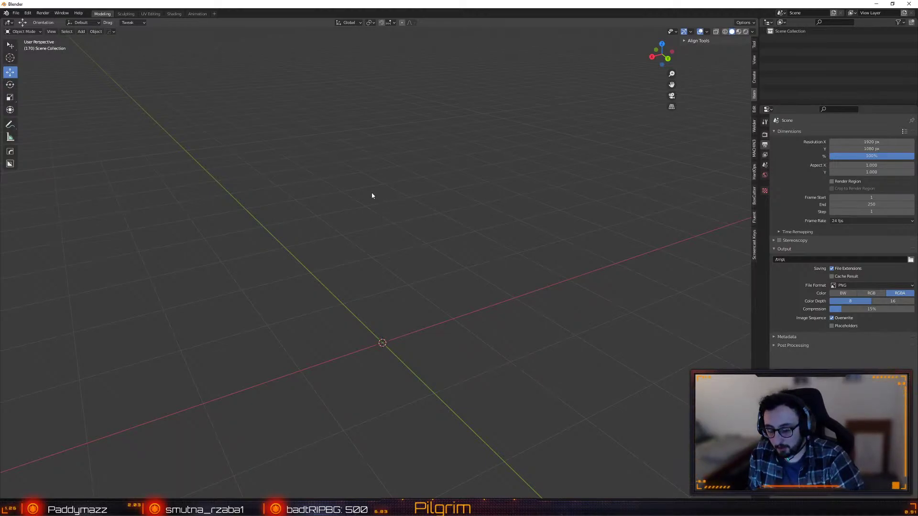
left_click(15, 12)
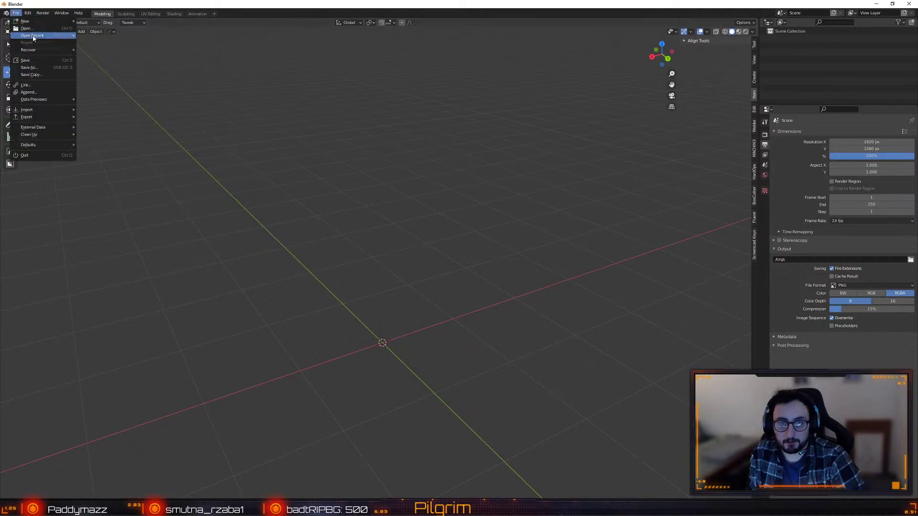
mouse_move(38, 35)
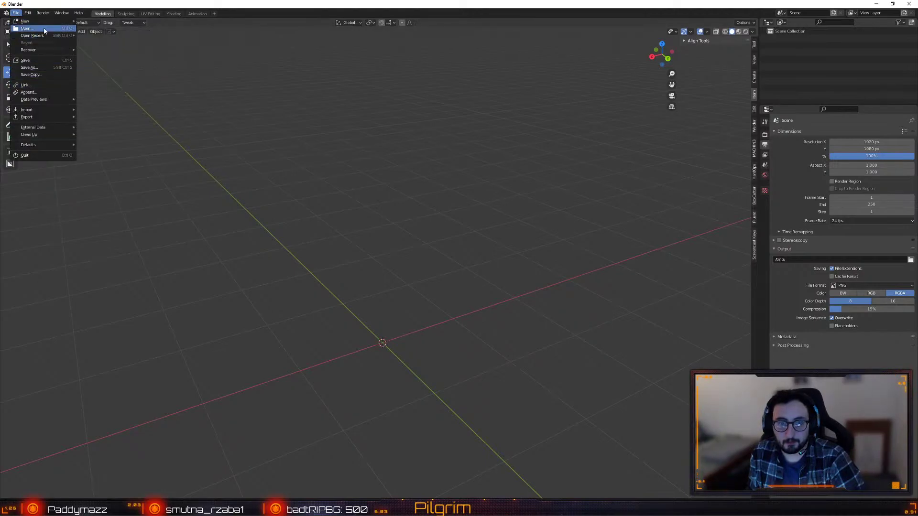
left_click(91, 35)
left_click(472, 275)
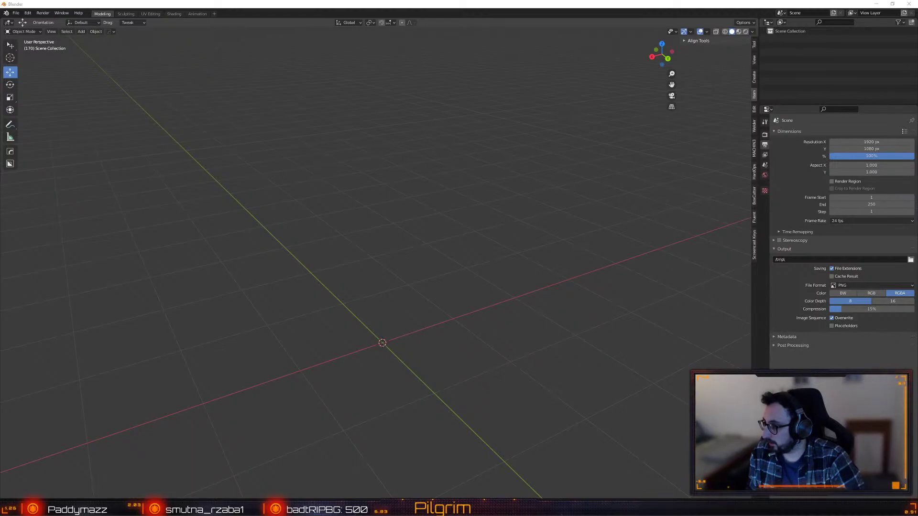
- Bring up the file browser for opening a Blender file and enlarge its window
key("ctrl+o")
left_click_drag(304, 125, 288, 126)
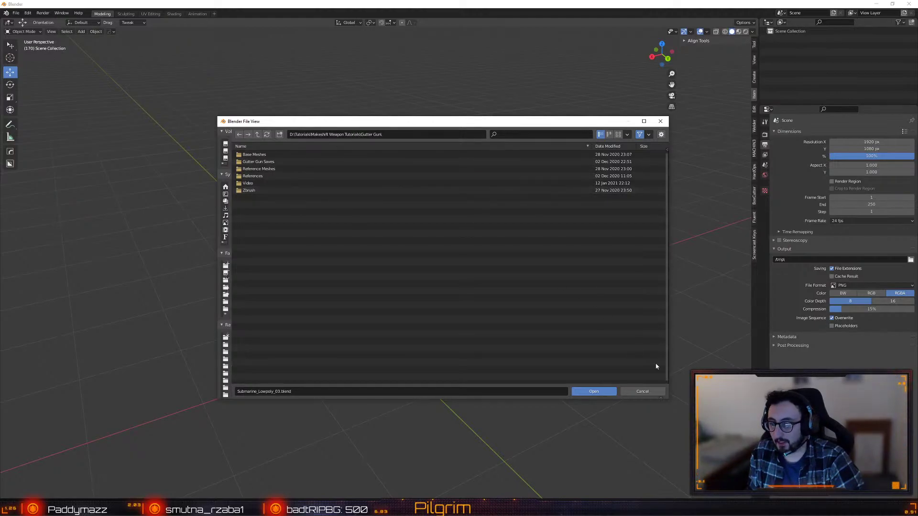
left_click_drag(668, 399, 675, 437)
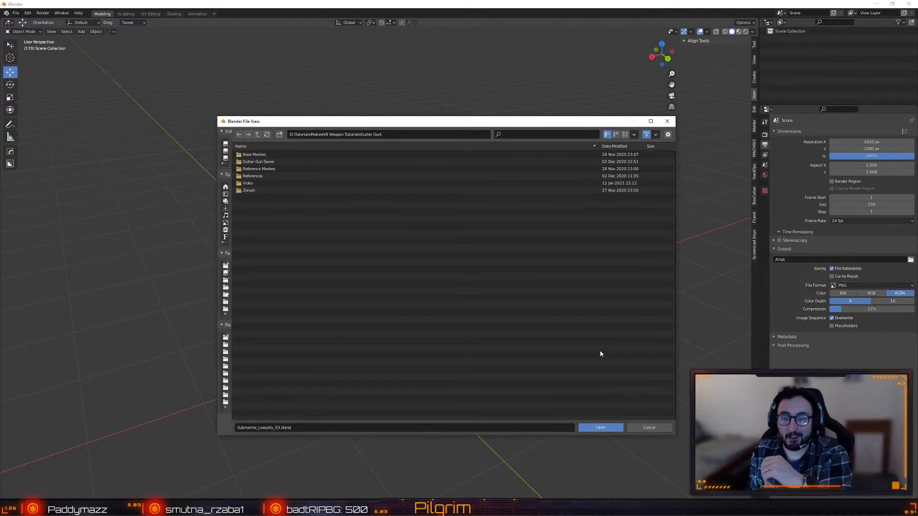
double_click(254, 184)
double_click(257, 154)
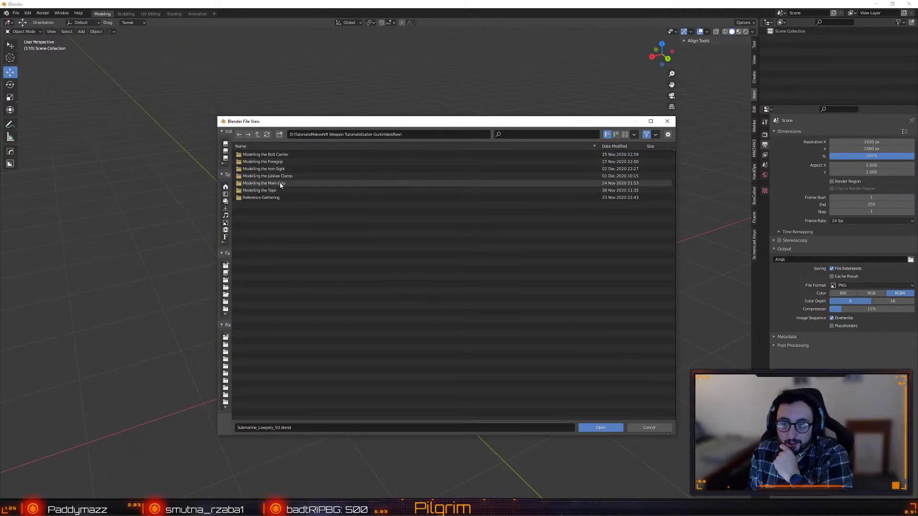
double_click(281, 170)
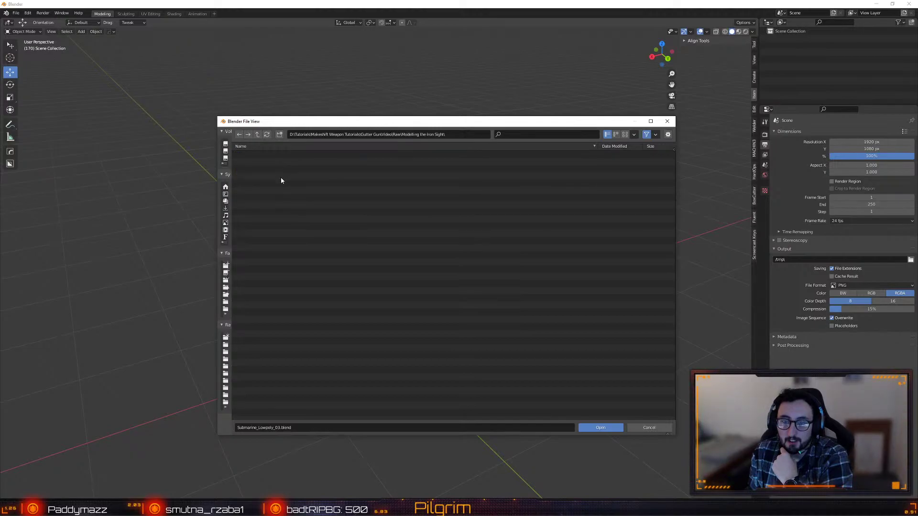
left_click(258, 135)
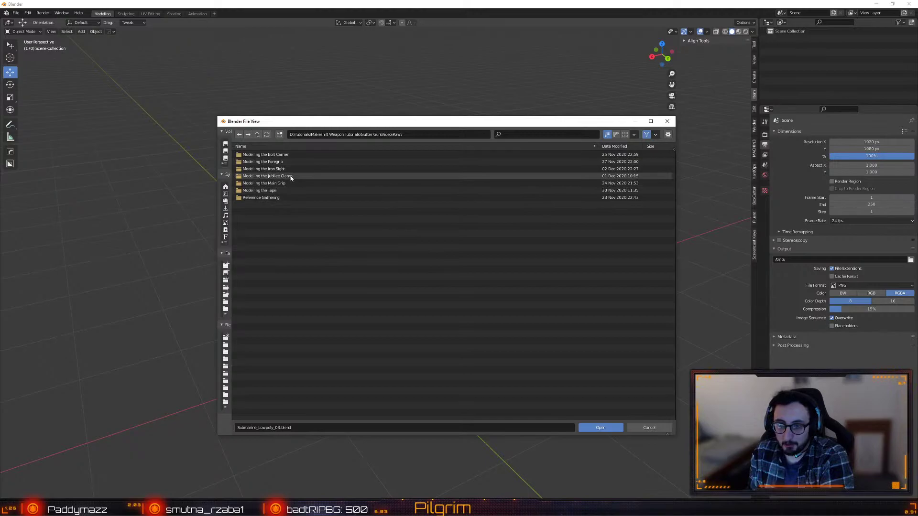
left_click(258, 134)
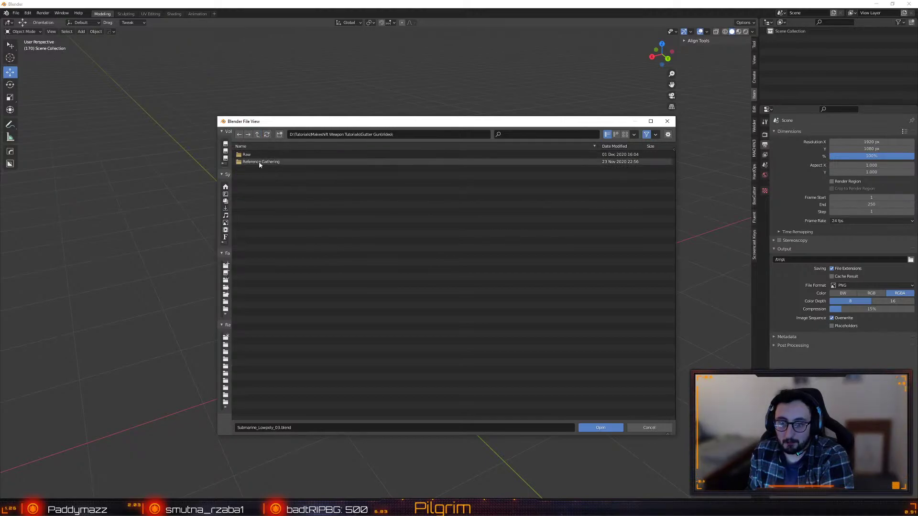
left_click(258, 134)
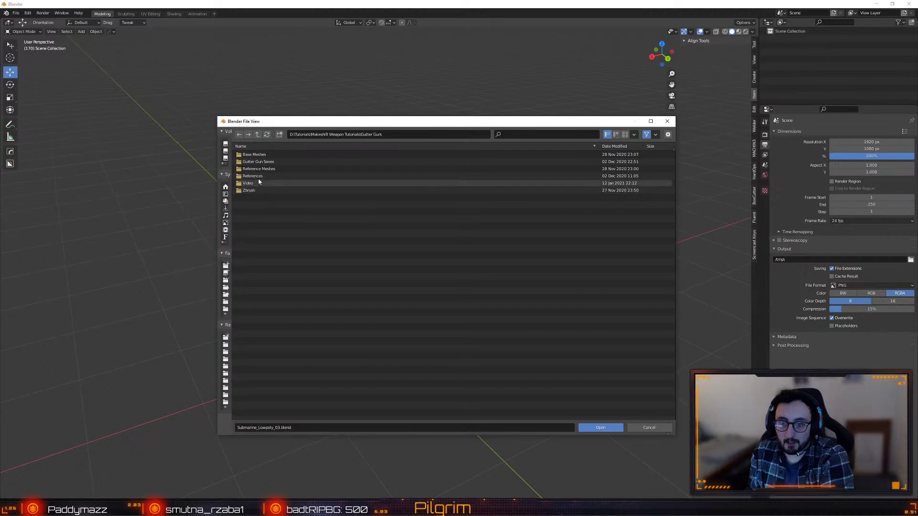
- Open GutterGunSave_0023.blend from the Gutter Gun Saves folder
left_click(280, 162)
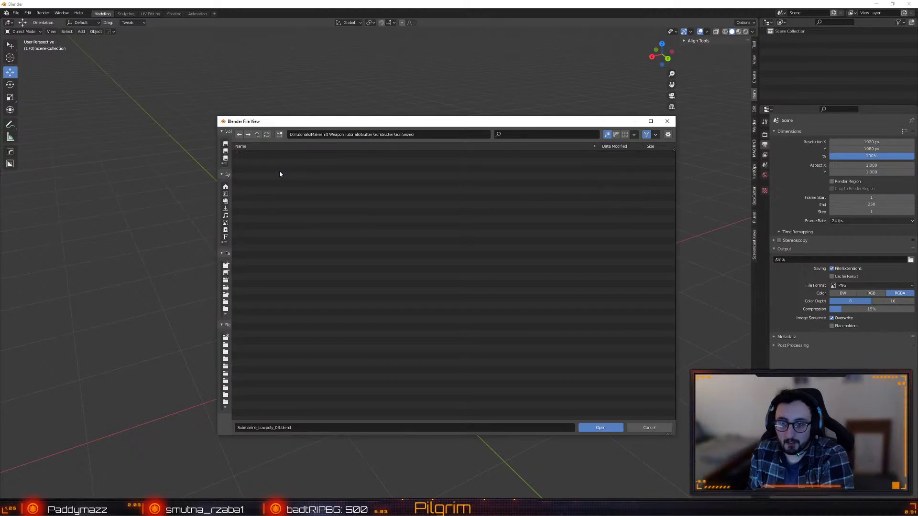
left_click(297, 319)
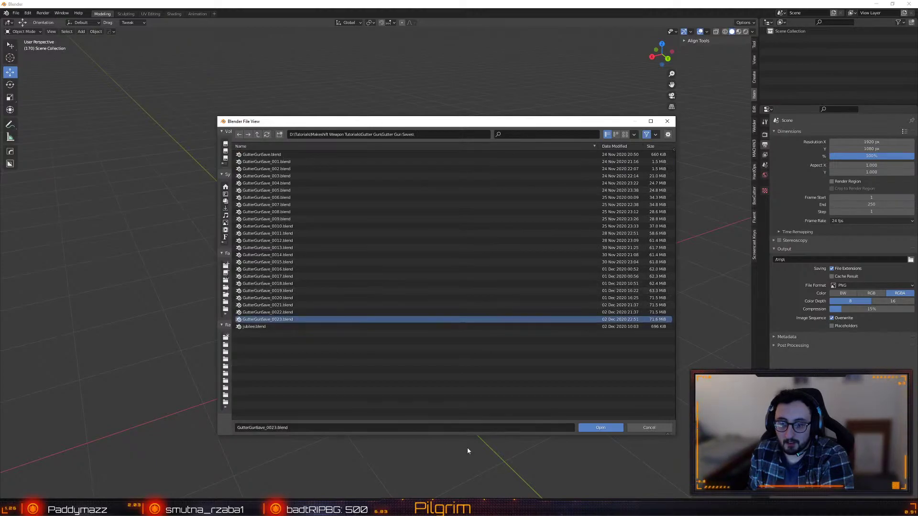
left_click(601, 427)
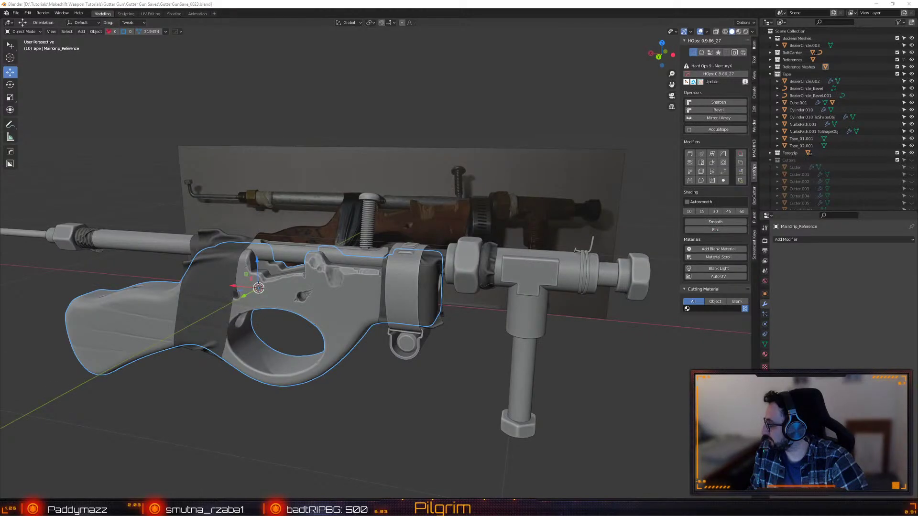
- Deselect everything and examine the gun model from several angles against the reference photo behind it
left_click(458, 389)
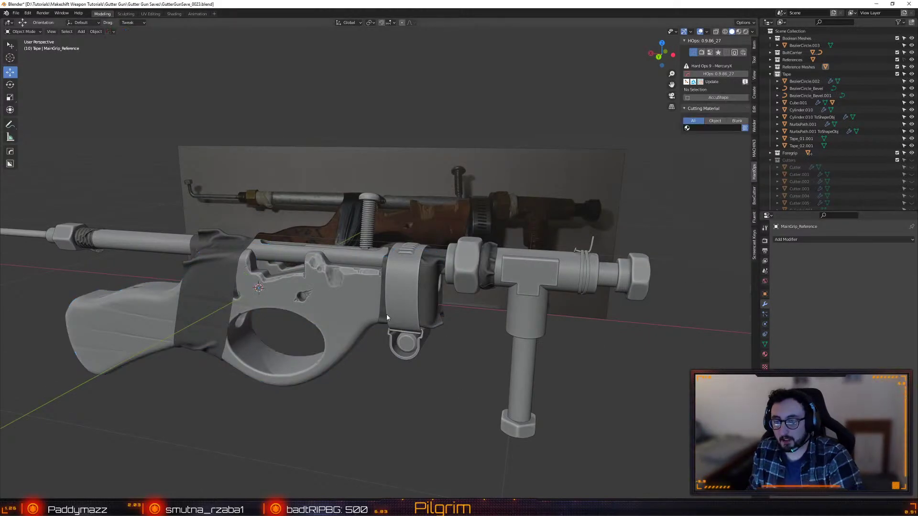
middle_click_drag(341, 308, 394, 310)
scroll(354, 276, "up", 3)
scroll(395, 310, "up", 3)
scroll(395, 310, "down", 4)
middle_click_drag(457, 294, 388, 259)
scroll(449, 293, "up", 2)
scroll(411, 287, "up", 2)
scroll(411, 287, "down", 3)
scroll(426, 260, "up", 2)
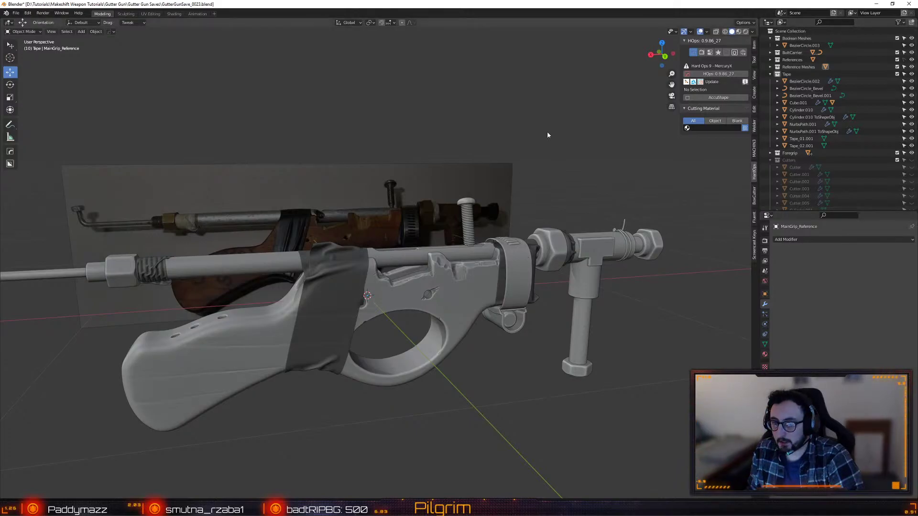
middle_click_drag(361, 247, 434, 218)
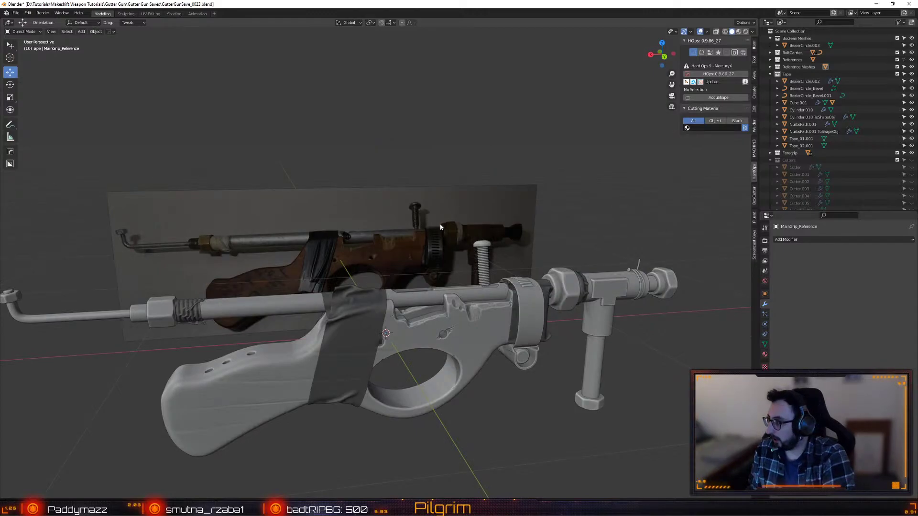
middle_click_drag(642, 246, 569, 309)
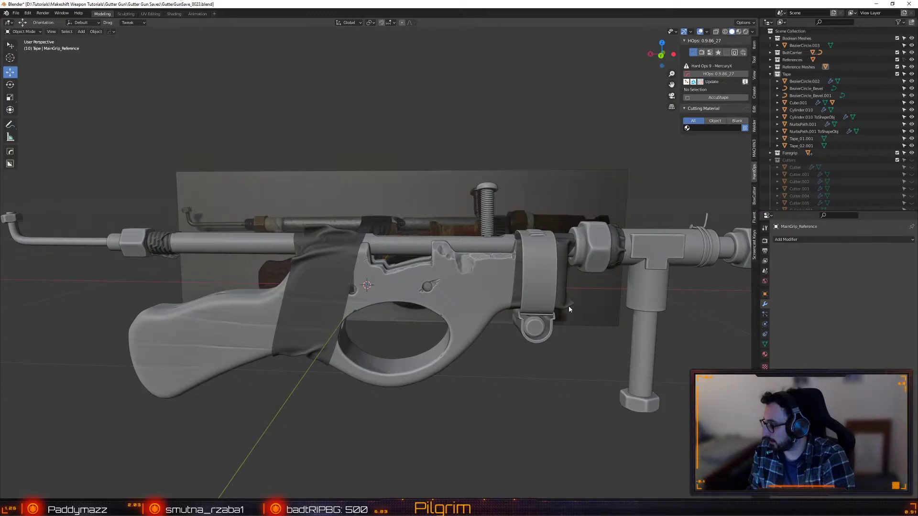
- Turn off shadows in the viewport shading with nothing selected
left_click(591, 245)
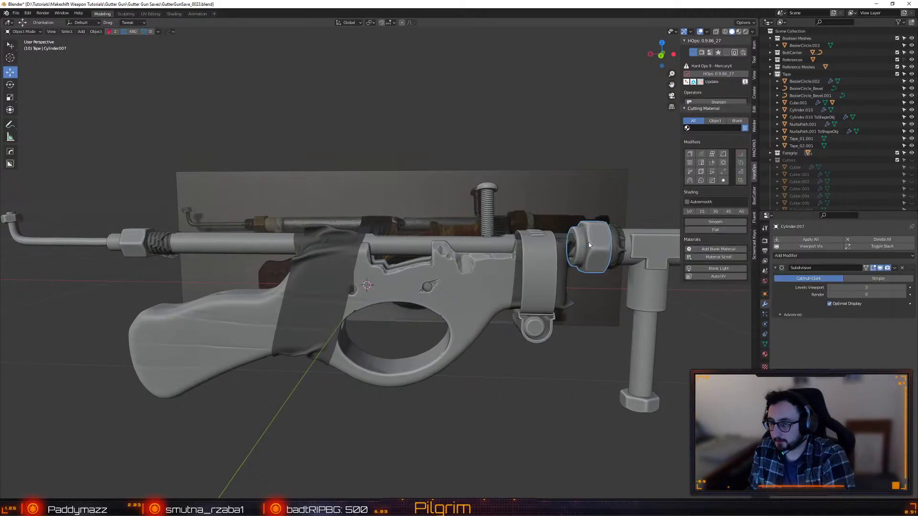
left_click(534, 385)
key("q")
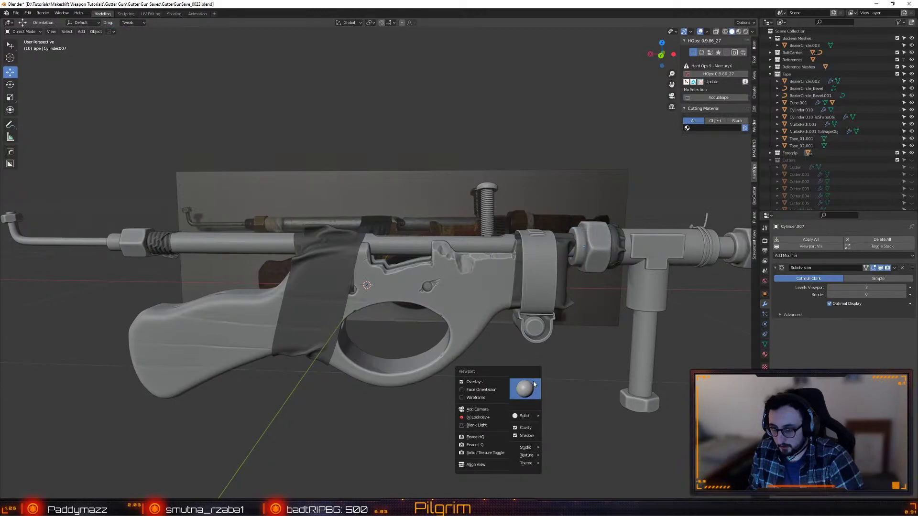
left_click(529, 439)
- Examine the whole gun model without shadows and compare its parts with the reference photo
middle_click_drag(529, 436, 409, 335)
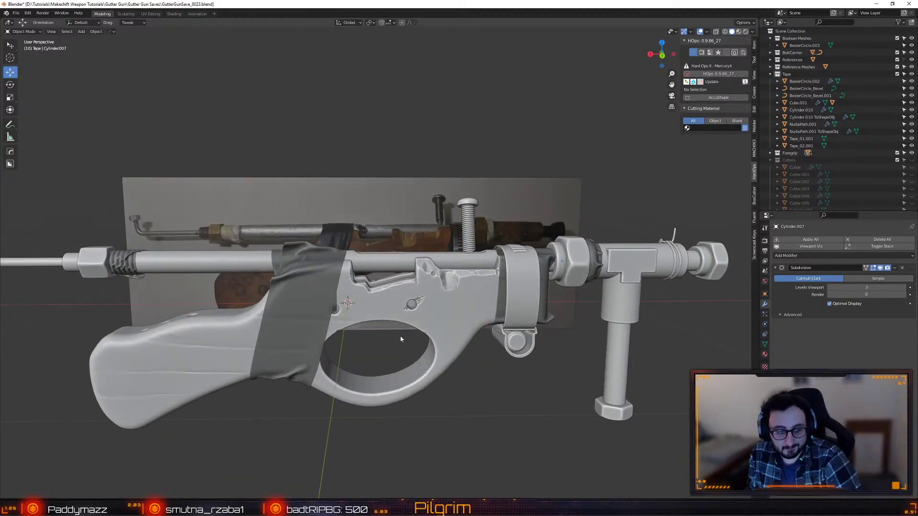
middle_click_drag(414, 338, 457, 297)
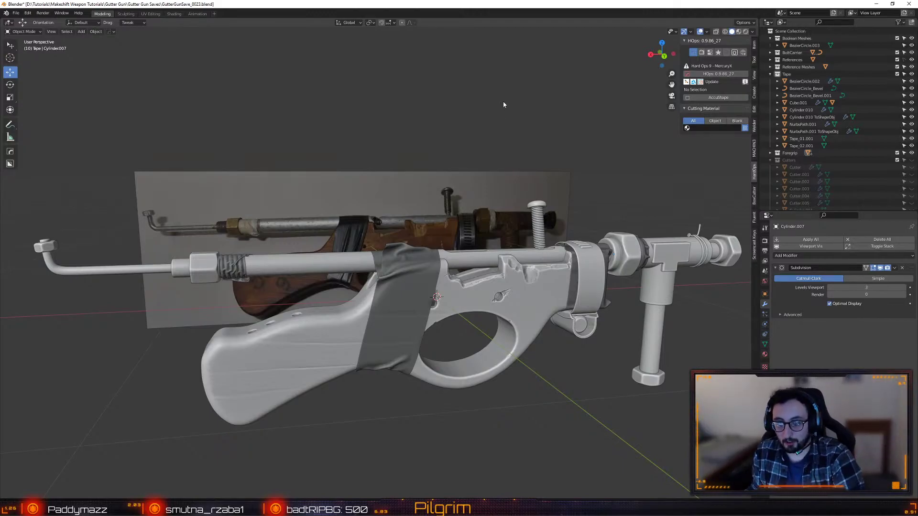
middle_click_drag(503, 104, 465, 145)
scroll(466, 145, "up", 2)
middle_click_drag(329, 254, 381, 249)
scroll(376, 298, "down", 3)
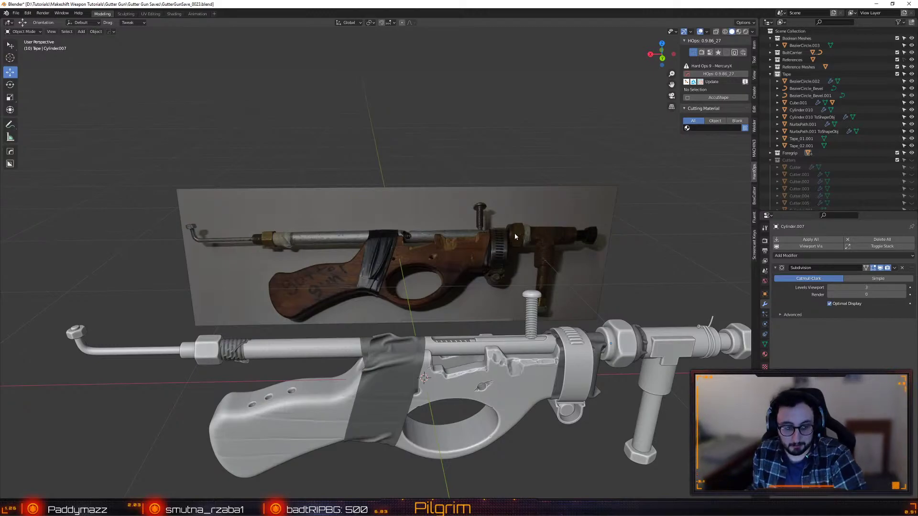
middle_click_drag(437, 358, 348, 306)
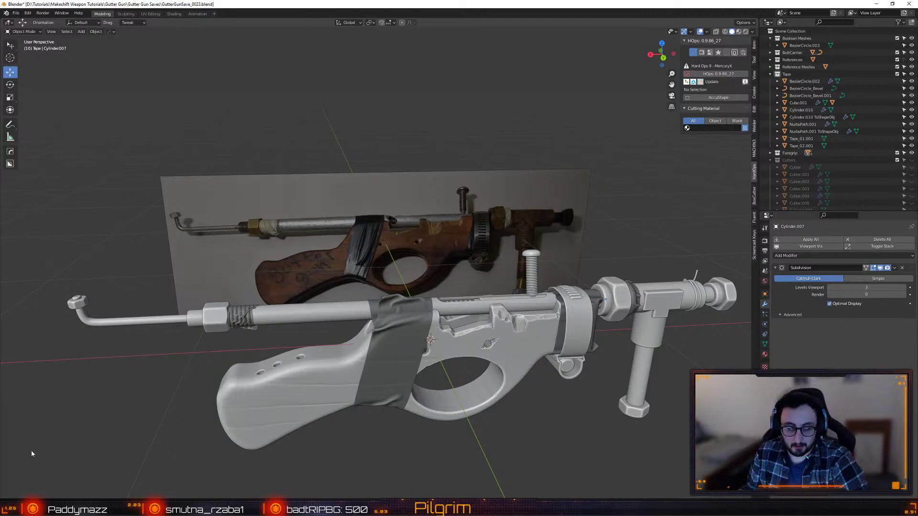
middle_click_drag(681, 296, 617, 298)
- Examine the wire wrapped around the pipe fitting up close, with the neighbouring nut and clamp
left_click(368, 312)
key("KP_Decimal")
middle_click_drag(342, 353, 371, 332)
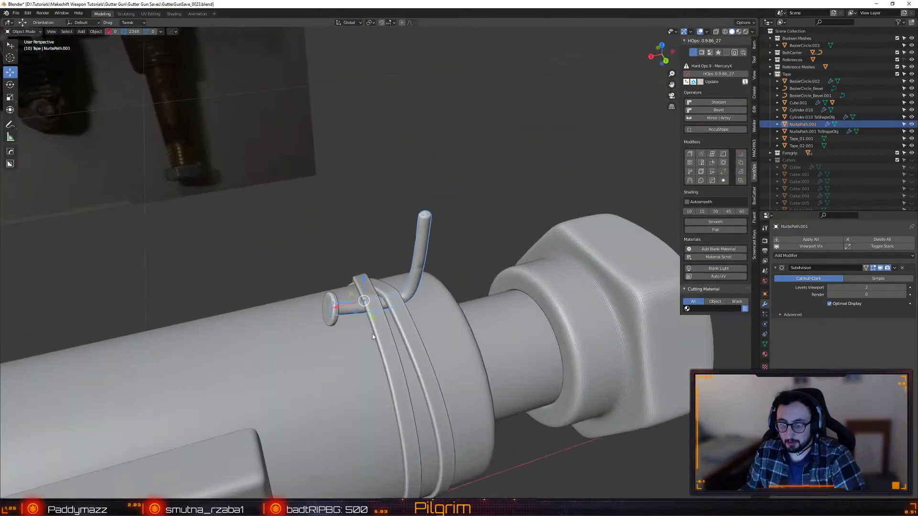
scroll(371, 333, "down", 5)
left_click(635, 229)
middle_click_drag(635, 230, 418, 294)
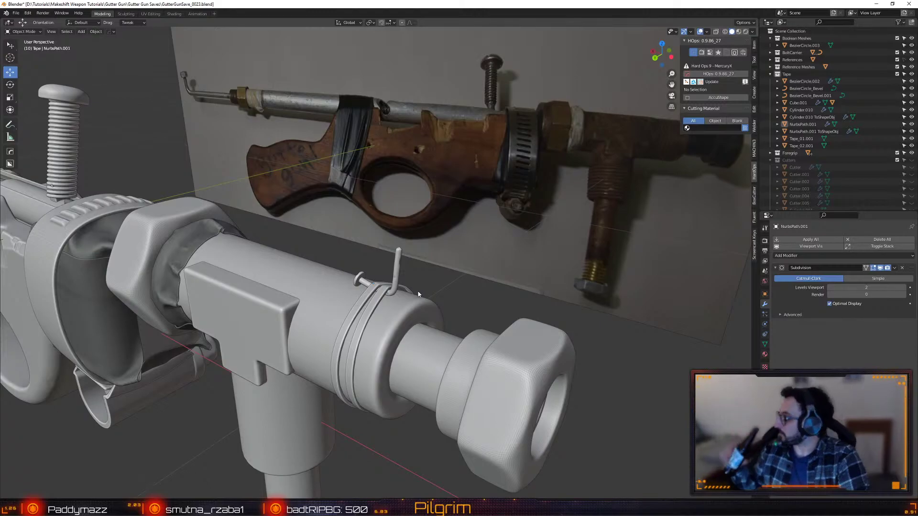
middle_click_drag(417, 294, 330, 271)
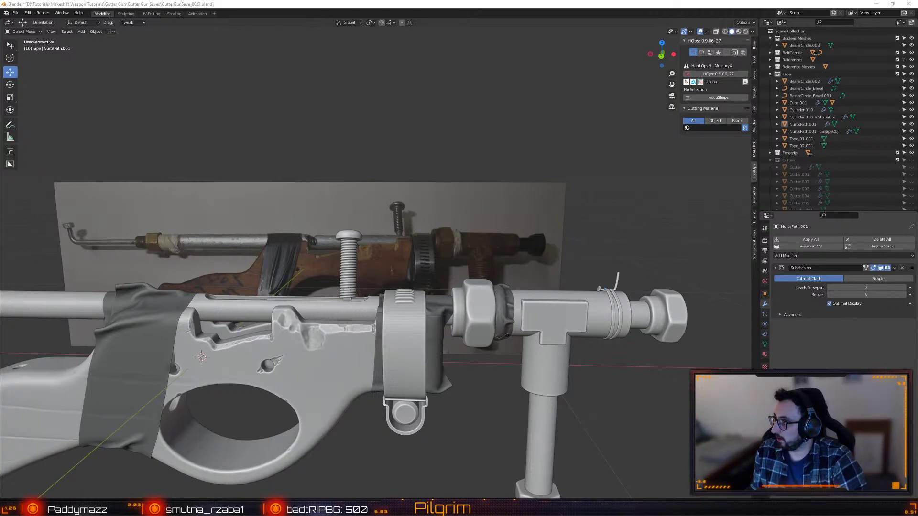
middle_click_drag(610, 237, 421, 216)
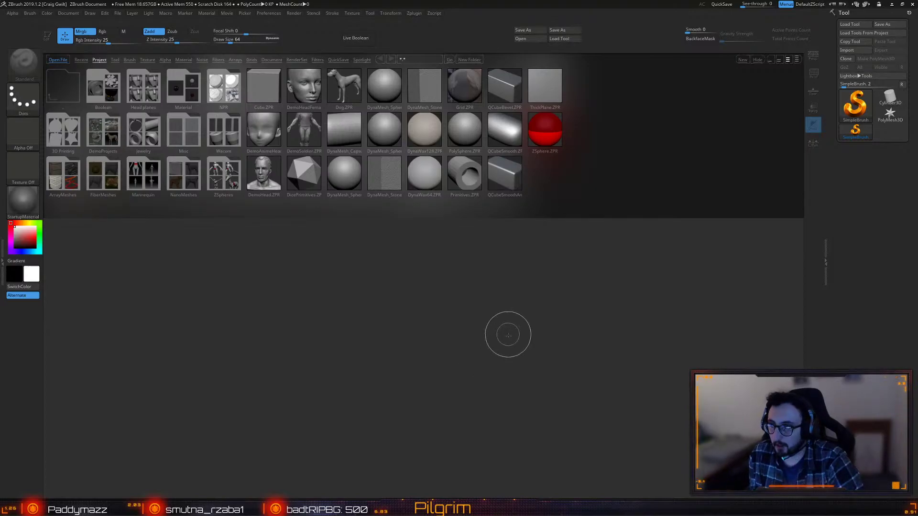
- In ZBrush, hide the LightBox and make PolyMesh3D the current tool
left_click(758, 60)
left_click(890, 113)
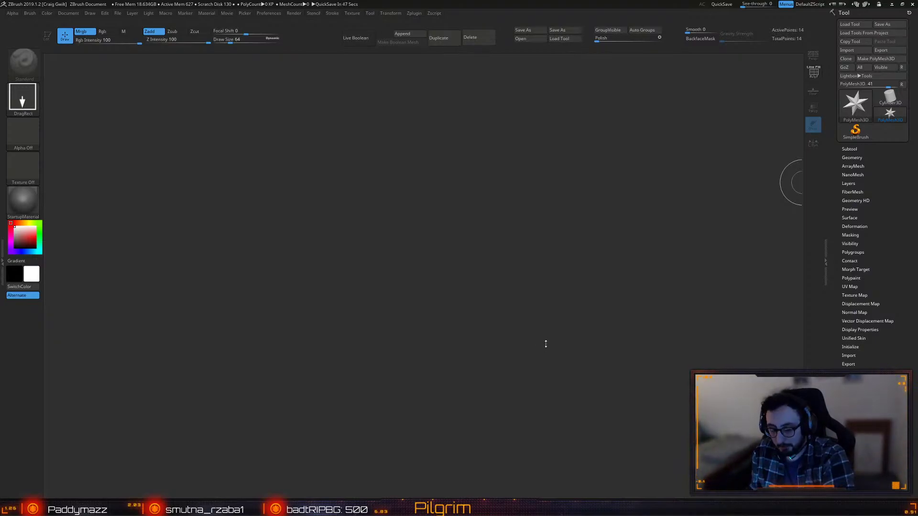
left_click(852, 157)
left_click(852, 157)
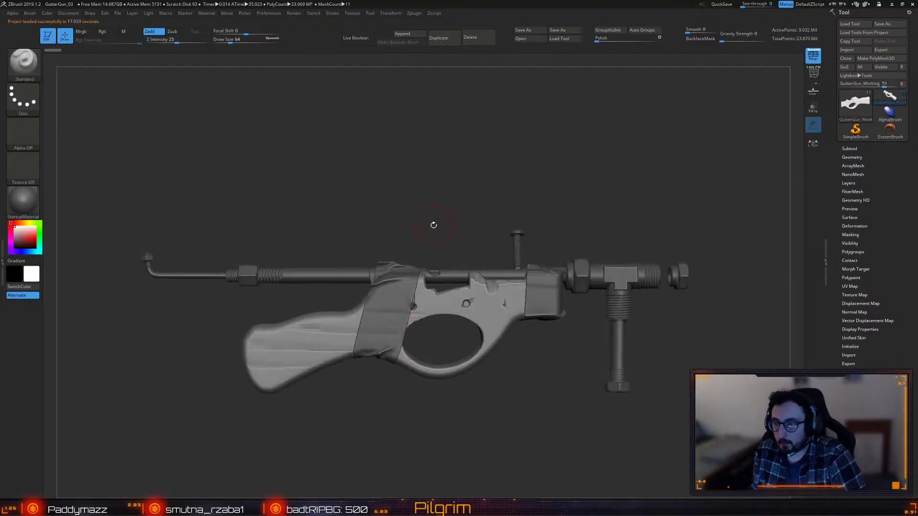
- Examine the sculpted gun in the GutterGun_03 project, including the grip, tape and bolt
mouse_move(411, 187)
left_mouse_down()
mouse_move(405, 202)
mouse_move(432, 189)
left_mouse_up()
right_click_drag(433, 188, 436, 172, "ctrl")
left_click_drag(436, 172, 429, 174)
right_click_drag(428, 174, 428, 172, "ctrl")
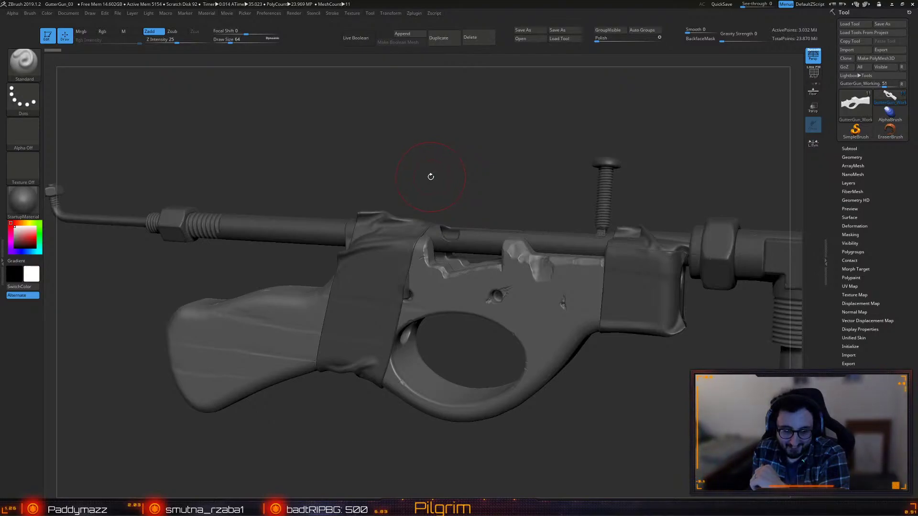
mouse_move(471, 144)
right_mouse_down()
mouse_move(464, 159)
mouse_move(455, 138)
mouse_move(444, 156)
mouse_move(417, 170)
mouse_move(416, 161)
mouse_move(523, 131)
mouse_move(511, 136)
right_mouse_up()
- Switch back to Blender and examine the gun model beside its reference photo from the side and above
key("alt+Tab")
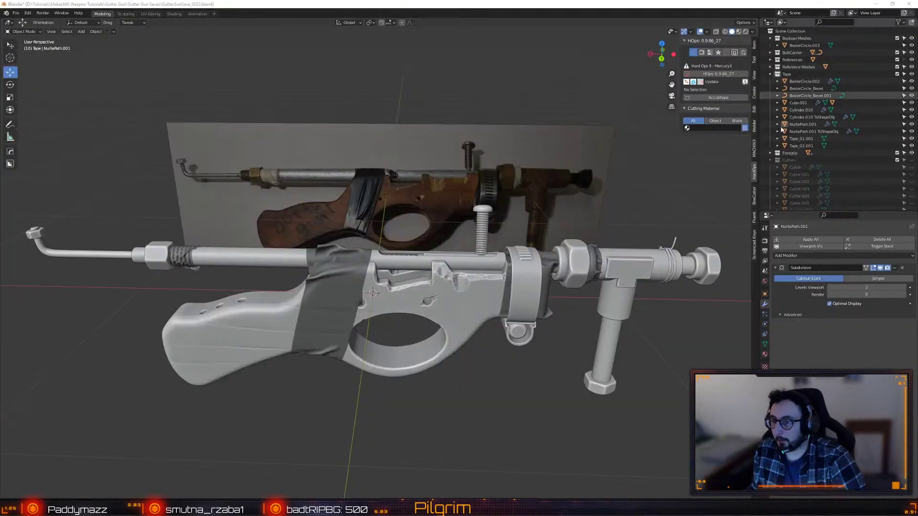
middle_click_drag(435, 209, 410, 224)
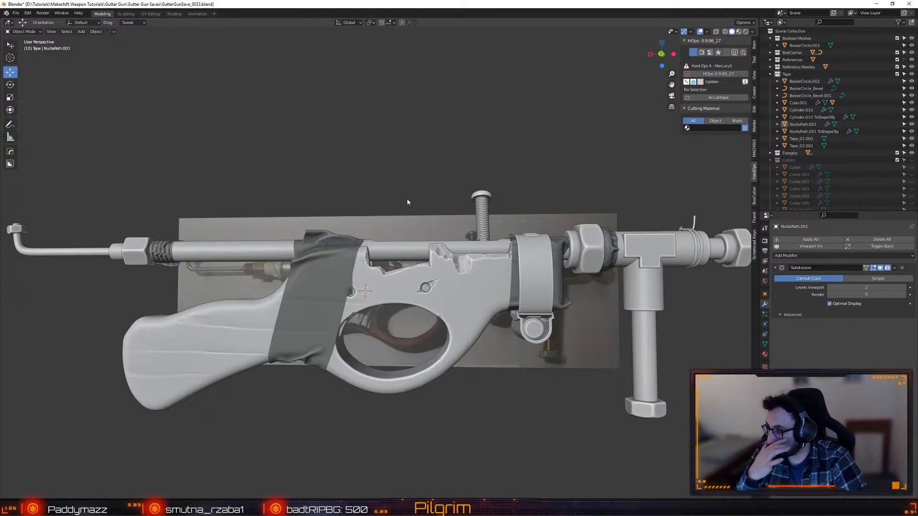
middle_click_drag(415, 154, 412, 229)
scroll(408, 194, "up", 3)
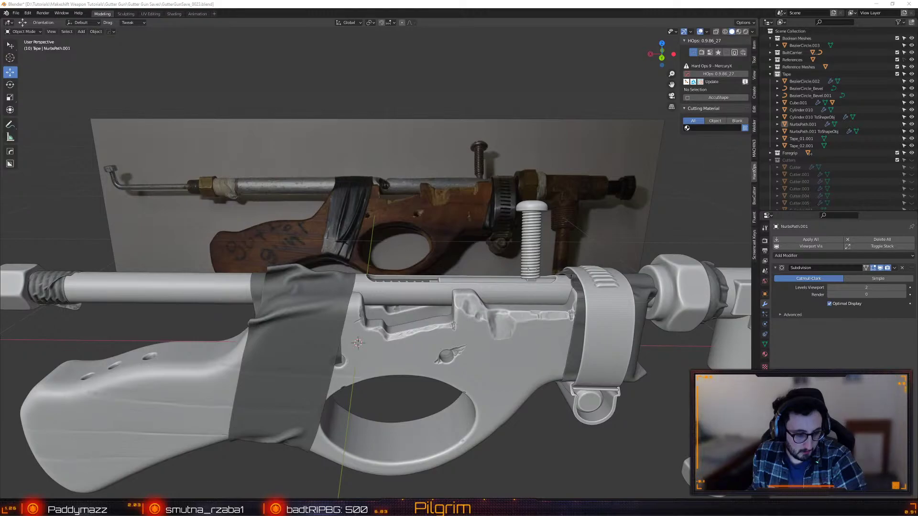
- Move the floating reference board beside the gun, widen it, and frame the side and top photos of the gun in it
right_click_drag(259, 355, 603, 162)
scroll(602, 161, "down", 5)
scroll(603, 162, "down", 6)
scroll(607, 173, "down", 4)
middle_click_drag(621, 206, 638, 147)
scroll(639, 147, "up", 3)
scroll(588, 192, "up", 4)
scroll(588, 192, "up", 5)
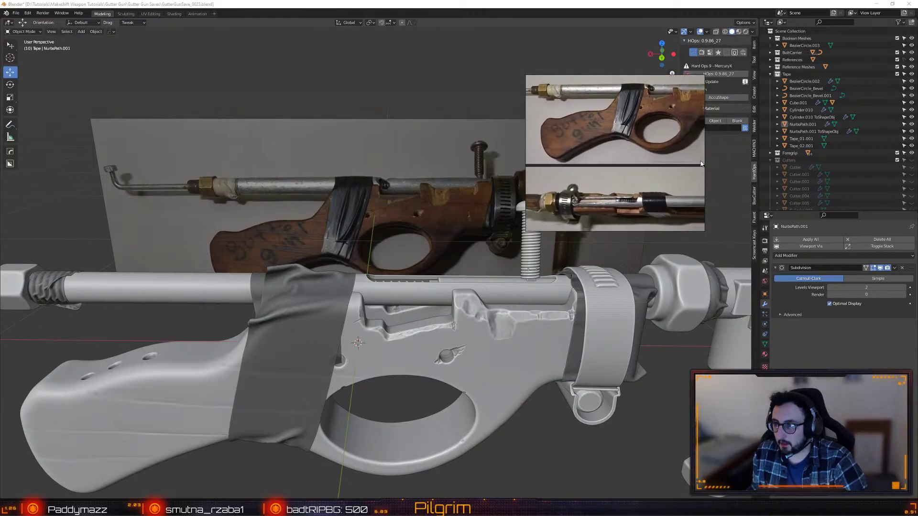
left_click_drag(704, 161, 829, 160)
middle_click_drag(712, 151, 738, 135)
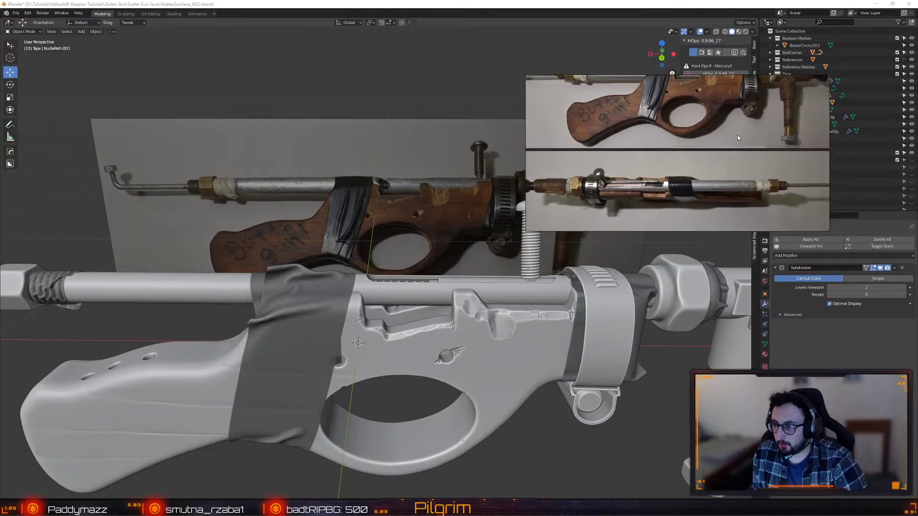
- Browse the reference board from the gun photos to the close-up photos of jubilee clips
scroll(739, 137, "down", 2)
scroll(666, 153, "up", 4)
middle_click_drag(665, 153, 683, 150)
scroll(718, 157, "down", 1)
scroll(719, 156, "down", 1)
middle_click_drag(742, 94, 761, 170)
scroll(601, 178, "up", 4)
middle_click_drag(599, 180, 685, 176)
middle_click_drag(652, 87, 639, 249)
scroll(643, 160, "up", 4)
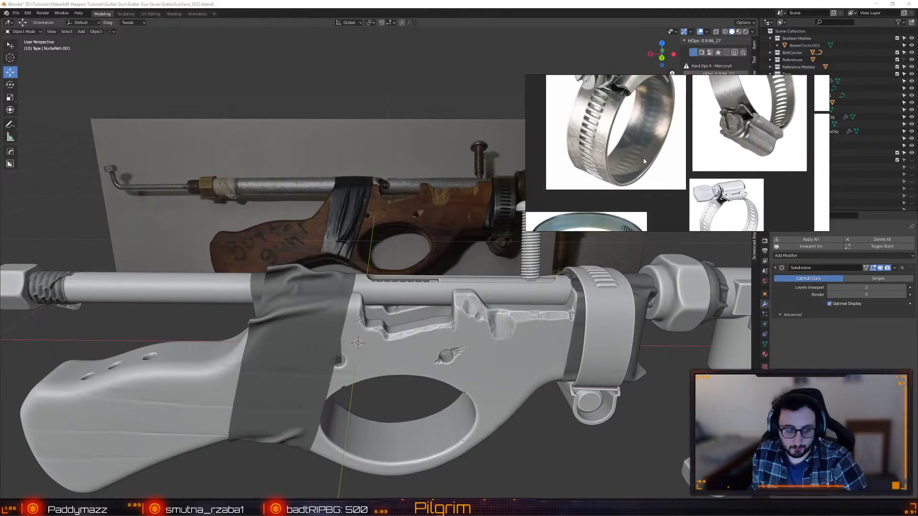
right_click(662, 133)
left_click(606, 196)
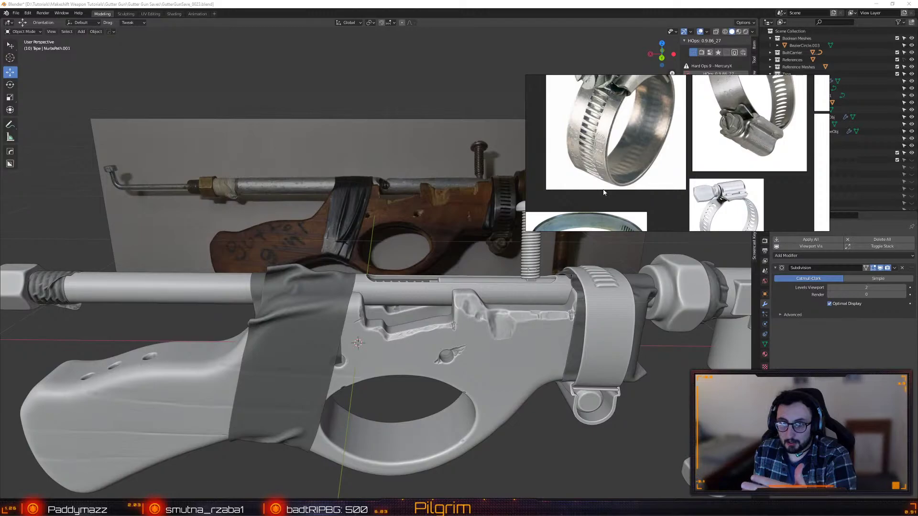
- Move the reference board above the gun model and browse it from the jubilee clips to the Piping photos
left_click_drag(603, 190, 364, 148)
middle_click_drag(441, 251, 413, 237)
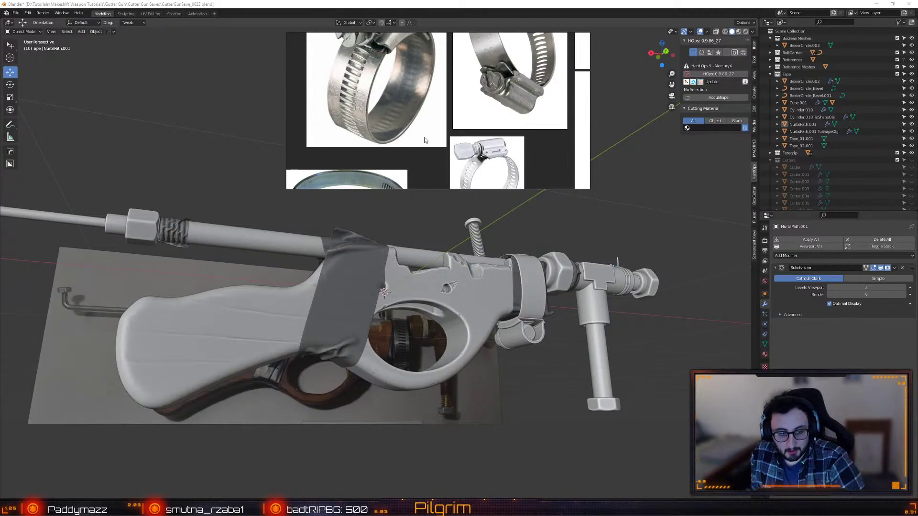
scroll(423, 147, "down", 3)
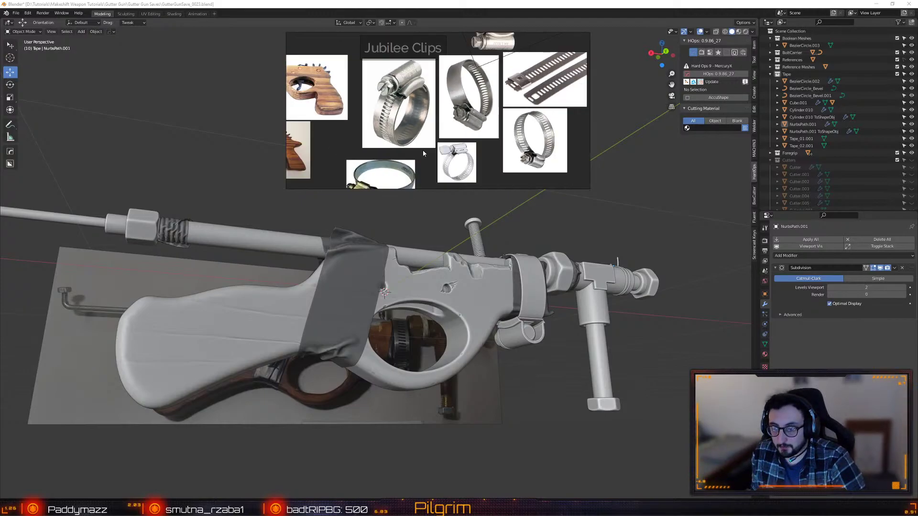
scroll(422, 150, "up", 2)
scroll(419, 146, "down", 2)
middle_click_drag(550, 162, 483, 112)
scroll(454, 157, "up", 4)
scroll(483, 118, "down", 4)
scroll(484, 119, "up", 4)
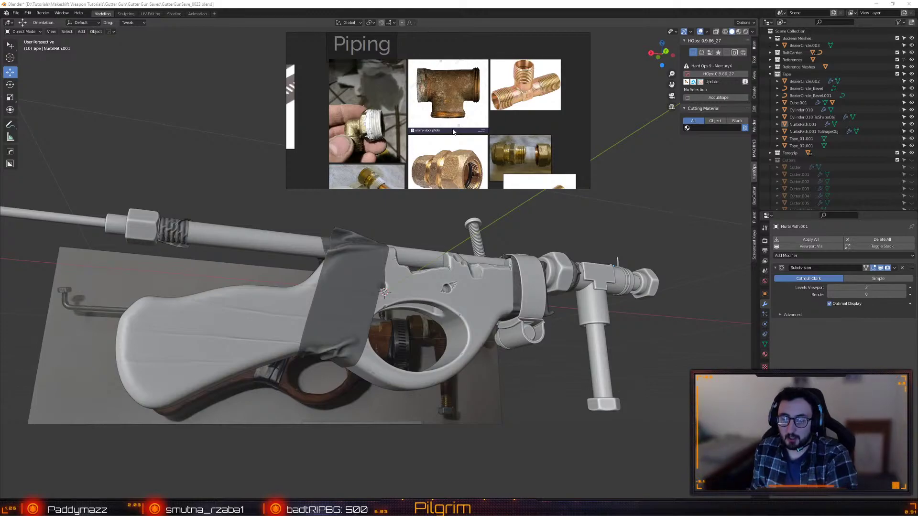
- Examine the pipe fitting photos and continue across the board to the Trigger reference photos
middle_click_drag(434, 111, 415, 114)
scroll(442, 109, "down", 3)
middle_click_drag(493, 117, 369, 119)
scroll(424, 118, "up", 4)
scroll(424, 117, "up", 2)
middle_click_drag(458, 66, 371, 98)
scroll(478, 94, "down", 2)
scroll(464, 98, "up", 1)
scroll(451, 103, "down", 1)
scroll(442, 106, "up", 1)
scroll(424, 113, "up", 5)
middle_click_drag(502, 116, 560, 115)
scroll(407, 124, "down", 3)
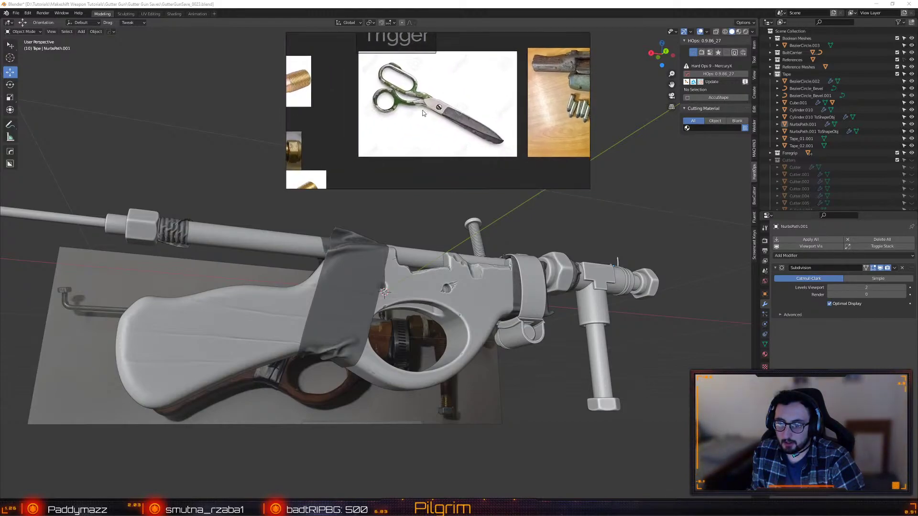
- Compare the scissors and revolver photos, then make the reference board taller to fit the whole pair of scissors
scroll(430, 111, "up", 3)
scroll(416, 115, "down", 1)
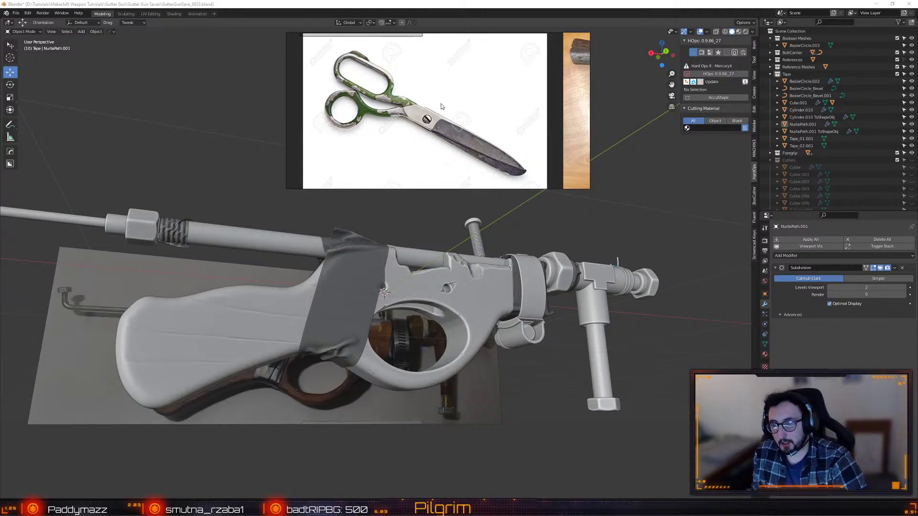
scroll(416, 123, "down", 3)
scroll(450, 105, "up", 3)
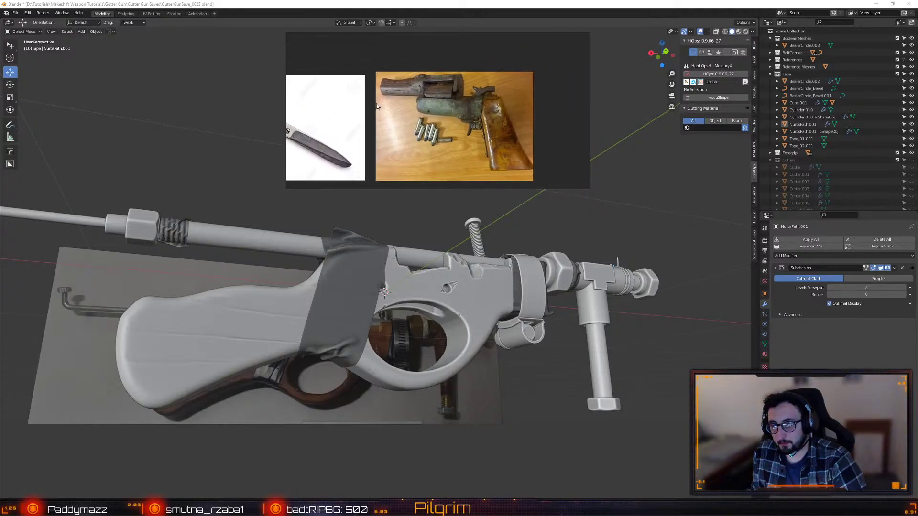
scroll(489, 116, "up", 4)
scroll(486, 116, "up", 2)
middle_click_drag(306, 115, 482, 125)
scroll(482, 125, "down", 1)
scroll(482, 125, "down", 2)
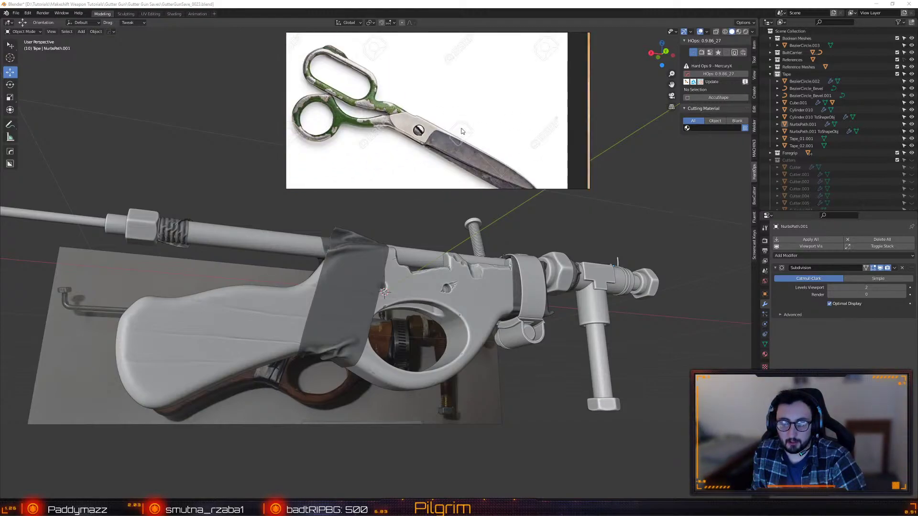
mouse_move(440, 149)
middle_mouse_down()
mouse_move(469, 134)
mouse_move(437, 147)
middle_mouse_up()
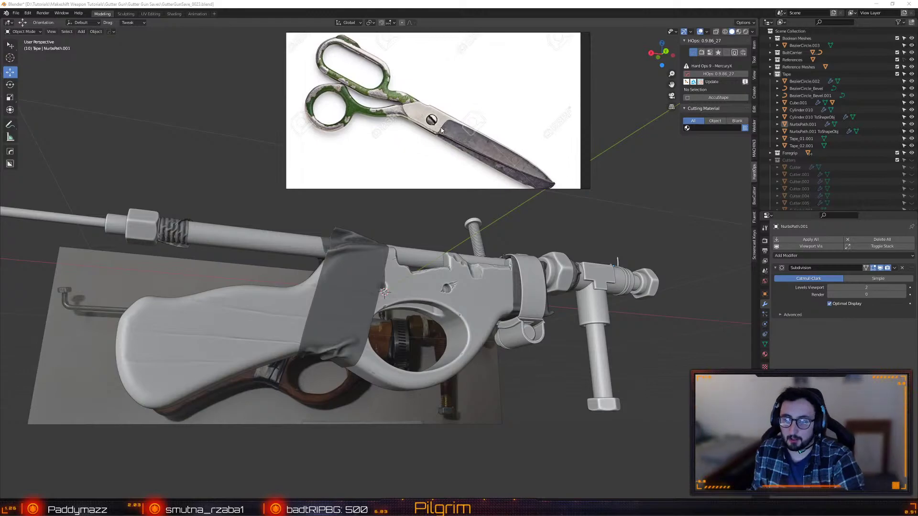
left_click_drag(428, 191, 428, 216)
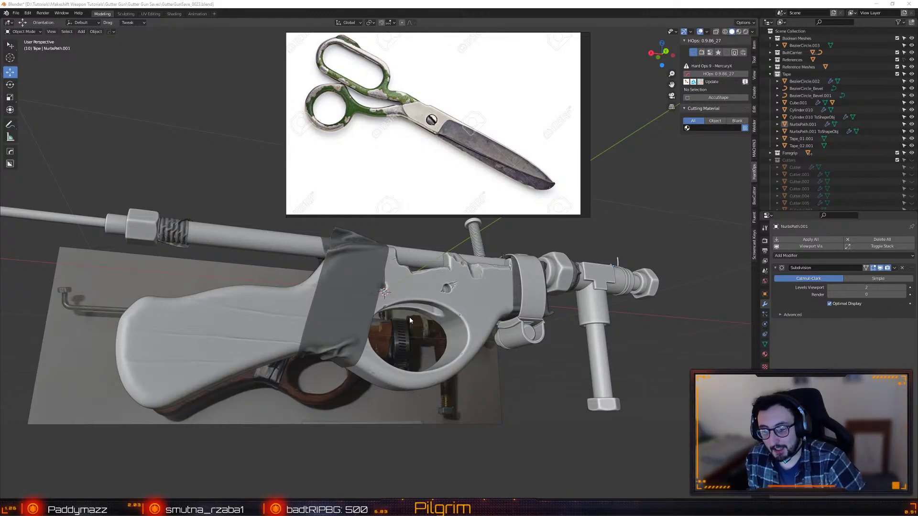
- View the gun from the side and rotate the scissors photo on the reference board so its blades lie horizontally
left_click(472, 288)
middle_click_drag(471, 288, 360, 304)
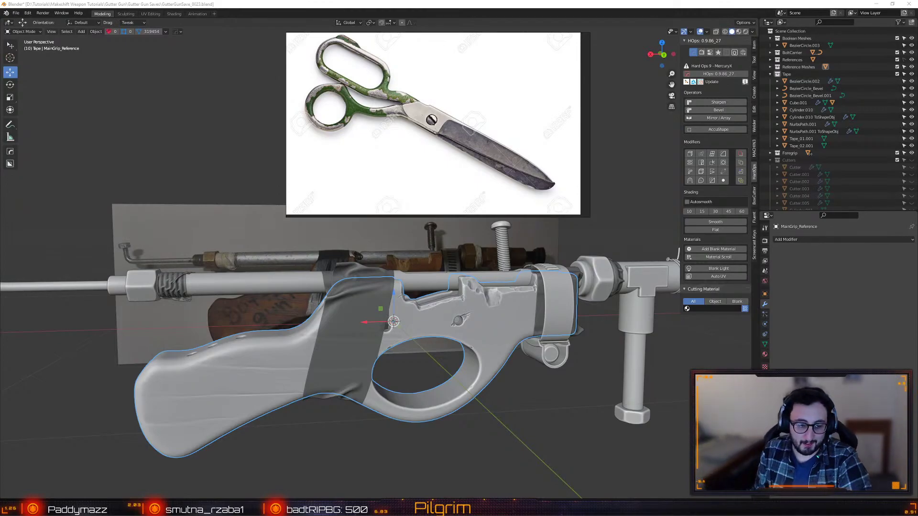
scroll(387, 107, "up", 1)
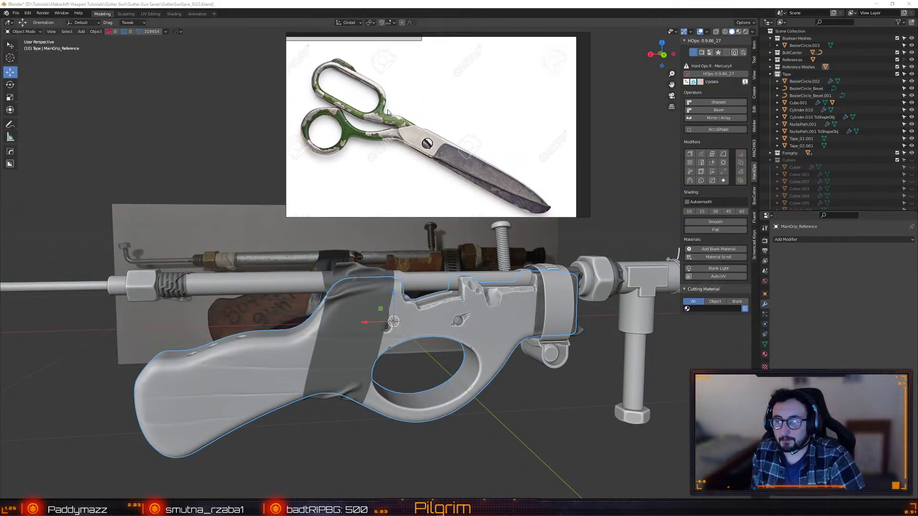
scroll(387, 107, "up", 4)
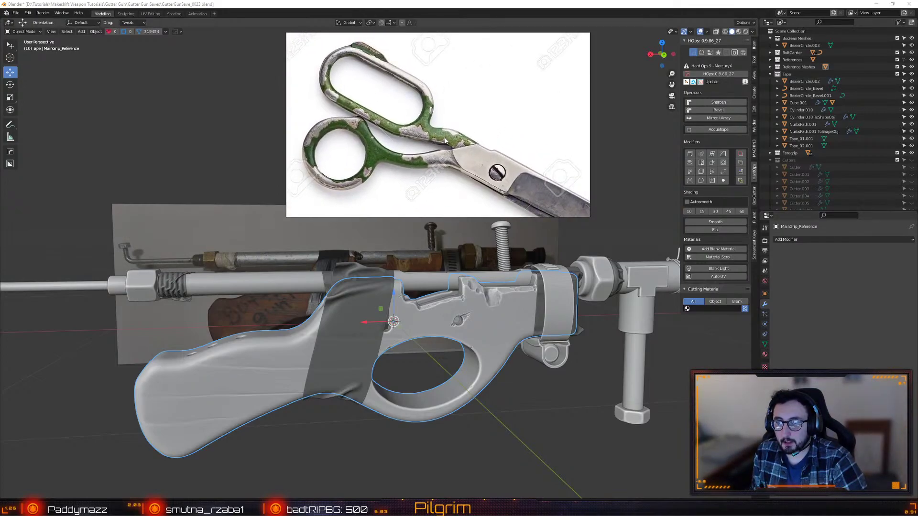
scroll(446, 140, "down", 4)
left_click_drag(380, 143, 374, 194, "ctrl")
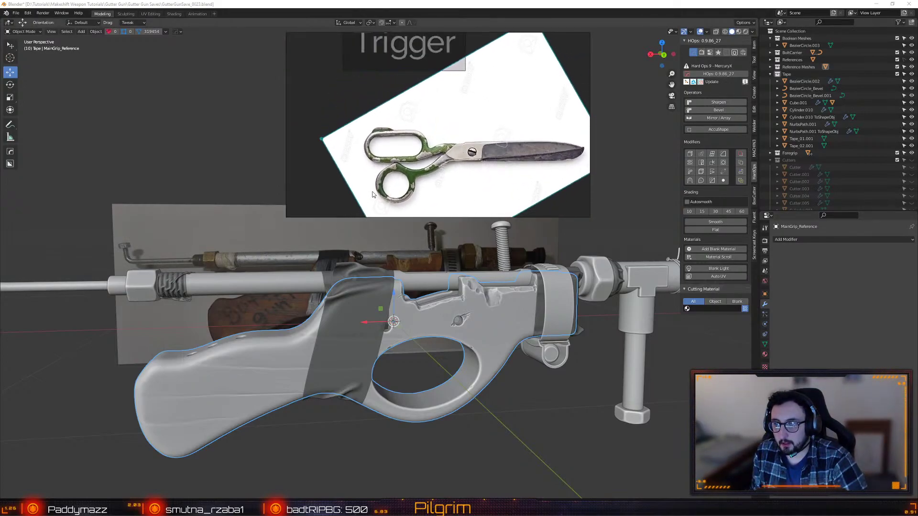
middle_click_drag(426, 151, 414, 142)
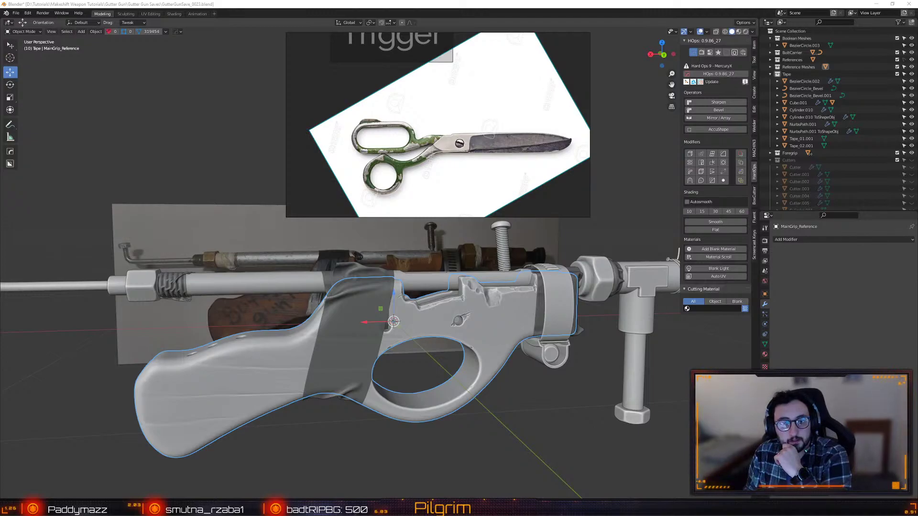
- Deselect the main grip, frame the whole gun beside its reference photo, and save the Blender file
left_click(223, 109)
mouse_move(223, 110)
middle_mouse_down()
mouse_move(229, 91)
mouse_move(212, 113)
middle_mouse_up()
scroll(221, 88, "down", 3)
scroll(199, 175, "up", 3)
middle_click_drag(199, 175, 197, 151)
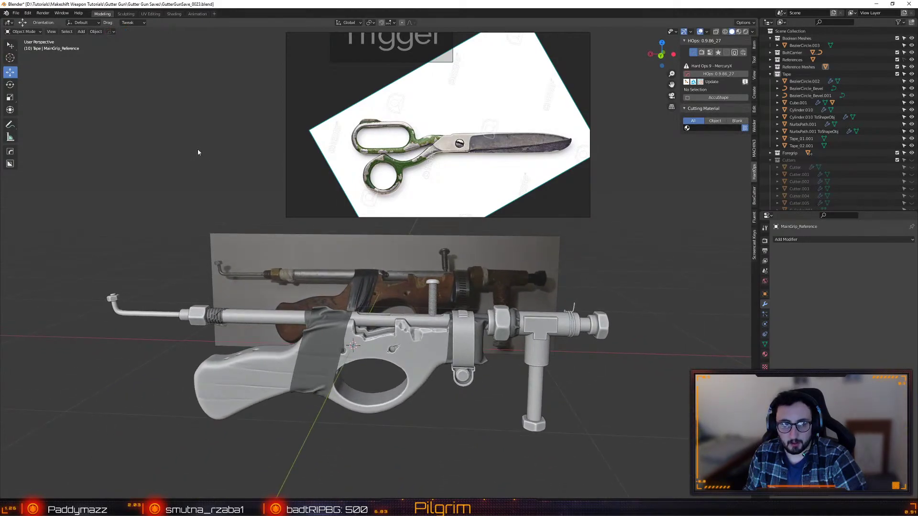
key("ctrl+s")
left_click(151, 124)
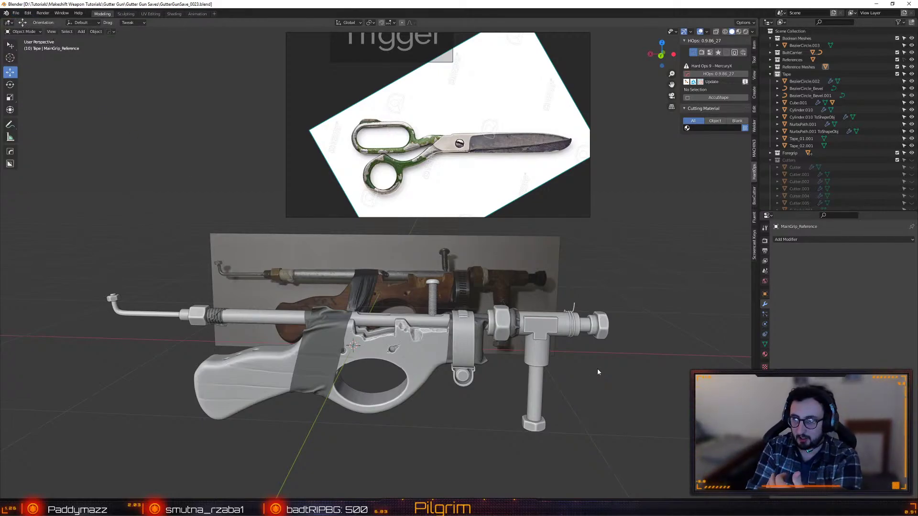
- Collapse the Tape and Cutters collections and inspect the scissors' handles and pivot screw up close
left_click(771, 74)
left_click(770, 89)
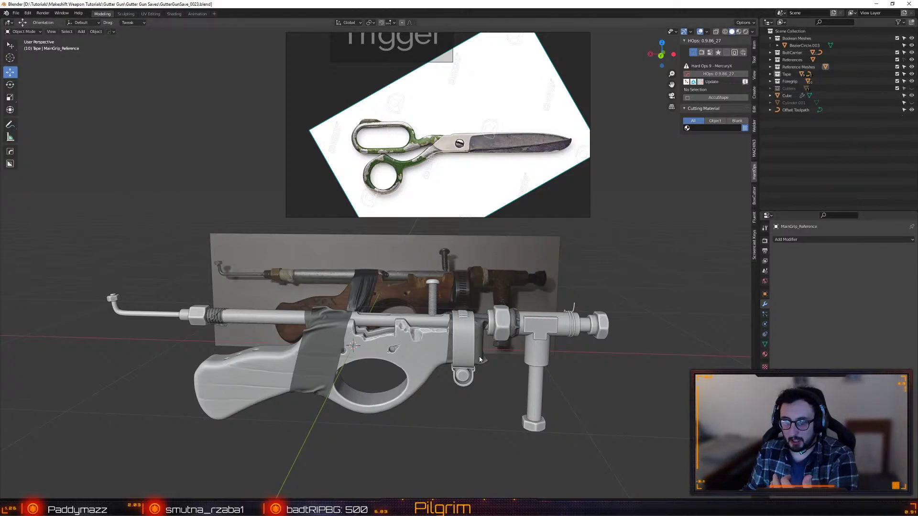
scroll(416, 155, "up", 2)
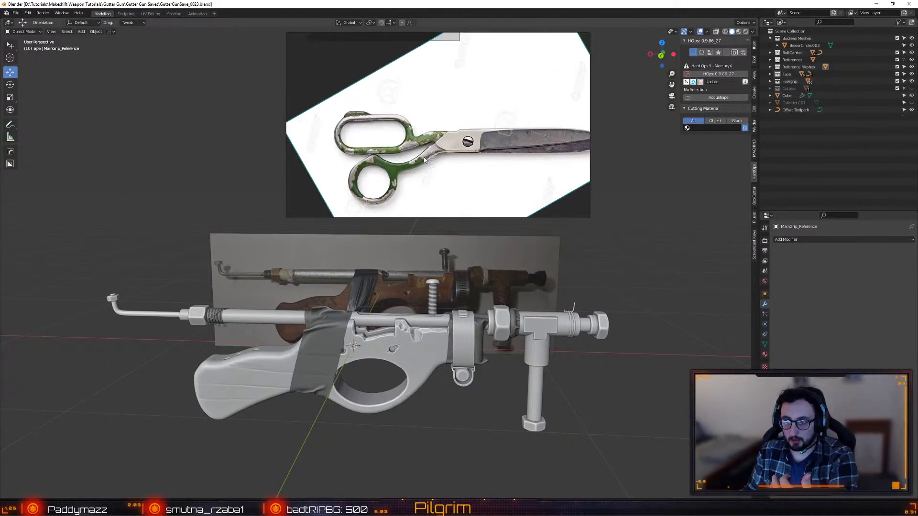
scroll(425, 161, "up", 2)
scroll(424, 161, "down", 3)
scroll(426, 161, "up", 2)
scroll(455, 157, "up", 1)
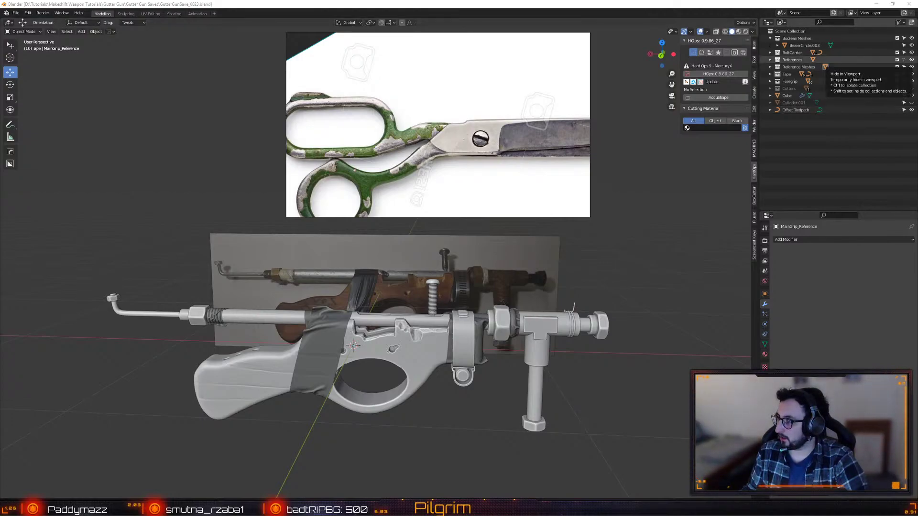
- Shift the reference board slightly, frame the full scissors in it, and frame the empty space beyond the gun's T-shaped pipe fitting
middle_click_drag(567, 348, 430, 296)
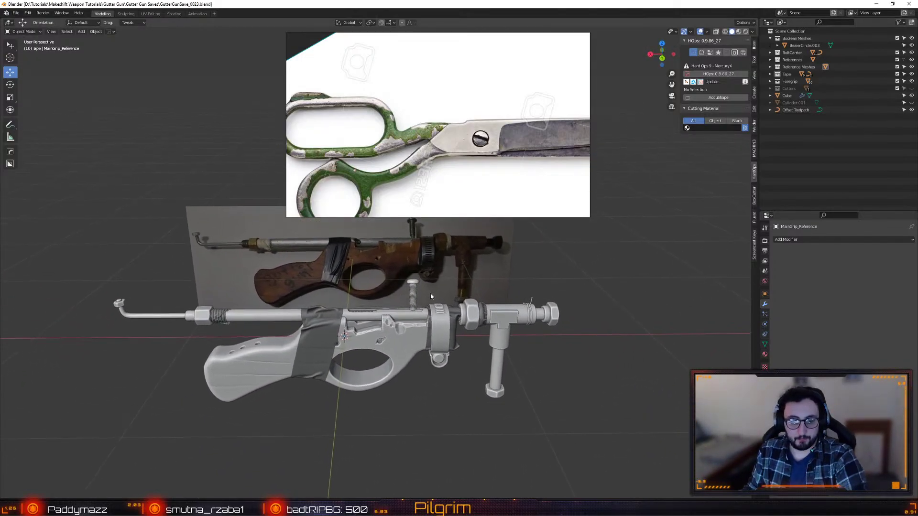
right_click_drag(427, 163, 403, 168)
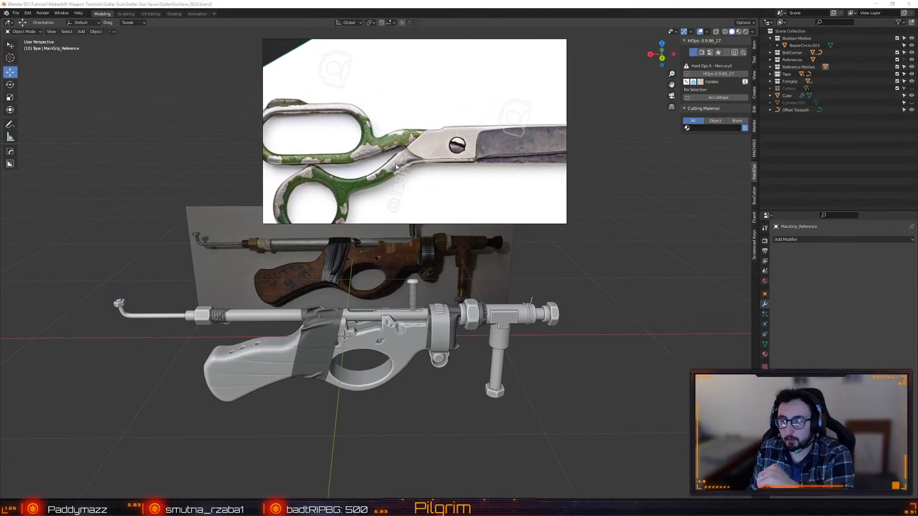
scroll(396, 167, "down", 3)
left_click(623, 345)
middle_click_drag(623, 344, 305, 324)
scroll(588, 345, "up", 1)
scroll(385, 307, "up", 3)
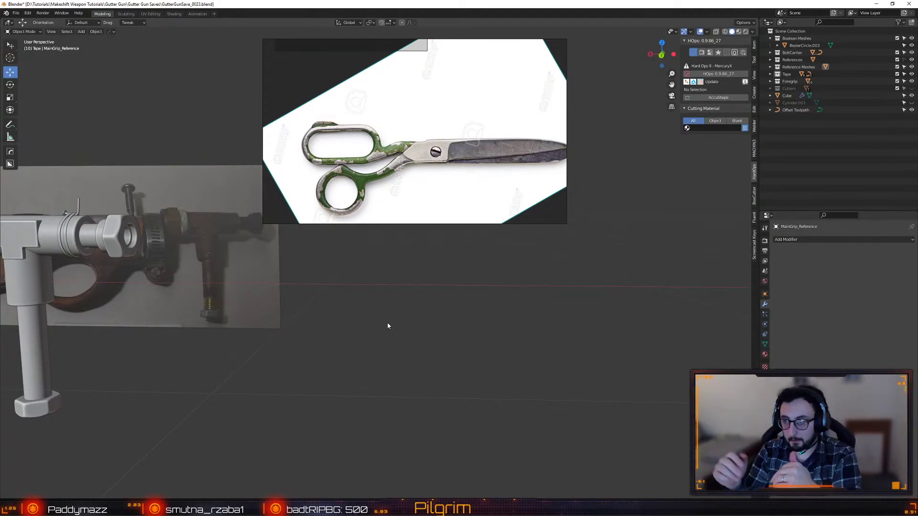
middle_click_drag(133, 321, 370, 227)
middle_click_drag(514, 334, 364, 268)
right_click(402, 159)
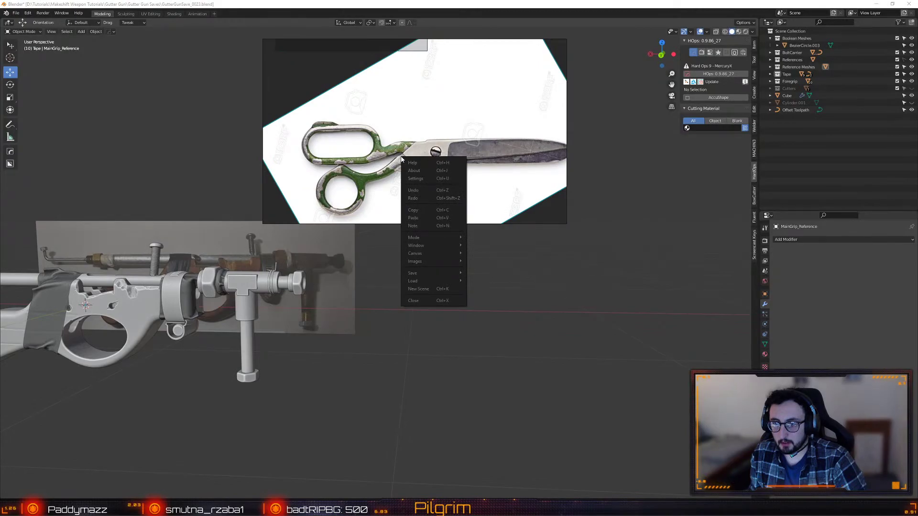
left_click(371, 186)
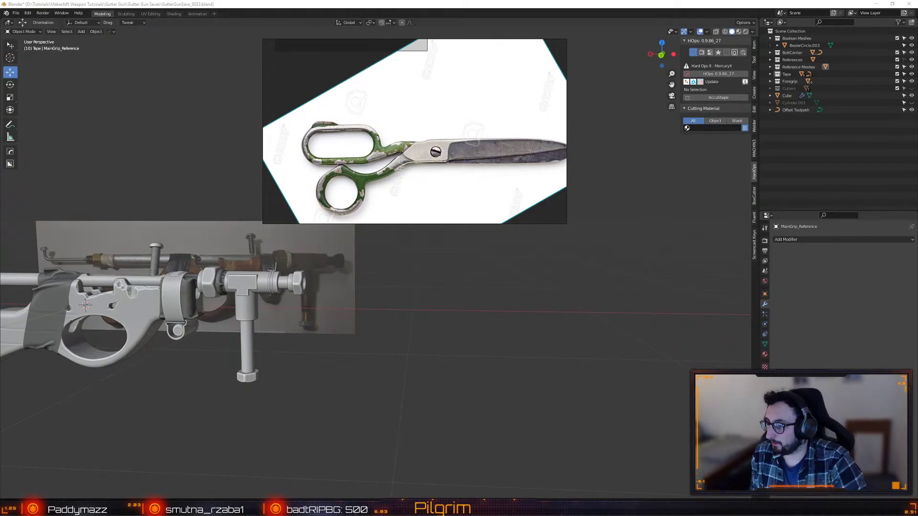
right_click(353, 156)
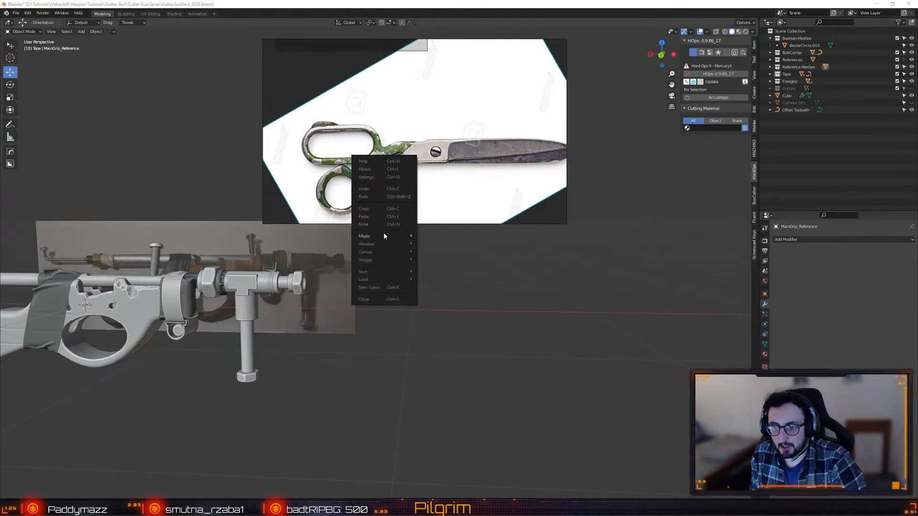
mouse_move(384, 271)
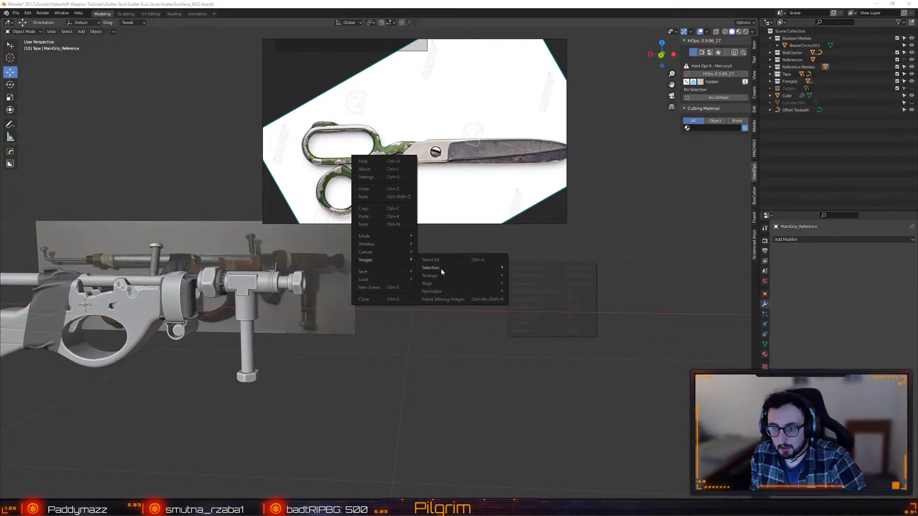
mouse_move(441, 268)
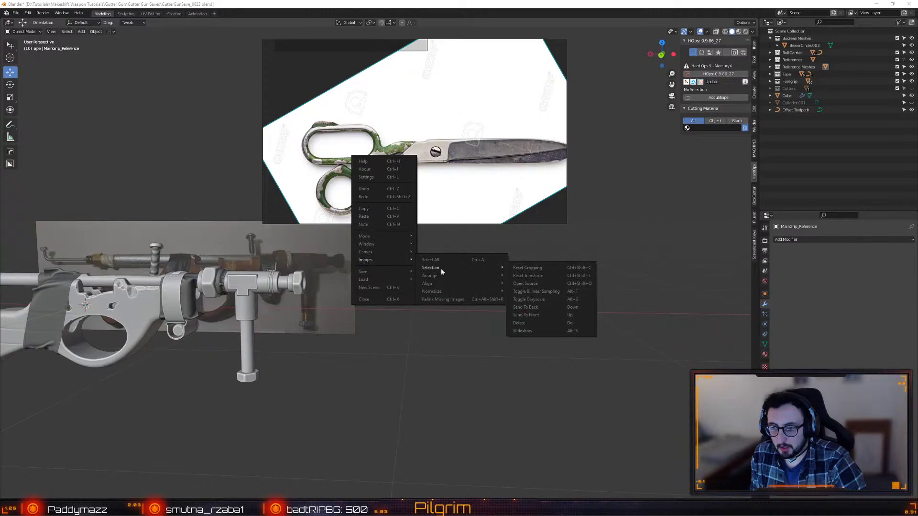
left_click(476, 177)
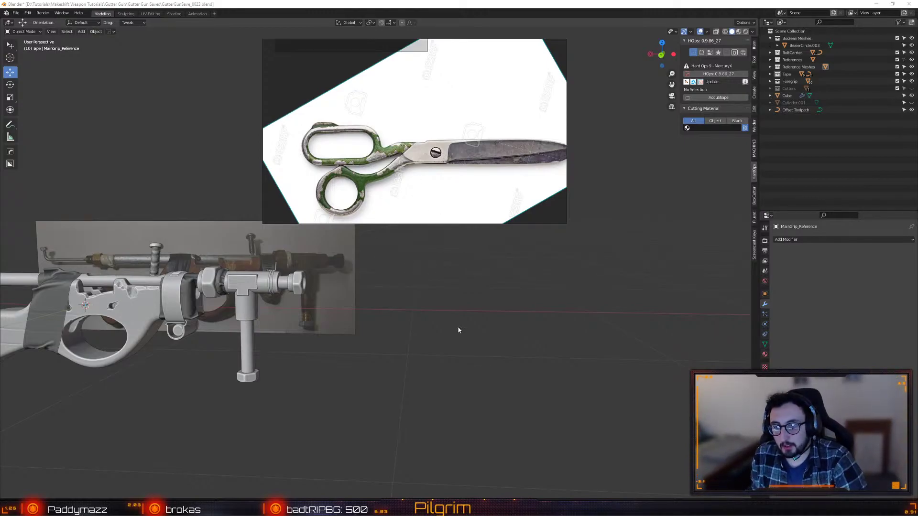
- Shift the reference board out of the way and import the scissors photo into the scene as an image plane
left_click_drag(449, 112, 0, 161)
left_click(554, 193)
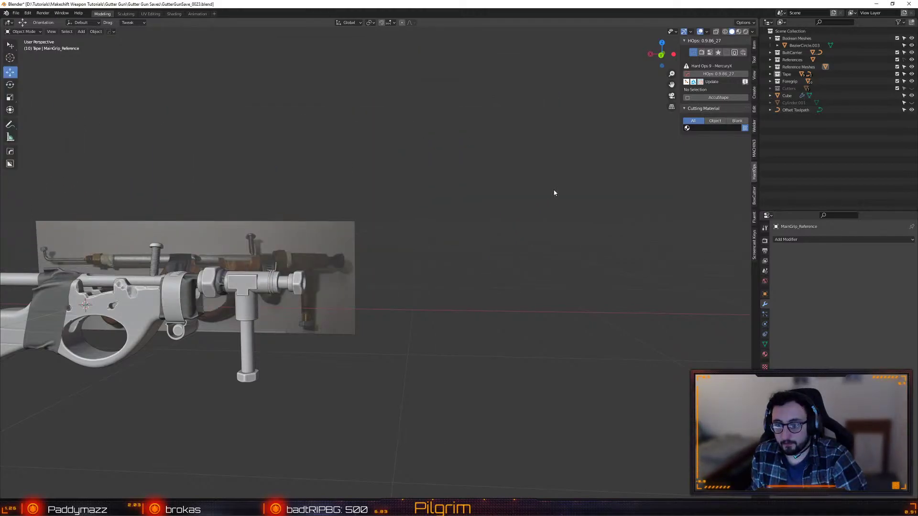
key("q")
mouse_move(521, 335)
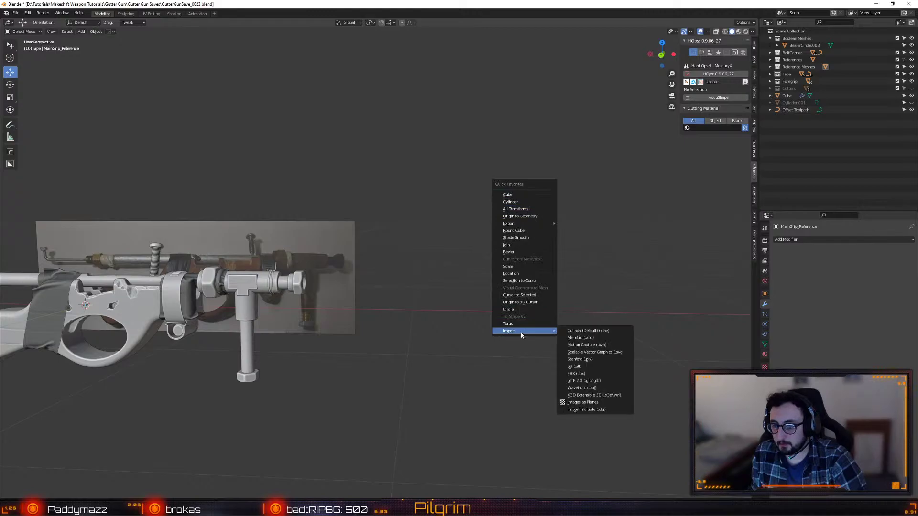
left_click(590, 403)
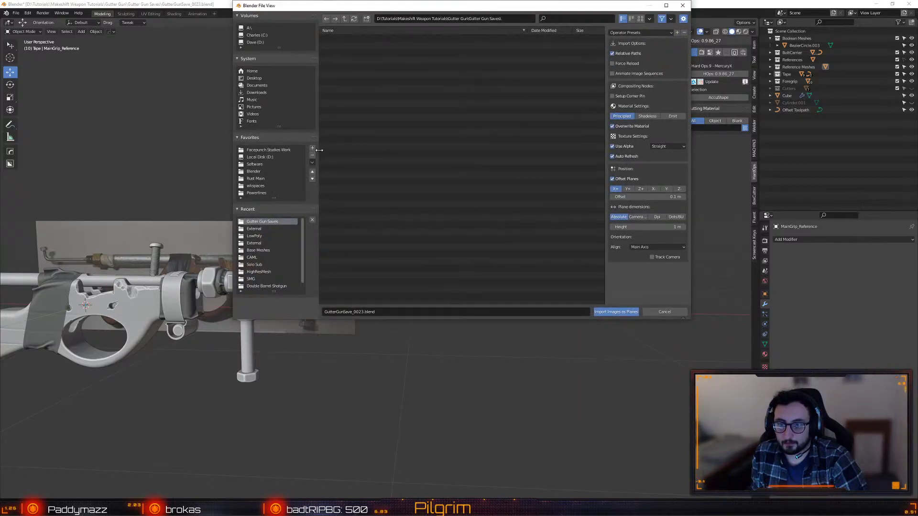
left_click_drag(319, 150, 279, 152)
scroll(247, 270, "down", 1)
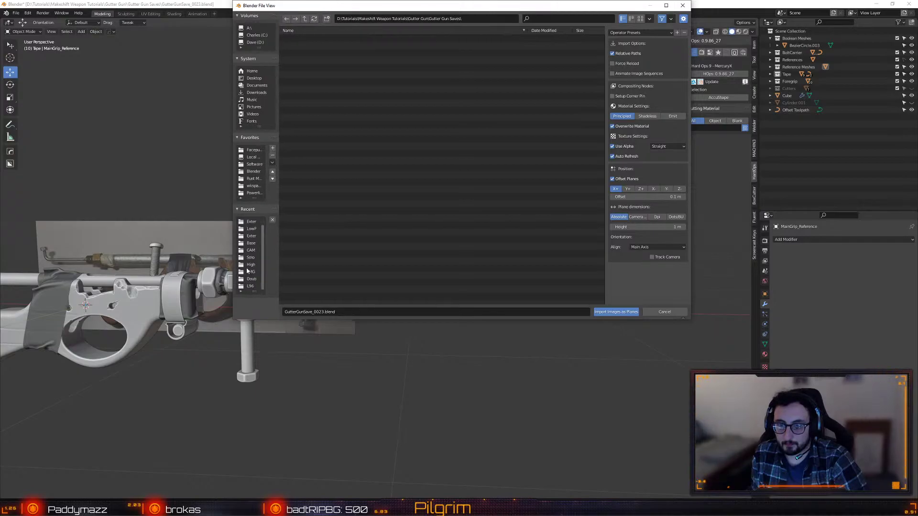
left_click_drag(310, 6, 917, 19)
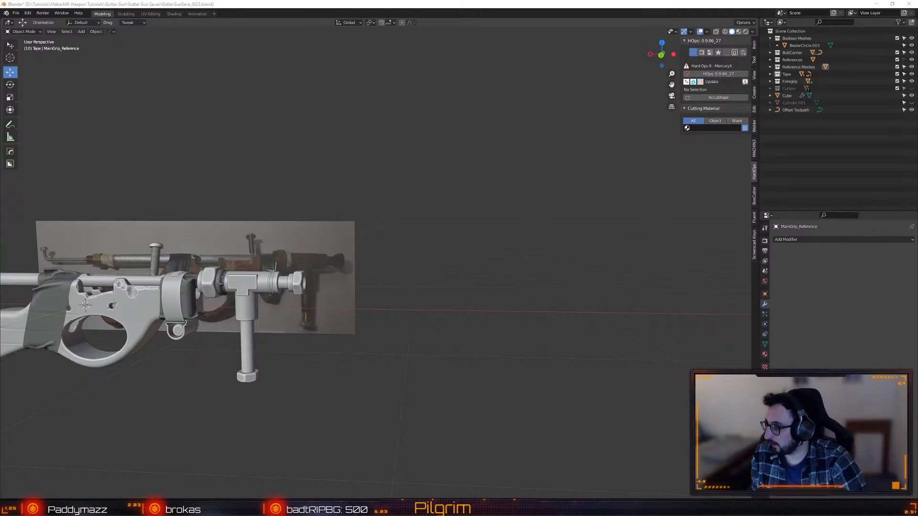
left_click(838, 294)
- Rotate the imported scissors plane so it stands upright, parallel to the side of the gun
middle_click_drag(143, 306, 382, 306, "shift")
middle_click_drag(383, 306, 366, 355)
key("shift+space")
key("r")
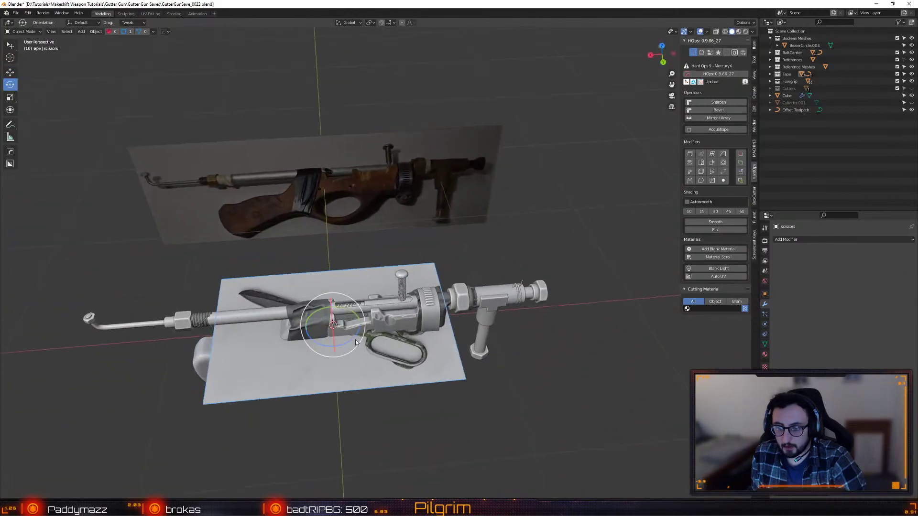
left_click_drag(353, 338, 282, 313)
middle_click_drag(283, 313, 410, 307)
left_click_drag(410, 307, 411, 325)
middle_click_drag(411, 325, 318, 301)
- Move the scissors plane over the gun's trigger guard and scale it by about 0.570
key("shift+space")
key("g")
left_click_drag(304, 294, 380, 300)
scroll(397, 296, "up", 5)
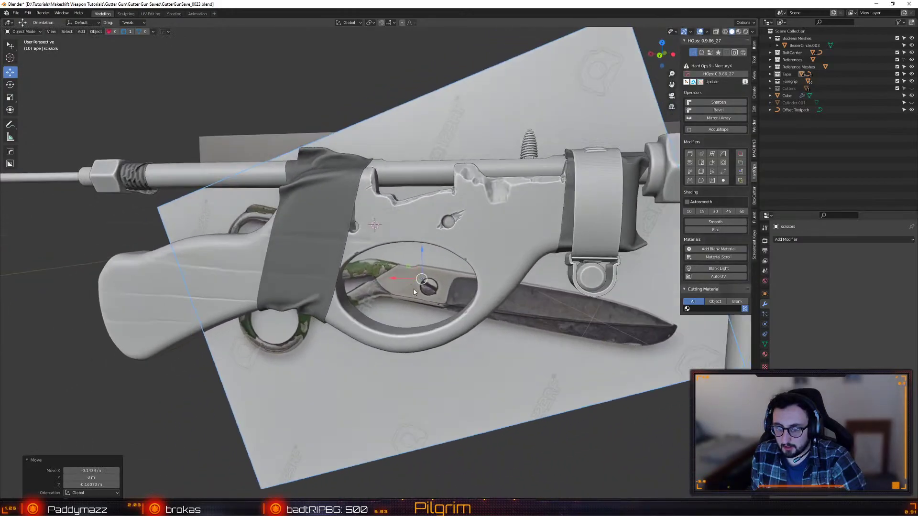
scroll(413, 292, "down", 3)
key("shift+space")
key("s")
key("s")
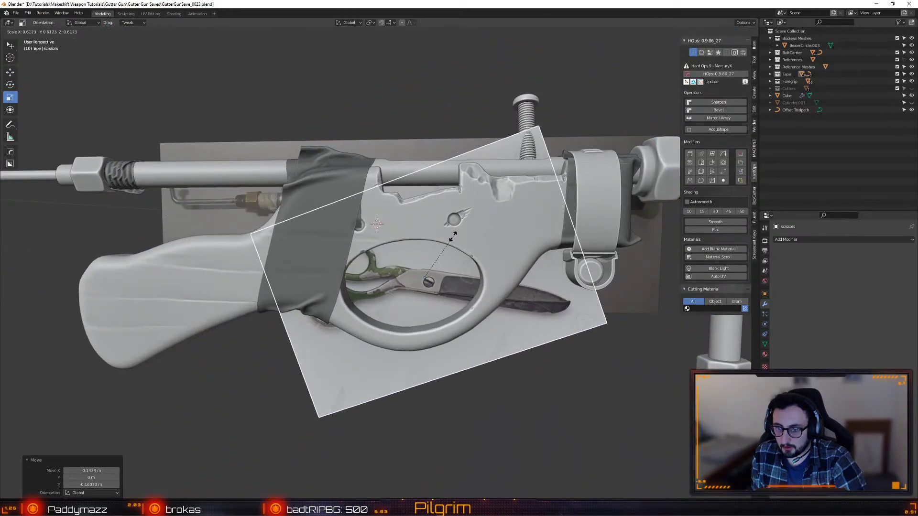
left_click(450, 239)
- Rotate the scissors plane until its handles point diagonally down towards the foregrip, and enlarge it
key("shift+space")
key("r")
key("r")
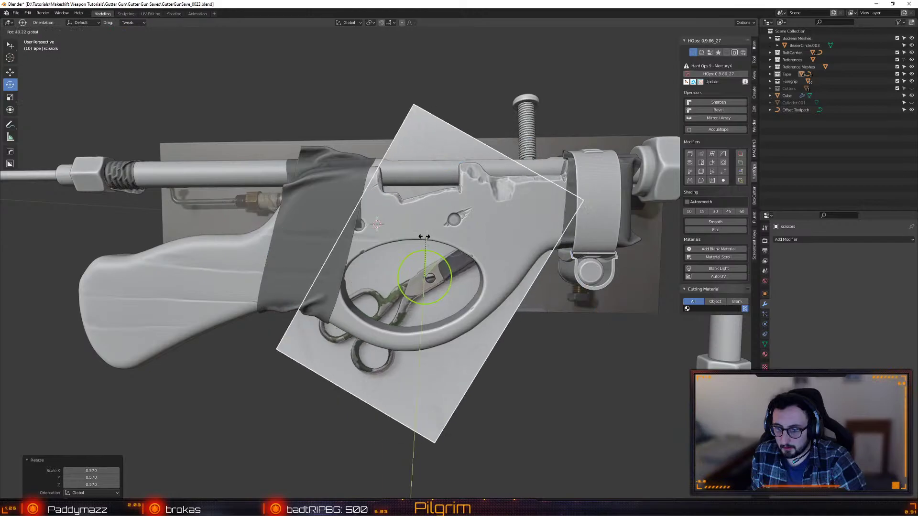
left_click(232, 417)
left_click_drag(437, 256, 437, 263)
key("shift+space")
key("s")
key("s")
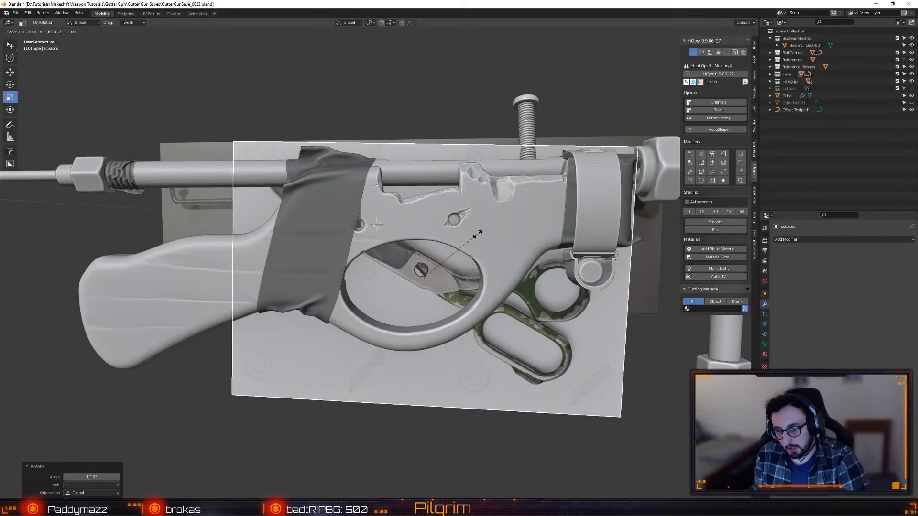
left_click(489, 222)
- Rotate the scissors plane by -0.562° and scale it down slightly
key("shift+space")
key("r")
left_click_drag(438, 256, 439, 258)
key("shift+space")
key("s")
key("s")
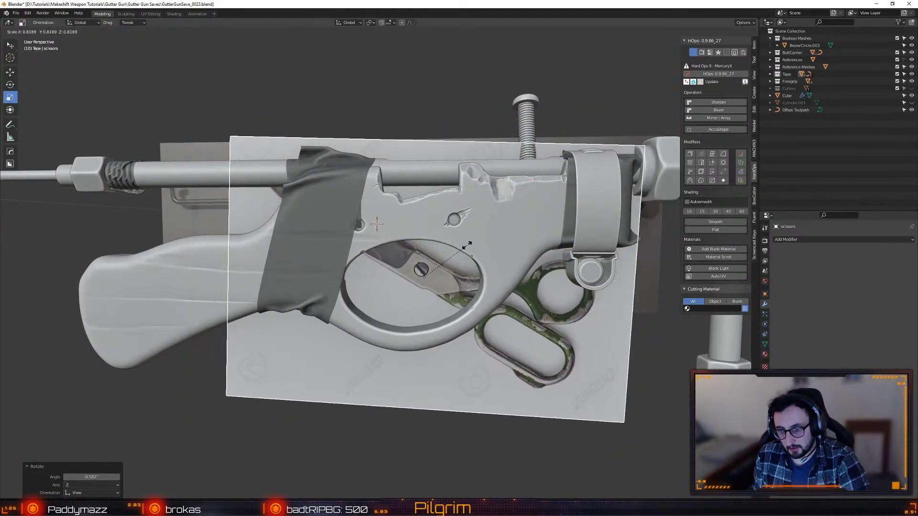
left_click(464, 248)
- Move the scissors plane in X and Z so its handles overlap the trigger guard opening
key("shift+space")
key("g")
key("g")
key("shift+y")
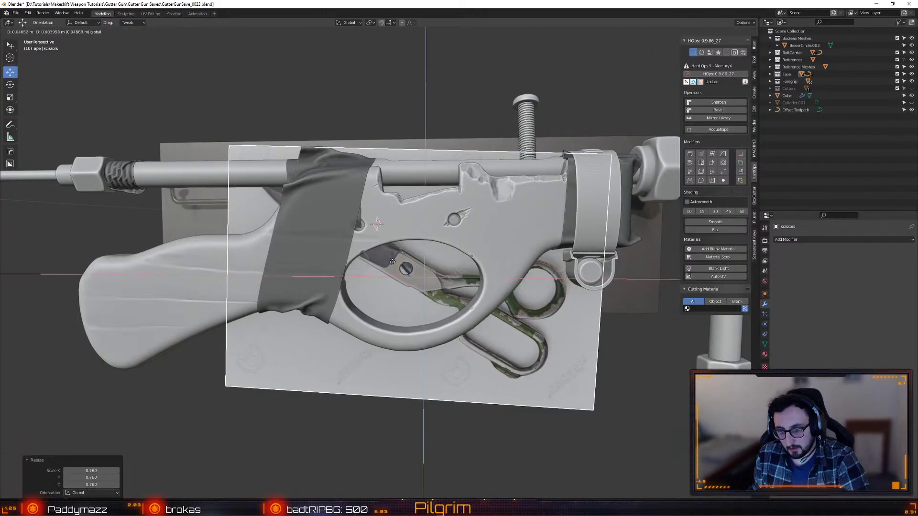
left_click(311, 256)
- Fine-tune the scissors plane's rotation, position and size until the handle rings fit inside the trigger guard like a trigger
key("shift+space")
key("r")
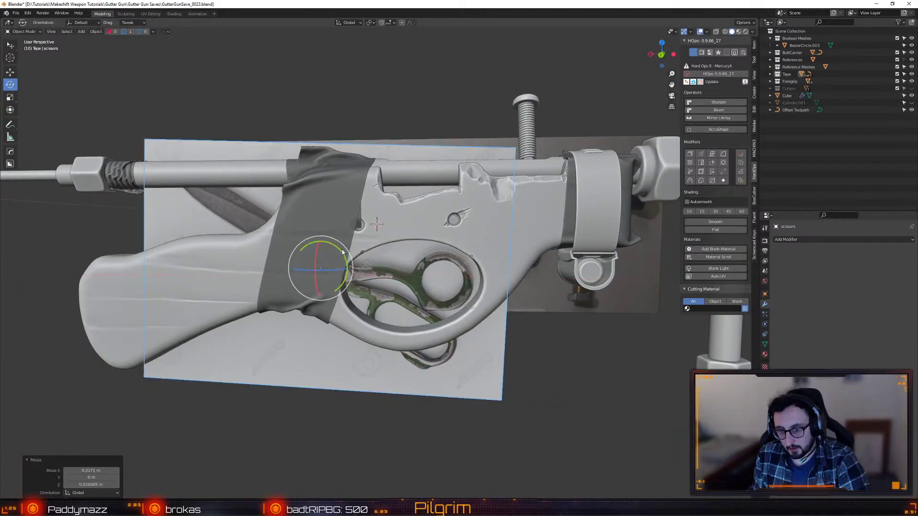
left_click_drag(342, 252, 317, 260)
key("shift+space")
key("g")
key("g")
key("shift+y")
left_click_drag(311, 228, 311, 228)
key("r")
mouse_move(314, 226)
left_mouse_down()
mouse_move(346, 228)
mouse_move(349, 234)
mouse_move(326, 240)
mouse_move(370, 255)
mouse_move(338, 228)
mouse_move(369, 221)
mouse_move(320, 236)
left_mouse_up()
key("e")
key("shift+space")
key("g")
key("shift+space")
key("r")
key("shift+space")
key("g")
key("shift+space")
key("r")
key("shift+space")
key("g")
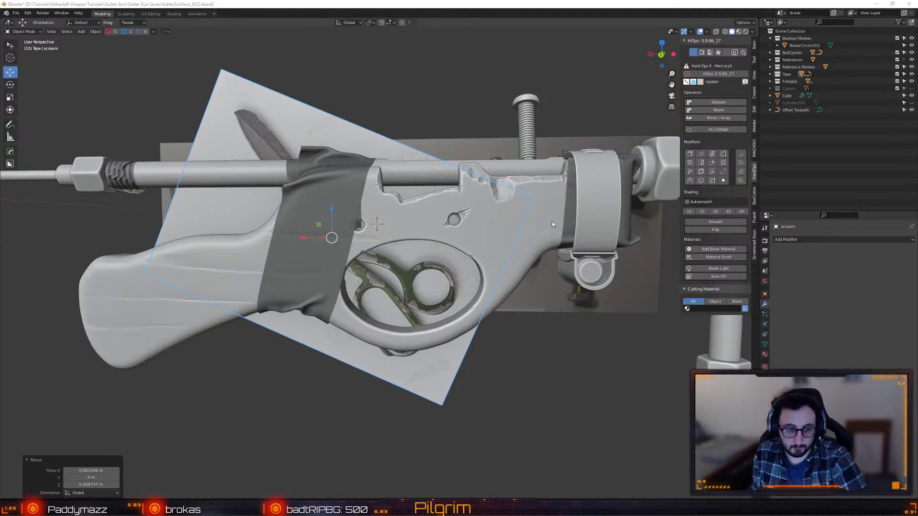
- Move the scissors plane about 1.13 m along X into the empty space beyond the gun's T-shaped pipe fitting
key("n")
key("n")
scroll(442, 323, "down", 3)
middle_click_drag(442, 322, 297, 262)
left_click_drag(297, 262, 508, 251)
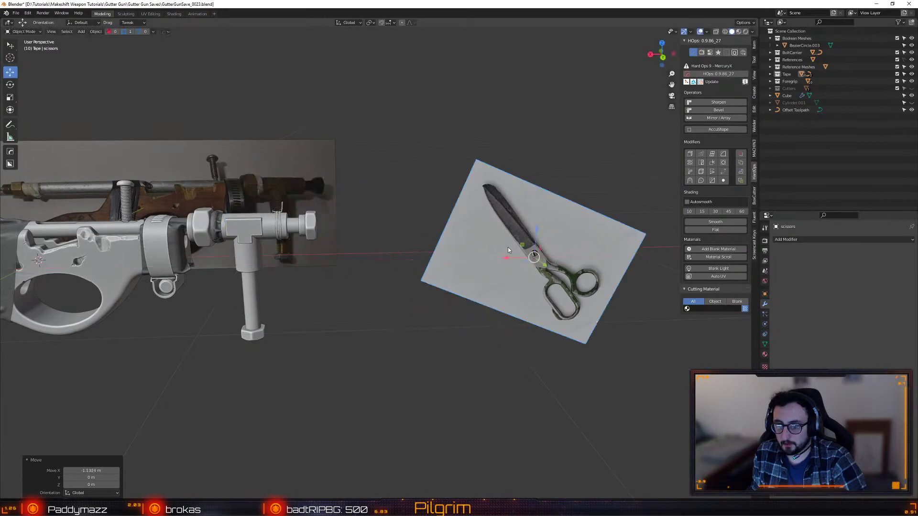
- Frame the scissors plane and rotate it so the blades lie horizontally
key("KP_Decimal")
middle_click_drag(435, 254, 392, 246)
key("shift+space")
key("r")
left_click_drag(392, 246, 457, 284)
- Move the scissors plane about 0.118 m along Y
middle_click_drag(457, 284, 422, 286)
key("shift+space")
key("g")
left_click_drag(401, 276, 478, 271)
middle_click_drag(371, 279, 353, 234)
middle_click_drag(365, 270, 570, 133)
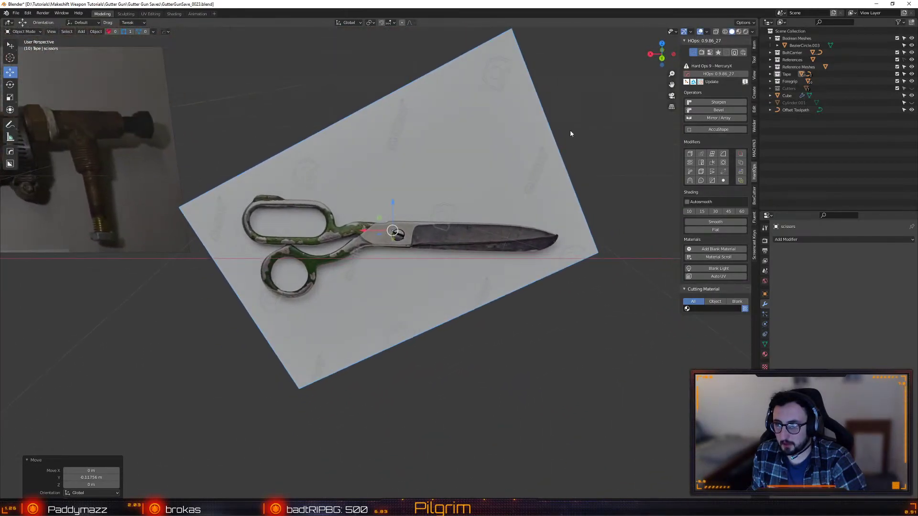
- Save the Blender file and create an incremental save named GutterGunSave_0024
left_click(662, 58)
scroll(441, 221, "up", 3)
middle_click_drag(418, 256, 427, 257)
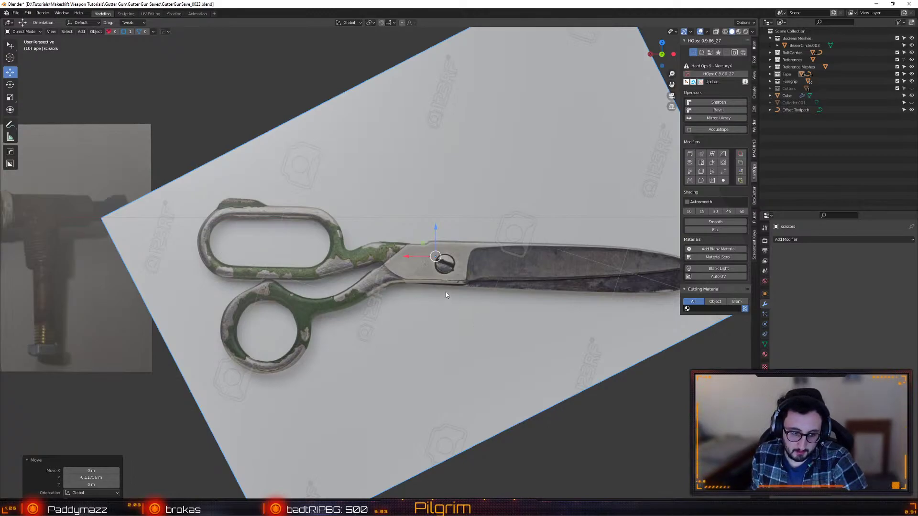
scroll(452, 270, "up", 2)
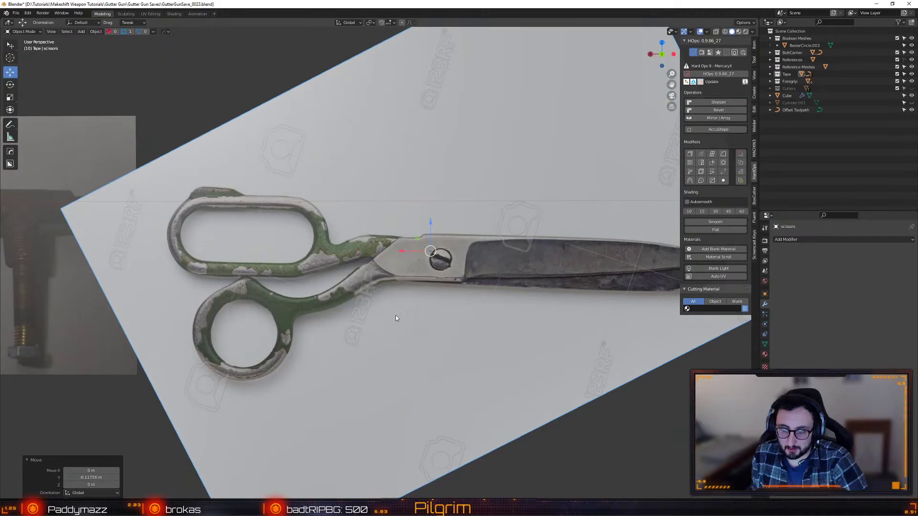
middle_click_drag(533, 298, 346, 273, "shift")
scroll(531, 304, "up", 1)
scroll(570, 276, "up", 1)
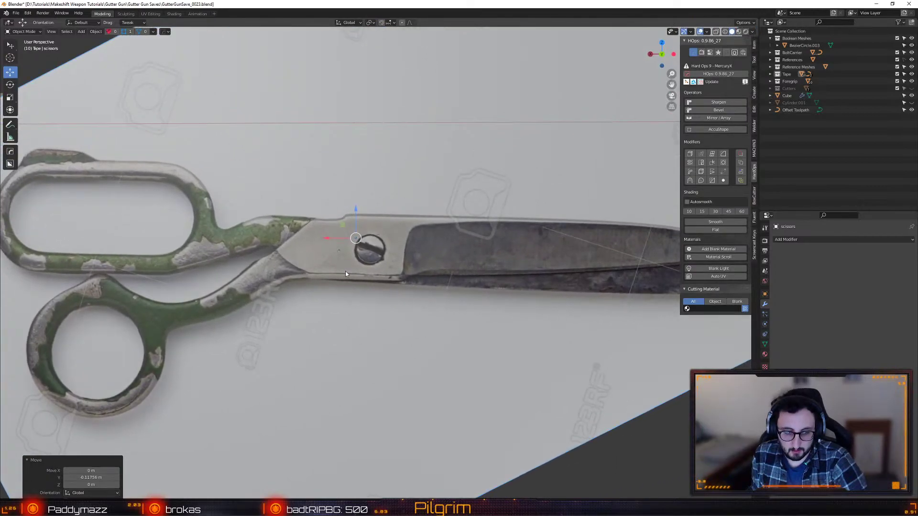
key("ctrl+s")
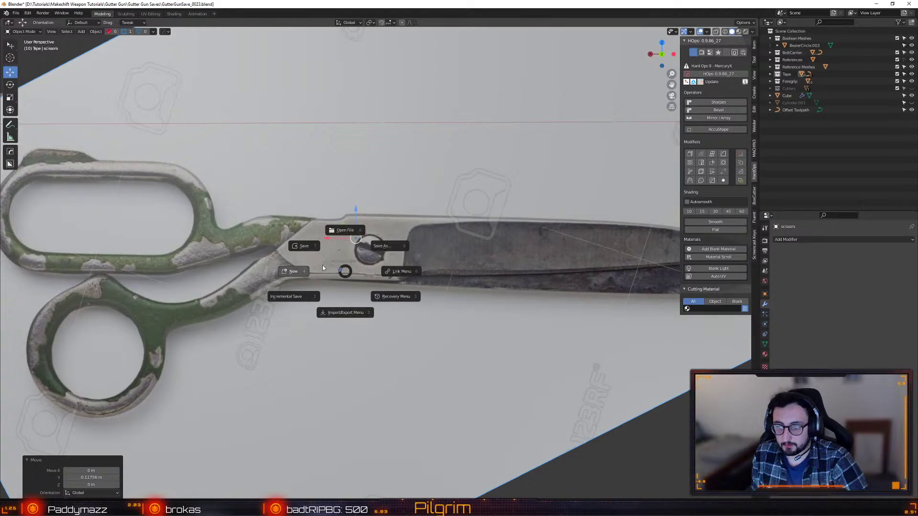
left_click(307, 246)
key("ctrl+s")
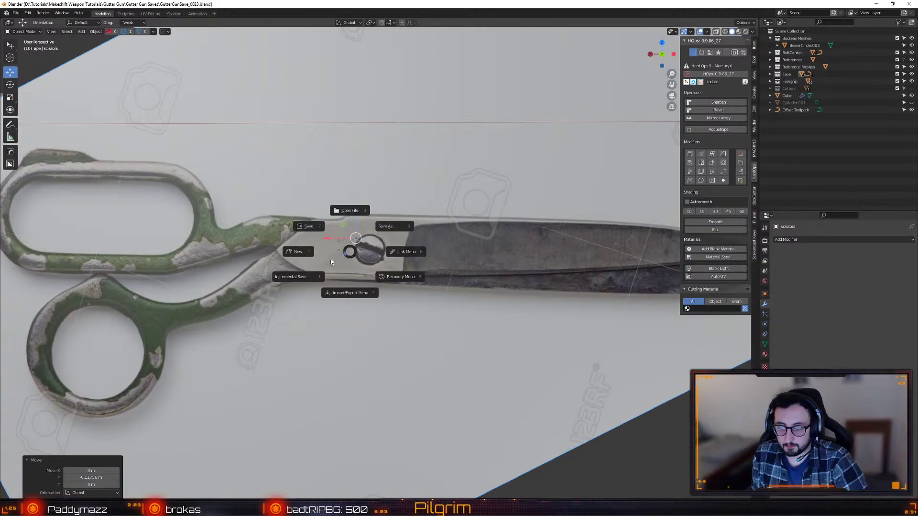
left_click(295, 277)
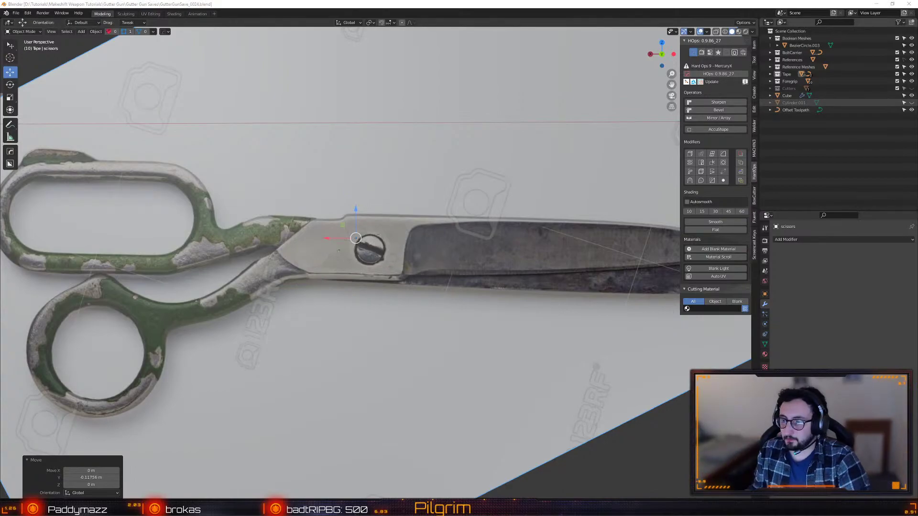
- Add a cube and move it -2.4664 m along X in front of the scissors plane
middle_click_drag(401, 228, 451, 225, "shift")
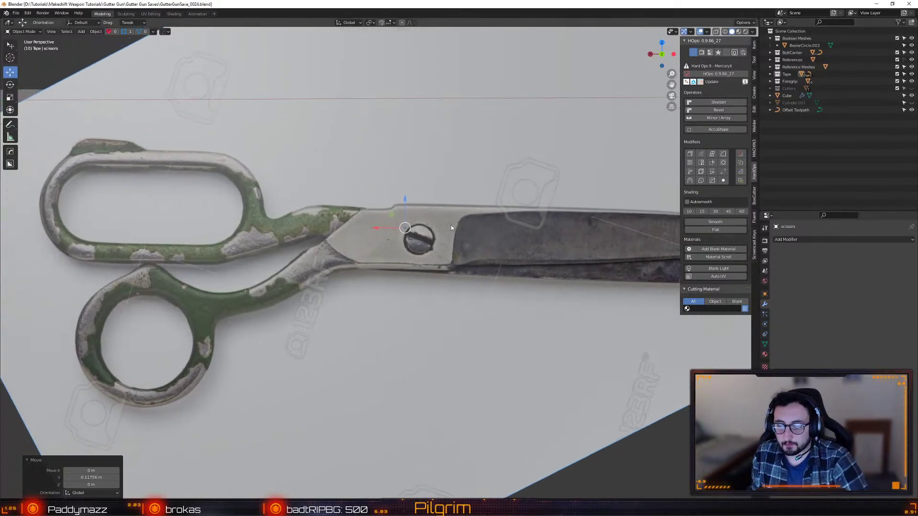
key("shift+a")
left_click(430, 91)
scroll(434, 248, "down", 10)
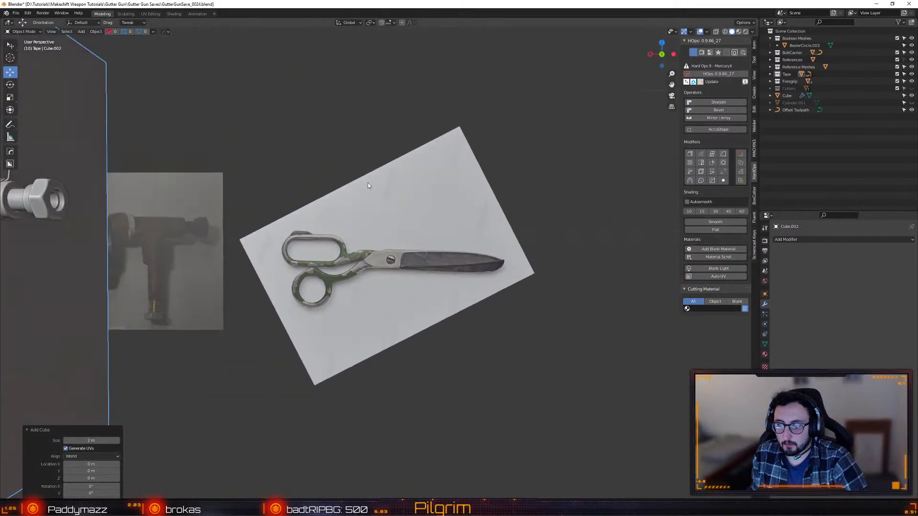
key("g")
key("x")
left_click(428, 206)
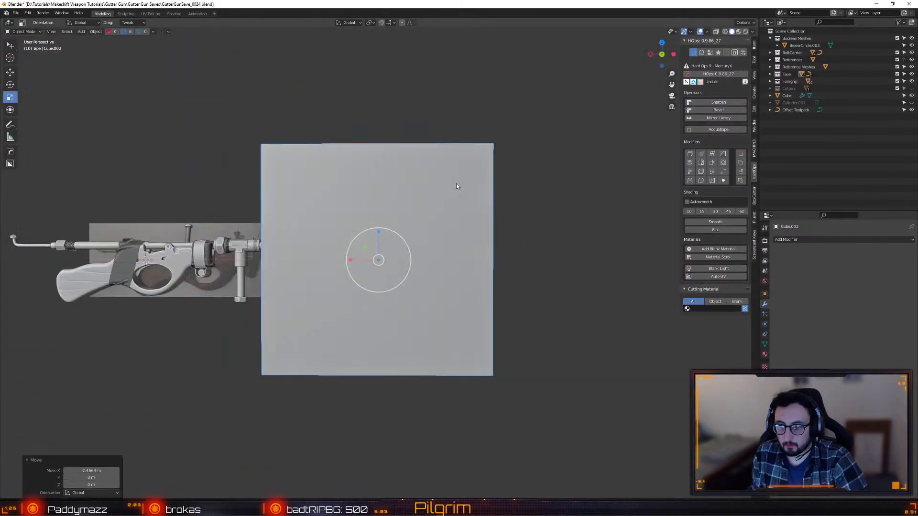
- Scale the cube by 0.158 and again by 0.376, and move it in X and Z onto the scissors' pivot area
key("s")
left_click(458, 202)
key("s")
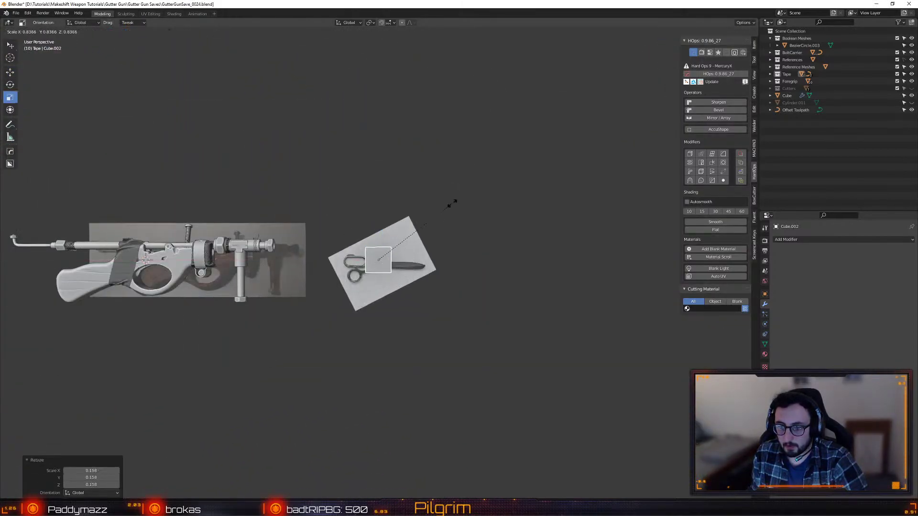
left_click(367, 248)
key("g")
key("shift+y")
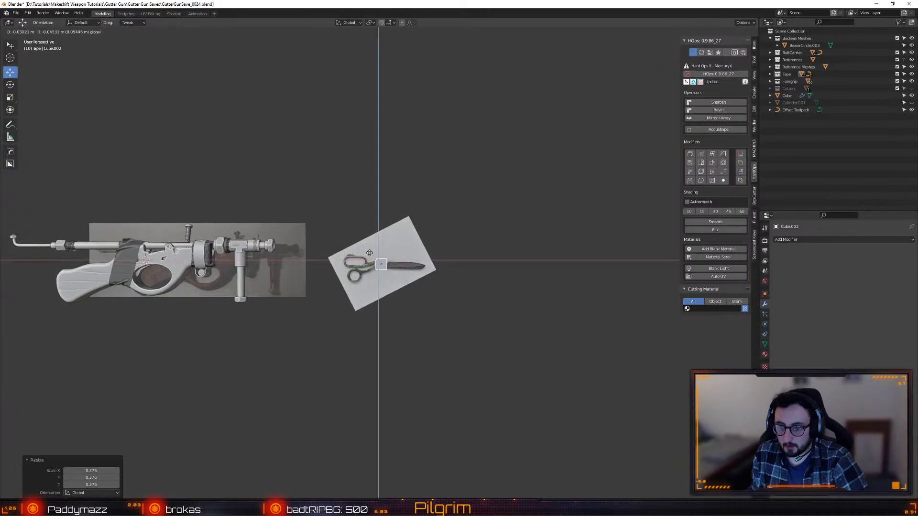
left_click(369, 254)
- In an X-ray back orthographic view, raise the cube so its lower edge follows the bottom edge of the scissors' pivot plate
key("KP_Decimal")
left_click(662, 54)
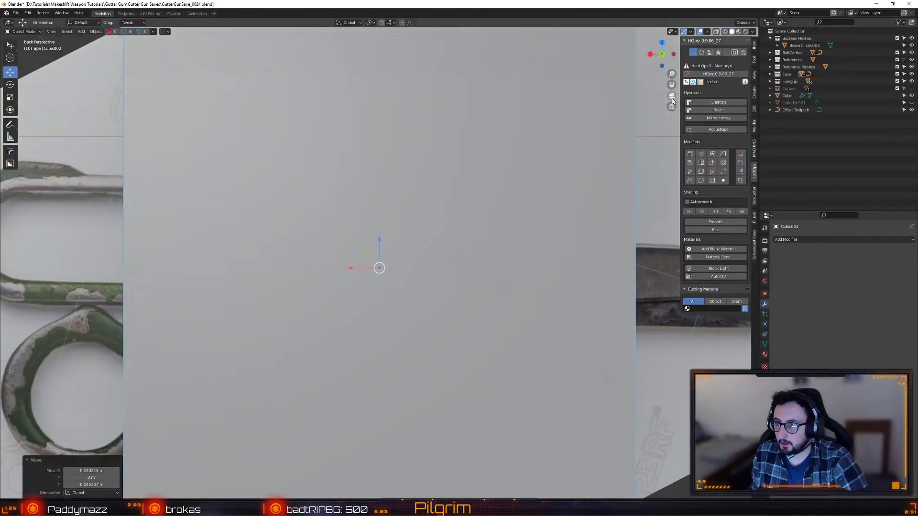
scroll(431, 239, "down", 4)
scroll(452, 229, "down", 1)
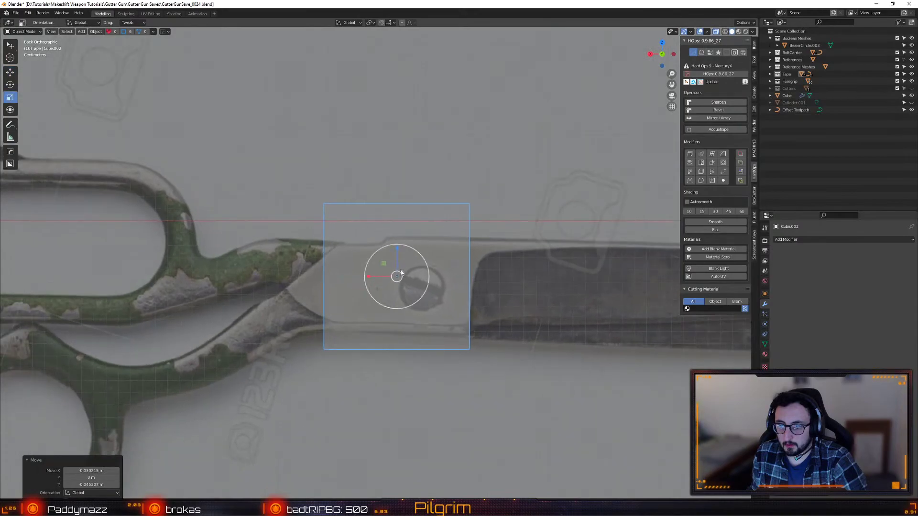
key("g")
key("shift+y")
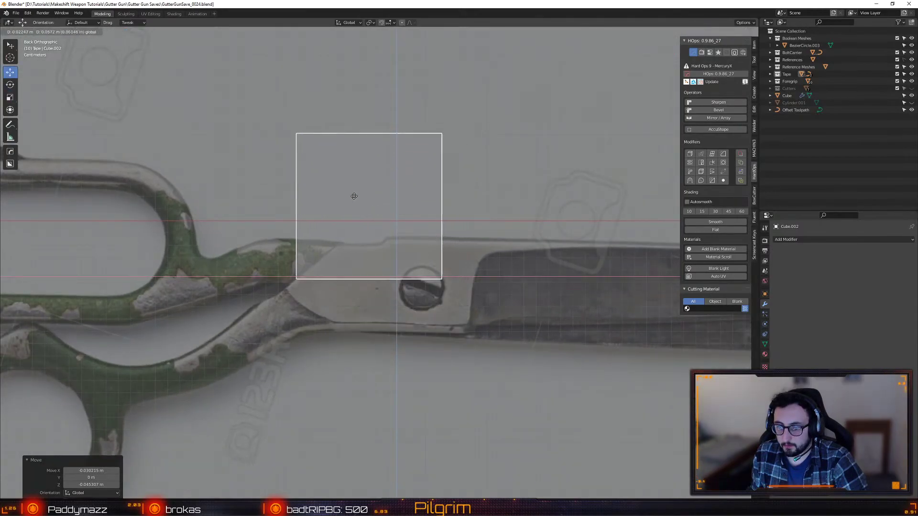
left_click(370, 194)
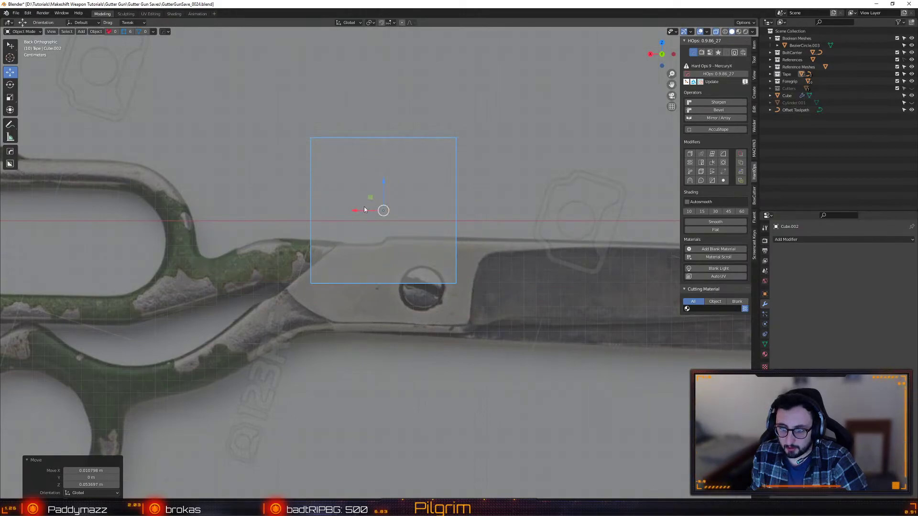
key("ctrl+z")
- Reduce the cube to a single face parallel to the scissors photo and return to the X-ray back orthographic view
key("Tab")
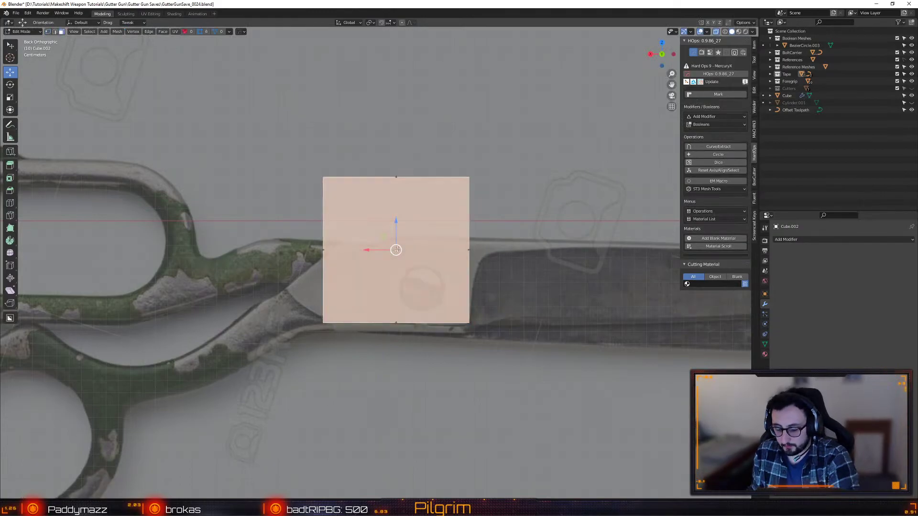
left_click(395, 250)
key("x")
left_click(383, 268)
middle_click_drag(459, 235, 399, 263)
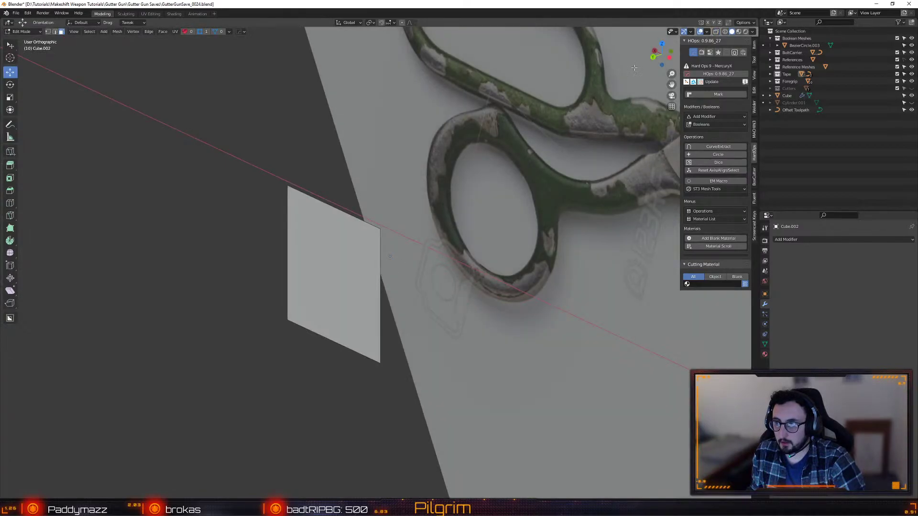
left_click(654, 57)
key("KP_5")
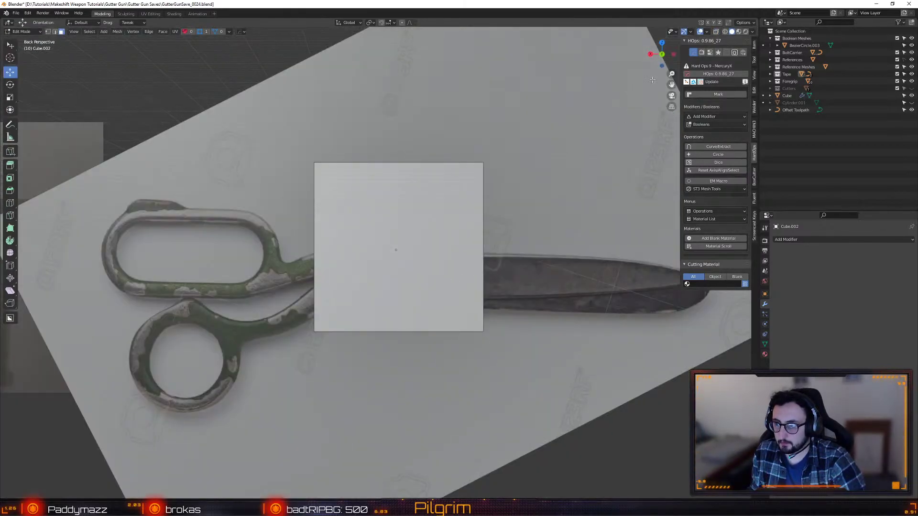
left_click(673, 107)
key("alt+z")
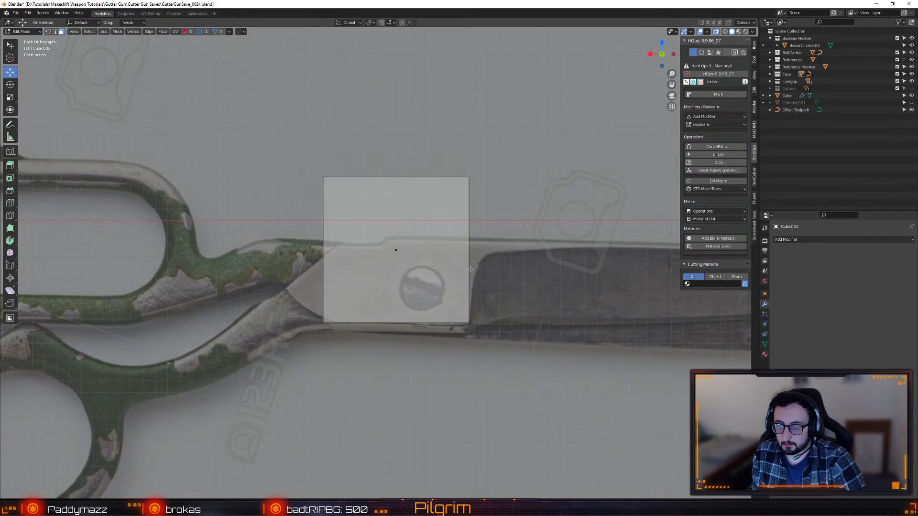
- Move the face's two upper corner vertices down onto the top edge of the scissors' pivot plate
key("1")
left_click_drag(323, 176, 325, 230)
left_click_drag(468, 176, 459, 231)
middle_click_drag(444, 291, 416, 272, "shift")
middle_click_drag(416, 273, 416, 254, "ctrl")
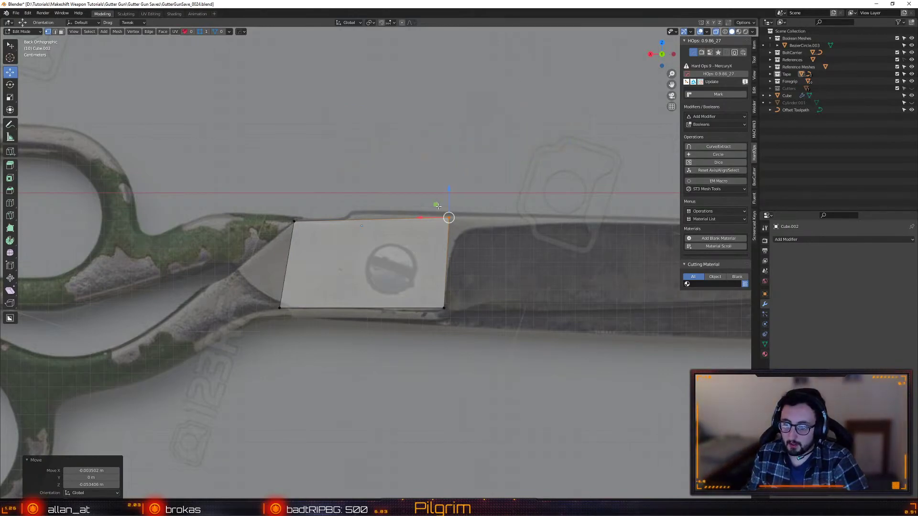
- Pull the face's upper blade-side vertex down along the plate's edge beside the screw and restore the back orthographic view
key("g")
left_click(426, 263)
middle_click_drag(425, 263, 398, 217)
left_click(662, 56)
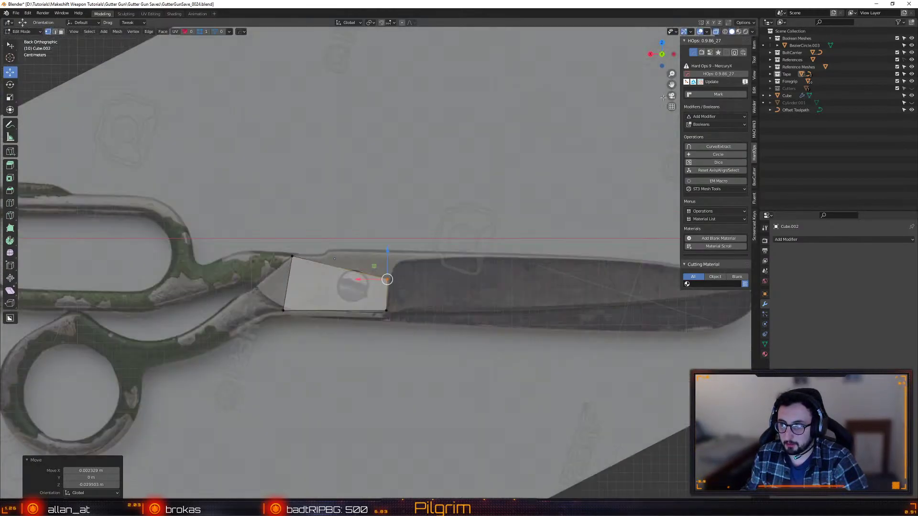
scroll(444, 238, "up", 2)
middle_click_drag(444, 237, 437, 237, "shift")
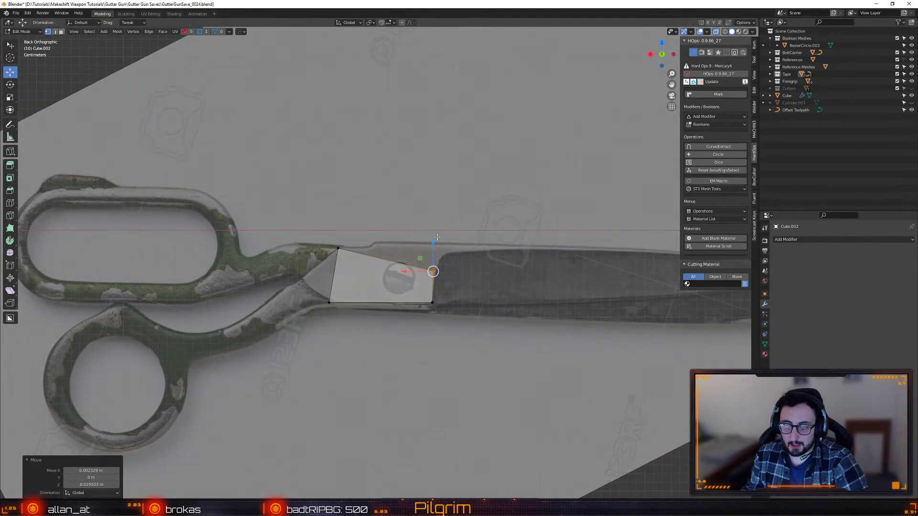
scroll(438, 237, "up", 6)
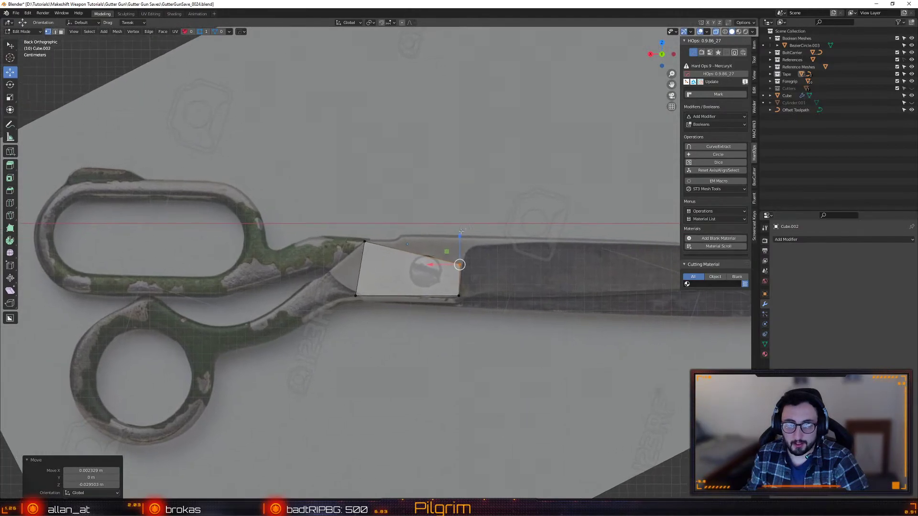
scroll(381, 295, "down", 1)
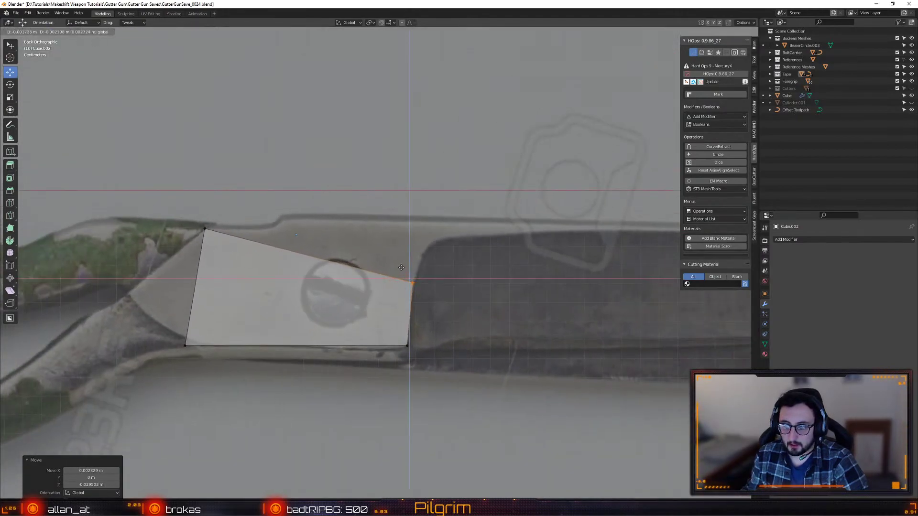
- Fit the two handle-side corner vertices to the points where the straight part of the pivot plate begins
left_click(190, 215)
mouse_move(190, 215)
left_mouse_down()
mouse_move(188, 242)
mouse_move(191, 215)
left_mouse_up()
left_click(166, 335)
key("g")
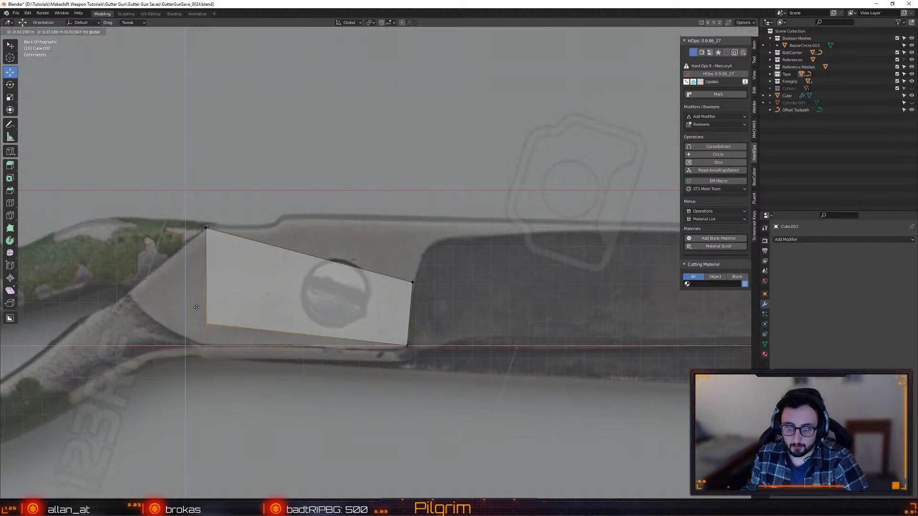
left_click(191, 329)
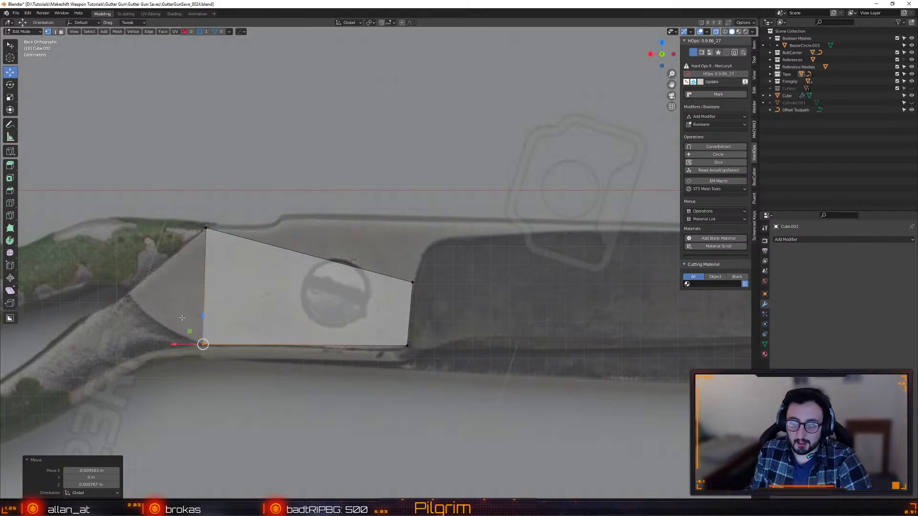
- Add one centred vertical loop cut to the face and raise its upper vertex to the step in the plate's top edge
key("ctrl+r")
left_click(280, 270)
right_click(281, 270)
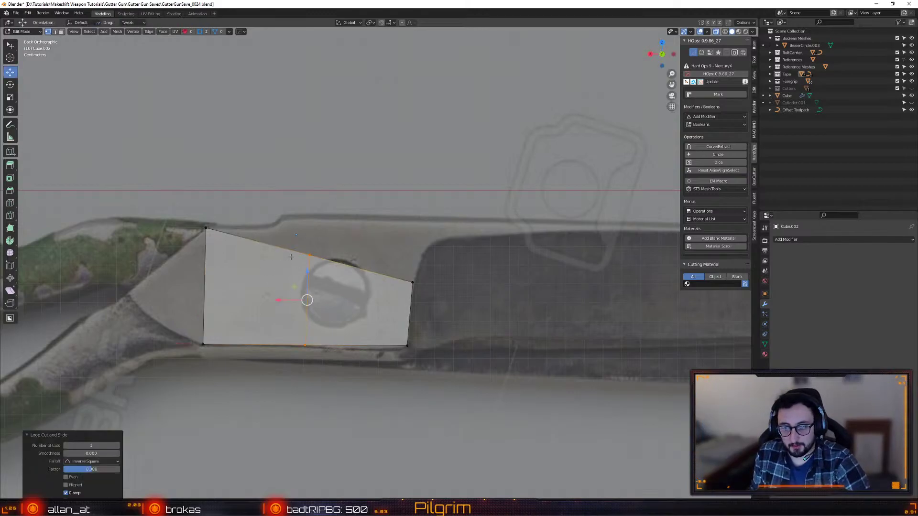
left_click(303, 253)
left_click_drag(296, 242, 269, 207)
- Move the blade-side edge's upper vertex up to the plate's top edge and its lower vertex onto the plate's bottom edge
left_click(413, 284)
key("g")
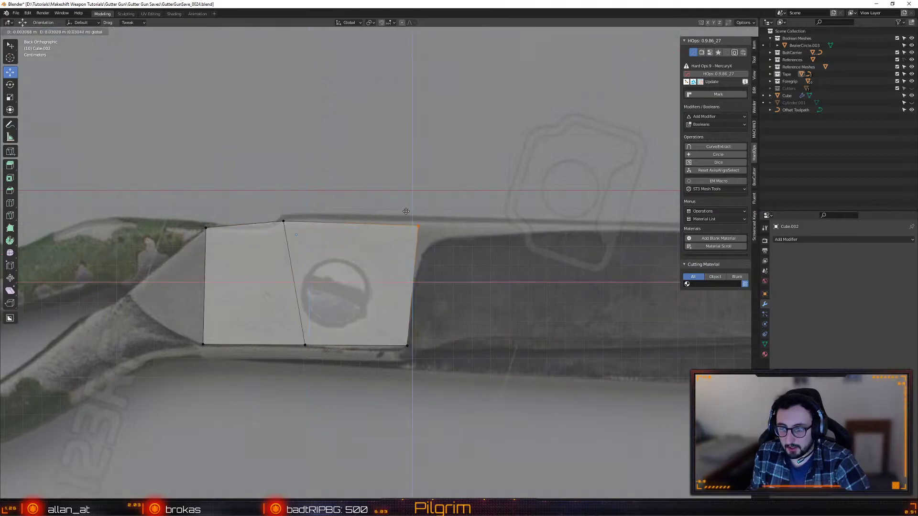
left_click(430, 239)
middle_click_drag(430, 239, 295, 321, "shift")
middle_click_drag(430, 324, 428, 374, "ctrl")
middle_click_drag(301, 325, 437, 273, "shift")
left_click(389, 329)
key("g")
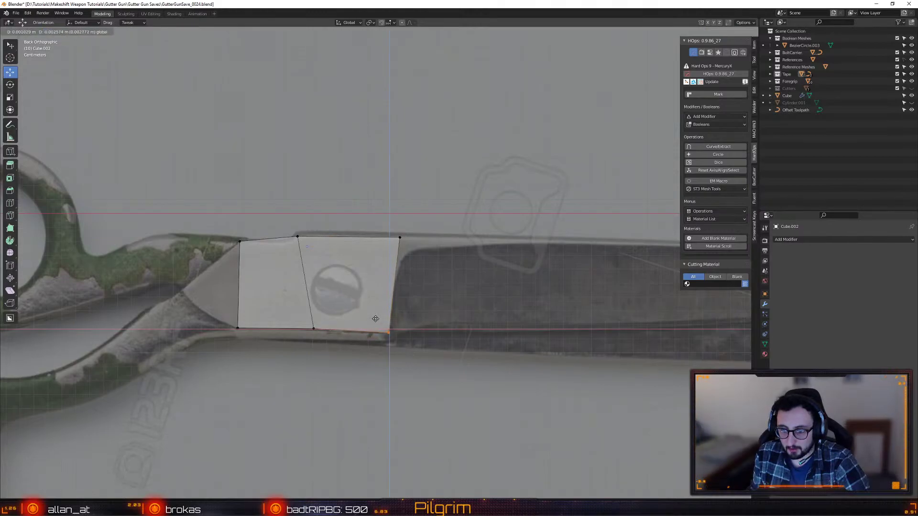
left_click(376, 319)
- Refine the lower blade-side corner's position and shift the loop cut's bottom vertex towards the handles, beneath its upper vertex
scroll(382, 389, "up", 5)
key("g")
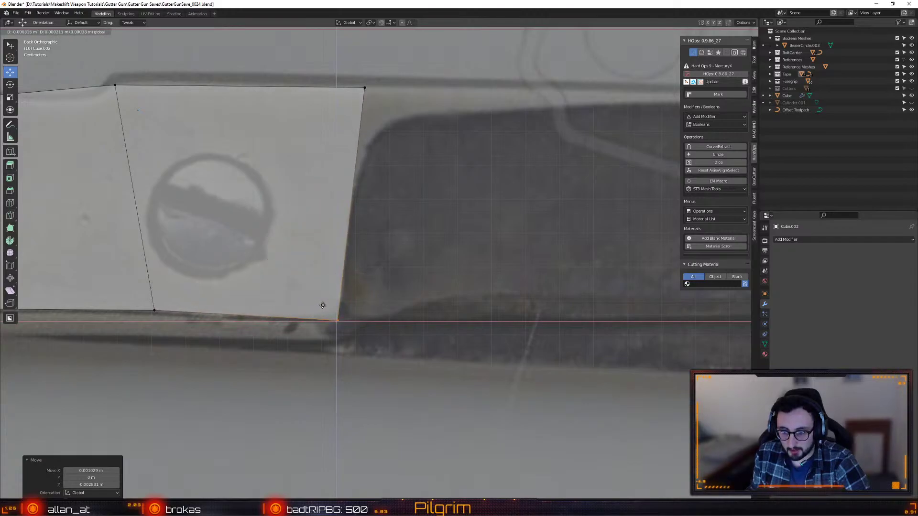
left_click(338, 322)
left_click(153, 311)
key("g")
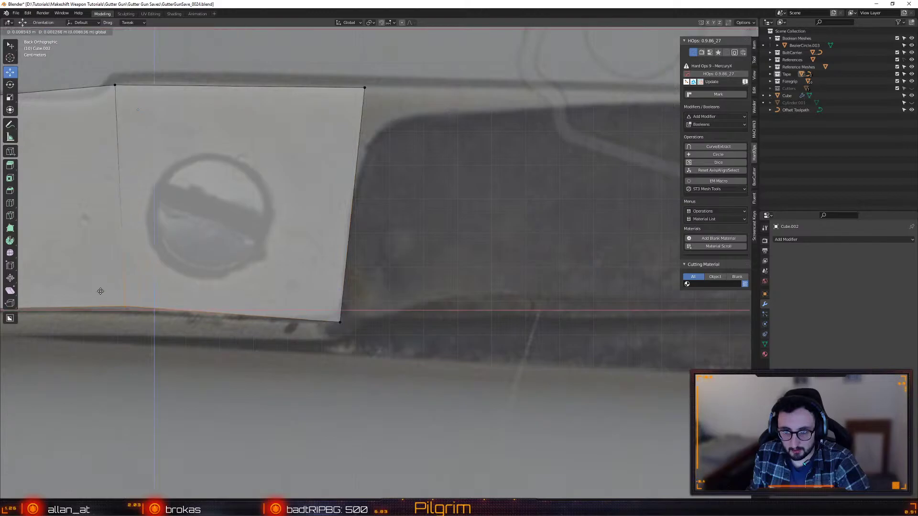
left_click(106, 296)
- Extrude the handle-side vertical edge along X towards the handles, out to the plate's pointed end
middle_click_drag(137, 266, 369, 290, "shift")
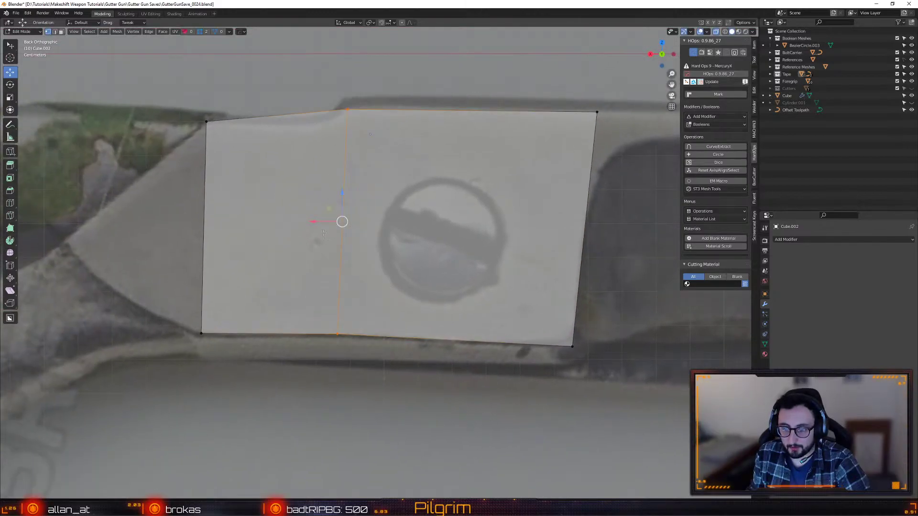
middle_click_drag(315, 217, 445, 232, "shift")
left_click_drag(319, 114, 368, 177)
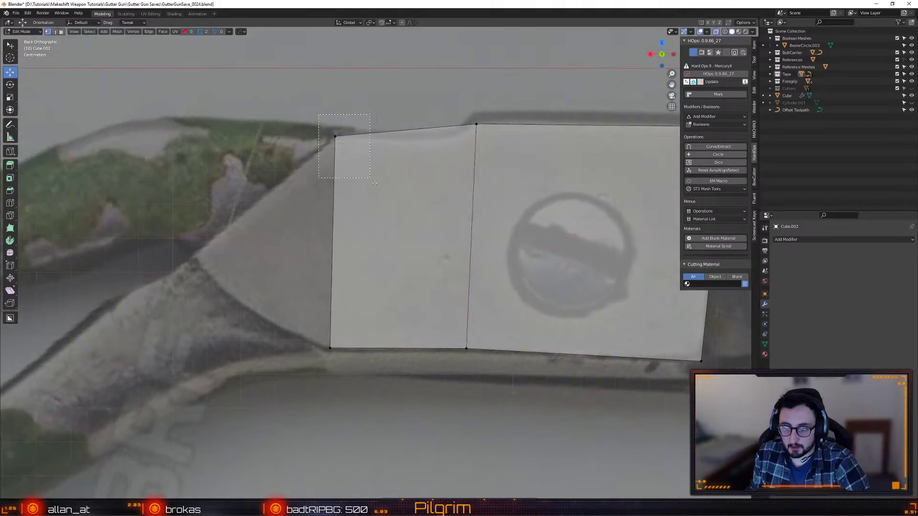
left_click(333, 201)
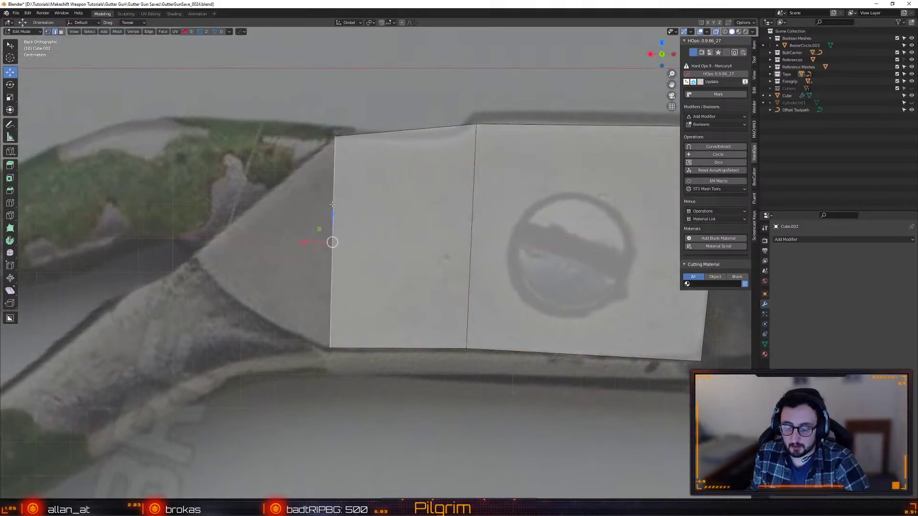
key("e")
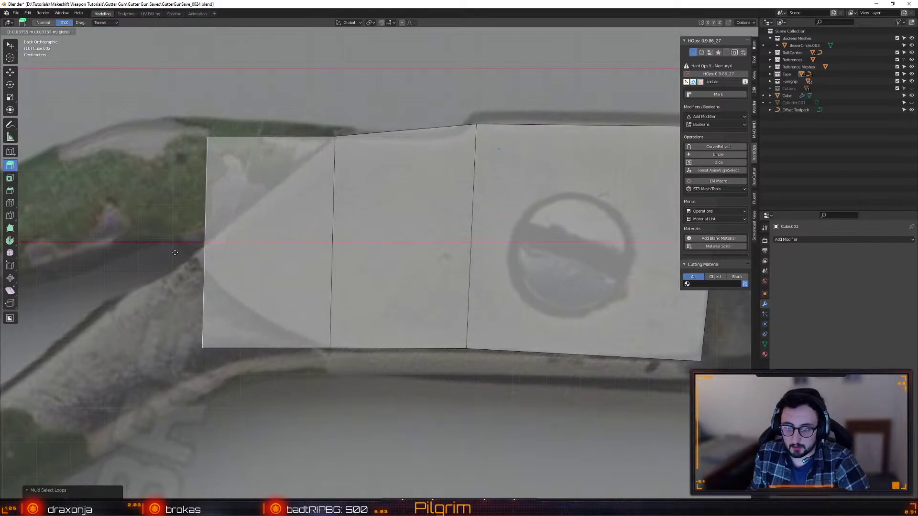
left_click(176, 253)
- Bring the two vertices of the extruded edge together at the plate's pointed tip between the handles
left_click(191, 340)
key("g")
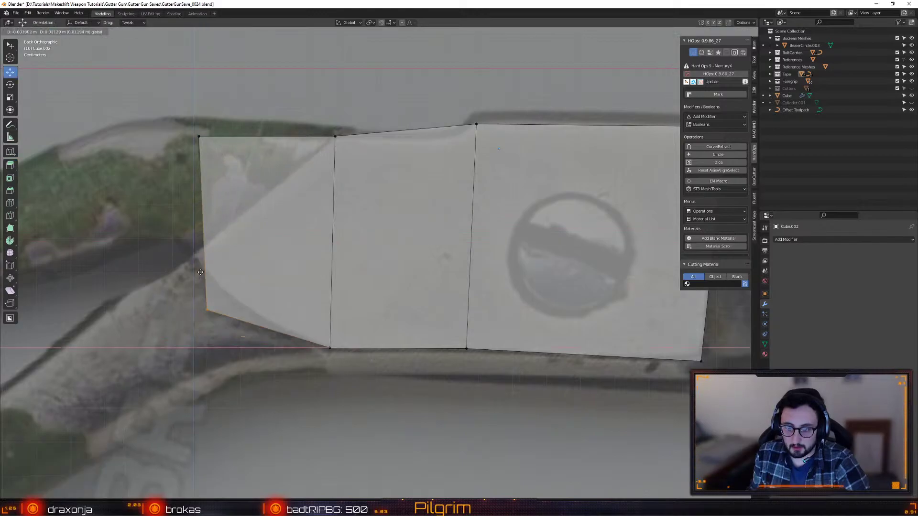
left_click(190, 220)
left_click_drag(170, 115, 246, 174)
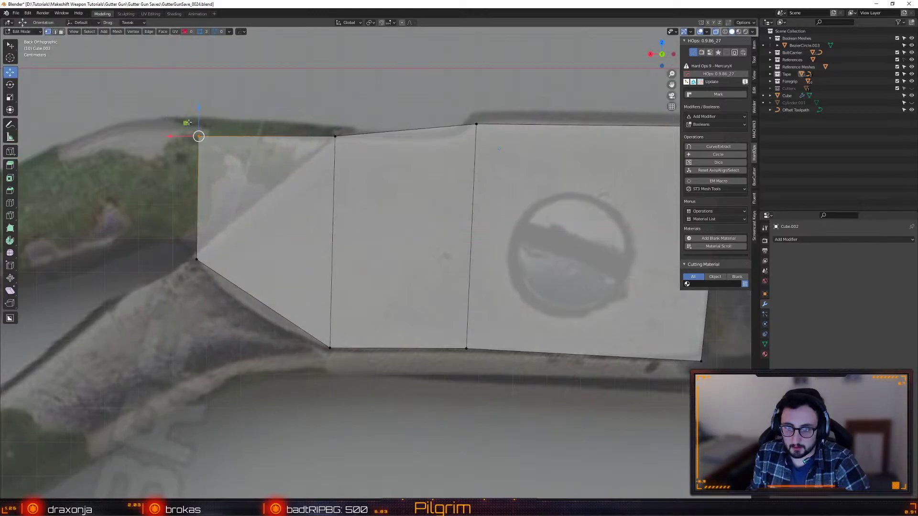
key("g")
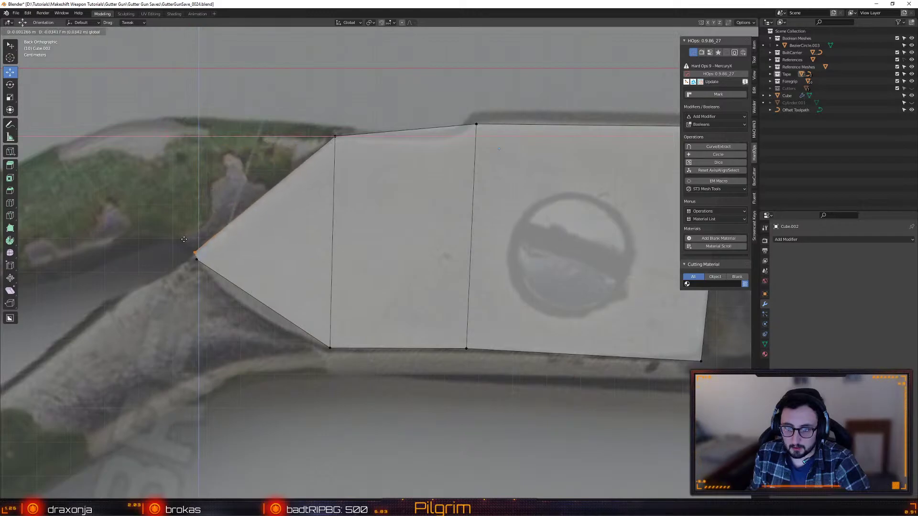
left_click(195, 252)
- Move the lower of the two tip vertices down along the plate's curved lower edge to follow its outline
left_click(197, 259)
key("g")
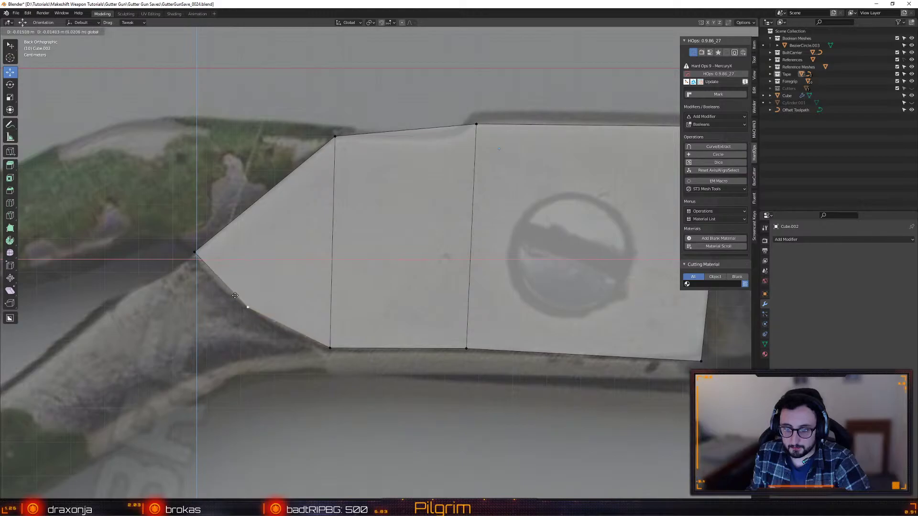
left_click(234, 297)
middle_click_drag(312, 303, 221, 308, "shift")
scroll(221, 308, "up", 1)
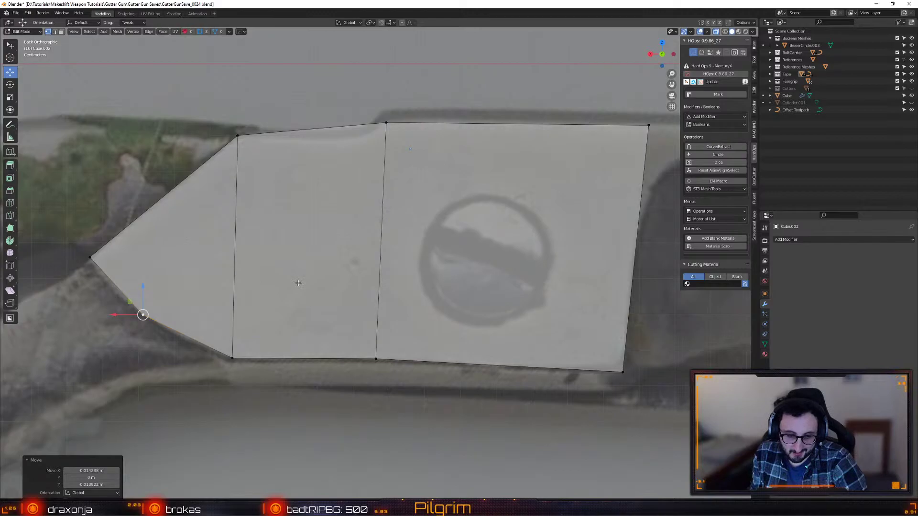
- Fine-tune the loop cut's upper and lower vertices against the step and bottom edge of the plate
middle_click_drag(422, 159, 396, 266, "shift")
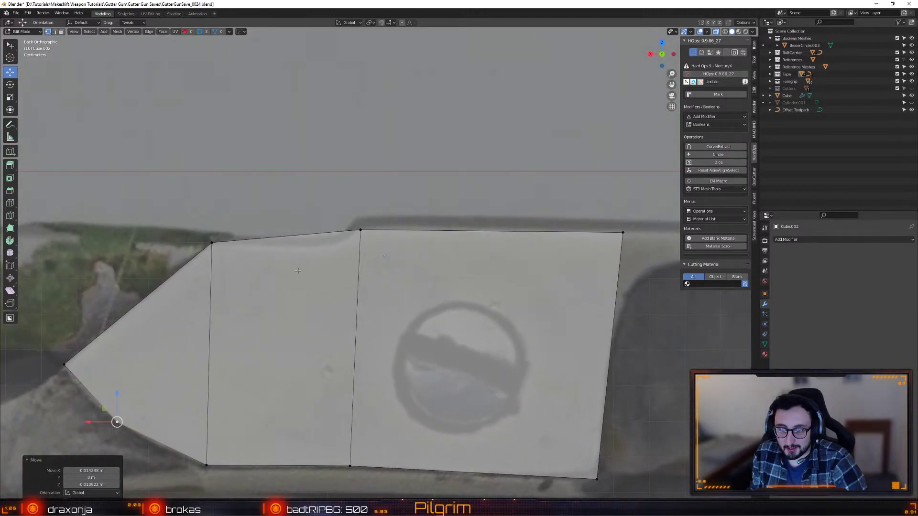
middle_click_drag(298, 270, 378, 258, "shift")
left_click(439, 216)
key("g")
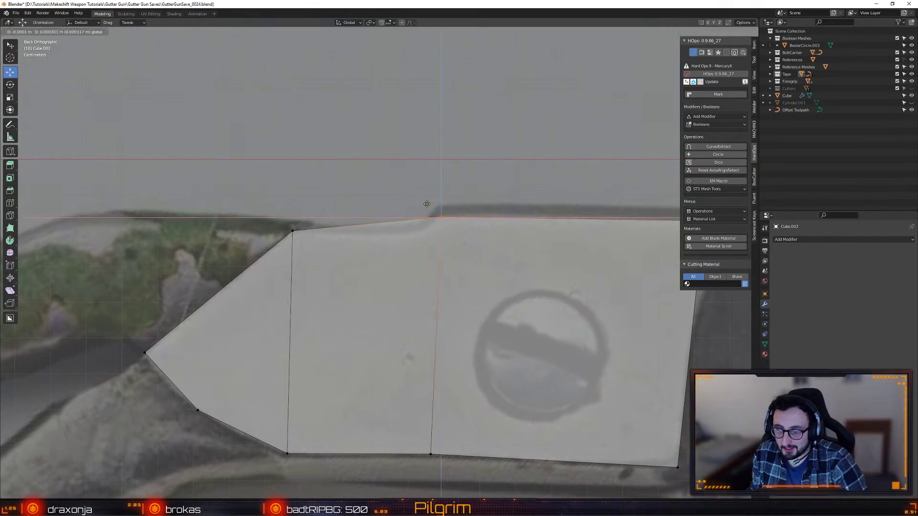
left_click(436, 213)
left_click(410, 429)
left_click_drag(417, 442, 427, 444)
- Adjust the lower and upper blade-side corner vertices to match the plate's end beside the blade recess
middle_click_drag(622, 427, 455, 420, "shift")
left_click(509, 461)
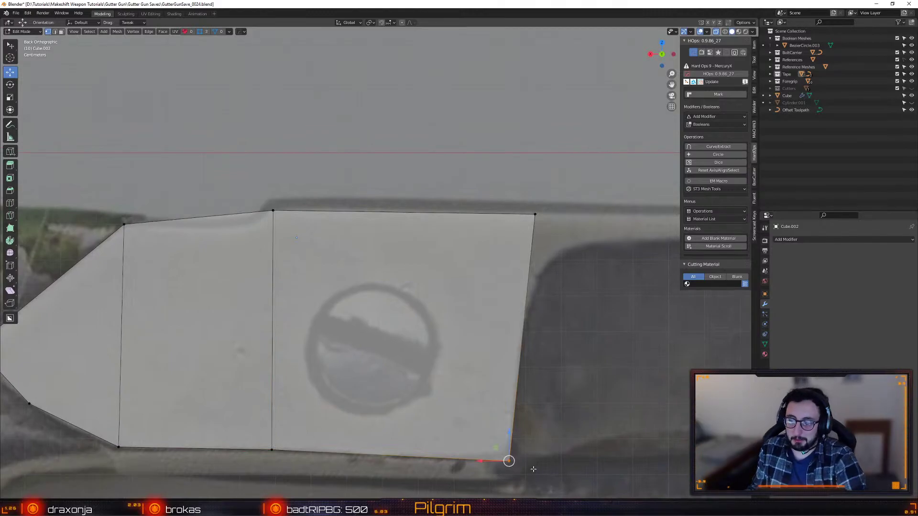
left_click_drag(493, 446, 498, 442)
middle_click_drag(536, 384, 423, 429, "shift")
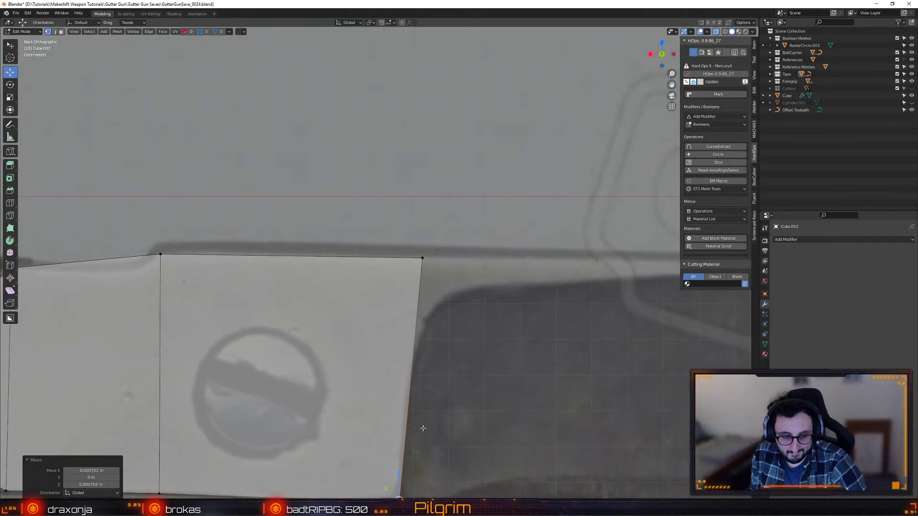
left_click_drag(338, 239, 511, 324)
left_click_drag(407, 242, 430, 250)
- Examine the traced plate against the whole scissors photo and its blade, ending in the back orthographic view
scroll(430, 250, "down", 1)
middle_click_drag(354, 344, 550, 325, "shift")
scroll(550, 325, "down", 1)
middle_click_drag(519, 282, 458, 273)
left_click(663, 64)
left_click(672, 107)
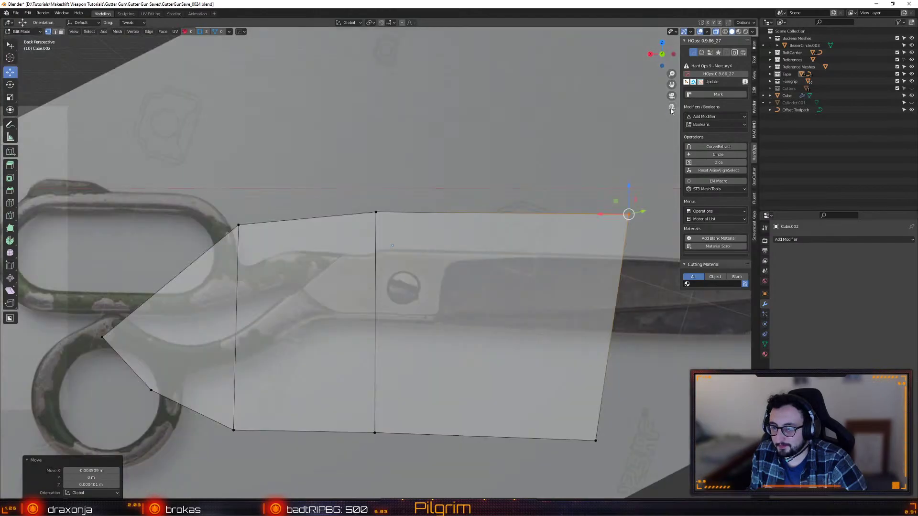
left_click(671, 107)
left_click(672, 108)
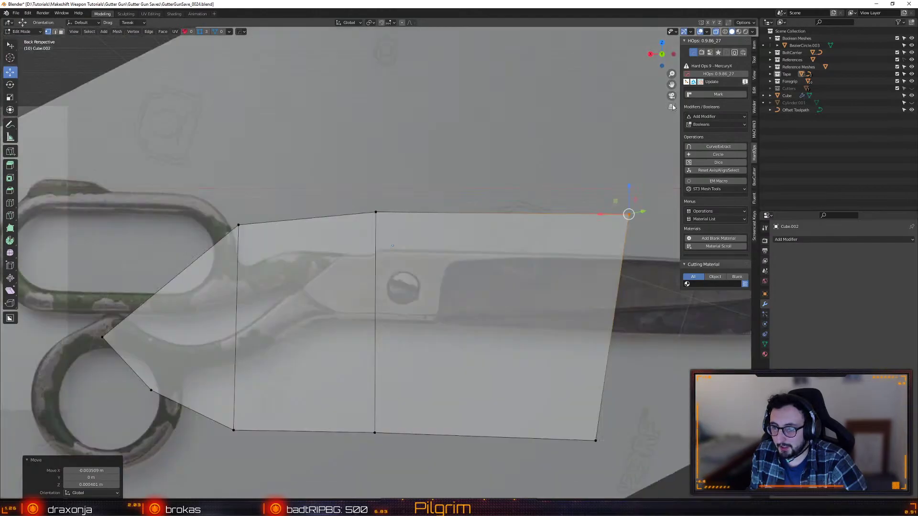
left_click(672, 108)
middle_click_drag(615, 208, 152, 268, "shift")
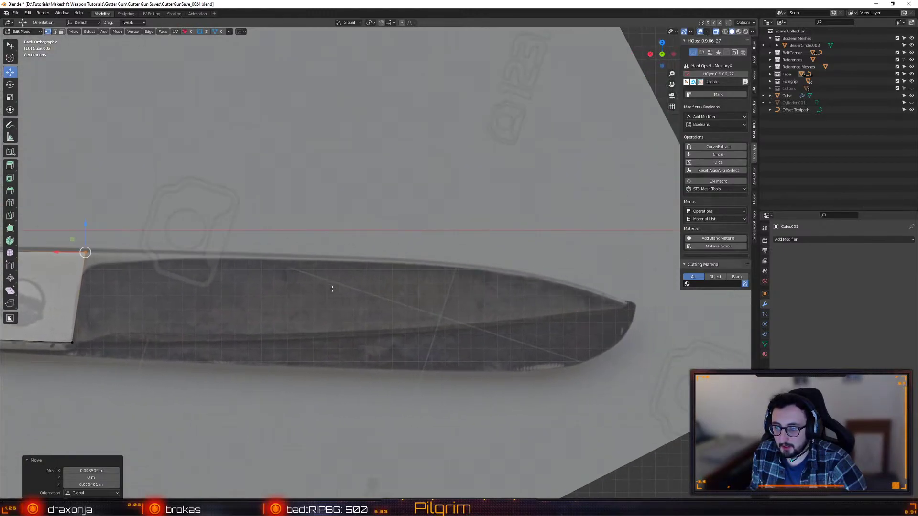
middle_click_drag(236, 286, 393, 280, "shift")
- Knife-cut a lengthwise edge across the plate from its lower tip edge to the middle of the blade-side edge
key("ctrl+r")
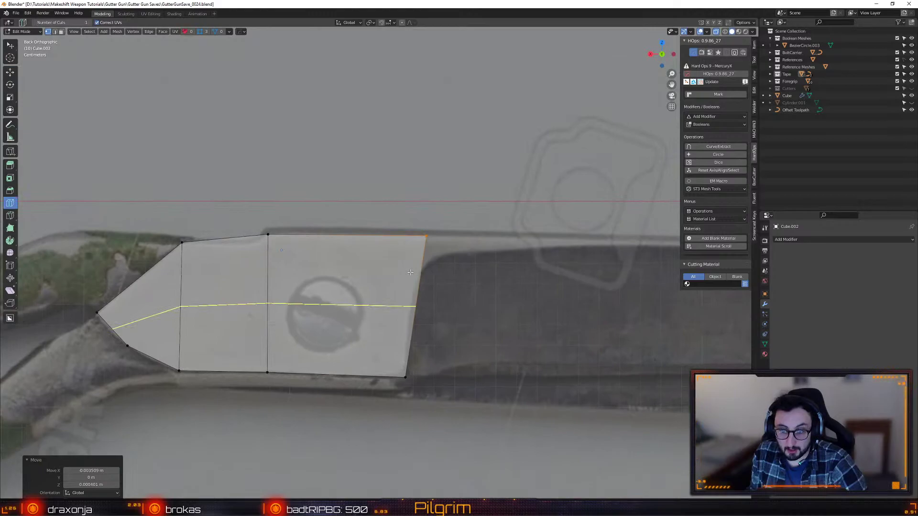
key("k")
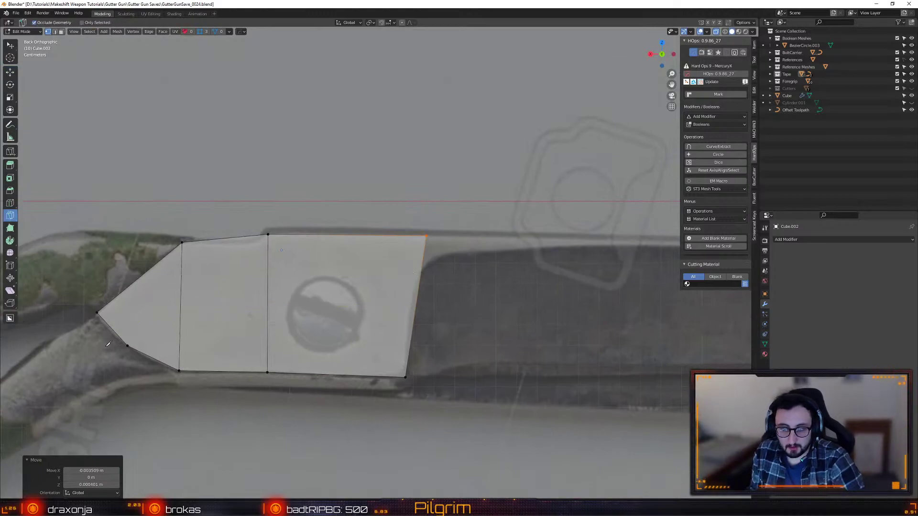
left_click(181, 308)
left_click(267, 302)
left_click(416, 303)
key("Return")
- Merge the knife cut's end vertex near the tip with the neighbouring lower outline vertex using At Center
key("w")
left_click_drag(116, 336, 132, 363)
key("m")
key("c")
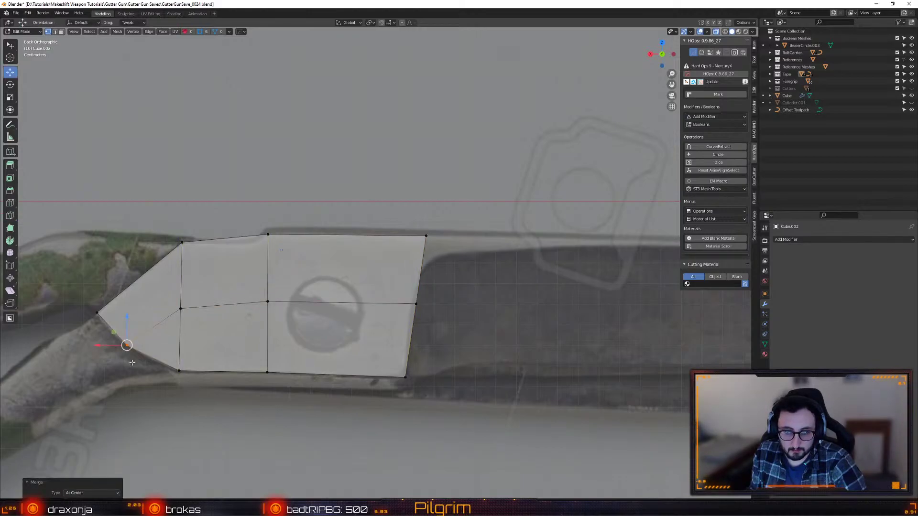
- Move the blade-side edge's middle vertex 0.002784 m along X and adjust the bottom vertex to follow the recess
key("b")
mouse_move(391, 295)
left_mouse_down()
mouse_move(437, 318)
mouse_move(382, 304)
left_mouse_up()
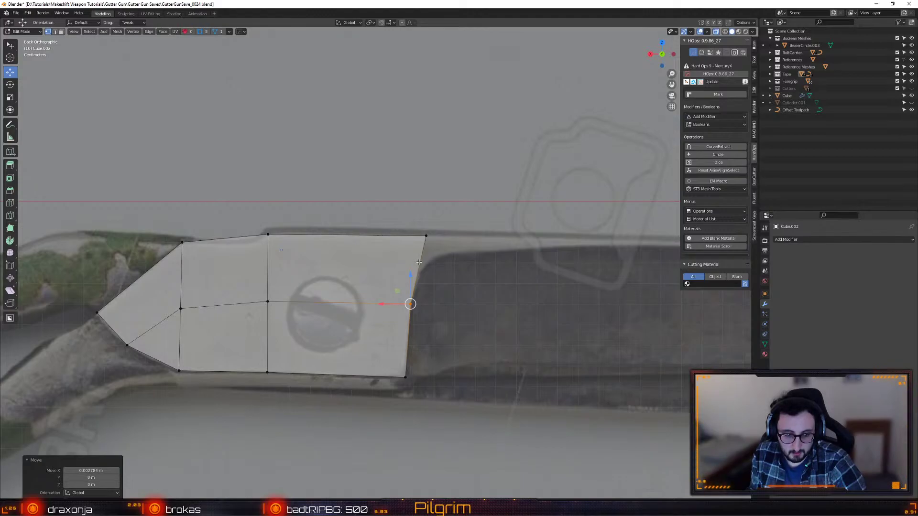
scroll(382, 315, "up", 3)
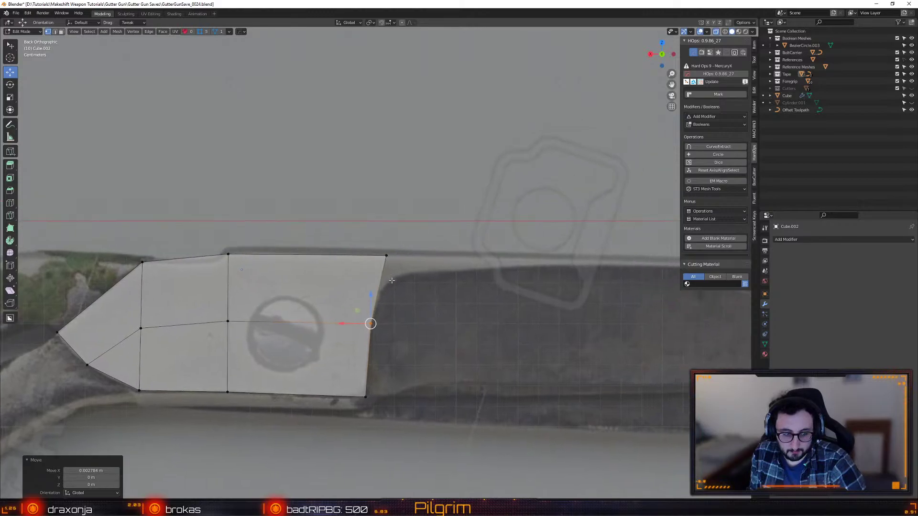
left_click_drag(301, 373, 359, 427)
left_click_drag(325, 387, 326, 392)
- Move the upper blade-side corner vertex along X to match the curved start of the blade recess
left_click_drag(348, 262, 382, 301)
key("g")
key("x")
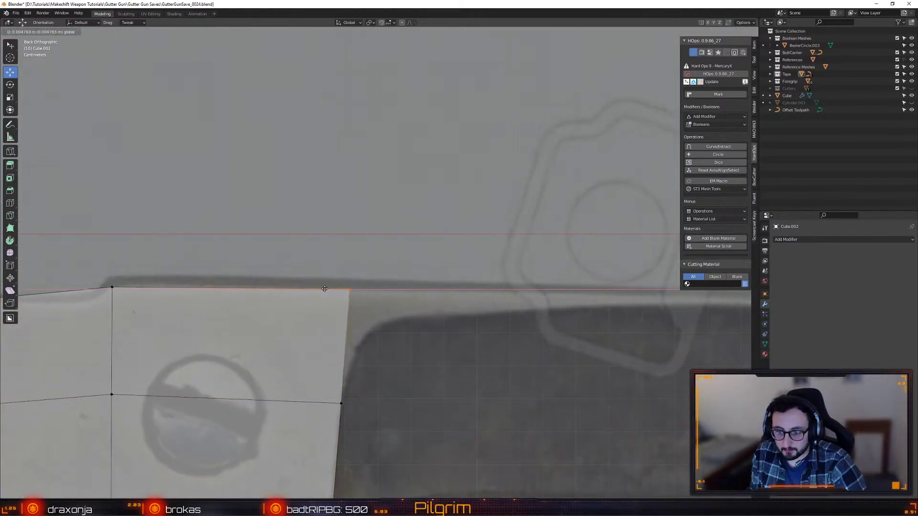
left_click(343, 269)
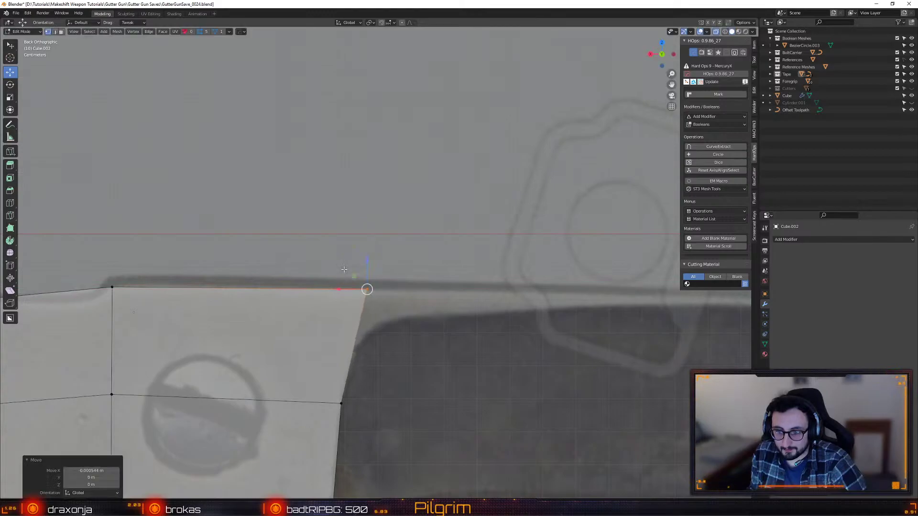
- Try a lengthwise loop cut through the plate's upper faces and undo it
middle_click_drag(354, 275, 440, 219, "shift")
key("ctrl+r")
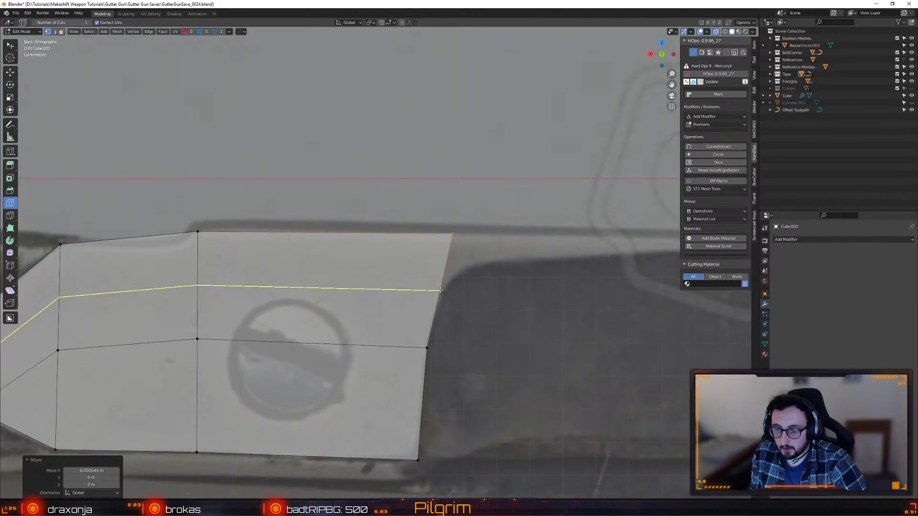
left_click(440, 290)
key("shift+space")
key("g")
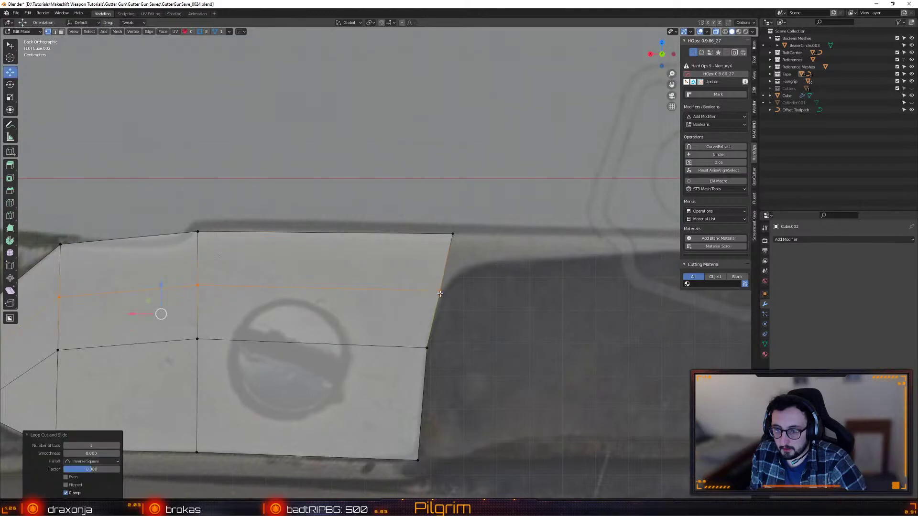
key("ctrl+z")
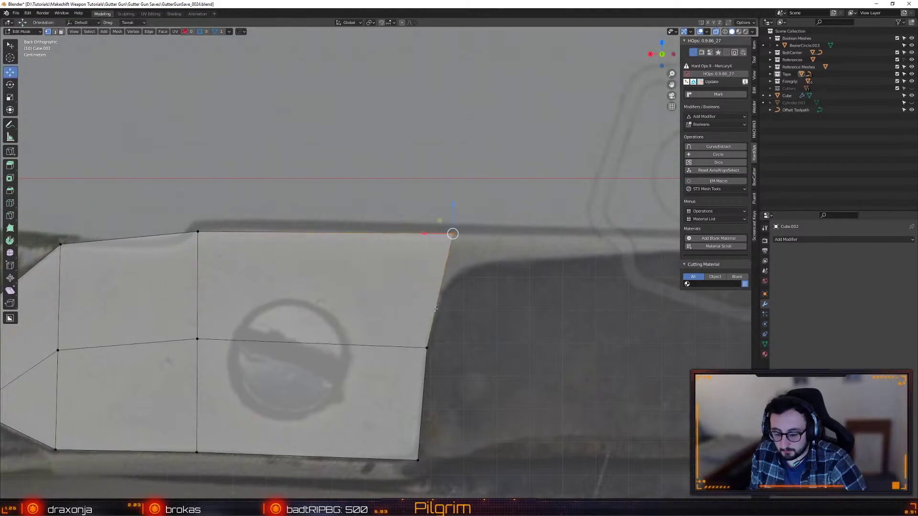
key("shift+space")
key("k")
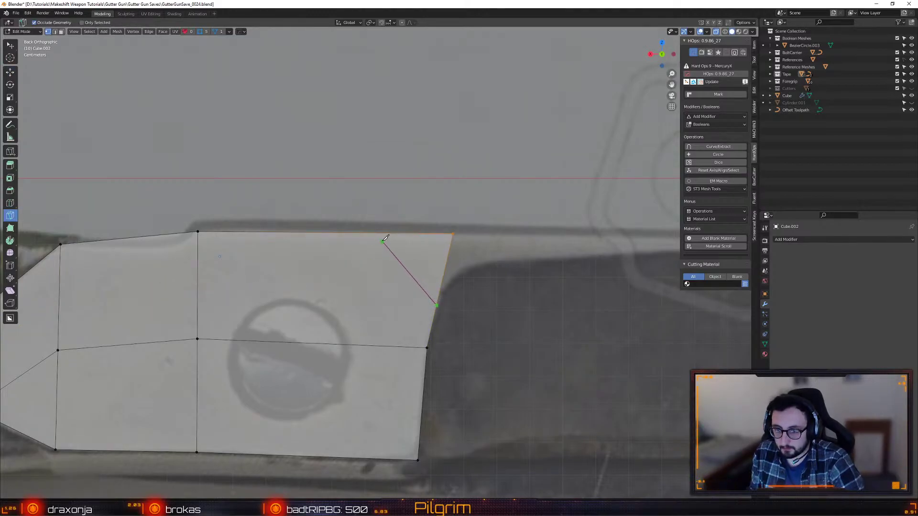
key("shift+space")
key("g")
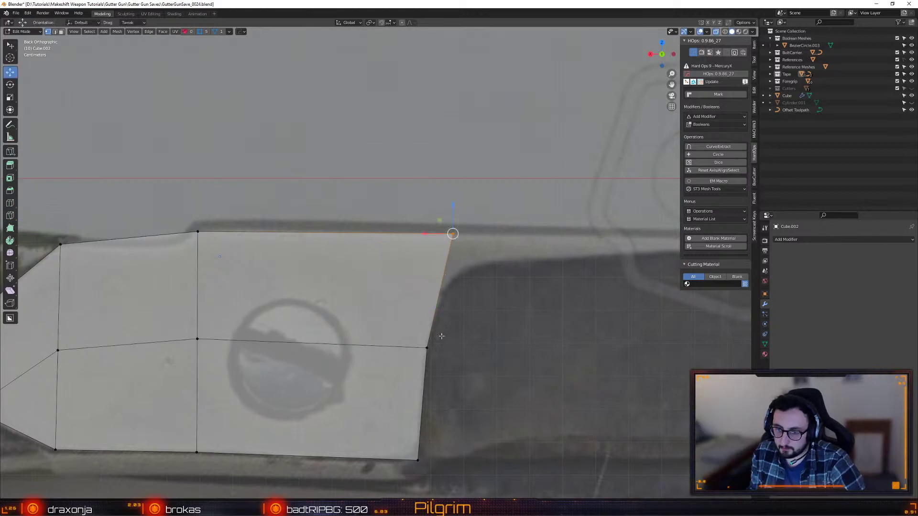
left_click(427, 348)
right_click(561, 253)
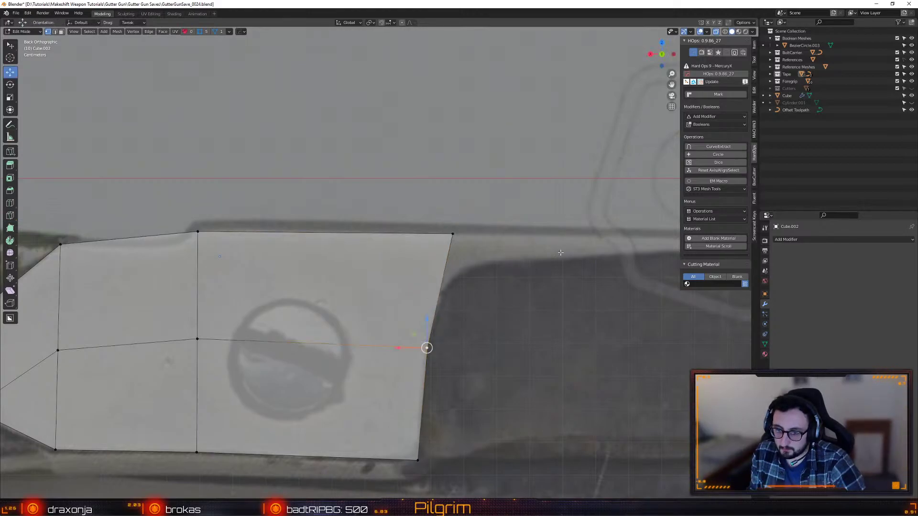
left_click(452, 235)
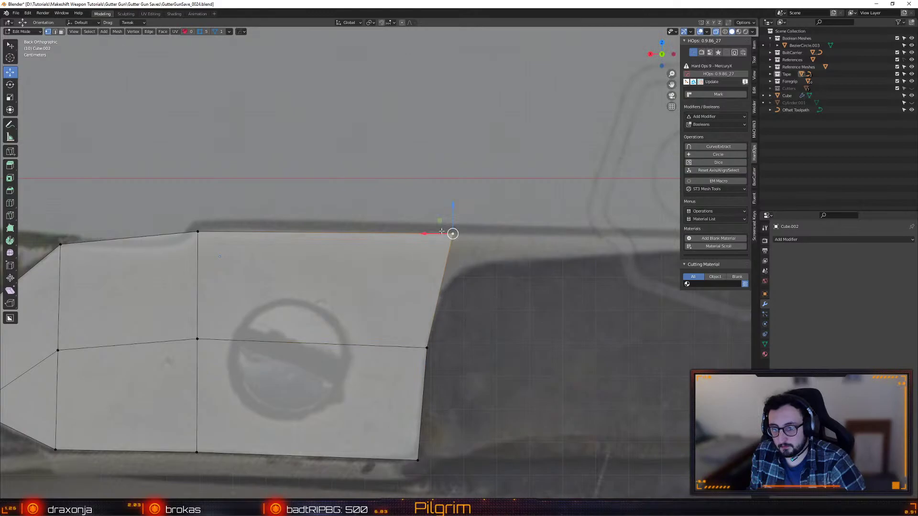
left_click(339, 288)
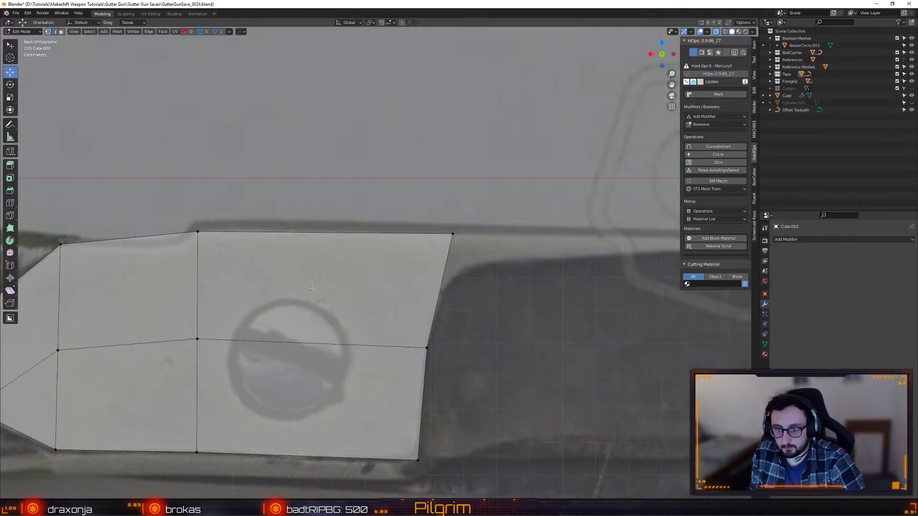
- Knife-cut a lengthwise edge across the upper blade-side face, from the blade-side edge to the opposite crosswise edge
key("shift+space")
key("k")
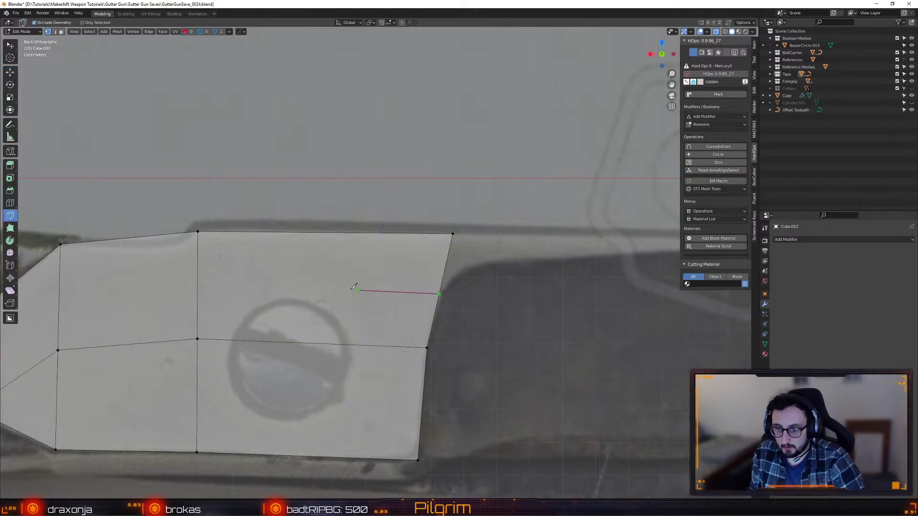
left_click(197, 286)
key("Return")
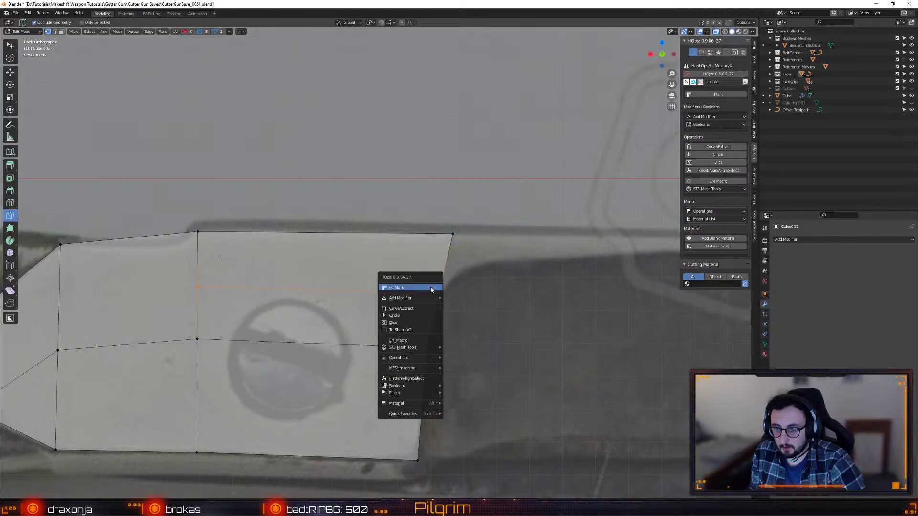
- Move the new cut's blade-side vertex onto the recess outline and try lowering the upper corner vertex toward the curve
key("shift+space")
key("g")
left_click(439, 293)
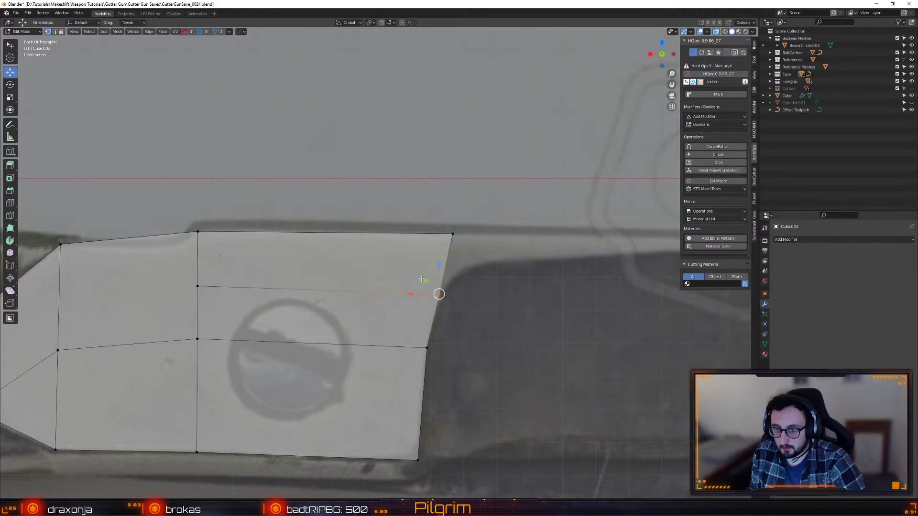
left_click_drag(498, 282, 442, 218)
key("g")
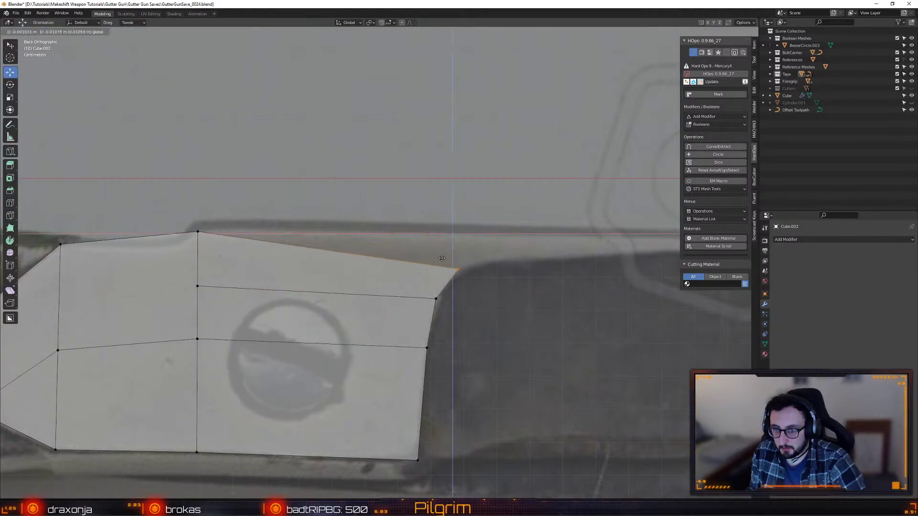
left_click(450, 231)
middle_click_drag(449, 231, 526, 237, "shift")
scroll(367, 212, "down", 1)
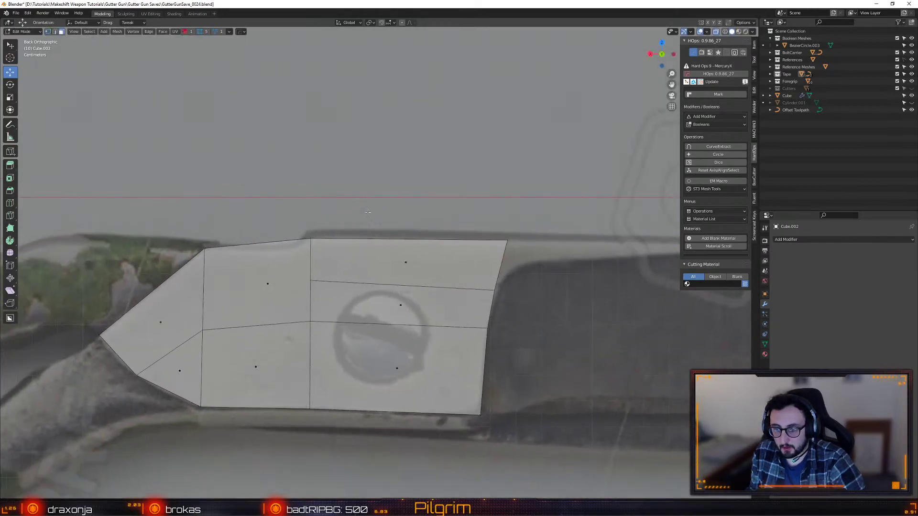
- Dissolve the lengthwise knife-cut edge in the upper blade-side face together with its vertices
key("2")
left_click(402, 285)
key("ctrl+x")
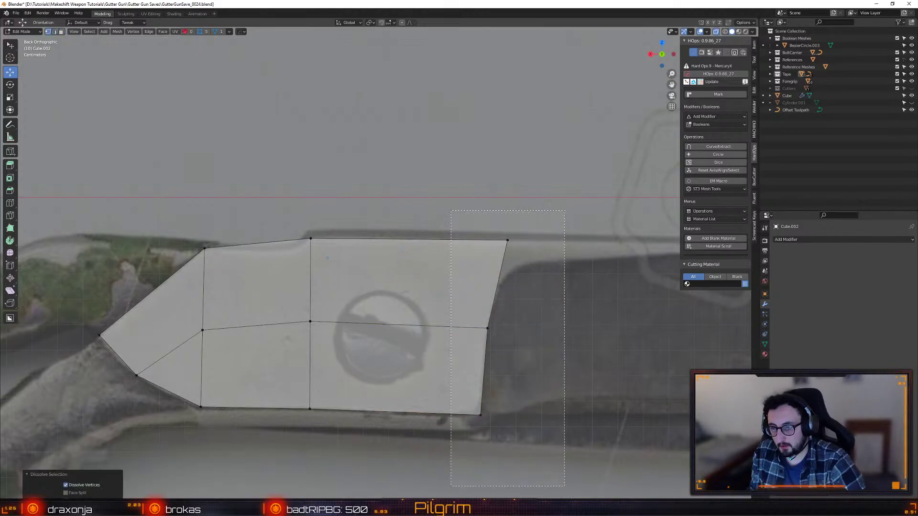
- Move the plate's three blade-side vertices along X, back from the recess to the middle of the pivot screw
left_click(478, 306)
key("g")
key("x")
left_click(443, 340)
- Duplicate the lower blade-side face and place the copy against the lower edge of the blade recess
key("3")
left_click(333, 364)
key("g")
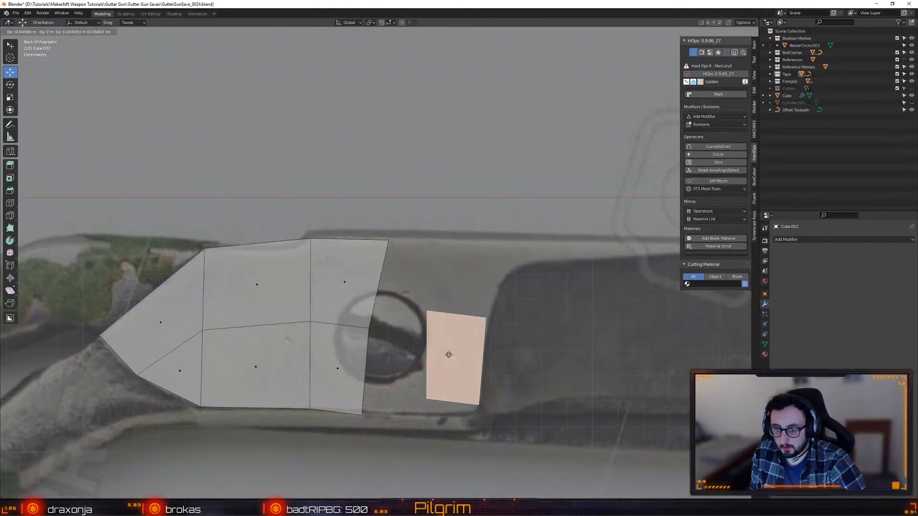
left_click(449, 369)
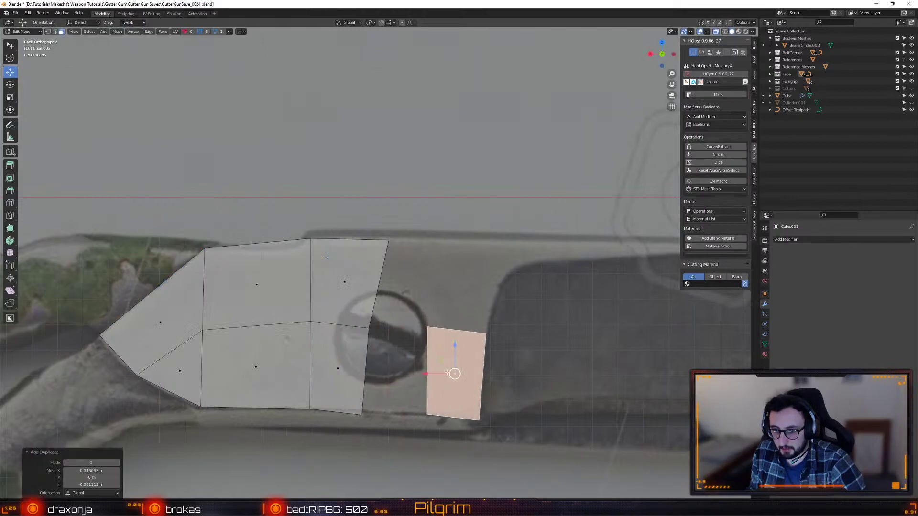
- Straighten the plate's blade-side edge by moving its lower and middle vertices, and adjust the neighbouring inner middle vertex
key("1")
left_click(348, 408)
key("g")
left_click(369, 400)
left_click(369, 329)
key("g")
left_click(374, 322)
left_click(308, 321)
key("g")
left_click(296, 317)
middle_click_drag(296, 317, 304, 310, "shift")
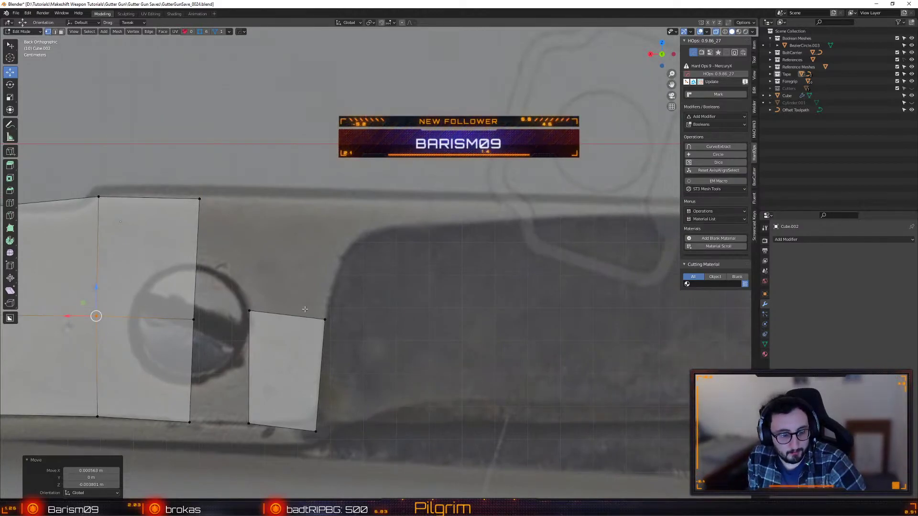
- Narrow the duplicated face into a strip by moving its two screw-side vertices toward the recess edge
left_click(310, 305)
key("g")
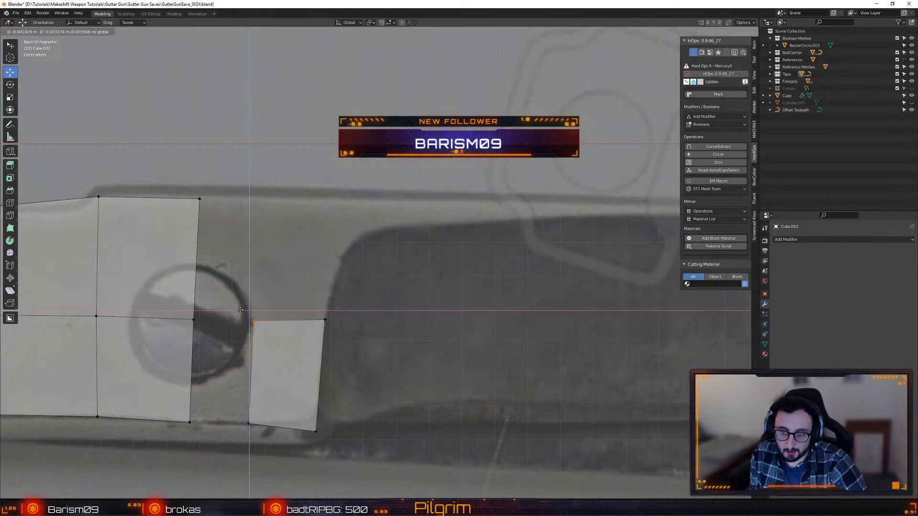
left_click(276, 311)
left_click(247, 424)
key("g")
left_click(306, 365)
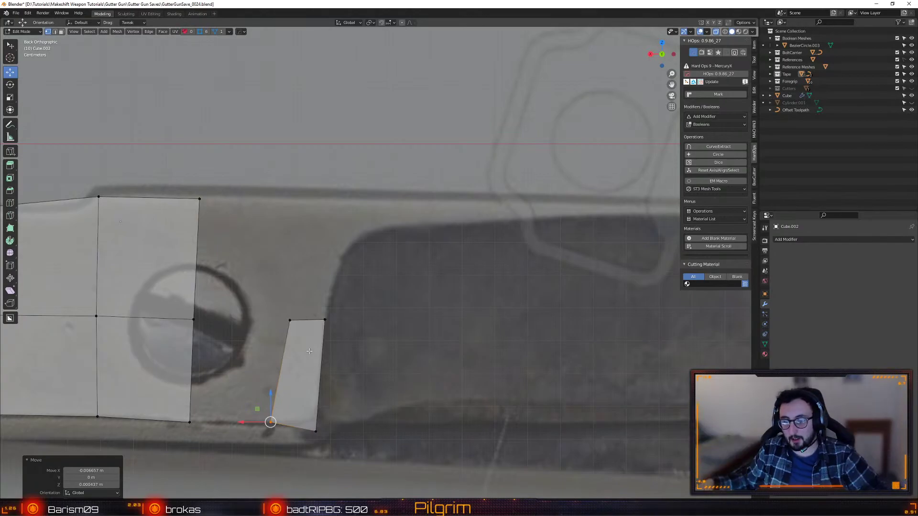
- Extrude the strip's upper edge in two segments, shifting and rotating each one to follow the recess curve
key("2")
left_click(307, 324)
key("ctrl+e")
left_click_drag(309, 297, 337, 237)
key("w")
key("e")
key("w")
key("ctrl+e")
key("e")
key("w")
middle_click_drag(362, 222, 320, 265, "shift")
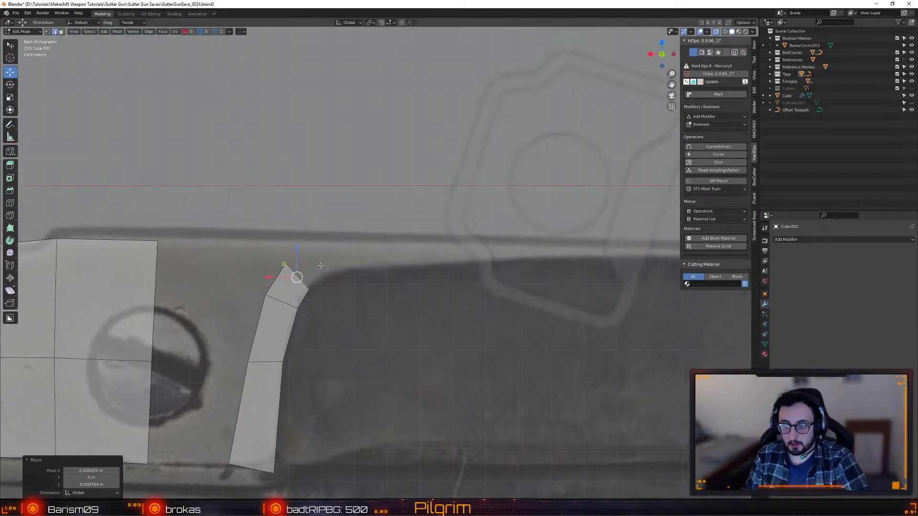
- Extrude two more strip segments around the recess corner, rotating the end edge to follow the recess's upper side
key("ctrl+e")
left_click_drag(318, 248, 341, 236)
key("w")
left_click_drag(285, 264, 394, 235)
left_click(319, 259)
key("shift+space")
key("e")
key("shift+space")
key("r")
- Move the strip's end vertices and outer bend vertices so its upper side meets the scissors' top edge with a square corner
key("1")
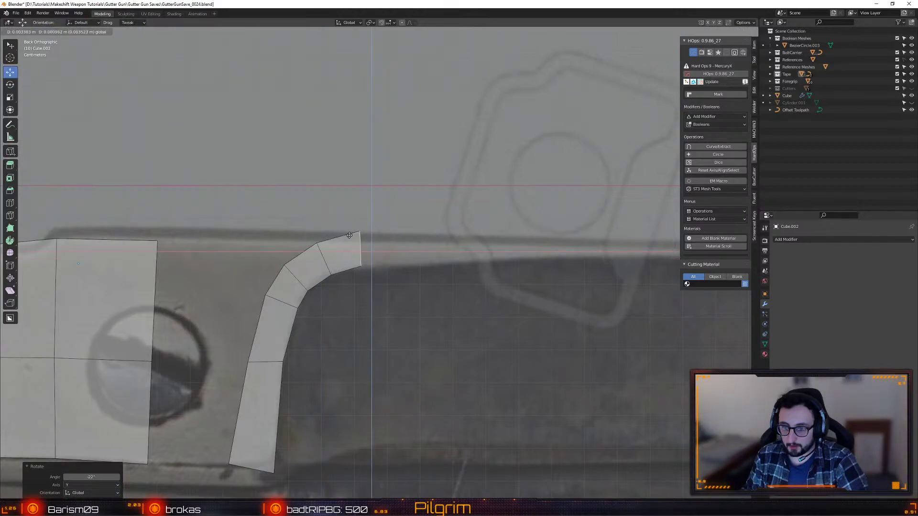
left_click(372, 235)
key("g")
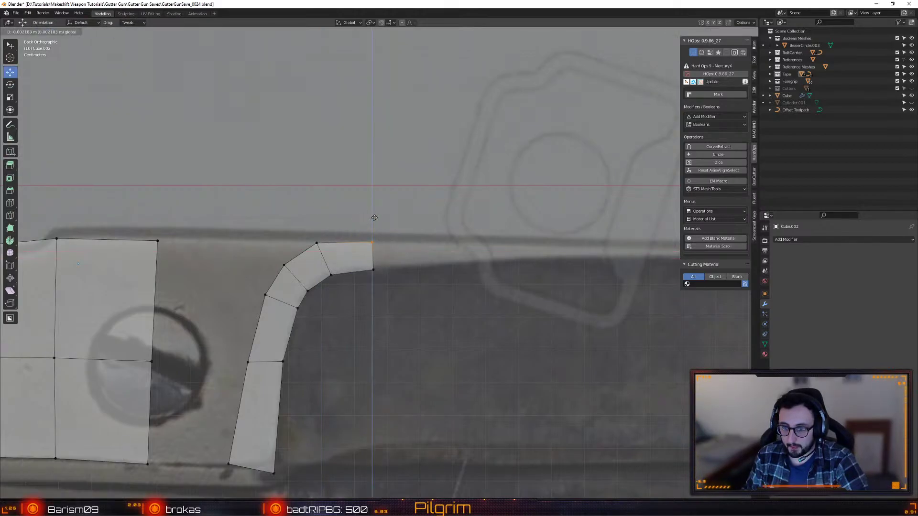
left_click(305, 227)
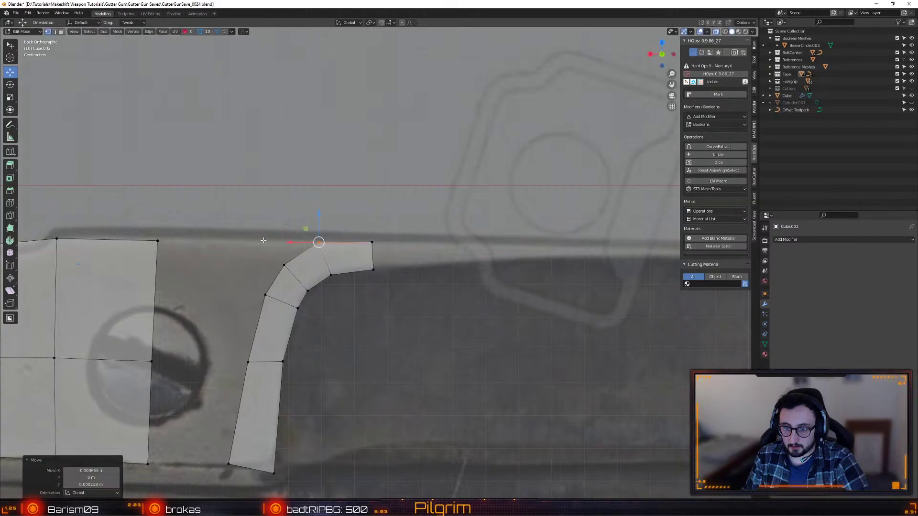
middle_click_drag(264, 249, 302, 255, "shift")
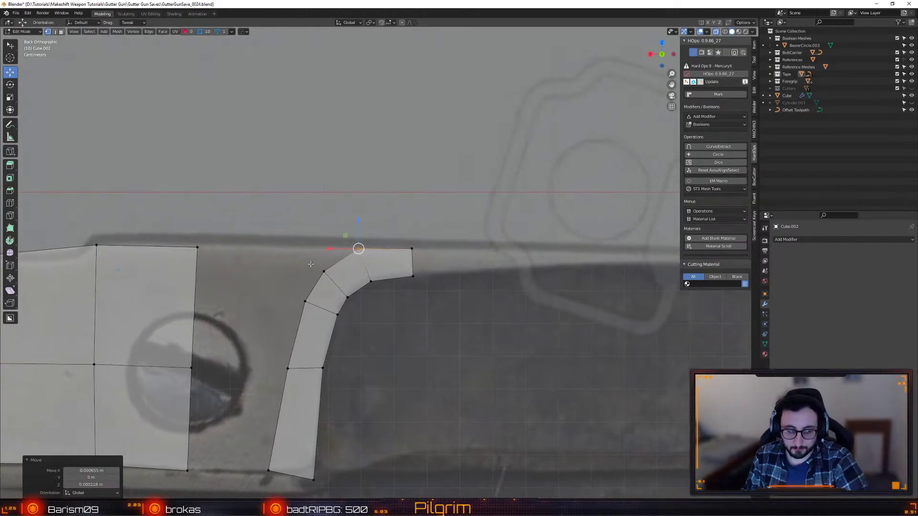
scroll(415, 258, "up", 1)
left_click(319, 264)
key("g")
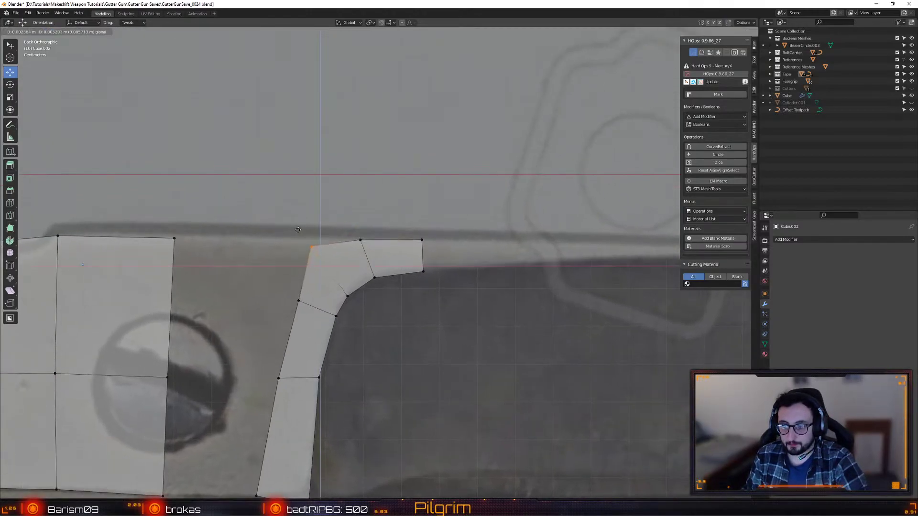
left_click(297, 226)
- Move the upper corner and the vertices below it on the strip's screw side along X to widen the strip
left_click(297, 301)
key("g")
key("x")
left_click(294, 250)
left_click(310, 243)
key("g")
key("x")
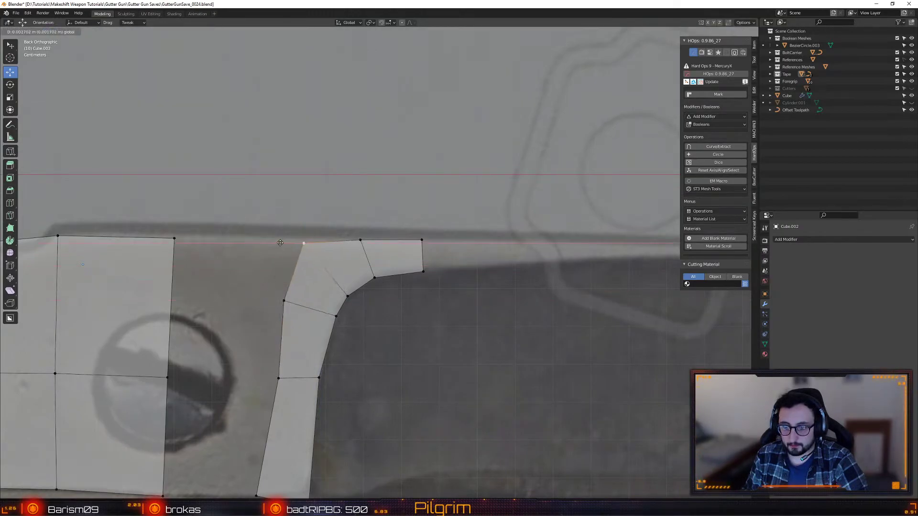
left_click(283, 314)
left_click(284, 303)
left_click(278, 378)
left_click_drag(257, 379, 254, 379)
- Loop-cut the strip's bottom face, raise the recess-side bottom vertex, and slide the new loop toward the lower end
middle_click_drag(308, 428, 342, 313, "shift")
key("ctrl+r")
left_click(325, 325)
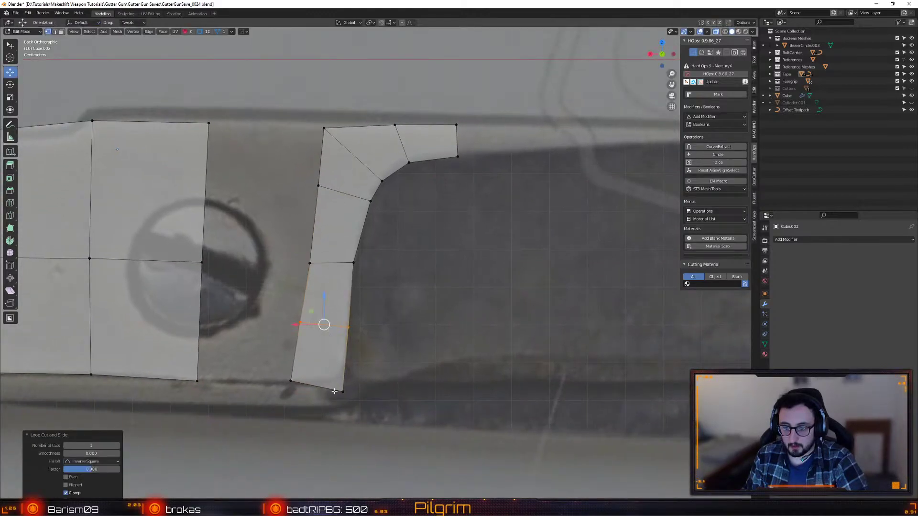
left_click(342, 390)
key("g")
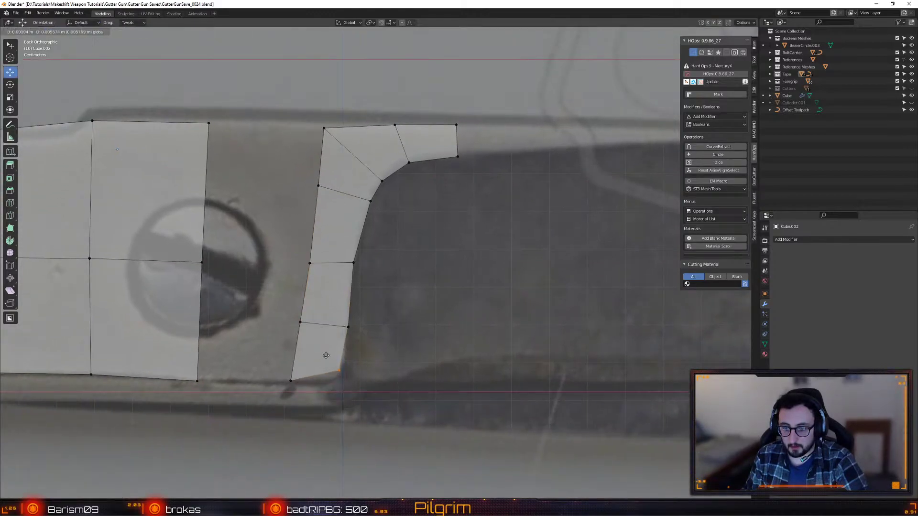
left_click(338, 379)
left_click(324, 325)
key("shift+v")
left_click(313, 375)
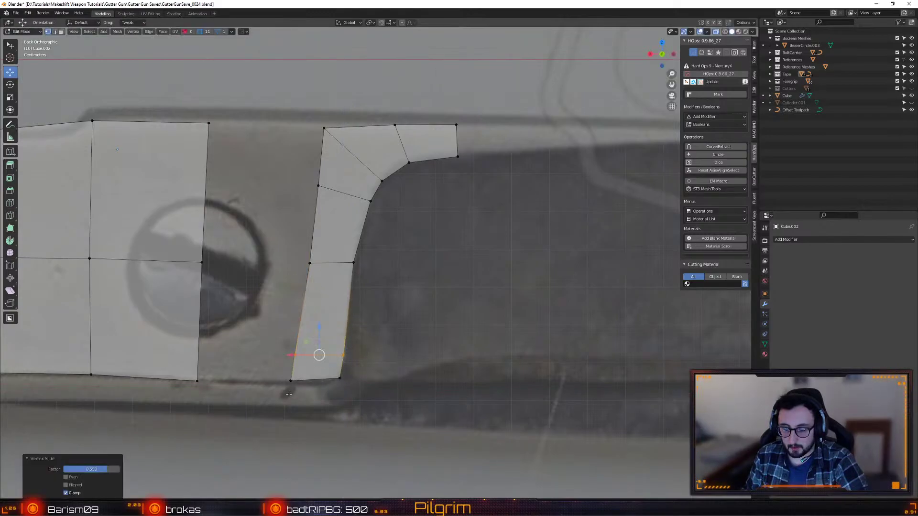
- Select all vertices along the strip's screw-side edge
key("b")
left_click_drag(280, 100, 328, 421)
key("shift+v")
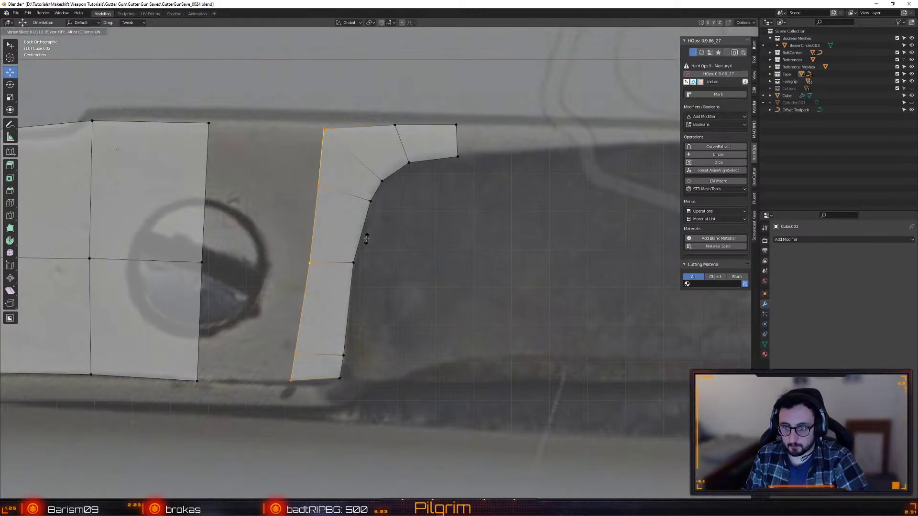
right_click(367, 240)
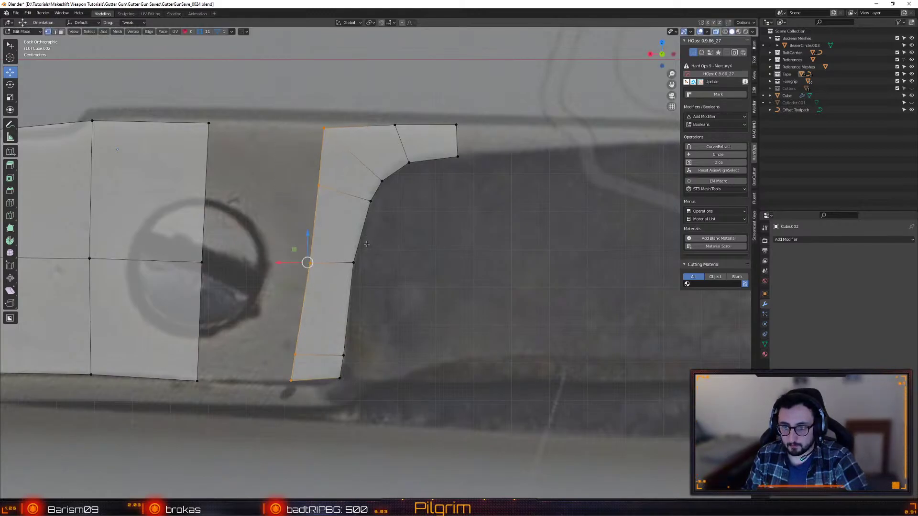
key("g")
right_click(358, 240)
key("alt+z")
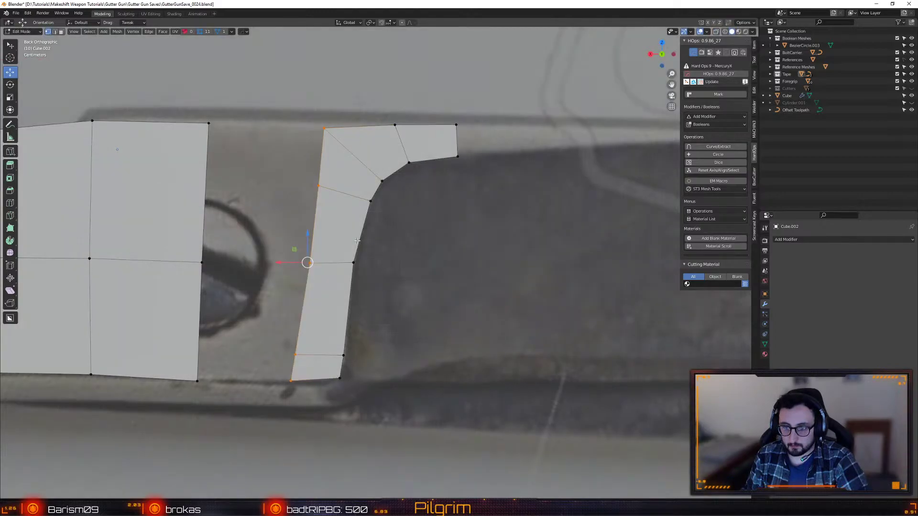
key("alt+z")
- Align the selected screw-side vertices into one vertical line and move them about 0.0014 m along X toward the recess
key("alt+a")
left_click(303, 210)
key("g")
key("x")
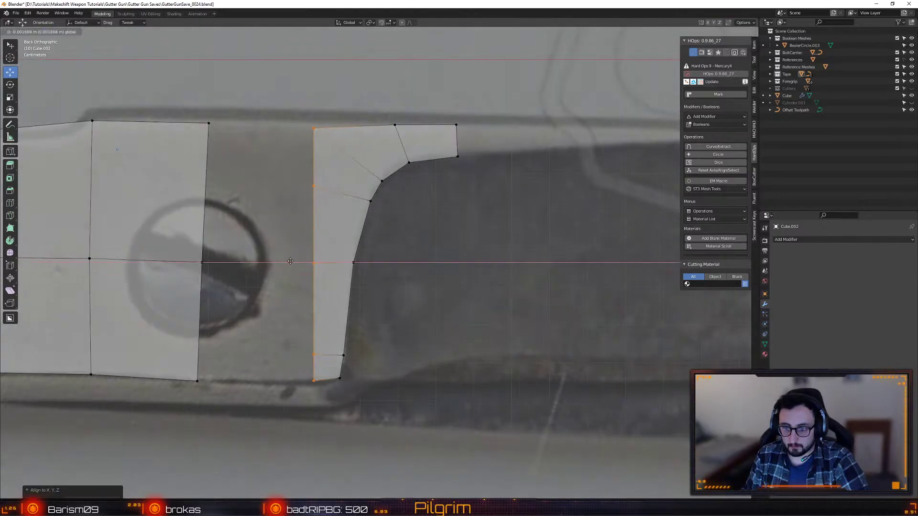
left_click(288, 260)
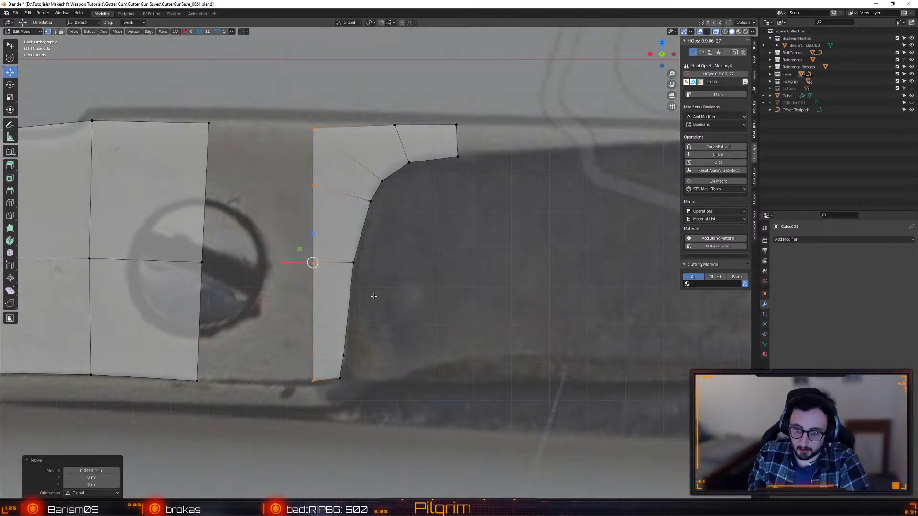
- Nudge the strip's bottom recess-side vertex slightly inward and align the strip's top-edge vertices along Z
left_click(339, 377)
key("g")
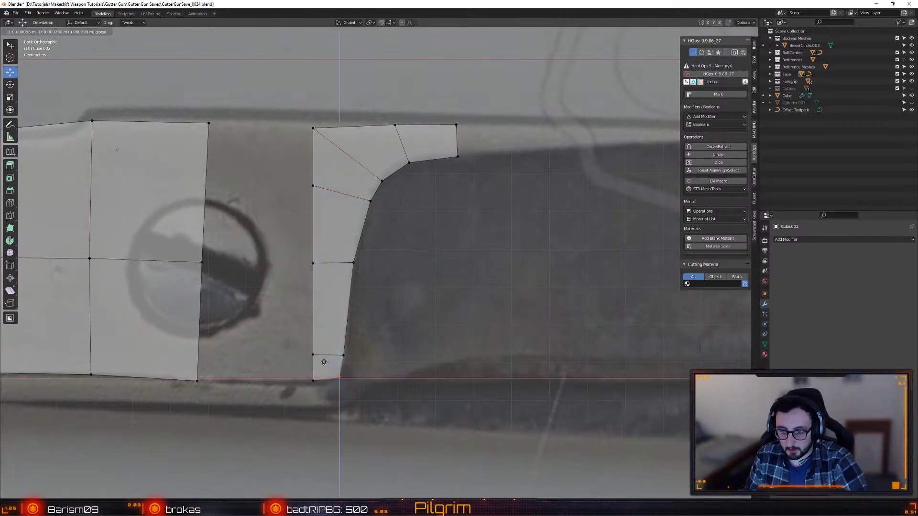
left_click(323, 362)
left_click_drag(295, 115, 460, 130)
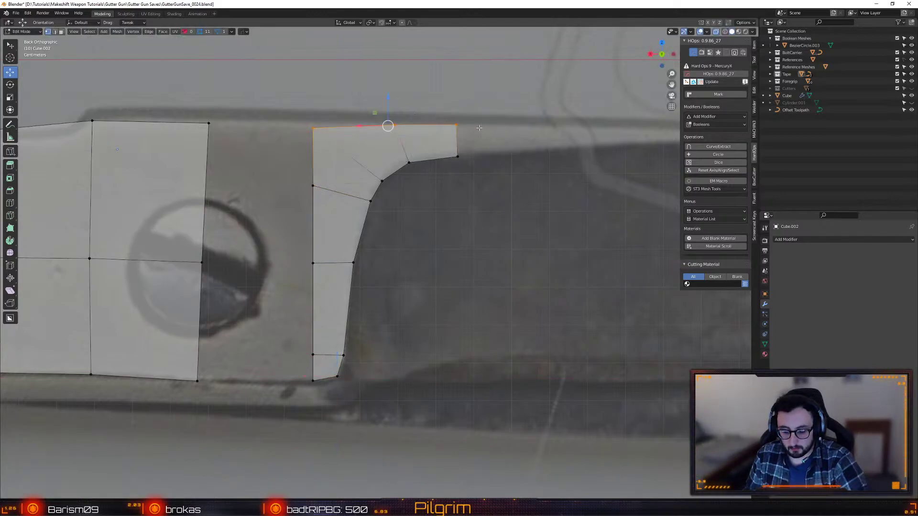
key("alt+a")
left_click(521, 100)
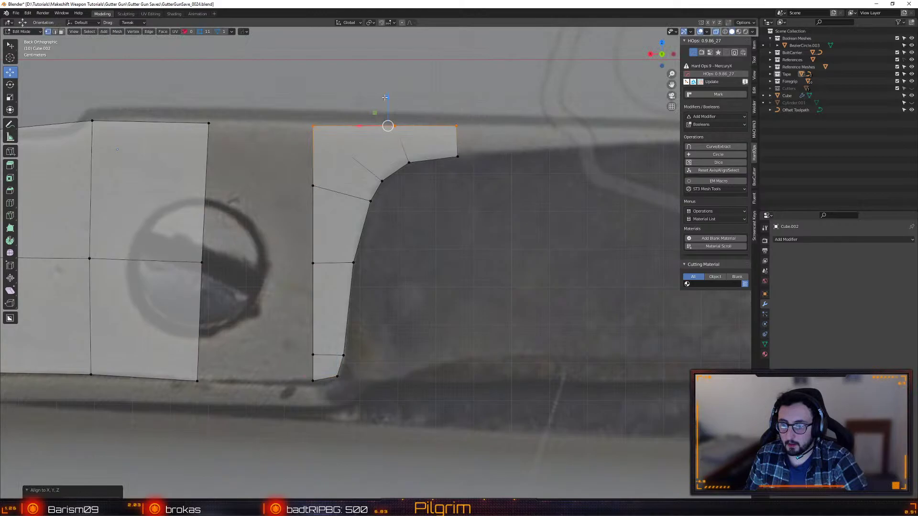
- Add the plate's top vertices to the selection, align them all along Z, and shift them slightly along Z to match the photo
middle_click_drag(82, 100, 159, 135, "shift")
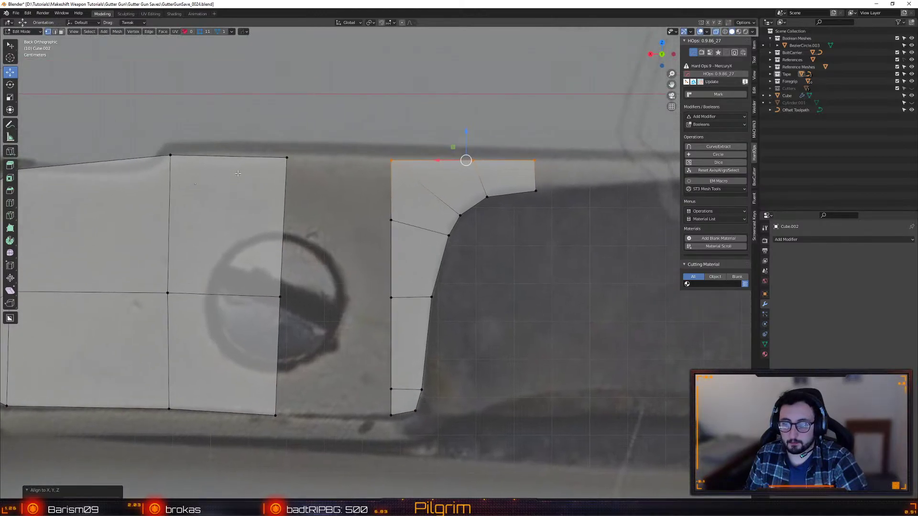
left_click_drag(158, 137, 310, 171, "shift")
key("alt+a")
left_click(513, 109)
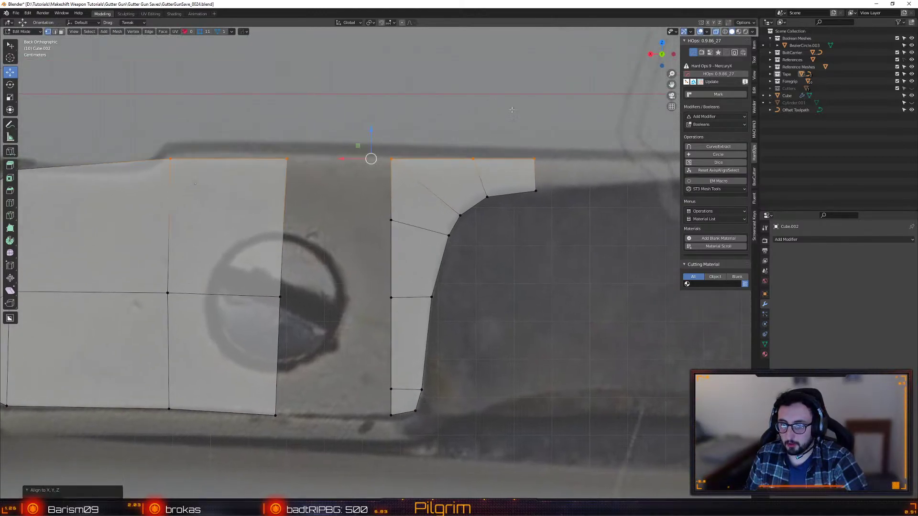
key("g")
key("z")
left_click(352, 155)
- Move the end edge of the strip's upper arm and the neighbouring loop along X toward the screw
middle_click_drag(622, 183, 324, 206, "shift")
middle_click_drag(221, 182, 356, 192, "shift")
left_click(185, 206)
middle_click_drag(185, 207, 401, 225, "shift")
scroll(222, 212, "up", 9)
scroll(211, 203, "down", 5)
scroll(402, 225, "up", 1)
scroll(402, 225, "up", 1)
middle_click_drag(376, 181, 415, 223, "shift")
key("1")
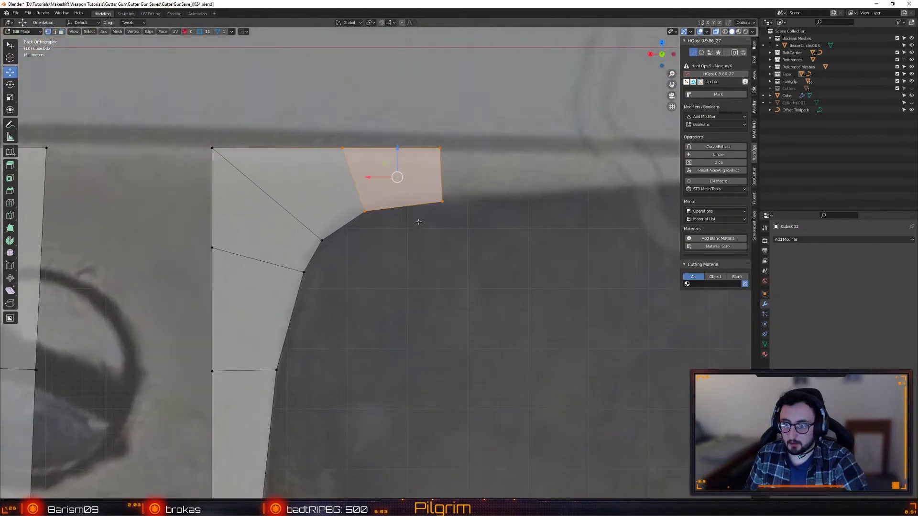
left_click_drag(422, 135, 458, 217)
left_click_drag(413, 177, 383, 172)
left_click_drag(323, 124, 386, 237)
left_click_drag(336, 180, 322, 180)
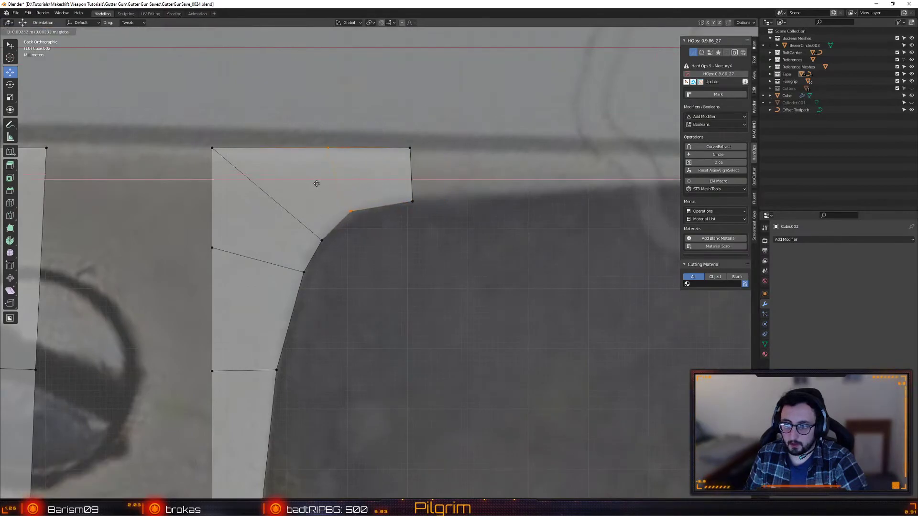
- Reposition the two inner-corner vertices under the upper arm to trace the rounded recess outline
left_click_drag(362, 225, 346, 211)
key("g")
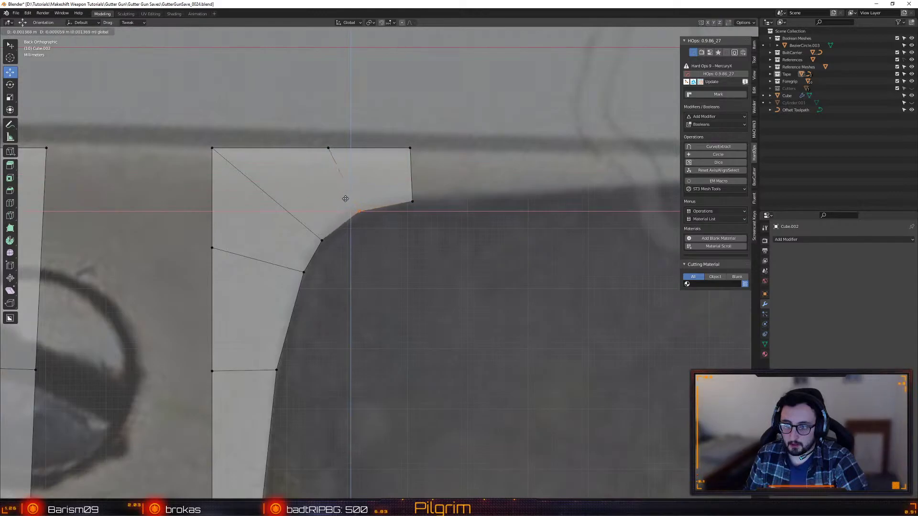
left_click_drag(346, 199, 345, 199)
left_click(322, 240)
left_click_drag(310, 226, 311, 222)
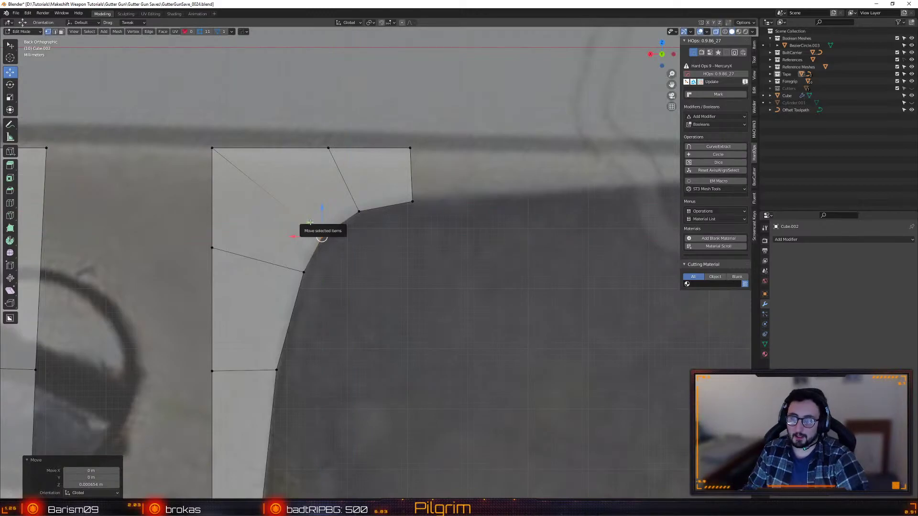
- Align the upper arm's end edge along X, shift it slightly toward the screw, and adjust the adjacent lower curve vertex
middle_click_drag(327, 399, 384, 240, "shift")
key("2")
middle_click_drag(508, 139, 255, 297, "shift")
left_click(217, 168)
middle_click_drag(216, 168, 457, 145, "shift")
key("alt+a")
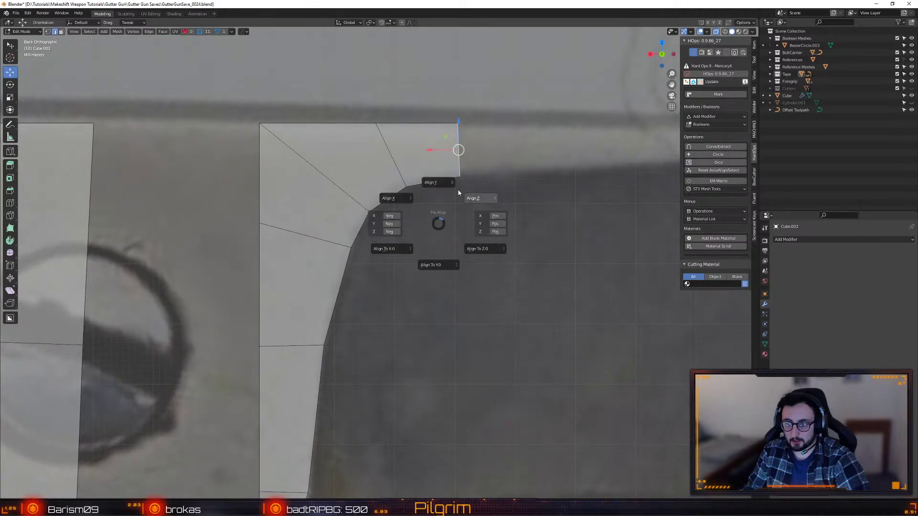
left_click(404, 197)
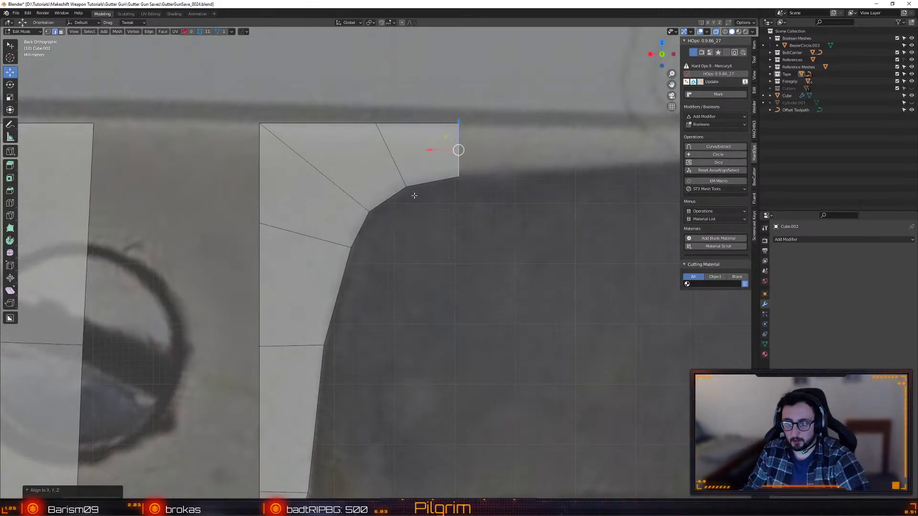
left_click_drag(440, 150, 430, 150)
key("1")
left_click(405, 191)
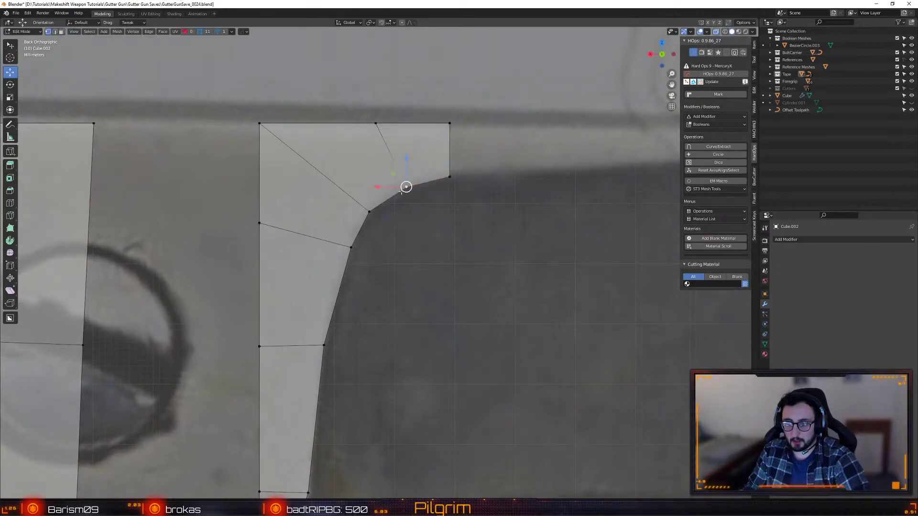
left_click_drag(391, 174, 386, 175)
- Extrude the upper arm's end edge about 0.048 m along X toward the blade tip
middle_click_drag(449, 185, 415, 180, "shift")
mouse_move(414, 179)
middle_mouse_down("ctrl")
mouse_move(414, 201)
mouse_move(415, 163)
middle_mouse_up("ctrl")
middle_click_drag(415, 162, 345, 202, "shift")
key("2")
left_click(341, 187)
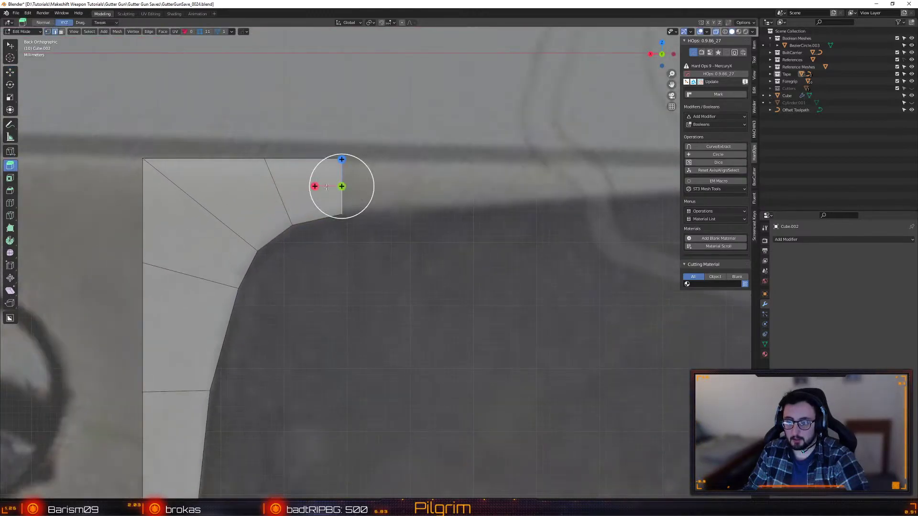
key("e")
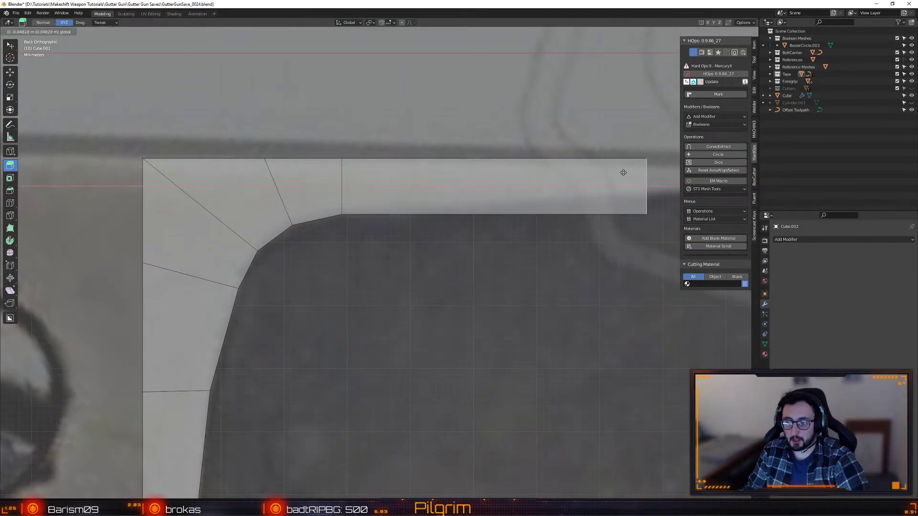
left_click(624, 172)
- Raise the lower vertex at the extruded arm's end to taper the arm along the recess edge
middle_click_drag(624, 172, 350, 244, "shift")
middle_click_drag(465, 270, 386, 256, "shift")
key("g")
key("1")
key("b")
left_click_drag(319, 281, 296, 208)
middle_click_drag(295, 210, 511, 183, "shift")
- Extrude the tapered arm's end edge along X to continue the thin strip above the blade recess
scroll(511, 210, "down", 2)
middle_click_drag(554, 239, 354, 209, "shift")
scroll(355, 209, "up", 2)
middle_click_drag(426, 247, 276, 334, "shift")
left_click(67, 253)
scroll(67, 252, "down", 3)
middle_click_drag(67, 252, 319, 264, "shift")
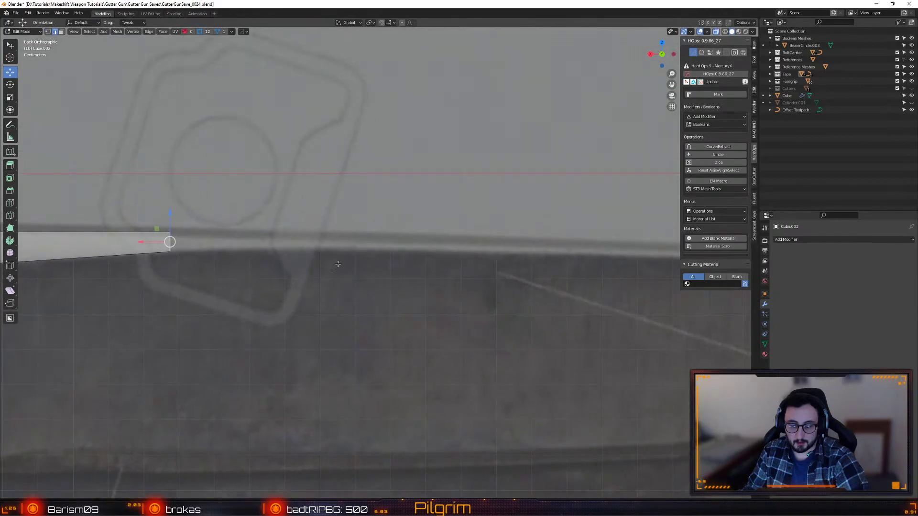
key("e")
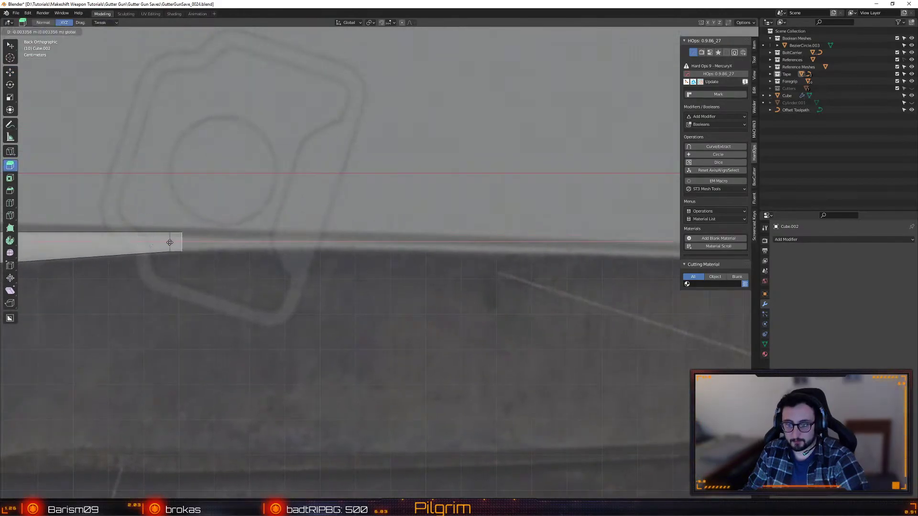
left_click(343, 242)
- Lower the upper vertices at the end and start of the new section to match the blade's upper outline
key("shift+space")
key("g")
mouse_move(381, 195)
left_mouse_down()
mouse_move(303, 232)
mouse_move(368, 208)
left_mouse_up()
left_click(170, 232)
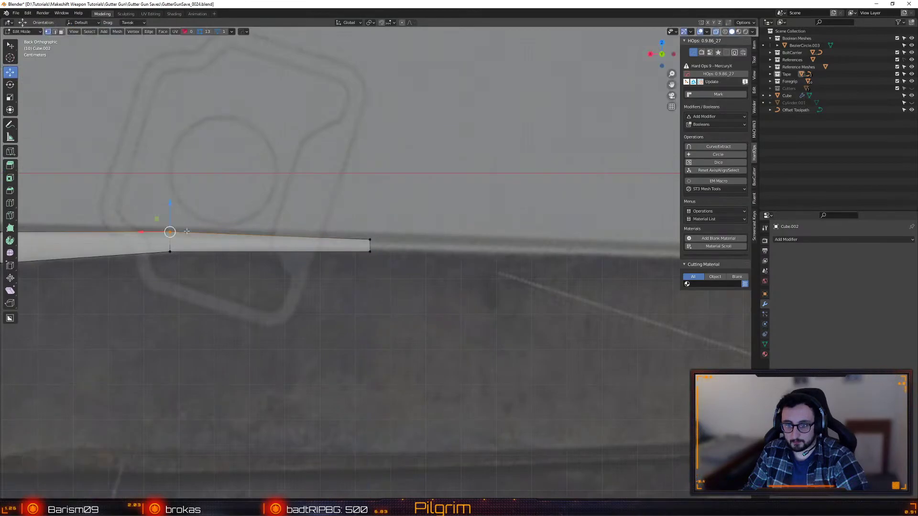
left_click_drag(170, 204, 167, 208)
- Extrude the strip's end edge further along X and lower it to follow the blade's upper outline
middle_click_drag(395, 236, 311, 243, "shift")
left_click_drag(261, 232, 299, 279)
key("shift+space")
key("e")
left_click_drag(272, 236, 552, 236)
key("shift+space")
key("g")
left_click(565, 253)
left_click_drag(567, 226, 567, 228)
middle_click_drag(567, 227, 254, 267, "shift")
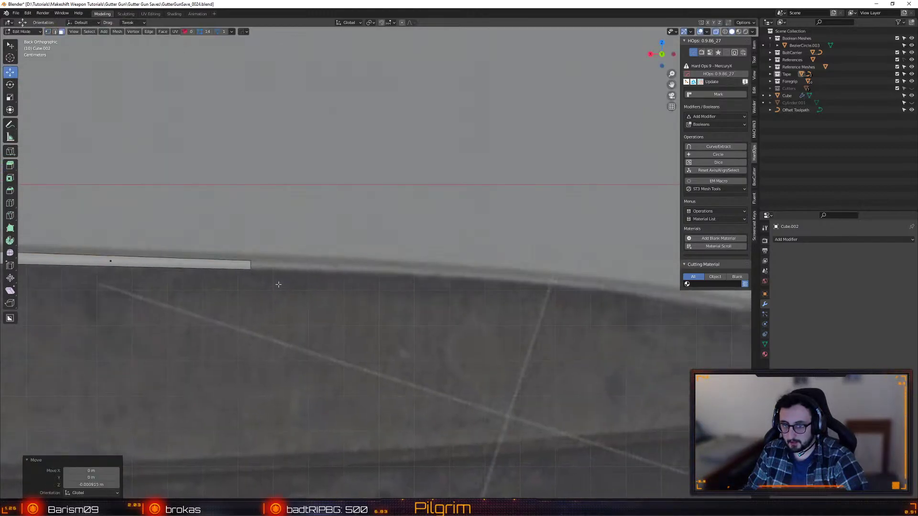
- Select the strip's end edge and extrude another section along X toward the blade tip
key("2")
left_click(250, 265)
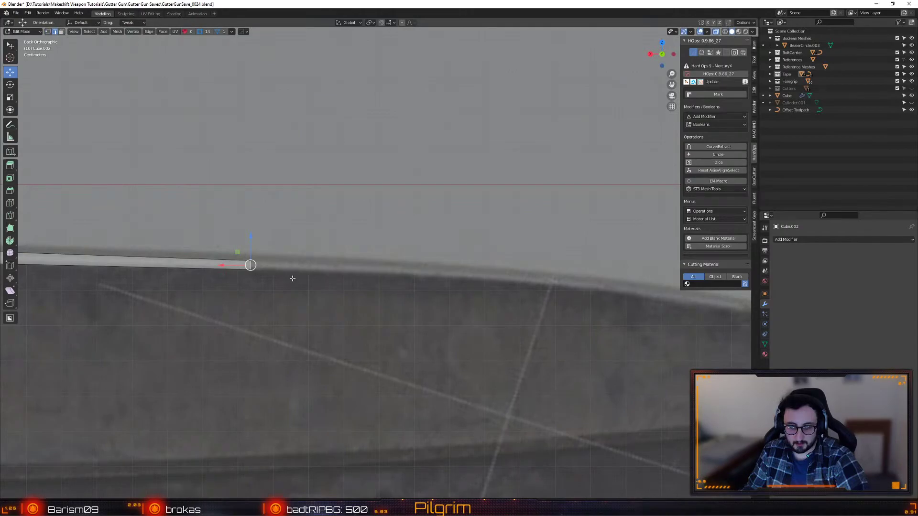
key("shift+space")
key("e")
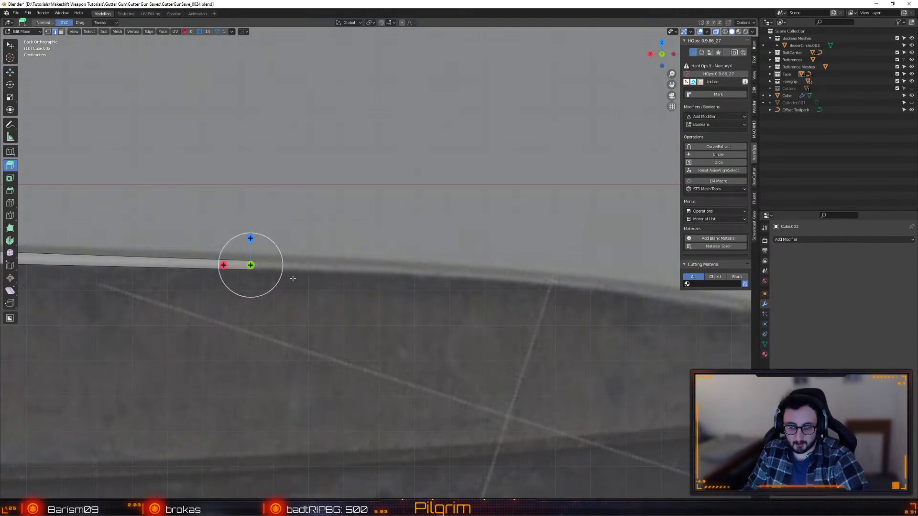
key("shift+space")
key("g")
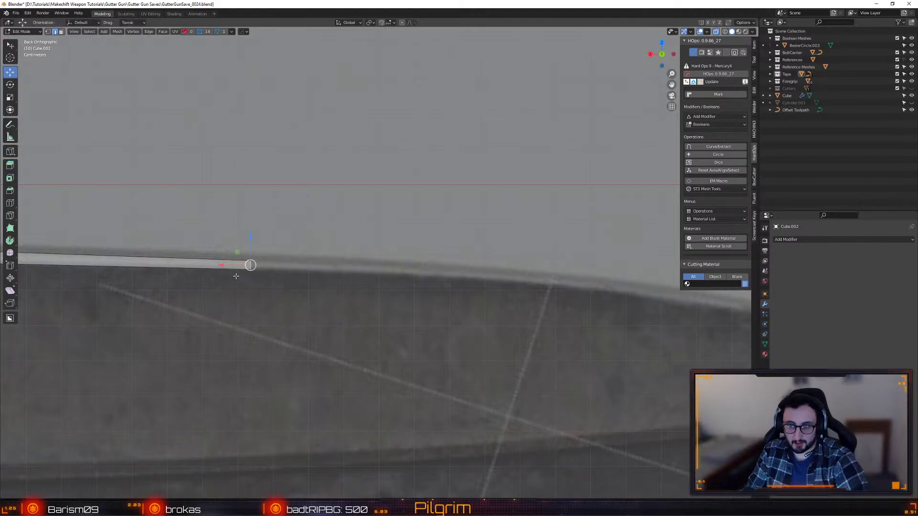
key("shift+space")
key("e")
left_click_drag(224, 264, 448, 242)
- Lower the new section's end edge about 0.002 m along Z and fine-tune its height against the photo
key("shift+space")
key("g")
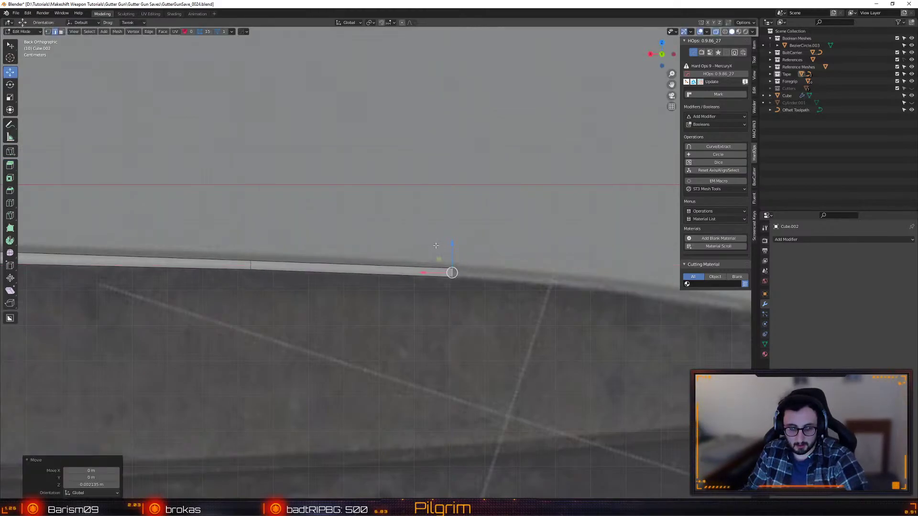
mouse_move(437, 259)
left_mouse_down()
mouse_move(455, 266)
mouse_move(449, 246)
left_mouse_up()
key("1")
middle_click_drag(468, 272, 355, 311, "shift")
scroll(354, 311, "up", 1)
key("2")
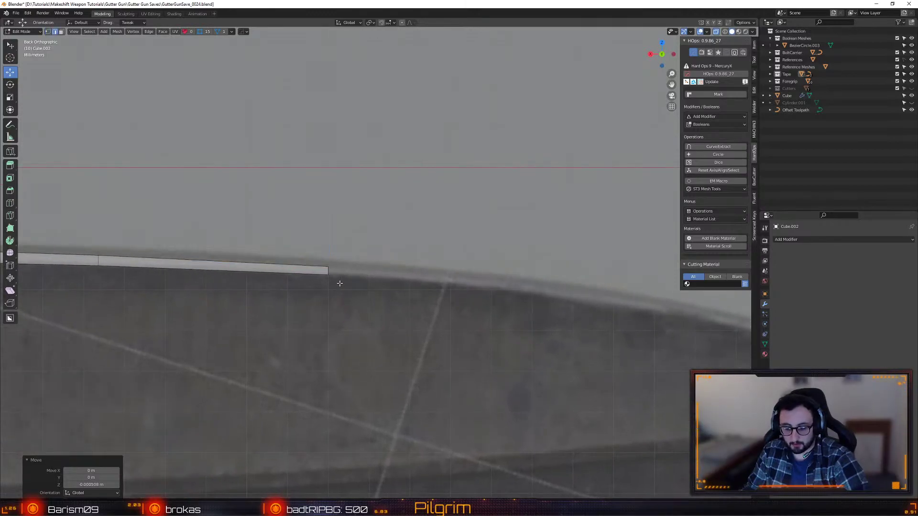
key("alt+a")
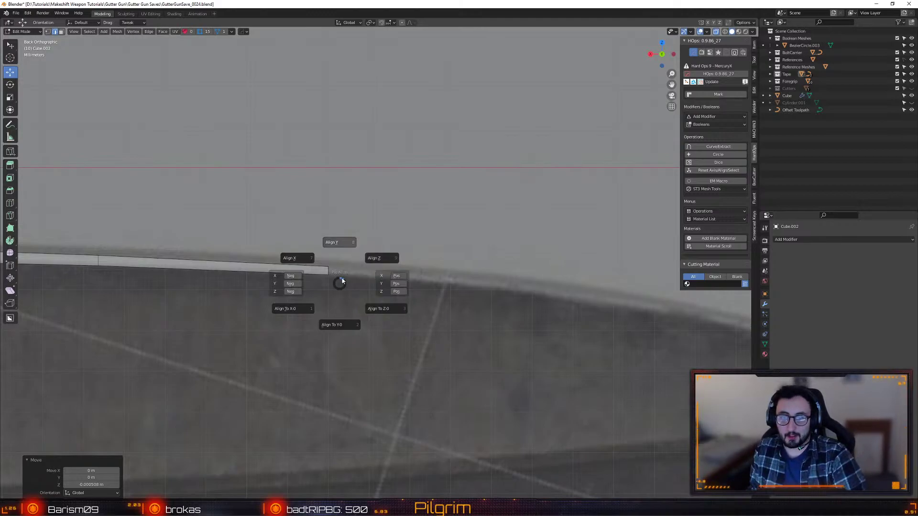
key("Escape")
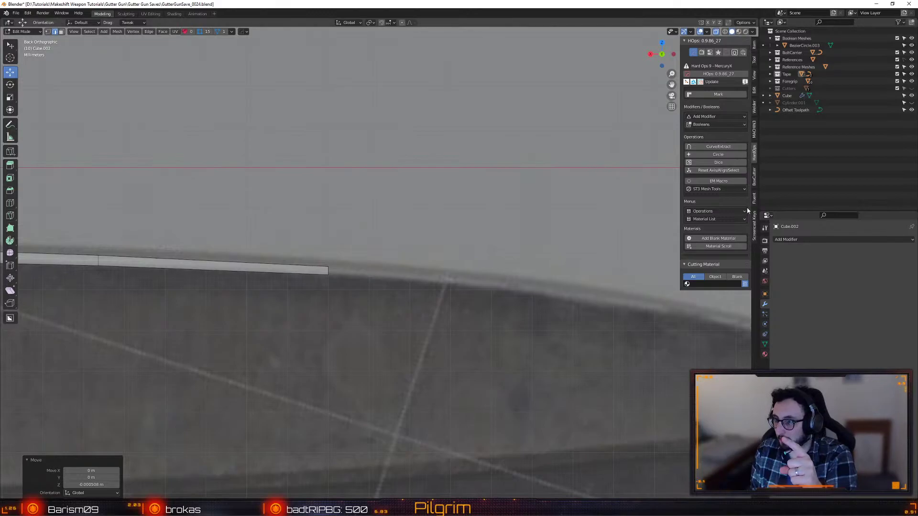
- Enable the Screencast Keys display
left_click(755, 221)
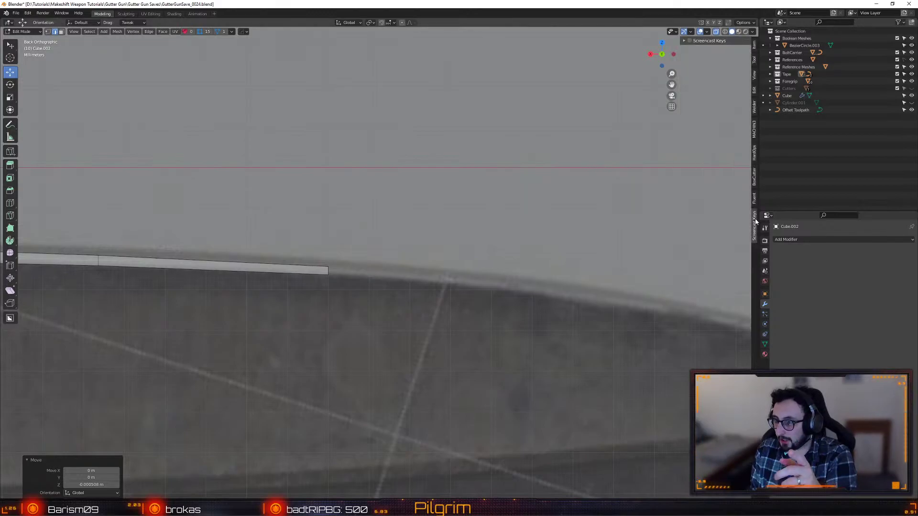
left_click(689, 42)
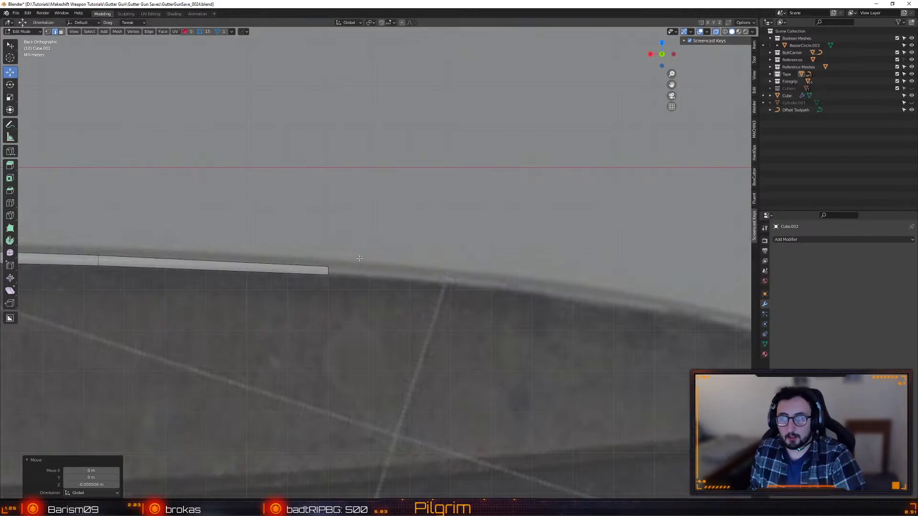
middle_click_drag(360, 258, 372, 260, "shift")
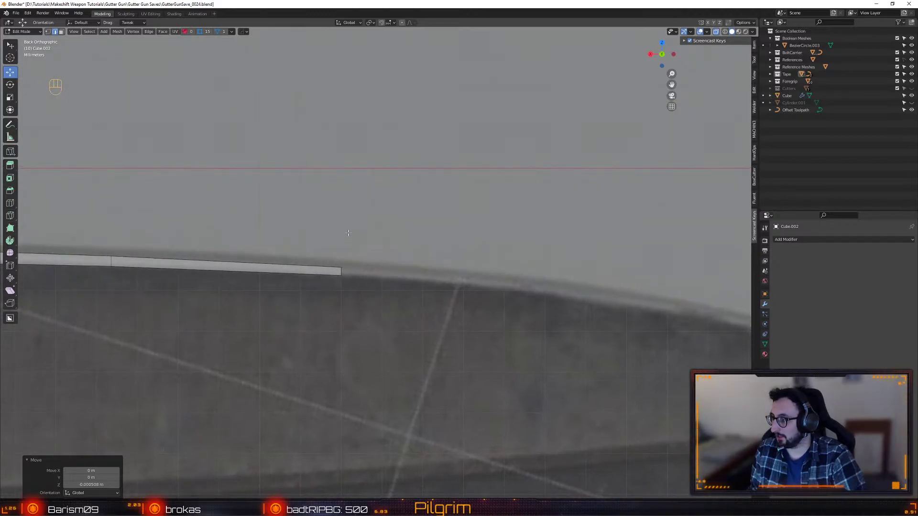
- Extrude the strip's end edge along X and lower it onto the curving blade outline
middle_click_drag(381, 273, 373, 274, "alt")
left_click(332, 272)
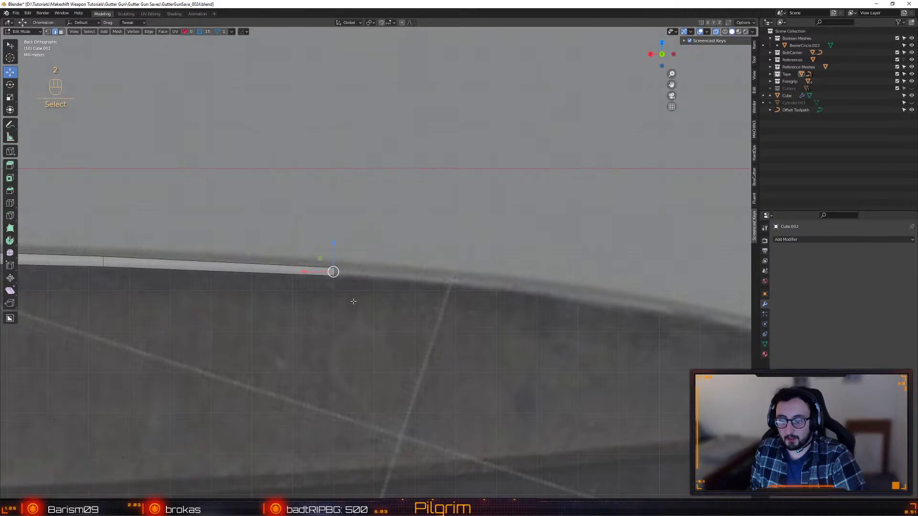
key("ctrl+e")
left_click_drag(306, 272, 467, 256)
key("w")
- Rotate the joint edge before the last section and the section's end edge to sit square to the blade's curve
key("e")
left_click(333, 272)
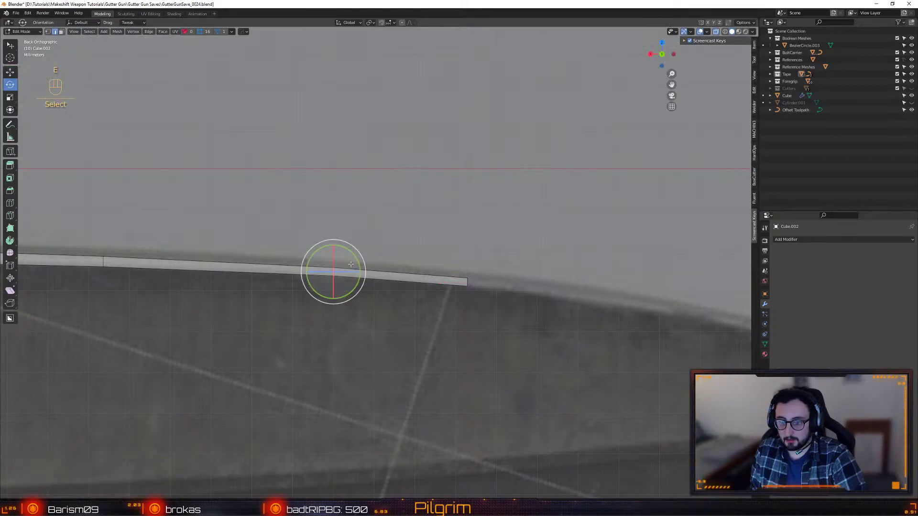
left_click_drag(353, 257, 333, 240)
key("w")
middle_click_drag(454, 282, 316, 272, "shift")
left_click(328, 273)
key("e")
left_click_drag(351, 259, 328, 257)
key("w")
- Extrude the rotated end edge along X toward the tip and lower it about 0.004 m along Z
scroll(249, 251, "down", 5)
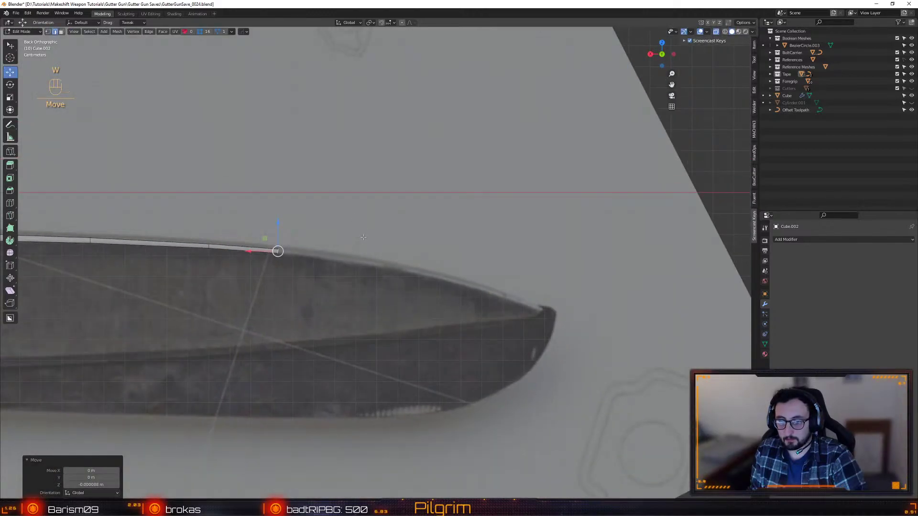
key("ctrl+e")
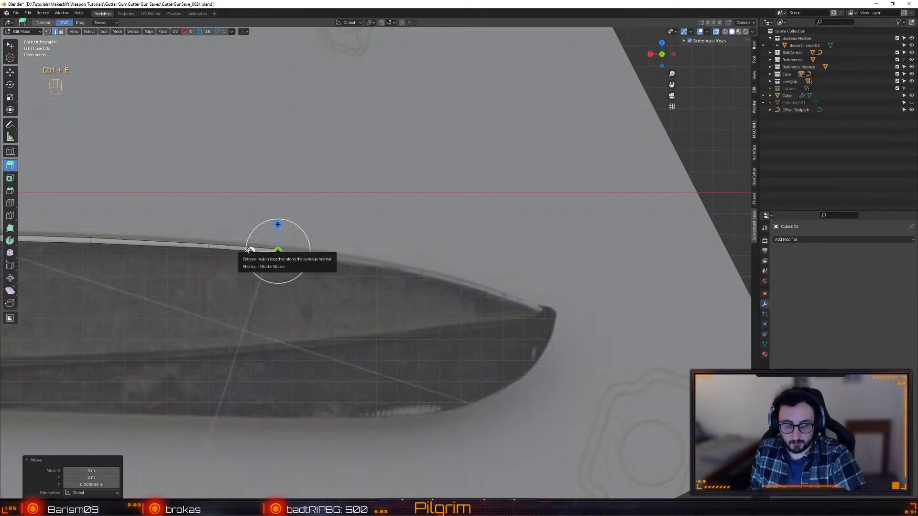
left_click_drag(250, 251, 321, 264)
key("w")
left_click_drag(349, 225, 349, 233)
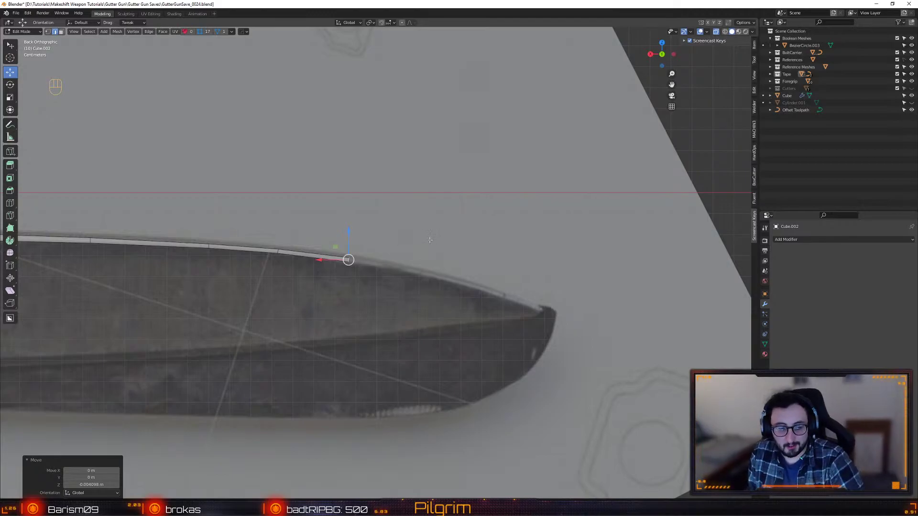
- Extrude one more section from the end edge and lower it along the steeper part of the outline
scroll(430, 240, "up", 4)
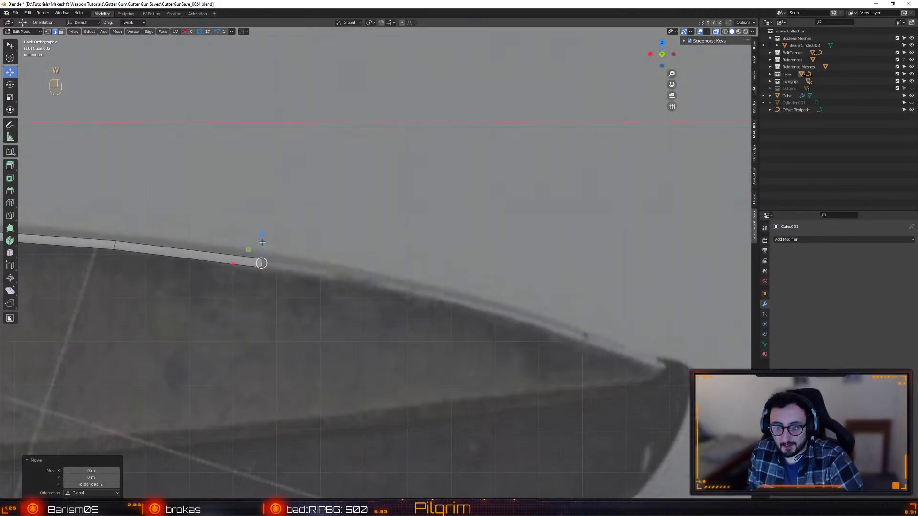
key("ctrl+e")
left_click_drag(261, 263, 397, 278)
key("w")
left_click_drag(423, 246, 541, 295)
- Extrude the next section close to the blade tip and lower its end edge about 0.0085 m along Z
key("ctrl+e")
key("w")
left_click_drag(558, 266, 557, 277)
middle_click(558, 276, "alt")
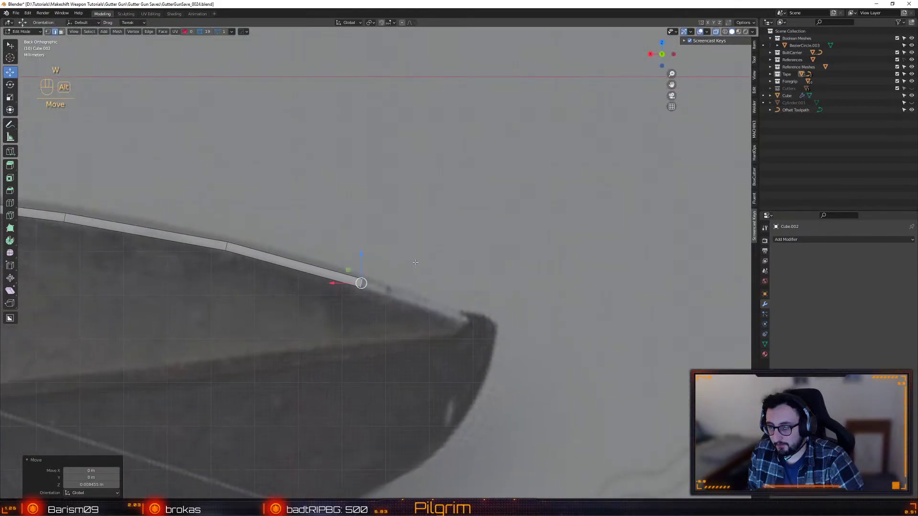
- Extrude the strip's final section to the blade tip and lower its end edge about 0.0084 m along Z
key("ctrl+e")
left_click_drag(340, 282, 466, 289)
key("w")
scroll(466, 290, "down", 3)
middle_click(446, 244, "alt")
scroll(445, 244, "up", 6)
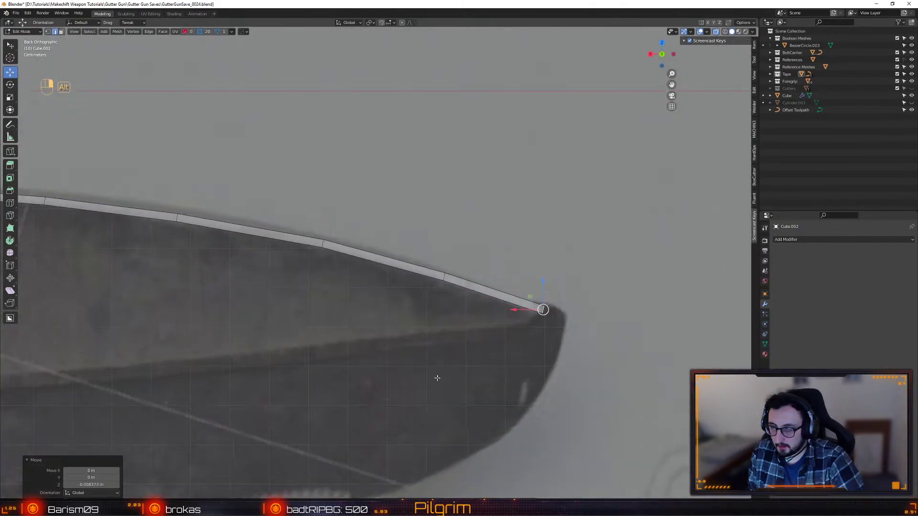
- Shift the lower vertices of the tip's end edge and of the joint before it to square both edges to the blade's curve
scroll(530, 314, "up", 1)
left_click_drag(533, 316, 539, 303)
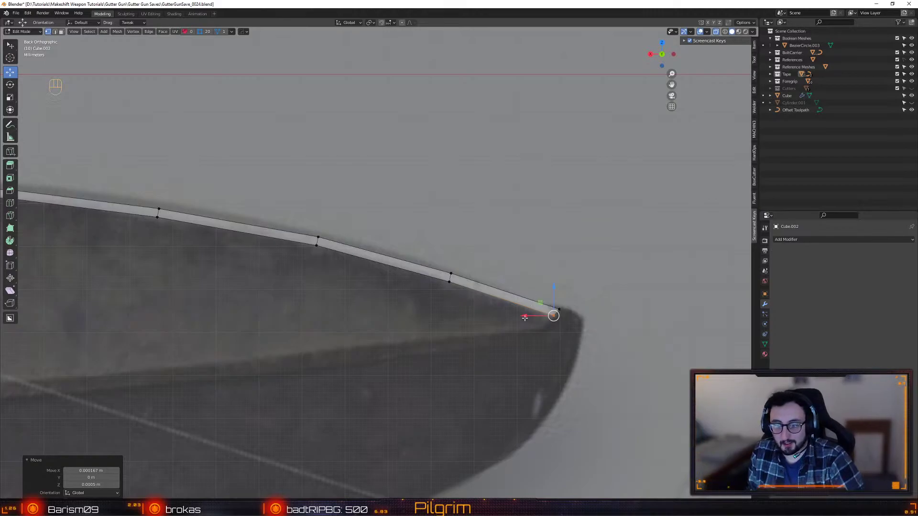
left_click(550, 310)
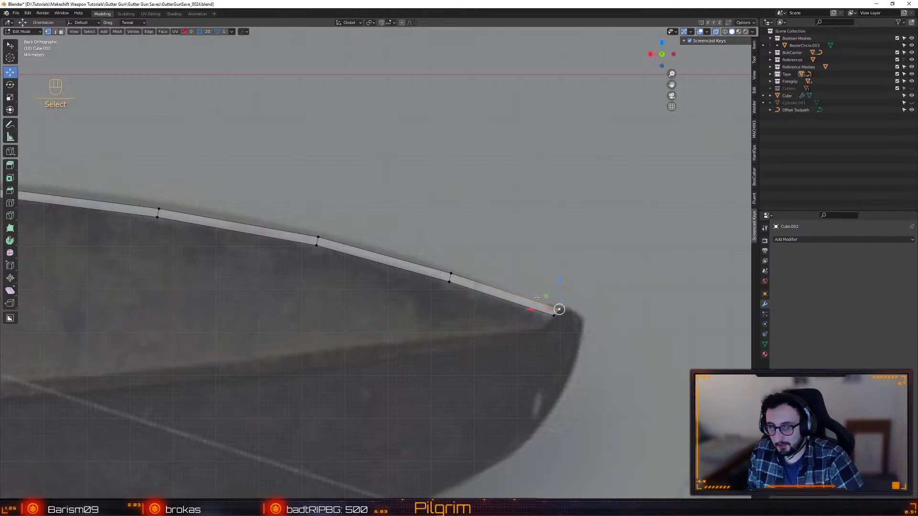
left_click(451, 283)
left_click_drag(449, 283, 450, 282, "alt")
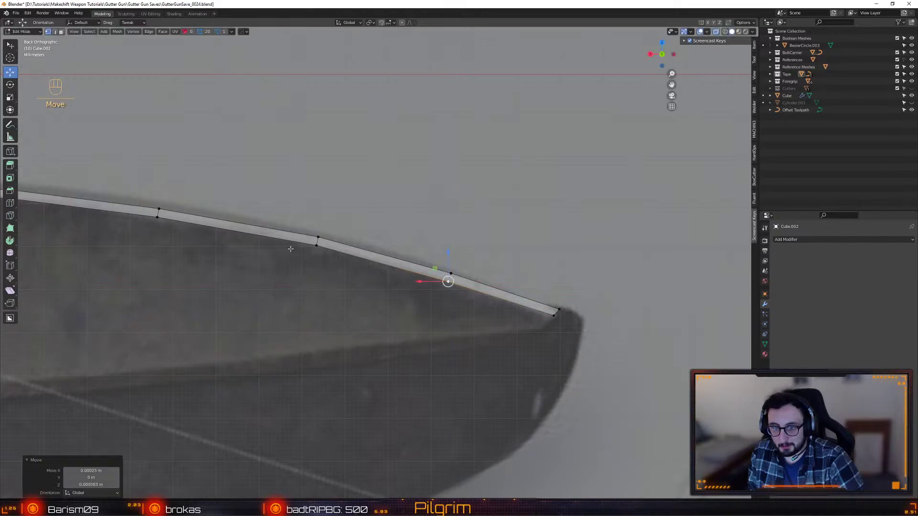
- Compare the traced strip with the reference photo along the blade up to its tip, switching X-ray on and off
scroll(149, 235, "down", 1)
middle_click_drag(148, 234, 371, 254, "shift")
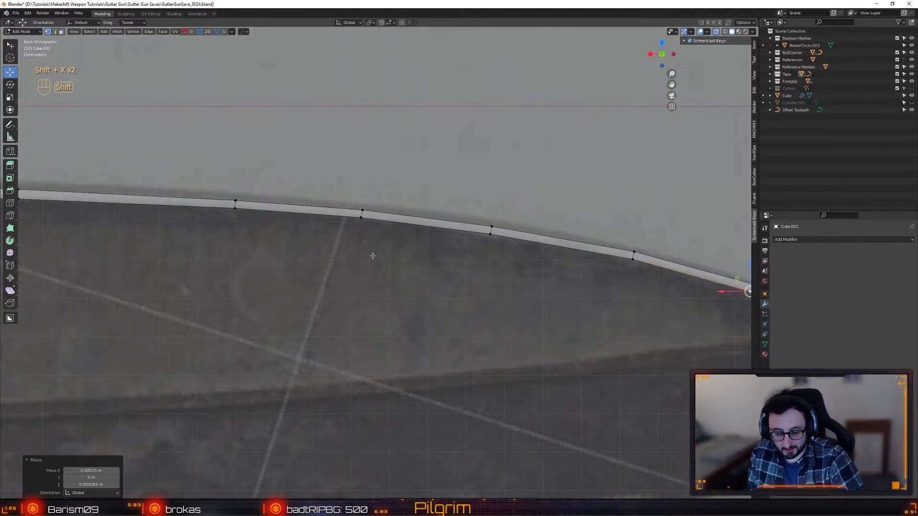
key("shift+x")
key("shift+x")
key("shift+x")
key("shift+x")
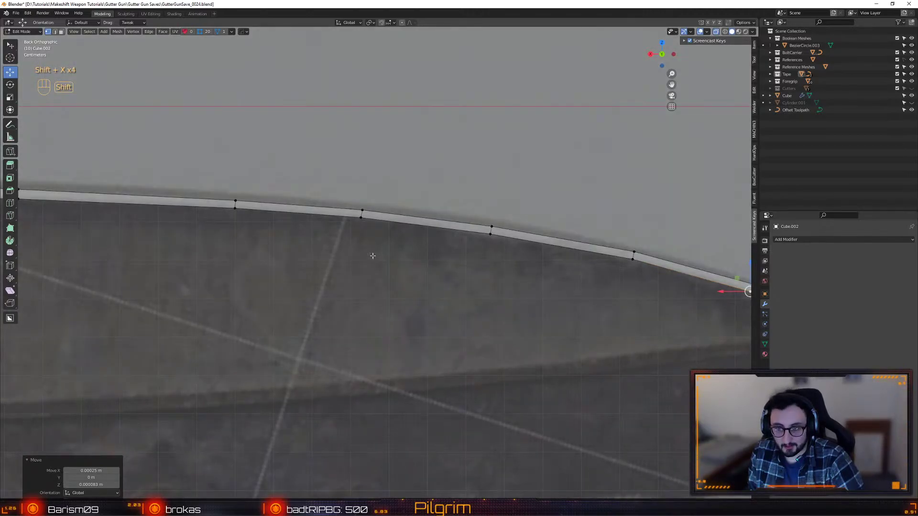
key("shift+x")
key("shift+x")
key("shift+x")
key("shift+x")
key("shift+x")
key("shift+x")
key("shift+x")
key("shift+x")
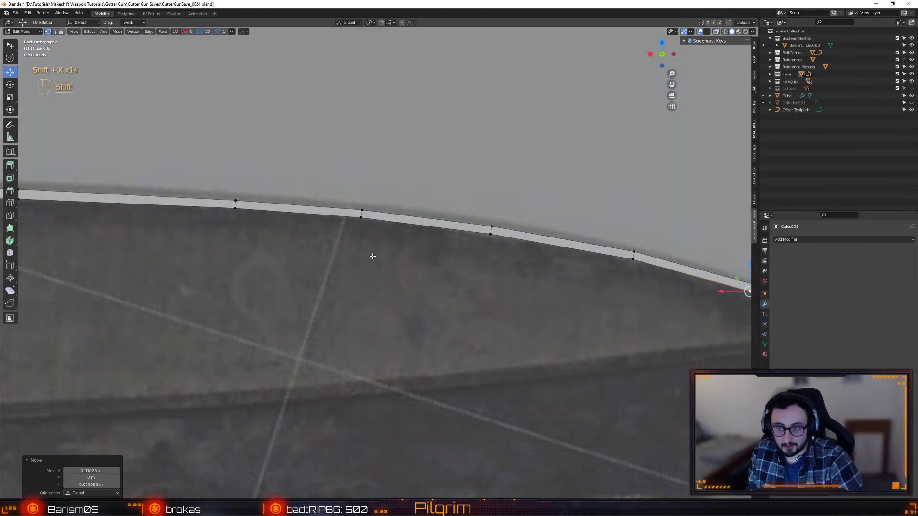
middle_click_drag(372, 256, 257, 260, "alt")
right_click_drag(258, 261, 238, 255, "alt")
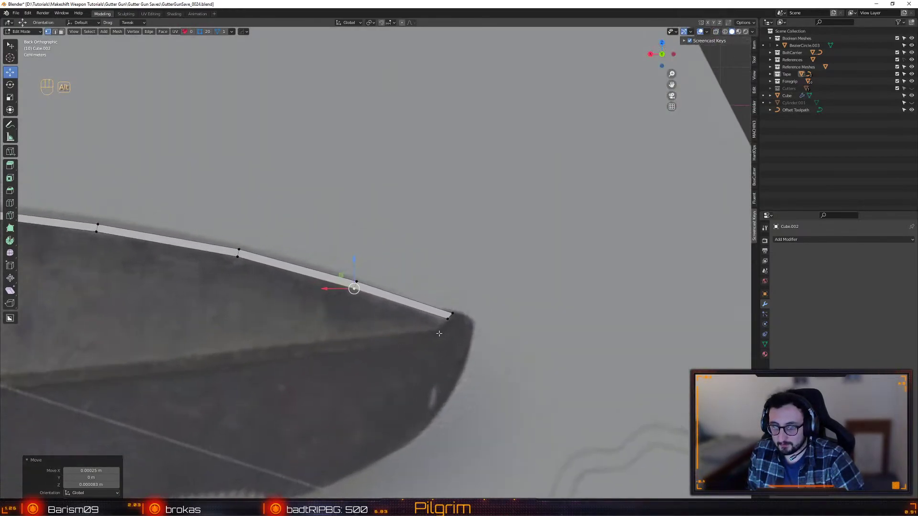
left_click(447, 318)
middle_click_drag(447, 319, 708, 340, "alt")
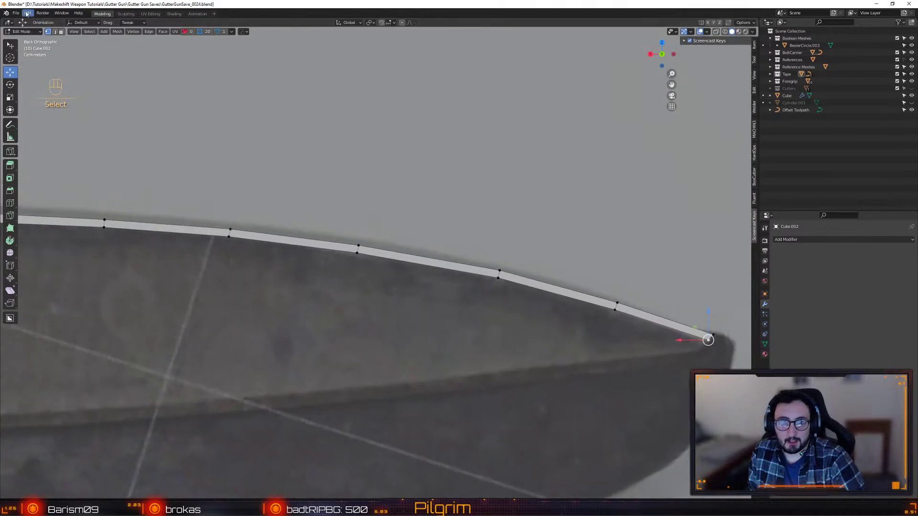
key("shift+Tab")
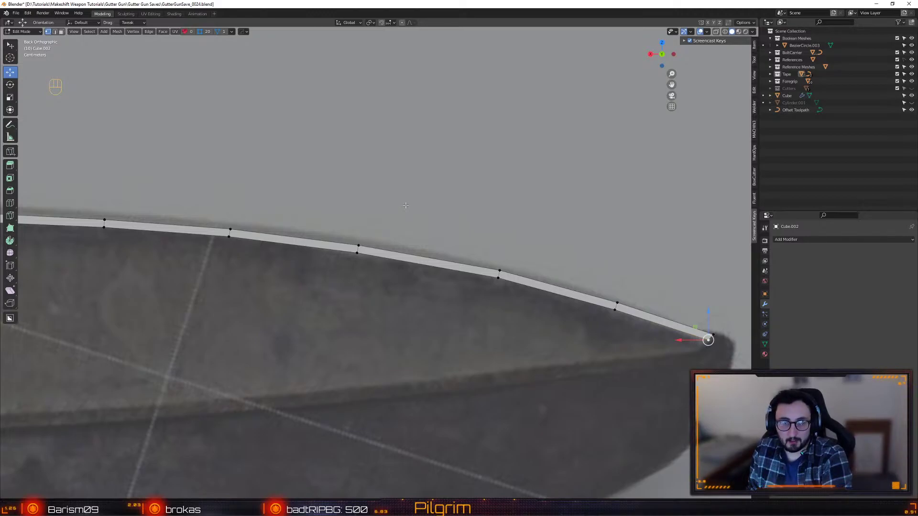
- Search the keymap preferences for "alig" to look up the align shortcuts
left_click(28, 13)
left_click(47, 115)
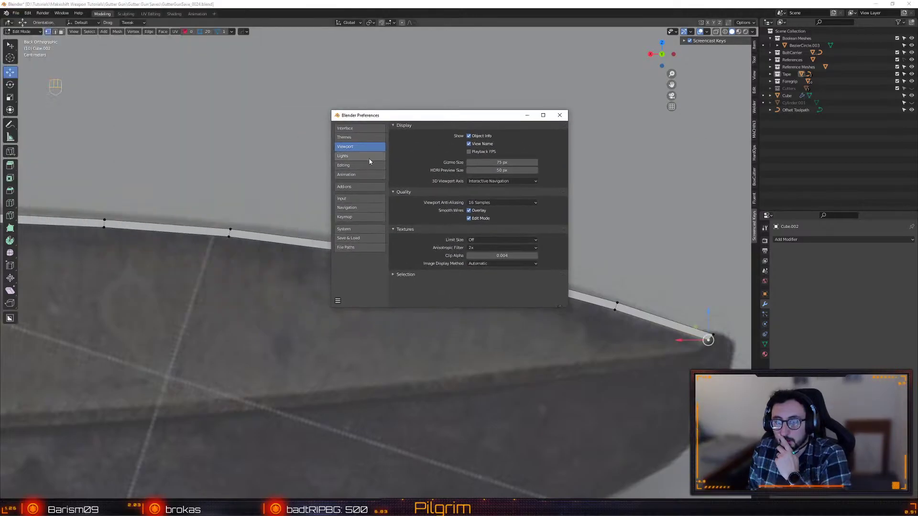
left_click(358, 218)
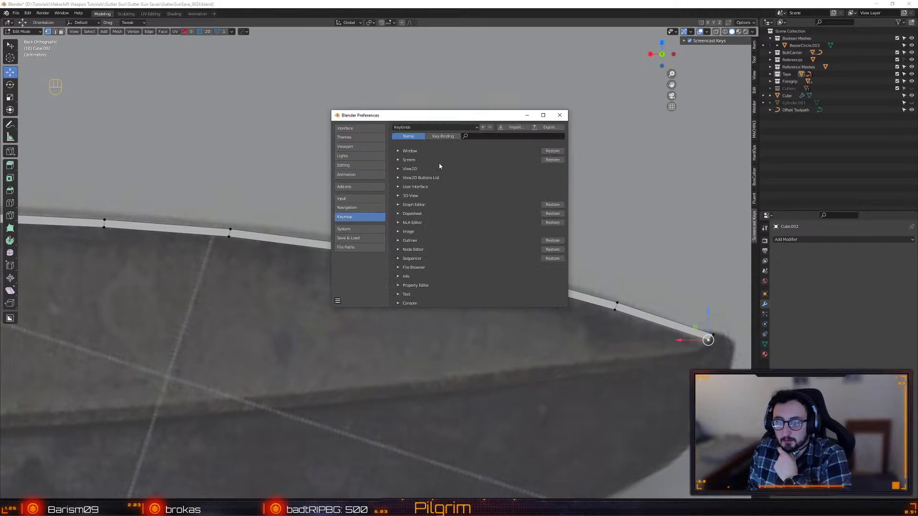
left_click(481, 137)
type("alig")
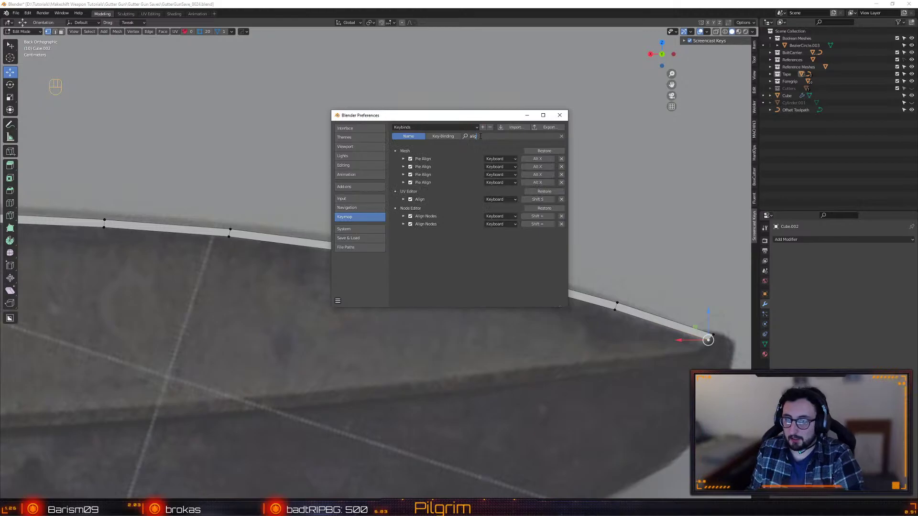
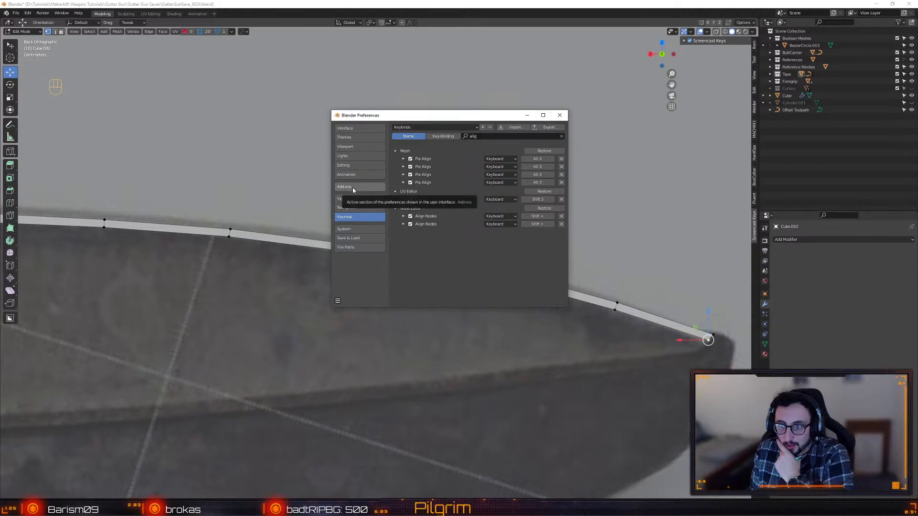
- List only the enabled add-ons, inspect the Align Tools and 3D Viewport Pie Menus details, and close the preferences
left_click(353, 187)
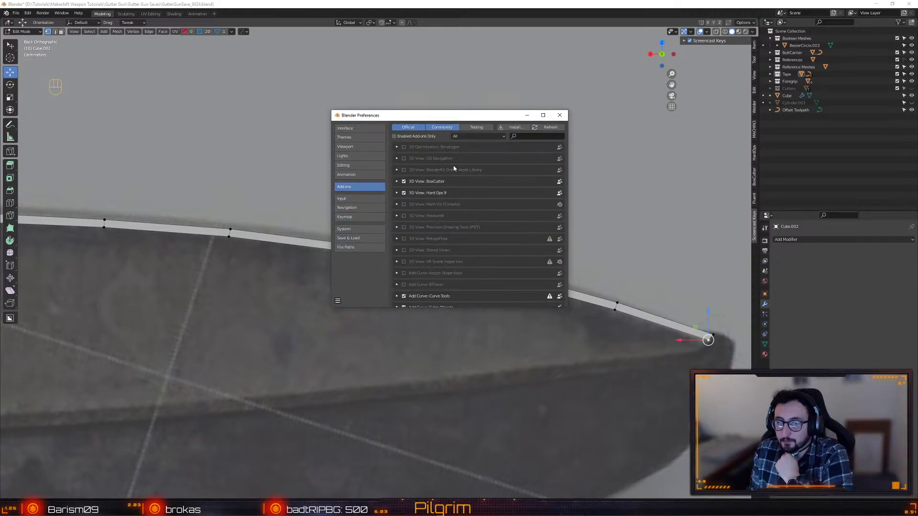
left_click(394, 136)
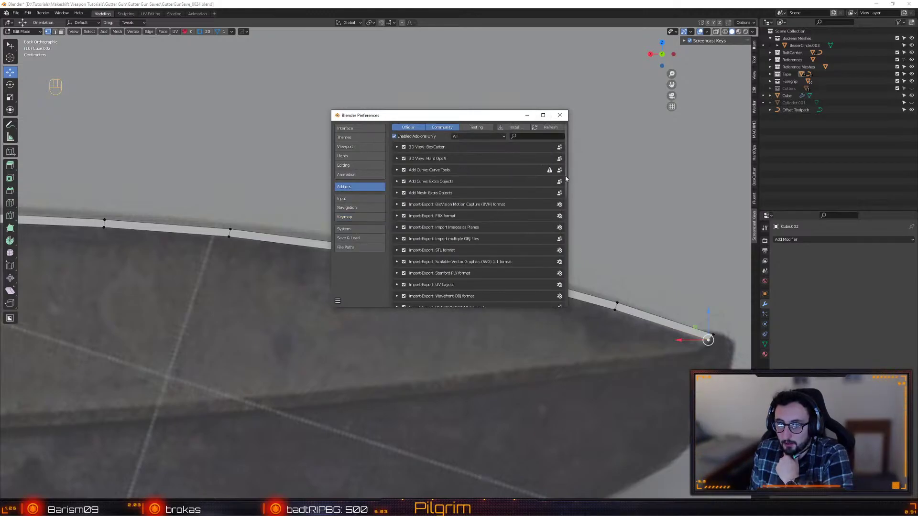
left_click_drag(565, 164, 575, 266)
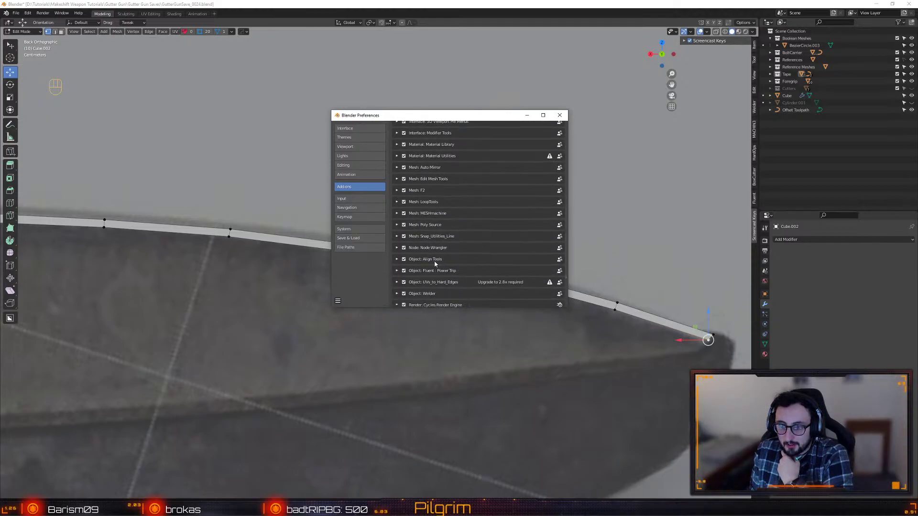
left_click(397, 260)
scroll(399, 254, "down", 4)
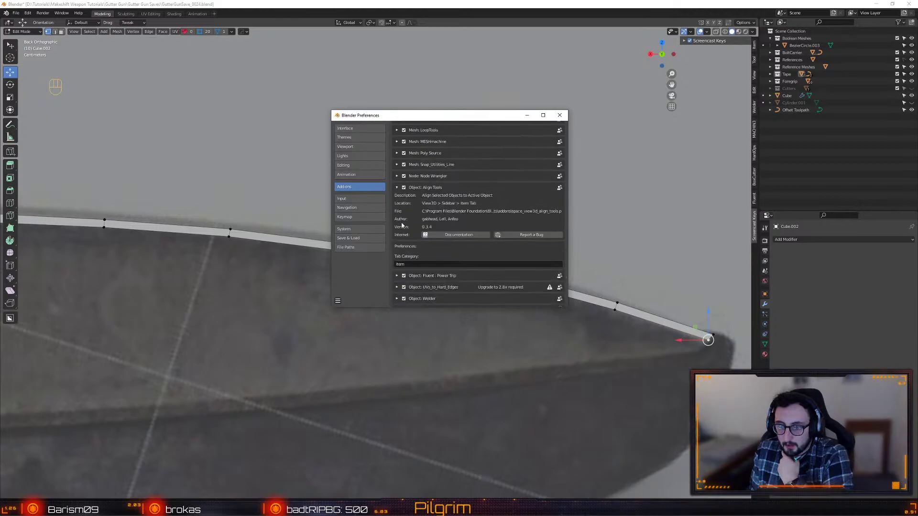
left_click(397, 187)
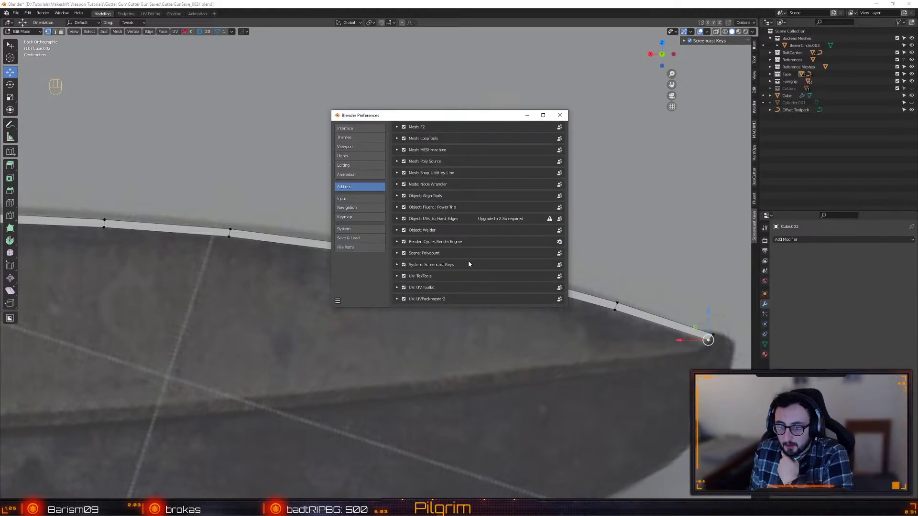
left_click_drag(566, 278, 575, 194)
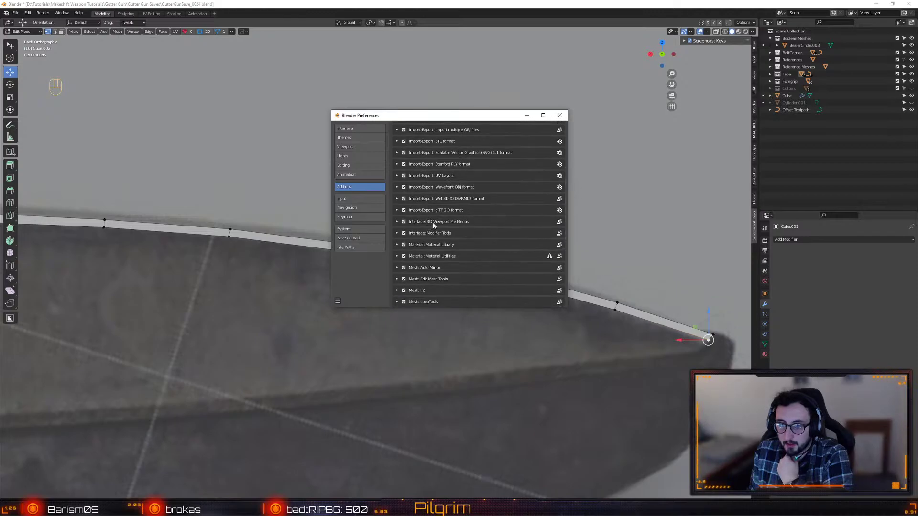
left_click(397, 225)
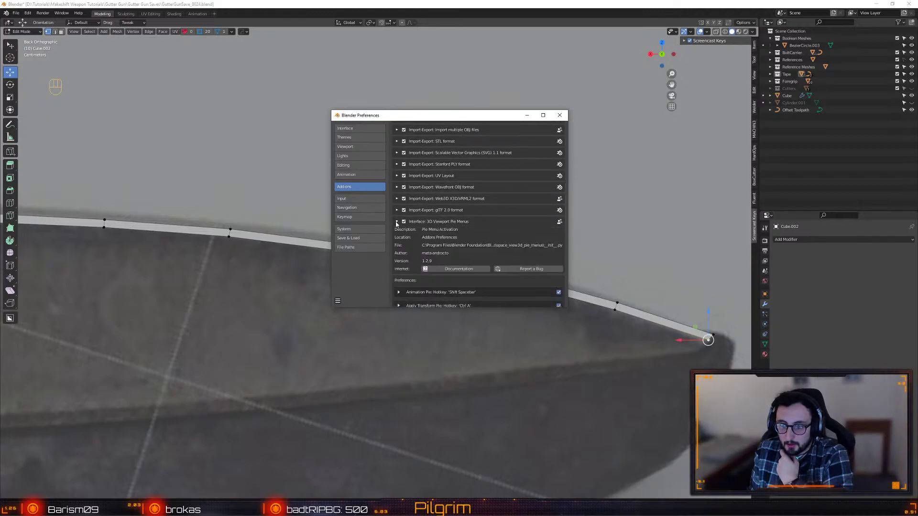
left_click(397, 223)
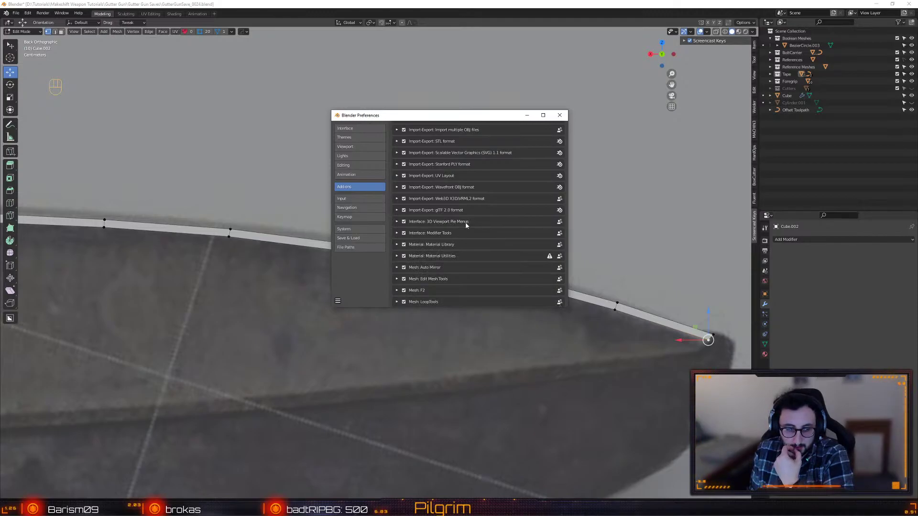
scroll(478, 201, "up", 2)
left_click(560, 116)
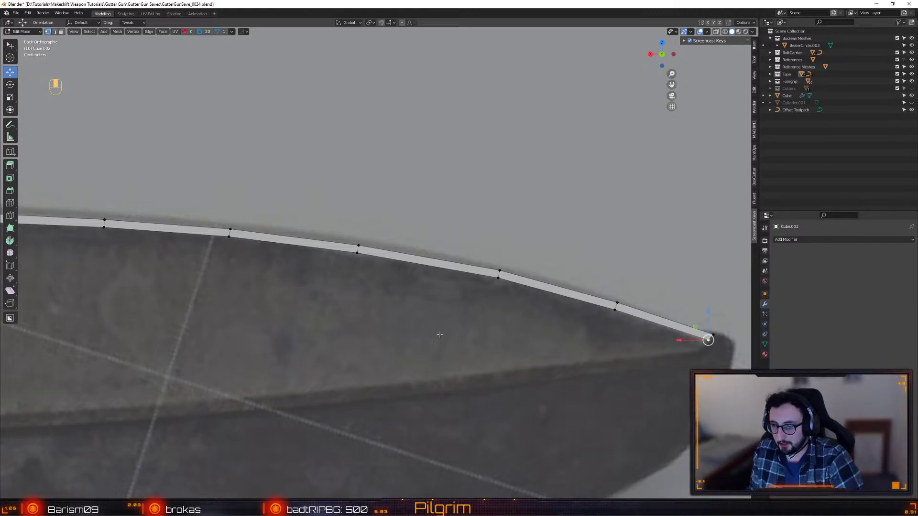
- Bevel the lengthwise middle edge loop of the mesh beside the pivot hole with two segments, widening it toward the outer edges
scroll(481, 370, "down", 3)
scroll(531, 303, "up", 3)
scroll(531, 302, "down", 2)
scroll(252, 336, "up", 5)
middle_click_drag(252, 336, 381, 301, "shift")
key("2")
left_click(274, 298)
left_click(274, 298, "alt")
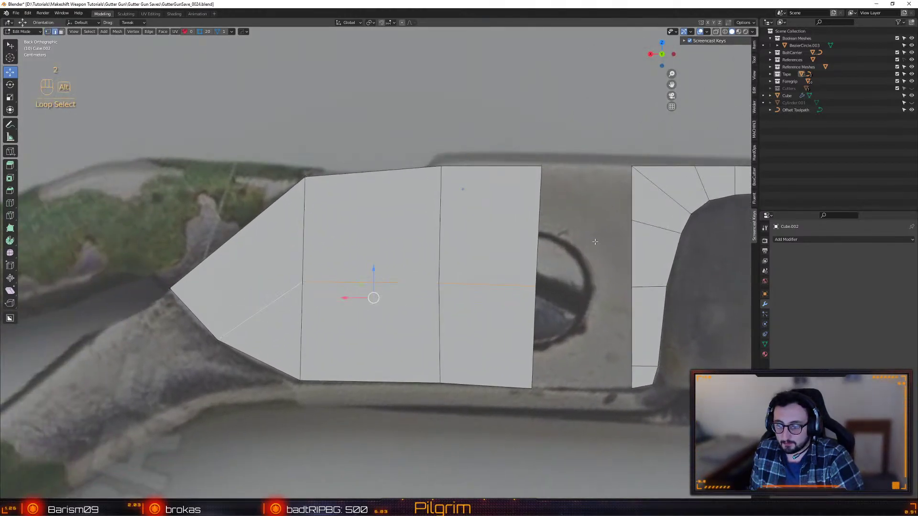
key("ctrl+b")
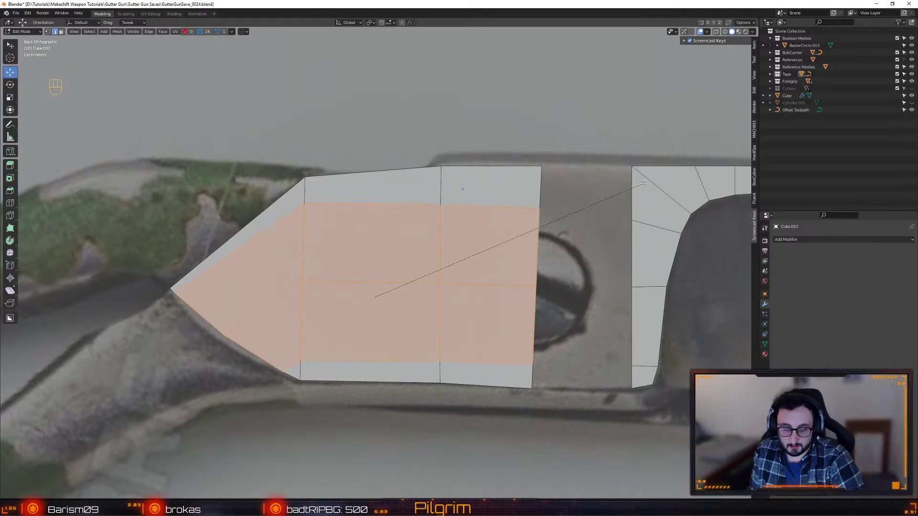
left_click(644, 183)
- Bridge the lowest facing edges on both sides of the pivot hole gap
key("1")
left_click(555, 399)
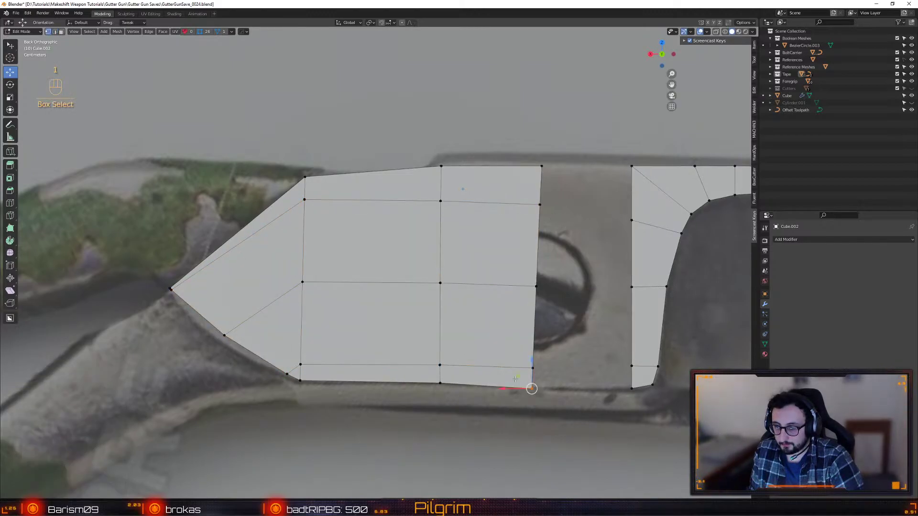
key("2")
left_click_drag(543, 387, 541, 385)
left_click(529, 374)
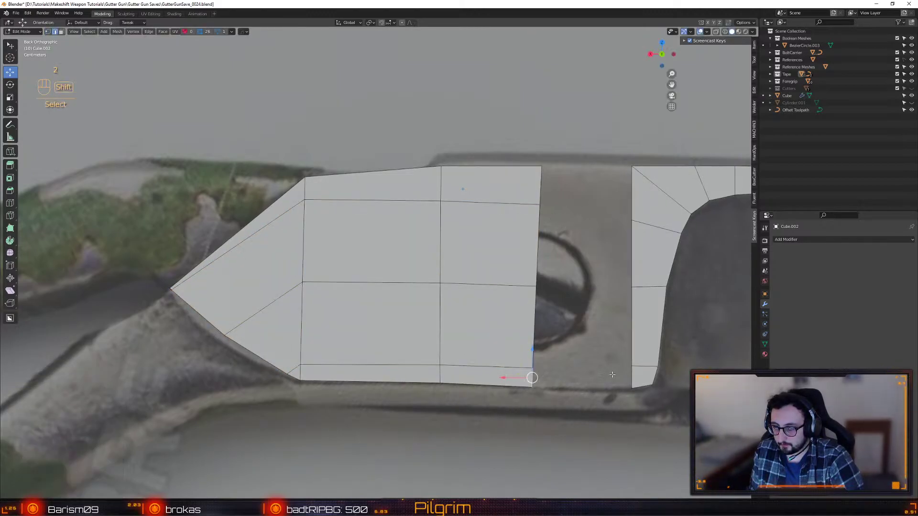
key("shift+Tab")
key("q")
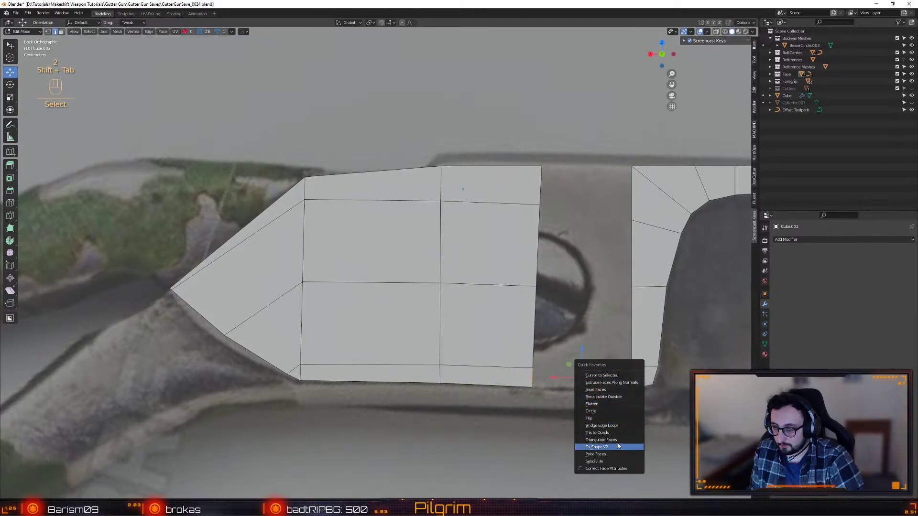
left_click(615, 425)
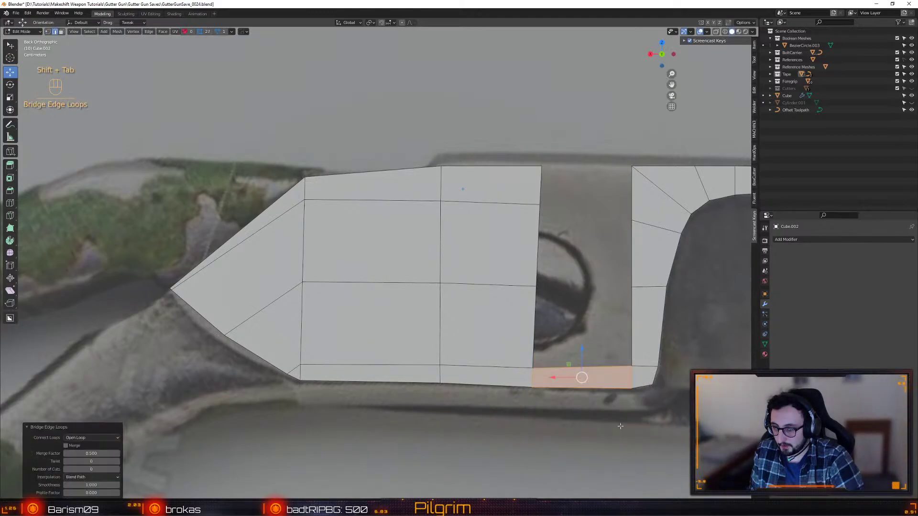
- Fill the rest of the gap over the pivot hole with faces, starting between the uppermost facing edges, and turn on X-ray
left_click(539, 186)
left_click(625, 187, "shift")
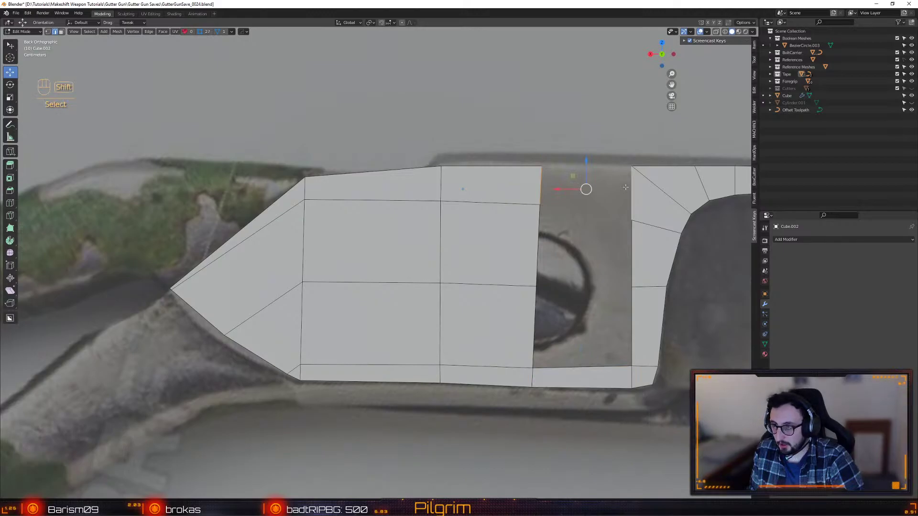
key("f")
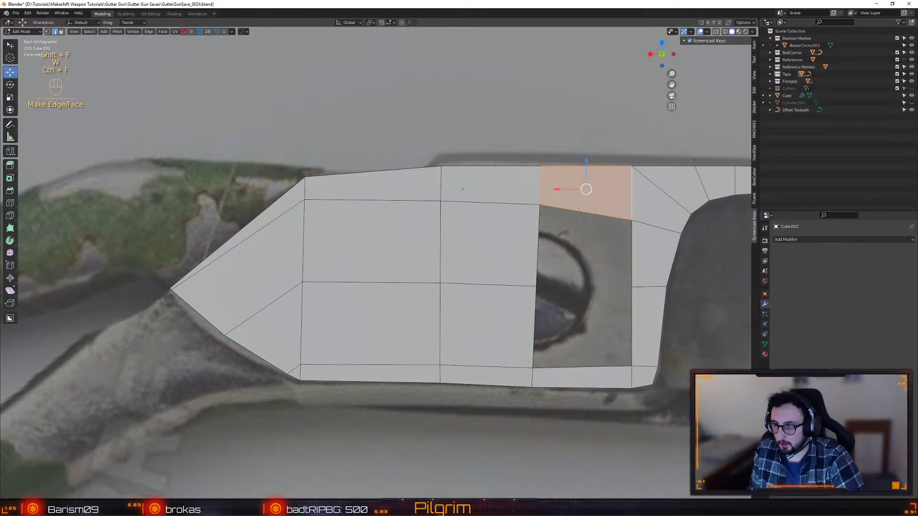
left_click(579, 208)
key("ctrl+f")
key("ctrl+f")
key("ctrl+f")
middle_click_drag(485, 296, 404, 316, "alt")
key("shift+x")
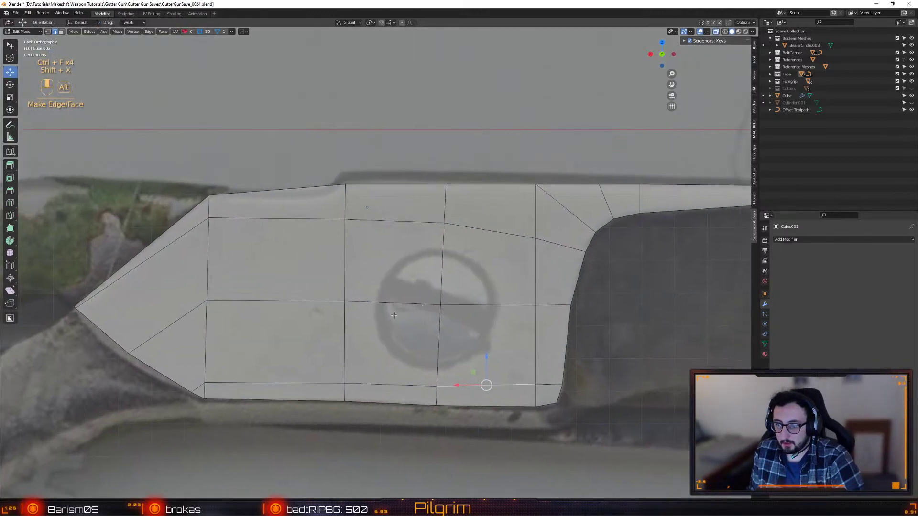
- Select the vertex at the pivot hole's centre and arrange its surrounding vertices into a ring with LoopTools Circle
scroll(404, 317, "up", 1)
key("1")
left_click(422, 307)
key("shift+Tab")
key("q")
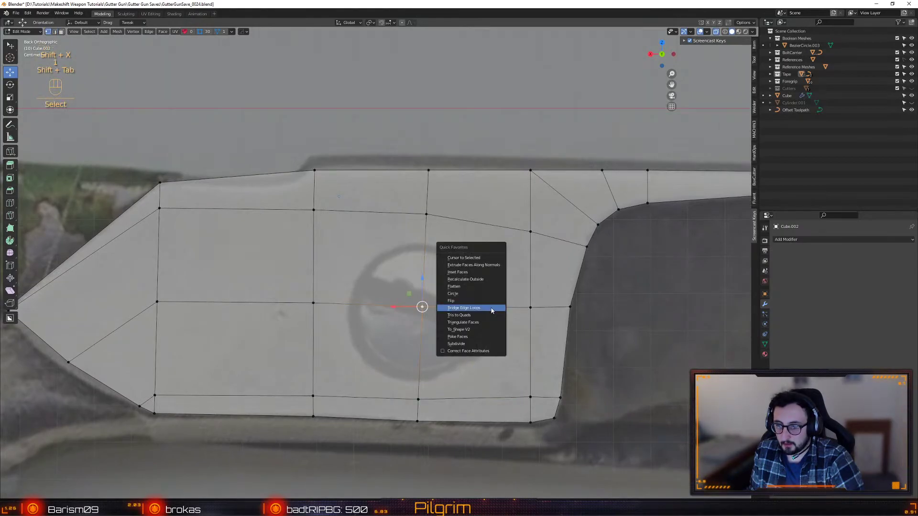
key("q")
left_click(464, 312, "shift")
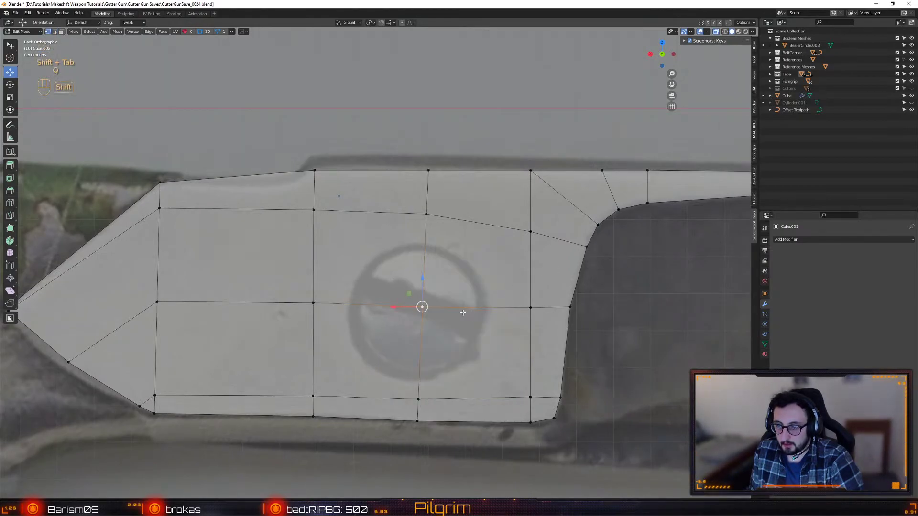
key("q")
left_click(459, 302)
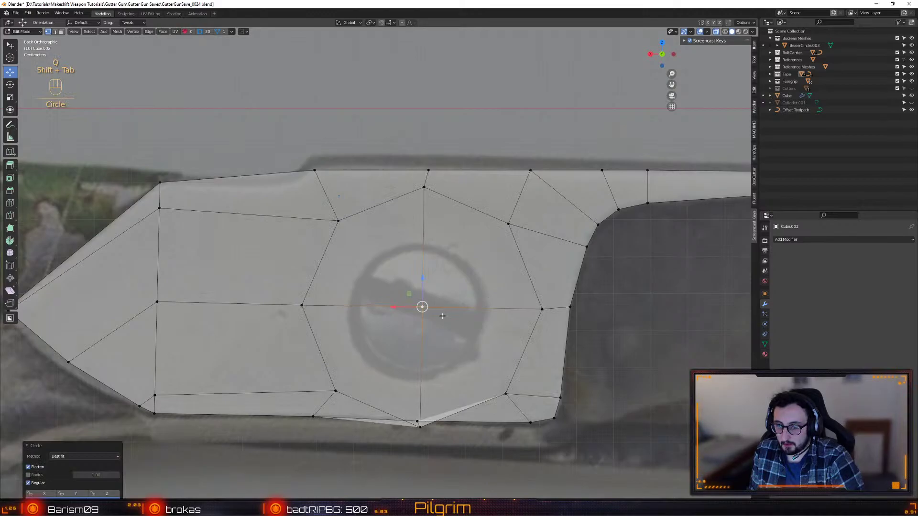
- Undo the LoopTools ring and turn the pivot centre vertex into a round face with the HOps Circle operation
key("ctrl+z")
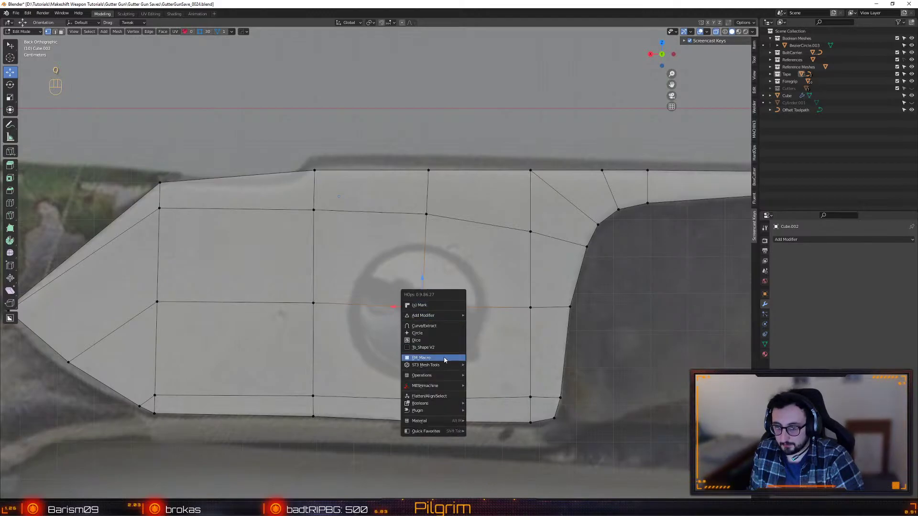
left_click(454, 333)
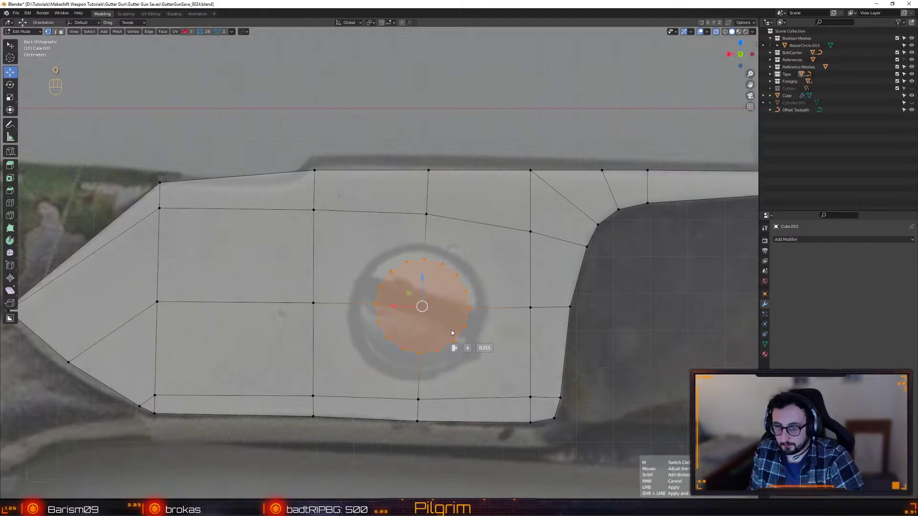
left_click(481, 324)
- Move and scale the new circle until its rim matches the pivot hole in the reference photo
left_click_drag(415, 289, 405, 300)
key("r")
left_click(464, 281)
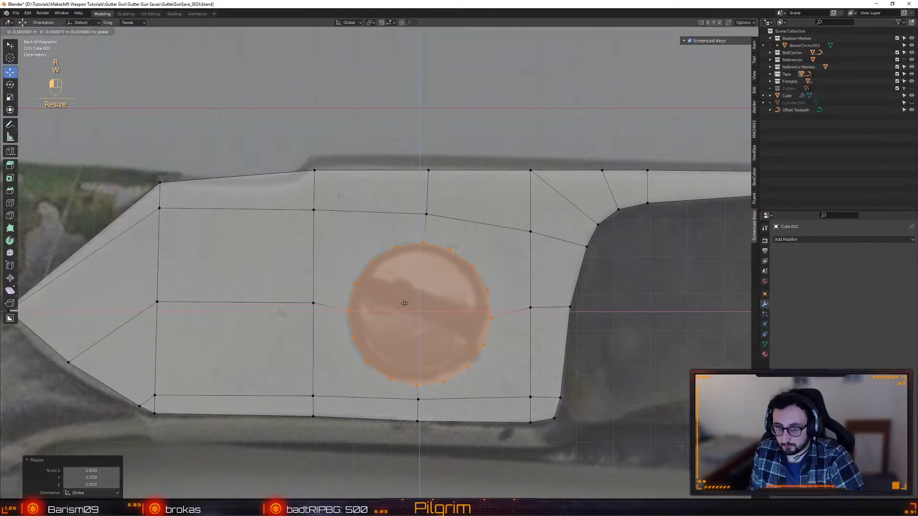
key("r")
left_click(483, 271)
- Raise the inner grid vertex diagonally above the pivot hole on the blade side by about 0.0017 m
key("w")
left_click(437, 222)
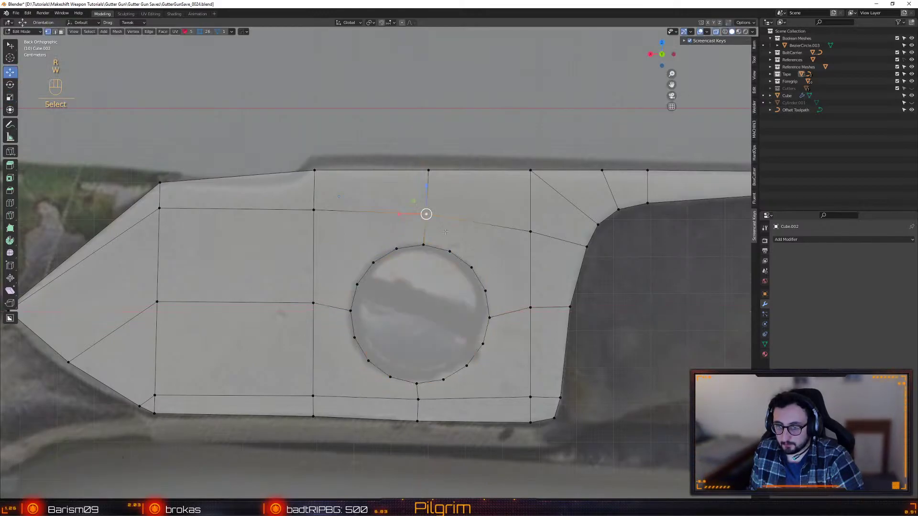
left_click_drag(530, 230, 527, 200)
- Cut across the strip between pivot hole and blade above the middle edge, slide its inner vertex down and connect it to the rim
middle_click_drag(528, 200, 451, 234, "shift")
key("shift+f")
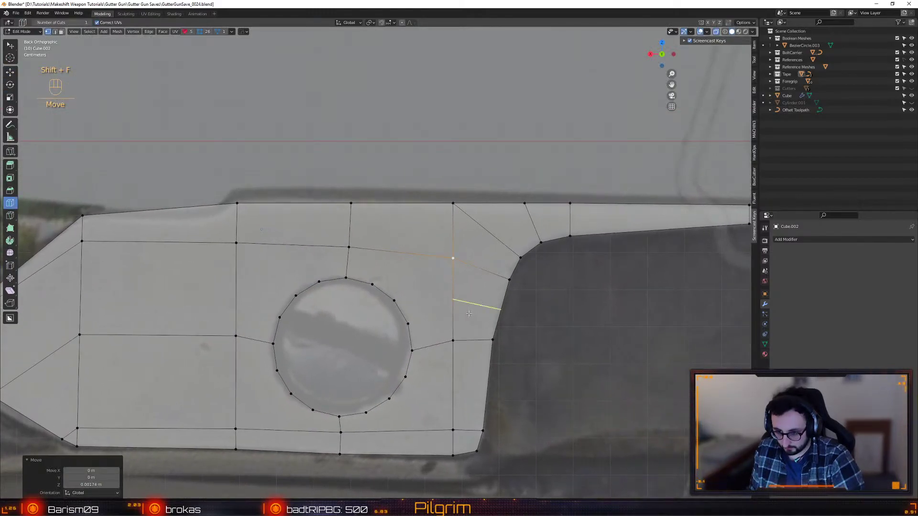
left_click(468, 313)
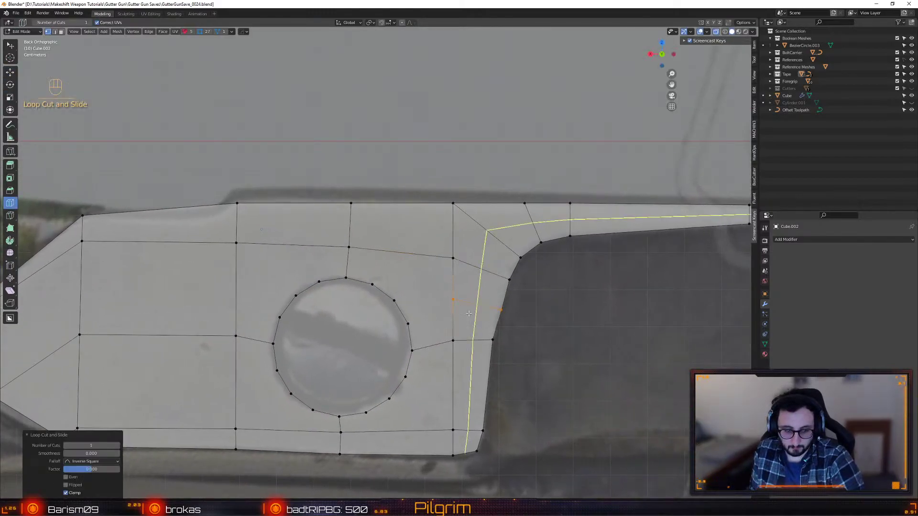
key("w")
key("1")
left_click(453, 300)
key("shift+s")
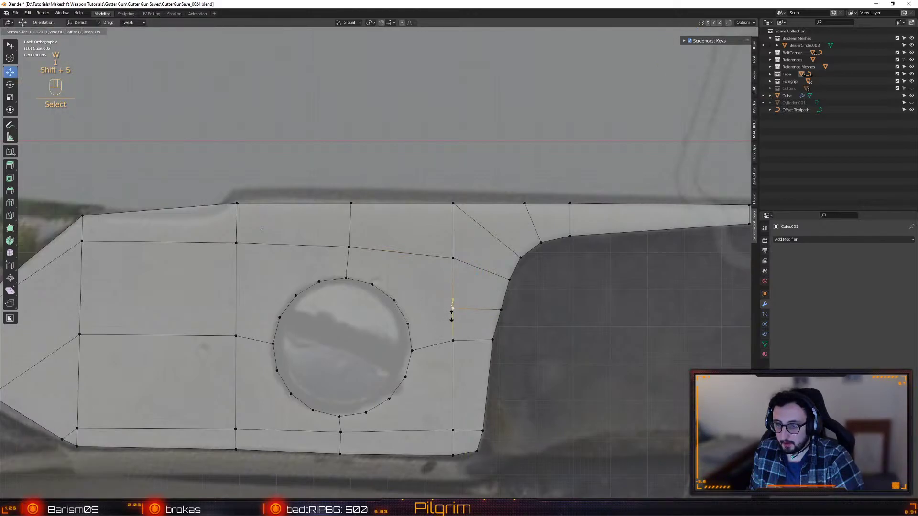
left_click(424, 333, "shift")
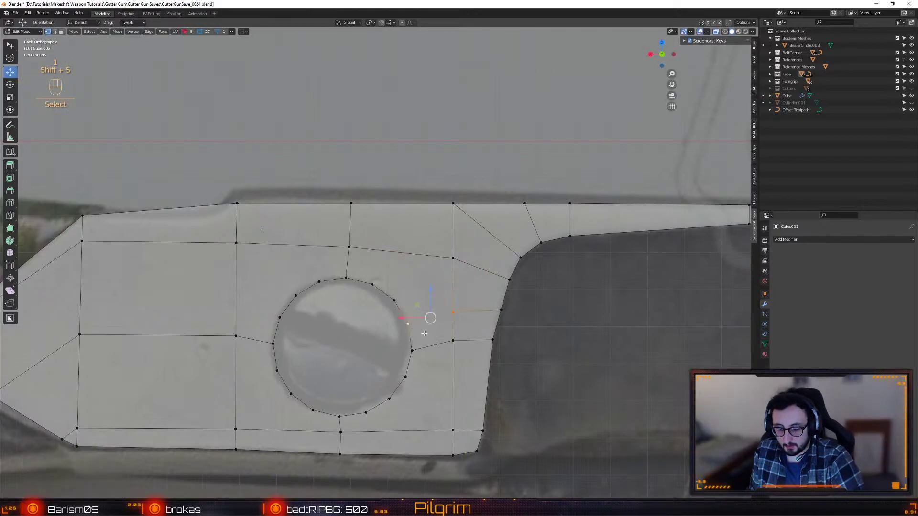
key("alt+d")
- Add another cut below the middle edge on the blade side, and connect it and the lower corner vertex to the rim
left_click(453, 339)
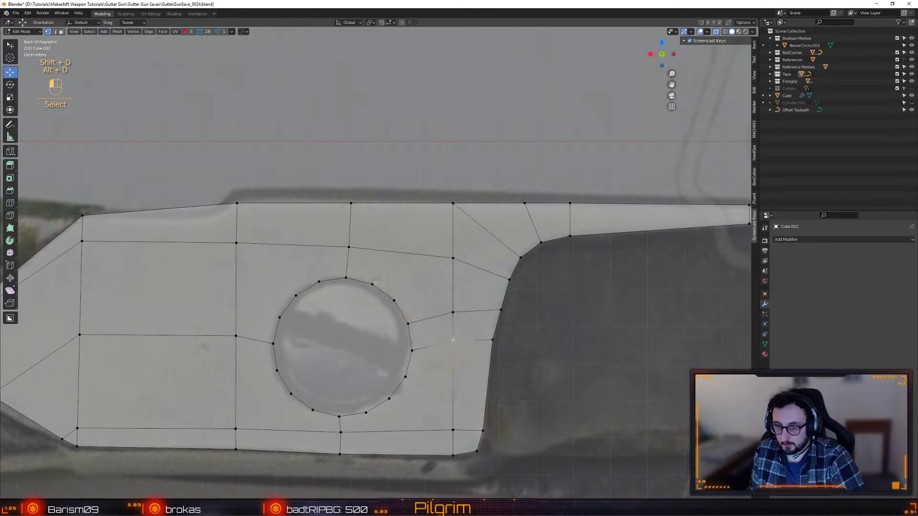
key("shift+f")
left_click_drag(467, 388, 465, 377)
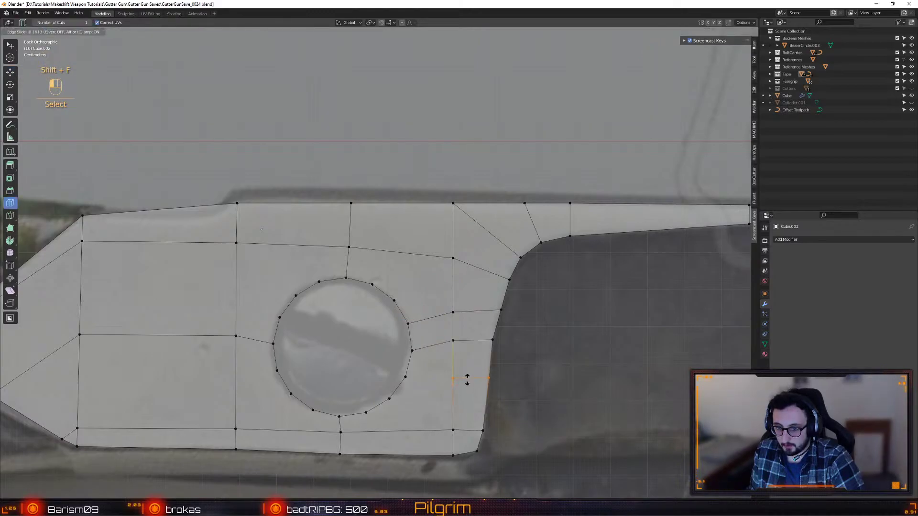
key("w")
left_click(405, 377, "alt")
middle_click_drag(421, 409, 466, 378, "shift")
left_click(434, 368)
left_click(497, 399, "shift")
key("alt+d")
- Cut across the narrow strip beneath the pivot hole on the blade side and connect the cut to the nearest rim vertex
key("shift+f")
left_click(430, 409)
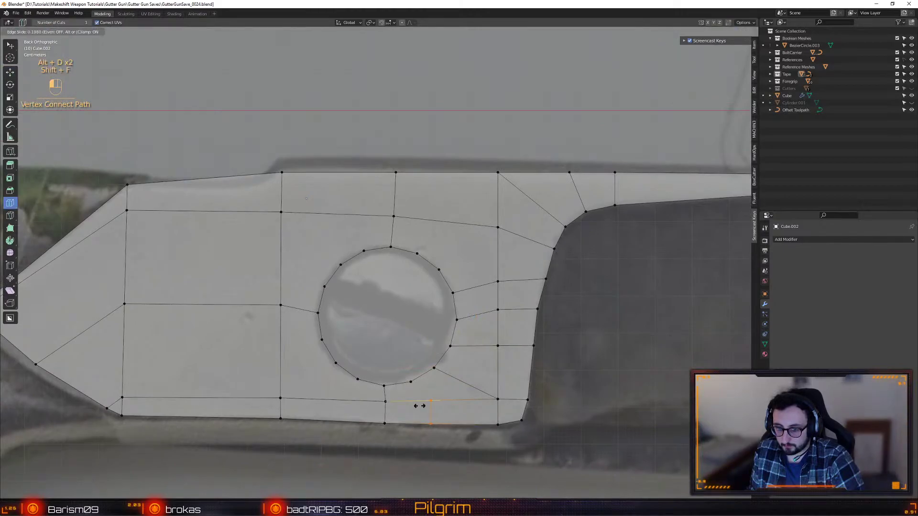
key("w")
key("alt+d")
- Connect the strip vertex and the lower corner vertex on the handle side of the pivot hole to their nearest rim vertices
middle_click_drag(419, 392, 573, 387, "shift")
left_click(484, 397)
left_click(508, 377, "shift")
key("alt+d")
left_click(488, 361)
left_click(437, 392, "shift")
key("alt+d")
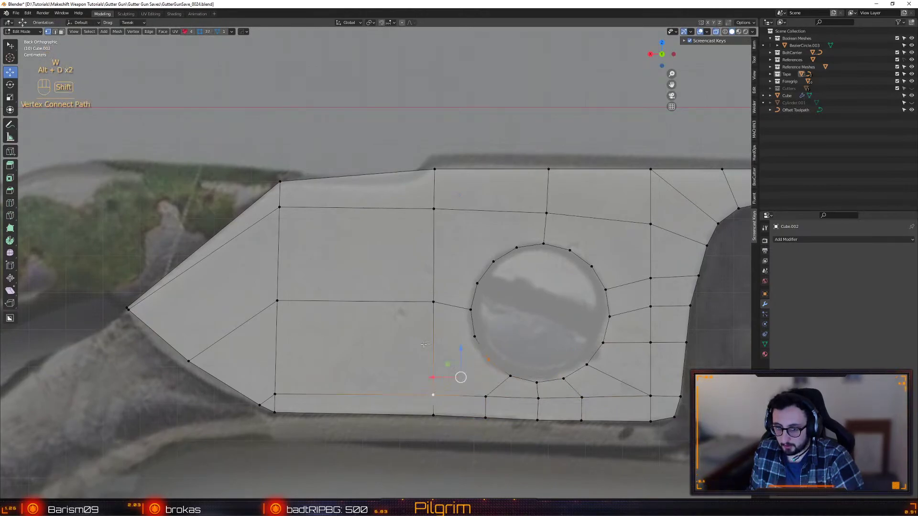
- Add lengthwise cuts below and above the handle-side middle edge, connecting the lower cut to the pivot hole's rim
key("shift+f")
key("w")
key("shift+f")
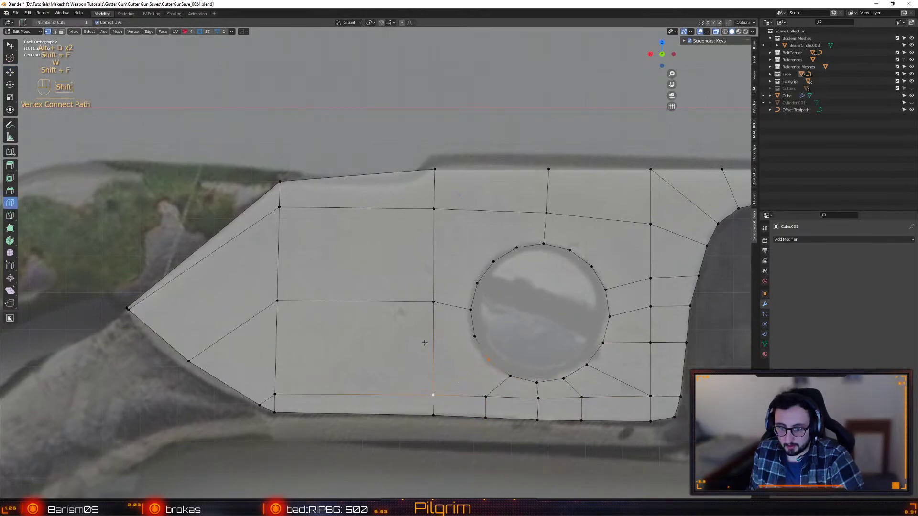
left_click(411, 348)
key("w")
left_click(433, 348)
left_click(474, 337, "shift")
key("alt+d")
key("shift+f")
left_click(419, 256)
- Slide the vertex beside the pointed tip and the one before the lower corner along the slanted outline
key("w")
left_click(128, 309)
key("shift+v")
left_click(142, 319)
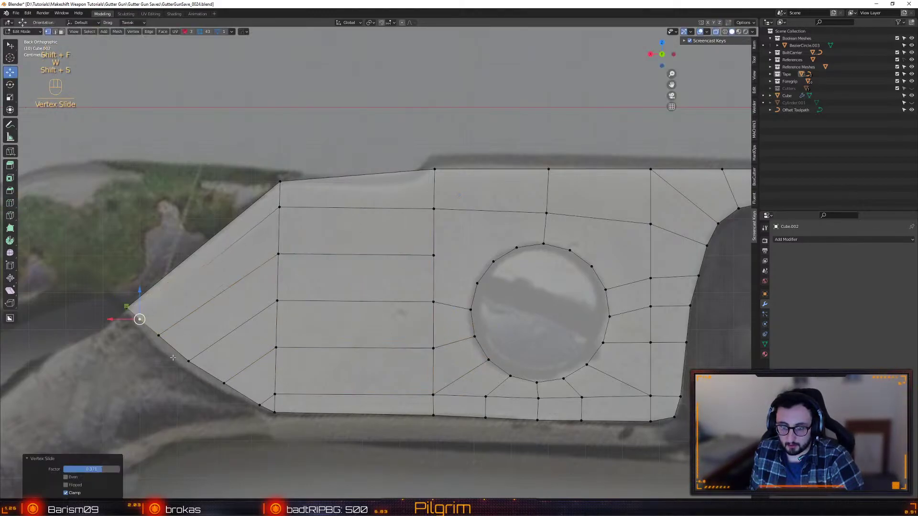
left_click(273, 412)
key("shift+s")
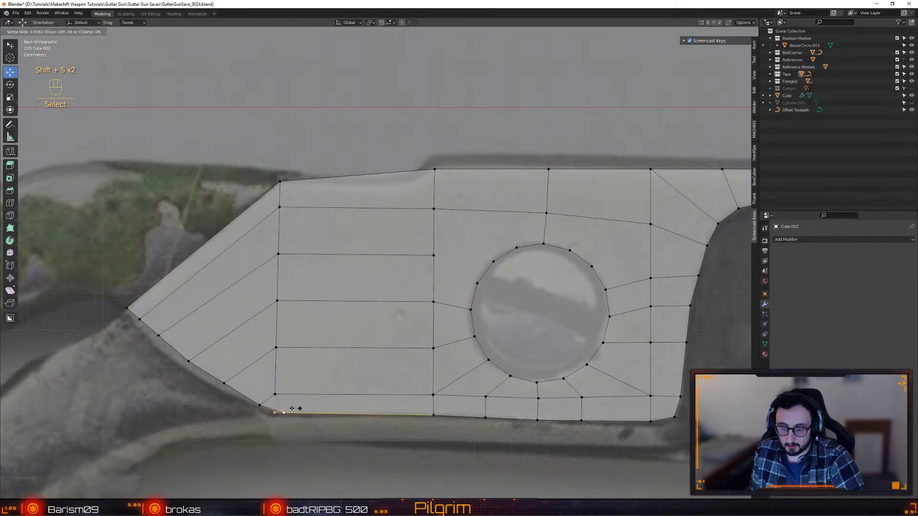
key("shift+s")
left_click(249, 398)
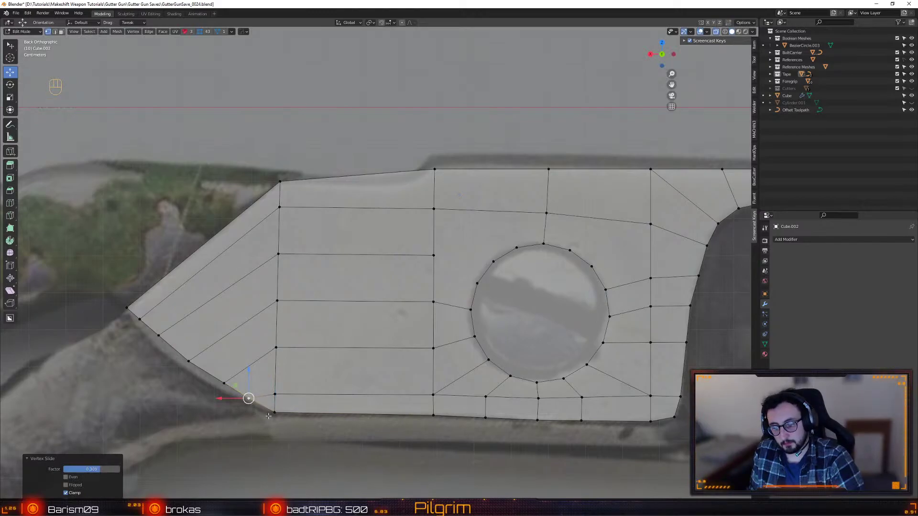
left_click(266, 412, "shift")
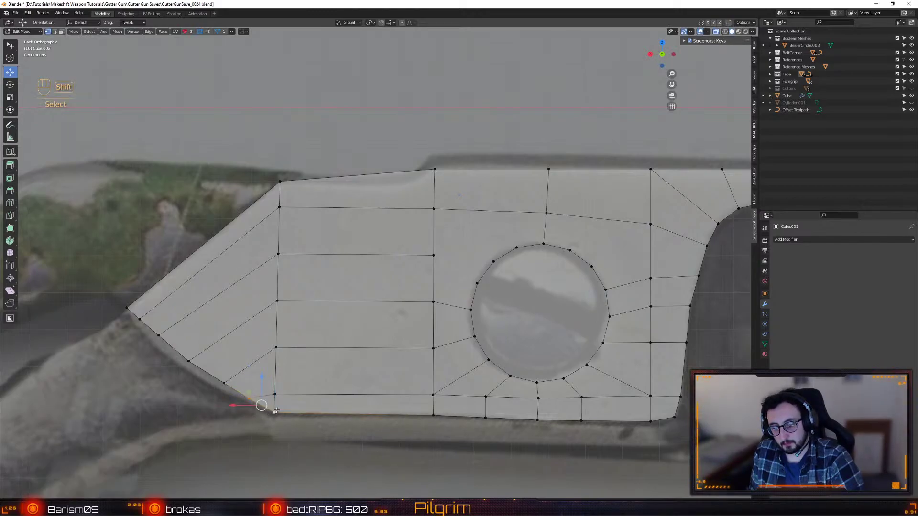
key("alt+f")
key("ctrl+z")
key("ctrl+z")
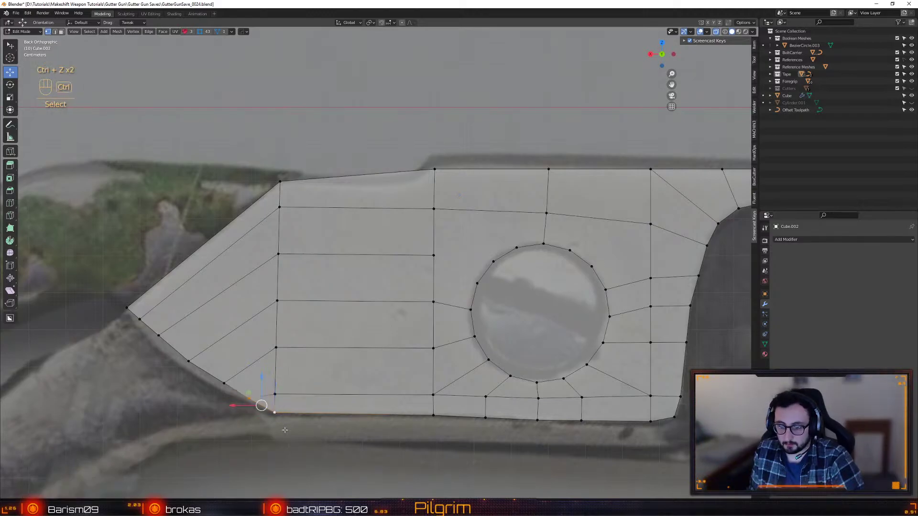
left_click(248, 398)
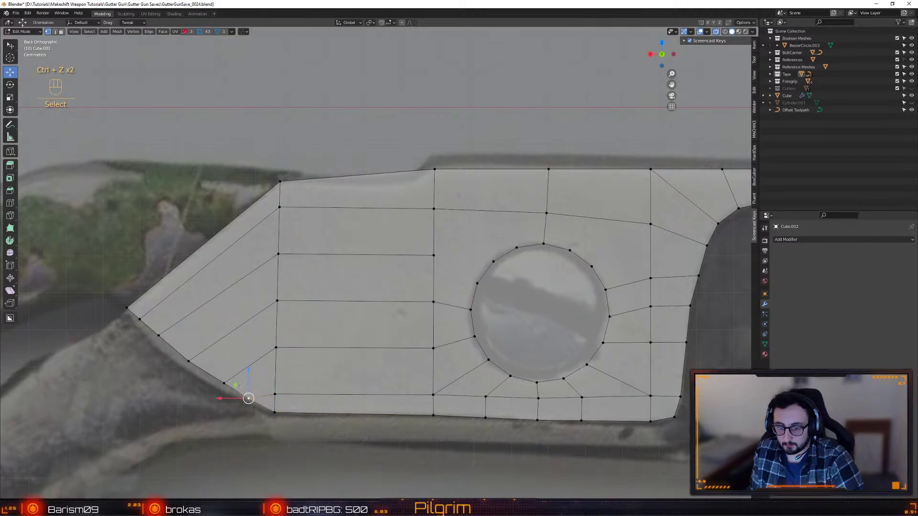
left_click(274, 413)
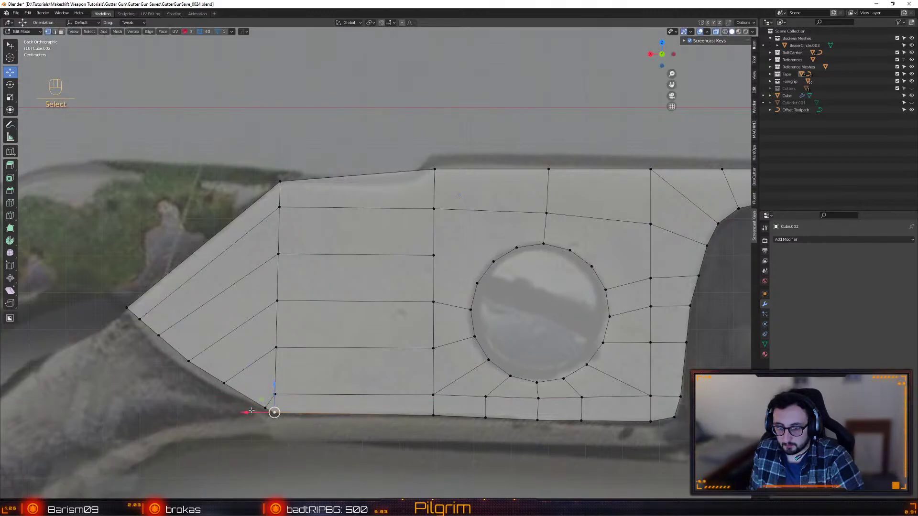
left_click(263, 408)
key("g")
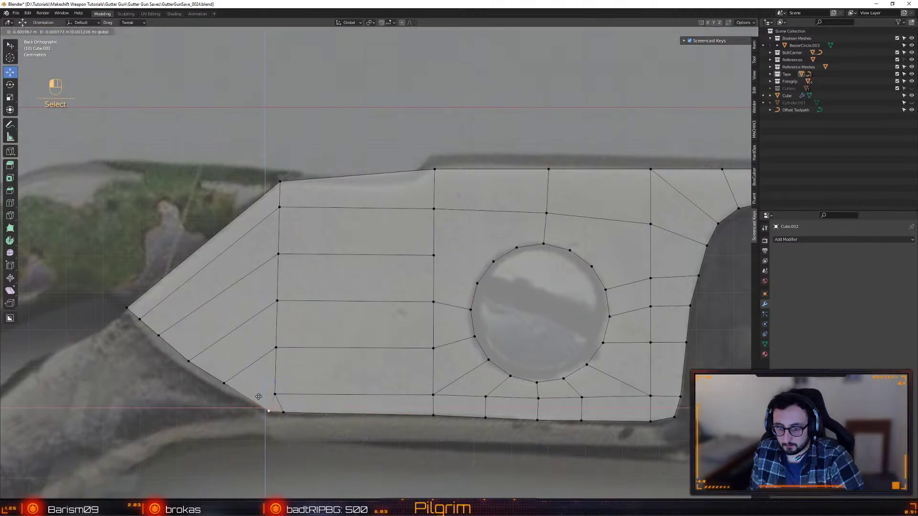
key("x")
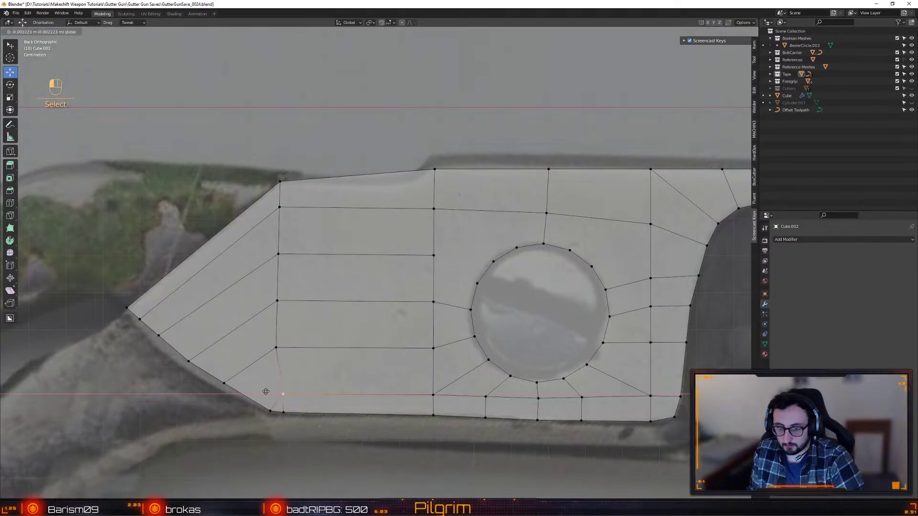
left_click(283, 394)
key("ctrl+z")
key("ctrl+z")
key("ctrl+z")
key("ctrl+z")
key("ctrl+z")
key("ctrl+z")
key("ctrl+z")
key("ctrl+z")
key("ctrl+z")
key("ctrl+z")
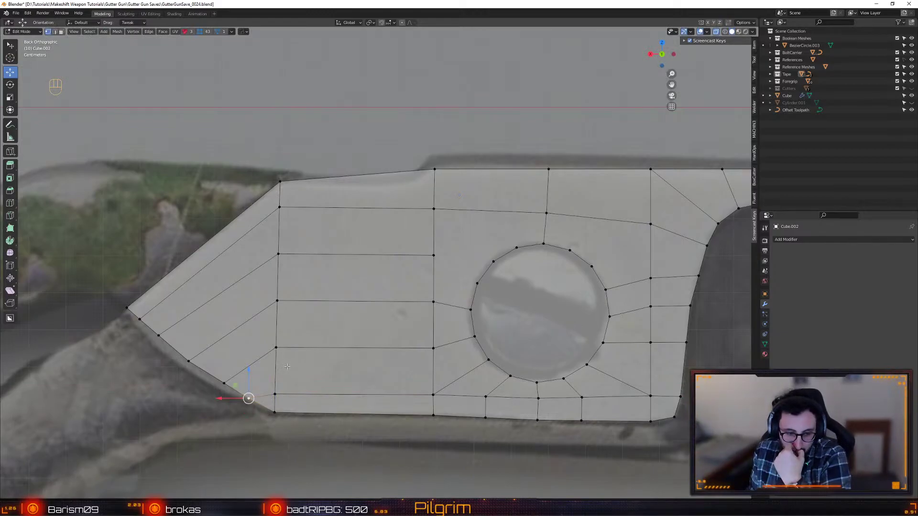
- Examine the whole scissors reference and the gun reference around the trigger and foregrip, returning to the pivot area
scroll(241, 372, "down", 8)
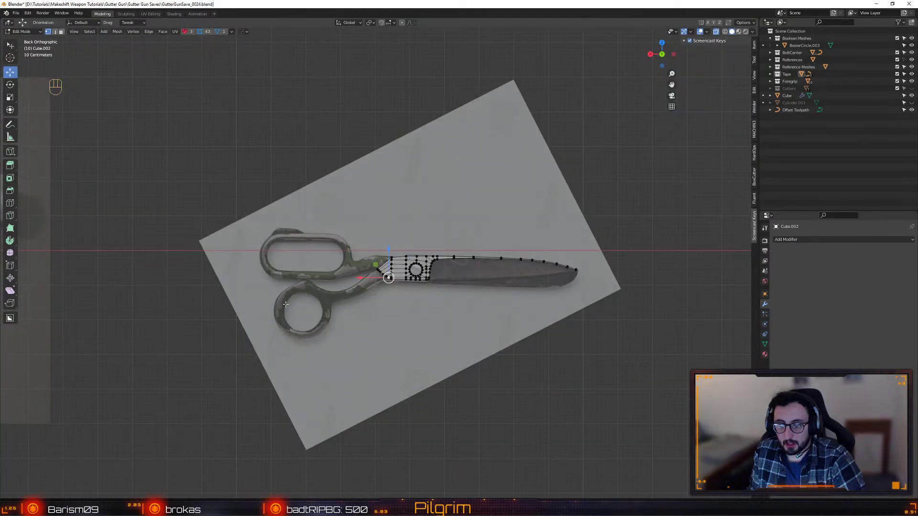
middle_click_drag(319, 306, 602, 299, "shift")
middle_click_drag(158, 303, 421, 305, "shift")
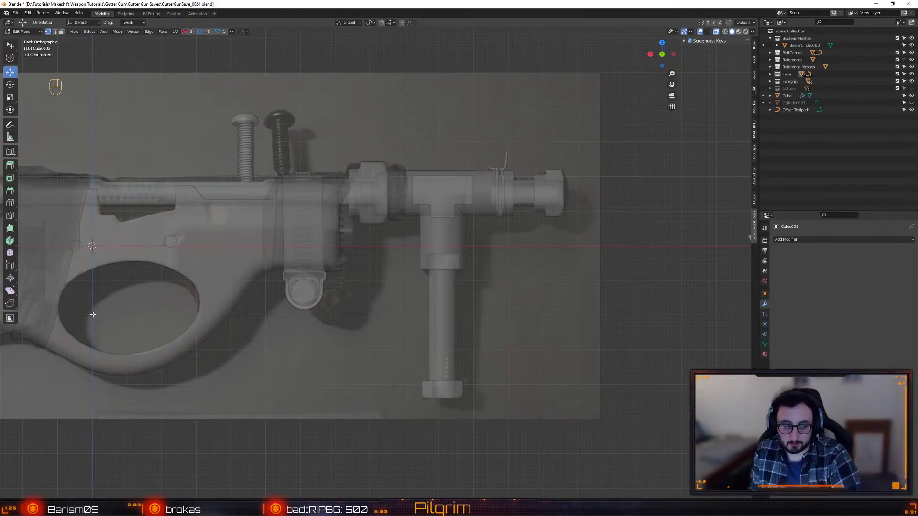
middle_click_drag(687, 222, 106, 204, "shift")
scroll(391, 231, "up", 8)
middle_click_drag(391, 231, 533, 316, "shift")
scroll(394, 359, "up", 3)
scroll(449, 230, "up", 2)
- Add a crosswise loop cut on the handle side, close to the edge column beside the pivot hole
key("shift+f")
left_click_drag(449, 225, 488, 224)
key("w")
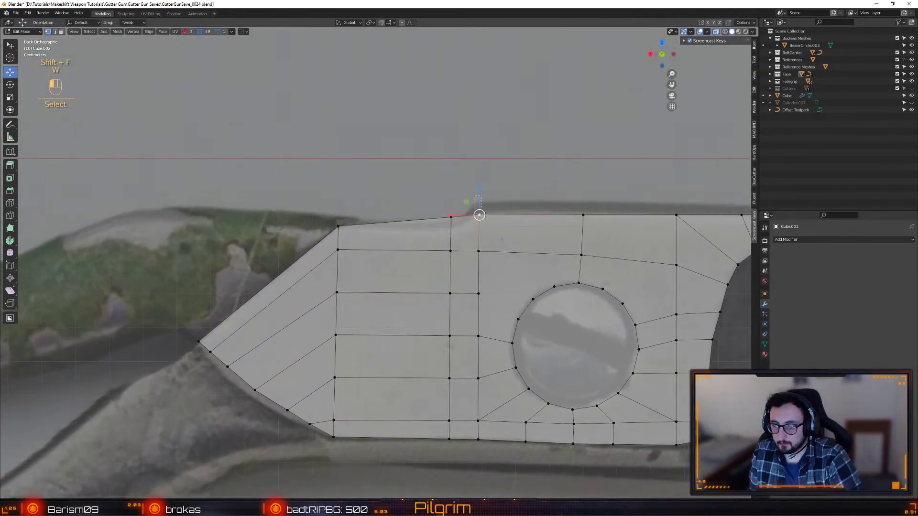
- Raise the upper outline vertices above the pivot hole slightly and shift the adjacent edge column closer to the hole
left_click_drag(481, 190, 592, 218)
key("ctrl+z")
left_click_drag(532, 188, 531, 184)
left_click_drag(459, 183, 496, 459)
left_click_drag(457, 332, 464, 332)
- Connect two upper handle-side rim vertices of the pivot hole to the neighbouring edge column and its upper corner
left_click(519, 319, "shift")
key("alt+d")
left_click(533, 299)
left_click(486, 251, "shift")
key("alt+d")
- Add a crosswise cut above the pivot hole on the handle side and connect its inner vertex to the rim
key("shift+f")
left_click(540, 238)
left_click(554, 287)
left_click(534, 253, "shift")
key("w")
key("alt+d")
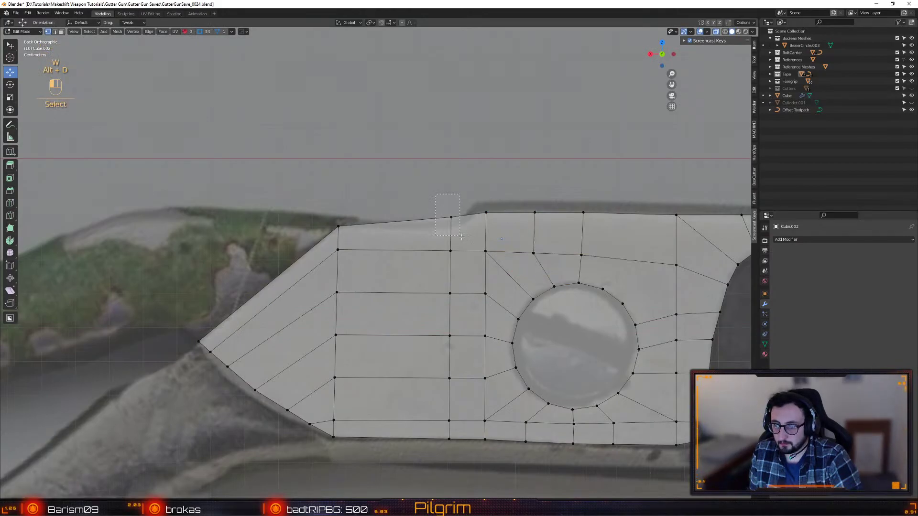
- Lower the upper vertex of the new handle-side cut and shift its column toward the hole to match the photo's notch
left_click_drag(450, 215, 451, 202)
left_click_drag(410, 173, 461, 498)
left_click_drag(424, 334, 433, 333)
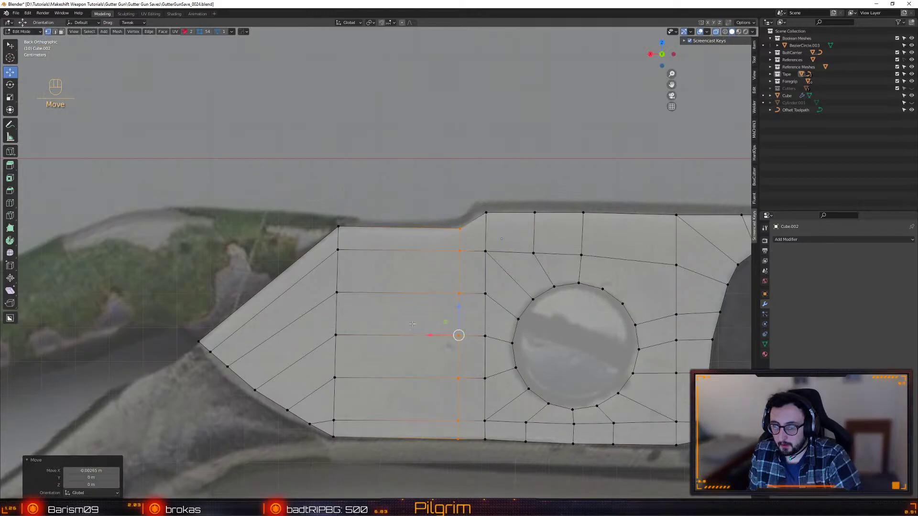
- Nudge the outline vertex beside the pointed handle-side tip along the X axis
middle_click_drag(330, 271, 349, 269)
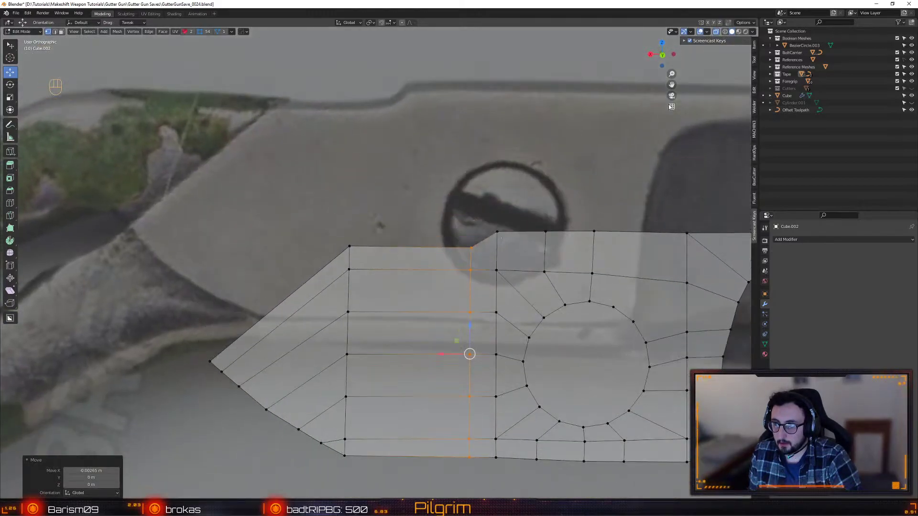
left_click(662, 55)
middle_click_drag(321, 286, 384, 343, "alt")
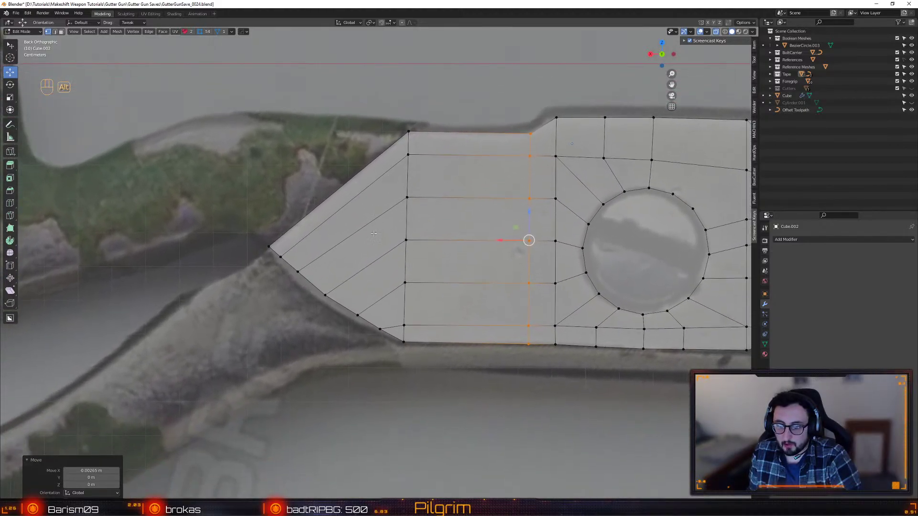
left_click_drag(270, 248, 269, 243)
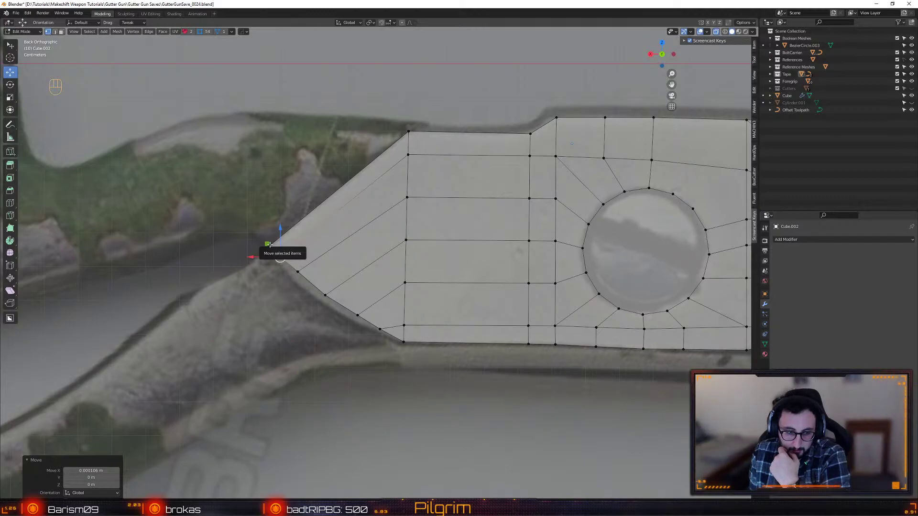
- Dissolve the short edge linking the slanted outline to the inner vertex above the lower handle-side corner
left_click(378, 326)
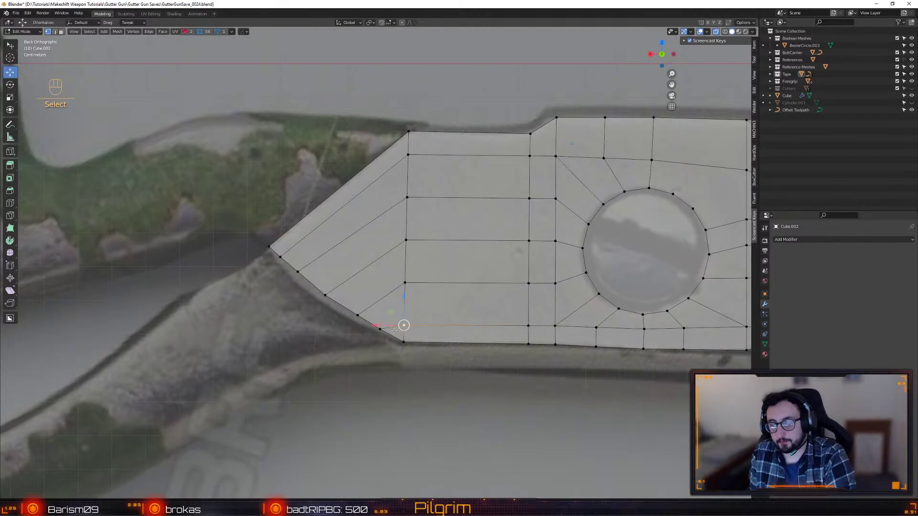
key("2")
left_click(392, 329)
key("ctrl+BackSpace")
- Raise the inner vertex above the lower handle-side corner by about 0.0006 m
key("1")
middle_click_drag(404, 324, 387, 337, "shift")
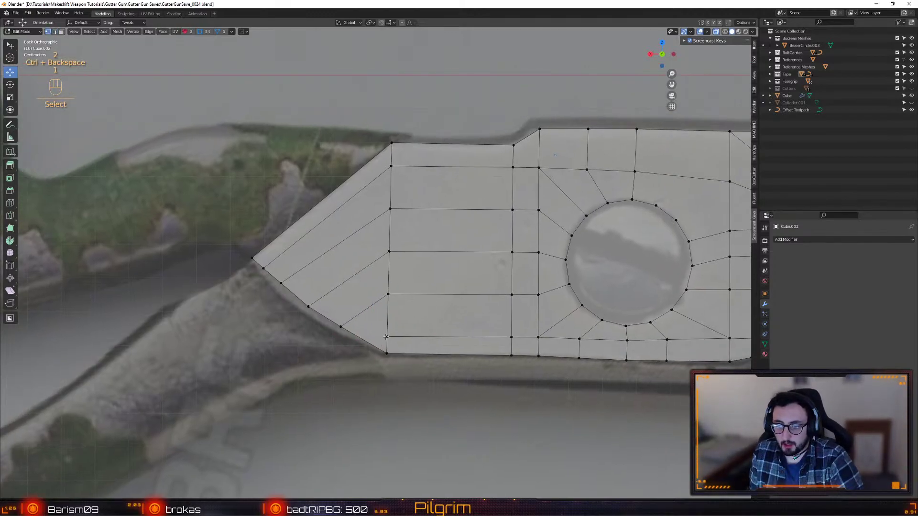
left_click(386, 336)
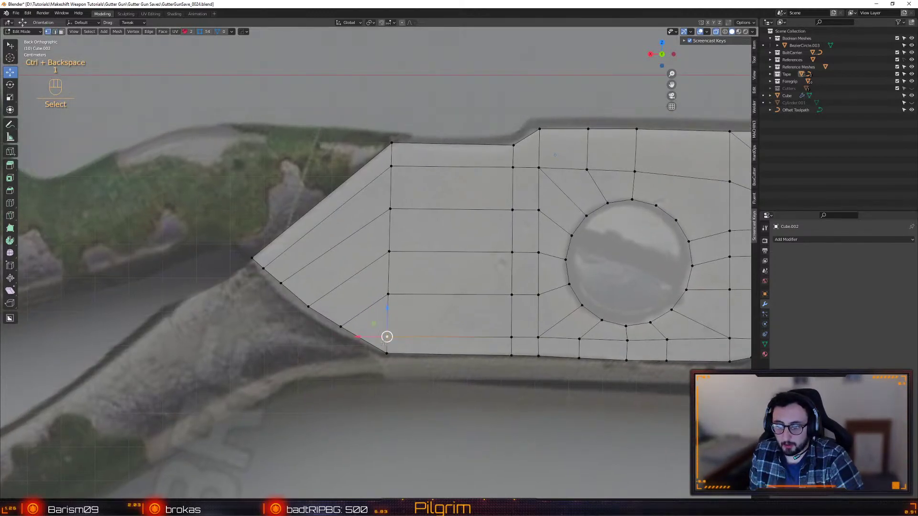
left_click_drag(386, 310, 387, 309)
key("shift+f")
key("w")
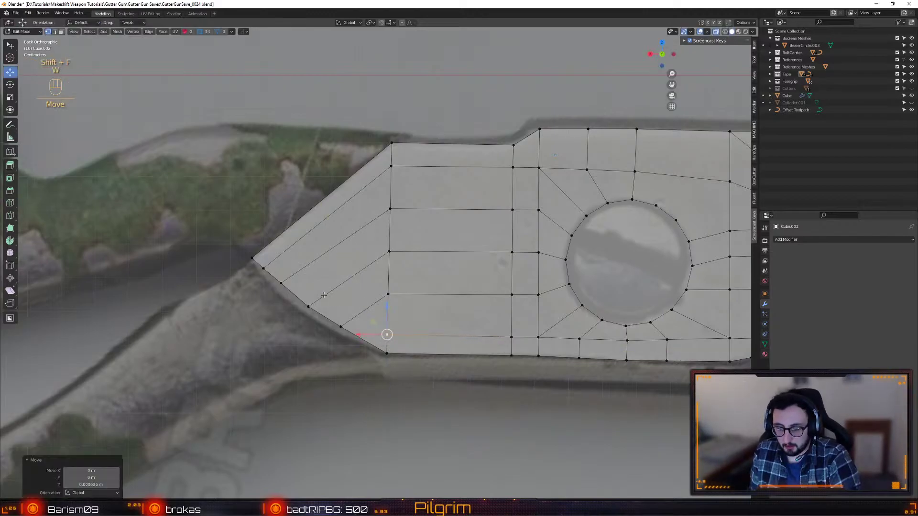
- Knife a cut parallel to the slanted lower outline, from the inner vertex above the lower handle-side corner to the upper outline beside the tip
key("k")
left_click(387, 334)
left_click(354, 318)
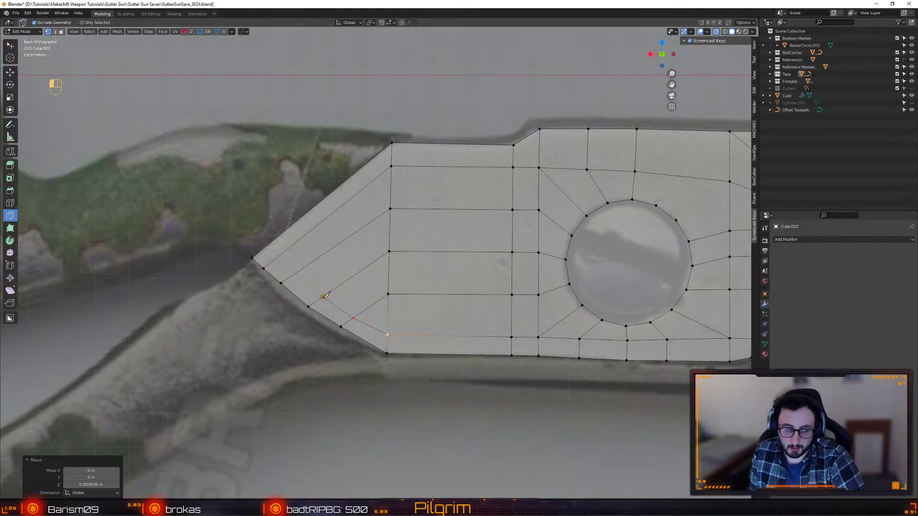
left_click(292, 276)
left_click(273, 261)
left_click(262, 250)
key("Return")
key("w")
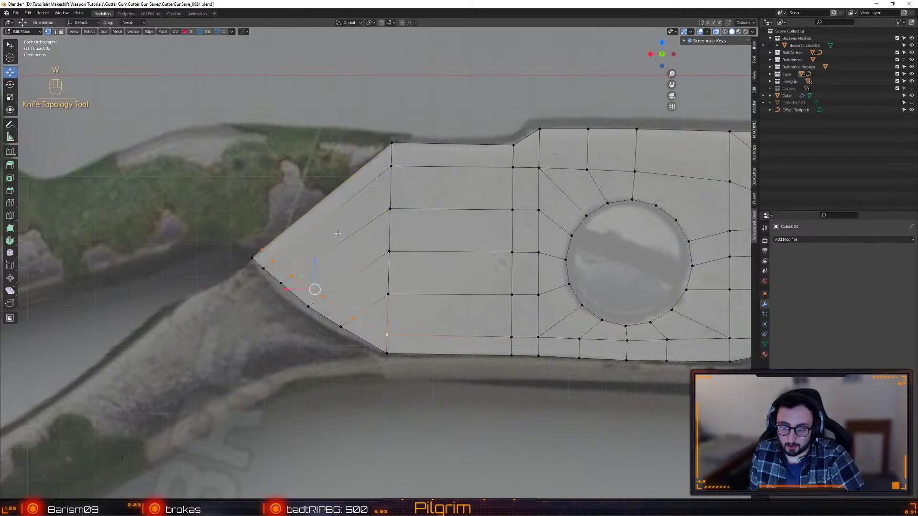
- Add a loop cut across the new slanted strip near the lower handle-side corner and nudge the adjacent inner strip vertex
left_click(353, 318)
left_click_drag(338, 303, 340, 303)
key("shift+f")
left_click(364, 333)
key("w")
left_click(355, 327)
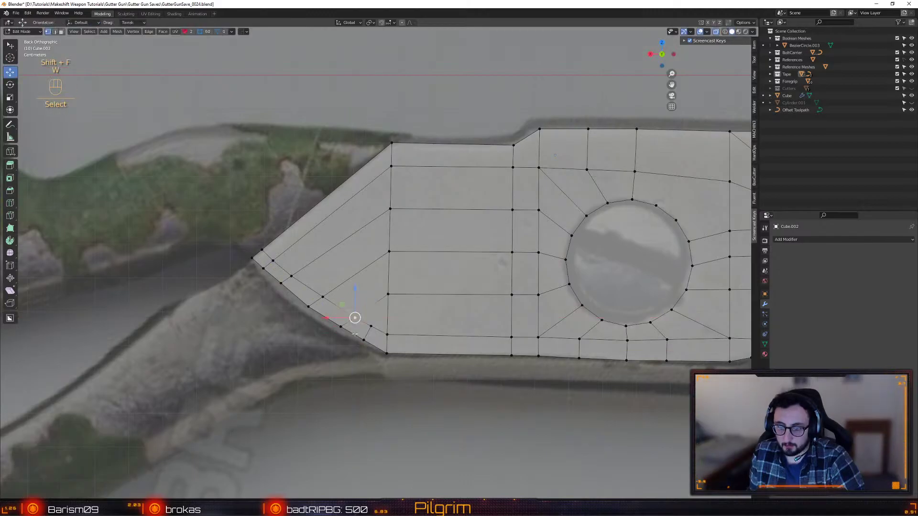
left_click_drag(358, 318, 356, 317)
- Connect the pivot hole's upper blade-side vertex to the inner vertex where the upper row meets the column beside the hole
middle_click_drag(423, 318, 222, 383, "alt")
left_click(478, 284, "alt")
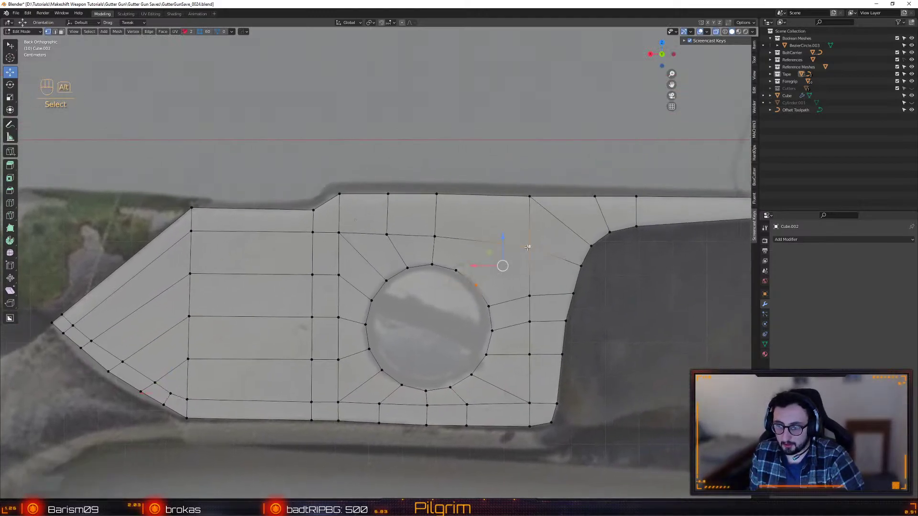
key("alt+d")
left_click(527, 247)
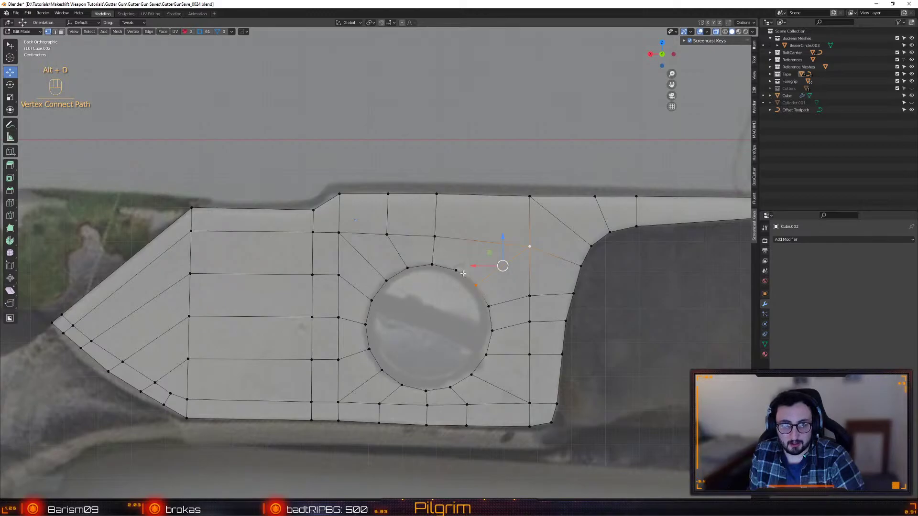
- Add a loop cut through the strip above the hole's blade side and connect its inner vertex to the nearest hole vertex
key("shift+f")
left_click(471, 253)
key("w")
left_click(481, 244)
left_click(456, 270, "shift")
key("alt+d")
mouse_move(408, 289)
middle_mouse_down("alt")
mouse_move(471, 321)
mouse_move(414, 290)
middle_mouse_up("alt")
scroll(414, 289, "up", 1)
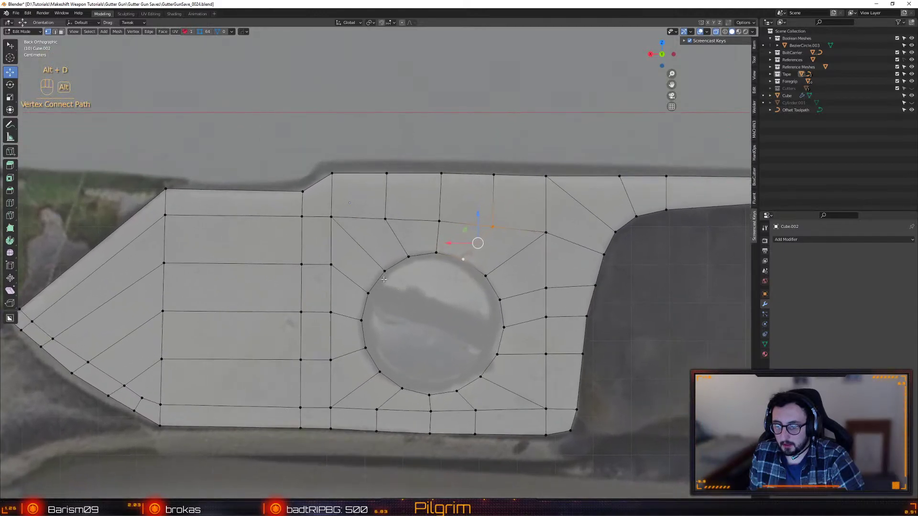
- Add a loop cut in the faces surrounding the pivot hole and reshape it with the Circle operation
key("shift+f")
left_click(373, 258)
key("w")
key("shift+Tab")
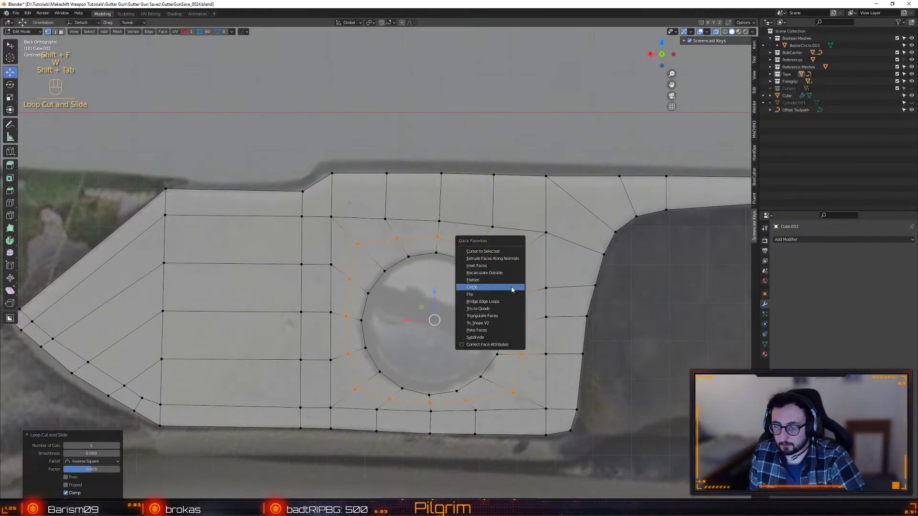
left_click(512, 287)
- Scale the new edge ring around the pivot hole and position it concentrically with the hole's edge
key("r")
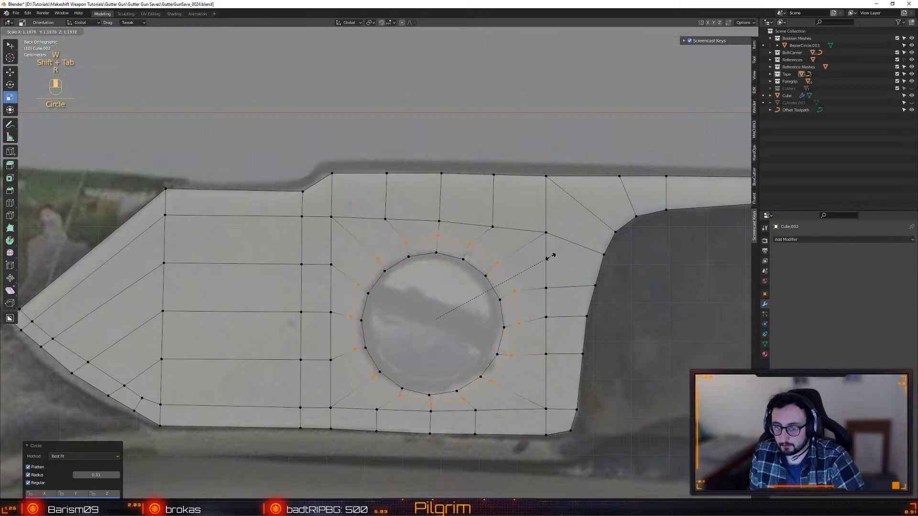
middle_click_drag(551, 257, 554, 255)
key("w")
middle_click_drag(419, 307, 417, 308)
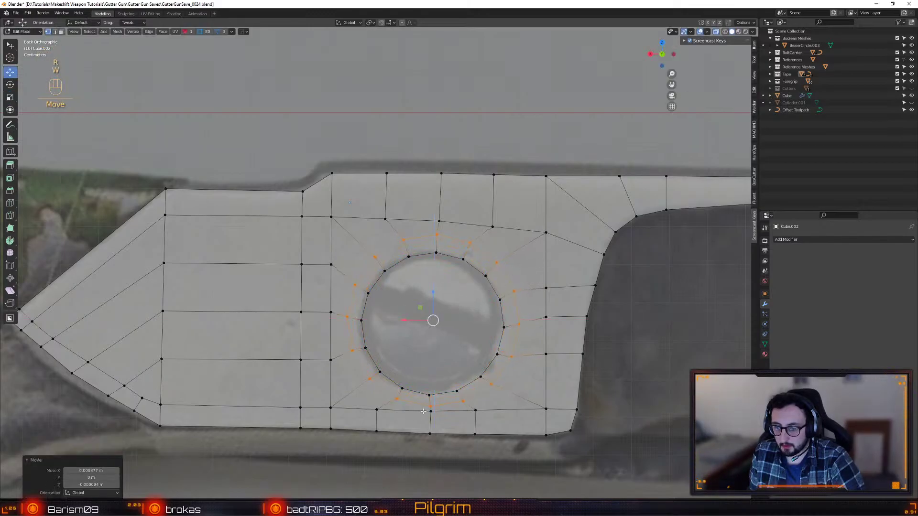
key("r")
left_click(518, 261)
key("w")
left_click_drag(419, 309, 421, 312)
- Extrude the pivot hole's circular face along the Y axis and delete the extruded cap face
key("3")
left_click(422, 314)
middle_click_drag(422, 314, 371, 348)
key("ctrl+e")
left_click_drag(252, 417, 277, 407)
key("w")
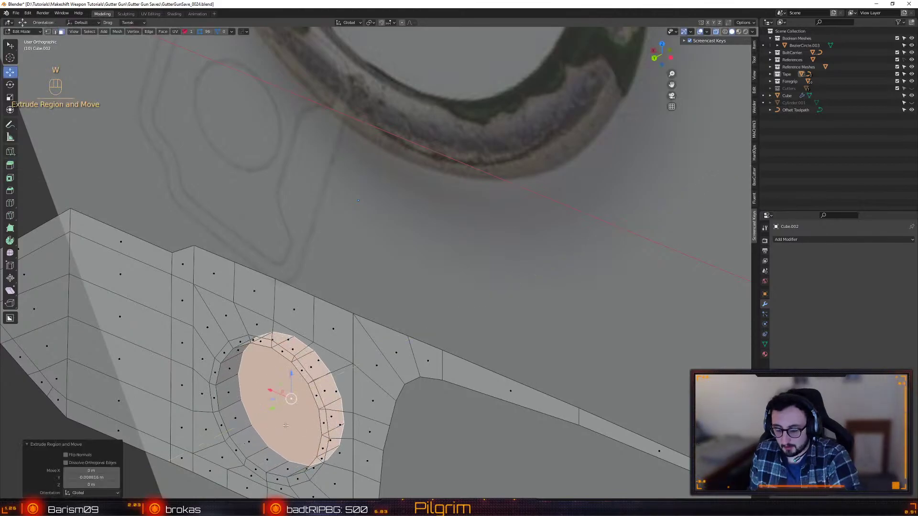
key("x")
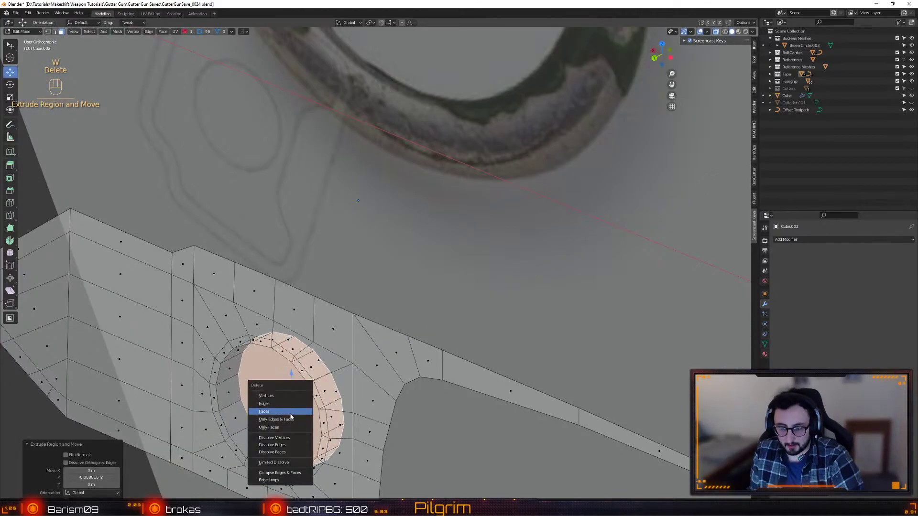
left_click(258, 413)
- Return to the back orthographic view and add a Subdivision modifier to the trigger blade in Object Mode
left_click_drag(663, 50, 661, 56)
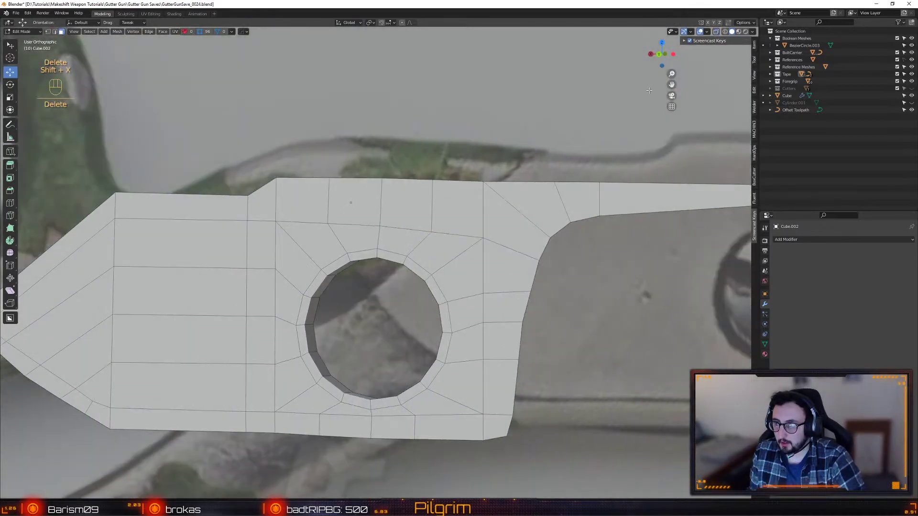
left_click(661, 56)
left_click(672, 107)
key("shift+x")
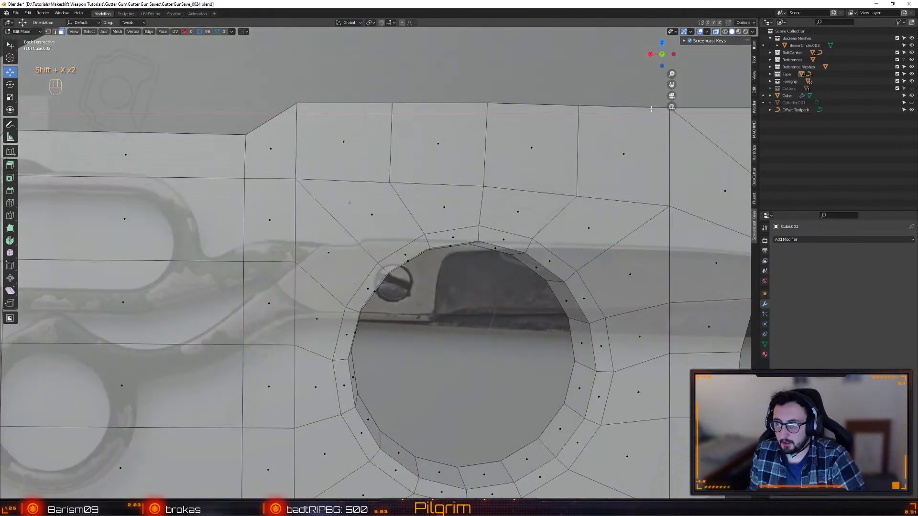
left_click(672, 109)
scroll(632, 192, "down", 1)
key("4")
middle_click_drag(563, 272, 525, 273, "shift")
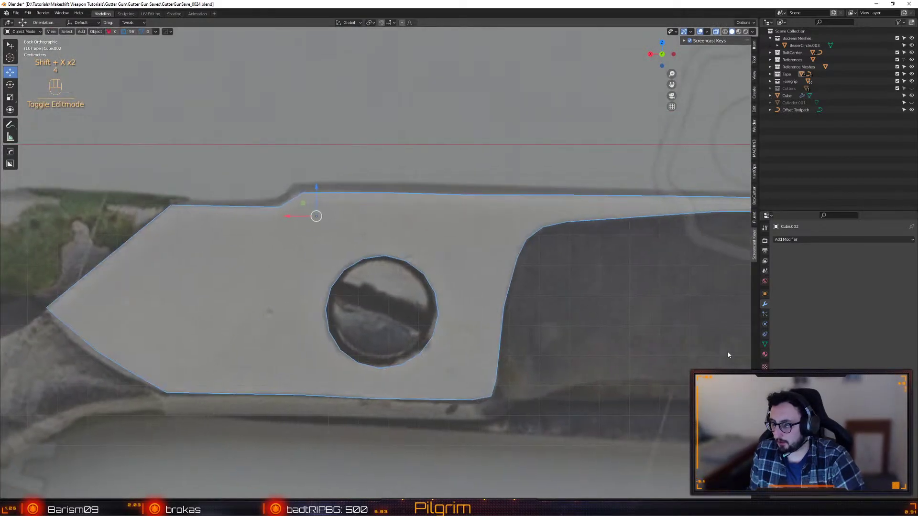
key("shift+x")
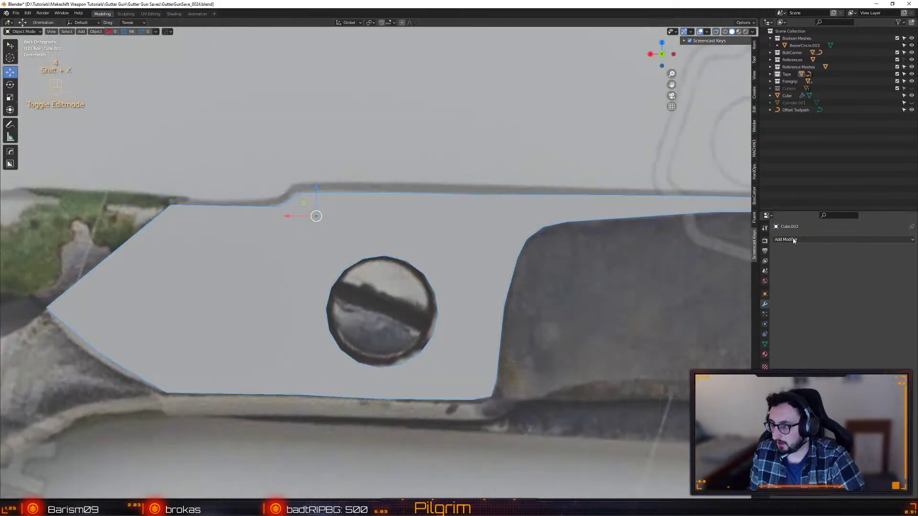
left_click(813, 239)
left_click(789, 363)
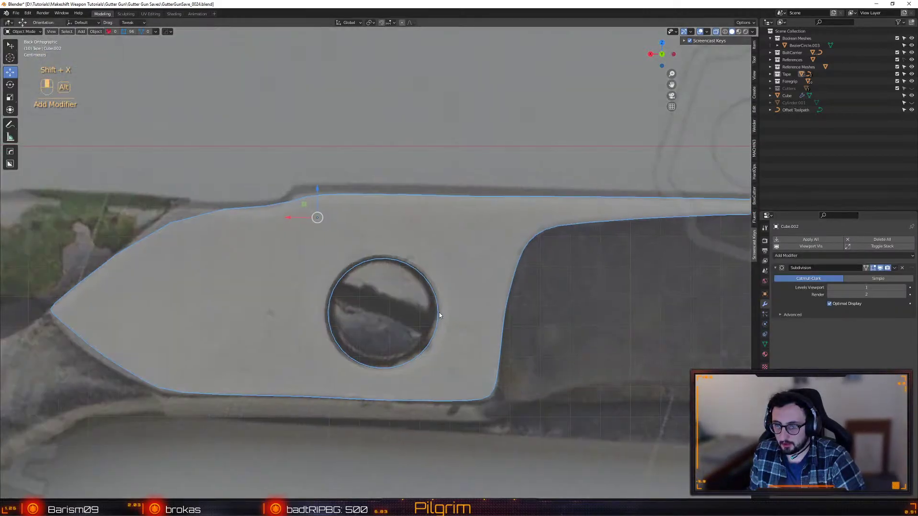
- Set the Subdivision modifier's viewport levels to 3 and raise its render levels
middle_click_drag(438, 312, 355, 293, "shift")
key("Tab")
key("1")
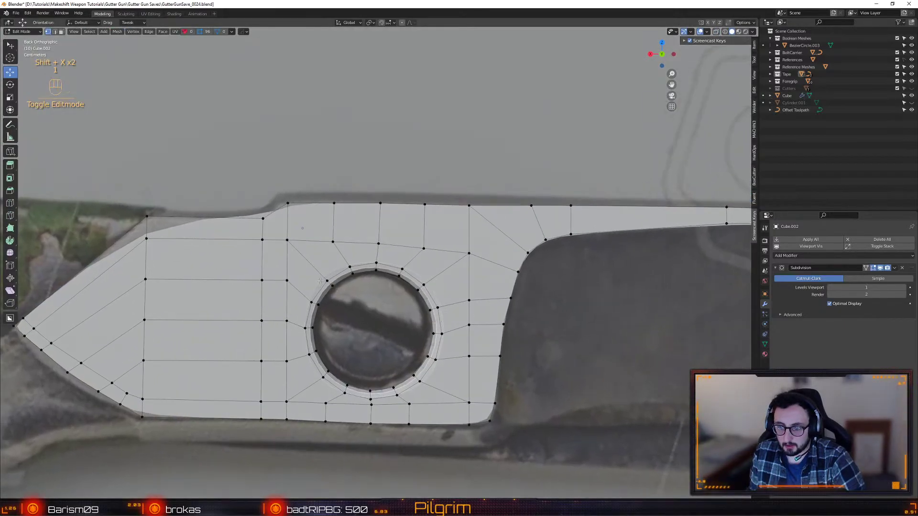
key("shift+f")
middle_click_drag(345, 264, 367, 285)
key("w")
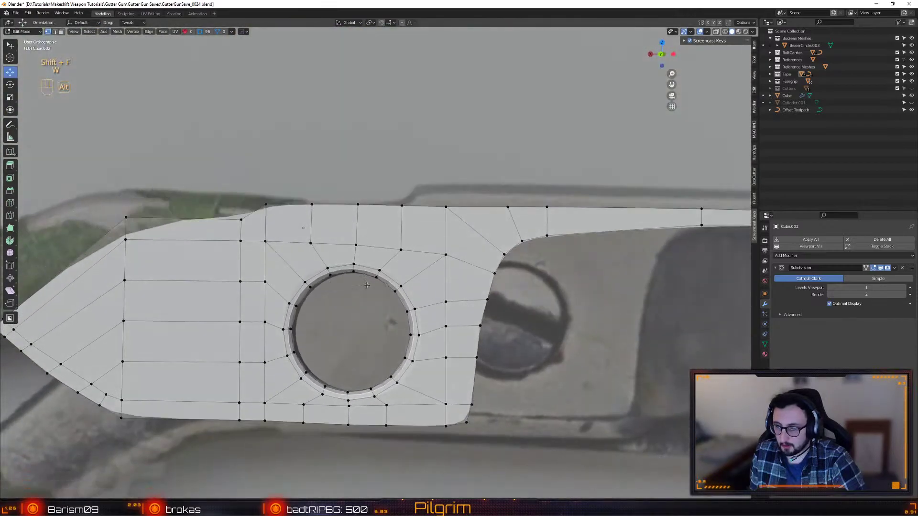
left_click_drag(877, 292, 861, 293)
left_click(830, 295)
left_click(903, 288)
left_click(904, 288)
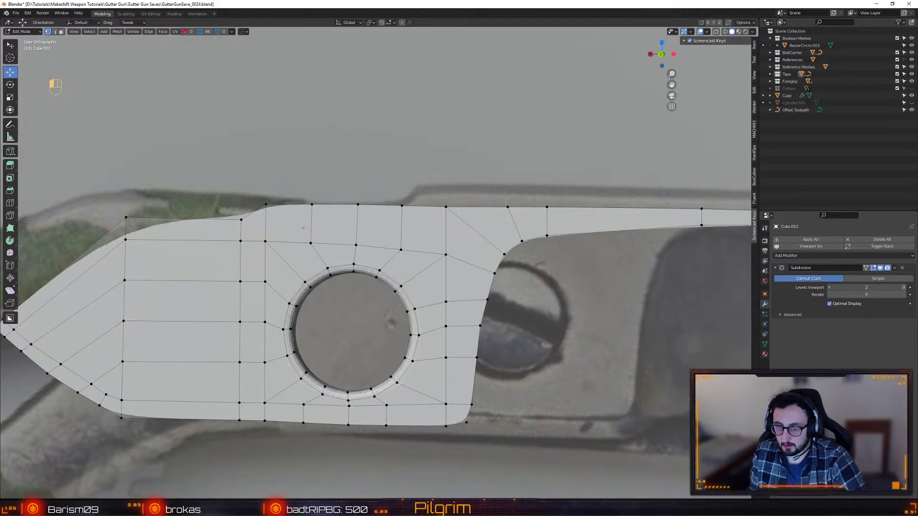
- Apply Shade Smooth to the trigger blade in Object Mode
key("shift+Tab")
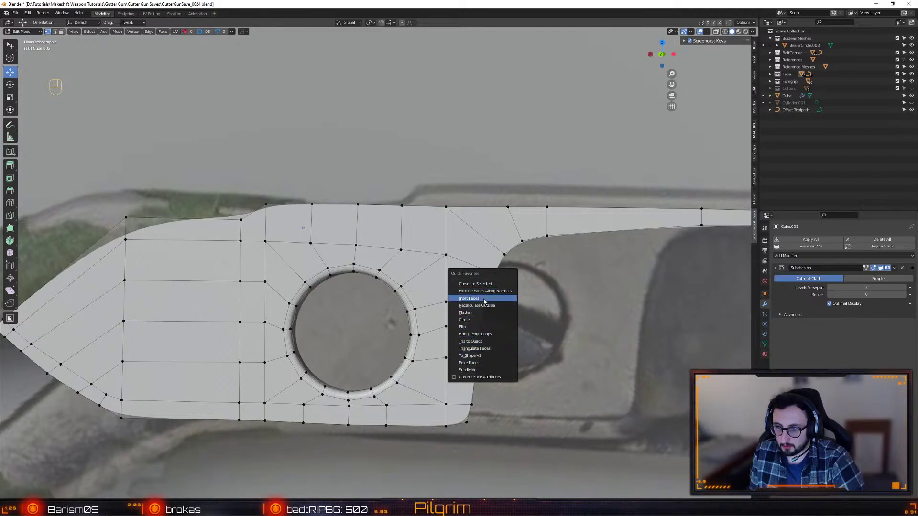
key("Tab")
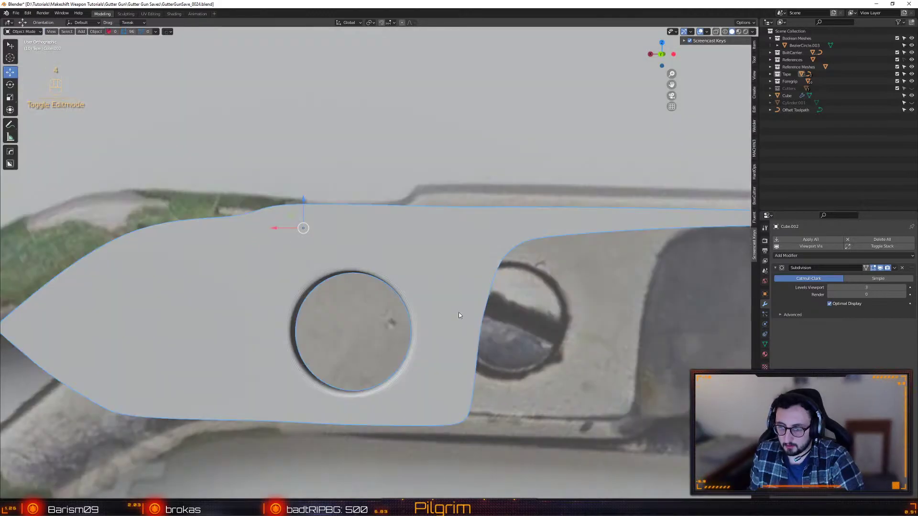
key("q")
left_click(450, 240)
middle_click_drag(403, 268, 485, 269, "shift")
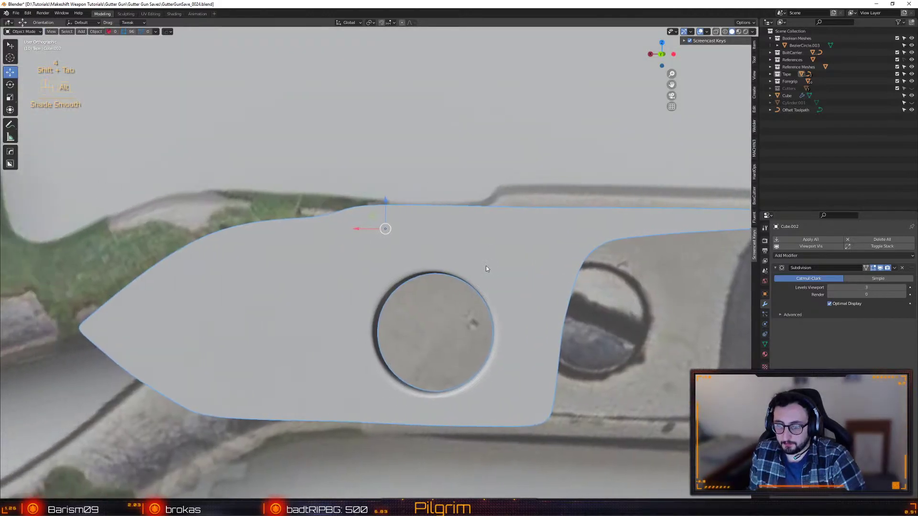
- Align the inner row of vertices above the pivot hole on the Z axis
key("Tab")
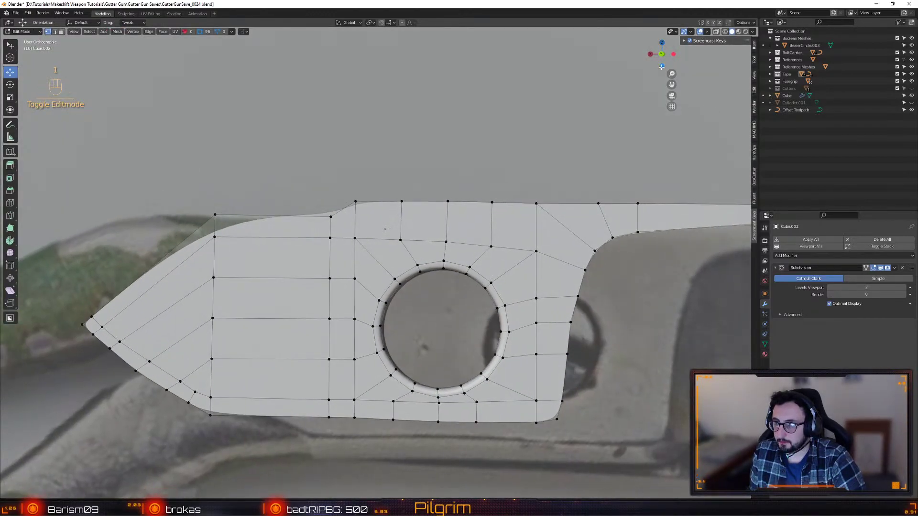
left_click(661, 54)
left_click(672, 107)
left_click(672, 107)
middle_click_drag(509, 268, 471, 256, "alt")
scroll(501, 267, "up", 1)
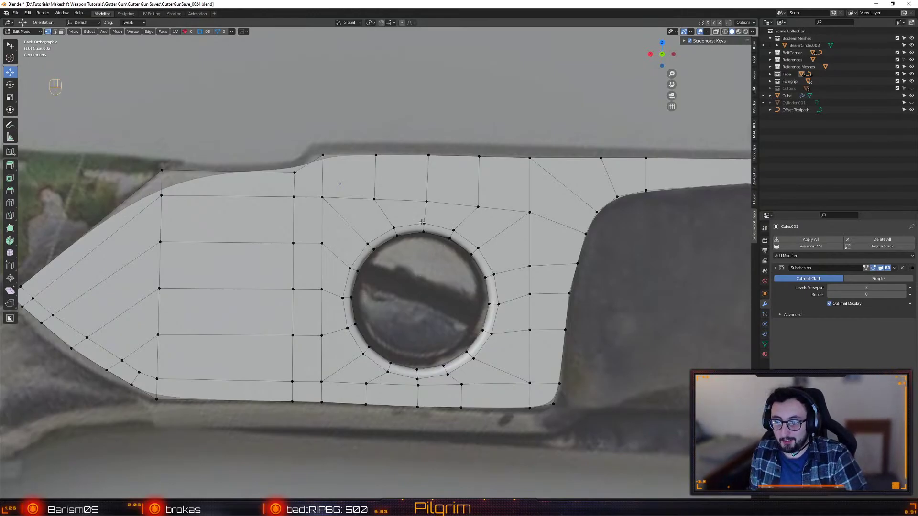
left_click_drag(557, 216, 550, 214)
key("alt+x")
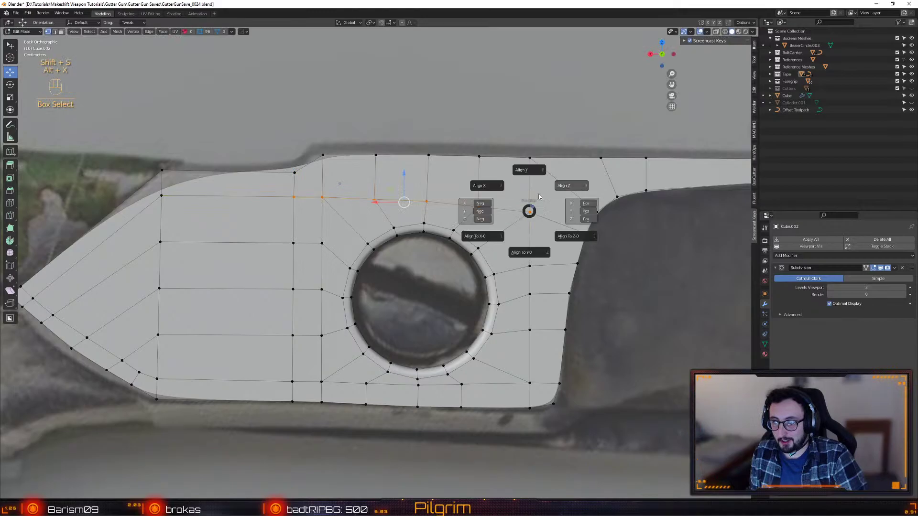
left_click(569, 189)
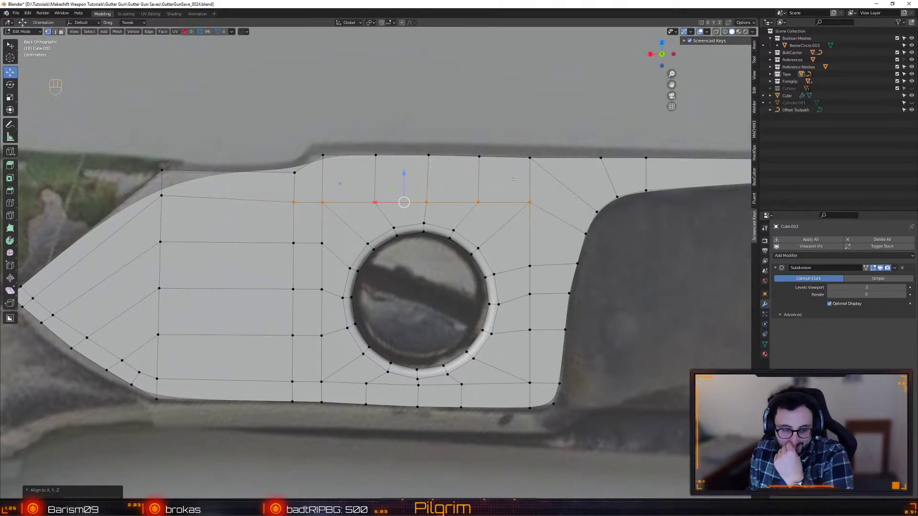
- Add a vertical loop cut close to the notch's upper corner on its handle side
key("shift+x")
key("shift+x")
key("shift+x")
middle_click_drag(302, 176, 422, 197, "shift")
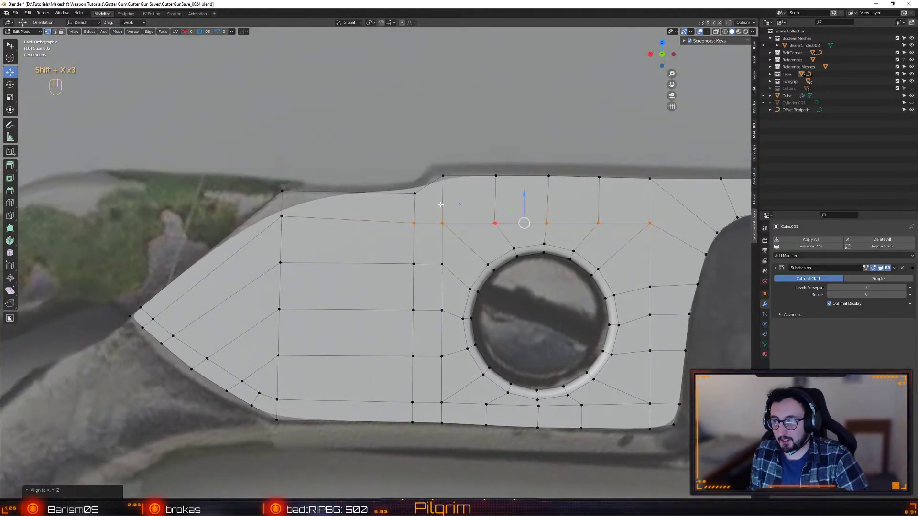
key("shift+f")
left_click_drag(433, 185, 441, 176)
key("w")
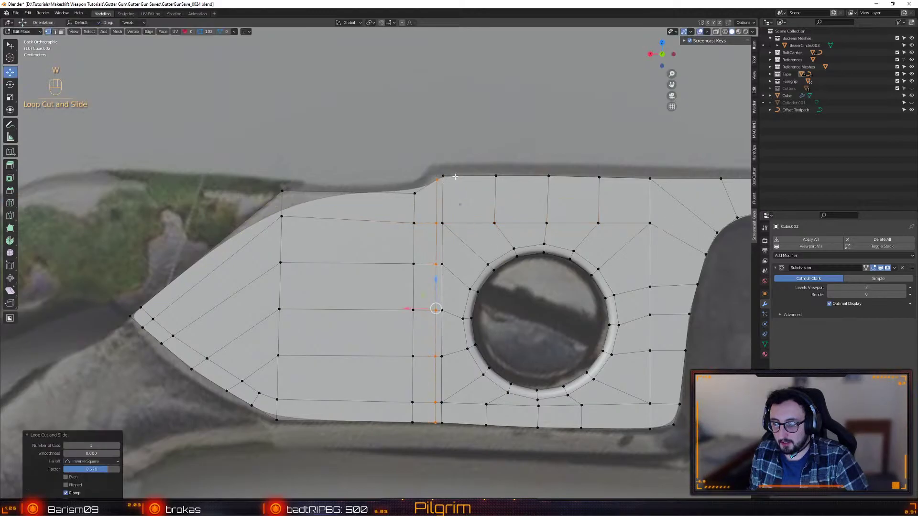
- Knife a vertical cut through the blade just on the hole side of the notch's upper corner
key("k")
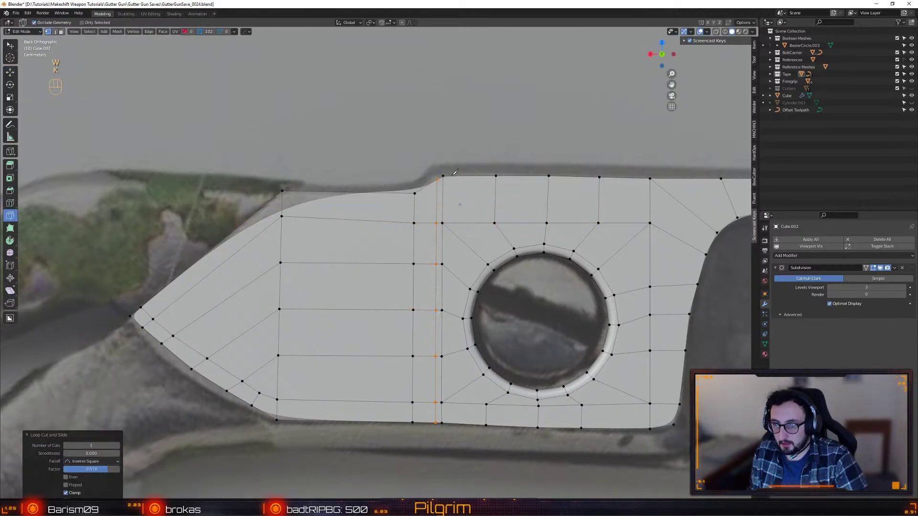
left_click_drag(451, 176, 452, 424)
key("w")
- Merge the knife cut's stray vertices into the neighbouring upper and lower inner-row vertices using merge At Last
left_click(451, 232)
left_click(451, 223, "shift")
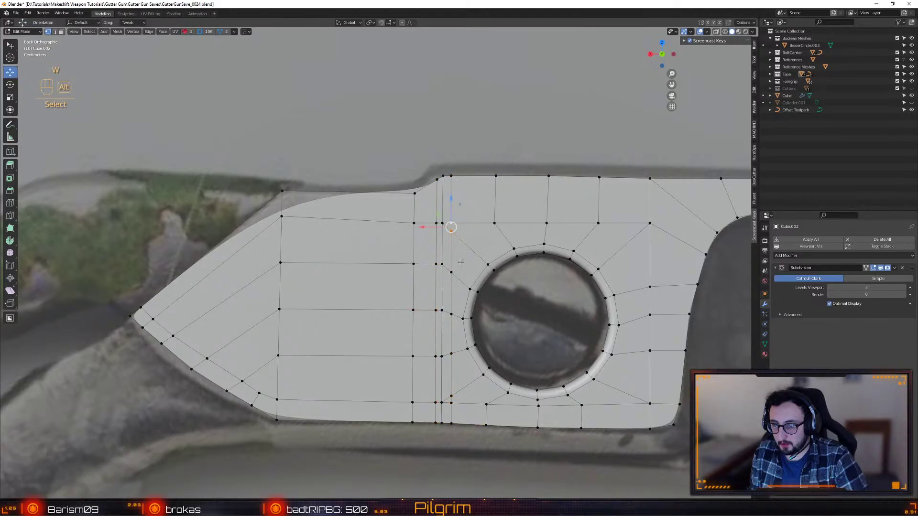
key("alt+g")
key("alt+f")
left_click(452, 395)
left_click(452, 404, "shift")
key("alt+f")
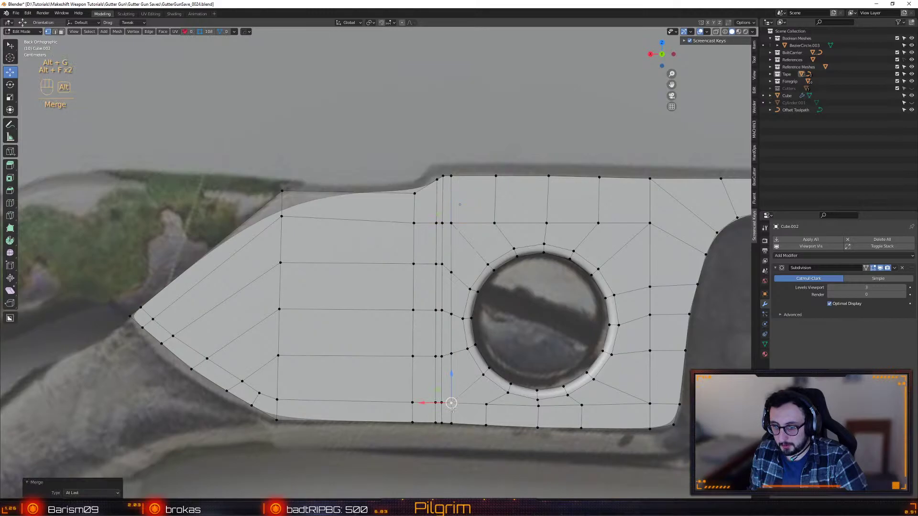
- Add a vertical loop cut on the handle side of the notch's lower corner and shift the three upper-corner columns about 0.002 m along X
key("shift+f")
left_click_drag(349, 193, 445, 192)
left_click(442, 178)
key("w")
left_click_drag(423, 120, 472, 442)
left_click_drag(420, 302, 406, 307)
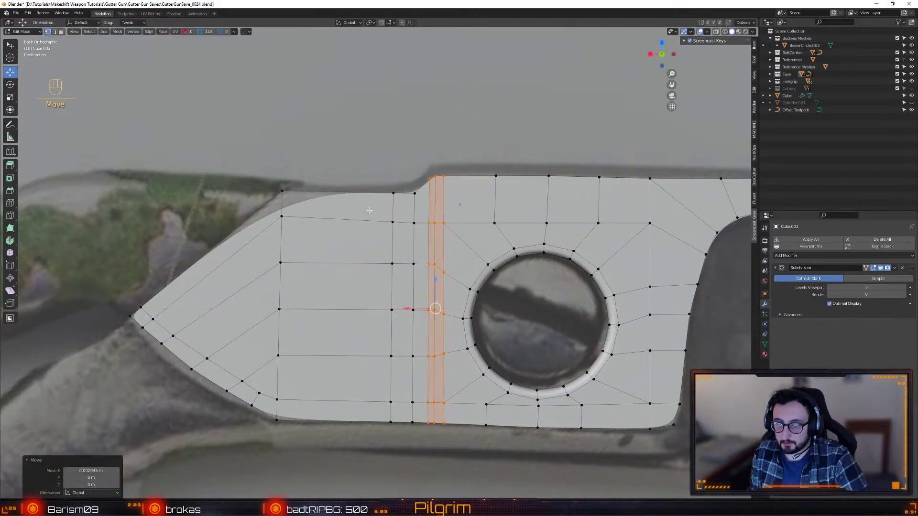
- Add a vertical loop cut close to the handle-side corner column, on the side facing the hole
key("shift+f")
left_click_drag(356, 196, 308, 198)
scroll(335, 192, "up", 3)
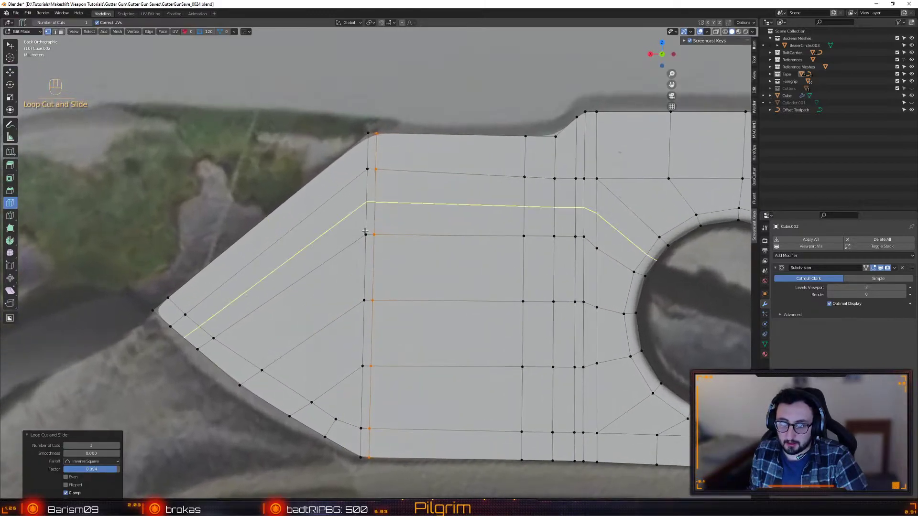
key("w")
middle_click_drag(357, 166, 391, 165, "shift")
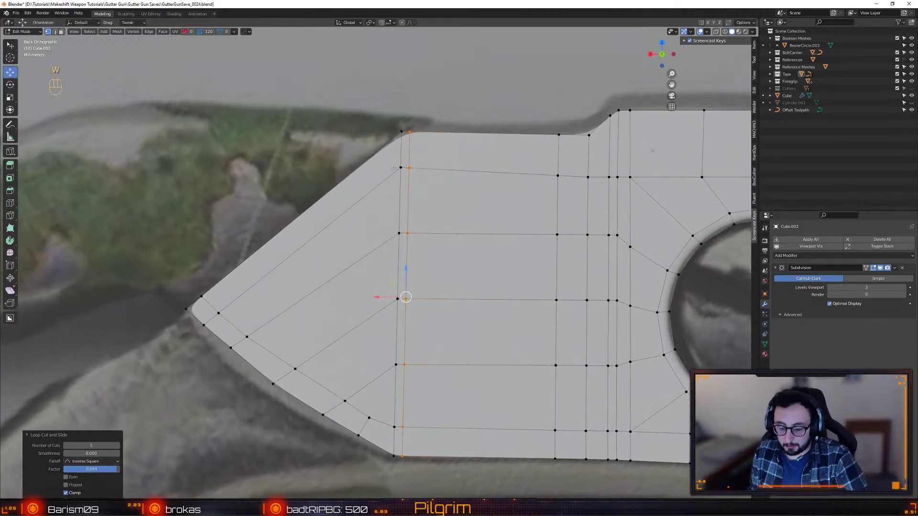
- Knife a vertical cut just on the tip side of the handle-side corner column, from the upper outline to the lower outline
key("k")
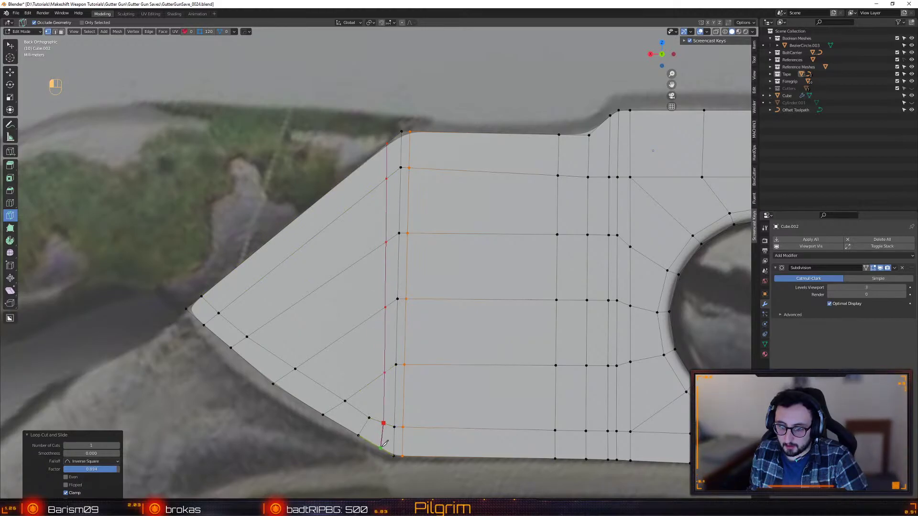
left_click(381, 448)
key("Return")
key("w")
- Slide the three inner-row vertices below the upper handle-side corner toward the outline and select the vertex pair beside the pointed tip
middle_click_drag(416, 215, 417, 235, "alt")
middle_click_drag(274, 359, 398, 290, "alt")
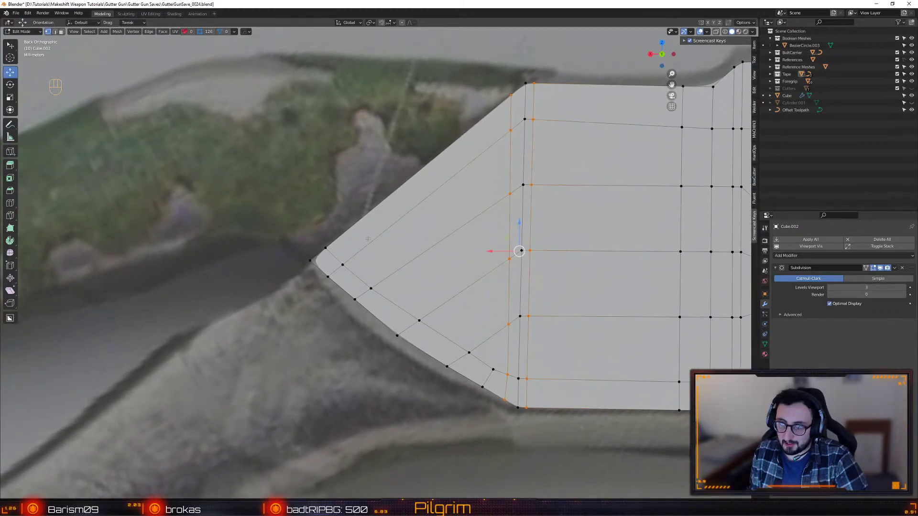
left_click(524, 119)
key("shift+s")
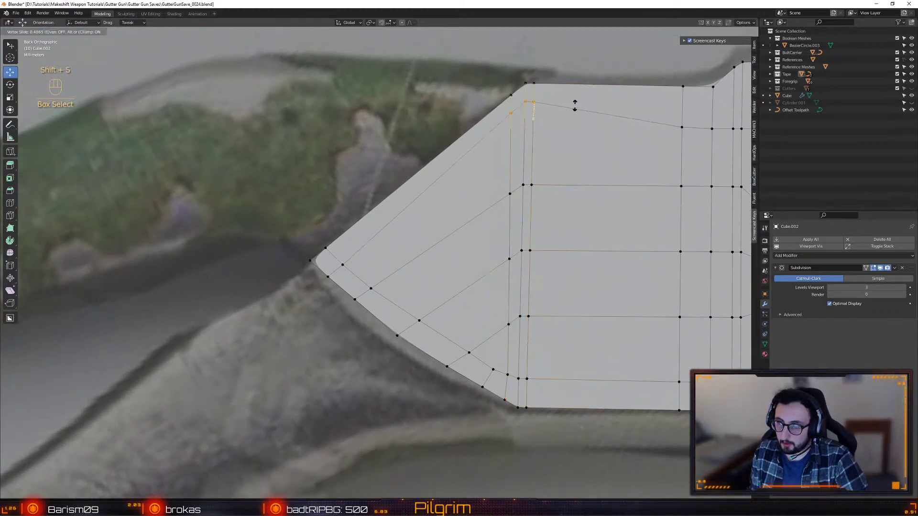
left_click(430, 233)
left_click(341, 265, "shift")
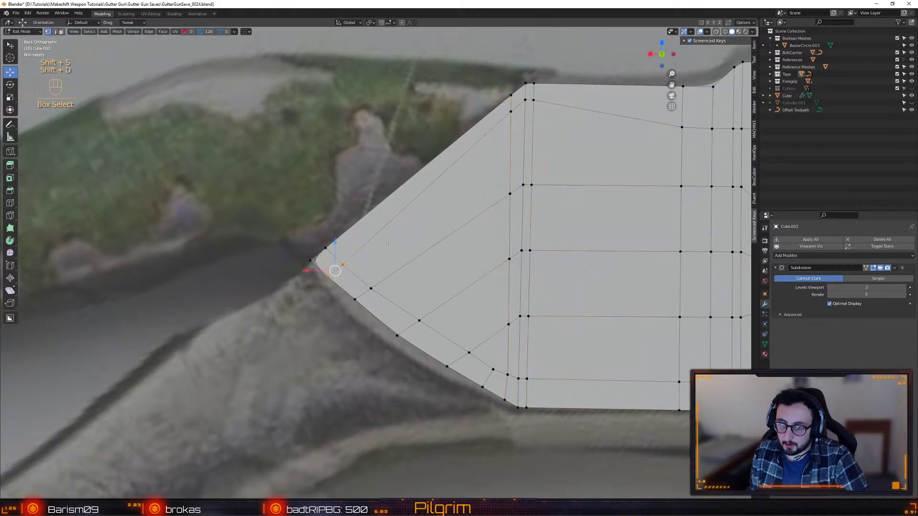
- Slide the inner support vertices at the pointed tip closer to the tip and the neighbouring inner vertices closer to the lower sloping outline
key("shift+s")
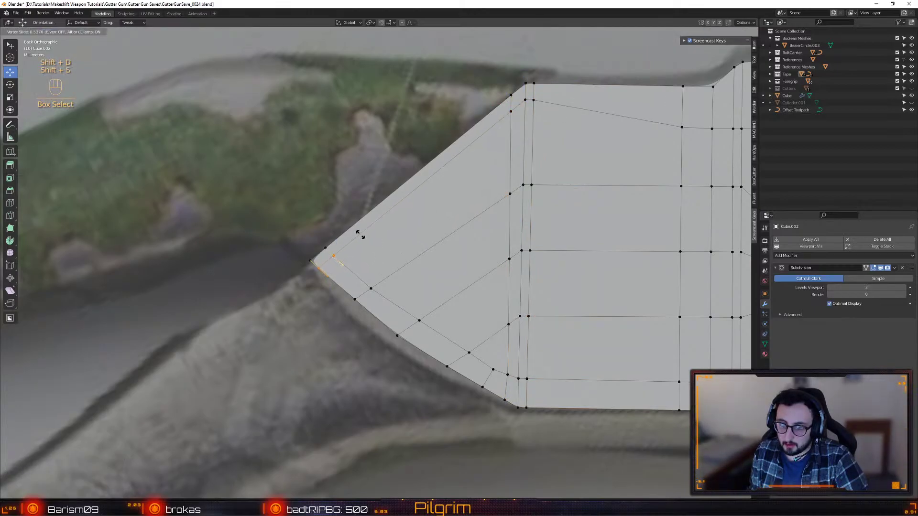
left_click(325, 234)
key("2")
key("shift+s")
left_click(320, 254)
key("shift+s")
left_click(395, 341)
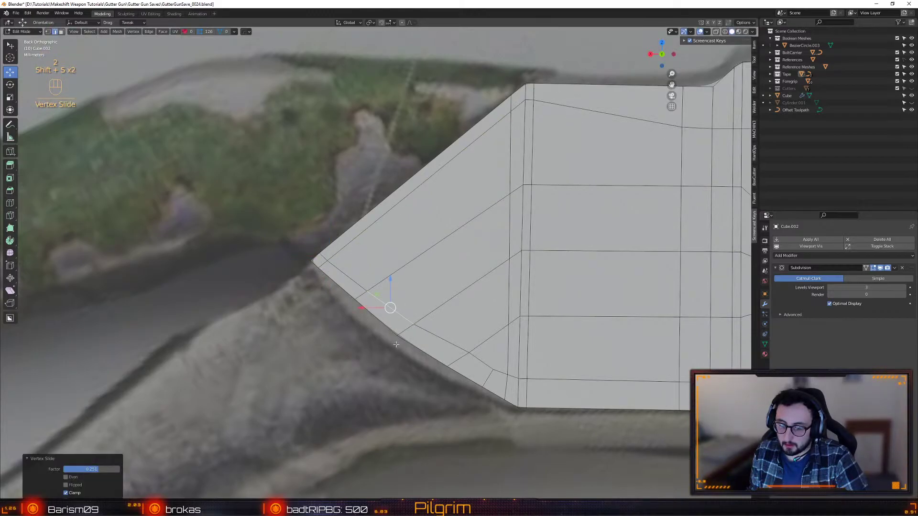
- Move two outline vertices along the lower sloping edge of the pointed end so the edge follows the reference
key("1")
key("shift+x")
left_click(382, 330, "shift")
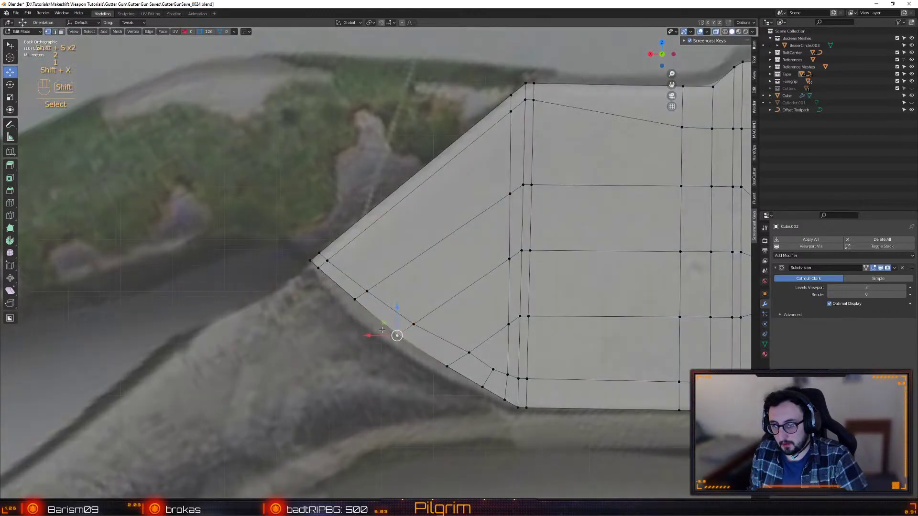
left_click_drag(367, 338, 369, 336)
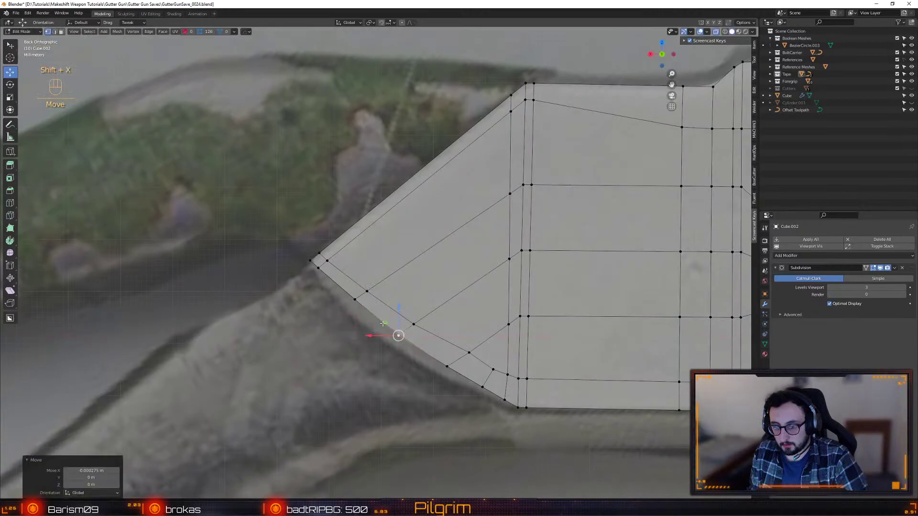
left_click_drag(440, 369, 442, 368)
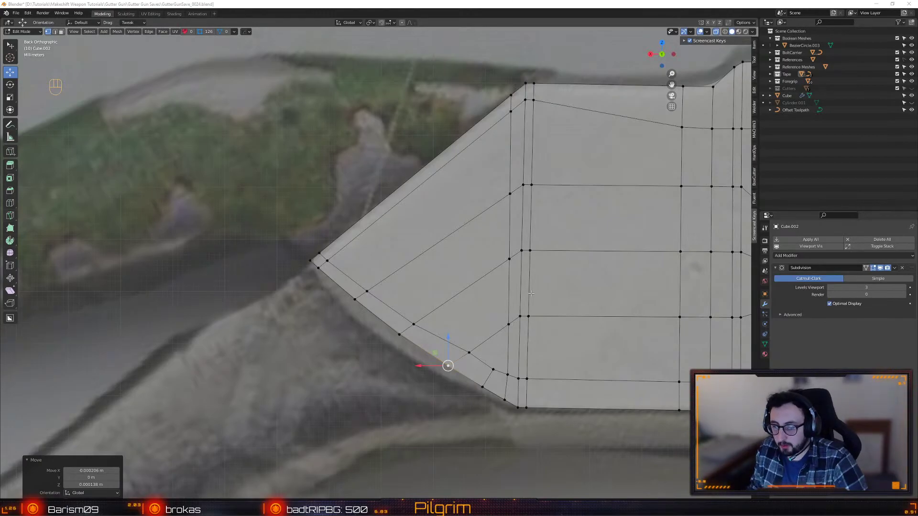
- Even out the lower slope by shifting its inner support vertex and sliding the outline vertex beside the bottom corner
left_click_drag(469, 353, 447, 340)
key("2")
key("1")
left_click(505, 399)
key("shift+s")
left_click(506, 400)
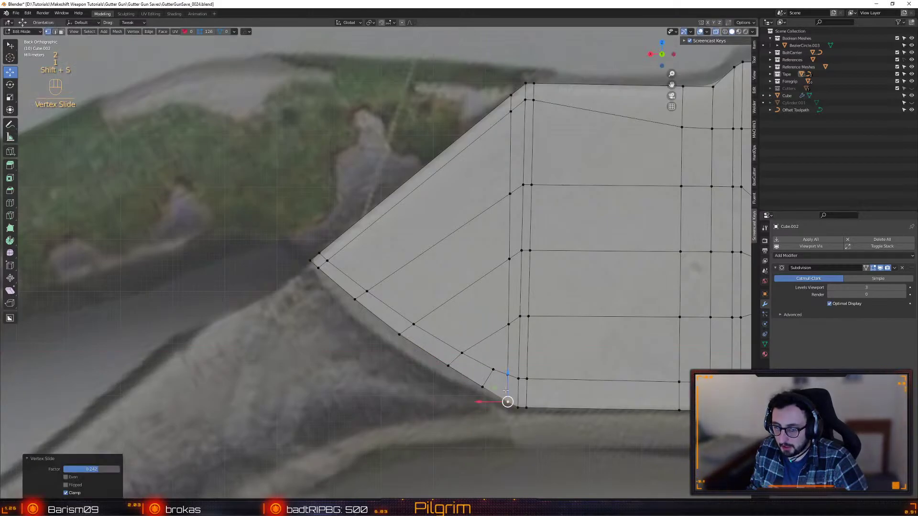
- Straighten the vertical edge loop at the base of the pointed end by aligning it along X
key("2")
left_click(510, 174, "alt")
key("alt+x")
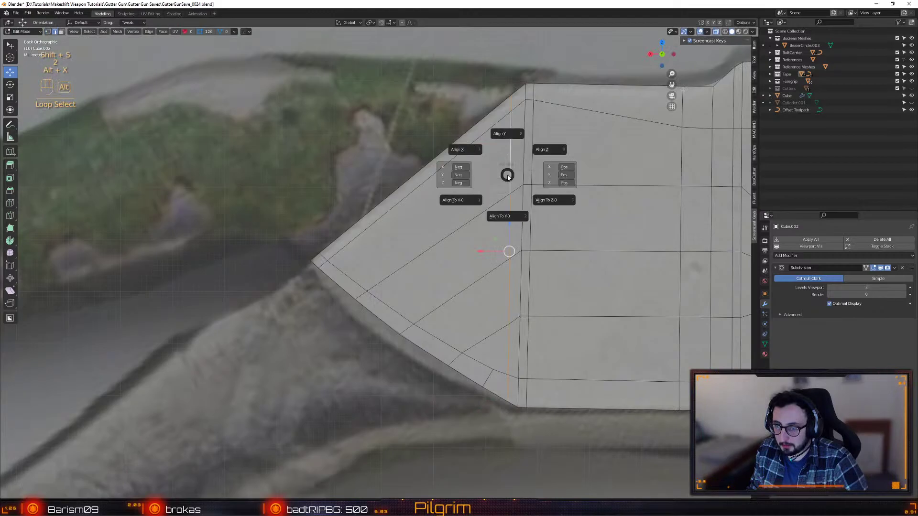
left_click(475, 154)
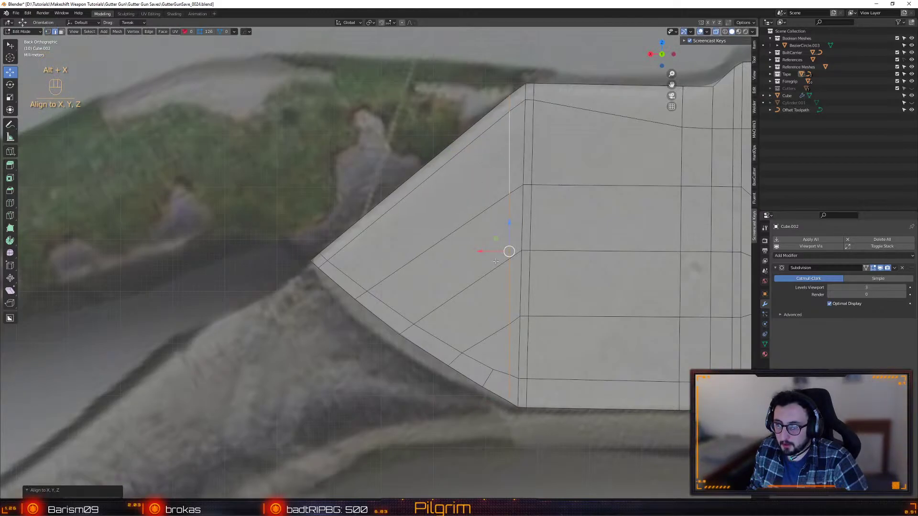
- Adjust the end vertices of the straightened loop vertically at the lower and upper outline
key("1")
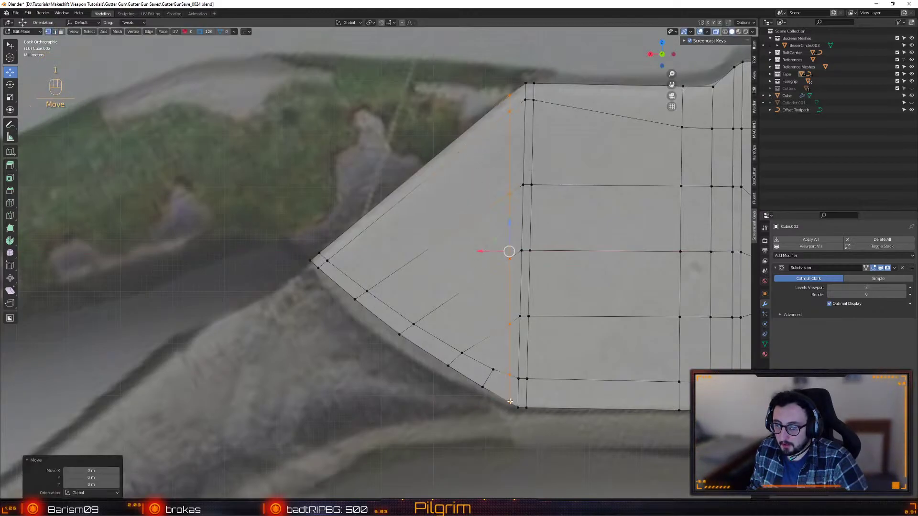
left_click(509, 401)
left_click_drag(509, 373, 510, 362)
mouse_move(495, 70)
left_mouse_down()
mouse_move(522, 111)
mouse_move(511, 100)
mouse_move(510, 111)
mouse_move(495, 79)
left_mouse_up()
- Slide the upper inner row of vertices left of the round hole up towards the plate's top edge
middle_click_drag(690, 129, 569, 243, "shift")
left_click_drag(655, 249, 656, 246)
key("shift+v")
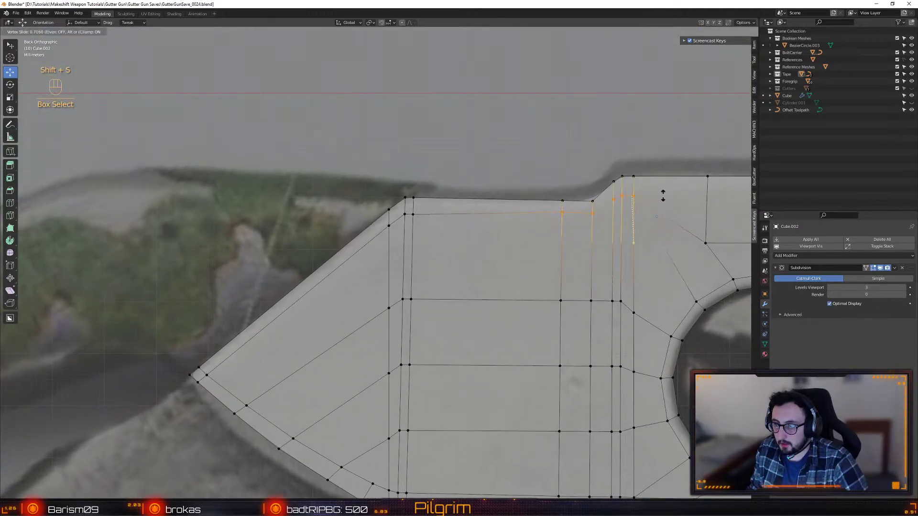
left_click(662, 196)
- Slide the row of vertices above the round hole up towards the top edge by a factor of about 0.78
left_click_drag(638, 204, 623, 172)
left_click(614, 204, "shift")
middle_click_drag(692, 220, 470, 256, "shift")
left_click_drag(470, 256, 712, 289)
key("shift+v")
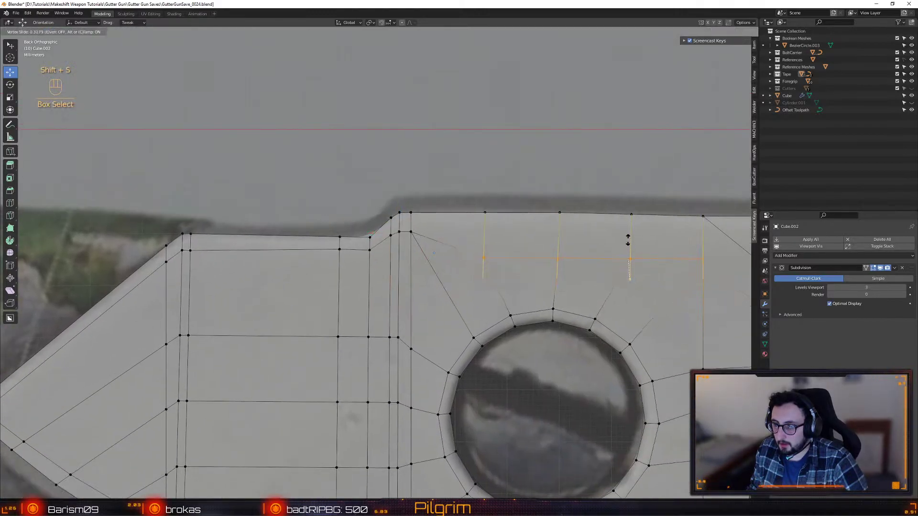
left_click(630, 210)
- Run a knife cut from the support row above the round hole along the upper part of the narrow arm
middle_click_drag(689, 283, 337, 307, "shift")
key("k")
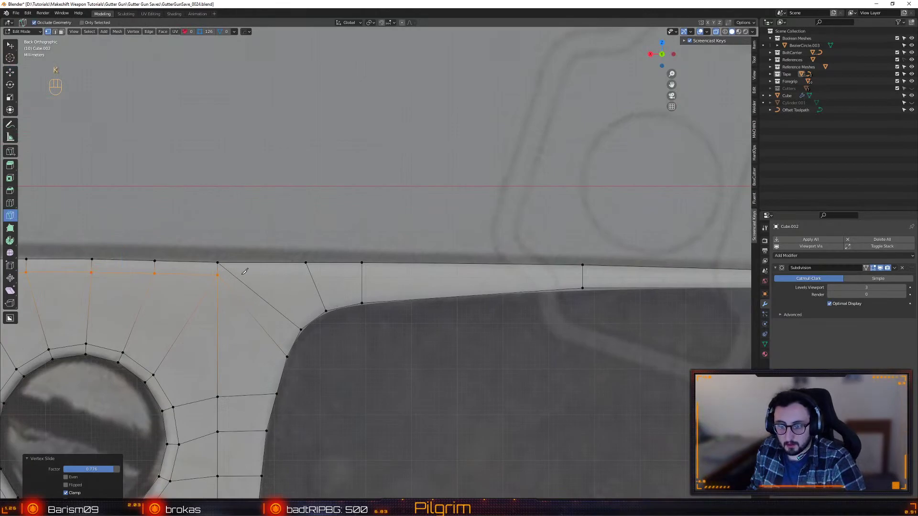
left_click(218, 272)
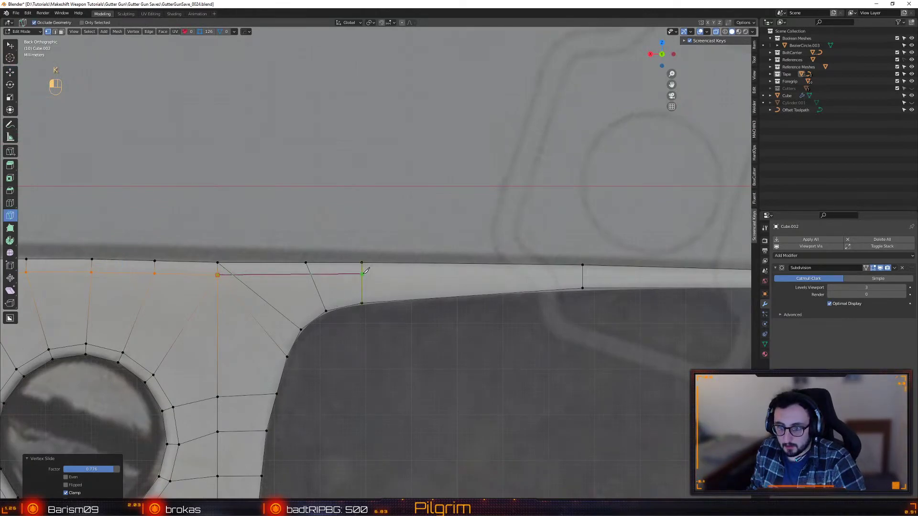
left_click(363, 273)
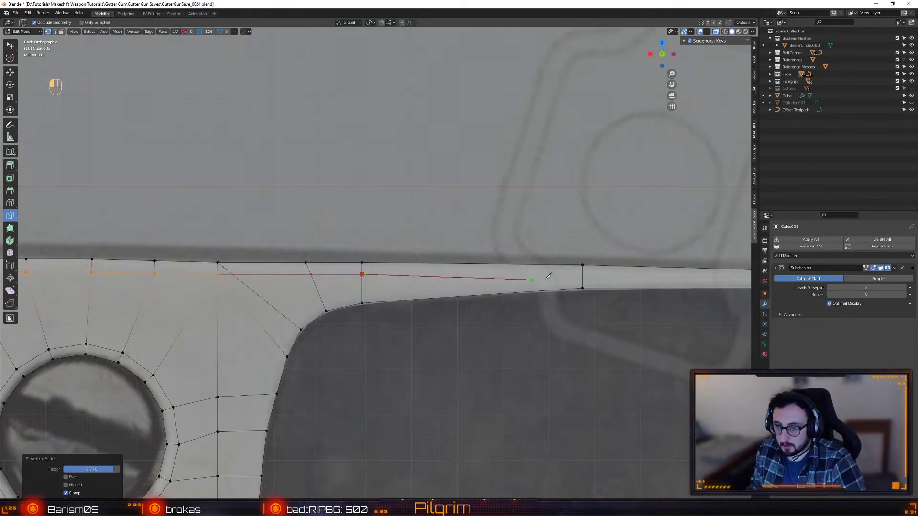
left_click(583, 274)
middle_click_drag(614, 272, 226, 272, "alt")
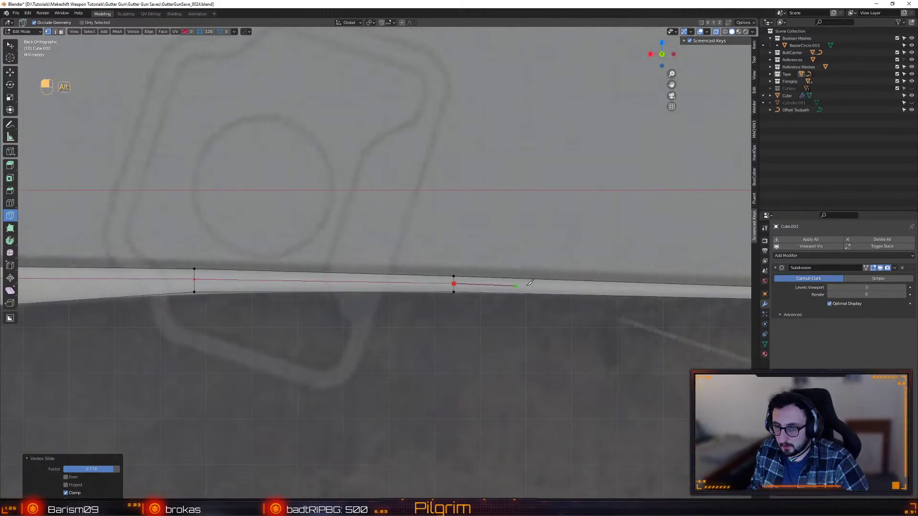
scroll(387, 292, "up", 2)
left_click(499, 286)
- Continue the knife cut through the middle of the curved, descending part of the arm up to its end and apply it
middle_click_drag(567, 286, 381, 273, "alt")
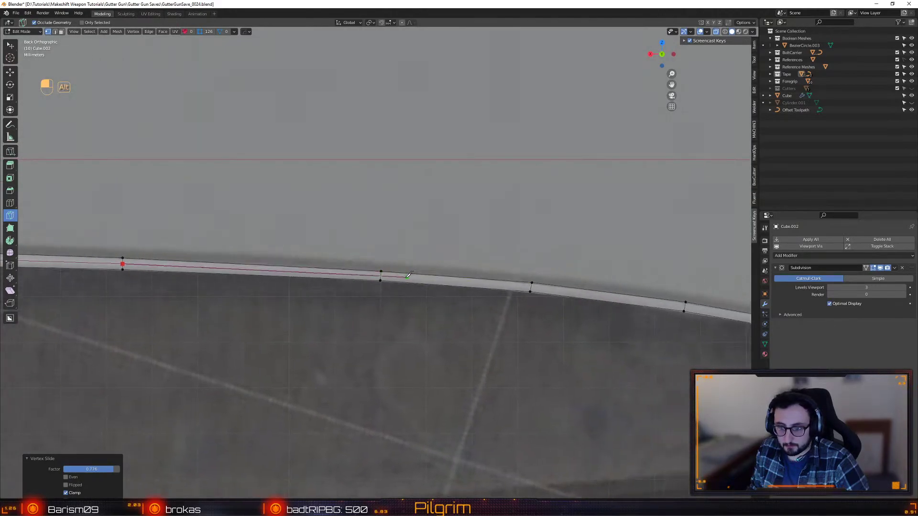
left_click(381, 274)
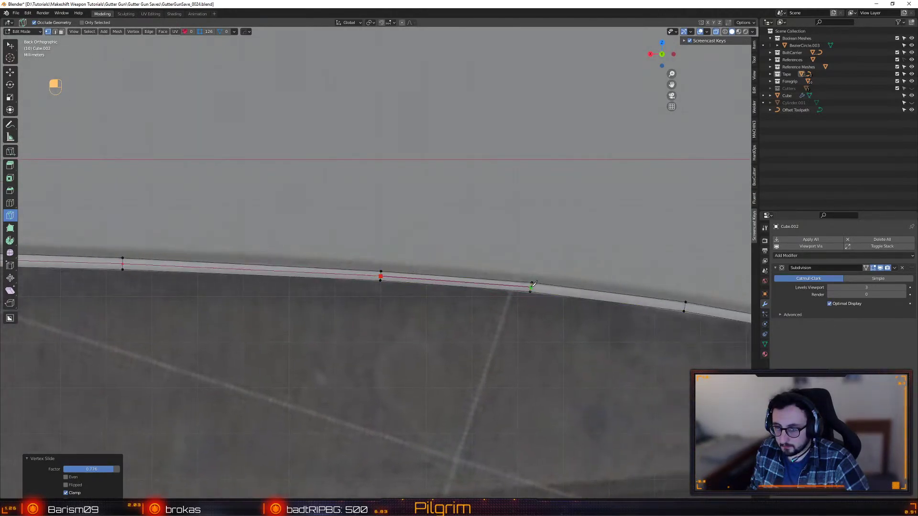
left_click(686, 307)
middle_click_drag(686, 306, 171, 249, "alt")
right_click_drag(171, 249, 349, 316, "alt")
left_click(315, 287)
left_click(540, 349)
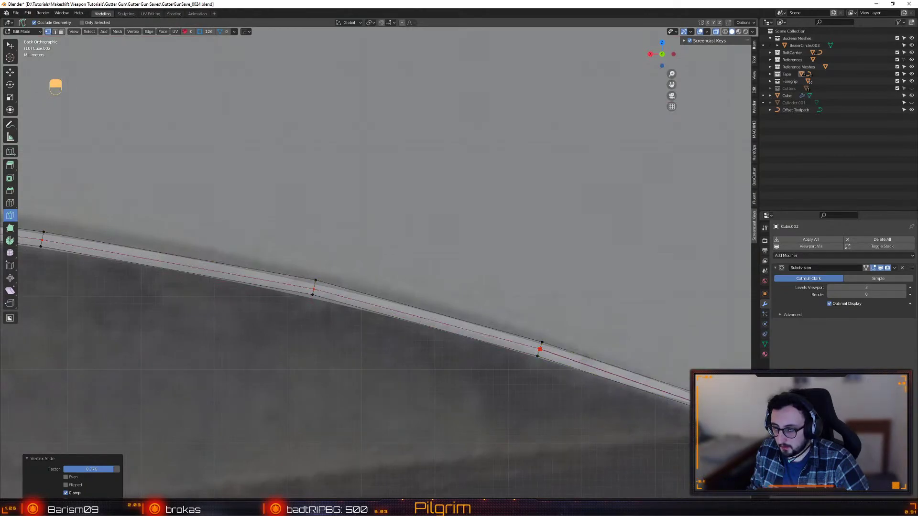
key("Return")
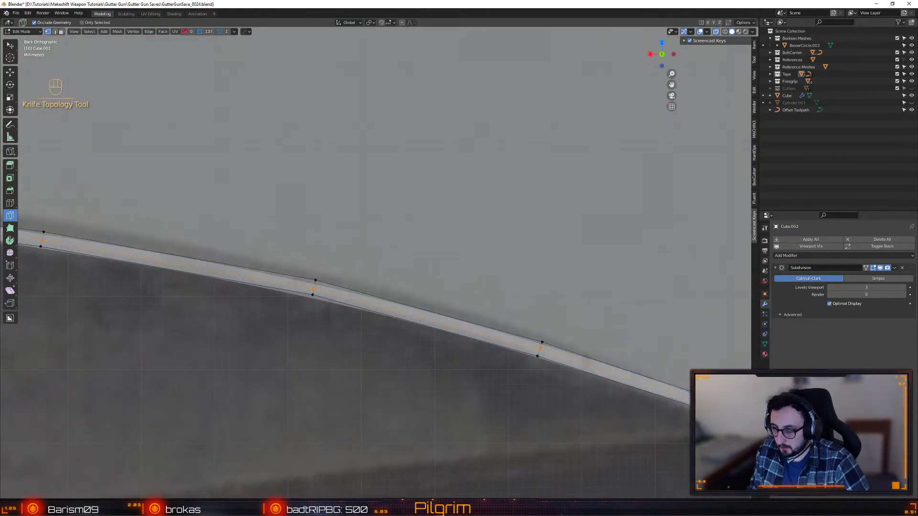
- Add a single loop cut across the end segment of the narrow arm and slide it towards one end
key("w")
key("shift+f")
left_click(641, 382)
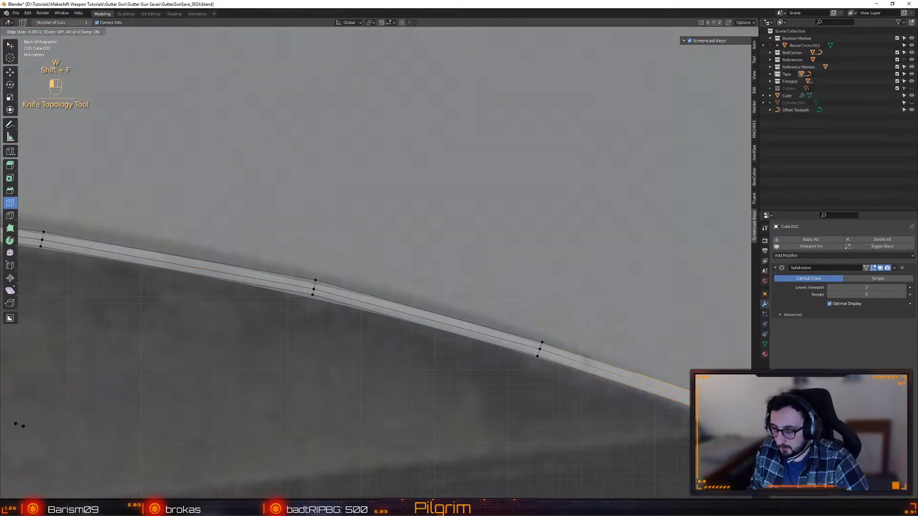
left_click(8, 420)
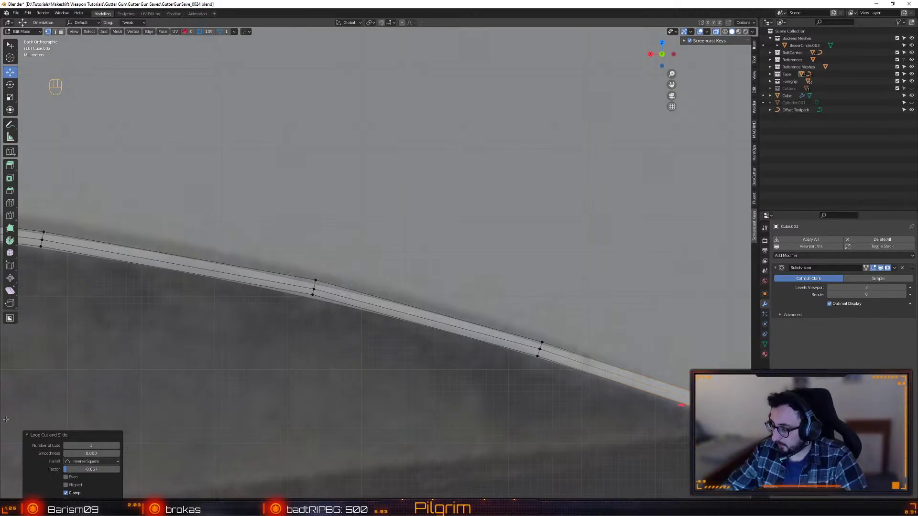
middle_click_drag(393, 208, 670, 282, "alt")
middle_click_drag(317, 323, 662, 287, "alt")
middle_click_drag(363, 324, 54, 369, "alt")
middle_click_drag(343, 274, 442, 259, "alt")
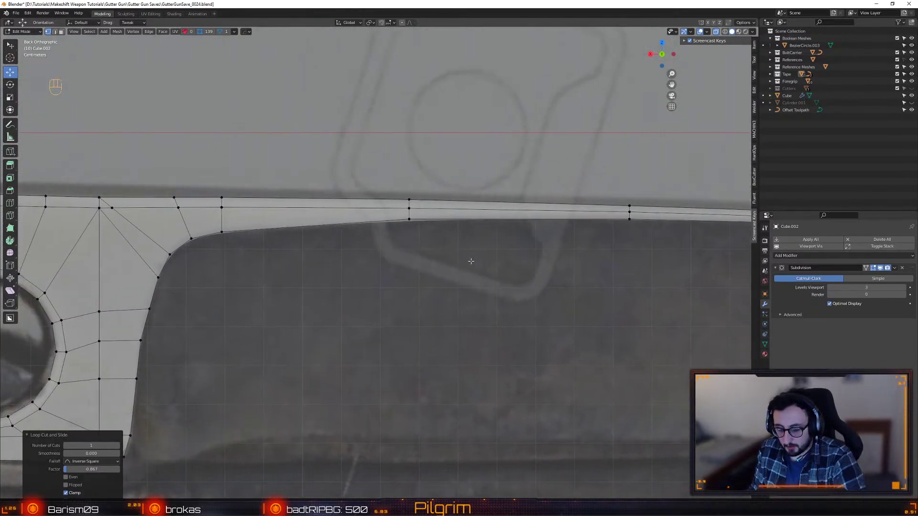
key("k")
middle_click_drag(645, 233, 108, 240, "shift")
middle_click_drag(282, 246, 96, 239, "shift")
middle_click_drag(311, 260, 647, 241, "shift")
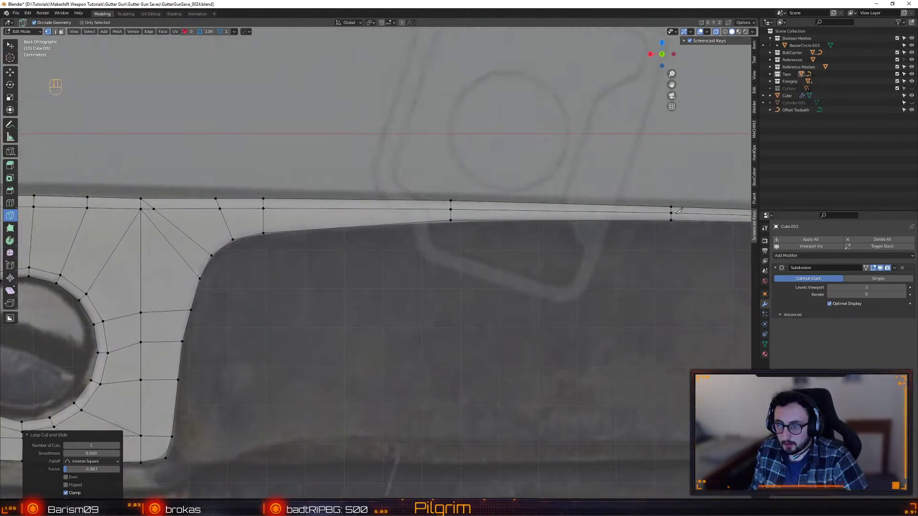
left_click_drag(671, 213, 453, 210)
left_click(451, 213)
left_click(263, 226)
middle_click_drag(234, 237, 448, 224, "shift")
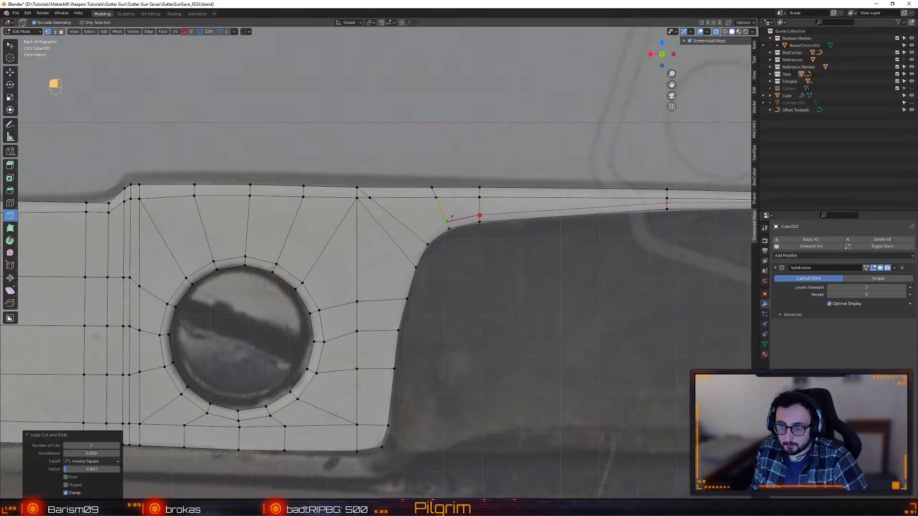
left_click(446, 222)
left_click(420, 238)
left_click(407, 259)
left_click(396, 300)
left_click(389, 330)
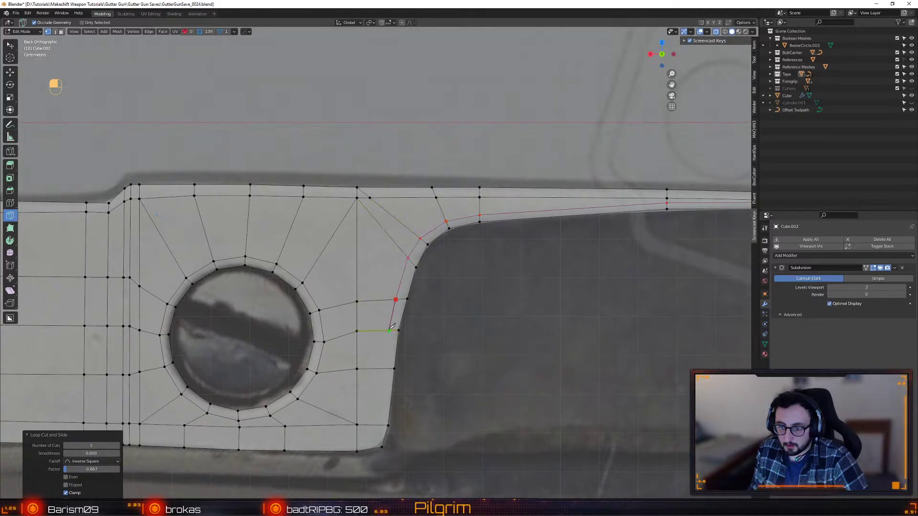
left_click(377, 425)
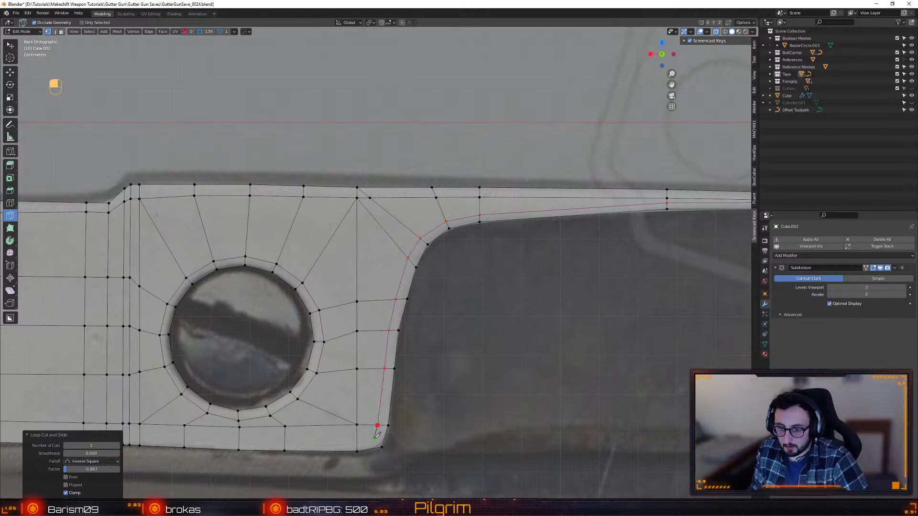
key("ctrl+z")
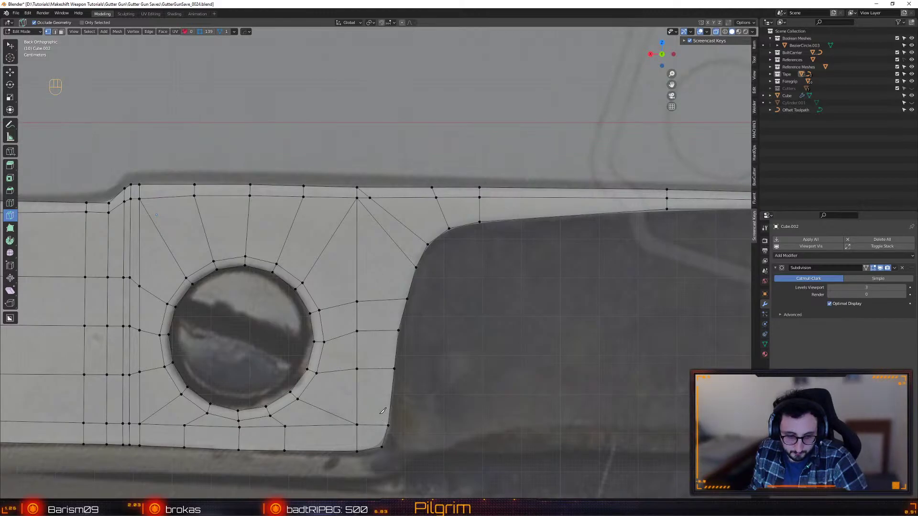
- Run a knife cut from the arm's support row around the inner curved corner and down beside the cutout to the bottom corner
middle_click_drag(342, 298, 260, 322, "alt")
middle_click_drag(622, 238, 569, 226, "alt")
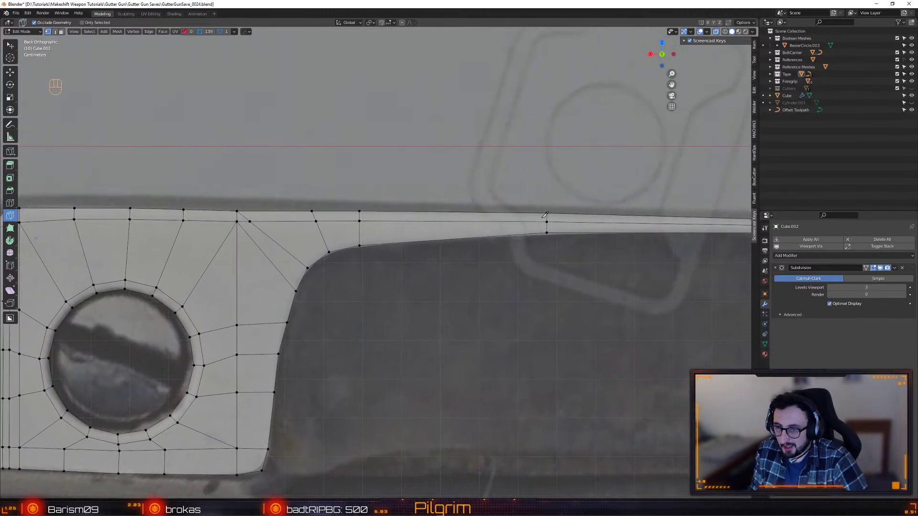
left_click(548, 221)
left_click(362, 236)
left_click(299, 262)
left_click(288, 282)
left_click(278, 323)
left_click(269, 355)
left_click(265, 393)
left_click(237, 465)
- Continue the knife cut just above the plate's bottom edge to the inner vertex near the pointed end and apply it
middle_click_drag(199, 439, 589, 386, "alt")
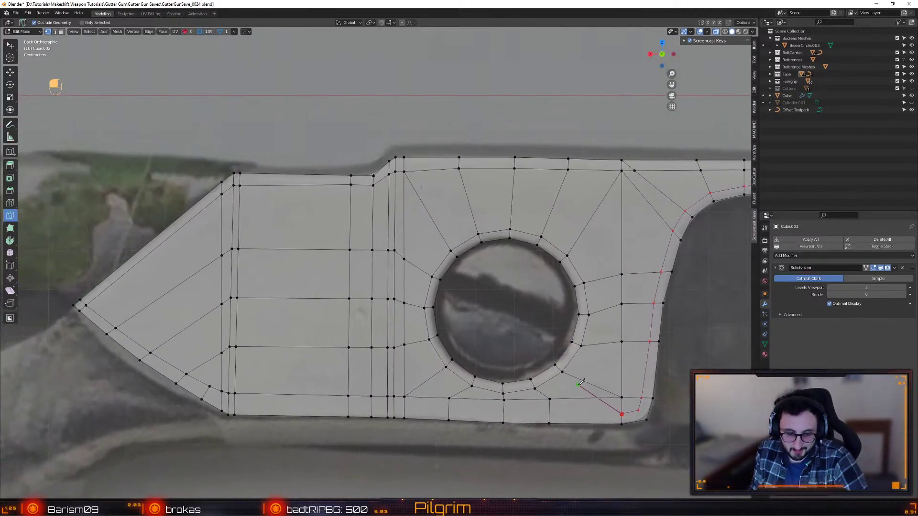
left_click(549, 415)
left_click(505, 414)
left_click(453, 411)
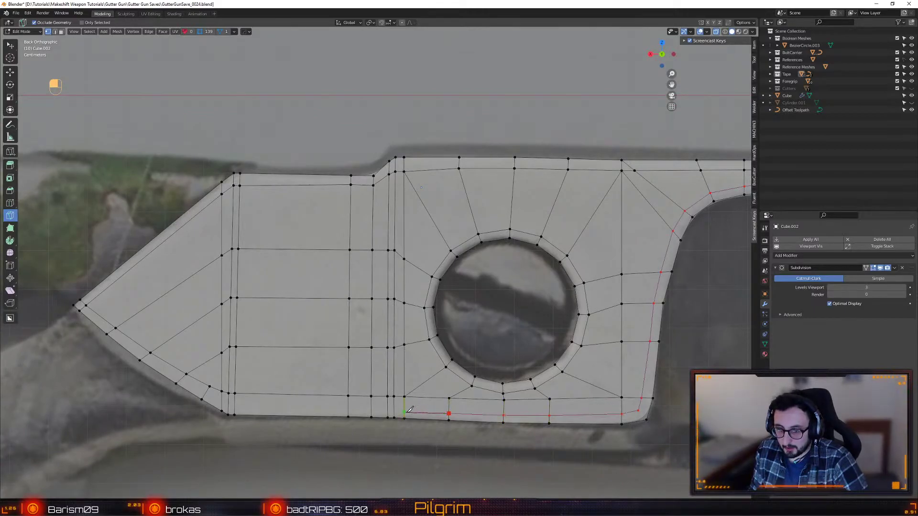
left_click(387, 411)
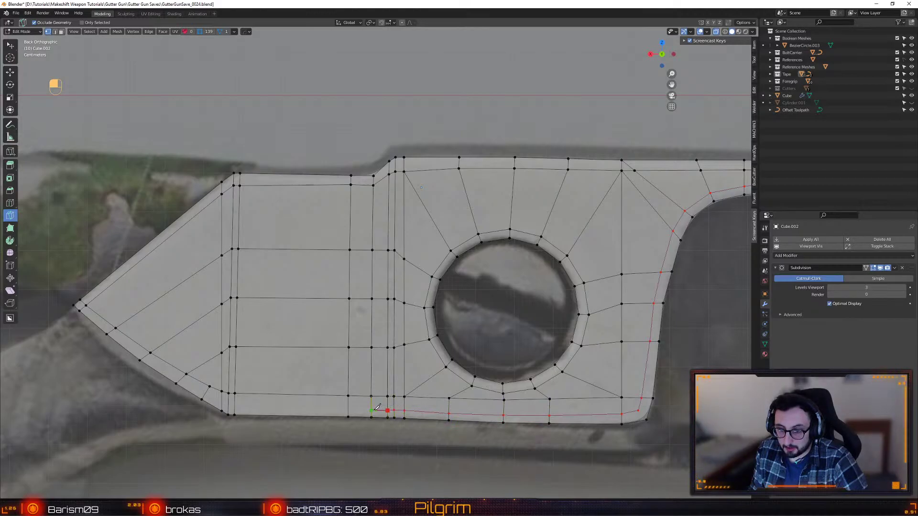
left_click(349, 410)
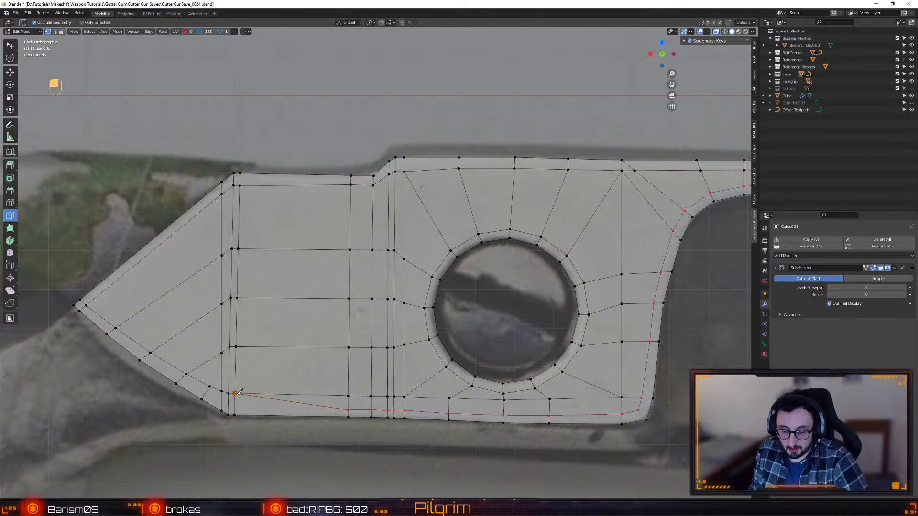
key("Return")
- Lower the vertex where the new cut ends and dissolve the redundant edge running from it above the bottom edge
key("w")
left_click_drag(234, 393, 235, 385)
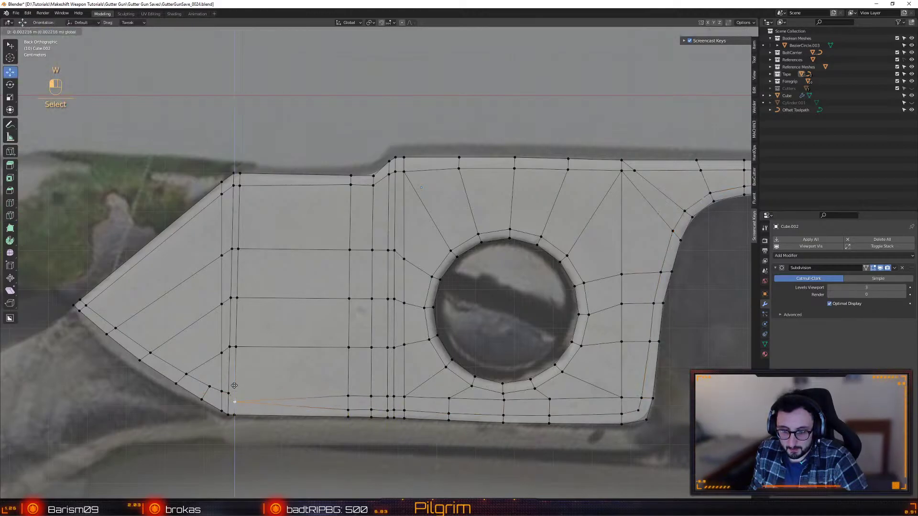
key("2")
key("ctrl+BackSpace")
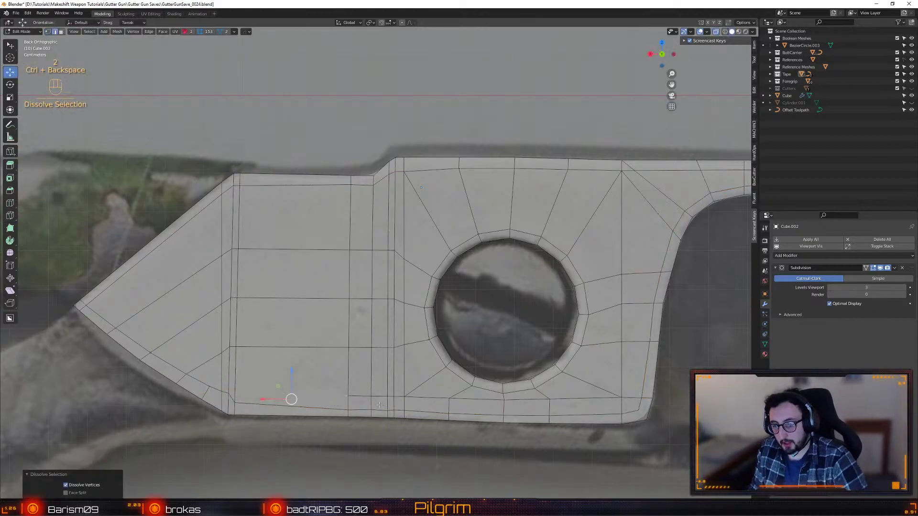
- Select the path of support edges above the plate's bottom edge and align it along Z
left_click(358, 409)
left_click(574, 414, "ctrl")
key("alt+x")
left_click(615, 387)
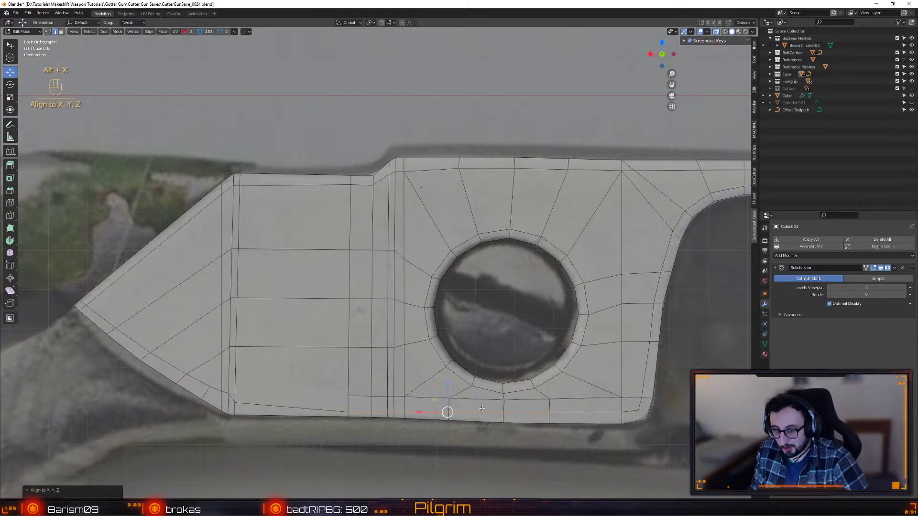
- Undo the last Z alignment and slightly lower a bottom support vertex beside the vertical edges between the pointed end and the hole
key("ctrl+z")
left_click(428, 456)
key("1")
mouse_move(389, 404)
left_mouse_down()
mouse_move(412, 412)
mouse_move(398, 393)
left_mouse_up()
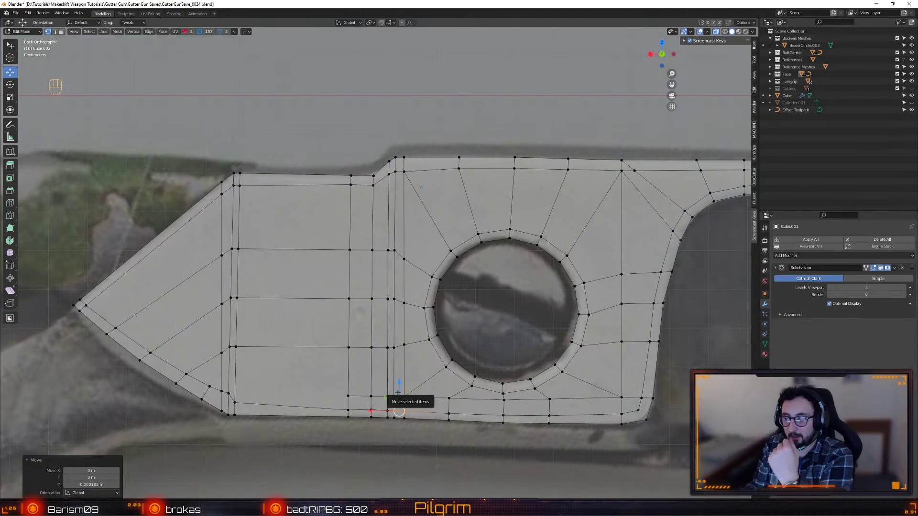
- Nudge the lowest vertices of the column beside the cutout and the rounded bottom-corner pair along X to follow the reference outline
left_click(640, 410)
left_click(646, 419, "shift")
key("alt+d")
middle_click_drag(595, 416, 424, 389, "shift")
scroll(424, 389, "up", 1)
left_click_drag(424, 389, 470, 428)
left_click_drag(435, 401, 442, 400)
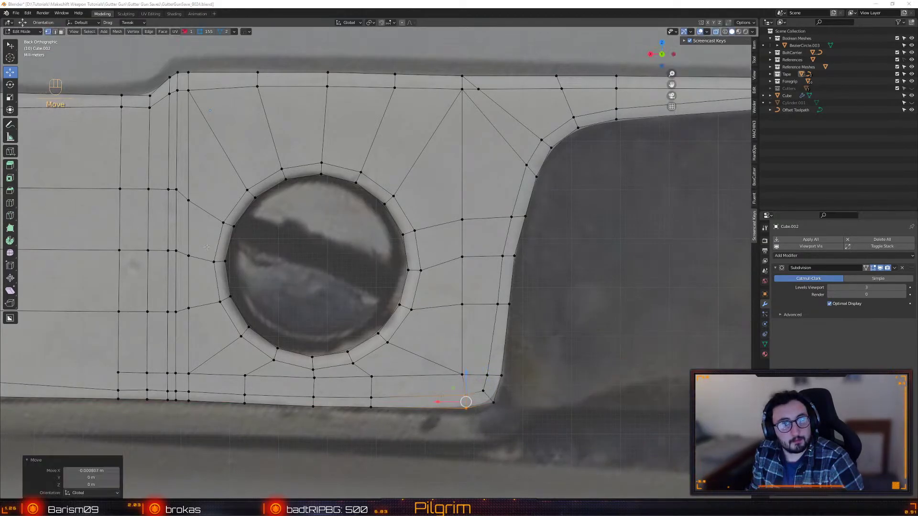
left_click(619, 390)
left_click_drag(526, 362, 471, 376)
left_click_drag(479, 413, 454, 364)
left_click(462, 372)
left_click(465, 394)
- Slide the top support-row vertex just past the column between the hole and cutout along the row toward the arm
left_click(480, 89)
key("shift+s")
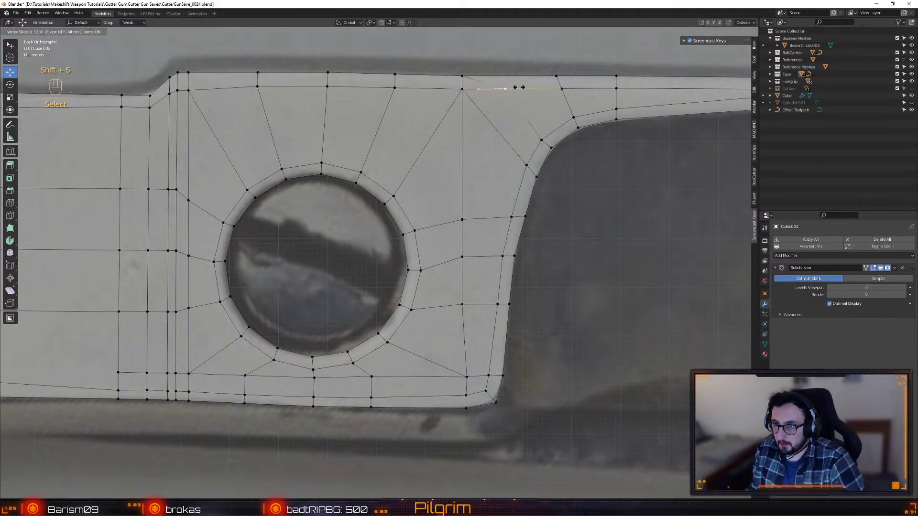
left_click(519, 88)
left_click(463, 75)
left_click_drag(438, 75, 447, 75)
key("ctrl+z")
- Knife a short vertical edge from the slid vertex up to the plate's top edge and dissolve the diagonal edge beside it
key("k")
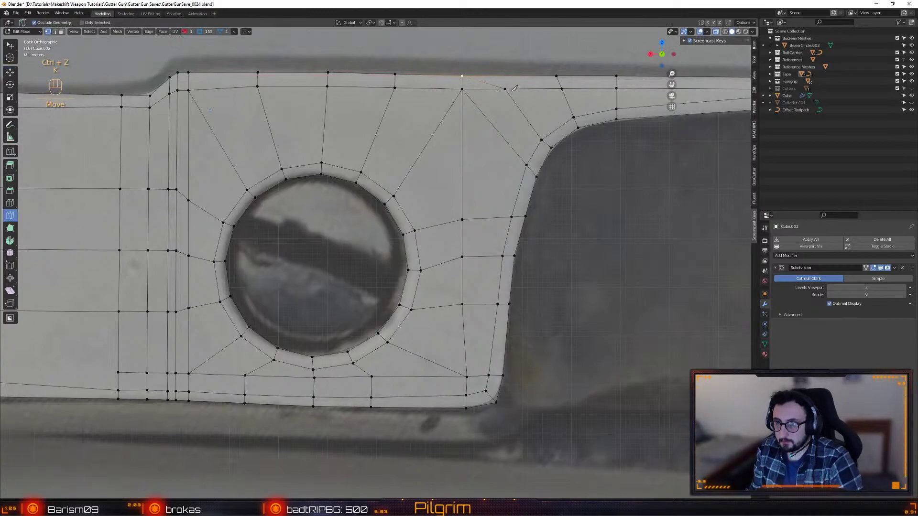
key("Return")
key("2")
key("w")
key("ctrl+BackSpace")
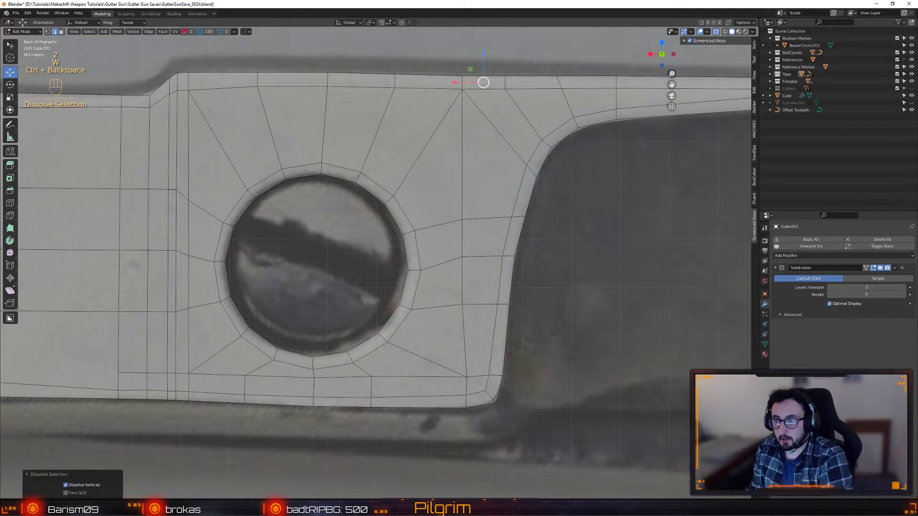
- Slightly lower the support-row vertex on the thin arm where the two inner rows meet
scroll(464, 131, "up", 1)
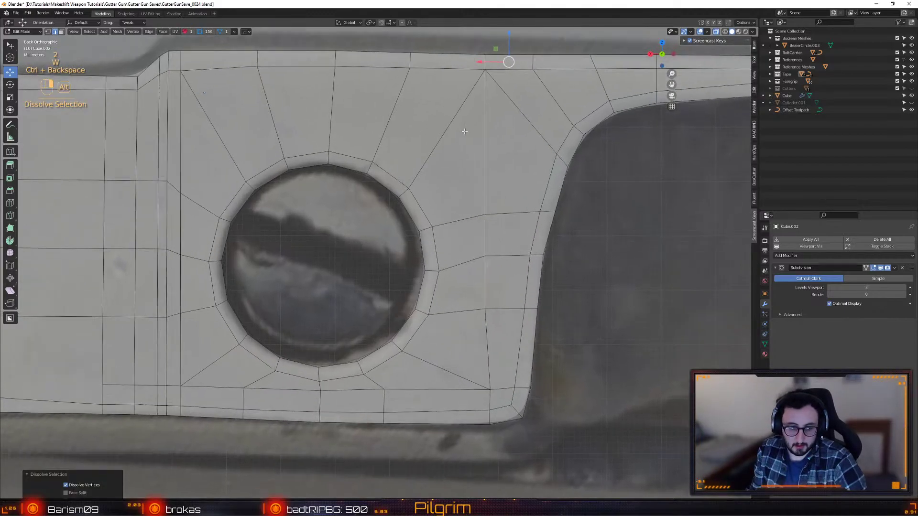
middle_click_drag(465, 131, 435, 133, "shift")
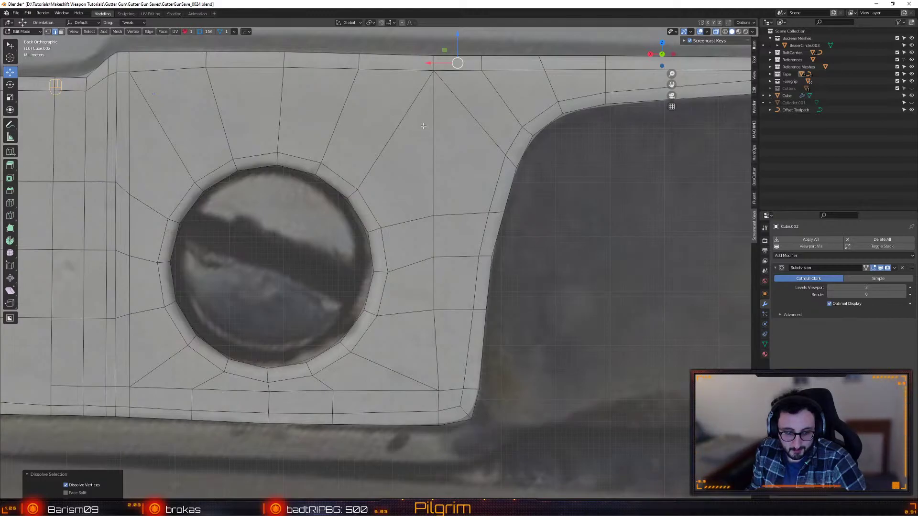
middle_click_drag(423, 126, 368, 205, "shift")
key("1")
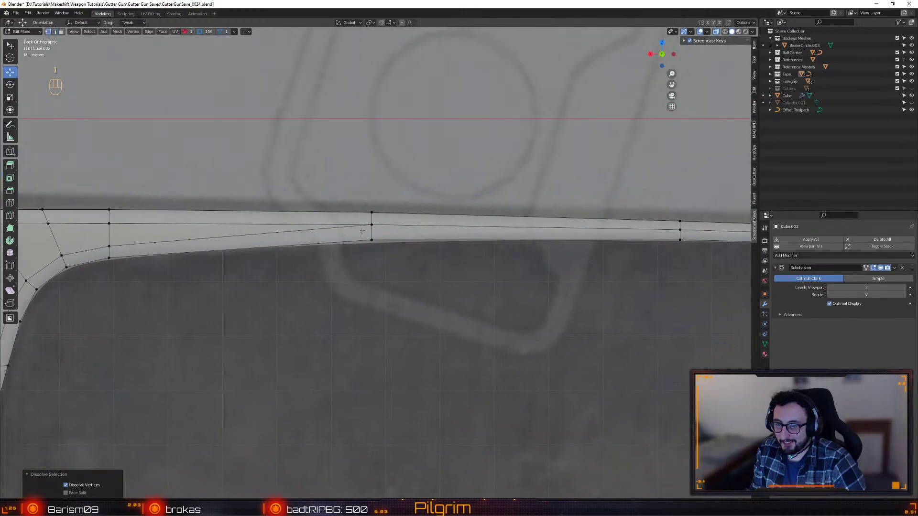
left_click(372, 225)
left_click_drag(370, 200, 370, 201)
- Slide the inner support vertices at the bottom corner of the pointed end closer to the plate's bottom edge
scroll(480, 156, "down", 4)
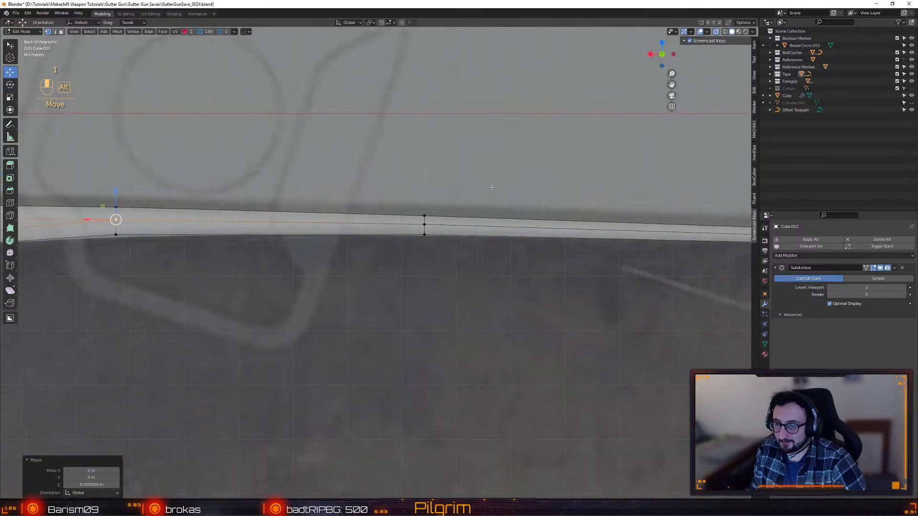
middle_click_drag(480, 155, 526, 214, "shift")
scroll(525, 215, "up", 3)
middle_click_drag(292, 276, 426, 336, "shift")
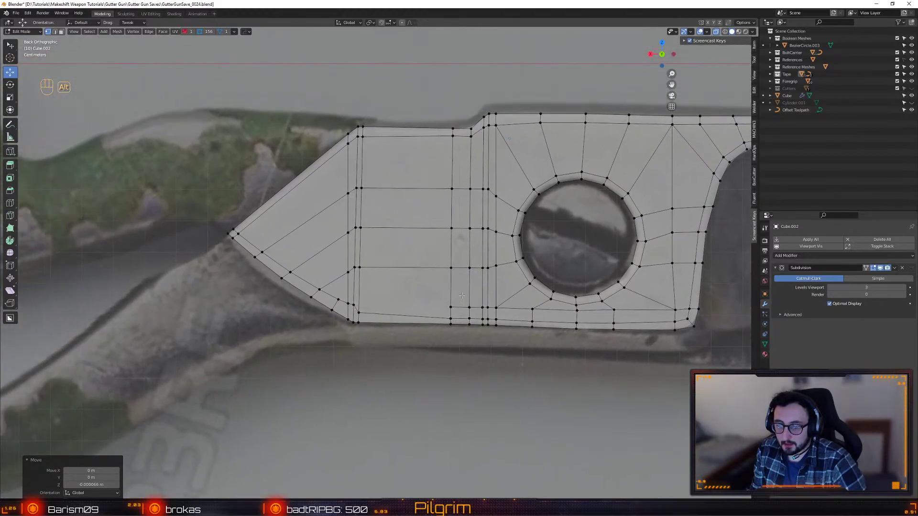
scroll(426, 336, "up", 4)
left_click(427, 322)
key("shift+s")
left_click(427, 338)
left_click(414, 318)
key("shift+s")
left_click(416, 331)
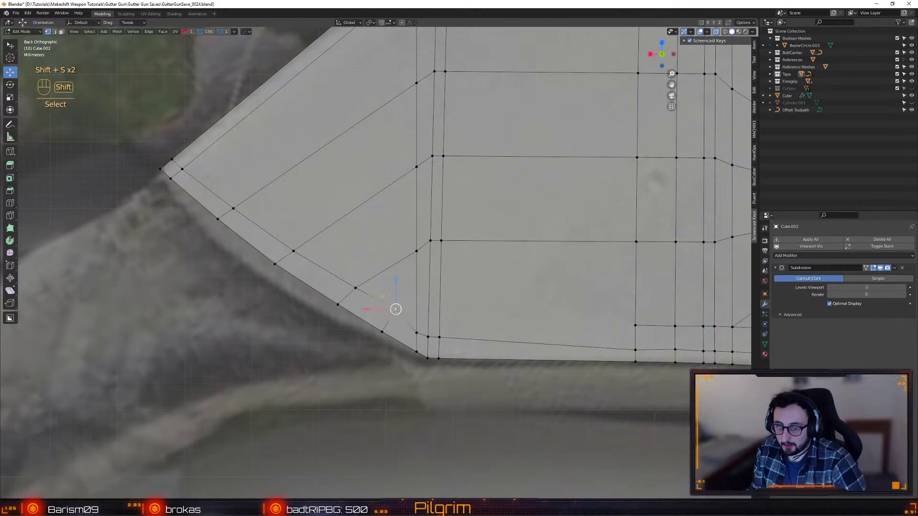
- Slide the four inner vertices along the pointed end's lower slanted side closer to the outer edge
left_click(396, 309)
key("shift+s")
left_click(389, 316)
left_click(354, 287)
key("shift+s")
left_click(344, 292)
left_click(288, 250)
key("shift+s")
left_click(287, 253)
left_click(231, 208)
key("shift+s")
left_click(228, 209)
- Align the full vertical column of vertices between the hole and the cutout along X and shift it slightly toward the cutout
scroll(156, 287, "down", 5)
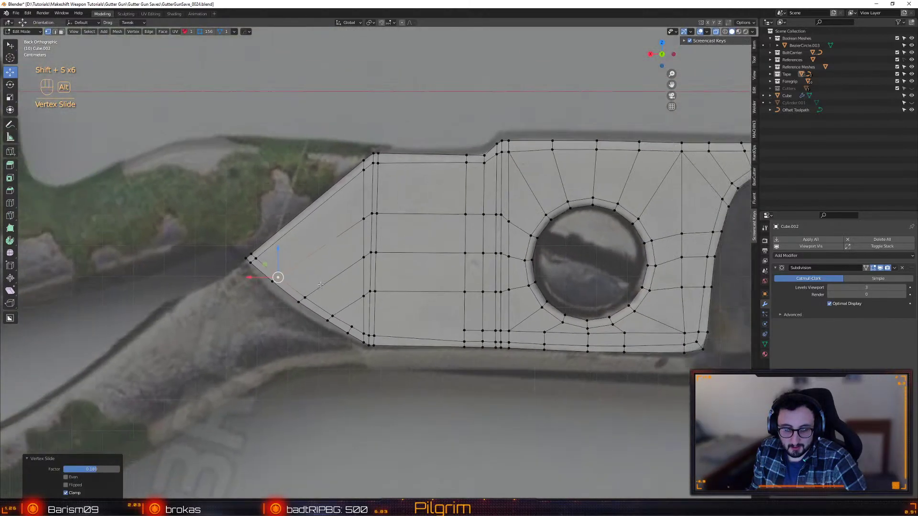
right_click_drag(321, 285, 351, 287, "alt")
middle_click_drag(351, 287, 256, 301, "alt")
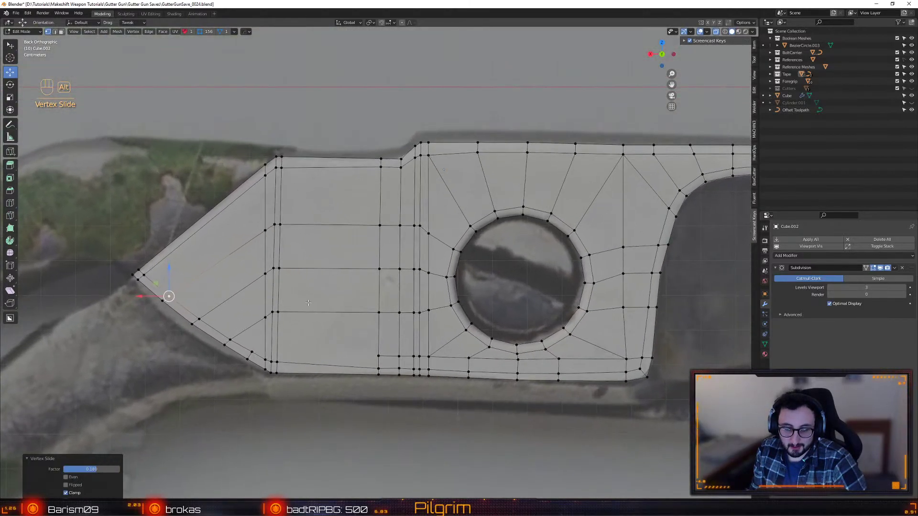
middle_click_drag(445, 337, 312, 331, "alt")
right_click_drag(312, 331, 351, 334, "alt")
middle_click_drag(352, 333, 272, 237, "alt")
right_click_drag(272, 237, 434, 304, "alt")
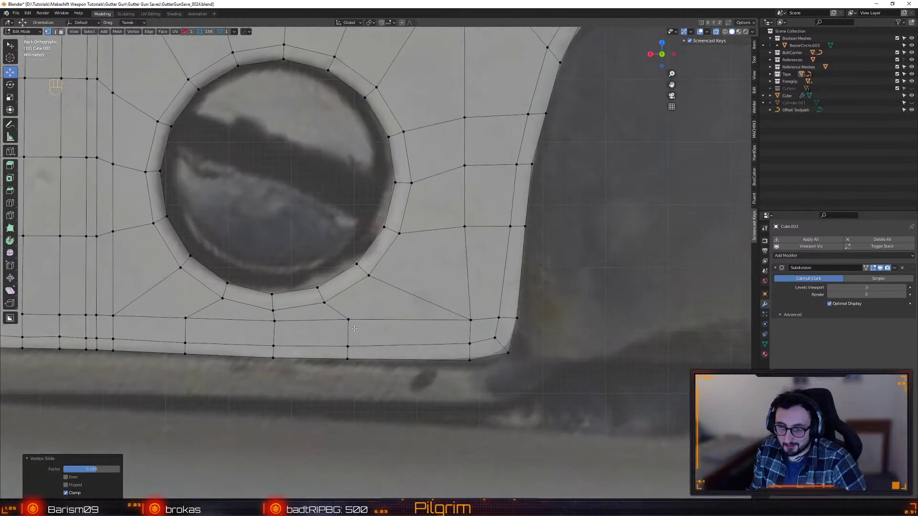
middle_click_drag(434, 304, 352, 403, "alt")
right_click_drag(351, 403, 325, 404, "alt")
middle_click_drag(325, 404, 327, 410, "alt")
left_click_drag(371, 64, 391, 491)
key("alt+x")
left_click(381, 217)
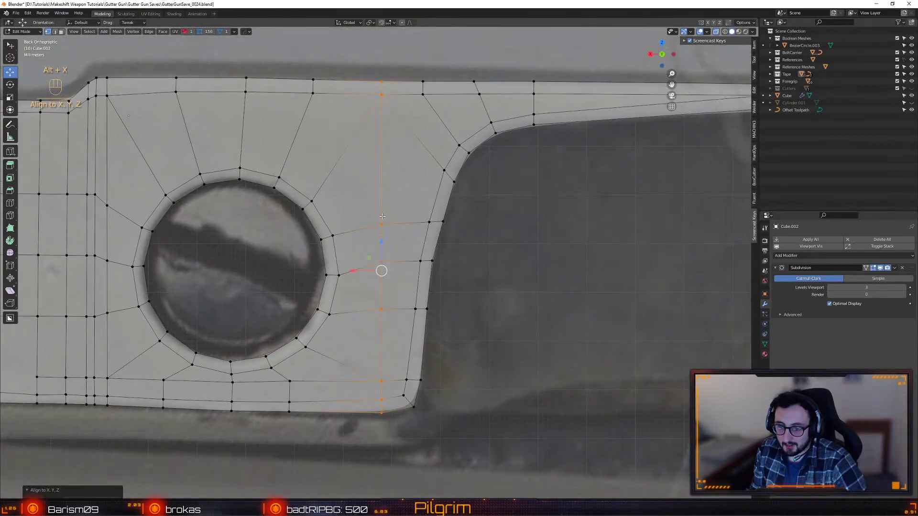
left_click_drag(350, 273, 366, 268)
- Slide the inner and outer vertices beside the cutout down toward the rounded bottom corner
left_click(407, 380)
key("shift+v")
left_click(436, 390)
key("shift+v")
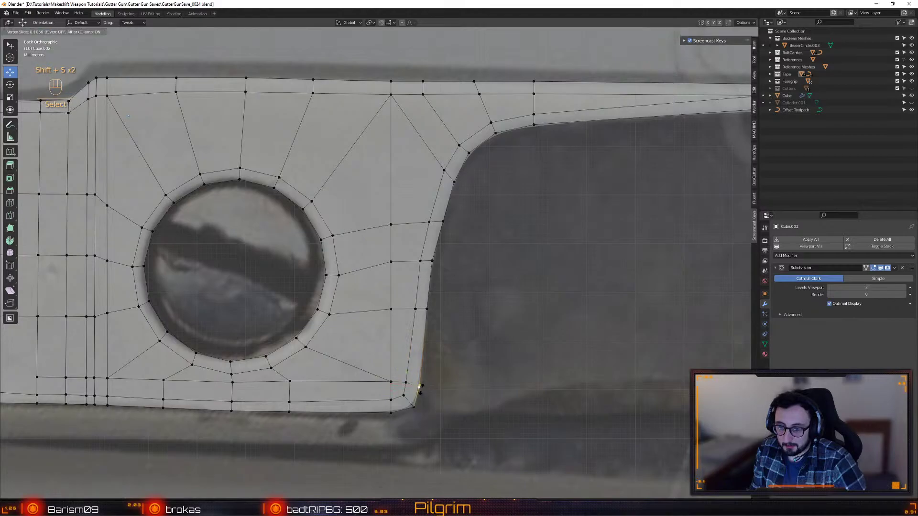
left_click(418, 387)
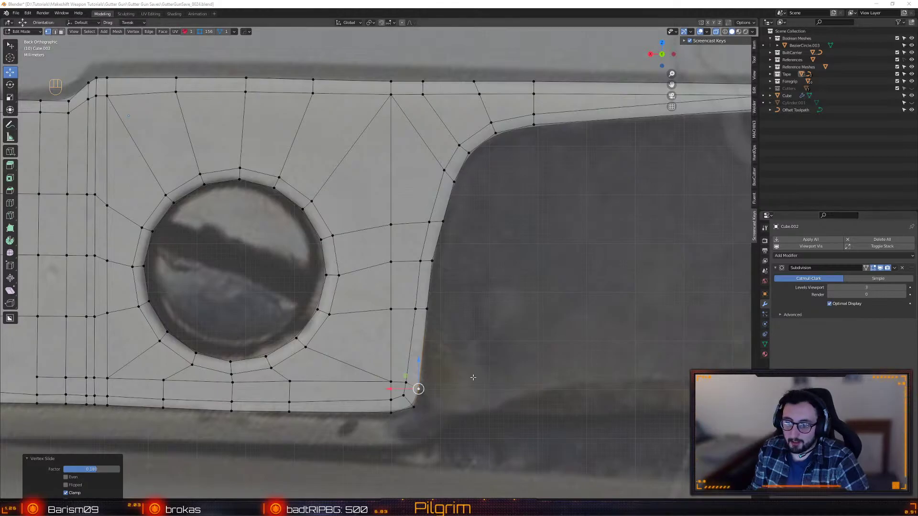
- Shift the vertex column between the hole and cutout slightly farther toward the cutout, and close the NVIDIA Broadcast window
left_click_drag(380, 65, 394, 439)
left_click_drag(370, 270, 370, 271)
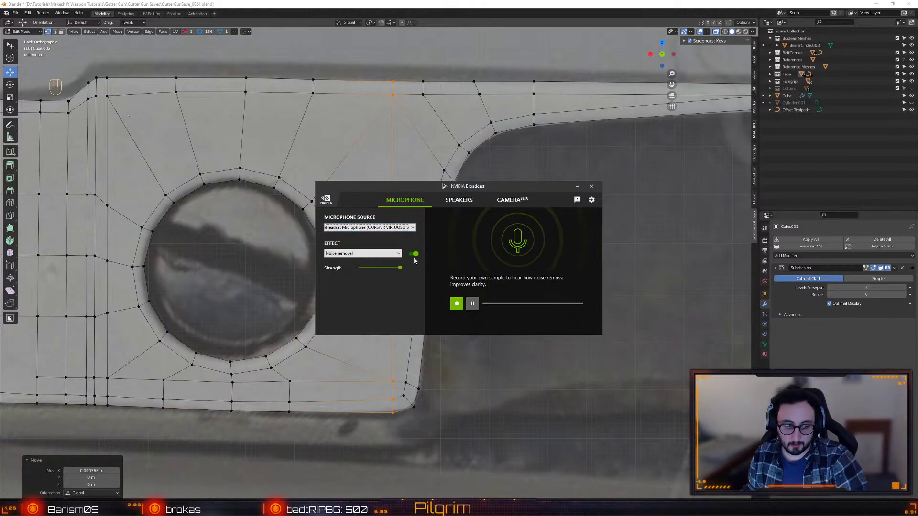
left_click(592, 187)
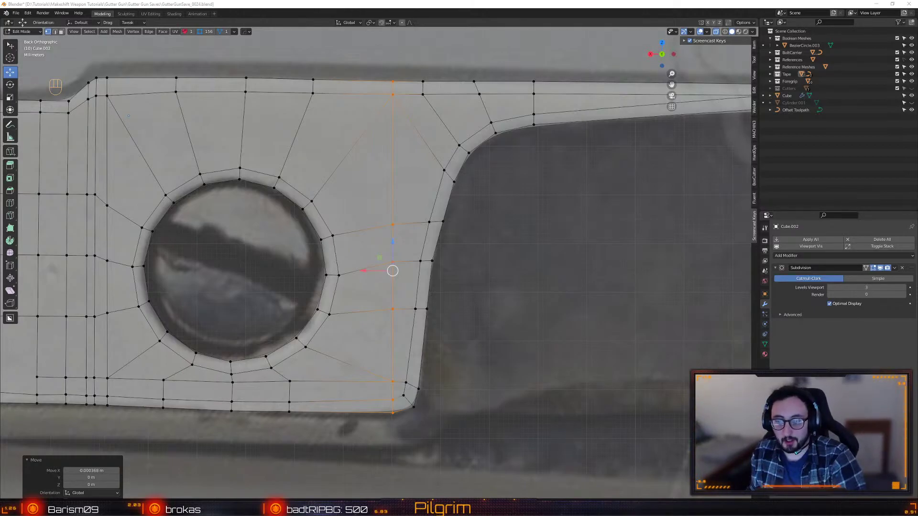
- Slide the two vertex pairs on the plate's top edge above the cutout's curve farther toward the arm, spacing them more evenly
left_click_drag(411, 64, 441, 106)
key("shift+s")
left_click(455, 102)
key("shift+s")
left_click(486, 102)
key("shift+s")
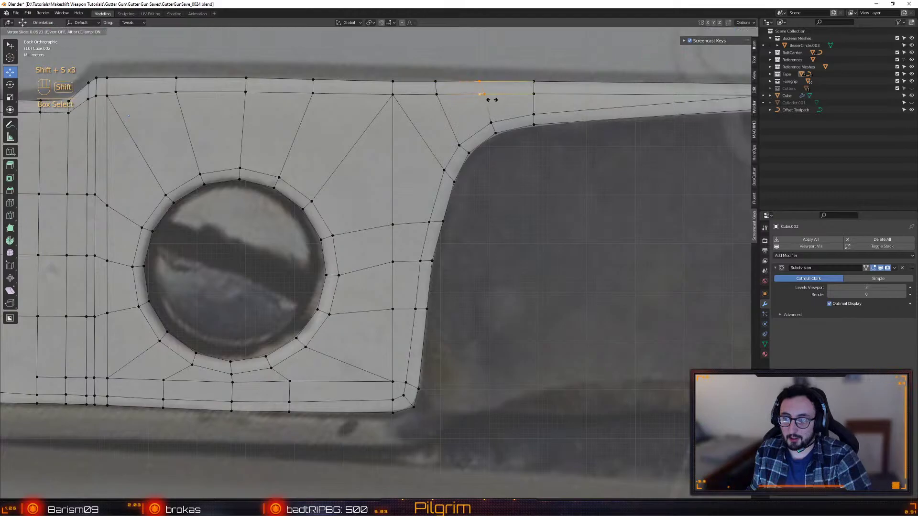
left_click(485, 93)
key("shift+s")
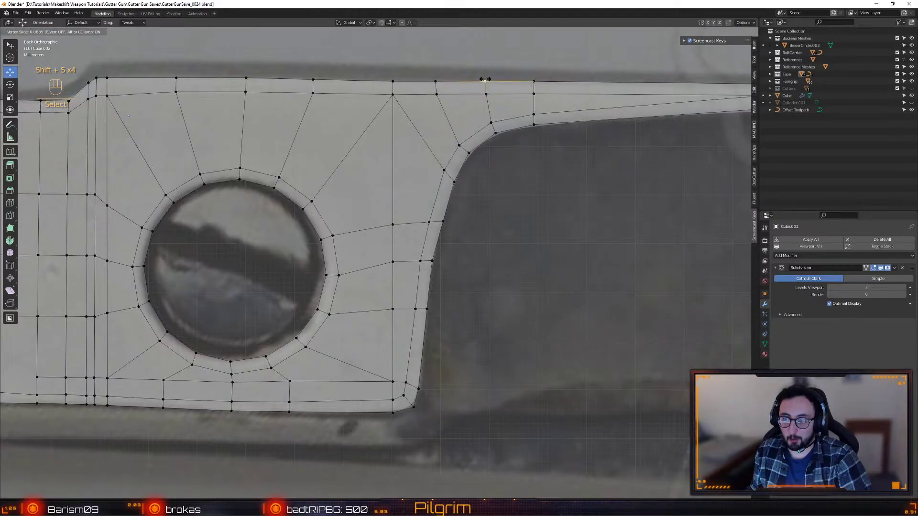
left_click(485, 79)
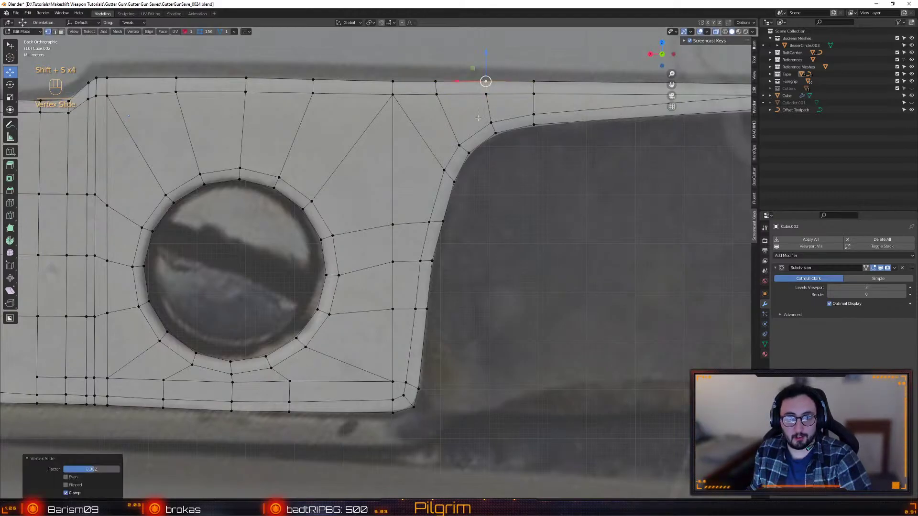
middle_click_drag(383, 240, 432, 252, "shift")
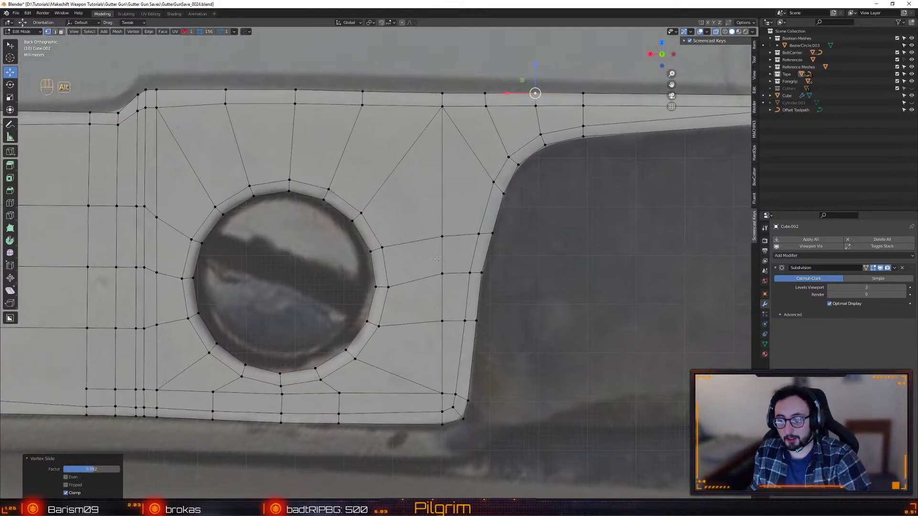
key("shift+f")
key("w")
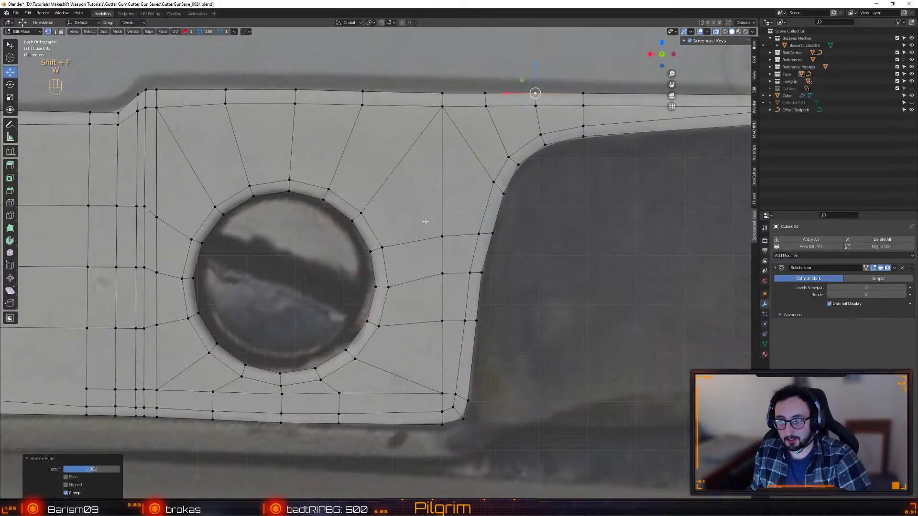
key("k")
left_click_drag(426, 92, 429, 421)
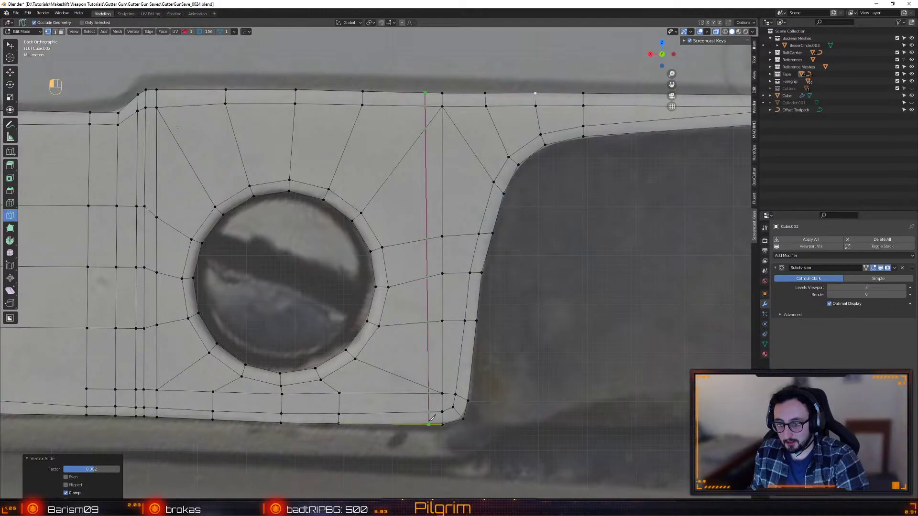
key("Return")
key("w")
left_click(428, 388)
key("ctrl+z")
key("ctrl+z")
key("ctrl+z")
key("ctrl+z")
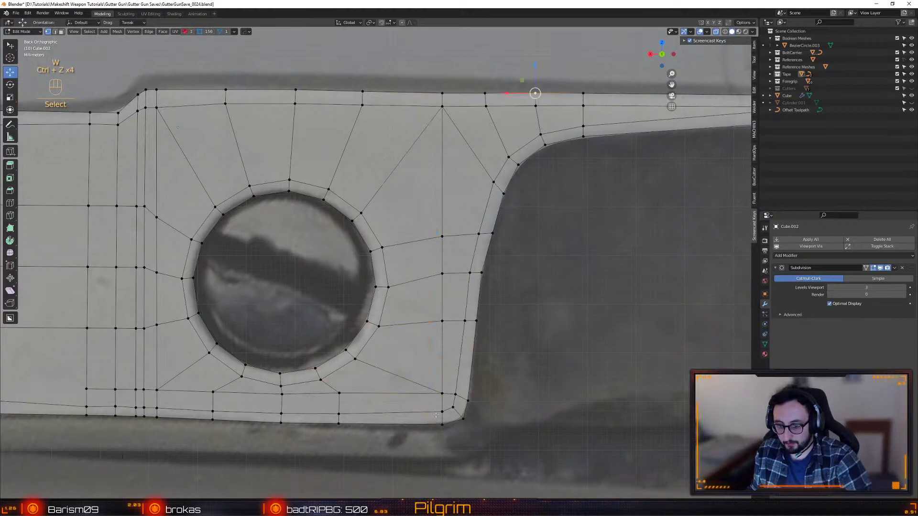
- Knife a vertical support edge beside the column between hole and cutout, and merge its extra diagonal crossing vertices onto the horizontal support rows
key("k")
left_click(430, 424)
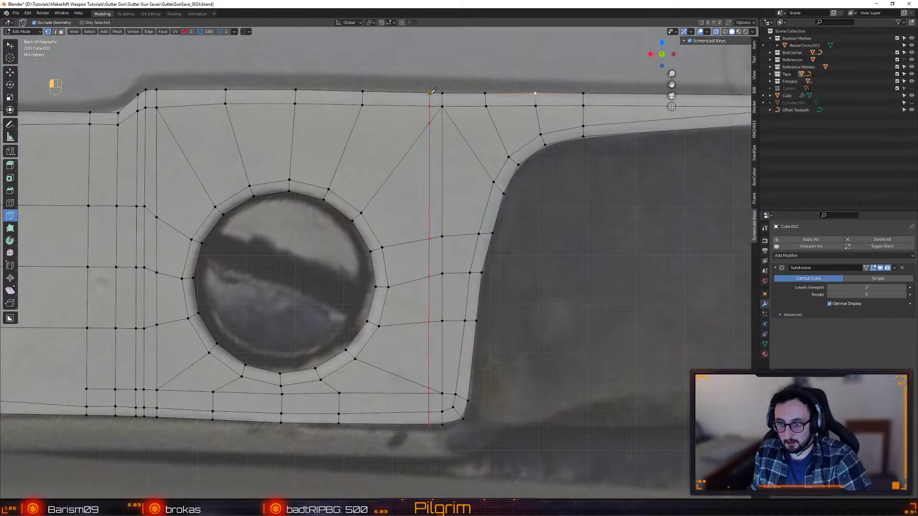
key("w")
left_click(428, 393)
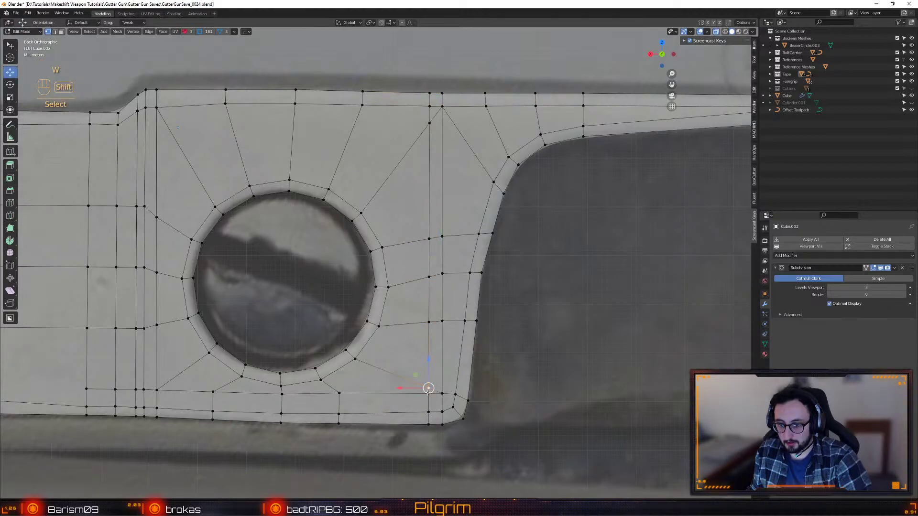
key("alt+f")
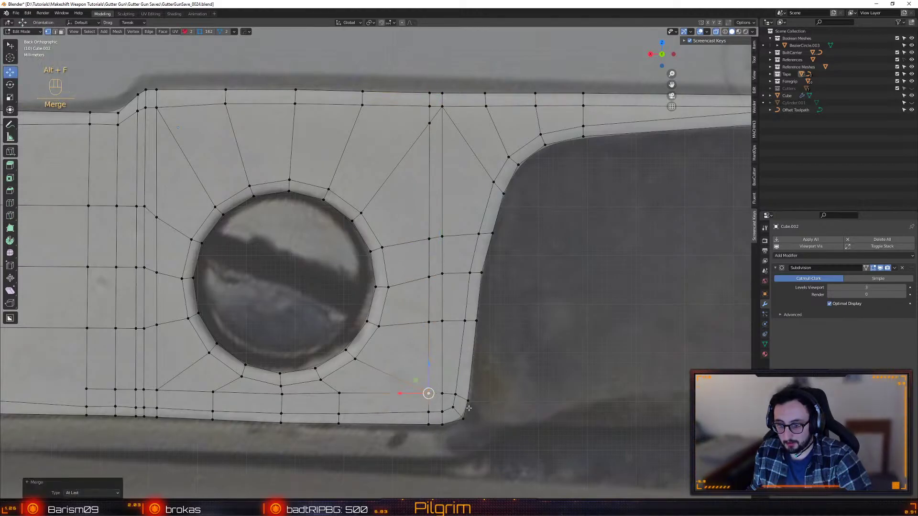
left_click(429, 107, "alt")
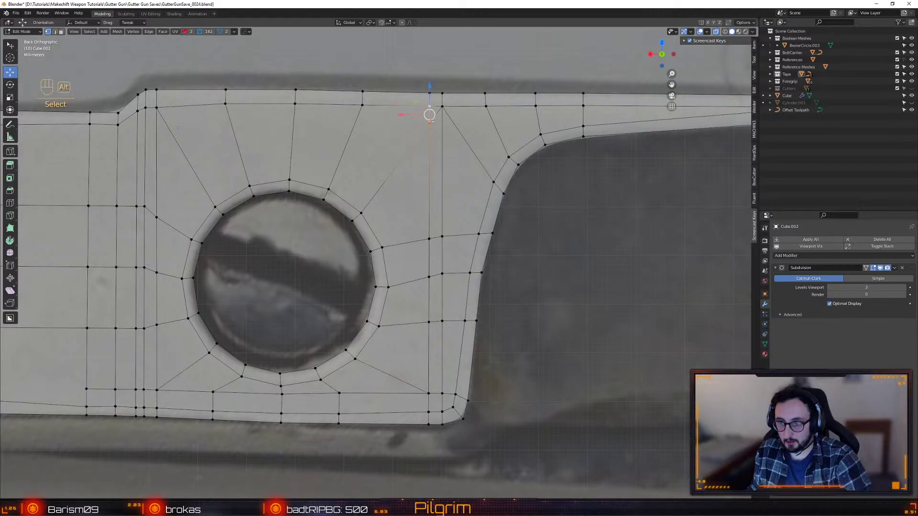
middle_click_drag(420, 218, 511, 290, "shift")
right_click_drag(511, 291, 139, 343, "alt")
middle_click_drag(139, 343, 381, 268, "alt")
right_click_drag(380, 268, 390, 269, "alt")
middle_click_drag(390, 268, 395, 258, "shift")
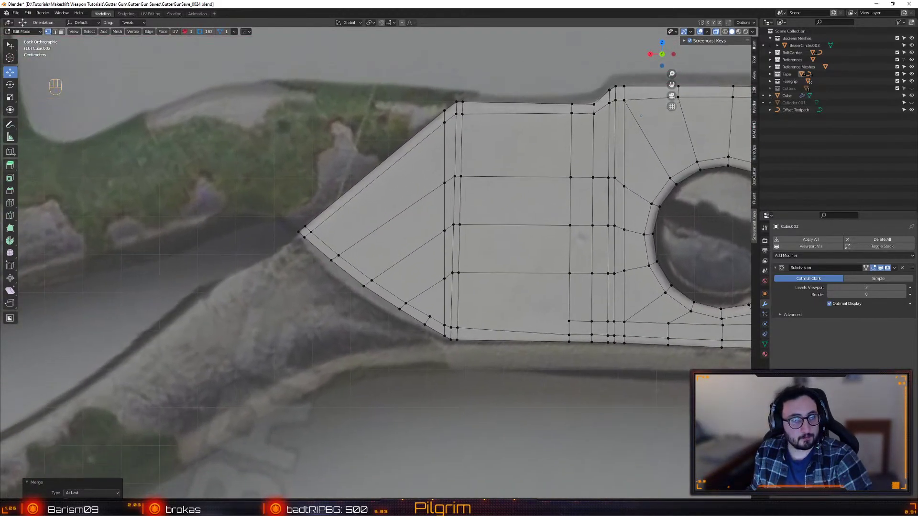
- Shrink the floating reference image window to a narrow strip around the shears and place it clear of the side plate
scroll(398, 411, "down", 3)
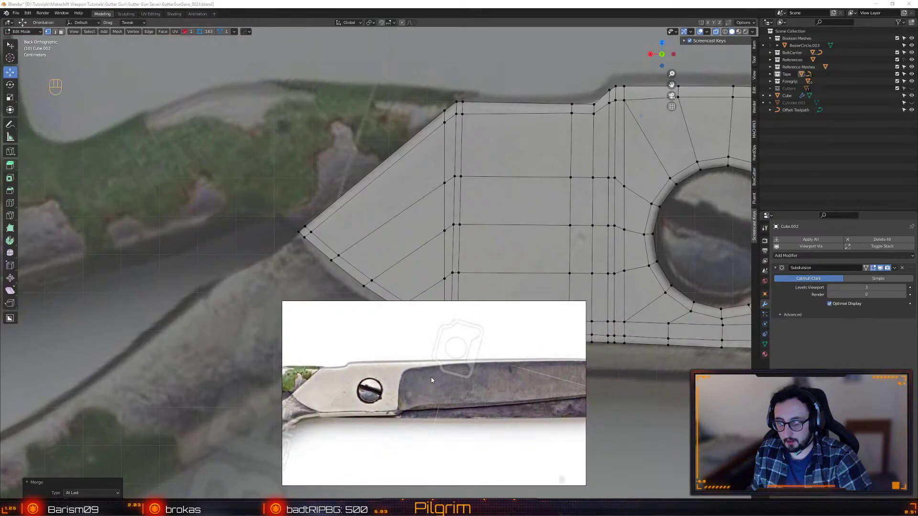
left_click_drag(290, 302, 361, 303)
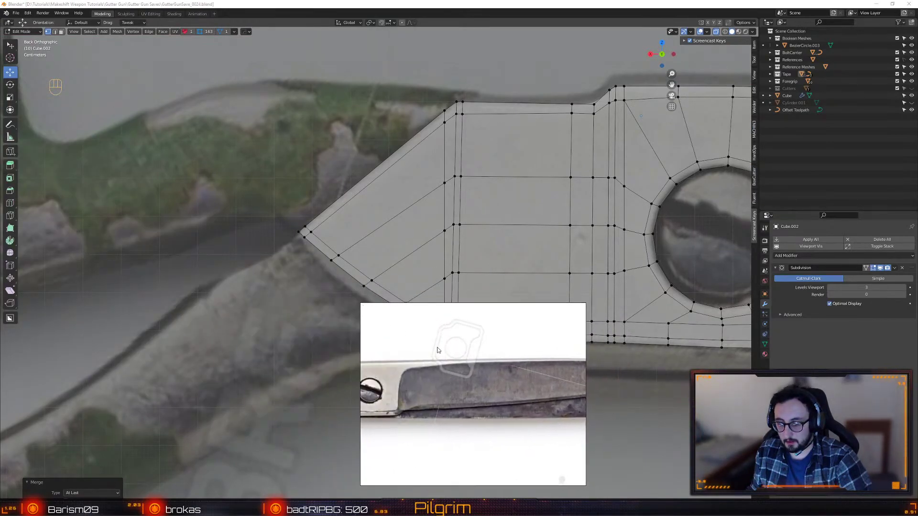
scroll(504, 377, "down", 3)
scroll(504, 377, "up", 2)
middle_click_drag(534, 369, 412, 362)
left_click_drag(519, 352, 438, 391)
left_click_drag(427, 351, 433, 428)
middle_click_drag(433, 430, 425, 473)
right_click_drag(417, 445, 442, 410)
middle_click_drag(434, 395, 433, 406)
left_click_drag(433, 395, 434, 434)
right_click_drag(426, 456, 427, 59)
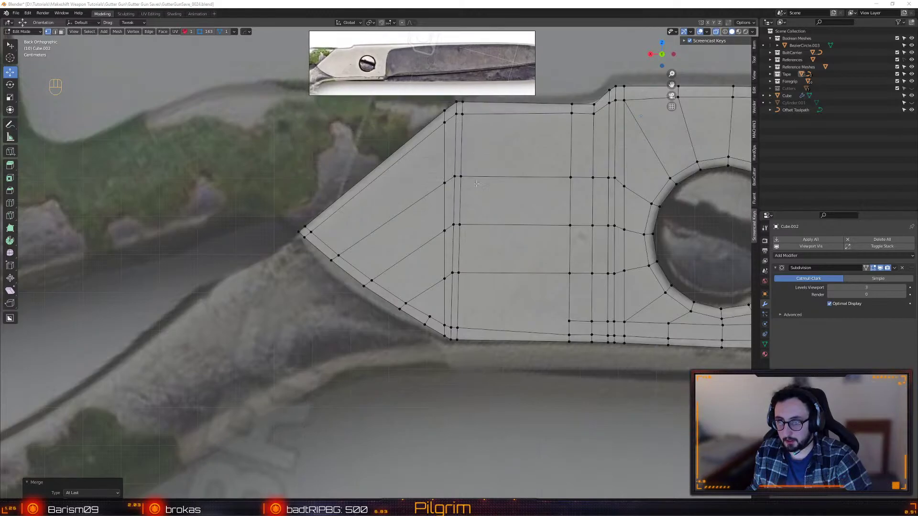
middle_click(559, 226, "alt")
scroll(328, 261, "up", 2)
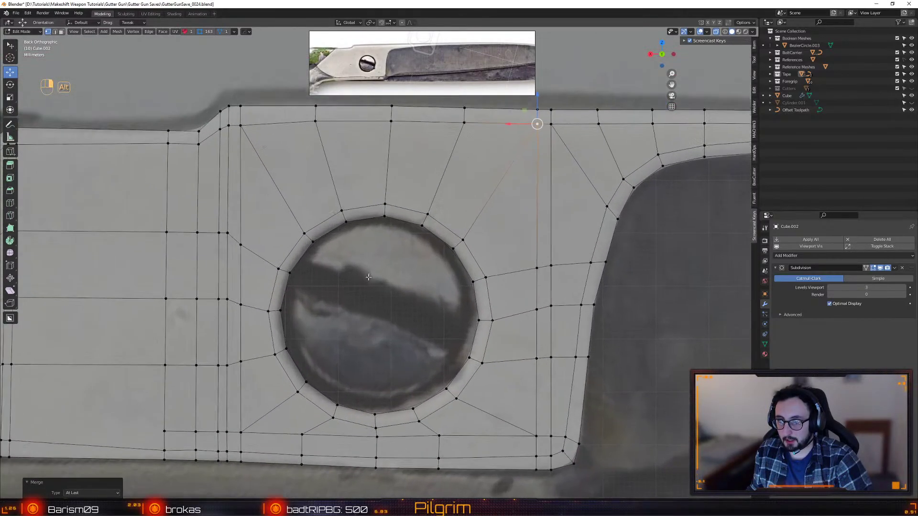
- Extrude a lower edge segment midway along the arm straight down to the blade's edge line in the reference image
middle_click_drag(550, 195, 345, 226, "alt")
right_click_drag(478, 258, 401, 277, "alt")
middle_click_drag(519, 225, 364, 257, "alt")
middle_click_drag(649, 243, 275, 233, "alt")
right_click_drag(306, 246, 421, 299, "alt")
middle_click_drag(421, 300, 426, 267, "alt")
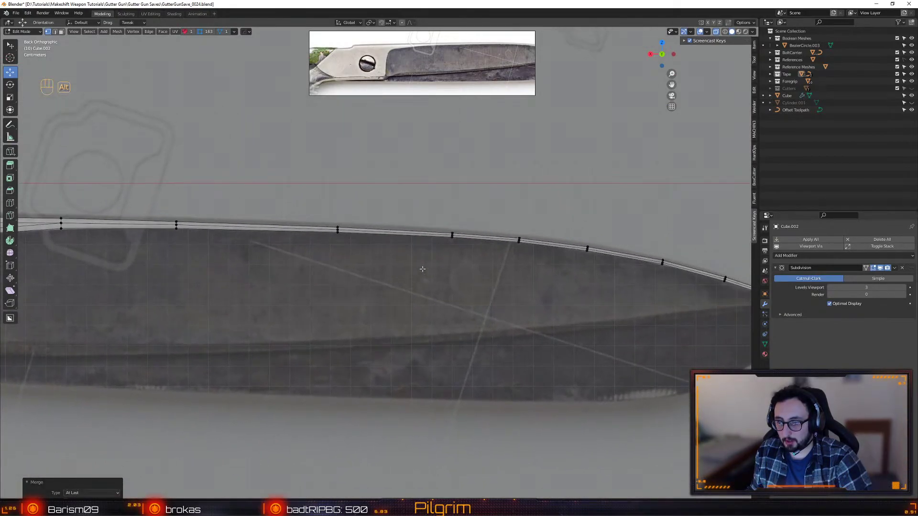
middle_click_drag(230, 341, 455, 338, "alt")
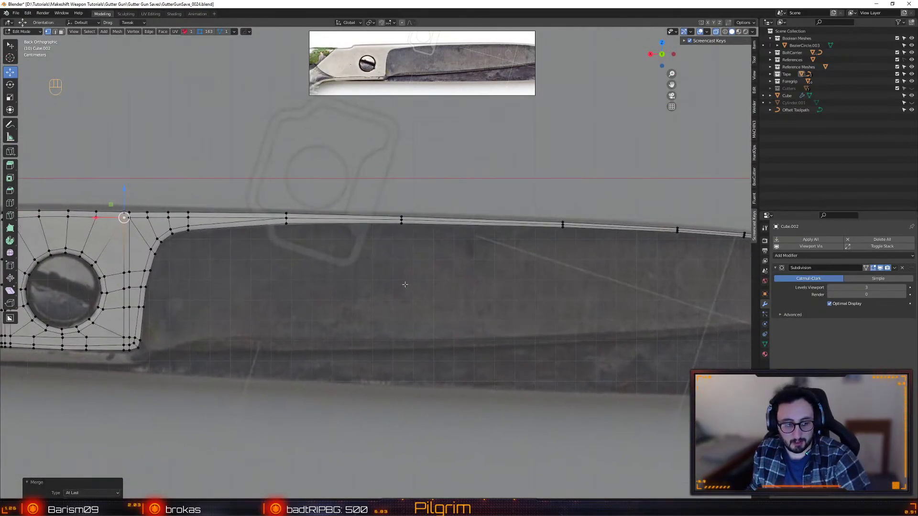
middle_click_drag(386, 284, 461, 284, "shift")
key("2")
left_click(555, 227)
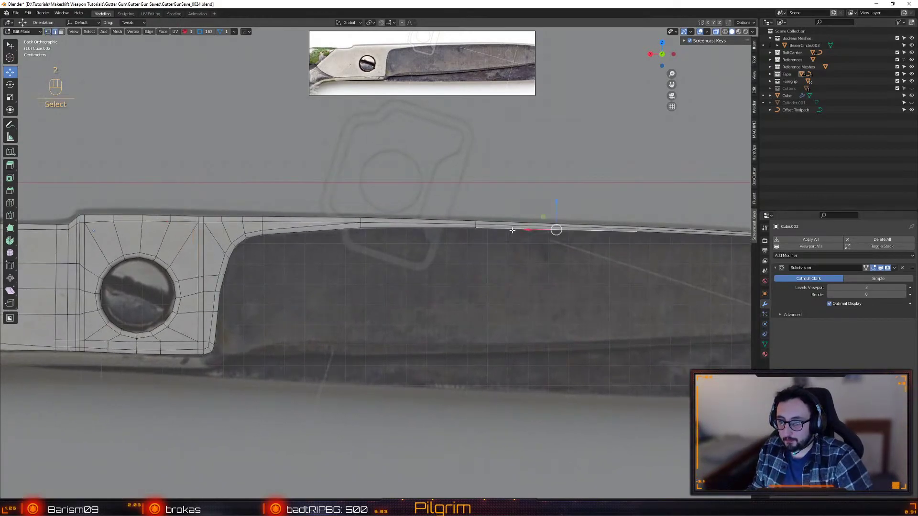
middle_click_drag(555, 226, 390, 225, "shift")
key("ctrl+e")
left_click_drag(393, 207, 390, 308)
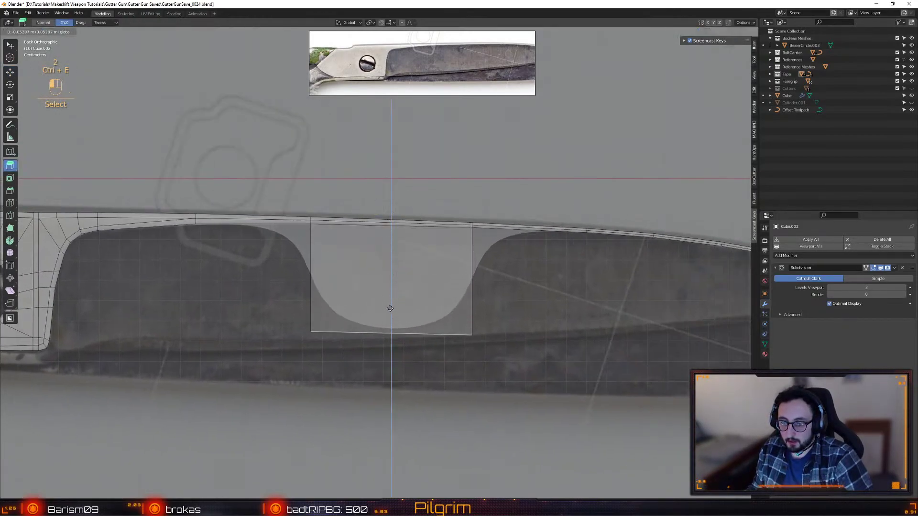
- Adjust the height of the extruded face's lower corner vertex nearer the hole to follow the reference blade line
key("w")
key("1")
key("w")
left_click_drag(276, 308, 334, 348)
left_click_drag(309, 316, 310, 316)
- Extrude three neighbouring lower edge segments near the arm's tip down toward the reference blade line
key("2")
middle_click_drag(635, 240, 470, 264, "shift")
left_click(453, 256)
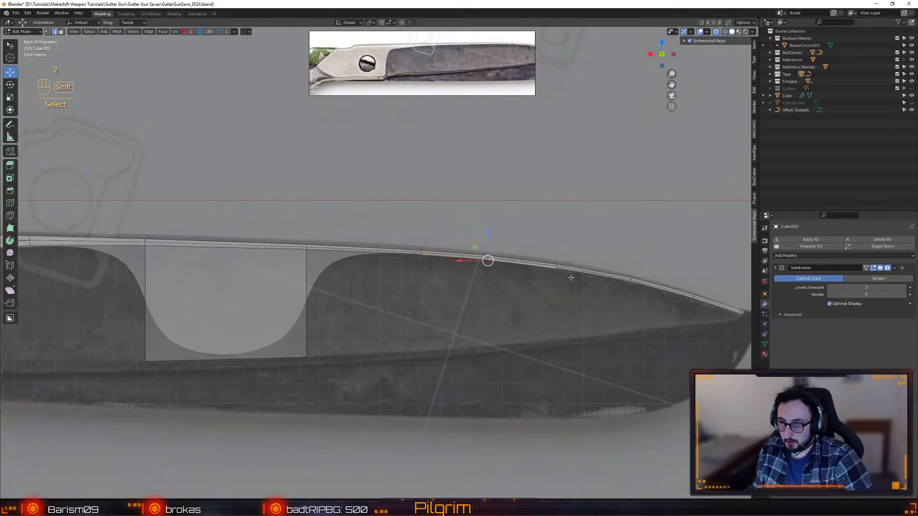
key("ctrl+e")
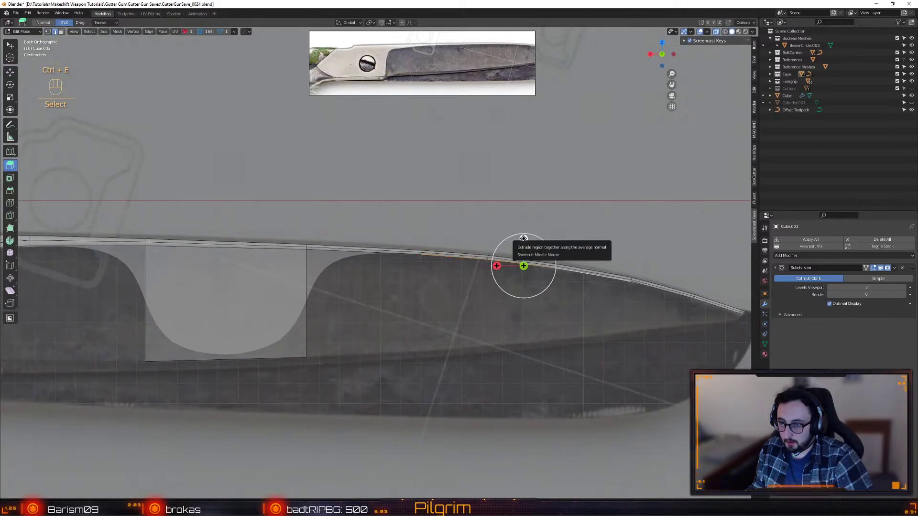
left_click_drag(524, 241, 555, 308)
- Lower the two extruded vertices farthest from the tip to the blade line, and fill the gap between the two extruded sections
key("w")
key("1")
left_click(487, 309)
left_click_drag(488, 282, 487, 317)
left_click(421, 305)
key("g")
key("z")
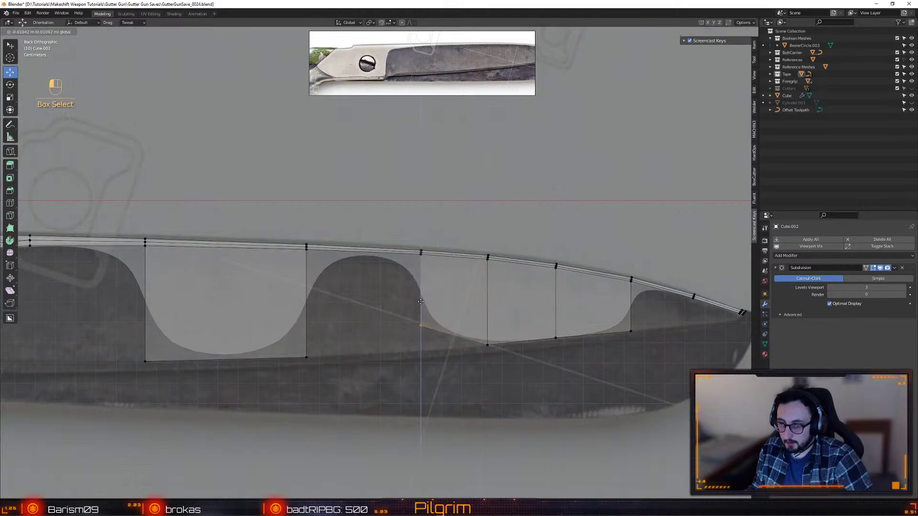
left_click(418, 324)
left_click(306, 301, "alt")
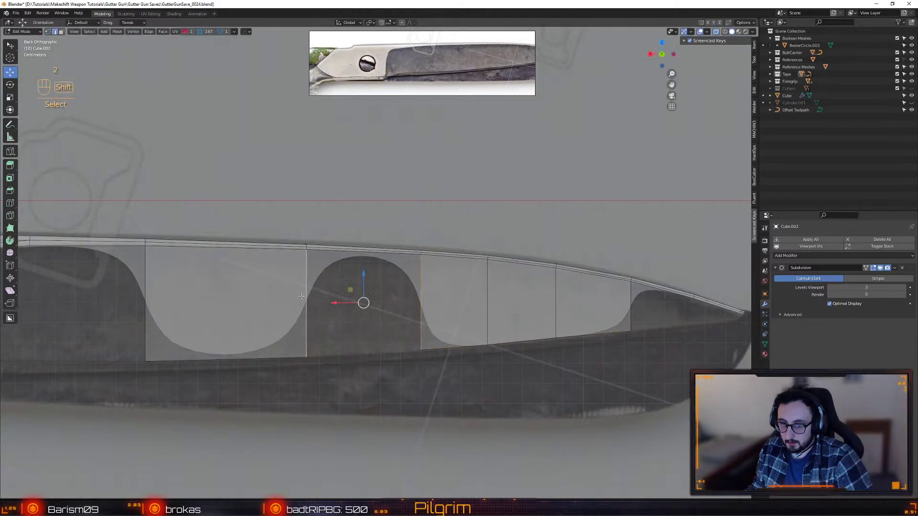
key("f")
- Extrude the two lower edge segments nearest the cutout's curve about 0.056 m down to the blade line
middle_click_drag(177, 302, 566, 289, "shift")
left_click(391, 239, "ctrl")
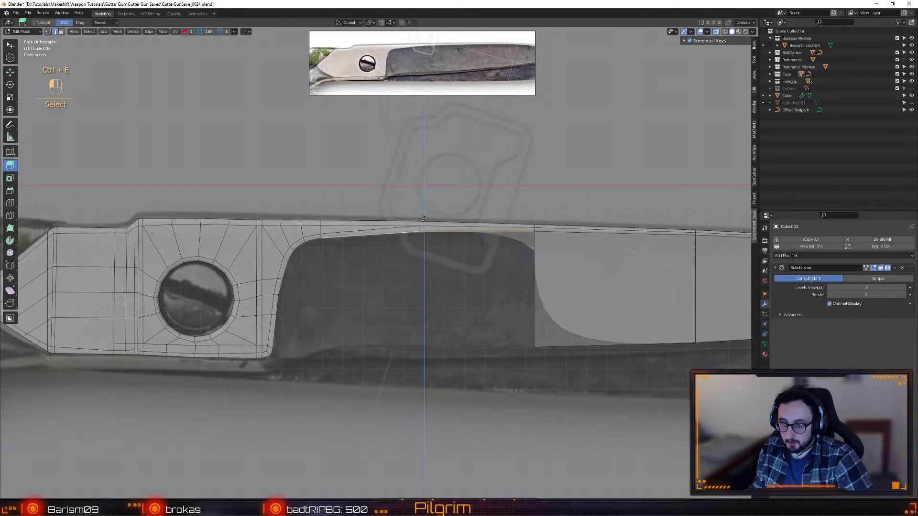
key("e")
key("z")
left_click(413, 323)
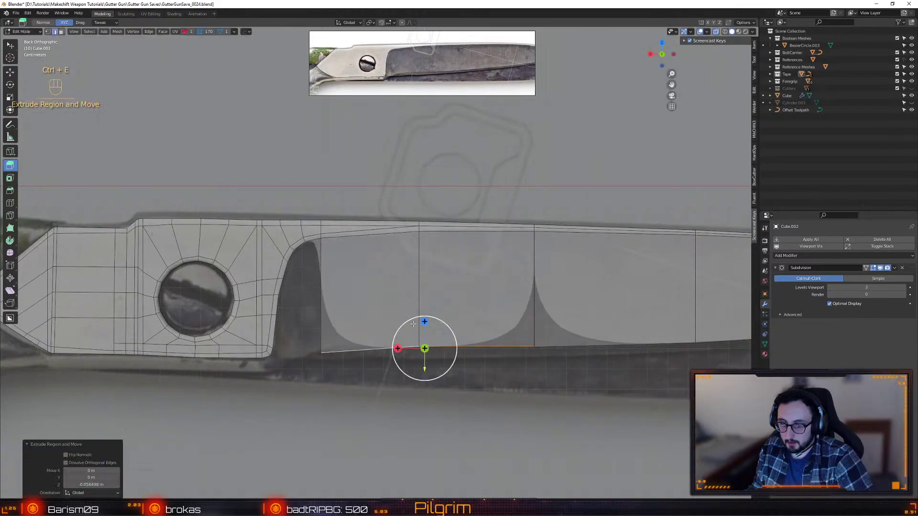
- Merge the overlapping vertices at the seam of the extruded sections, and shift the blade's corner vertex by the cutout slightly toward the tip
key("w")
key("1")
left_click_drag(502, 317, 574, 371)
key("alt+c")
mouse_move(302, 334)
left_mouse_down()
mouse_move(339, 370)
mouse_move(320, 333)
left_mouse_up()
key("w")
middle_click_drag(320, 333, 41, 318, "shift")
scroll(181, 297, "down", 3)
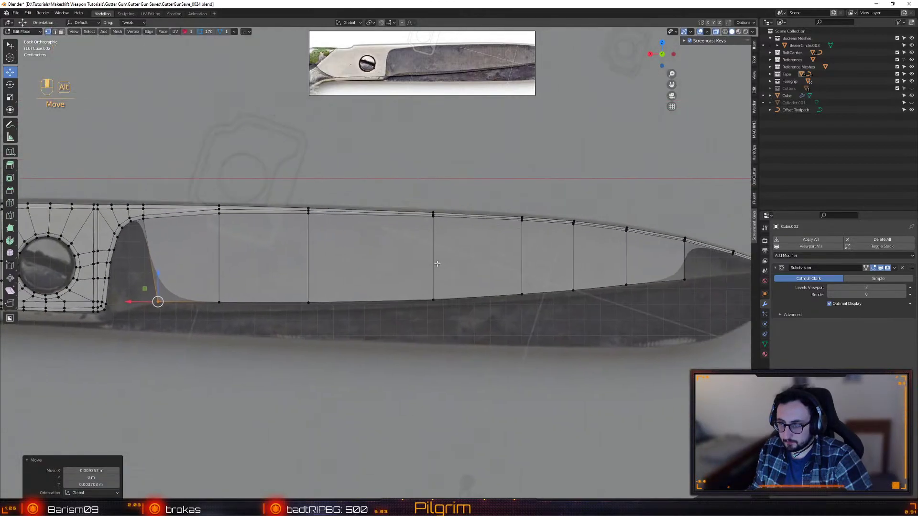
- Delete the thin strip's vertices beyond the last extruded column at the blade tip
scroll(256, 291, "up", 3)
scroll(257, 290, "up", 2)
left_click_drag(364, 268, 459, 311)
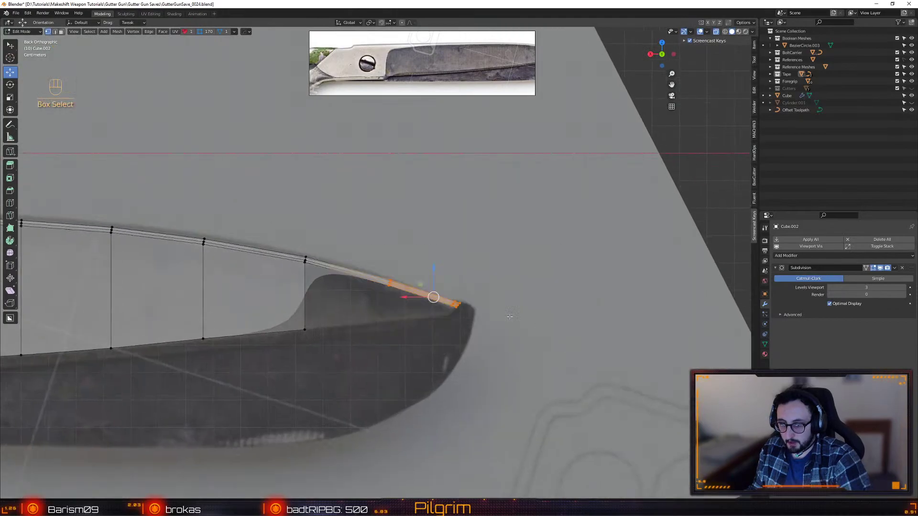
key("Delete")
left_click(486, 299)
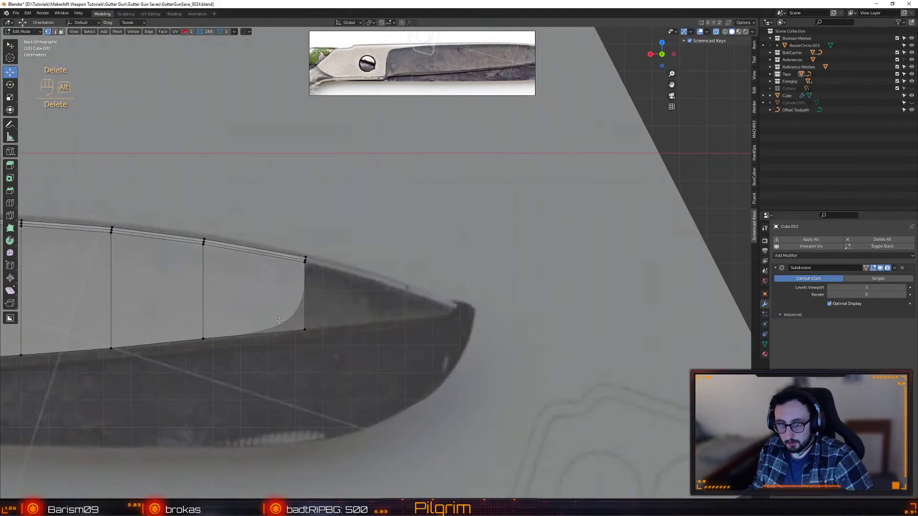
- Align the vertex column at the blade's tip end into one vertical line
scroll(351, 315, "up", 2)
middle_click_drag(351, 315, 315, 314, "shift")
left_click_drag(471, 230, 511, 336)
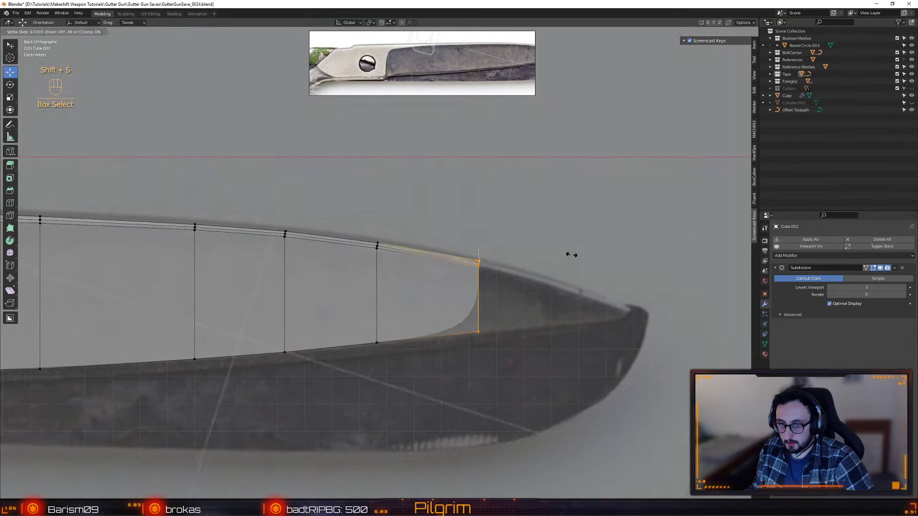
key("alt+x")
left_click(524, 241)
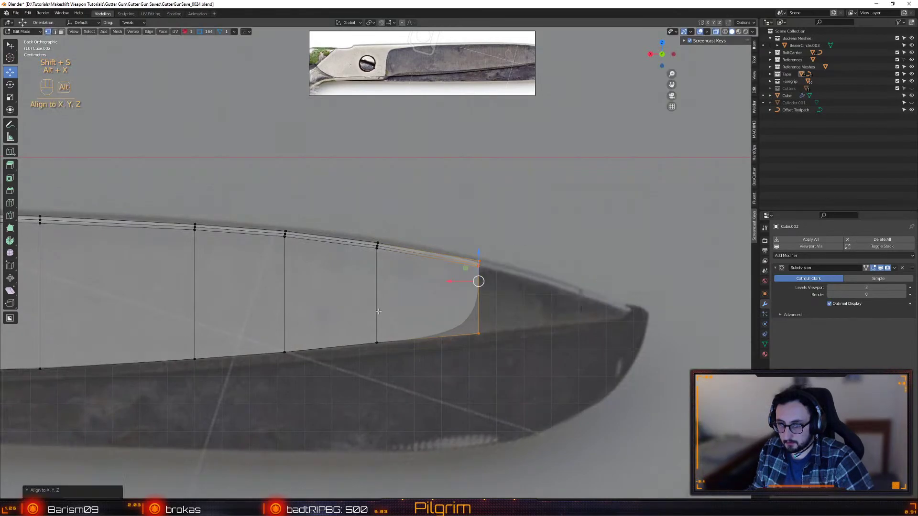
- Add a single vertical loop cut close to the blade's tip end as a support edge
middle_click_drag(44, 350, 472, 346, "alt")
scroll(472, 347, "down", 5, "ctrl")
key("shift+f")
left_click_drag(526, 282, 569, 275)
left_click(571, 275)
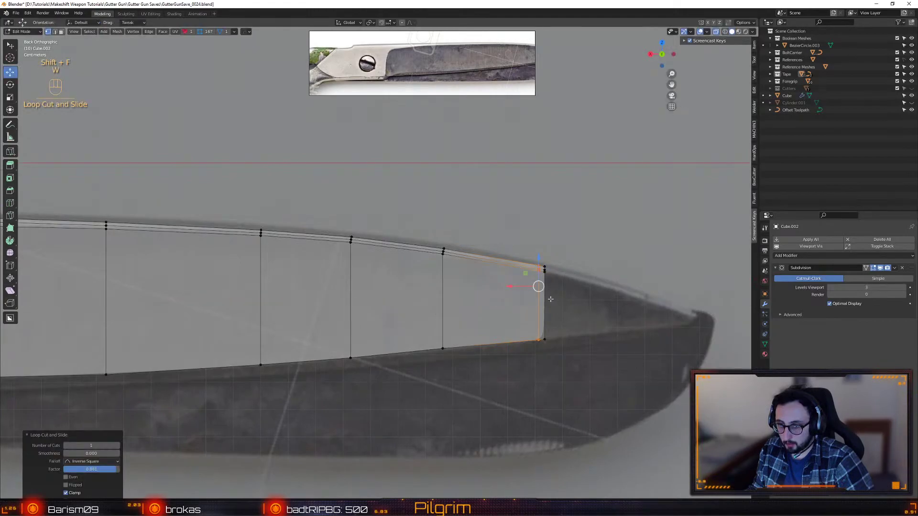
key("w")
- Select the blade's entire lower vertex row and move it about -0.005 m along Y to angle the blade face
middle_click(266, 280, "alt")
scroll(492, 355, "down", 2)
middle_click_drag(77, 274, 168, 274, "shift")
left_click(262, 303, "alt")
scroll(401, 284, "down", 1)
left_click_drag(402, 285, 629, 333, "shift")
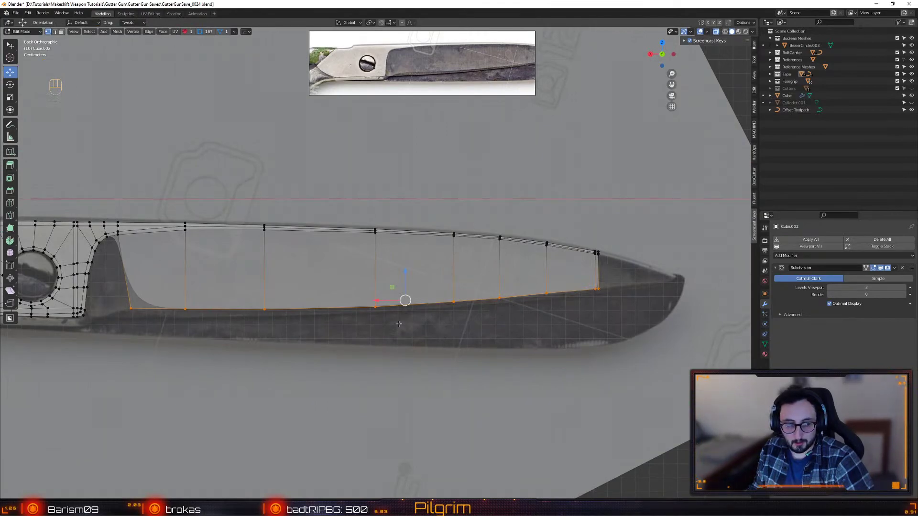
middle_click_drag(403, 324, 358, 328)
left_click_drag(358, 333, 365, 333)
mouse_move(365, 334)
middle_mouse_down()
mouse_move(326, 346)
mouse_move(353, 334)
middle_mouse_up()
key("2")
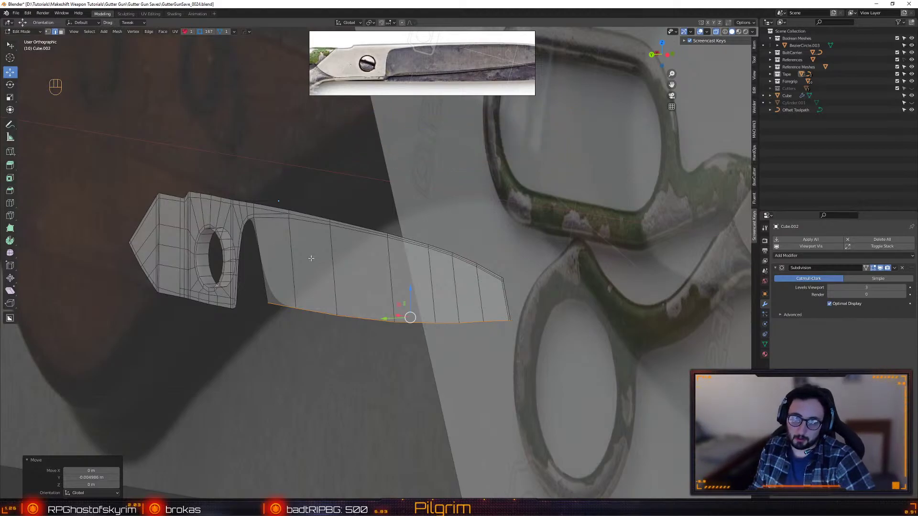
- Leave mesh editing, switch the viewport to perspective, and isolate the side plate in local view
middle_click_drag(246, 242, 22, 153)
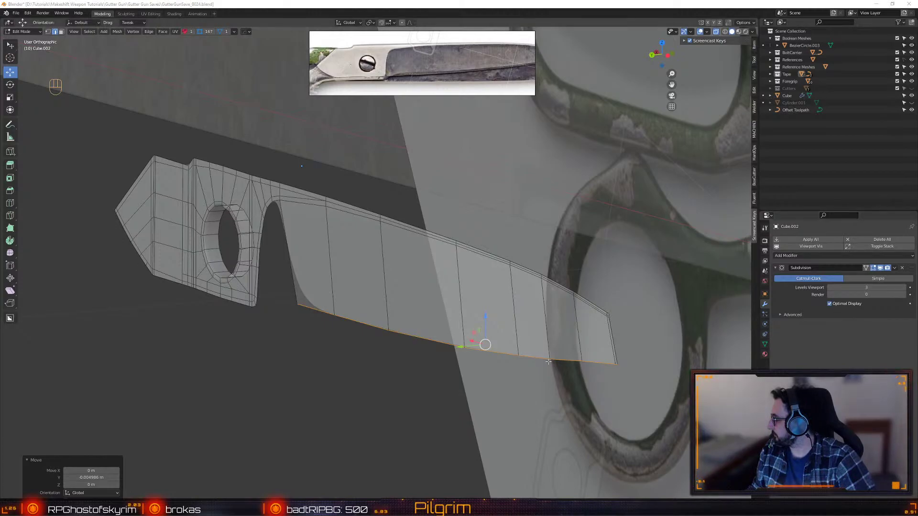
middle_click_drag(307, 277, 584, 171, "alt")
key("Tab")
left_click(672, 109)
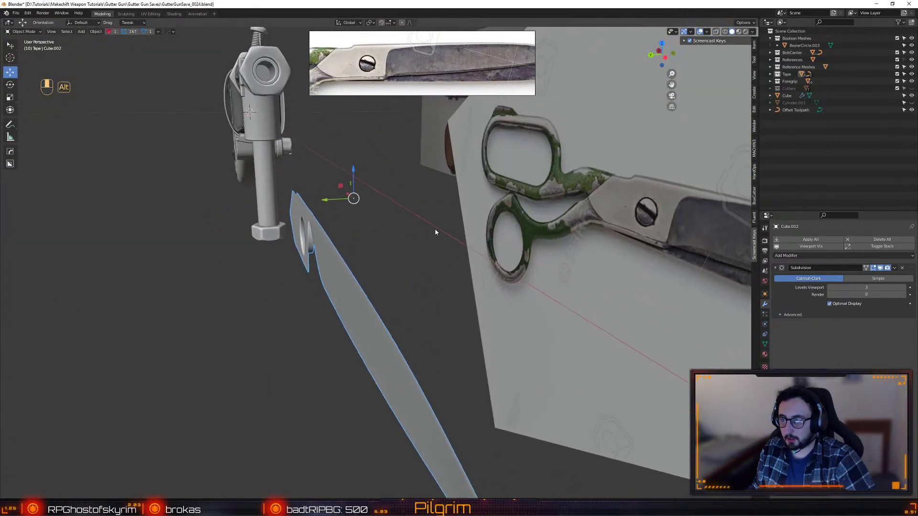
key("alt+q")
middle_click_drag(416, 210, 425, 240, "alt")
middle_click_drag(433, 206, 477, 177, "alt")
- Select the hole's inner rim loop and move it about 0.004 m along Y
key("Tab")
middle_click_drag(257, 236, 299, 255)
scroll(368, 230, "up", 4)
double_click(367, 230)
left_click_drag(300, 255, 293, 252)
middle_click_drag(292, 252, 432, 245, "alt")
- Snap the 3D cursor to the centre of the selected hole rim
key("shift+Tab")
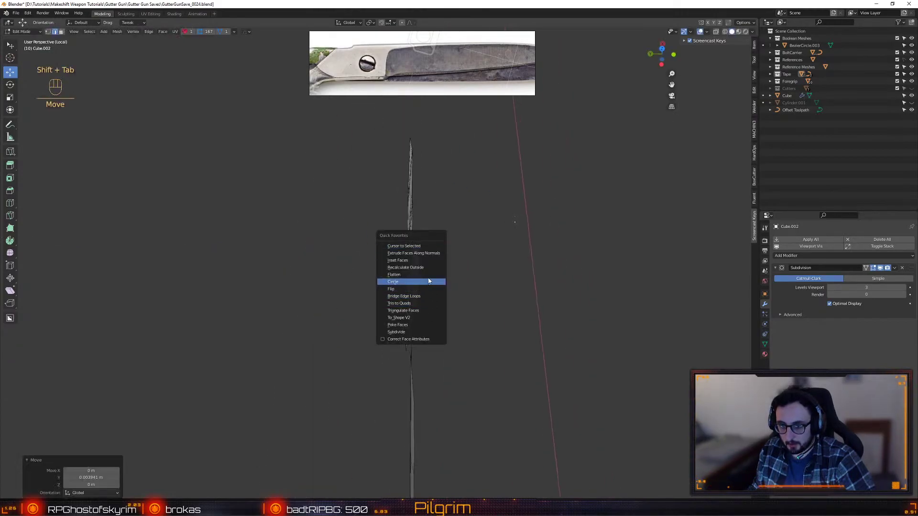
left_click(424, 249)
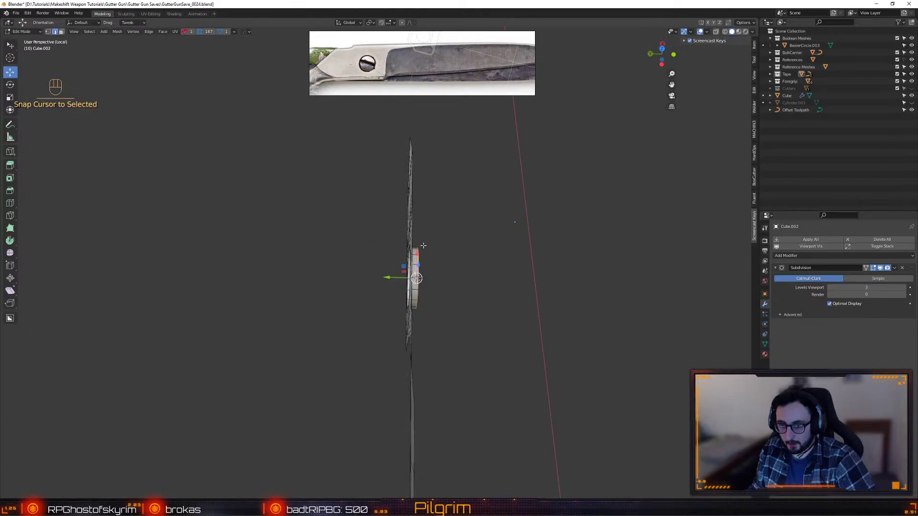
middle_click_drag(500, 299, 345, 320, "alt")
middle_click_drag(403, 295, 485, 327, "alt")
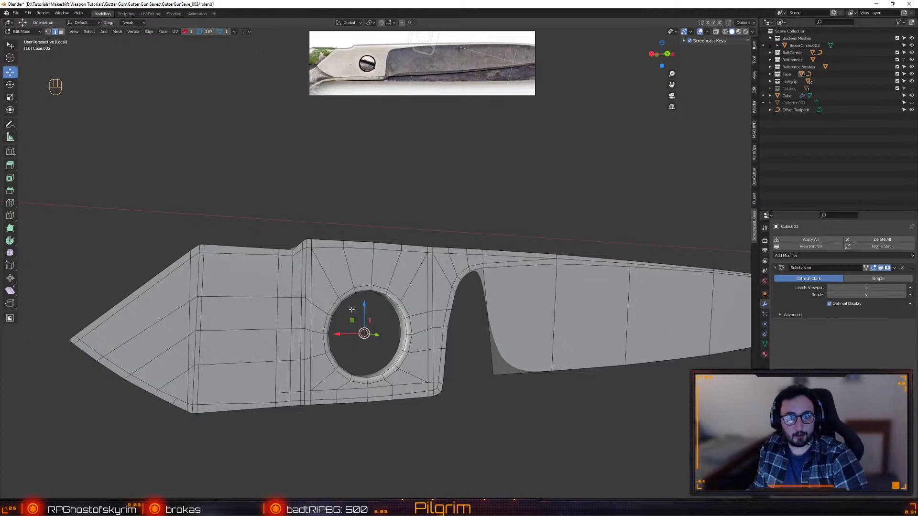
- Return to Object Mode and zoom the floating reference image in on the screw to compare it with the plate's hole
middle_click_drag(359, 314, 363, 234)
middle_click_drag(333, 266, 386, 283)
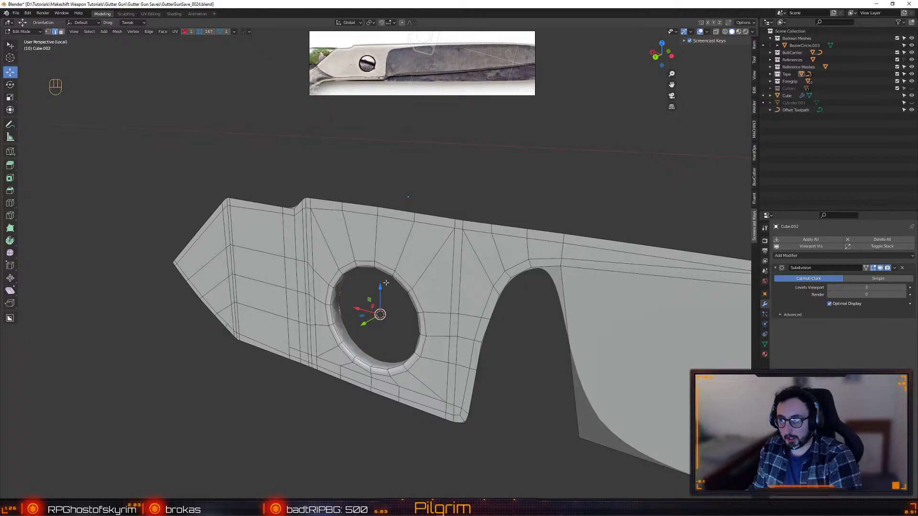
middle_click_drag(367, 359, 379, 113)
key("Tab")
scroll(359, 62, "up", 4)
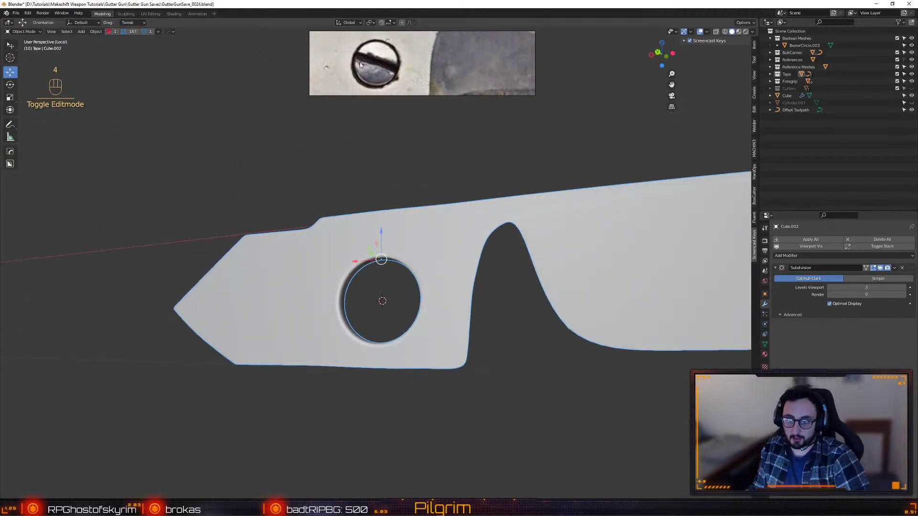
middle_click_drag(404, 317, 386, 308)
- Try a cylinder at the hole's centre, scaling and rotating it, and delete it
key("shift+Tab")
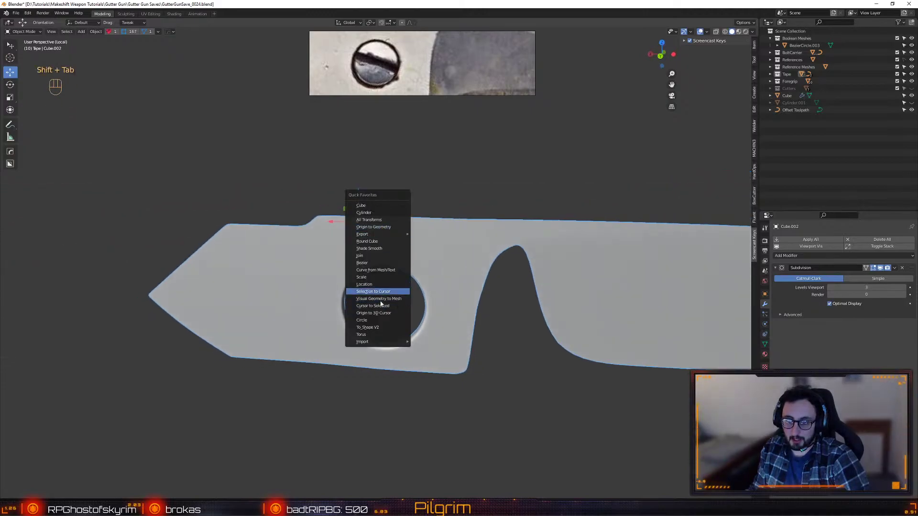
key("Escape")
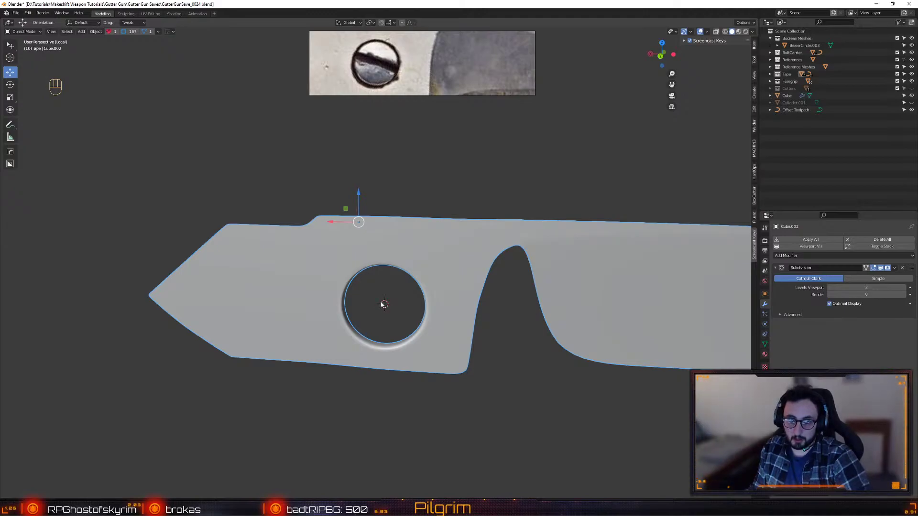
key("shift+Tab")
left_click(358, 209)
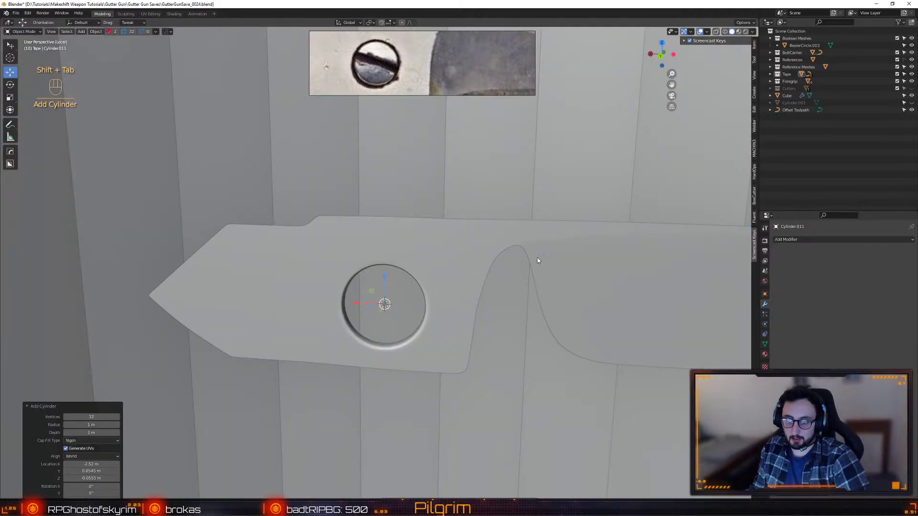
key("s")
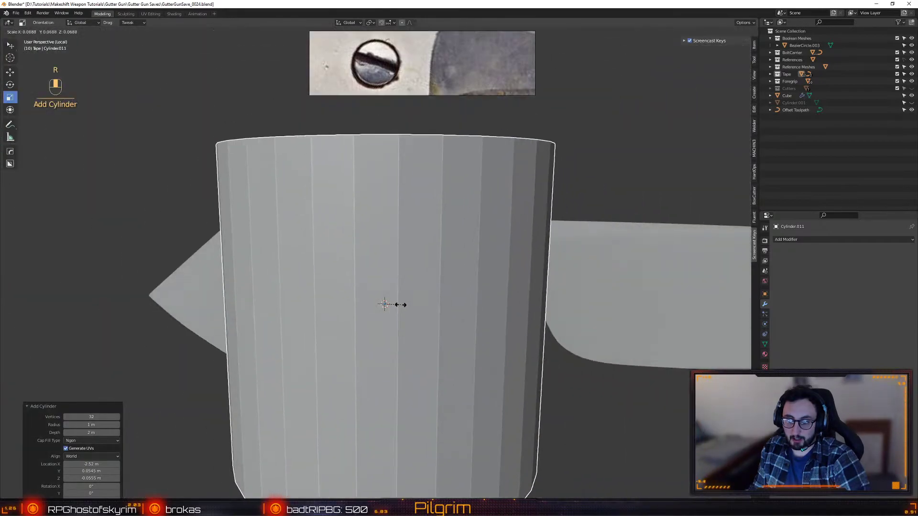
left_click(447, 261)
scroll(392, 302, "down", 6)
key("e")
left_click_drag(395, 300, 360, 318, "alt")
key("r")
left_click(485, 263)
key("w")
key("w")
key("Delete")
left_click(422, 328)
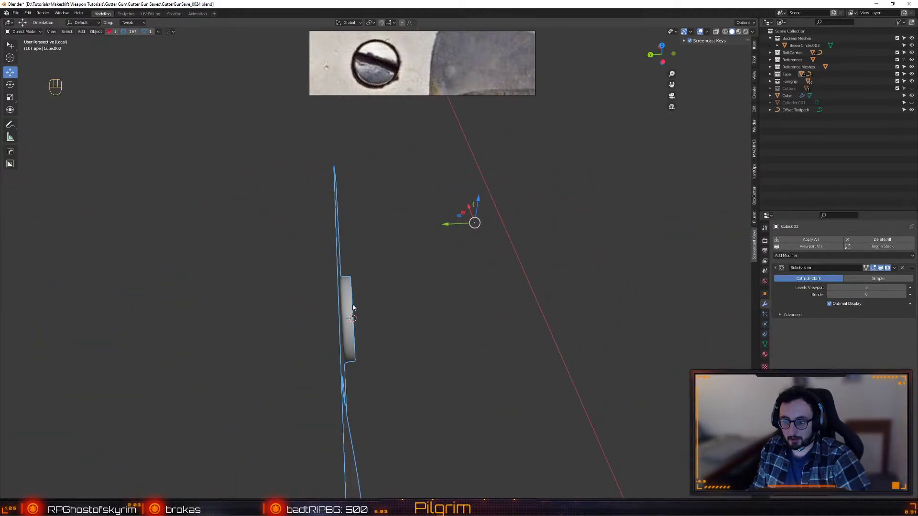
- Set the side plate's origin to the 3D cursor at the hole's centre
middle_click_drag(353, 319, 365, 313)
key("shift+Tab")
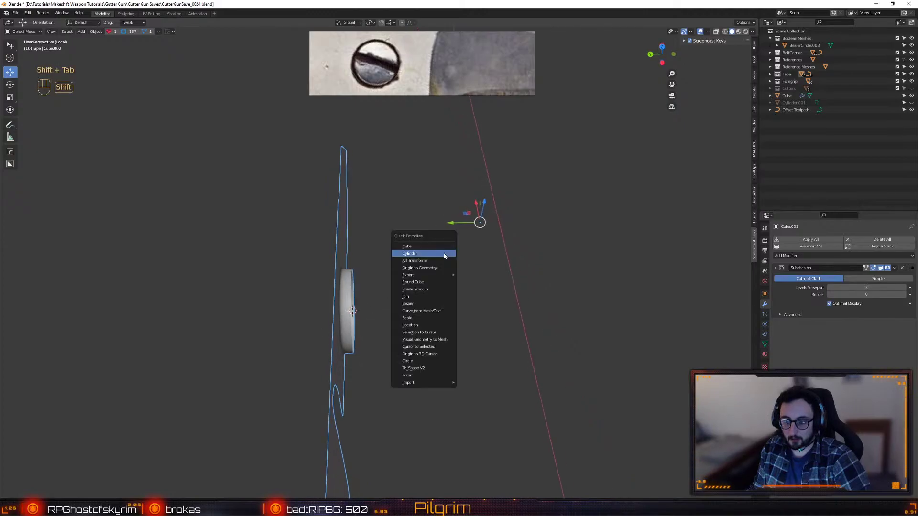
left_click_drag(490, 218, 421, 205, "alt")
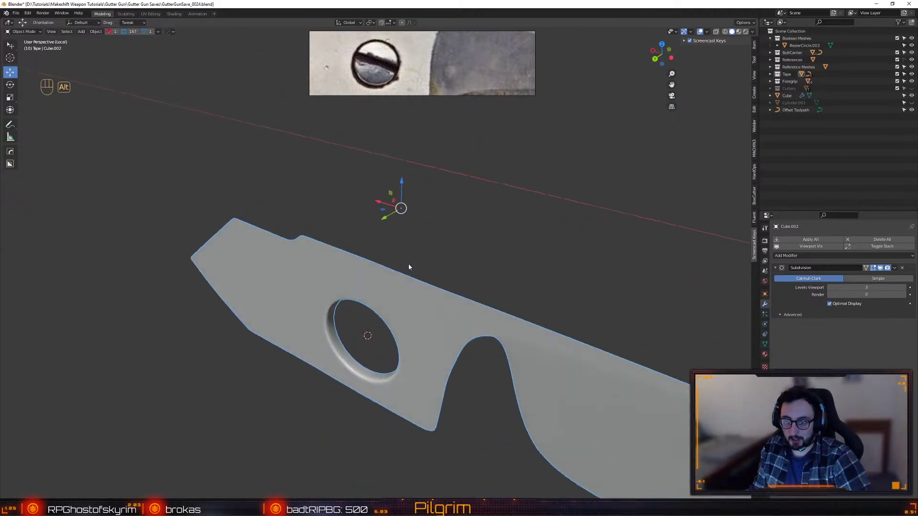
key("shift+Tab")
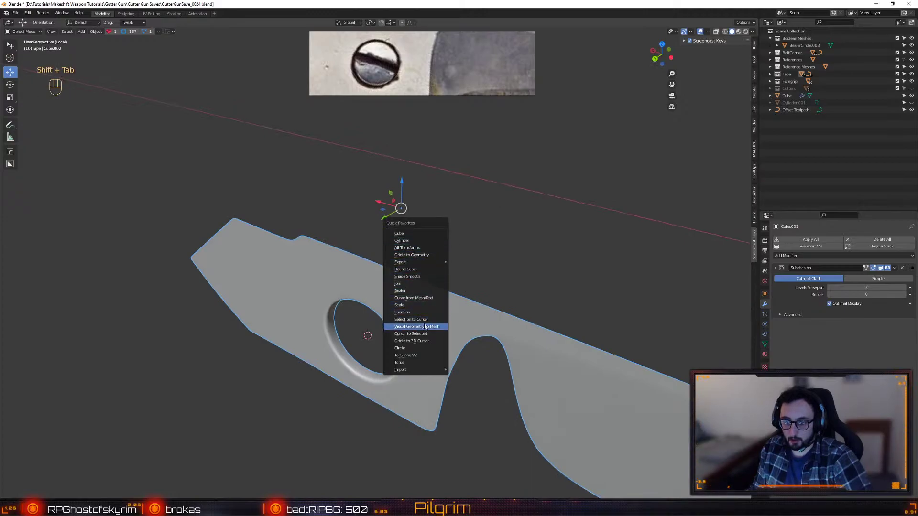
left_click(418, 341)
- Mirror the side plate across the Y axis with bisect
left_click_drag(418, 341, 336, 369, "alt")
key("alt+x")
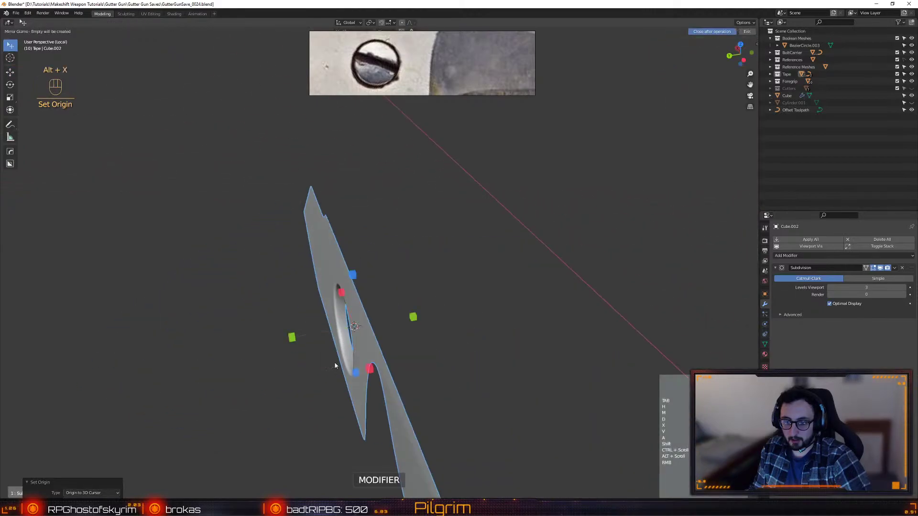
left_click(290, 340)
- Enter Edit Mode on the mirrored side plate and move the blade's lower edges about 0.0048 m along Y
left_click_drag(289, 340, 347, 318, "alt")
key("alt+v")
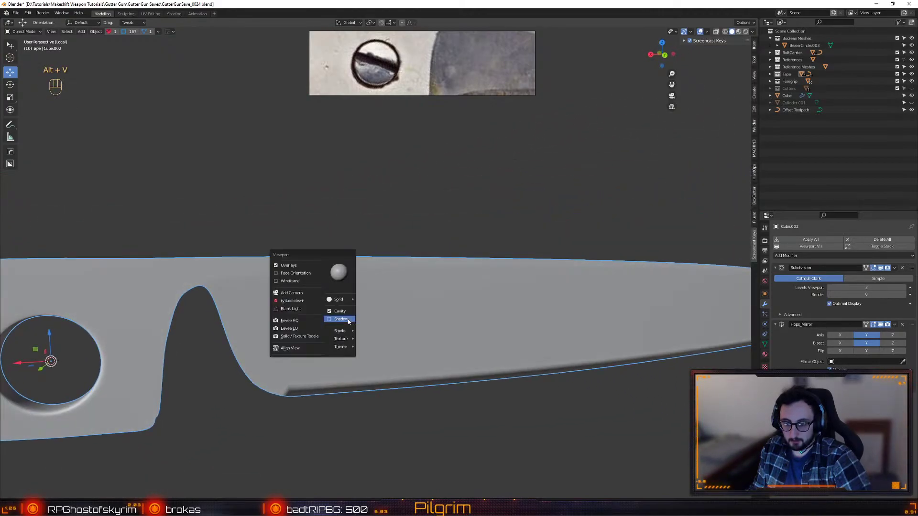
left_click_drag(397, 333, 449, 358, "alt")
key("Tab")
key("alt+v")
left_click(310, 275)
left_click(378, 371)
double_click(448, 358)
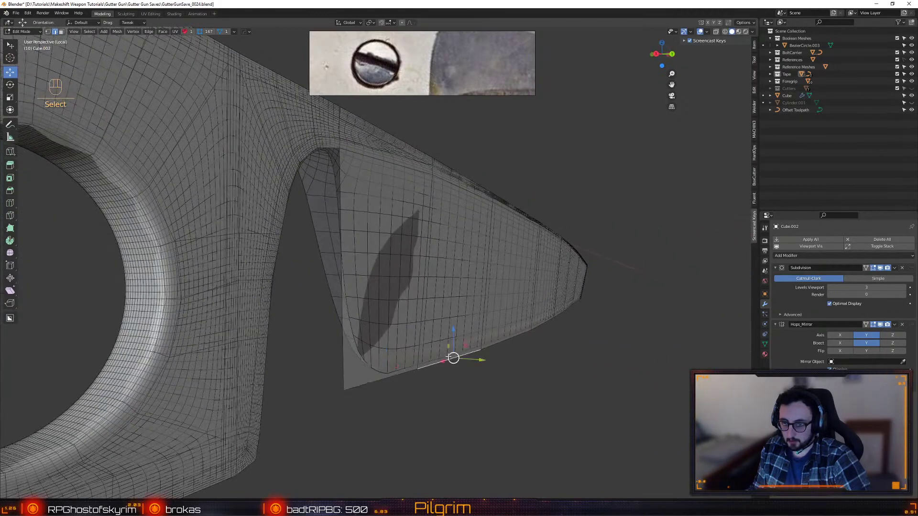
left_click_drag(571, 320, 577, 318)
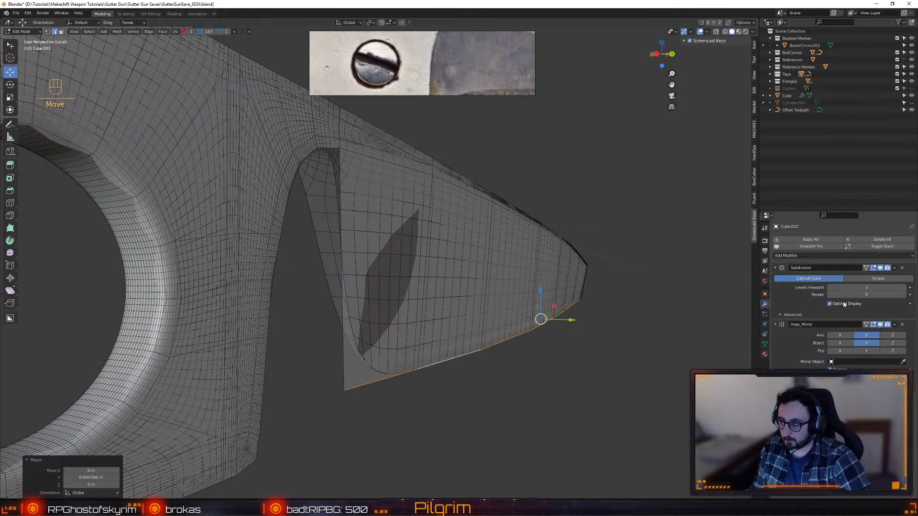
- Nudge the blade's lower edges another 0.0009 m or so along Y and hide the Mirror modifier in the viewport
left_click(882, 325)
left_click_drag(572, 320, 573, 320)
left_click(880, 325)
middle_click_drag(490, 399, 502, 184, "alt")
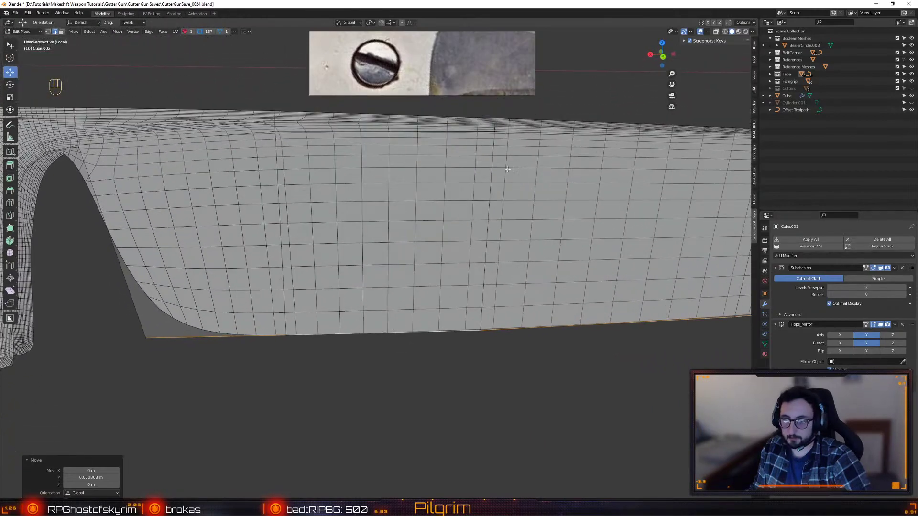
left_click(886, 325)
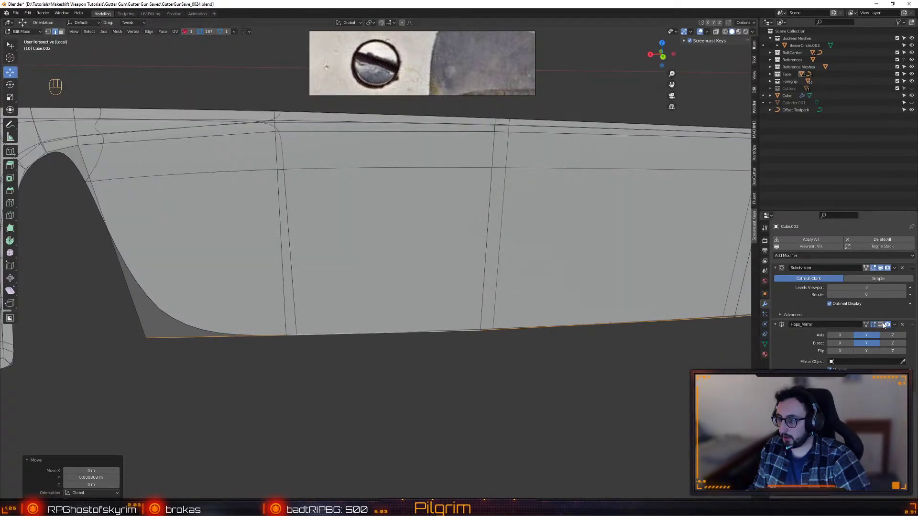
- Extrude the blade's lower edges downward into a narrow strip, working in see-through back orthographic view over the reference
middle_click_drag(596, 96, 569, 102)
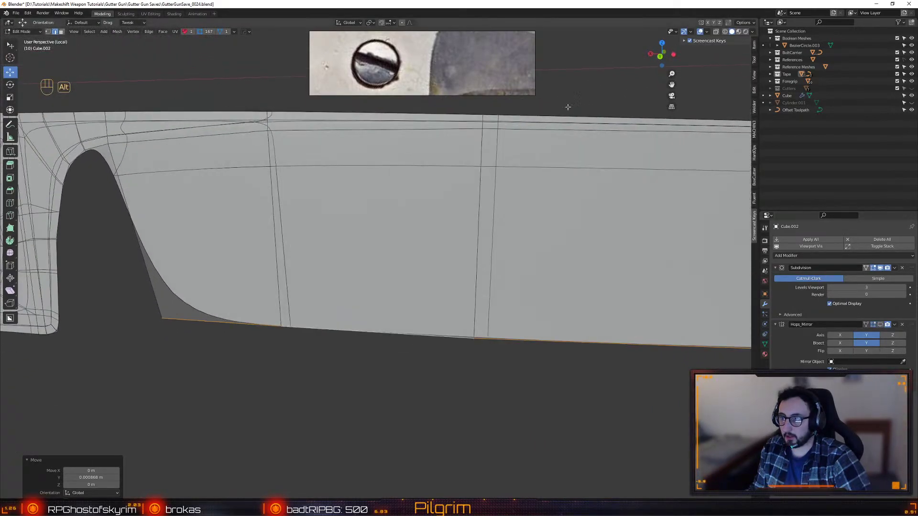
left_click(660, 57)
key("shift+x")
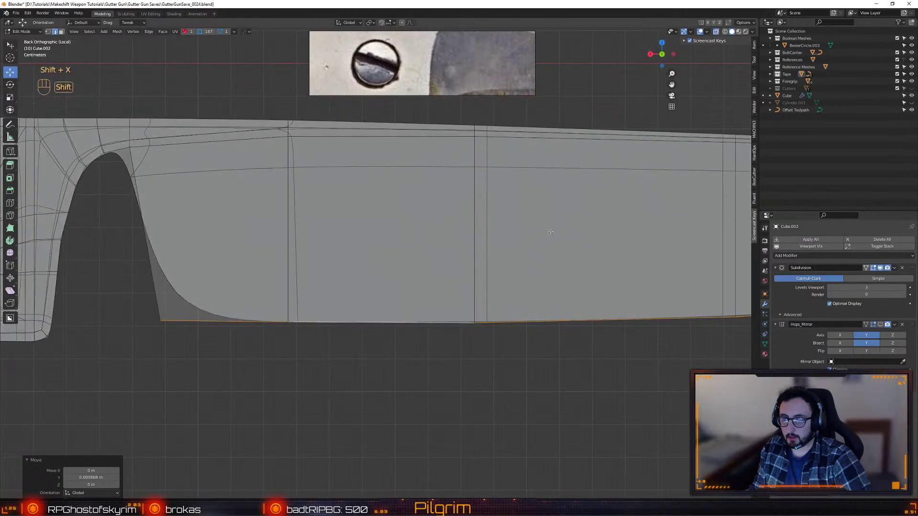
middle_click_drag(502, 217, 541, 285, "alt")
right_click_drag(541, 285, 482, 275, "alt")
key("alt+q")
left_click_drag(483, 275, 403, 269, "alt")
scroll(403, 268, "up", 5)
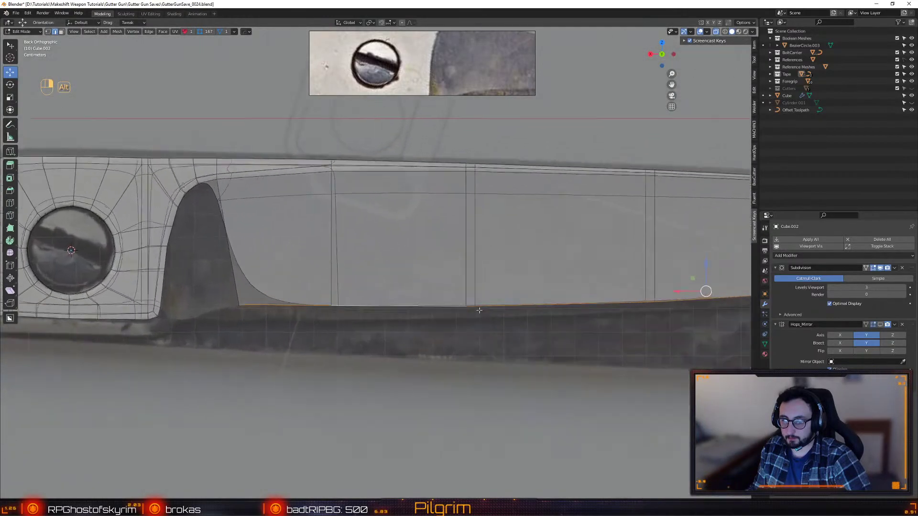
middle_click_drag(541, 249, 340, 252, "shift")
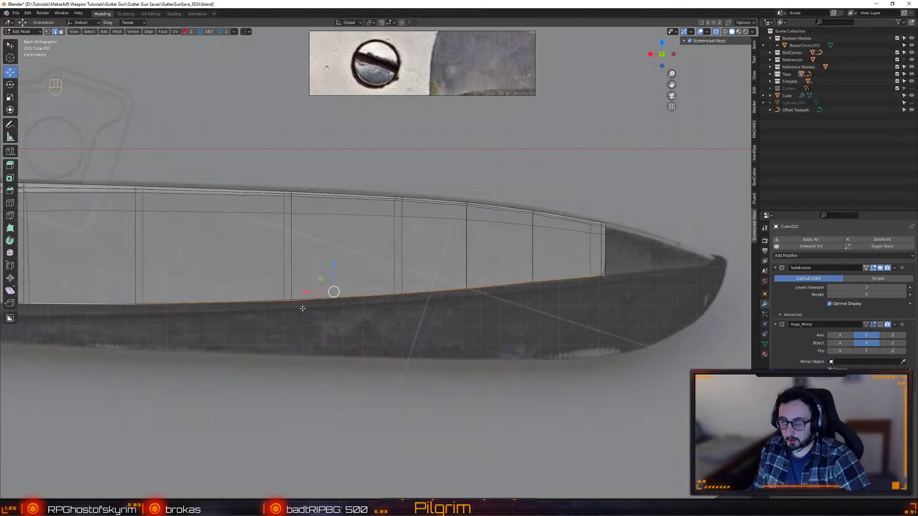
middle_click_drag(302, 309, 472, 271, "shift")
key("ctrl+e")
left_click_drag(477, 243, 738, 73)
key("w")
- Add a loop cut with factor 0.905 along the blade just above the extruded strip
key("2")
key("1")
left_click_drag(678, 43, 392, 344, "alt")
key("shift+f")
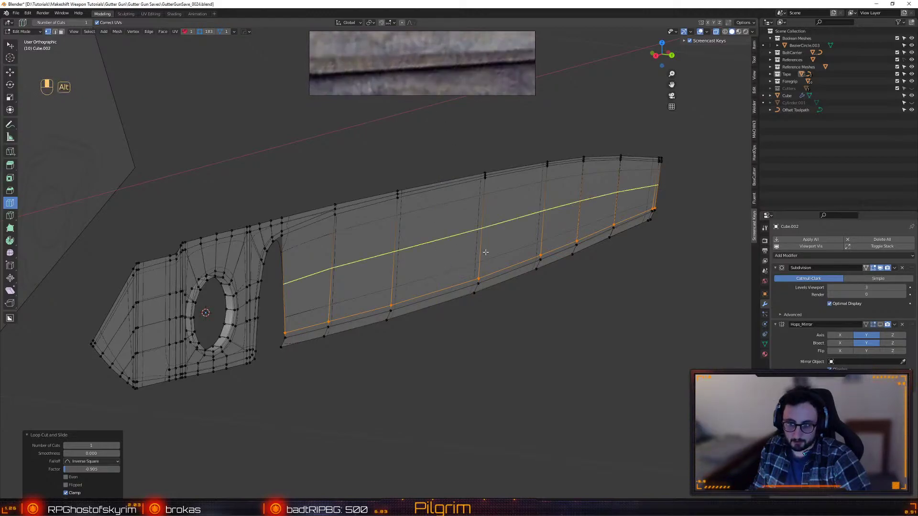
- Try a centred loop cut along the extruded strip under the blade
scroll(478, 258, "up", 4)
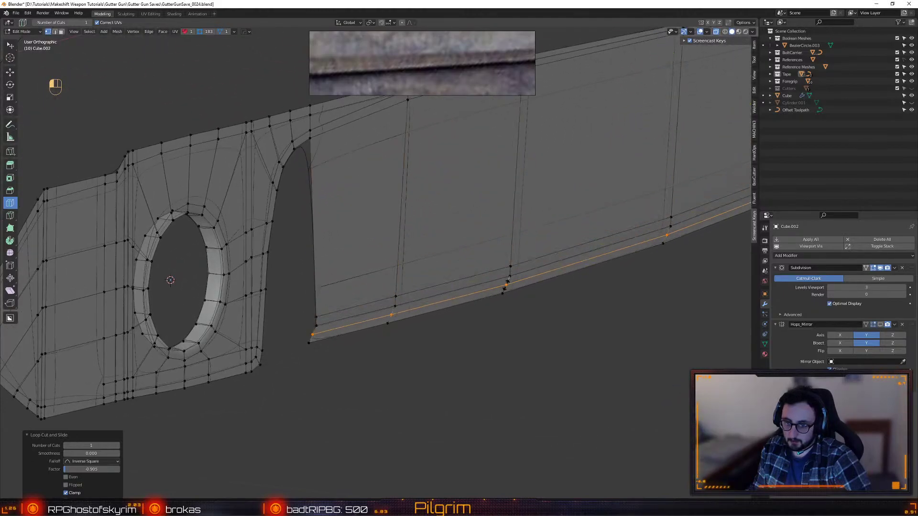
left_click(510, 296)
key("w")
scroll(497, 287, "down", 2)
left_click_drag(487, 279, 423, 267, "alt")
middle_click_drag(423, 267, 433, 261)
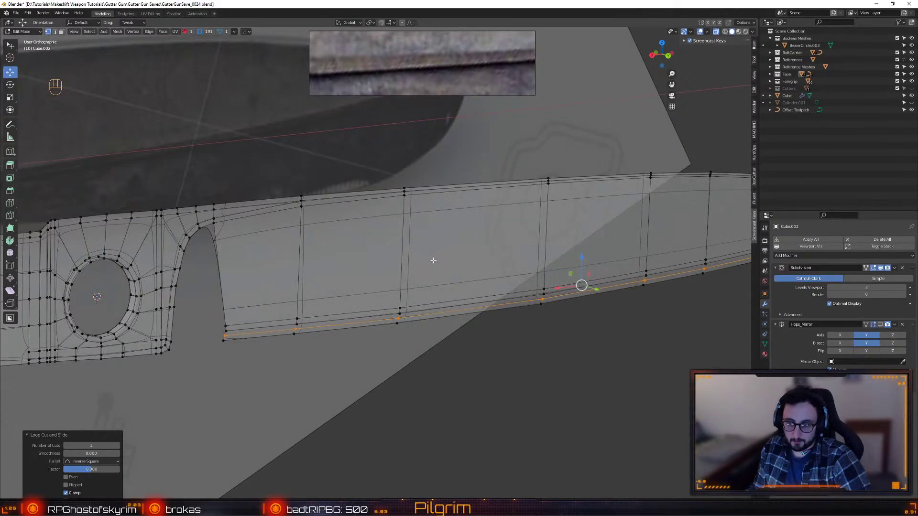
- Try lowering the vertices at the blade's heel corner about 0.0012 m along Z and undo it
left_click(668, 56)
left_click(672, 107)
left_click(672, 107)
middle_click_drag(315, 276, 444, 275, "alt")
scroll(444, 276, "up", 5)
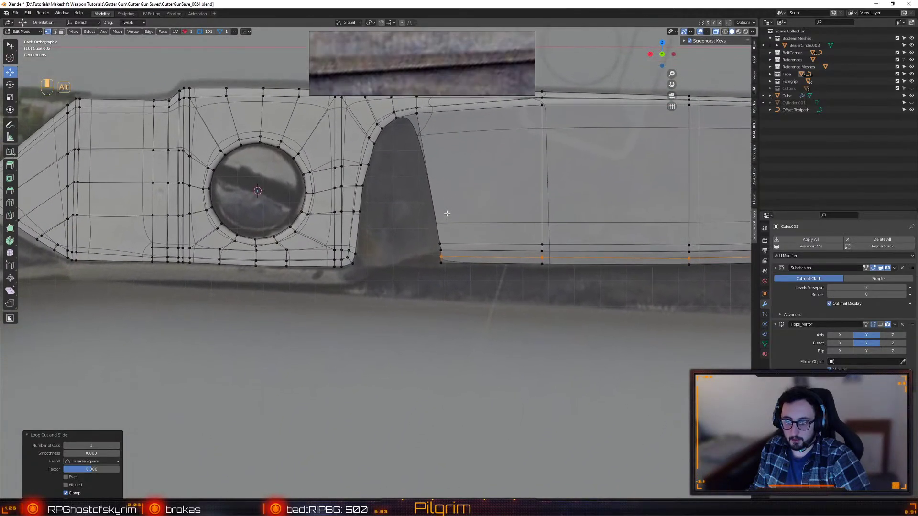
left_click_drag(333, 164, 383, 212)
key("g")
key("z")
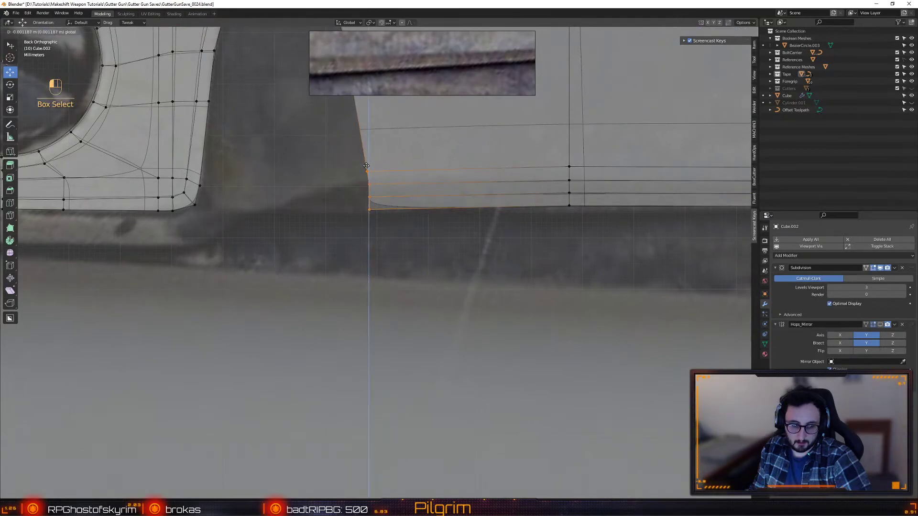
left_click(366, 166)
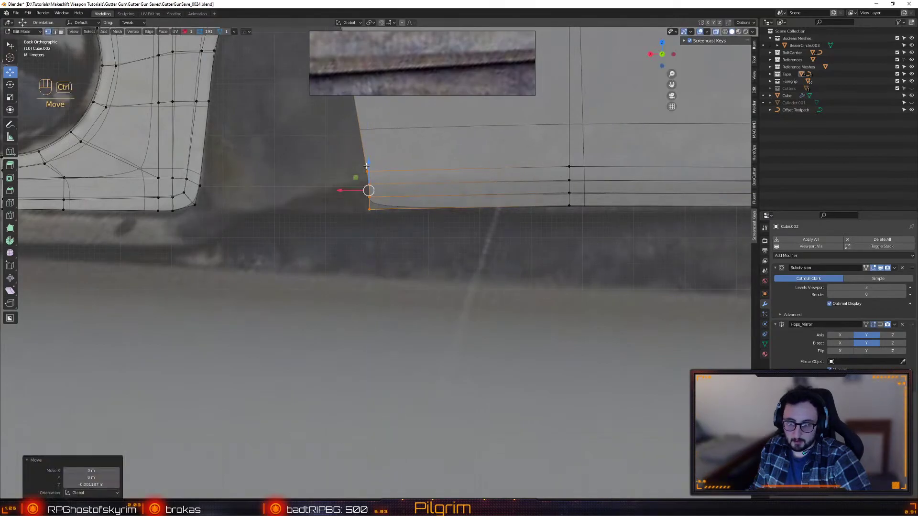
key("ctrl+z")
- Try raising the heel corner vertices about 0.0003 m, and undo that together with the strip's loop cut
left_click_drag(370, 163, 370, 162)
middle_click_drag(371, 163, 384, 347, "alt")
scroll(383, 348, "up", 3)
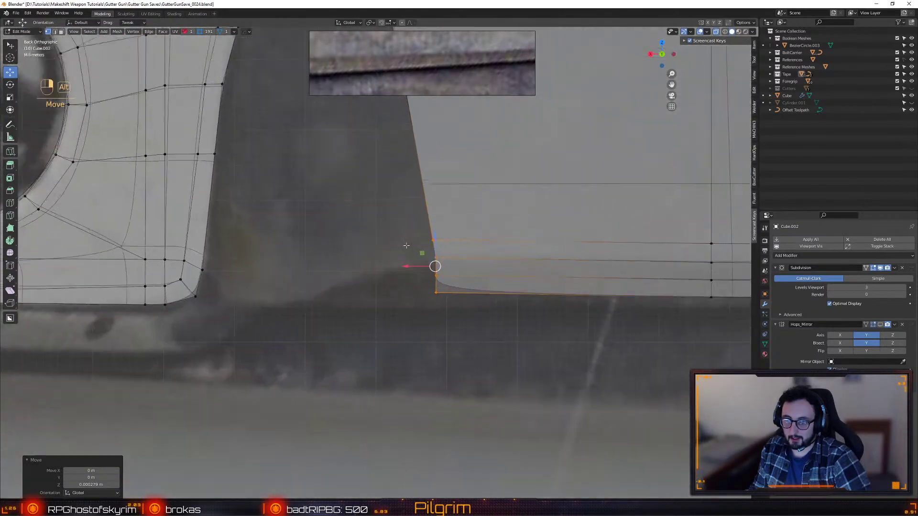
key("ctrl+z")
key("ctrl+z")
key("ctrl+z")
key("ctrl+z")
key("ctrl+z")
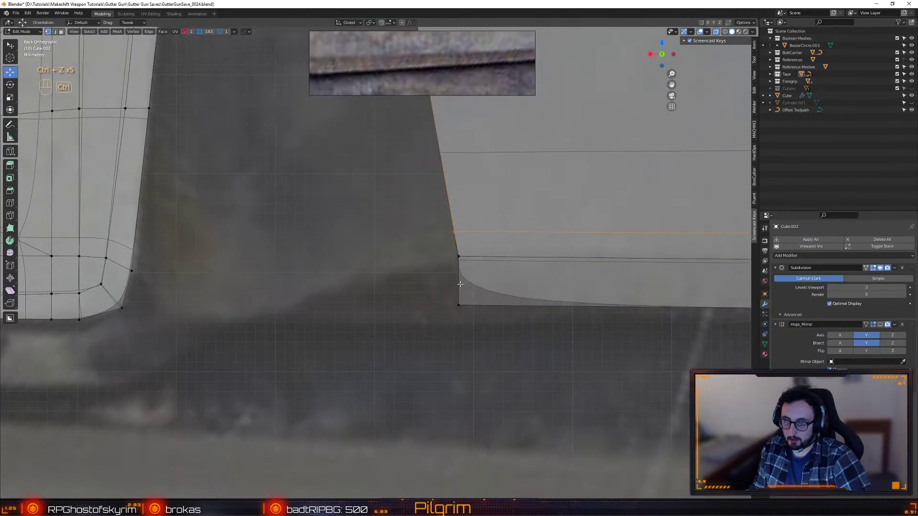
- Try extruding the blade's lower heel vertex toward the handle and undo it
left_click(447, 302)
key("ctrl+e")
left_click_drag(432, 305, 389, 305)
key("ctrl+z")
key("w")
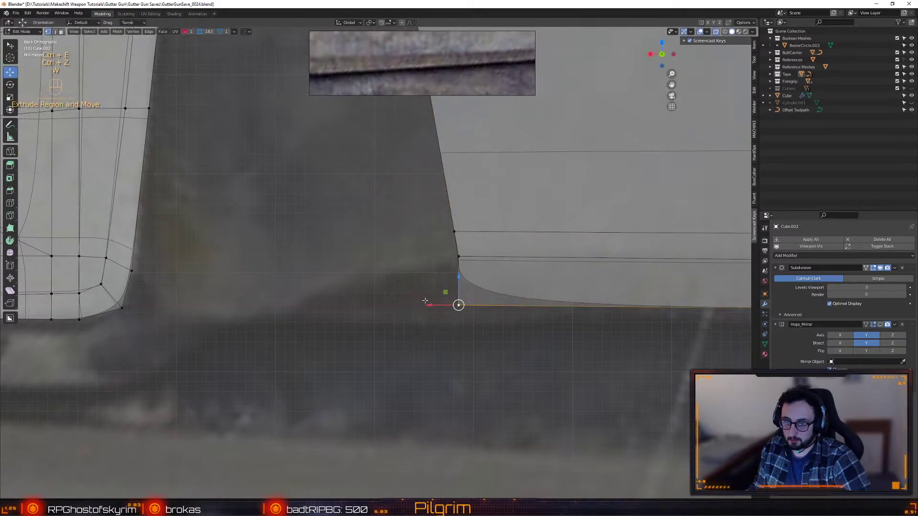
- Lower the bottom vertices at the blade's heel corner about 0.0016 m along Z
left_click(457, 283)
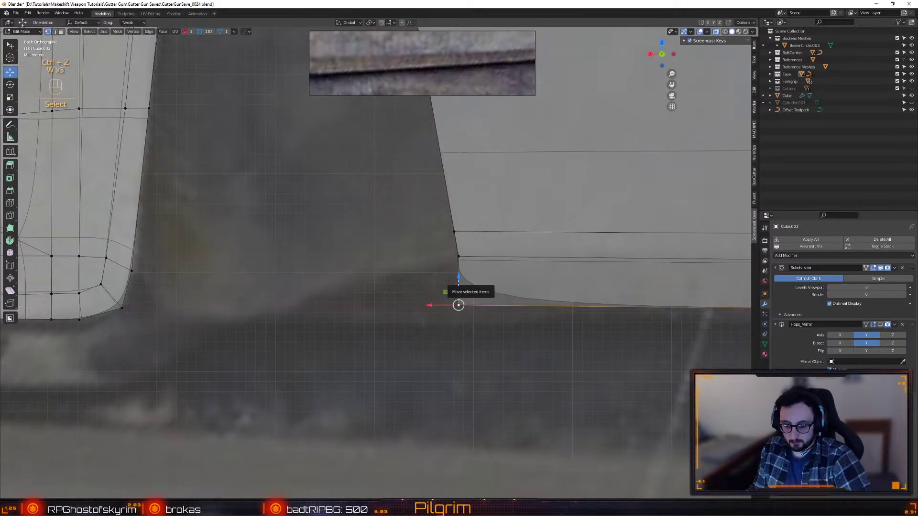
key("2")
left_click(459, 281)
key("ctrl+e")
key("1")
left_click_drag(480, 322, 460, 296)
key("w")
- Adjust the heights of the remaining lower-edge vertices along the blade to follow the reference
middle_click_drag(557, 297, 295, 297, "alt")
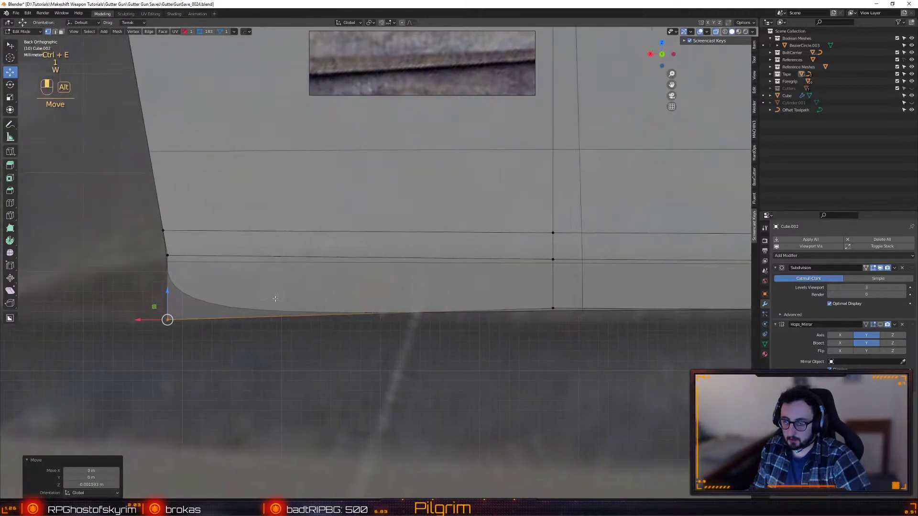
right_click_drag(295, 296, 258, 311, "alt")
left_click_drag(478, 319, 492, 281)
middle_click_drag(608, 316, 206, 317, "alt")
right_click_drag(409, 326, 428, 271, "alt")
left_click_drag(438, 312, 462, 267)
middle_click_drag(544, 281, 224, 282, "alt")
middle_click_drag(558, 299, 597, 302, "alt")
middle_click_drag(201, 299, 458, 314, "alt")
right_click_drag(458, 315, 471, 355, "alt")
- Extrude the strip's end edge at the blade's heel across the gap toward the handle
key("2")
left_click(508, 320)
key("ctrl+e")
left_click_drag(480, 321, 410, 302)
key("w")
- Reposition the vertices of the new extrusion and its joint with the blade to shape the spur's outline
key("1")
left_click_drag(346, 282, 438, 316)
key("w")
left_click_drag(409, 278, 407, 291)
left_click_drag(347, 278, 426, 369)
key("w")
left_click_drag(384, 333, 395, 330)
left_click_drag(359, 277, 486, 371)
left_click_drag(394, 333, 428, 308)
left_click_drag(407, 292, 427, 285)
- Extrude the spur's end edge about 0.0087 m along X toward the handle
key("2")
left_click(406, 331)
left_click_drag(401, 329, 331, 319)
- Narrow the spur's end edge along Y and move it about 0.0006 m along Y
left_click_drag(443, 273, 352, 309, "alt")
key("w")
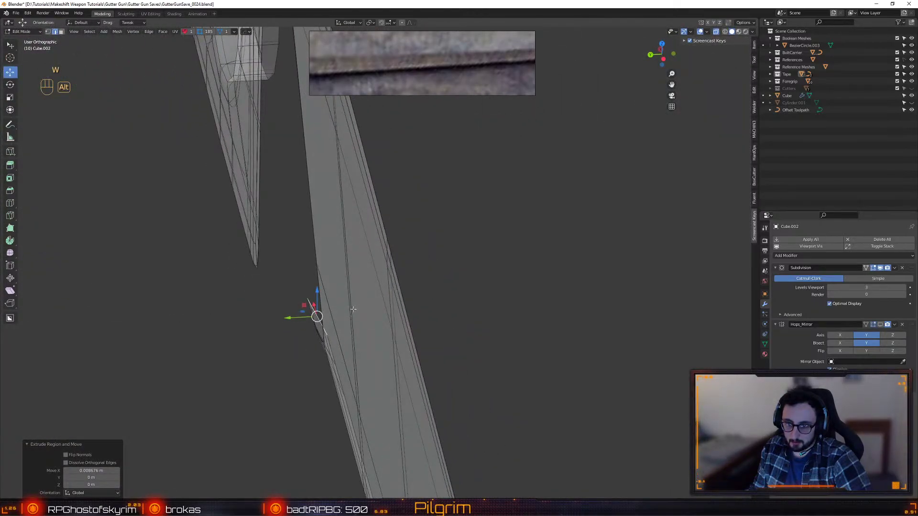
key("r")
mouse_move(289, 317)
left_mouse_down()
mouse_move(317, 311)
mouse_move(290, 318)
left_mouse_up()
key("w")
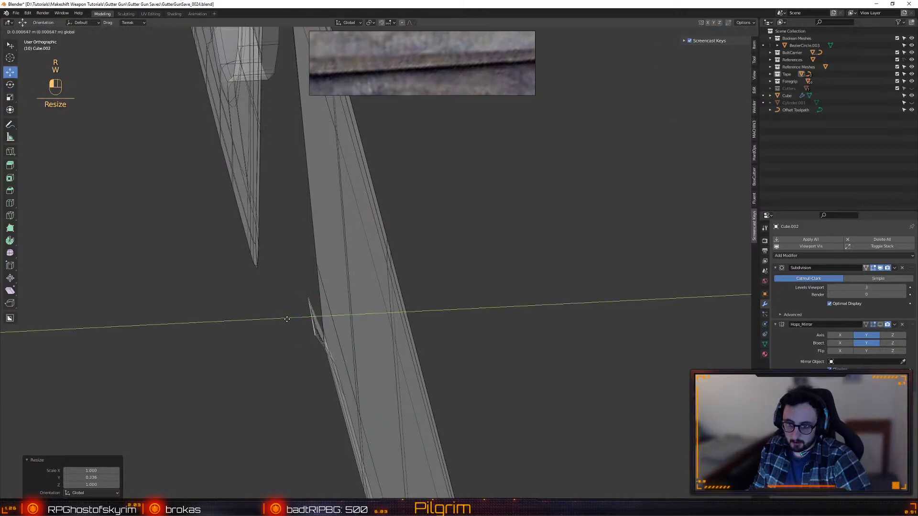
left_click(287, 319)
- Fine-tune the spur's end edge against the blade's thin side and undo the last move
scroll(308, 317, "up", 5)
mouse_move(308, 333)
middle_mouse_down()
mouse_move(321, 331)
mouse_move(337, 348)
mouse_move(330, 350)
middle_mouse_up()
left_click_drag(317, 354, 314, 358)
middle_click_drag(313, 358, 424, 364, "alt")
left_click_drag(443, 360, 423, 345)
key("ctrl+z")
middle_click_drag(422, 345, 408, 300, "alt")
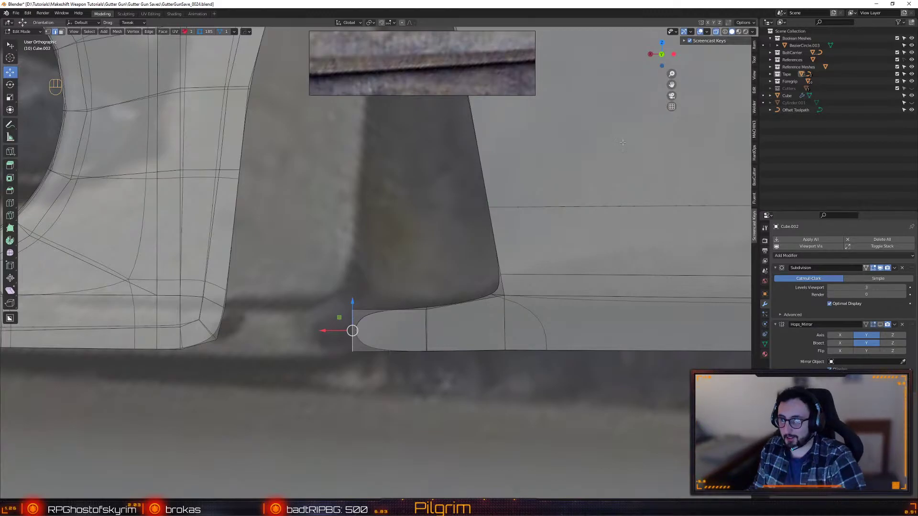
- Return to back orthographic view and scale the spur's end edge down along Z
key("ctrl+KP_1")
left_click(672, 107)
left_click(673, 107)
middle_click_drag(342, 285, 383, 213, "alt")
right_click_drag(383, 213, 393, 240, "alt")
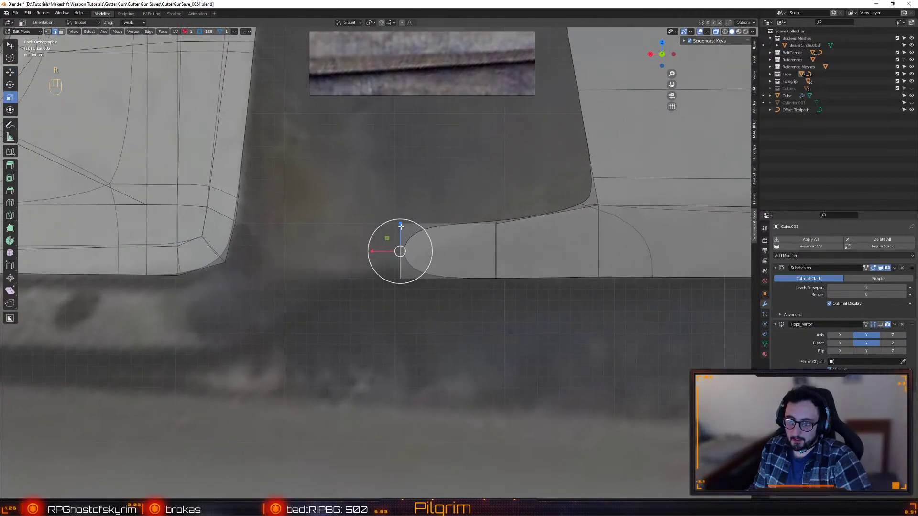
key("s")
key("z")
left_click(397, 241)
left_click_drag(396, 245, 416, 226)
- Lower the upper vertices of the spur's end edge slightly along Z
key("1")
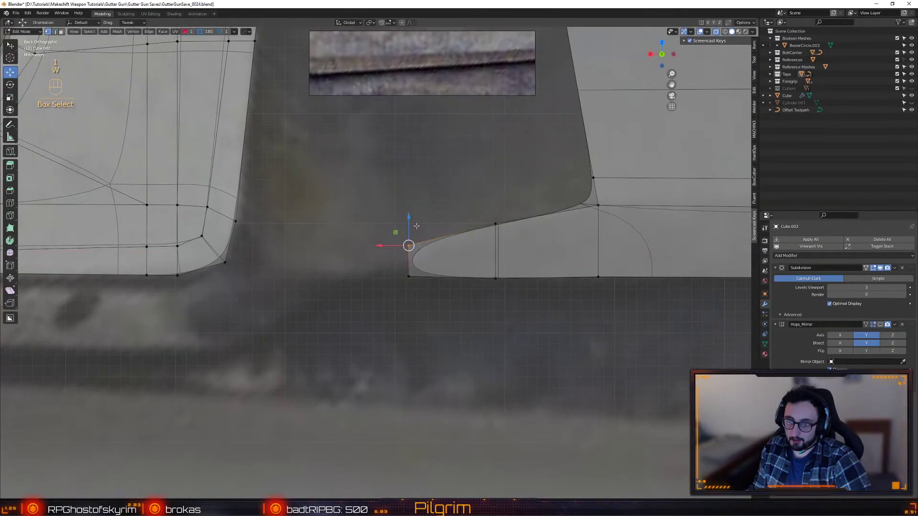
left_click_drag(425, 261, 426, 261)
key("w")
left_click_drag(409, 224, 409, 228)
- Extrude the spur's end edge further toward the handle and lower its upper vertices to continue the taper
key("2")
left_click(407, 261)
key("ctrl+e")
left_click_drag(382, 264, 331, 264)
key("1")
left_click(356, 248)
key("w")
left_click_drag(357, 230, 357, 243)
- Try merging the vertices at the spur's tip with Merge At Last and raising the merged point slightly
left_click(355, 262, "shift")
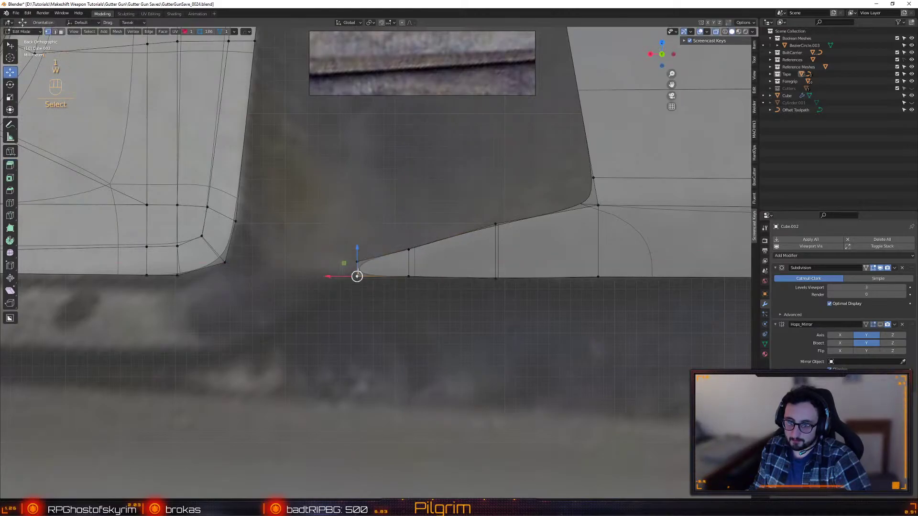
left_click(356, 278, "alt")
key("alt+f")
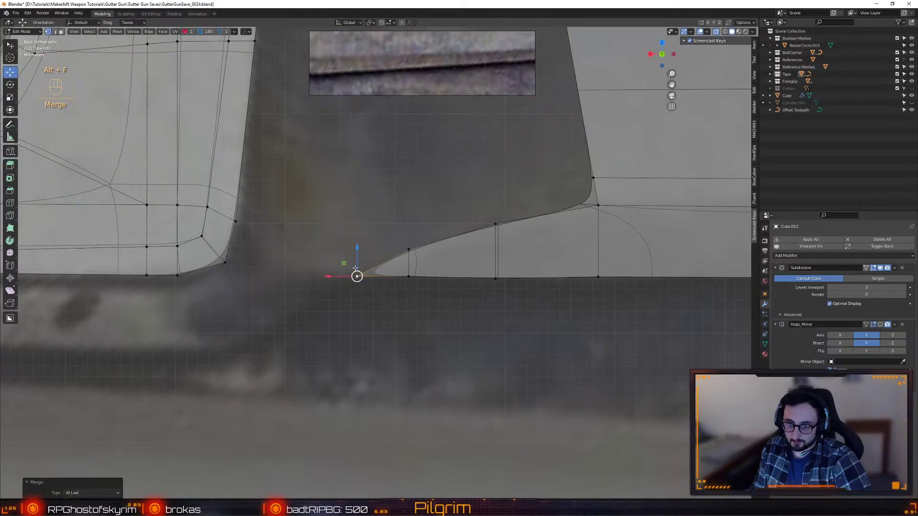
left_click_drag(358, 249, 358, 246)
- Try moving the spur's end about 0.0014 m along Y, and undo back to before the tip merge
middle_click_drag(483, 244, 351, 292, "alt")
left_click_drag(351, 293, 344, 338)
middle_click_drag(344, 338, 385, 278, "alt")
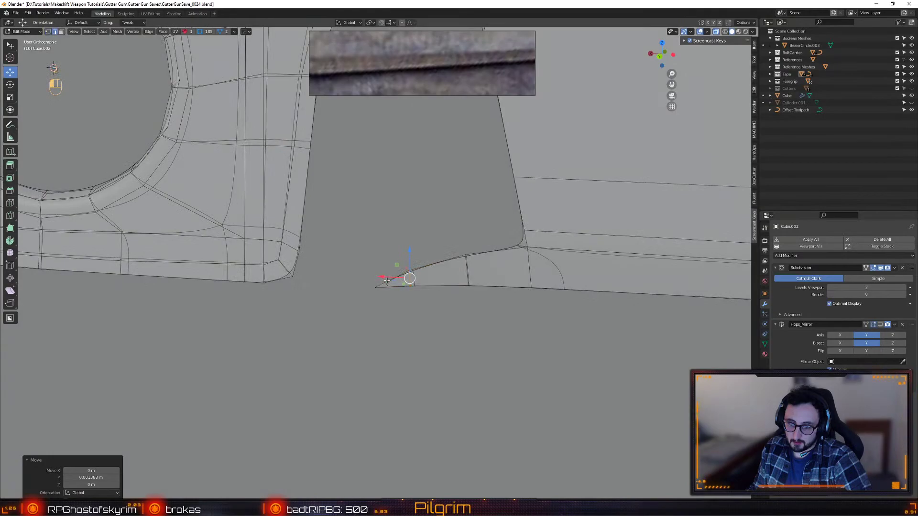
key("ctrl+z")
key("ctrl+z")
key("ctrl+z")
key("ctrl+z")
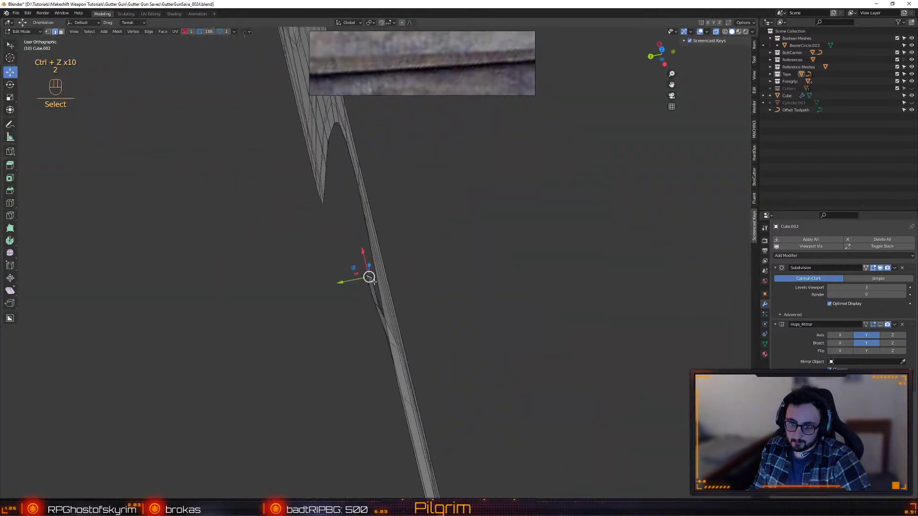
- Scale the spur's edge along Y to thin it and shift it about 0.0004 m along Y
key("2")
key("r")
mouse_move(342, 282)
left_mouse_down()
mouse_move(369, 276)
mouse_move(329, 286)
mouse_move(372, 311)
mouse_move(363, 321)
mouse_move(363, 302)
mouse_move(385, 283)
left_mouse_up()
key("alt+x")
left_click(365, 261)
key("w")
scroll(335, 285, "up", 4)
left_click(379, 298)
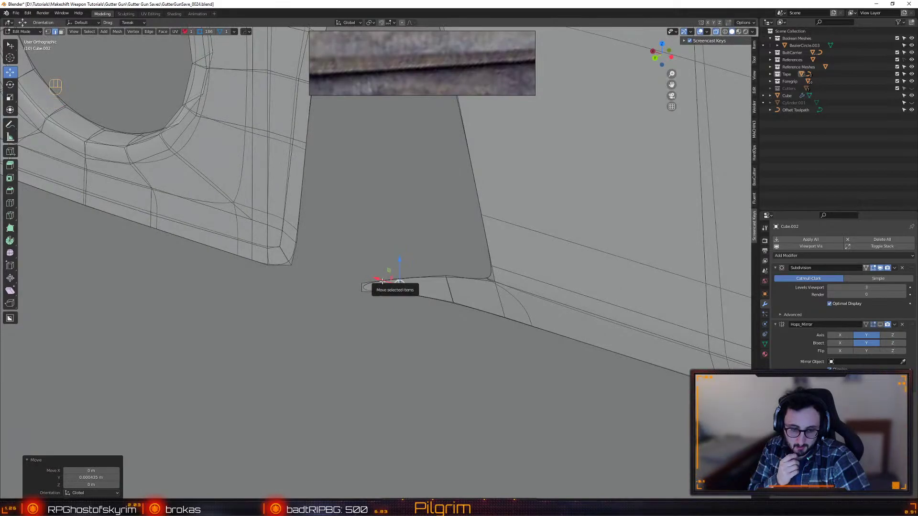
- Scale the spur's end edge down to a fine point and align it with the reference in back orthographic view
left_click_drag(383, 281, 368, 310, "alt")
left_click(365, 316)
key("r")
key("w")
left_click(671, 107)
left_click(672, 107)
scroll(413, 286, "up", 1)
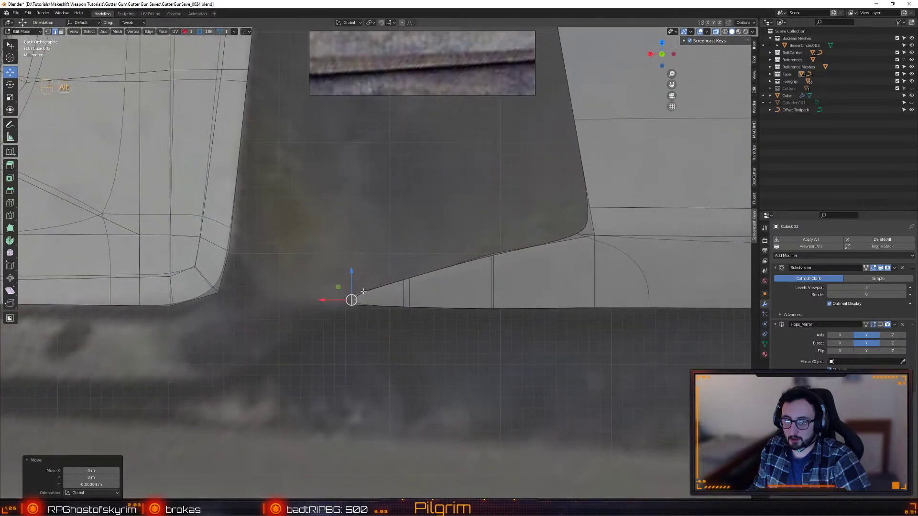
- Scale the spur's tip edge slightly along Z and align the spur's bottom vertices to one height in Z
key("r")
left_click_drag(352, 274, 351, 278)
key("w")
left_click_drag(318, 356, 549, 307, "alt")
key("alt+x")
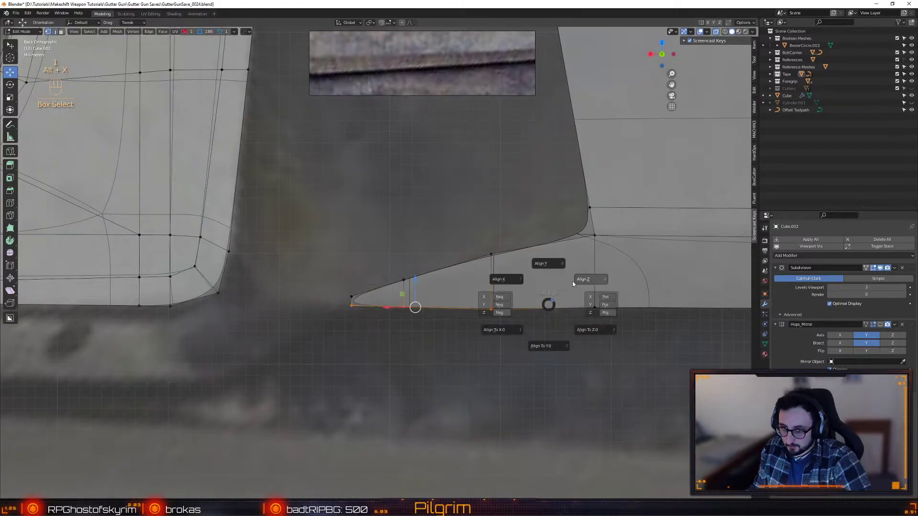
left_click(571, 282)
- Extrude the spur's tip edge about 0.0095 m along X toward the plate's lower corner
middle_click_drag(286, 301, 453, 327, "shift")
key("2")
left_click(518, 329)
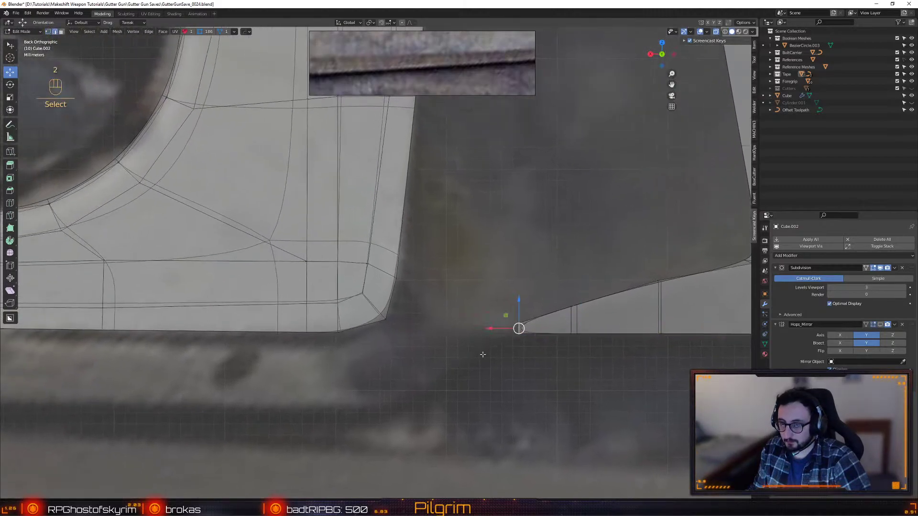
key("ctrl+e")
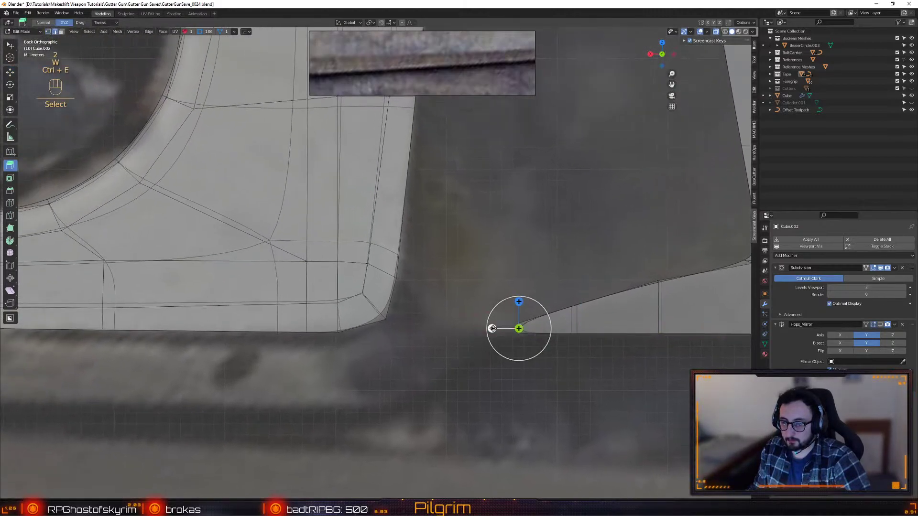
left_click_drag(491, 328, 387, 328)
key("w")
middle_click_drag(441, 336, 435, 344, "alt")
scroll(435, 344, "down", 3)
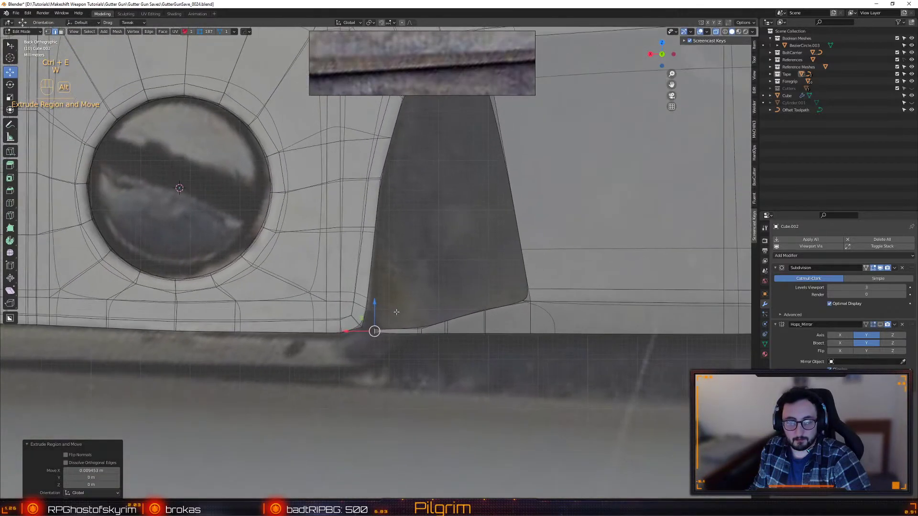
scroll(410, 71, "down", 3)
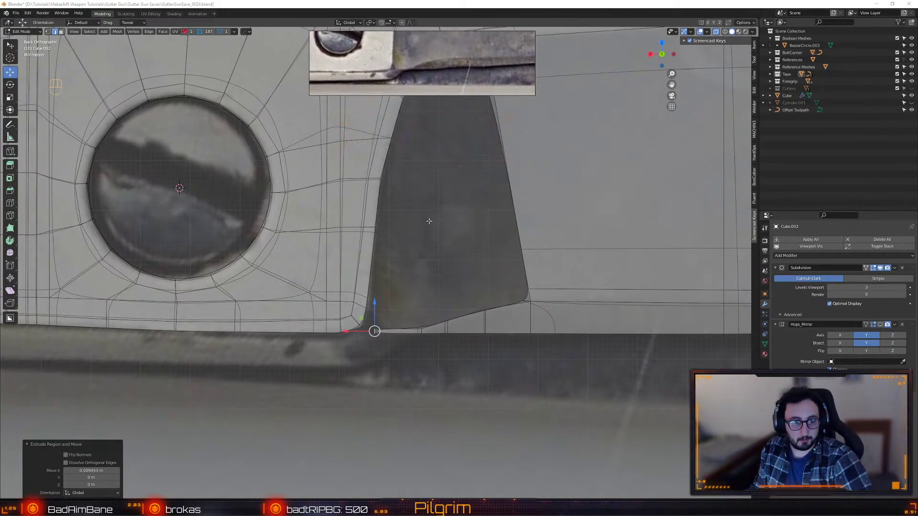
key("alt")
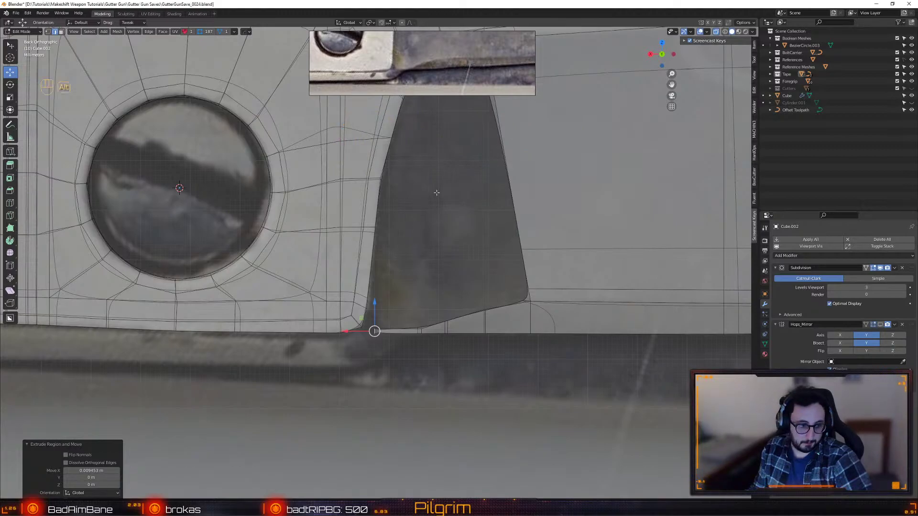
scroll(438, 191, "up", 3)
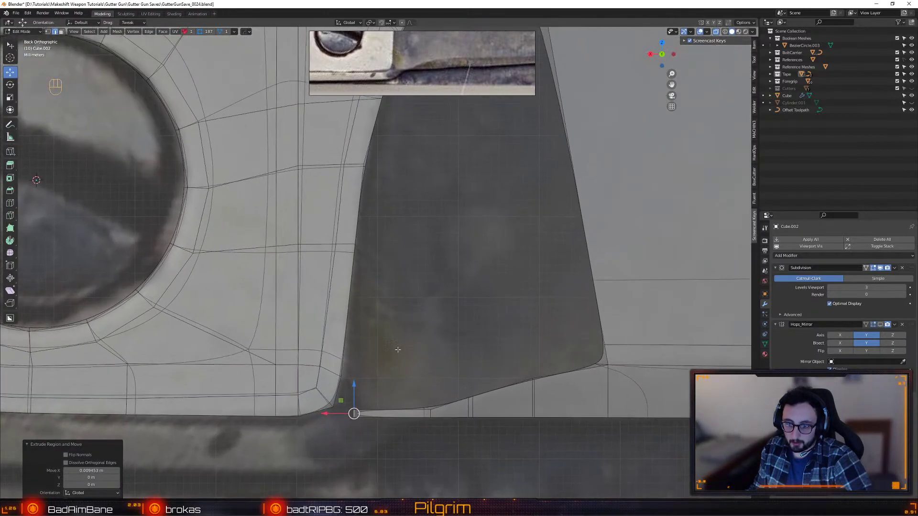
- Nudge the extruded end up to the plate's corner and merge its vertices with the corner vertices
mouse_move(350, 411)
left_mouse_down()
mouse_move(339, 386)
mouse_move(345, 400)
left_mouse_up()
key("1")
key("alt+f")
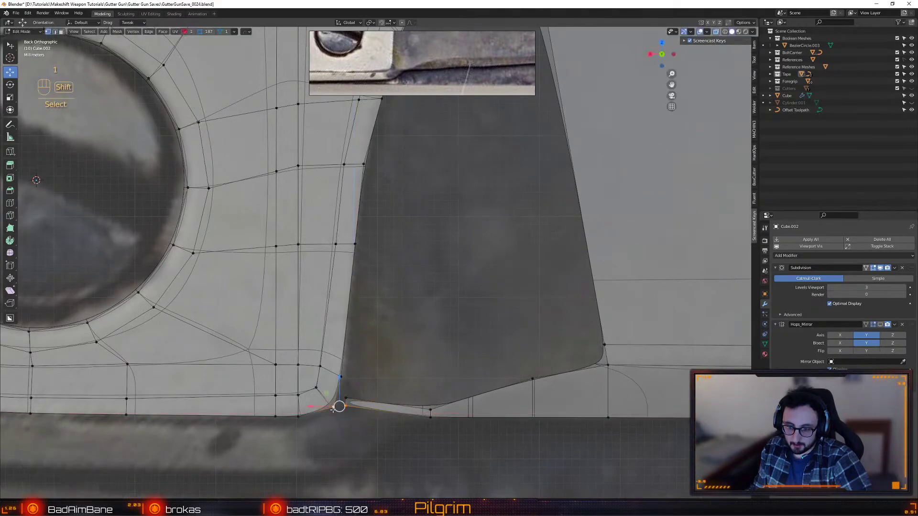
key("alt+f")
left_click(430, 408)
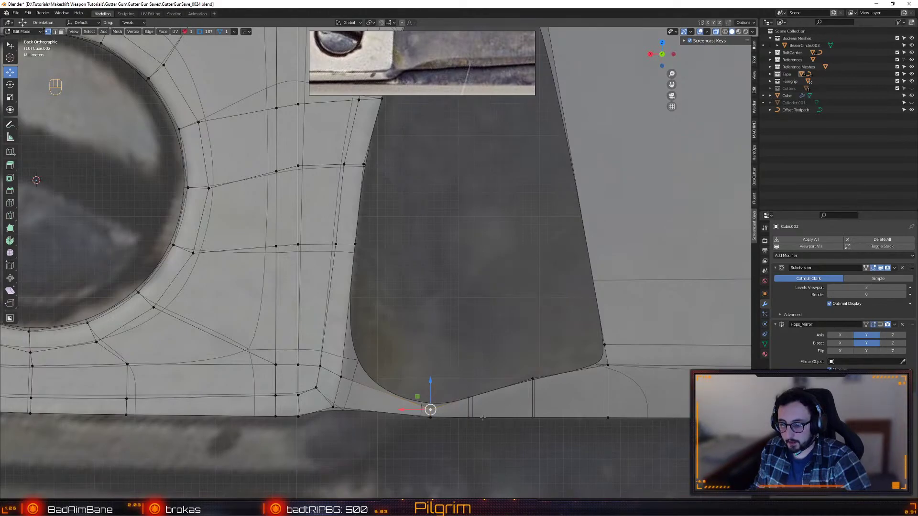
- Shift the spur vertices next to the plate joint along Y and align them in Y with the neighbouring spur vertices
middle_click_drag(452, 409, 416, 450)
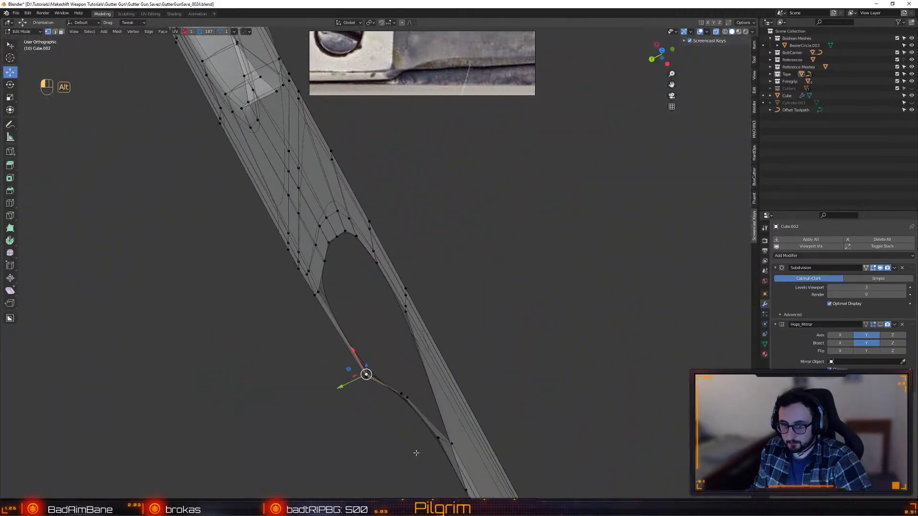
key("b")
left_click_drag(382, 362, 345, 402)
key("g")
key("g")
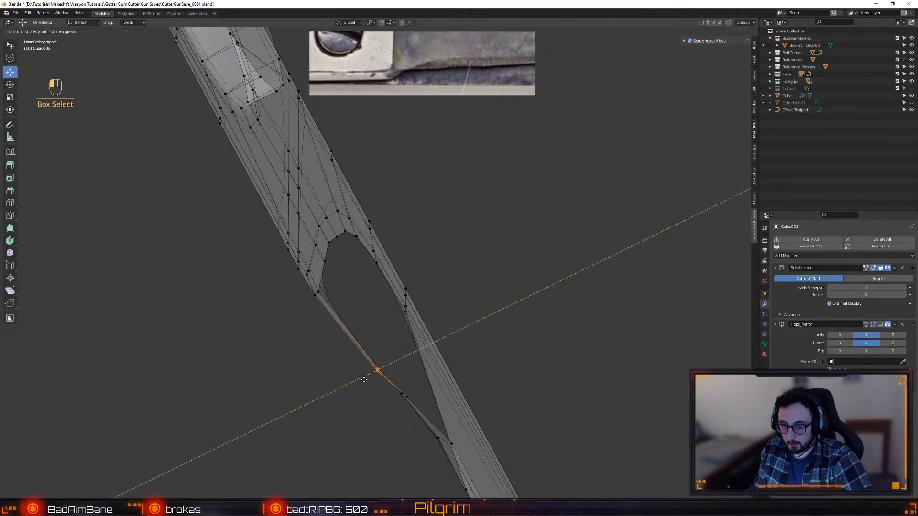
left_click(347, 345)
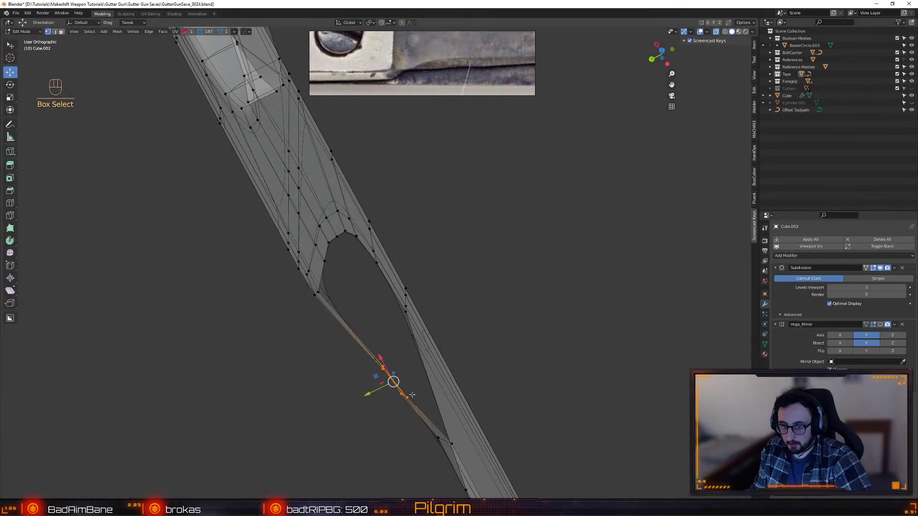
key("alt+x")
left_click(403, 356)
- Adjust the spur's remaining vertices and edges so the thin strip runs evenly from the plate's corner into the blade
left_click_drag(403, 393, 378, 342, "alt")
left_click(365, 384)
left_click_drag(368, 385, 449, 411, "alt")
left_click_drag(467, 351, 426, 361)
mouse_move(426, 361)
left_mouse_down("alt")
mouse_move(493, 346)
mouse_move(449, 363)
mouse_move(442, 352)
left_mouse_up("alt")
key("1")
left_click(410, 380)
left_click_drag(409, 380, 425, 280, "alt")
left_click_drag(408, 223, 338, 359)
left_click(373, 248)
key("2")
left_click(322, 382)
right_click_drag(338, 359, 323, 347, "alt")
left_click_drag(323, 346, 326, 348, "alt")
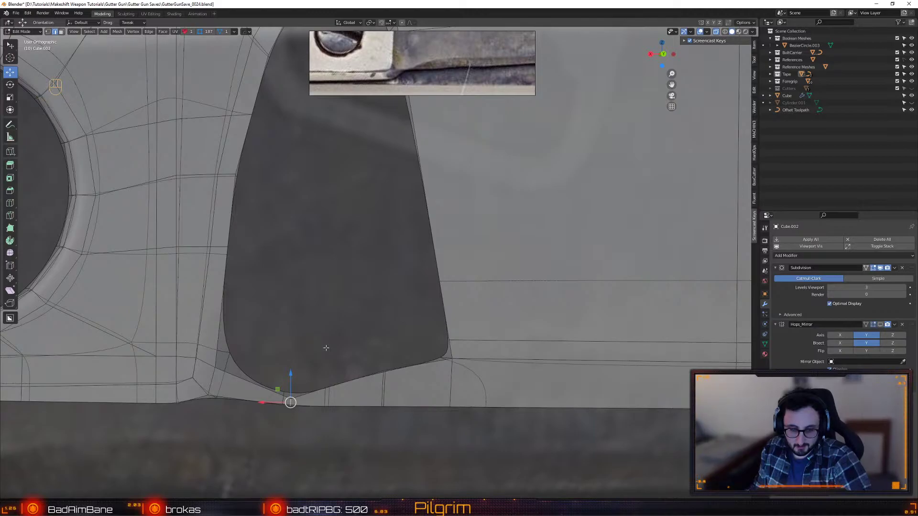
- Select the border of the opening between the pivot plate and the blade and fill it with a face
middle_click_drag(340, 179, 371, 318, "alt")
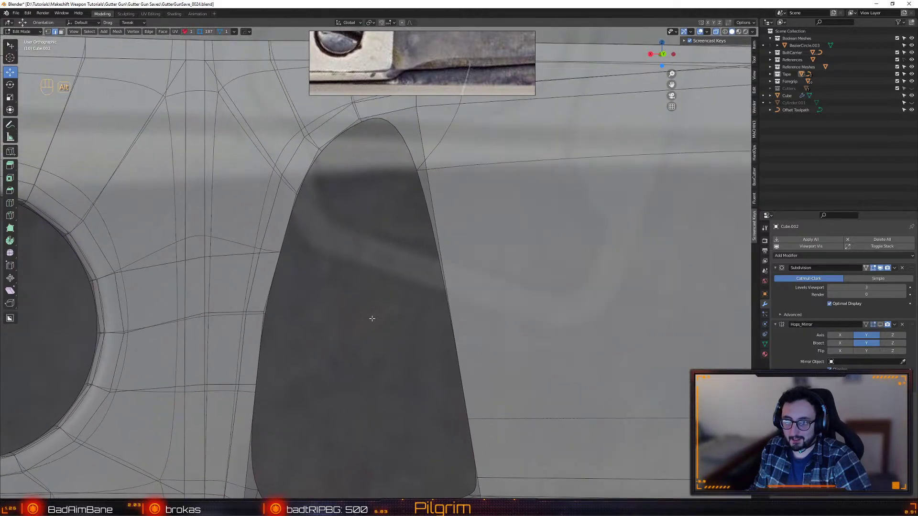
right_click_drag(371, 318, 375, 213, "alt")
right_click(384, 271)
left_click_drag(381, 242, 400, 215, "alt")
key("shift+x")
key("shift+x")
key("shift+x")
key("2")
left_click(407, 161)
left_click_drag(420, 260, 419, 225, "alt")
left_click(423, 210, "alt")
key("ctrl+f")
- Use the Knife tool at the filled face's lower vertex, where the spur meets the plate's corner strip
key("1")
left_click_drag(363, 289, 358, 254, "alt")
left_click(350, 406)
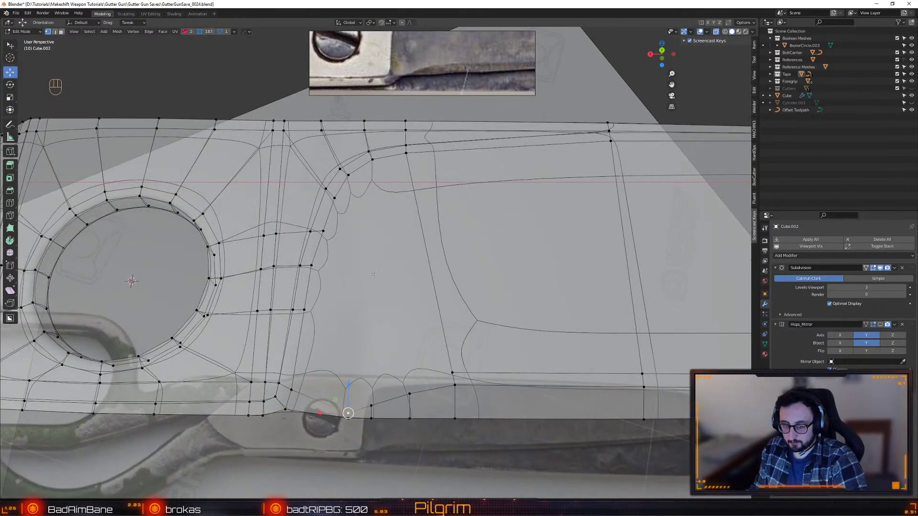
key("k")
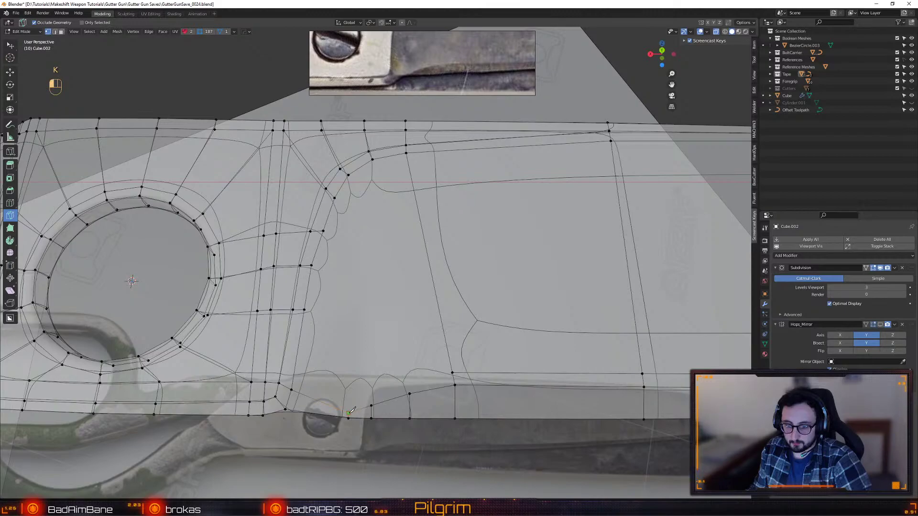
middle_click_drag(349, 412, 346, 427, "alt")
key("Return")
key("w")
left_click_drag(328, 385, 363, 423)
- Slide the spur's short vertical edge toward the blade by a factor of about 0.2 and bevel it with 3 segments
key("2")
left_click(367, 425)
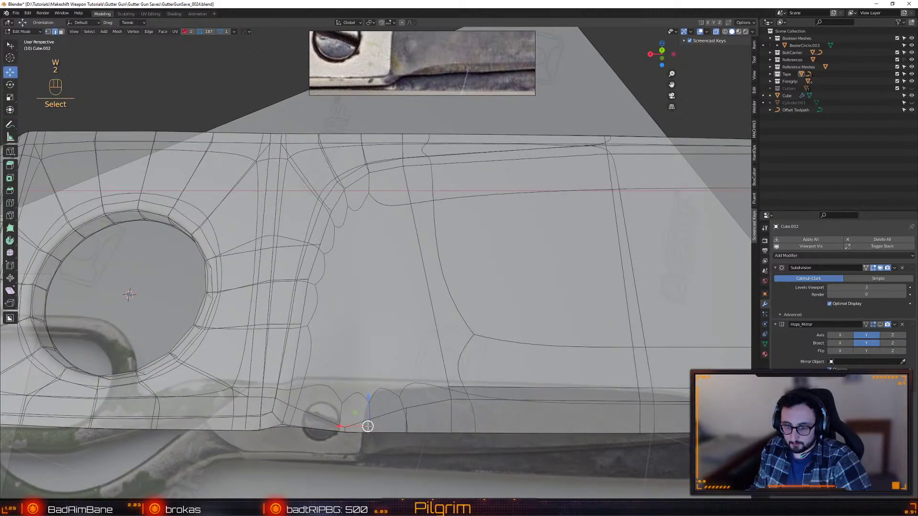
key("shift+s")
left_click(349, 426)
key("alt+b")
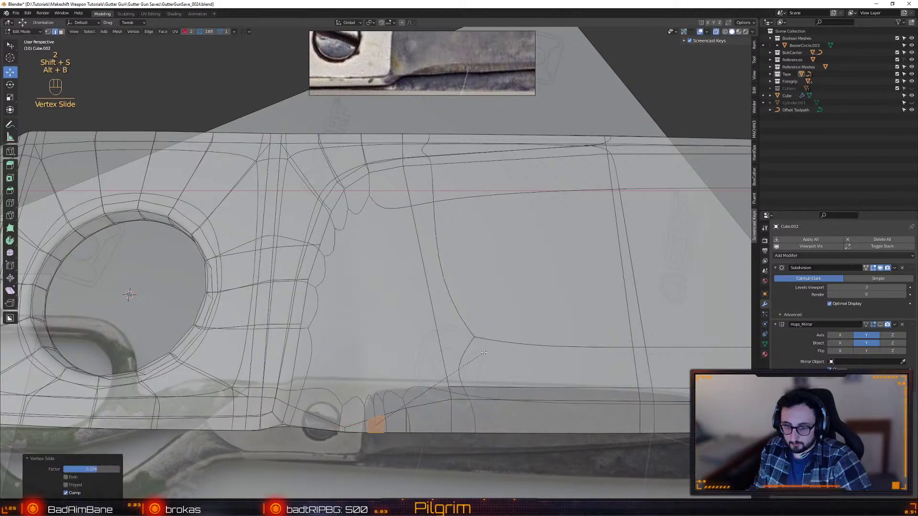
left_click(485, 351)
- Try scaling the top vertices of the bevelled spur edges, and undo back to the bevel
key("1")
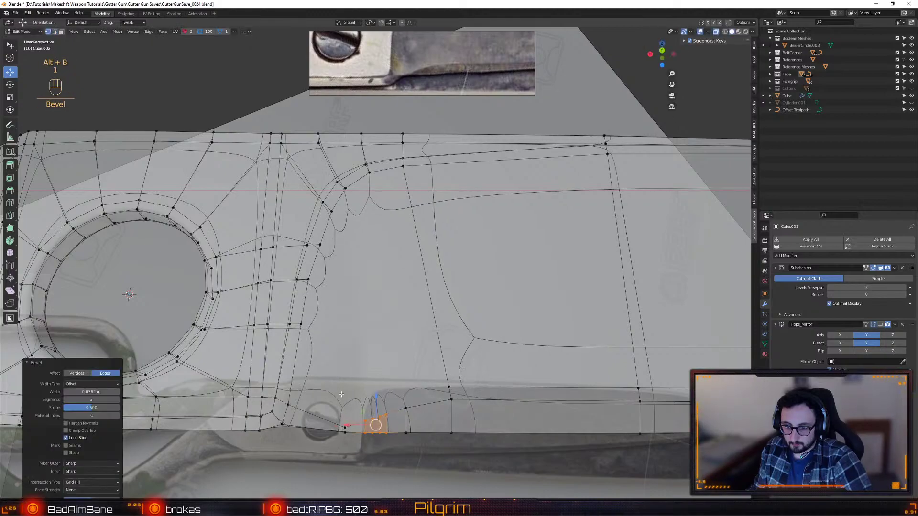
left_click(376, 417)
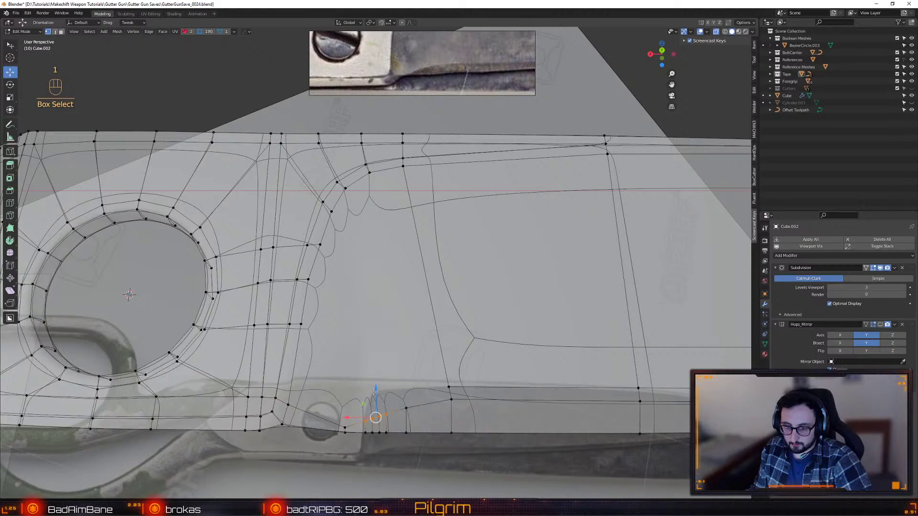
key("r")
left_click_drag(375, 392, 374, 390)
key("ctrl+z")
key("ctrl+z")
key("ctrl+z")
key("ctrl+z")
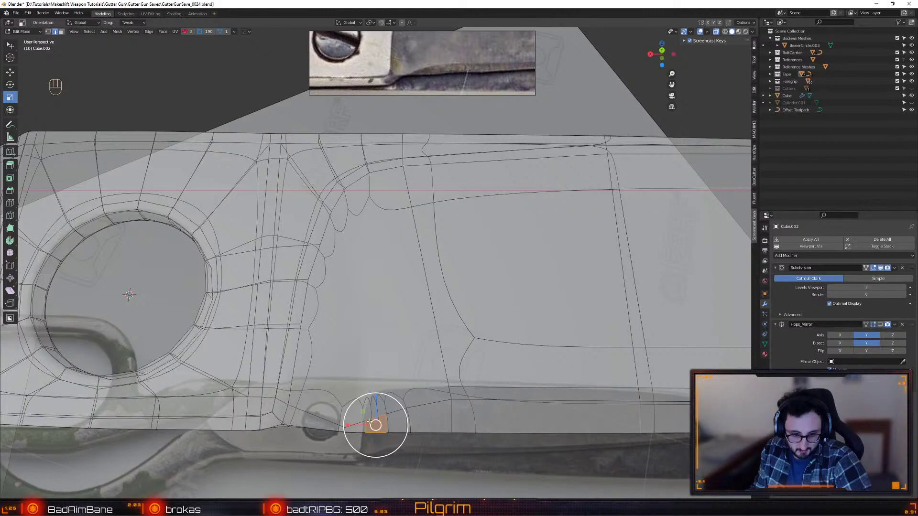
- Adjust the spacing of the bevelled spur edges and raise their top vertices along Z to follow the spur's slope
left_click_drag(367, 424, 381, 393)
key("1")
left_click(368, 404)
key("w")
left_click(389, 415)
key("w")
left_click(381, 415)
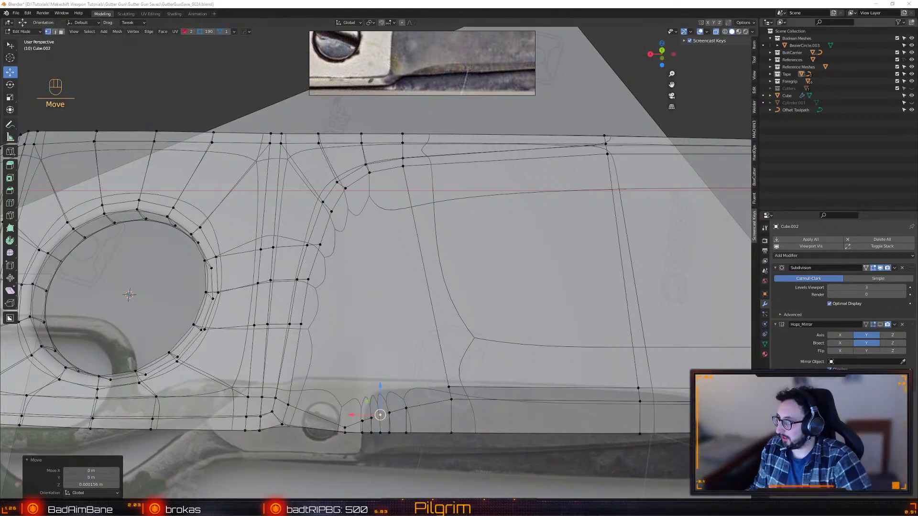
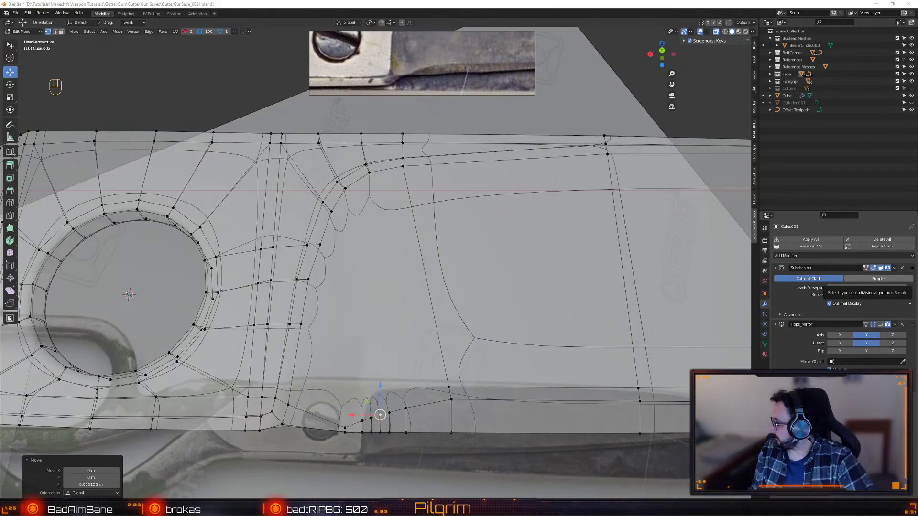
- Knife-cut across the filled area from the blade's vertical edge, just above and along the spur to its narrow end
left_click(433, 154, "alt")
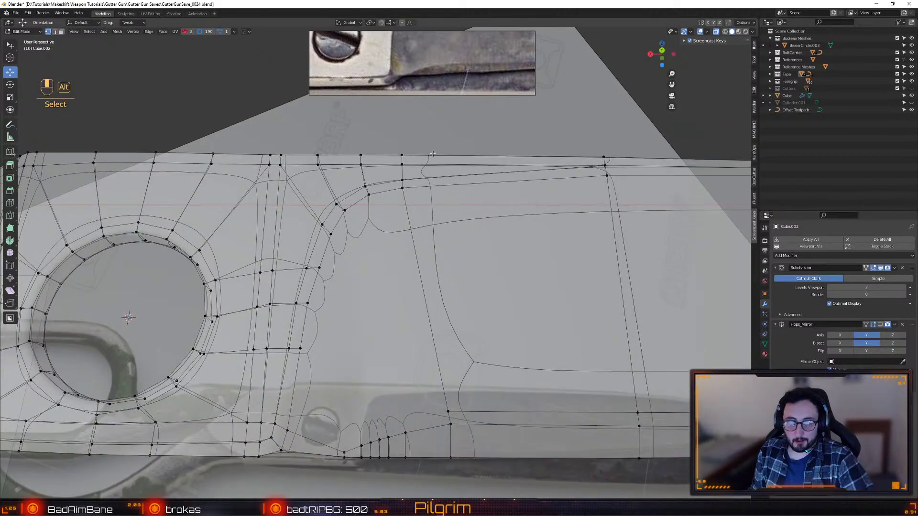
scroll(432, 153, "down", 3)
middle_click_drag(433, 154, 443, 210)
scroll(449, 239, "up", 1)
middle_click_drag(459, 249, 440, 293)
scroll(441, 294, "up", 3)
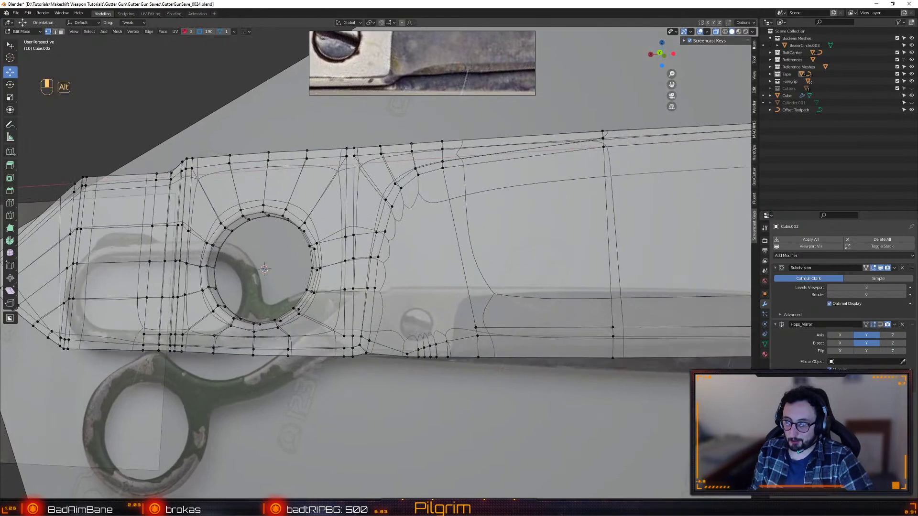
left_click(539, 334)
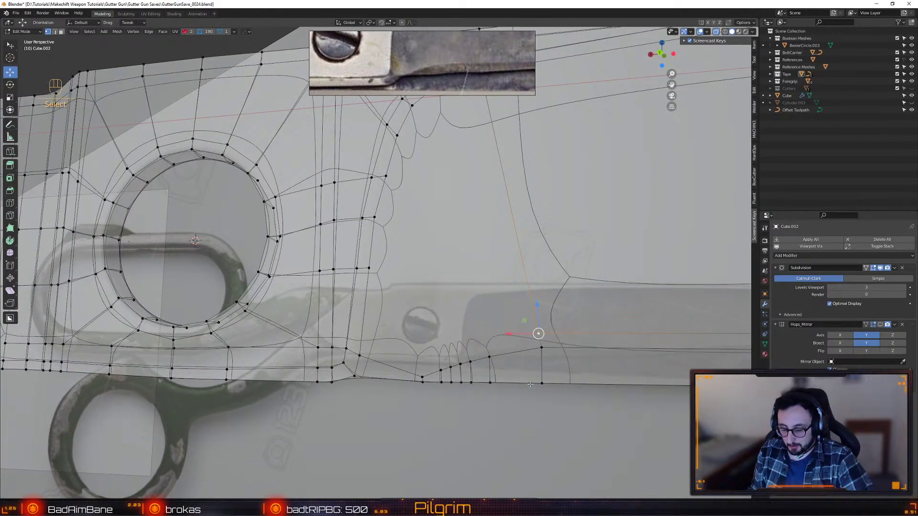
key("k")
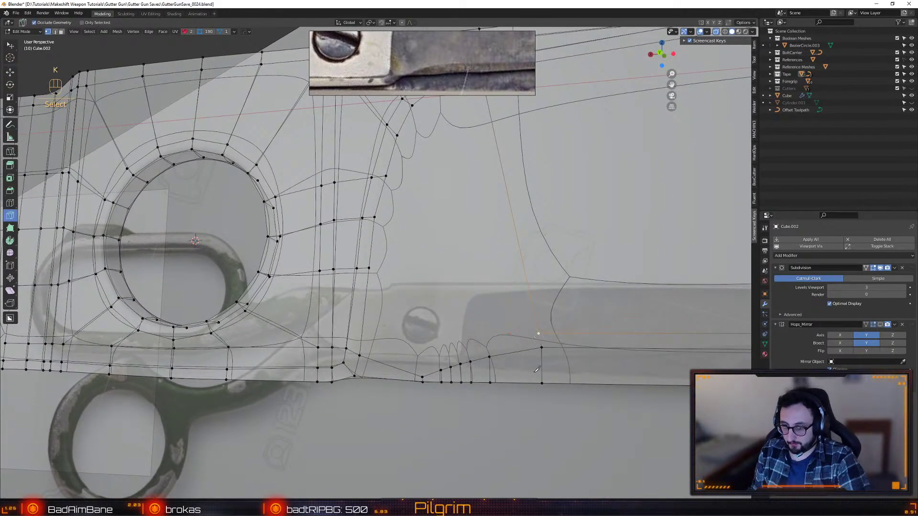
left_click(539, 334)
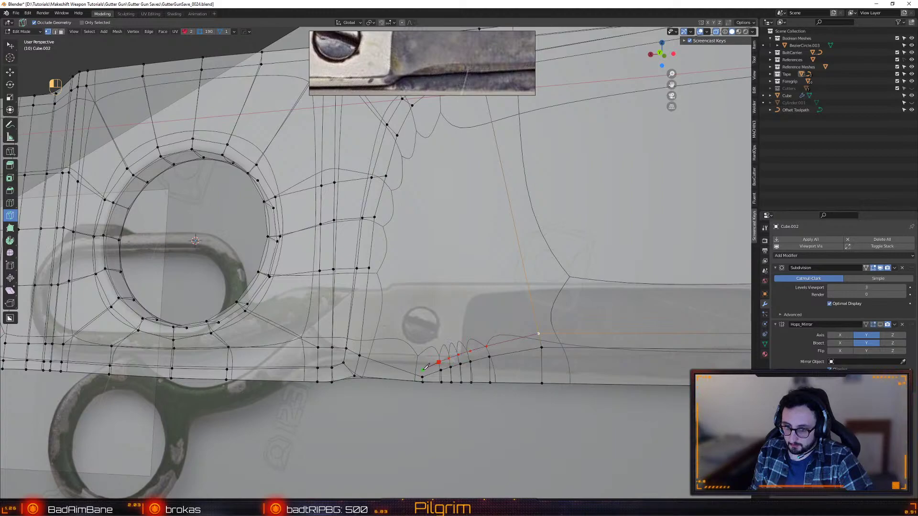
left_click(424, 368)
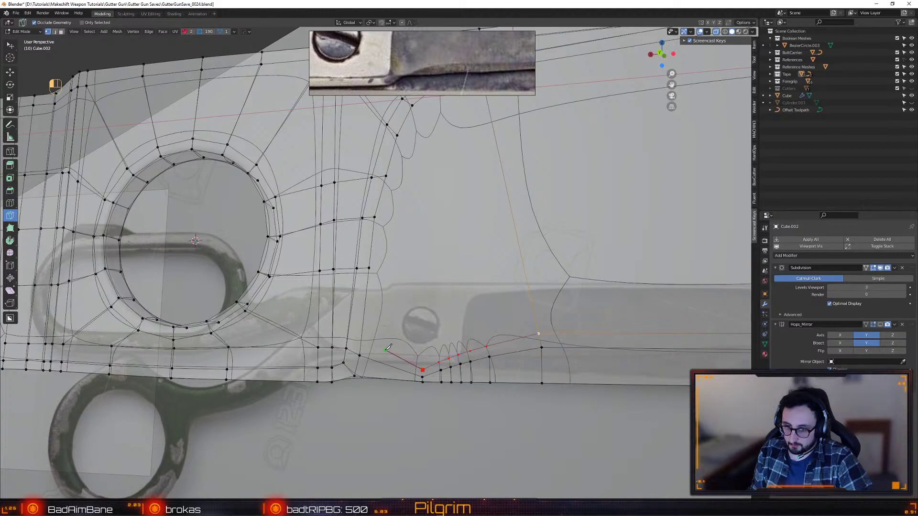
- Continue the knife cut up along the plate's curved border to the blade's upper edge and apply it
left_click(372, 352)
left_click(385, 221)
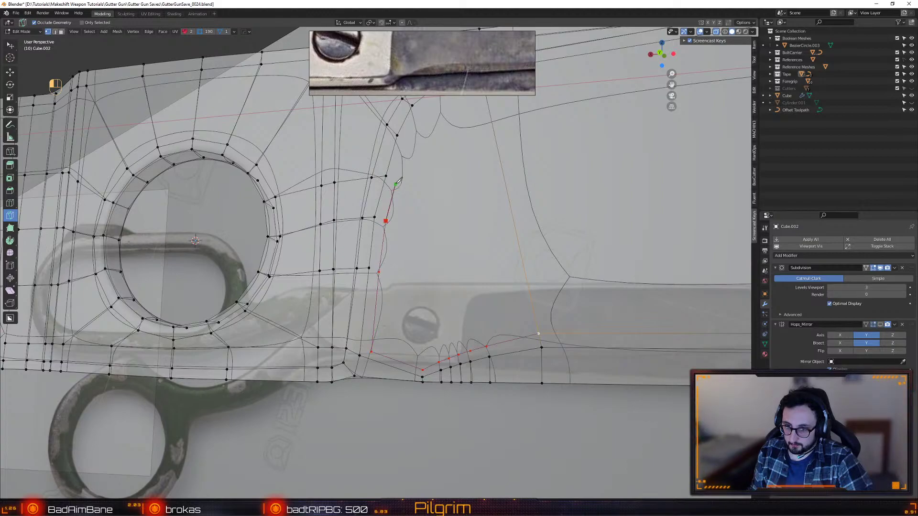
left_click(397, 184)
left_click_drag(414, 143, 423, 174, "alt")
left_click(428, 172)
left_click(468, 161)
key("Return")
right_click(452, 165)
key("Escape")
- Try merging the new cut vertex at the upper curve with the adjacent border vertex, and undo it
key("w")
left_click(428, 173)
left_click(425, 164, "shift")
key("alt+f")
key("ctrl+z")
- Connect the knife-cut vertices to the matching plate border vertices with Vertex Connect Path, from the upper curve down to the spur
middle_click_drag(430, 203, 421, 191)
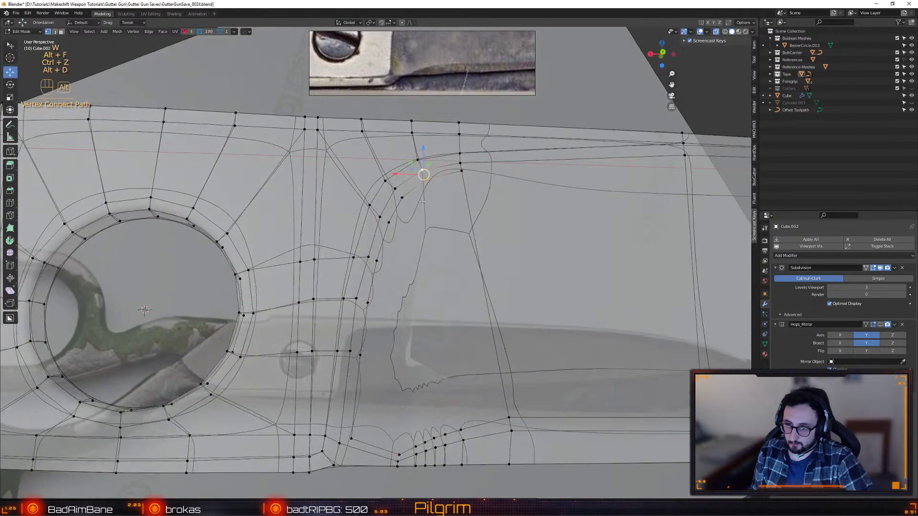
left_click(395, 189, "shift")
key("alt+d")
key("alt+d")
key("alt+d")
key("alt+d")
left_click(361, 301, "shift")
key("alt+d")
key("alt+d")
middle_click_drag(354, 352, 357, 441, "alt")
key("alt+d")
- Add a single loop cut across the strip between the plate's corner and the spur and connect its top vertex to the inner cut
key("shift+f")
left_click(369, 456)
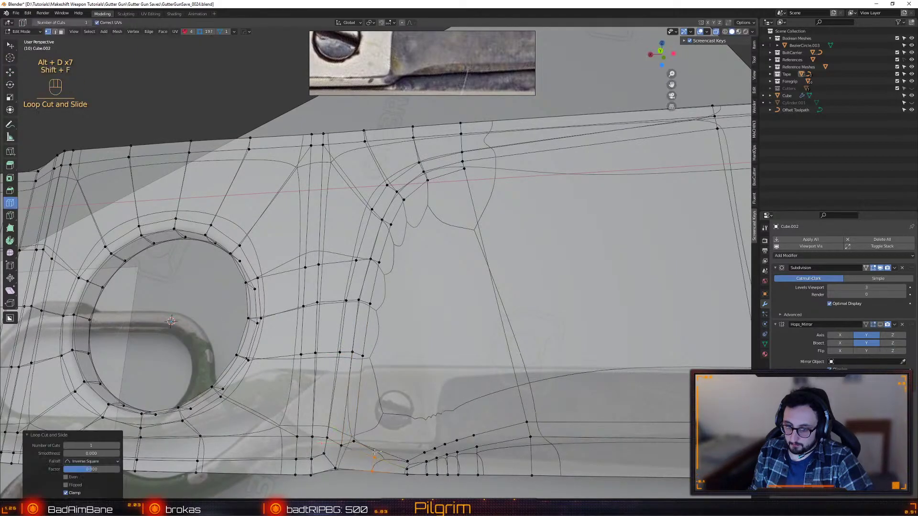
key("w")
key("shift+s")
left_click(376, 449, "alt")
key("alt+f")
key("ctrl+z")
key("alt+d")
- Select the new cut's vertices on the slope between the plate's corner and the spur and nudge them about 0.0003 m in Y
middle_click_drag(381, 390, 389, 318)
left_click(400, 352)
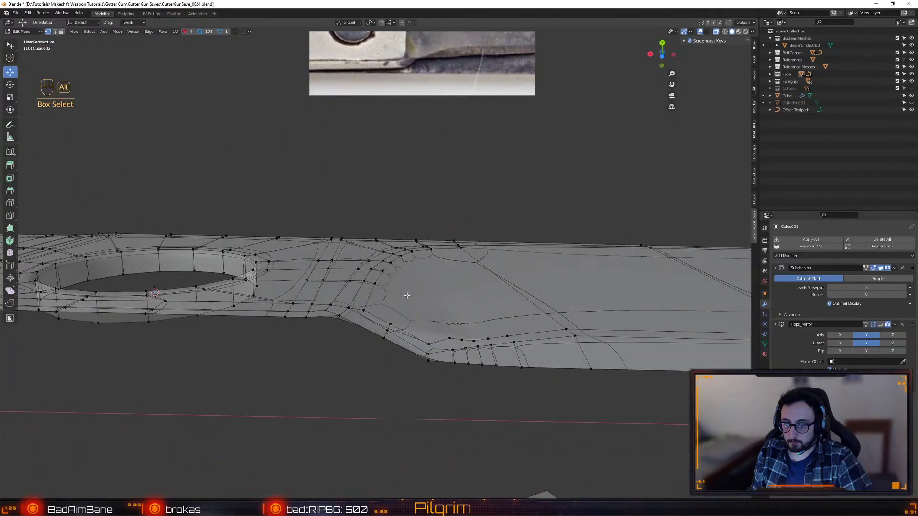
left_click(386, 331, "shift")
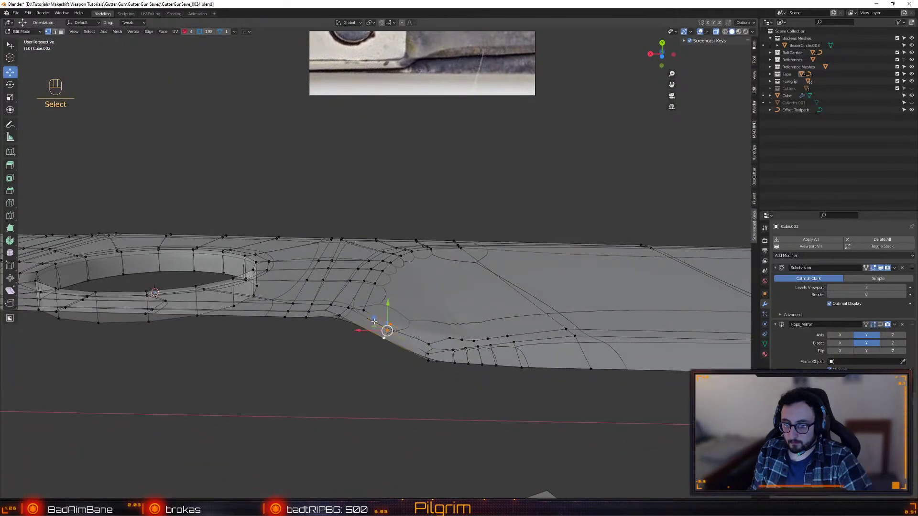
key("2")
left_click_drag(387, 331, 388, 327)
- Bevel the new cut between the plate's corner and the spur into a band of edges and slide its vertices
key("alt+b")
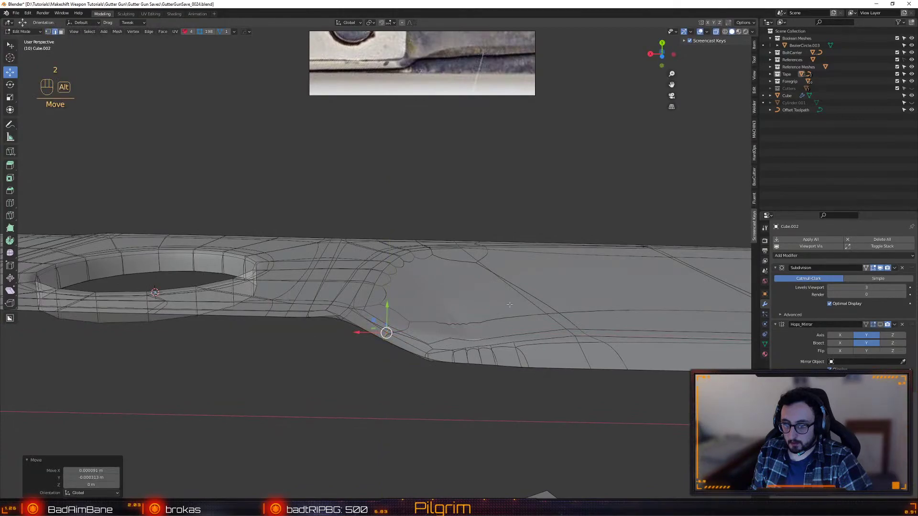
scroll(533, 303, "down", 2)
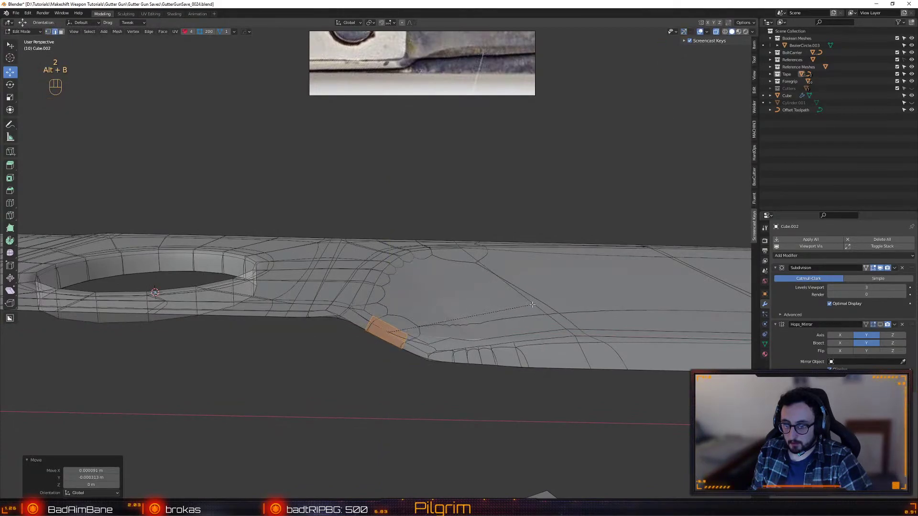
scroll(533, 303, "up", 1)
left_click(532, 305)
key("shift+v")
left_click(537, 311)
left_click_drag(537, 311, 437, 396, "alt")
key("1")
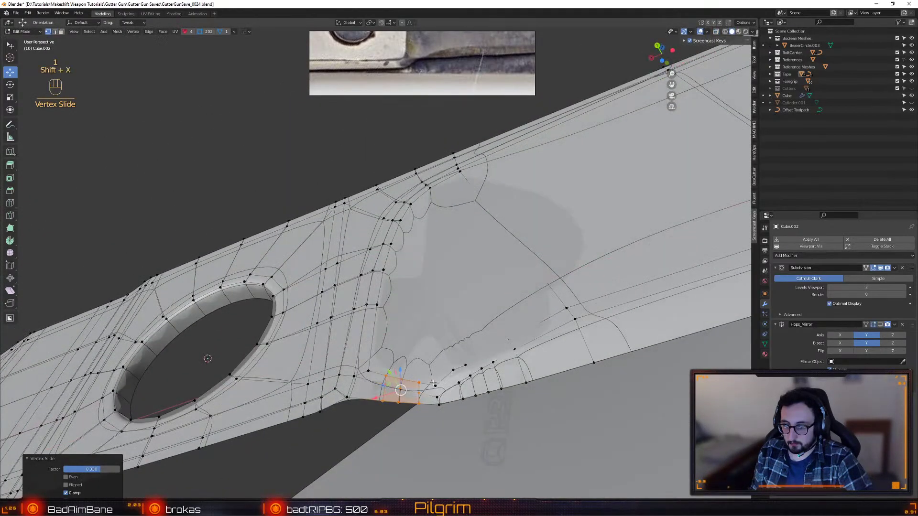
- Connect the paired vertices along the rim beside the spur's notch with Vertex Connect Path, working along the blade
left_click(435, 390, "shift")
key("alt+d")
left_click(453, 370)
left_click(459, 382, "shift")
key("alt+d")
left_click(466, 366)
left_click(470, 376, "shift")
key("alt+d")
key("shift+x")
left_click(471, 393, "shift")
key("alt+d")
left_click(485, 392, "shift")
key("alt+d")
- Merge the surplus vertices around the spur's notch at their centers
left_click_drag(502, 384, 425, 362, "alt")
key("alt+v")
key("alt+v")
key("alt+c")
key("alt+c")
key("alt+c")
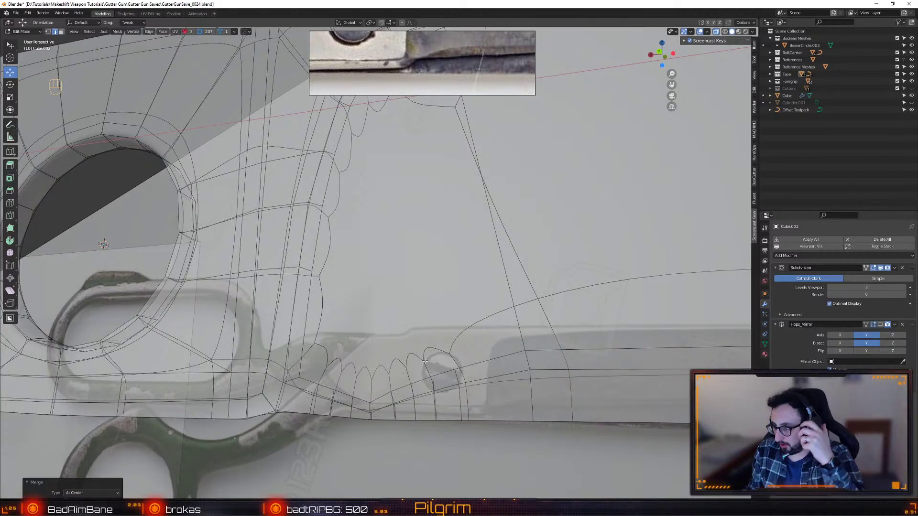
left_click_drag(432, 422, 404, 438, "alt")
key("1")
left_click(376, 384, "shift")
middle_click_drag(375, 383, 390, 356)
scroll(395, 345, "up", 2)
left_click_drag(396, 346, 278, 369, "alt")
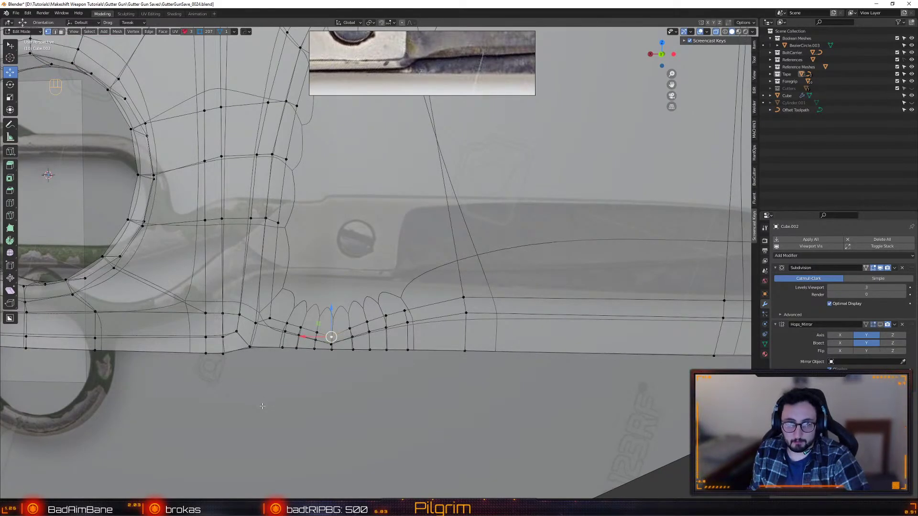
- Add a loop cut along the blade just below its upper edge and connect its end to the plate border vertex
left_click_drag(242, 277, 226, 232, "alt")
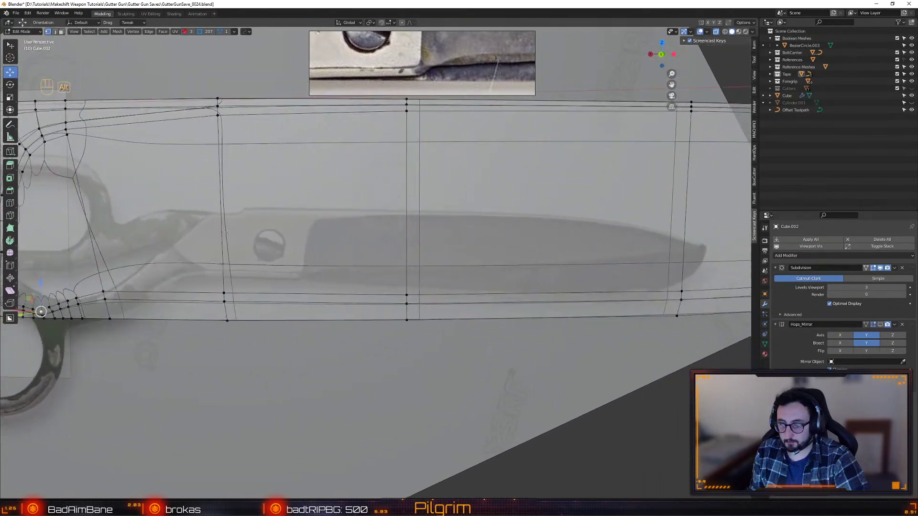
middle_click_drag(227, 232, 224, 232, "alt")
key("shift+f")
key("shift+f")
key("shift+x")
middle_click_drag(127, 215, 368, 197, "alt")
left_click_drag(368, 197, 334, 114)
middle_click_drag(334, 114, 329, 199)
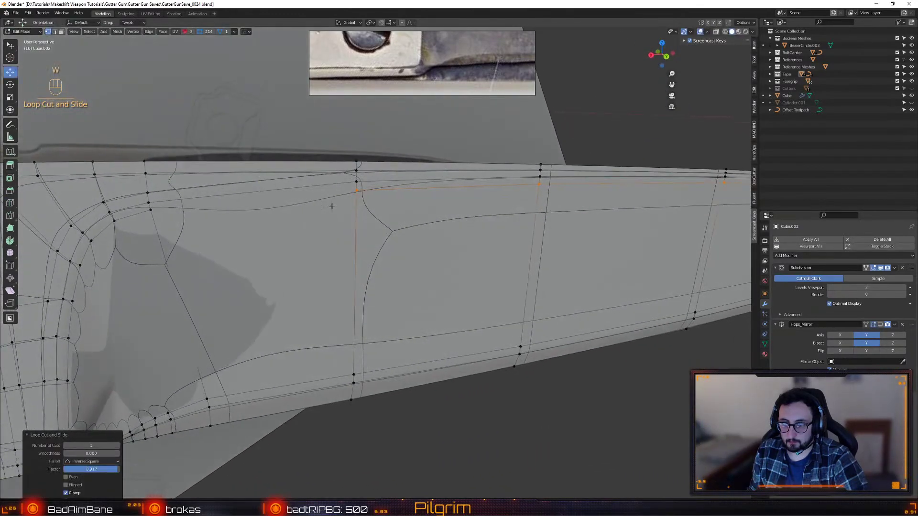
key("w")
left_click(356, 190, "shift")
middle_click_drag(158, 227, 285, 209, "alt")
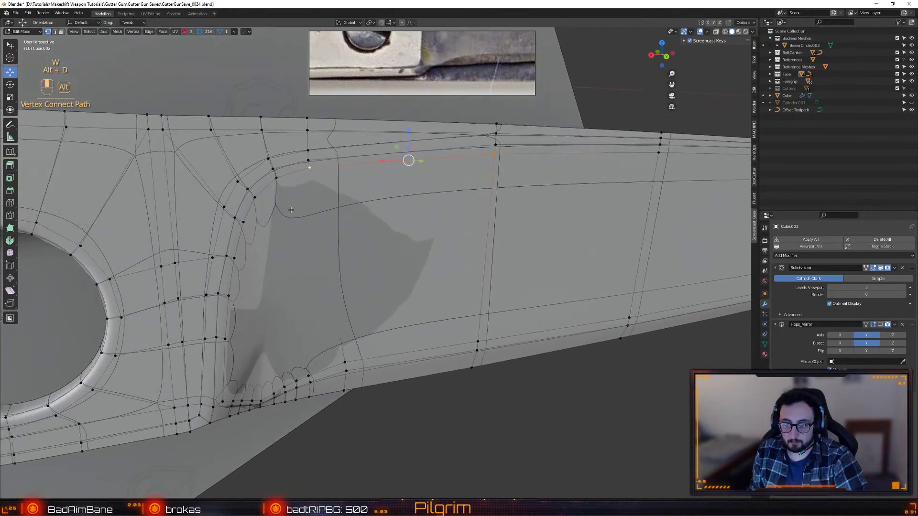
- Add a loop cut across the blade beside the plate's curved border and extend it to the upper edge with a knife cut
left_click_drag(285, 209, 253, 210, "alt")
key("shift+f")
left_click_drag(366, 355, 299, 356)
key("w")
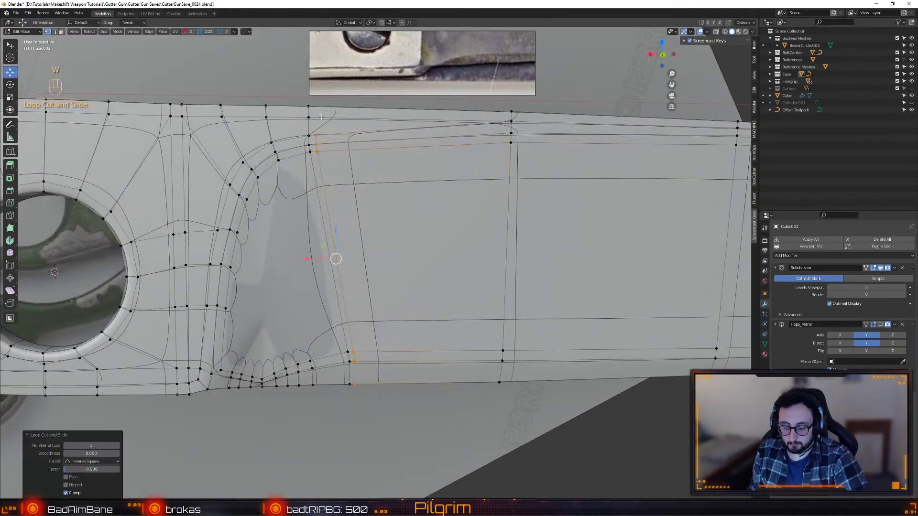
key("k")
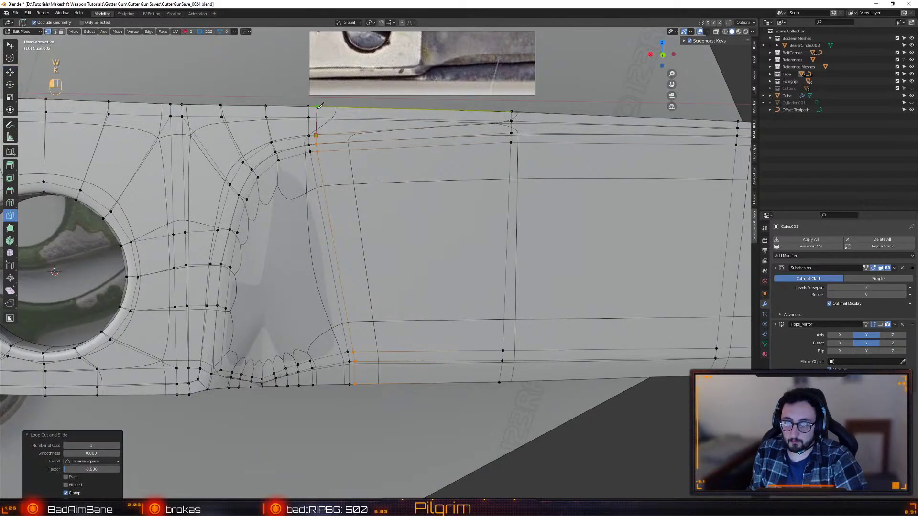
left_click(321, 105)
scroll(376, 237, "up", 3)
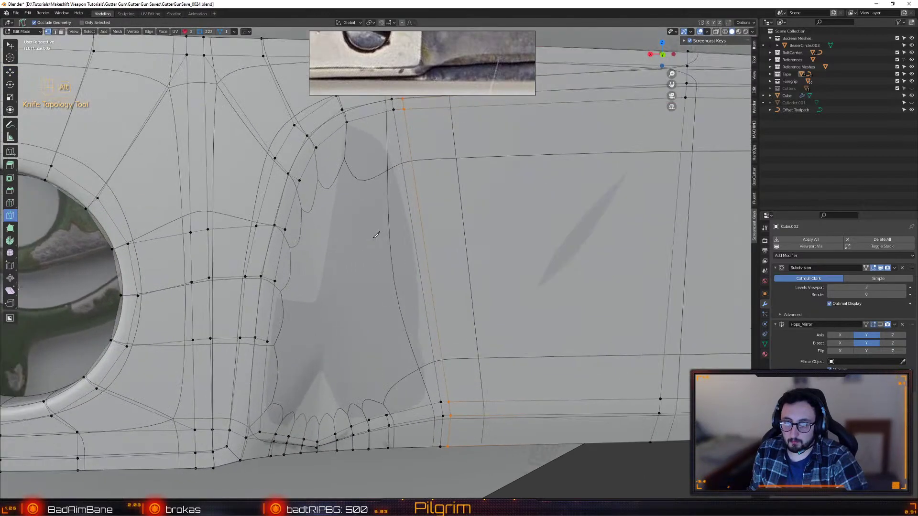
scroll(376, 236, "down", 3)
scroll(352, 186, "up", 2)
- Connect the upper curve's border vertex to the lower rim vertex across the blade face with Vertex Connect Path
key("w")
left_click(374, 386, "shift")
key("alt+d")
left_click_drag(373, 385, 327, 365, "alt")
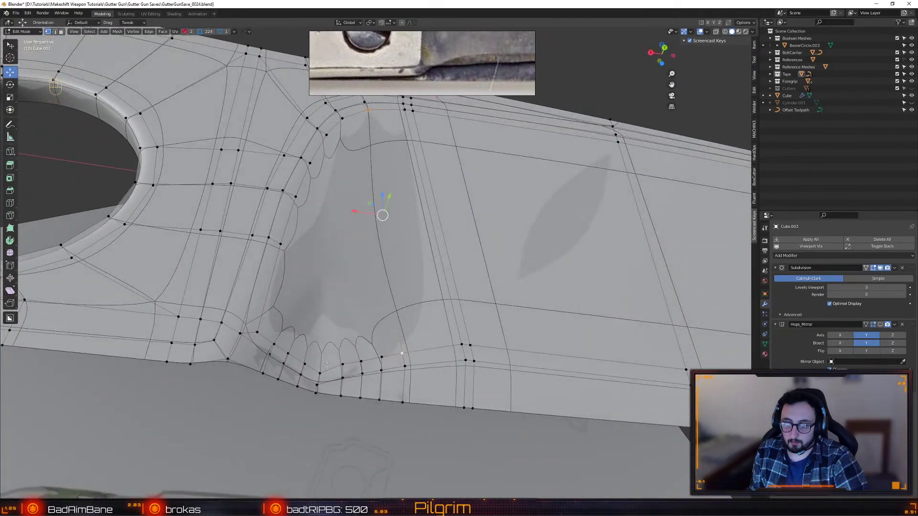
key("k")
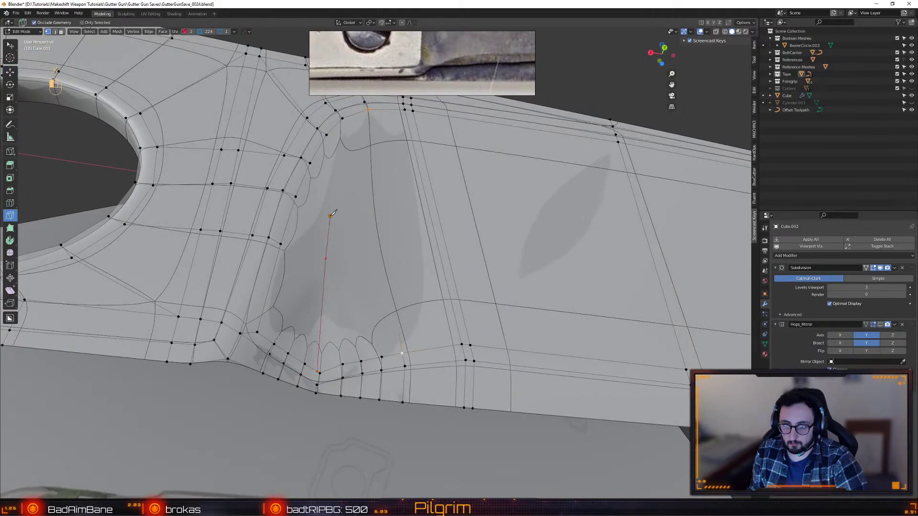
key("Escape")
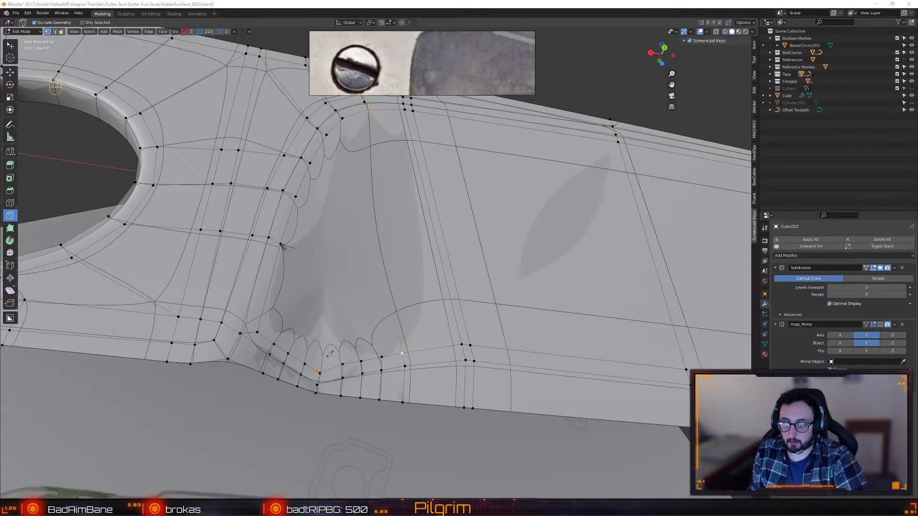
key("ctrl+z")
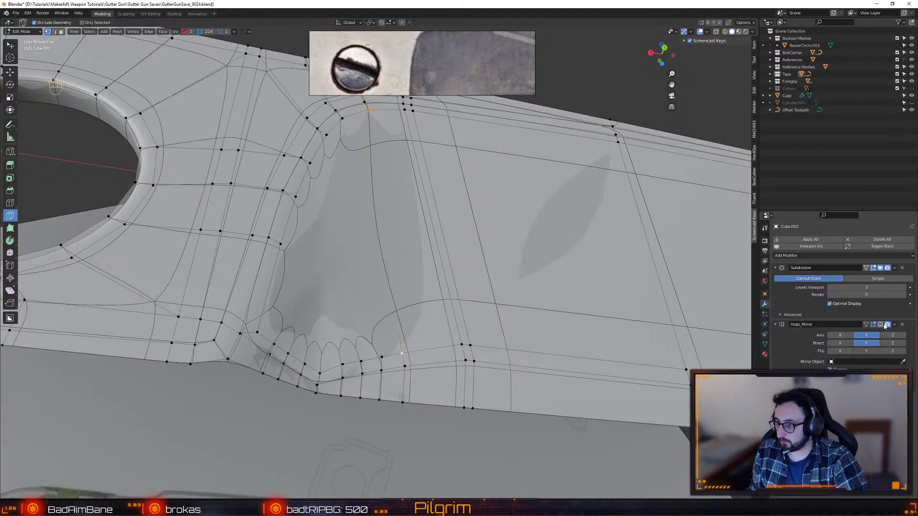
- Hide the subdivision in the viewport and knife-cut from the spur's notch in a curve, then along the blade's middle to its tip
left_click(880, 268)
left_click_drag(382, 313, 317, 371, "alt")
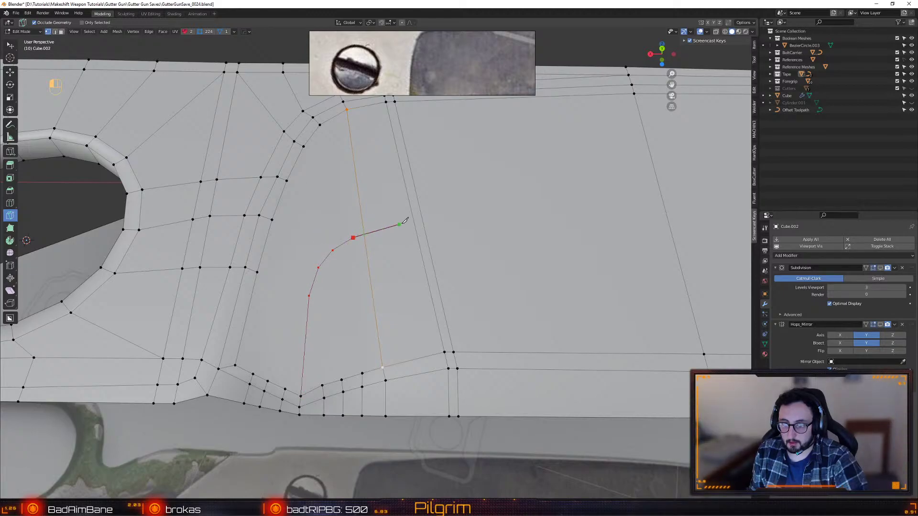
left_click_drag(445, 209, 328, 221, "alt")
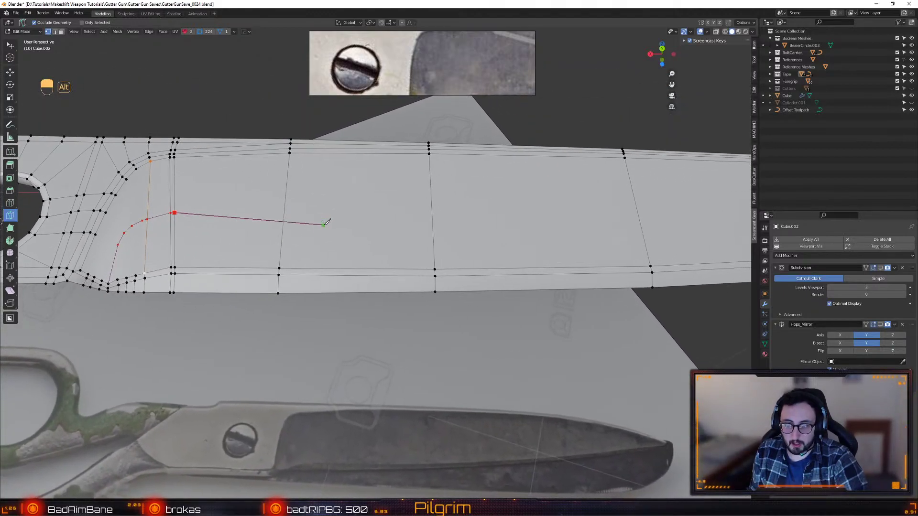
left_click(432, 210)
left_click_drag(551, 209, 369, 232, "alt")
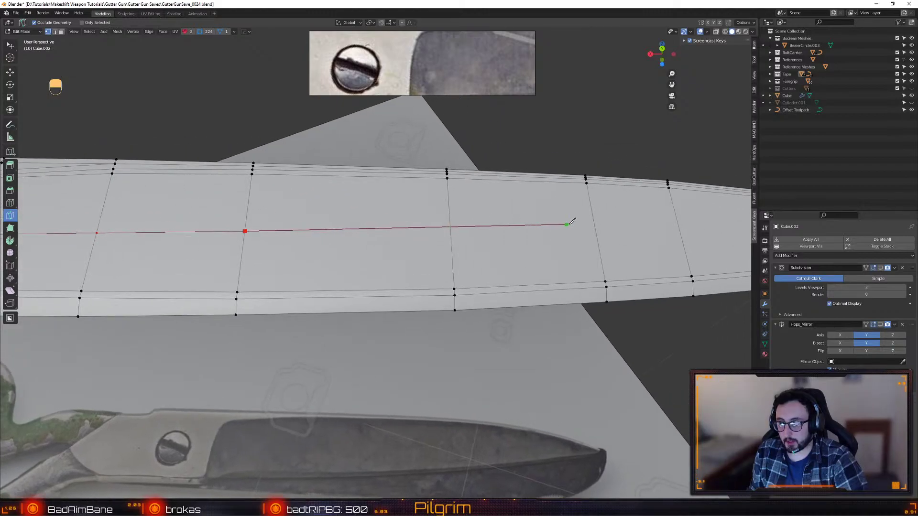
left_click(599, 223)
left_click_drag(662, 231, 342, 242, "alt")
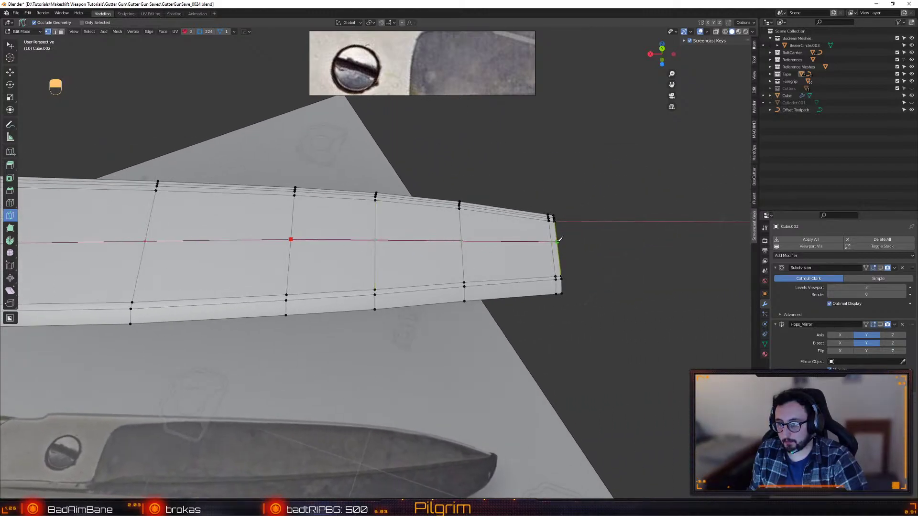
left_click(559, 241)
key("Return")
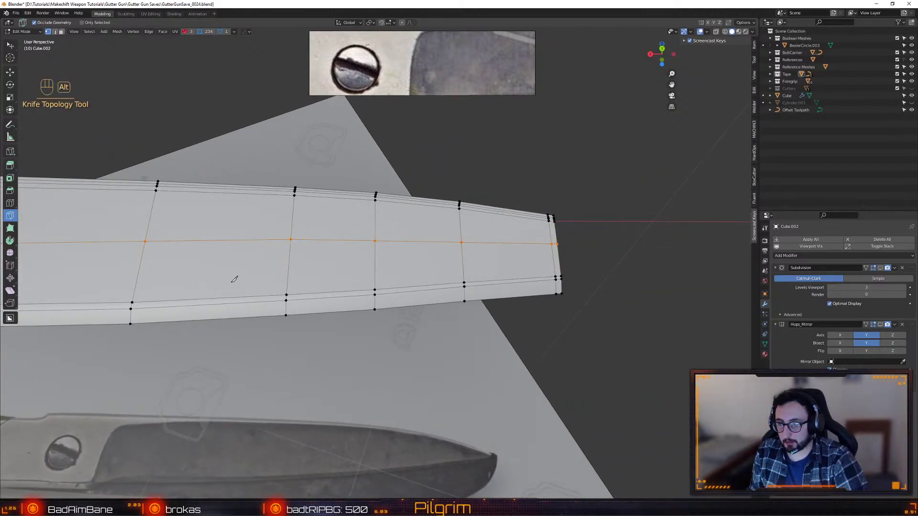
- Slide the vertex where the curved knife cut crosses the edge across the blade, smoothing the curve
left_click_drag(559, 241, 467, 242, "alt")
key("w")
scroll(467, 242, "up", 3)
left_click(350, 203, "shift")
key("shift+v")
left_click(355, 201)
left_click_drag(355, 202, 377, 218, "alt")
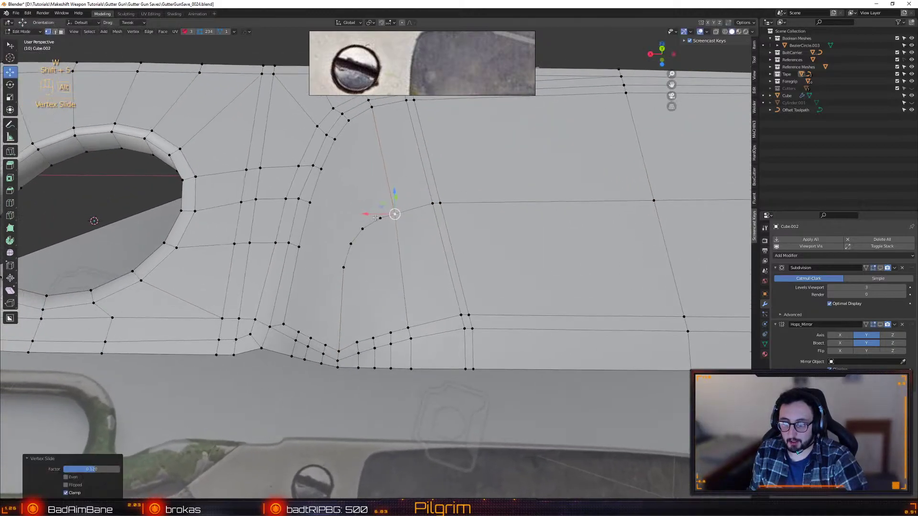
- Connect the curved knife cut's vertices to the matching vertices on the plate's curved border with Vertex Connect Path
left_click(342, 267)
left_click(300, 247, "shift")
key("alt+d")
left_click(351, 244)
left_click(311, 202, "shift")
key("alt+d")
left_click(322, 170)
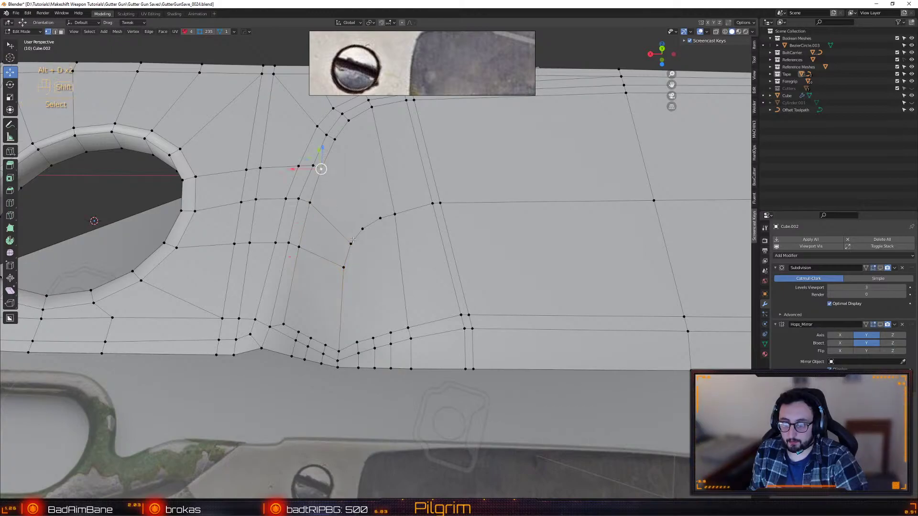
middle_click_drag(386, 205, 382, 227, "alt")
- Slide the vertices near the upper edge above the plate's curve and undo the last slide
left_click(344, 148)
left_click_drag(337, 152, 352, 162, "shift")
key("shift+s")
left_click(357, 162)
left_click(348, 177)
key("shift+s")
left_click(351, 178)
key("ctrl+z")
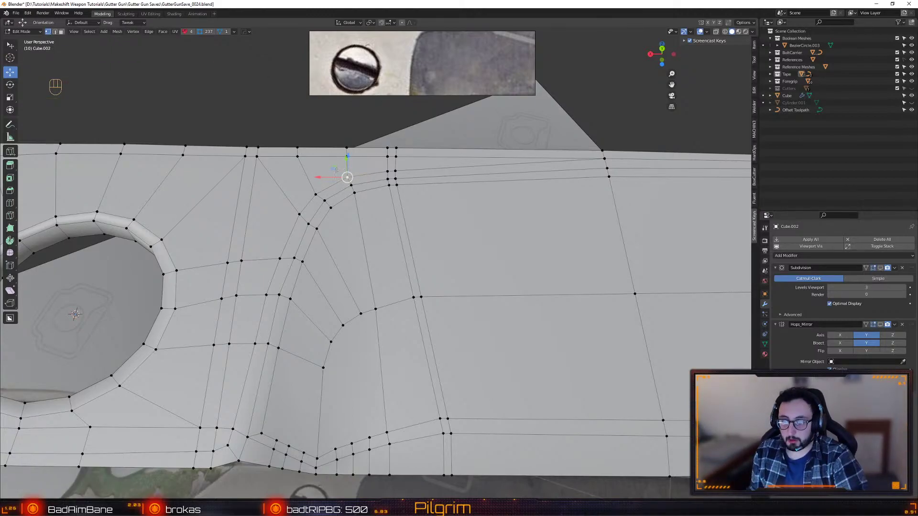
- Slide the two stacked vertices at the top of the plate's curved border into line with the edge below
key("shift+s")
left_click(352, 177)
left_click(352, 185)
key("shift+s")
left_click(353, 184)
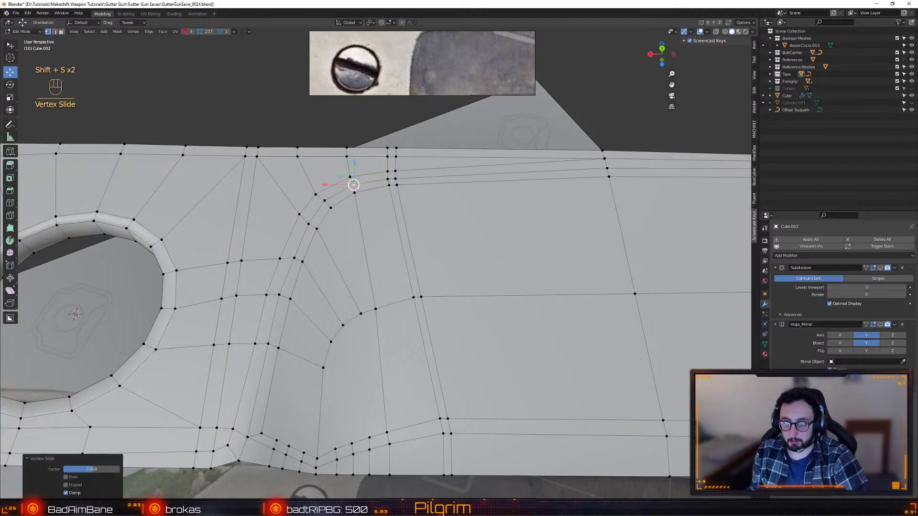
key("shift+s")
left_click(347, 171)
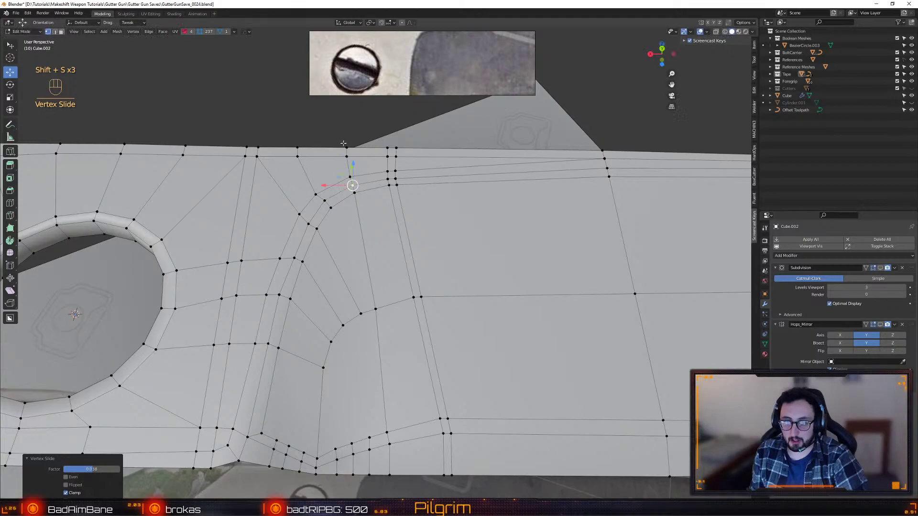
- Try sliding the vertex pair on the blade's upper edge above the curve, undo it, and slide the pair again
left_click_drag(343, 141, 355, 159, "shift")
key("shift+s")
left_click(353, 158)
key("ctrl+z")
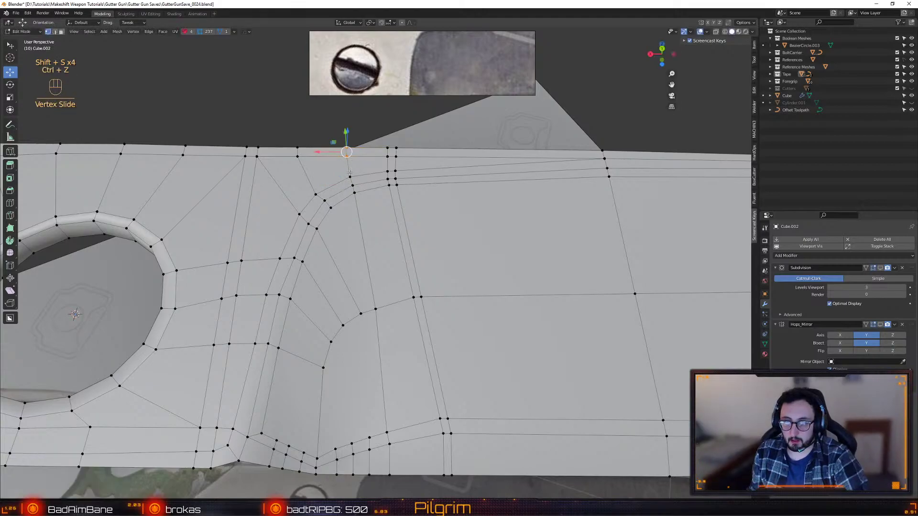
key("shift+s")
left_click(314, 171)
left_click_drag(314, 170, 412, 186, "alt")
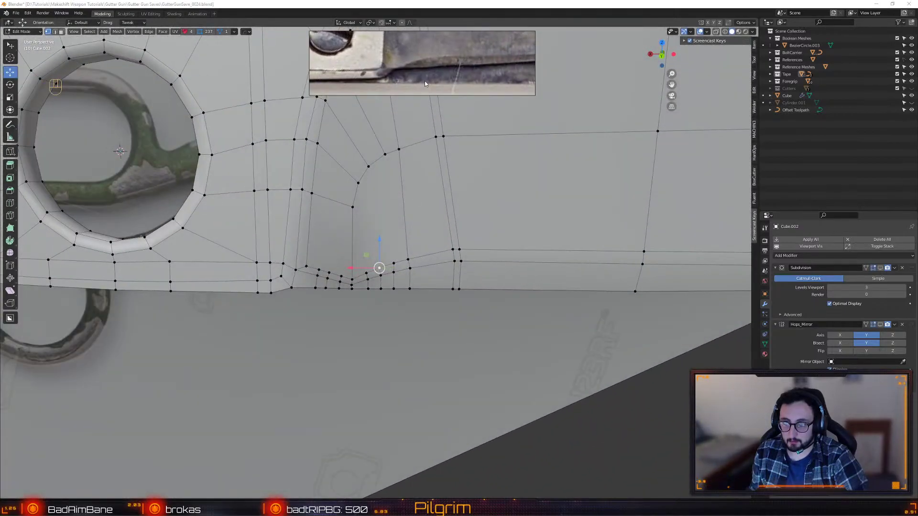
- Select the short vertical edges in the lower rim on both sides of the spur's notch and dissolve them
left_click_drag(445, 221, 416, 328, "alt")
left_click_drag(381, 304, 388, 308, "alt")
left_click_drag(389, 308, 375, 316, "alt")
key("2")
left_click(257, 320)
left_click(282, 326, "alt")
key("ctrl+z")
key("ctrl+z")
key("ctrl+z")
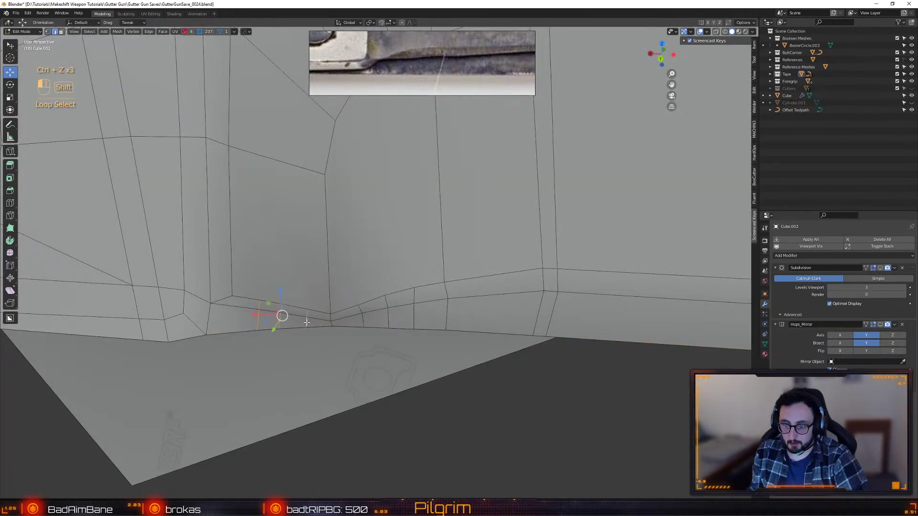
left_click(389, 312, "shift")
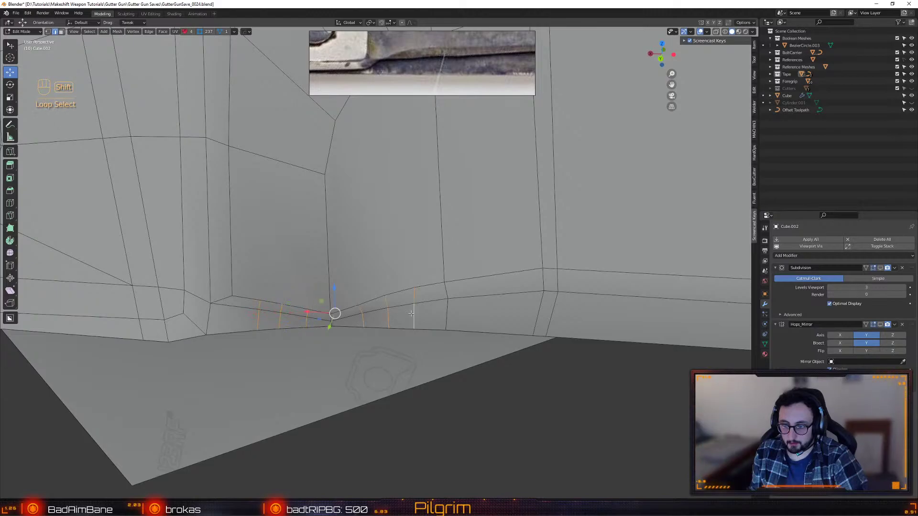
key("ctrl+BackSpace")
- Move the lowest vertex of the notch about 0.00097 m along Y
left_click_drag(411, 313, 386, 325, "alt")
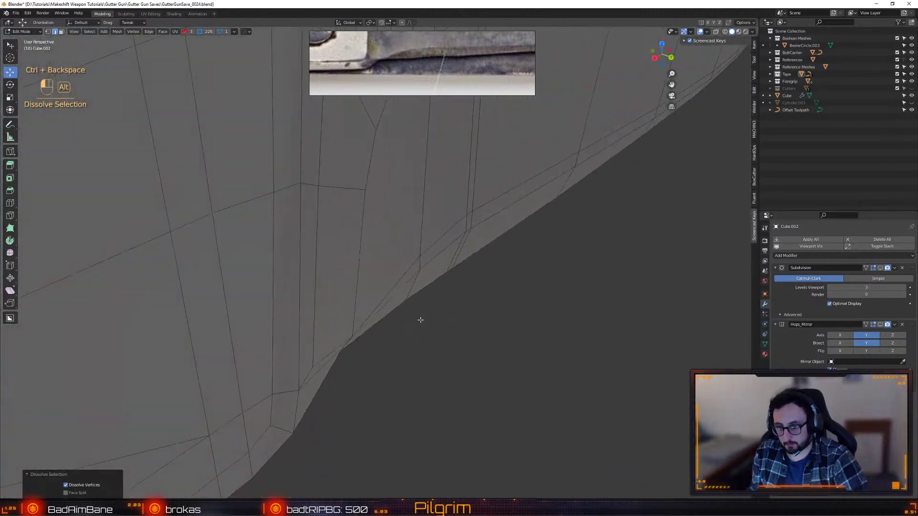
key("1")
left_click(354, 332)
mouse_move(387, 323)
middle_mouse_down()
mouse_move(352, 349)
mouse_move(399, 320)
middle_mouse_up()
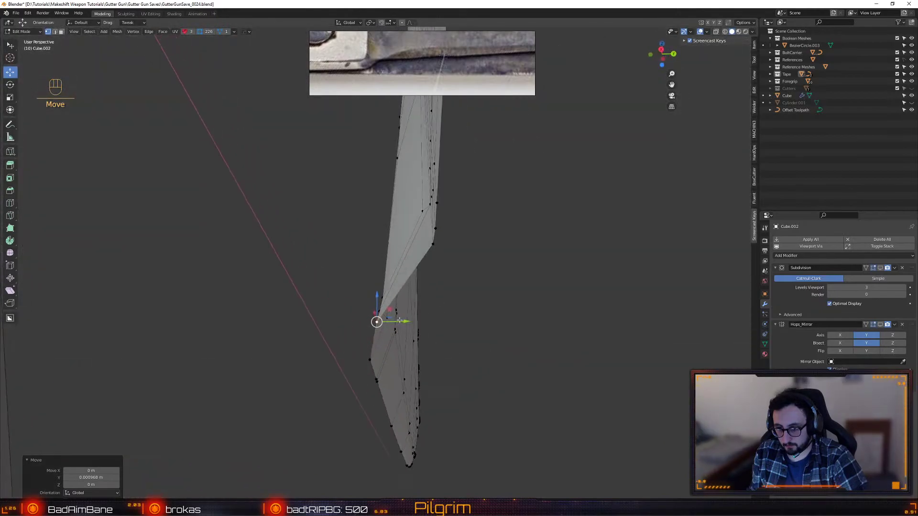
middle_click_drag(406, 282, 329, 333)
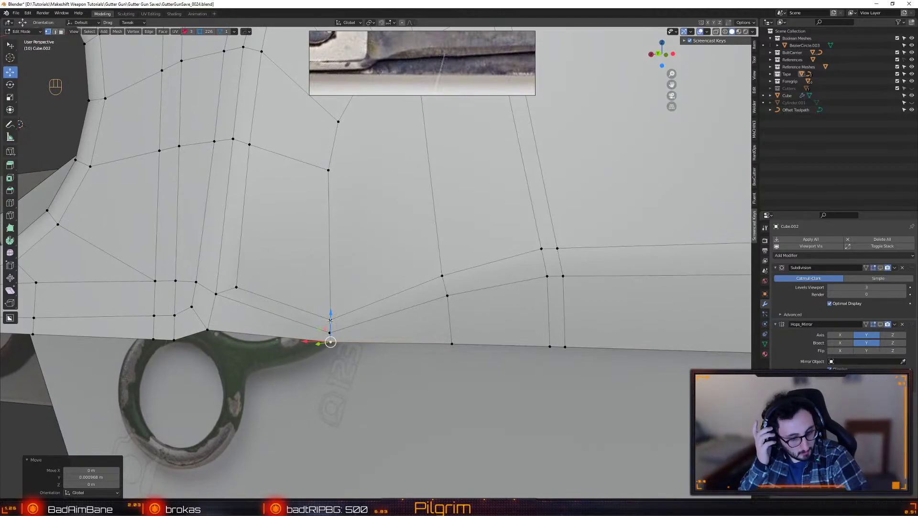
- Adjust the rim vertex beside the notch and shift the curved cut's crossing vertex about 0.0008 m in X and Z
middle_click_drag(427, 301, 442, 283)
left_click(444, 282)
left_click_drag(437, 283, 436, 282)
middle_click_drag(436, 282, 349, 210)
left_click_drag(337, 210, 330, 190)
middle_click_drag(373, 287, 329, 293, "alt")
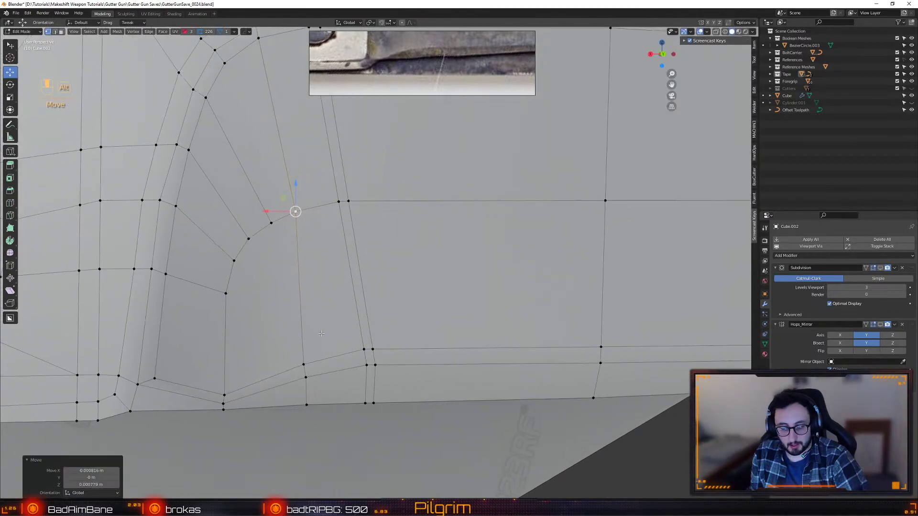
- Examine the curved cut and notch on the blade and compare them with the blade shape in the reference photo
right_click_drag(329, 293, 331, 309, "alt")
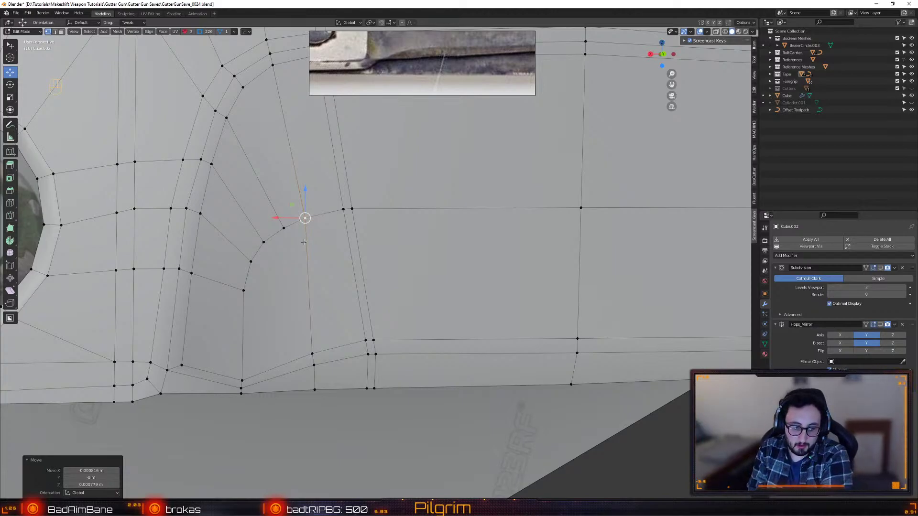
middle_click_drag(313, 286, 359, 285, "alt")
right_click_drag(358, 284, 413, 351, "alt")
left_click_drag(413, 351, 406, 323, "alt")
middle_click_drag(407, 323, 427, 312, "alt")
right_click_drag(426, 312, 438, 334, "alt")
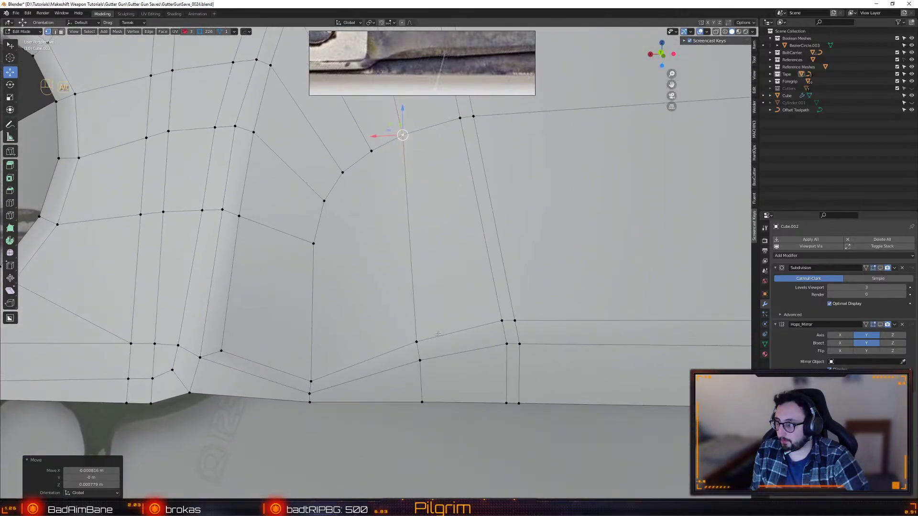
scroll(395, 75, "up", 2)
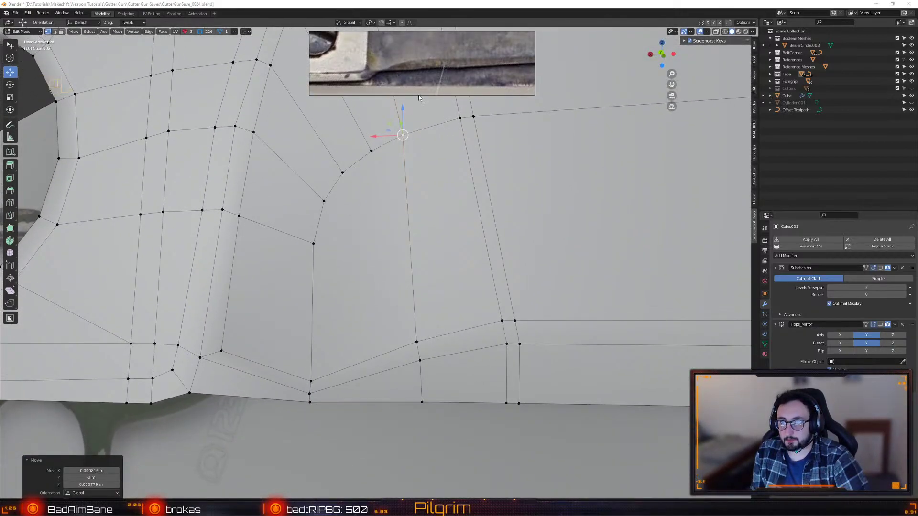
scroll(436, 70, "down", 3)
middle_click_drag(411, 69, 386, 70)
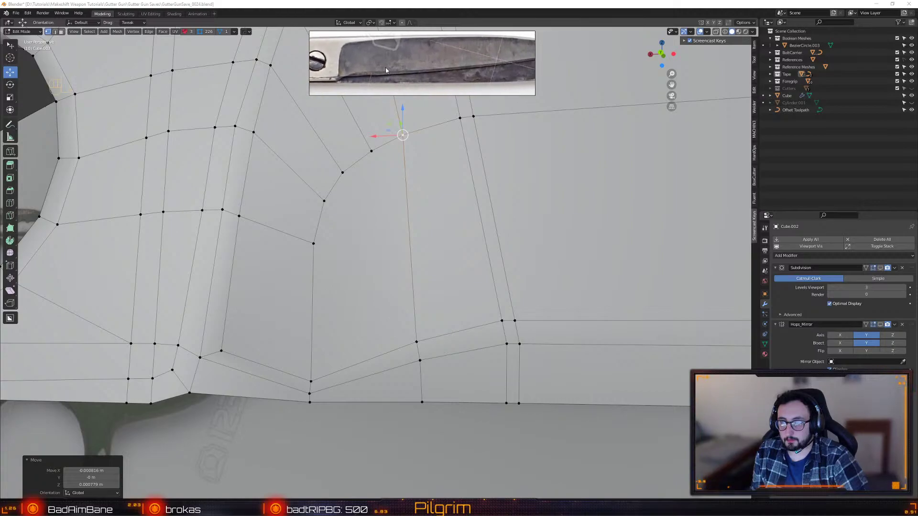
left_click_drag(384, 258, 393, 281, "alt")
scroll(419, 364, "down", 8)
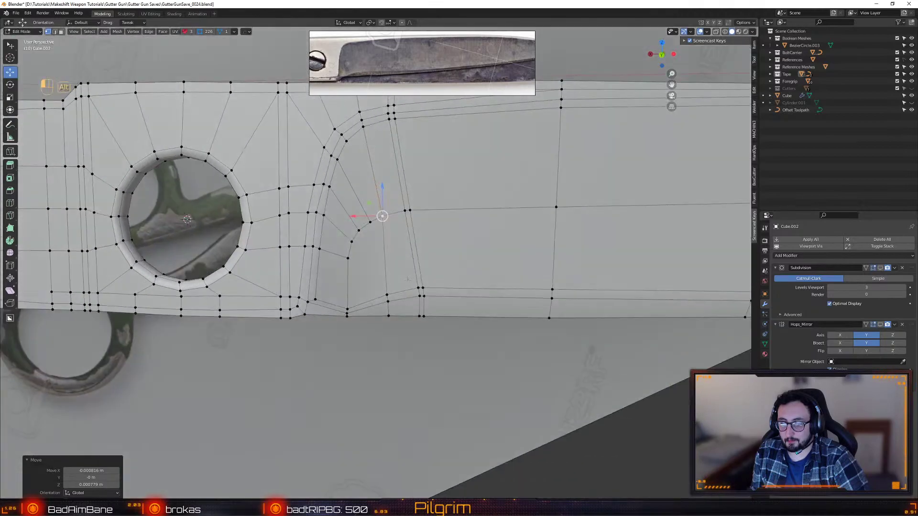
- Select the narrow strip of faces along the blade's lower edge from the notch to the tip and delete it
key("2")
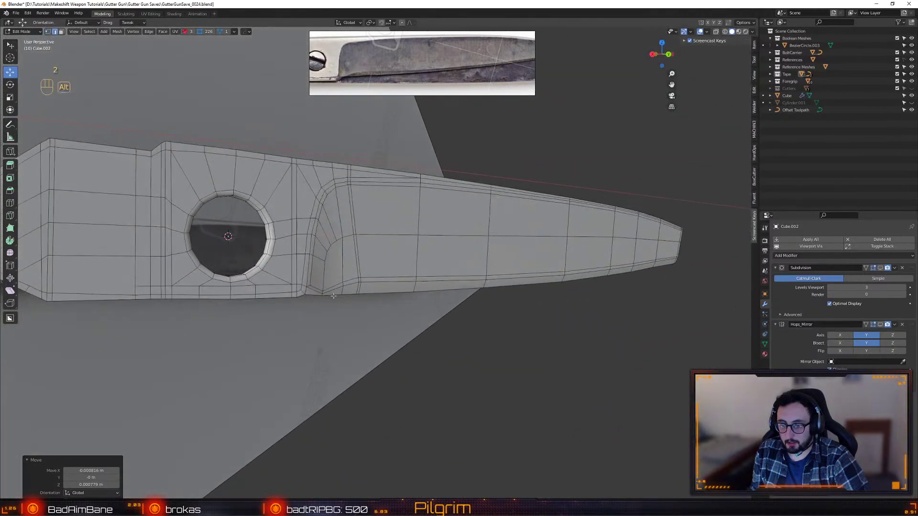
scroll(346, 345, "up", 8)
left_click(244, 330)
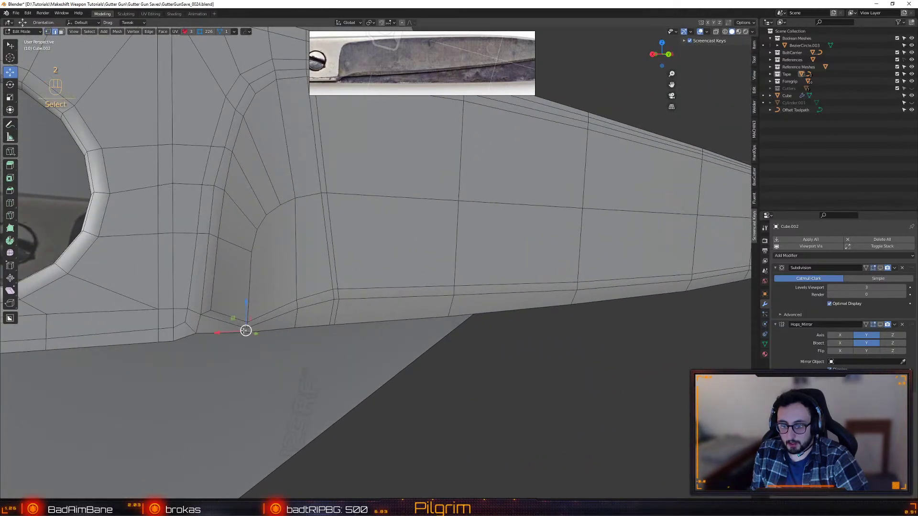
key("3")
left_click(219, 329)
scroll(655, 309, "down", 5)
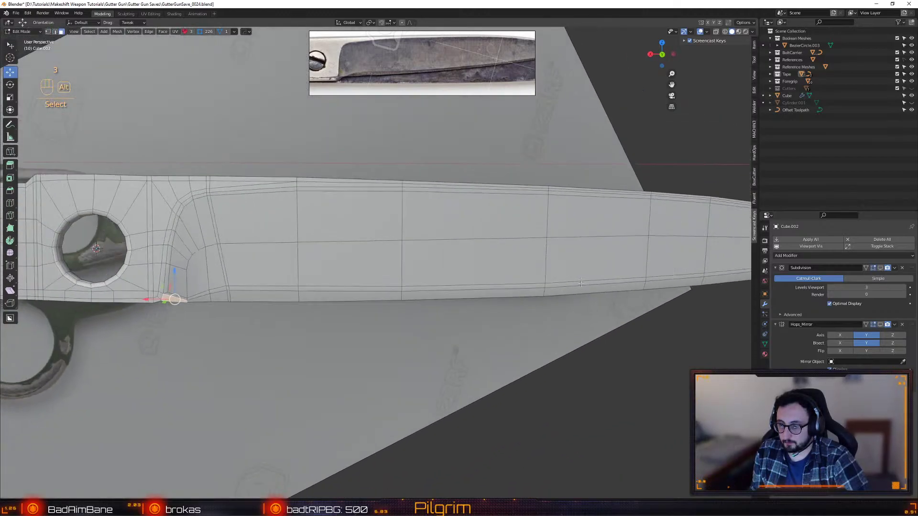
scroll(660, 282, "up", 3)
left_click(659, 281, "ctrl")
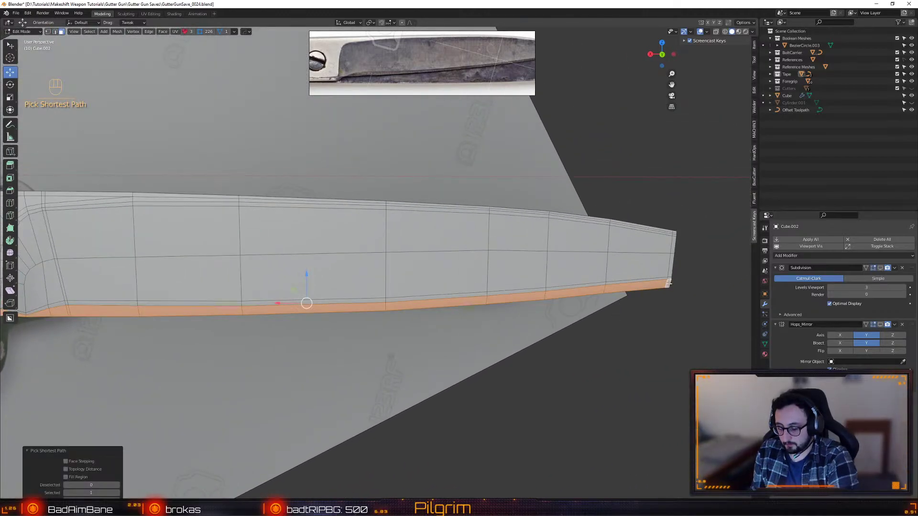
key("x")
left_click(647, 300)
middle_click_drag(194, 302, 304, 266, "shift")
left_click(159, 281)
left_click_drag(304, 266, 205, 284, "alt")
left_click(722, 247, "ctrl+shift")
left_click_drag(746, 253, 267, 269, "alt")
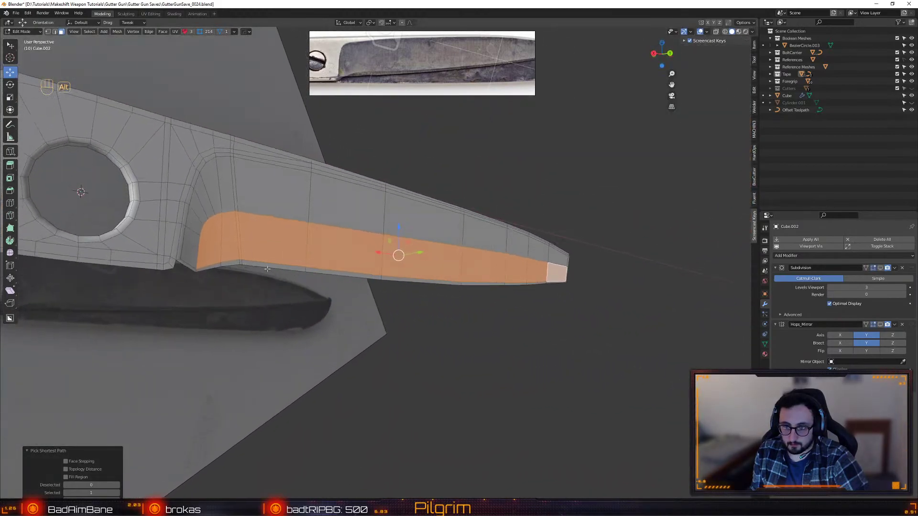
- Delete the face at the notch and the rest of the thin face strip under the blade out to its tip
left_click(203, 269)
key("x")
left_click(185, 266)
left_click_drag(185, 266, 478, 296, "alt")
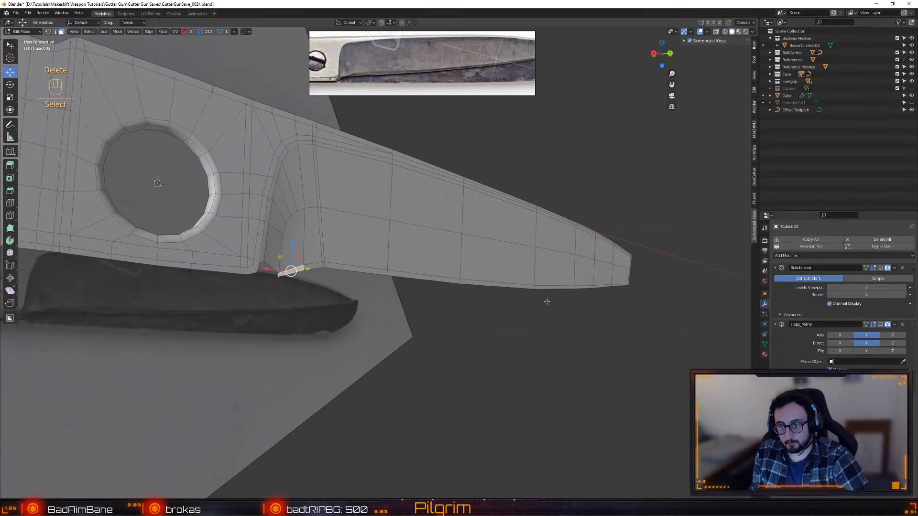
left_click(630, 283, "ctrl")
key("x")
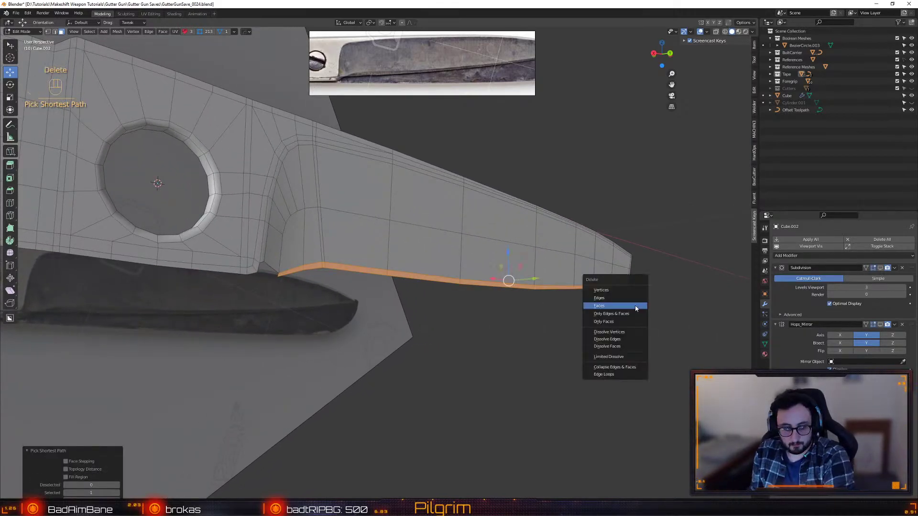
left_click(637, 308)
- Select the open lower border edges of the blade from the notch to the tip, and save the file
left_click(331, 263, "alt")
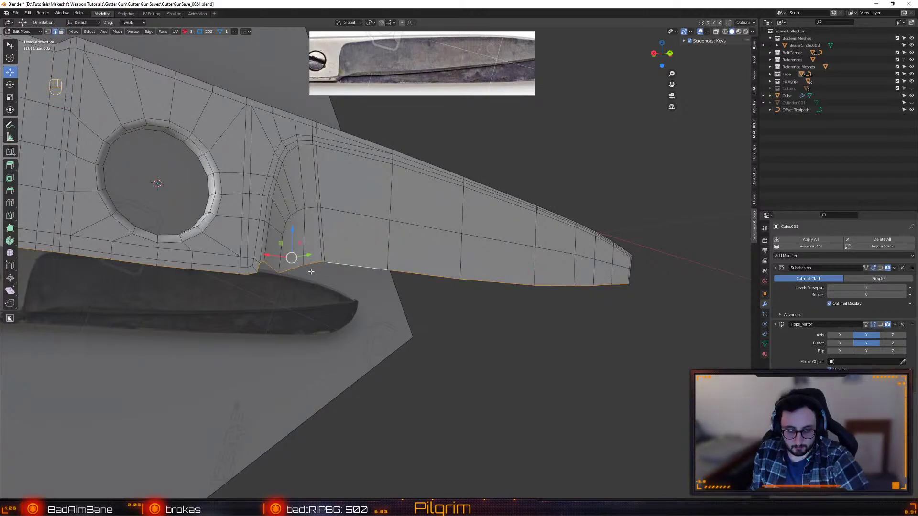
left_click(283, 271, "ctrl+shift")
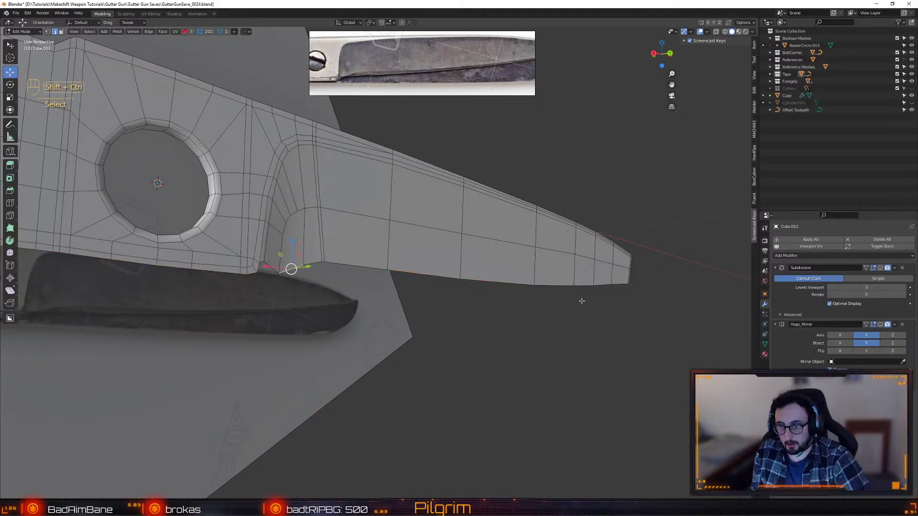
left_click(624, 285, "ctrl+shift")
middle_click_drag(624, 285, 462, 251)
key("ctrl+s")
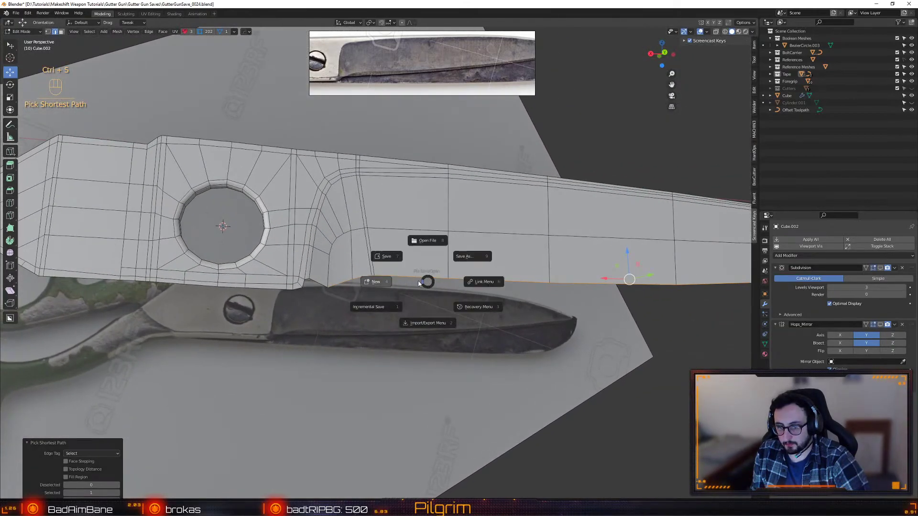
left_click(395, 254)
- Add a centred loop cut along the blade face between the upper bevel loops and the lengthwise edge below them
middle_click_drag(395, 253, 375, 262, "shift")
scroll(375, 266, "up", 1)
scroll(375, 266, "up", 4)
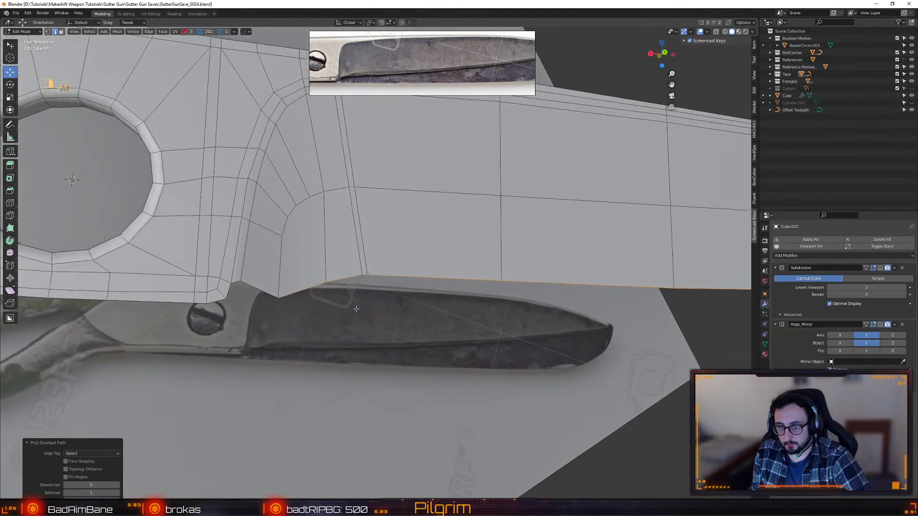
key("1")
left_click(326, 290)
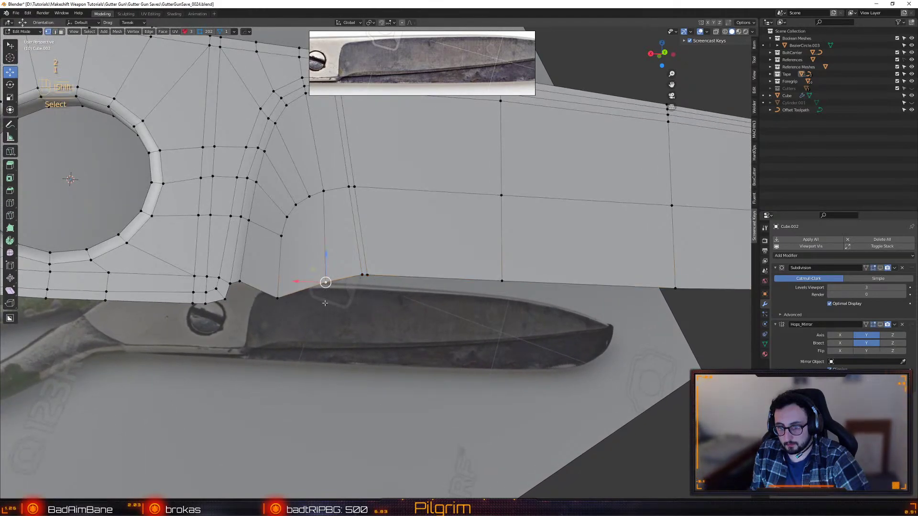
key("shift+s")
left_click_drag(325, 303, 305, 251, "alt")
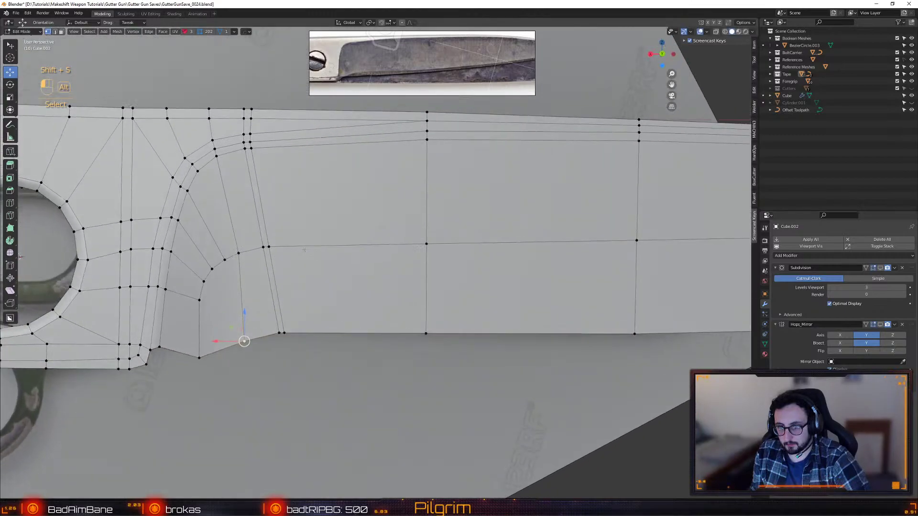
scroll(304, 250, "down", 3)
key("shift+f")
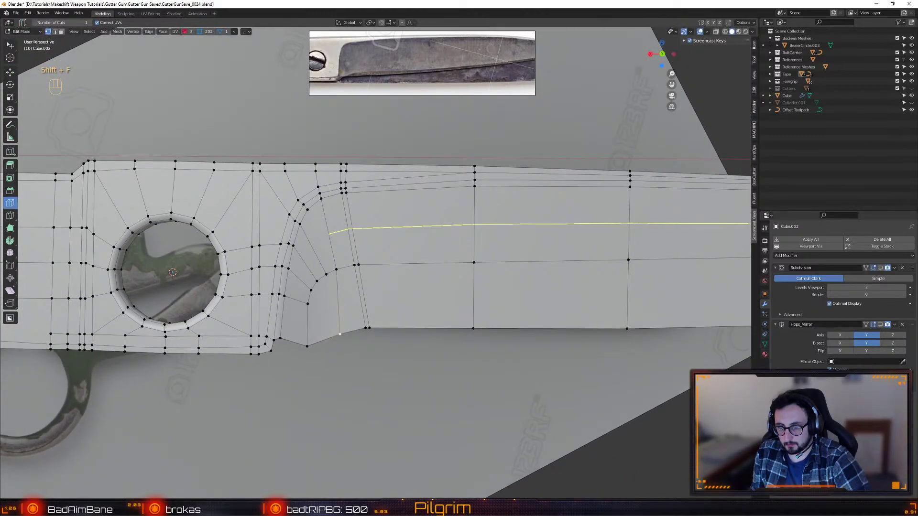
left_click(325, 248)
key("w")
- Add a centred loop cut between the bevel and the inner curve, and connect its upper end vertex to the lengthwise cut's end vertex
key("shift+f")
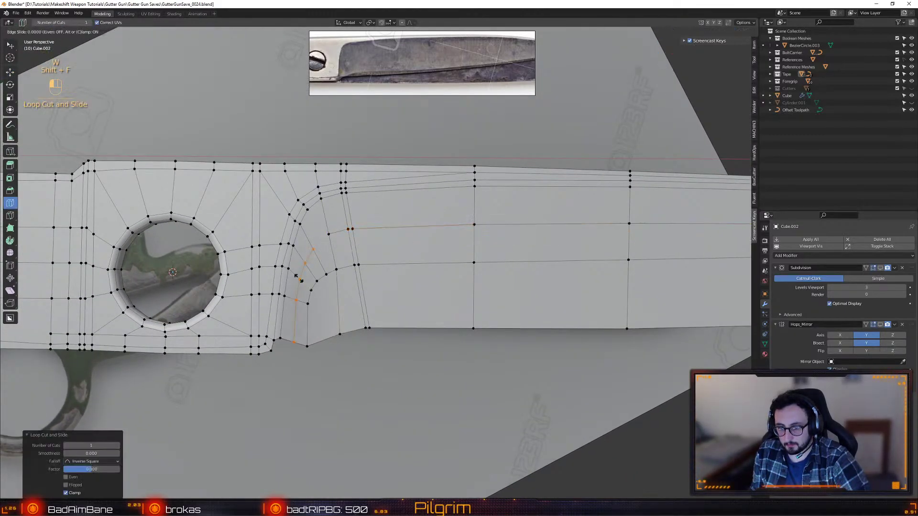
left_click(302, 275)
key("w")
left_click(313, 249)
left_click(328, 235, "shift")
key("alt+f")
key("ctrl+z")
key("alt+d")
- Set up a back orthographic view of the blade with X-ray shading so the lower edge can be matched against the reference
middle_click_drag(327, 263, 384, 291)
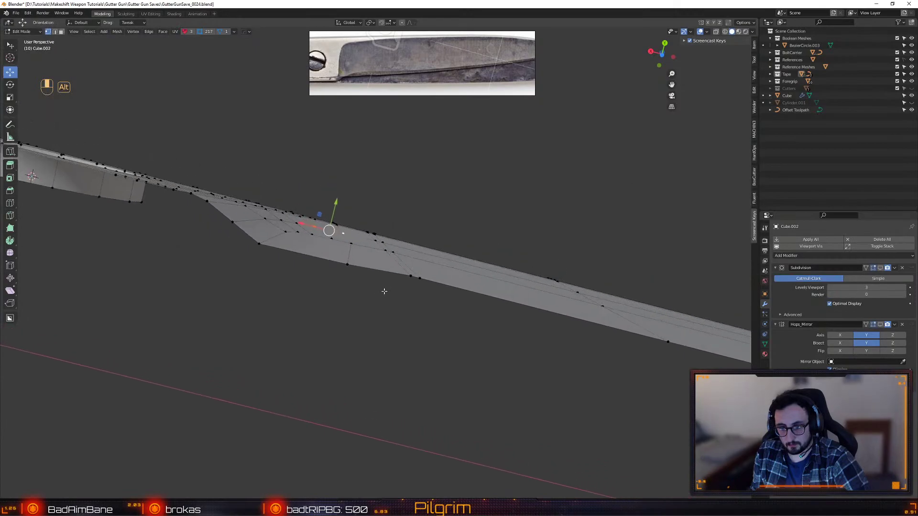
left_click(346, 265)
left_click_drag(346, 266, 611, 238, "alt")
key("f")
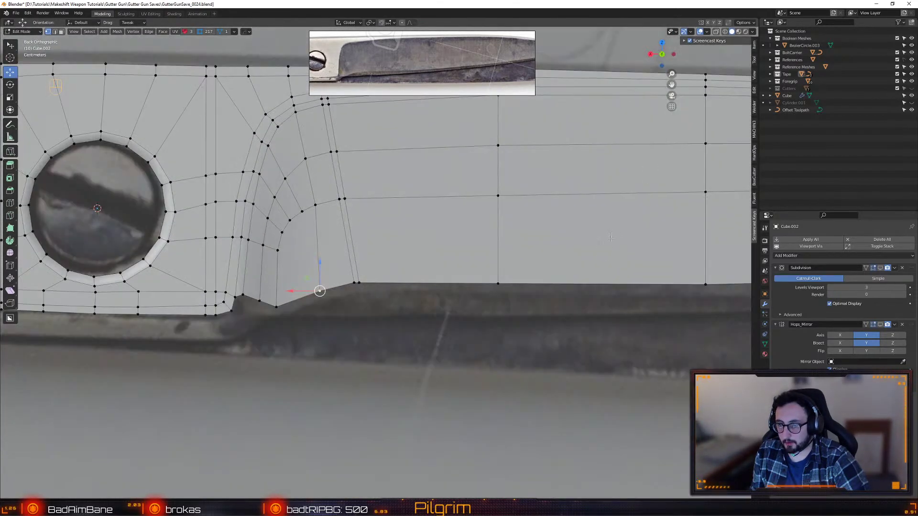
key("shift+x")
middle_click_drag(611, 238, 502, 227, "alt")
right_click_drag(501, 227, 459, 227, "alt")
left_click_drag(247, 261, 263, 276)
key("w")
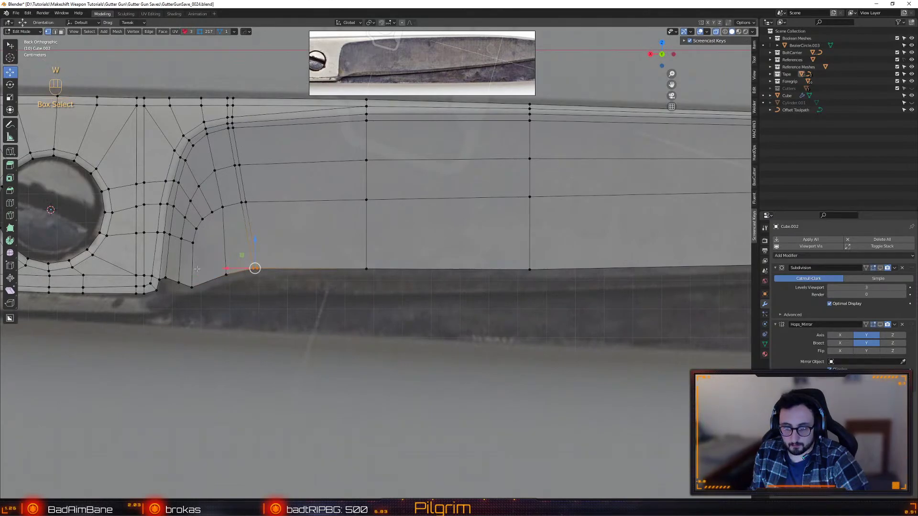
middle_click_drag(190, 286, 590, 163, "shift")
left_click(672, 107)
left_click(672, 107)
- Move the notch's lowest vertex and the three lower-edge vertices beside it on the blade side to follow the reference outline
middle_click_drag(326, 343, 306, 302, "shift")
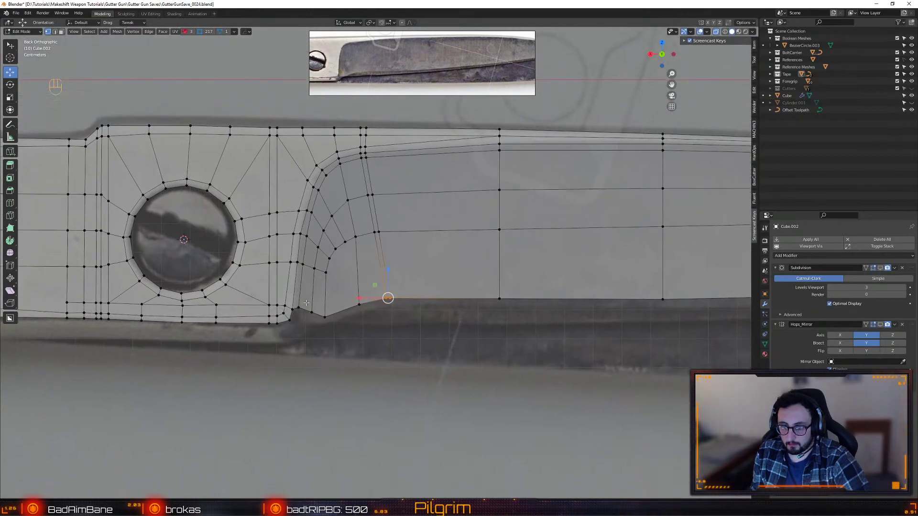
left_click(324, 315)
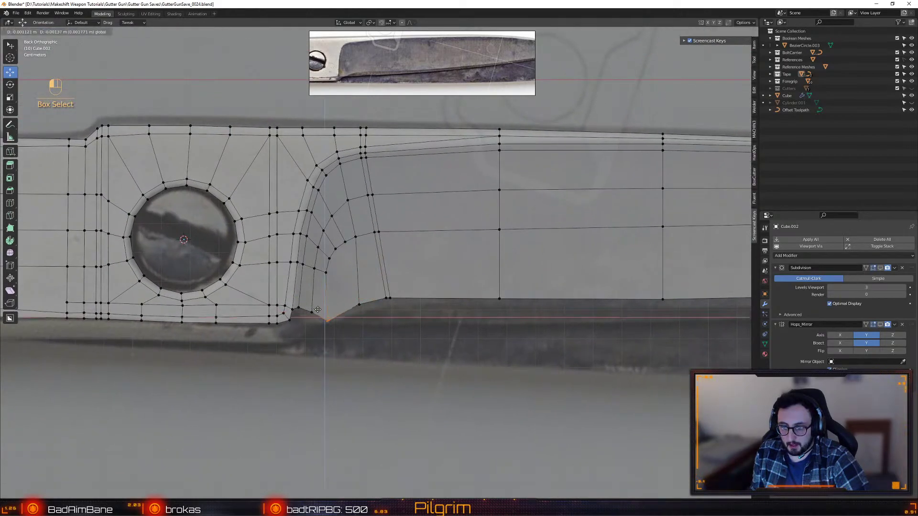
left_click_drag(325, 317, 329, 320)
left_click(364, 324)
left_click_drag(358, 283, 380, 304)
left_click(386, 298)
left_click(359, 309)
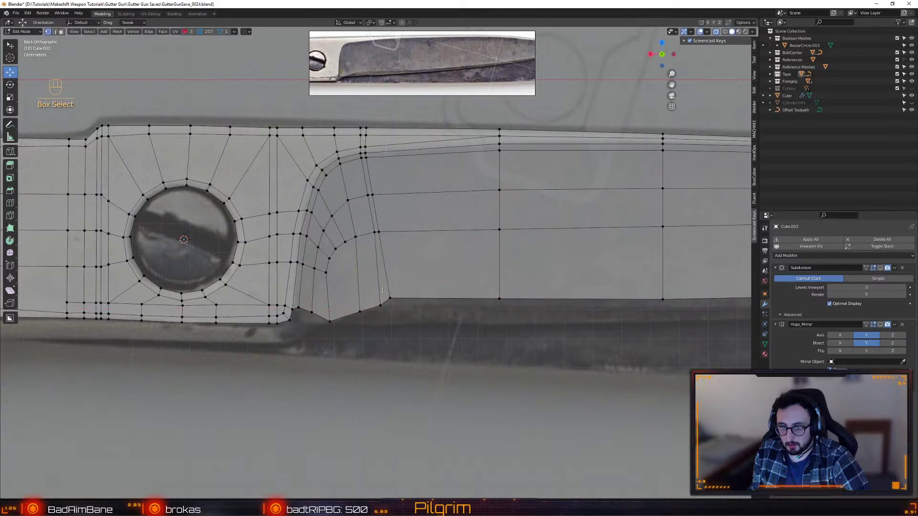
mouse_move(389, 298)
left_mouse_down()
mouse_move(380, 289)
mouse_move(393, 303)
left_mouse_up()
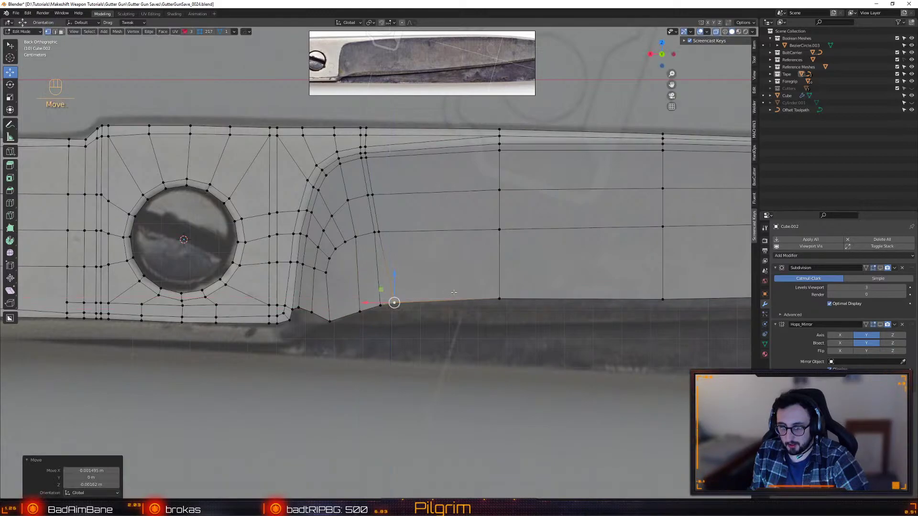
- Reposition the two vertices at the notch's inner side and shift the first blade-edge vertex past the curve about 0.0045 m in X
left_click(312, 312)
left_click_drag(299, 300, 293, 311)
left_click(299, 306)
left_click(312, 321)
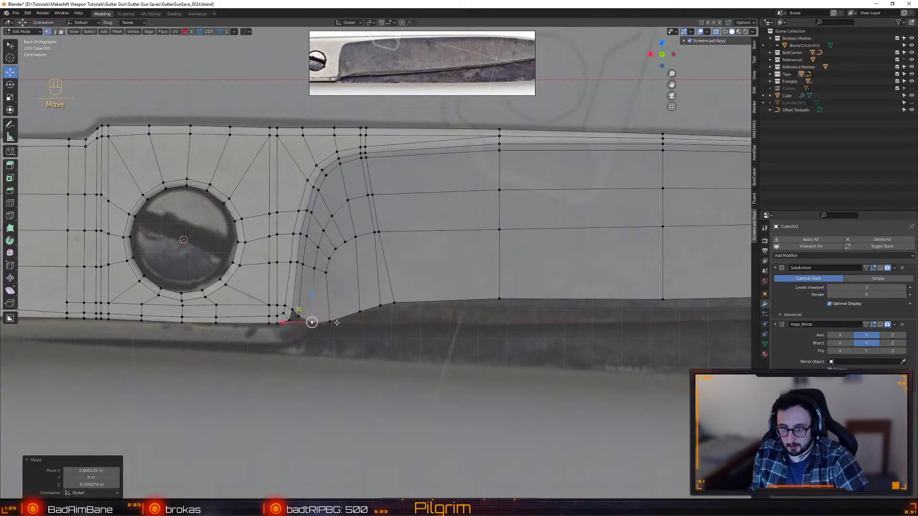
left_click(344, 303)
left_click_drag(343, 303, 394, 287)
left_click(392, 302)
- Lower the blade's bottom-edge vertices near the tip along Z to meet the bevel line in the reference
middle_click_drag(708, 321, 418, 320, "alt")
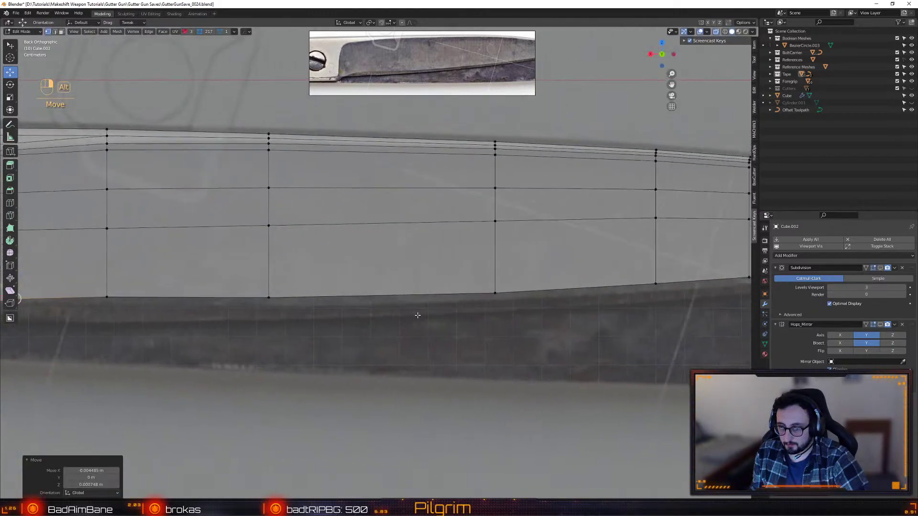
right_click_drag(418, 320, 344, 329, "alt")
middle_click_drag(564, 335, 373, 349, "alt")
right_click_drag(373, 349, 451, 366, "alt")
left_click_drag(553, 292, 526, 271)
left_click(433, 289)
left_click_drag(433, 265, 433, 272)
left_click(333, 304)
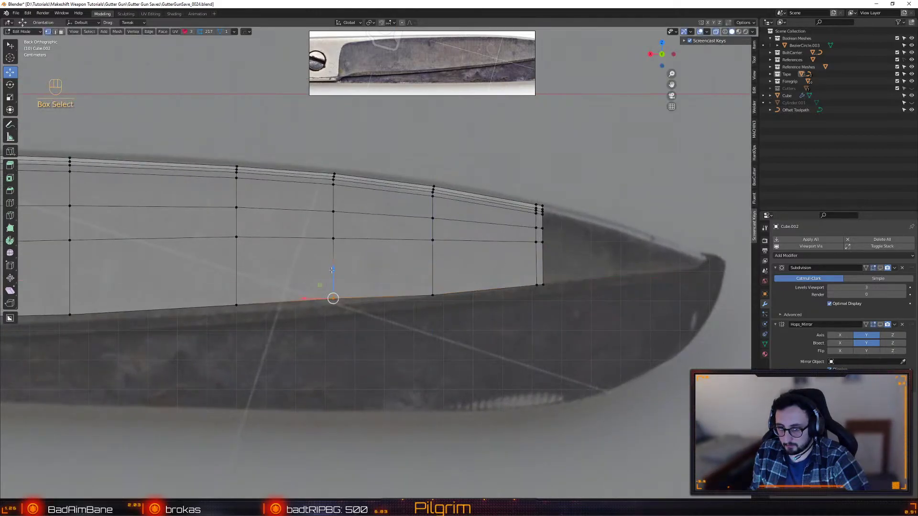
left_click_drag(333, 275, 296, 287)
left_click(236, 305)
left_click_drag(236, 276, 236, 277)
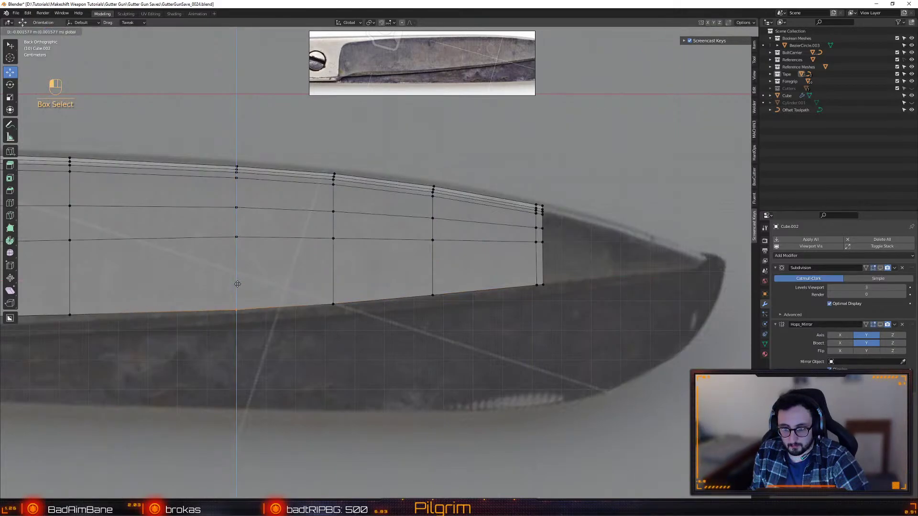
- Lower the remaining bottom-edge vertices from mid-blade back to the curve, moving the one nearest the curve about 0.0008 m along Z
middle_click_drag(106, 346, 340, 305, "alt")
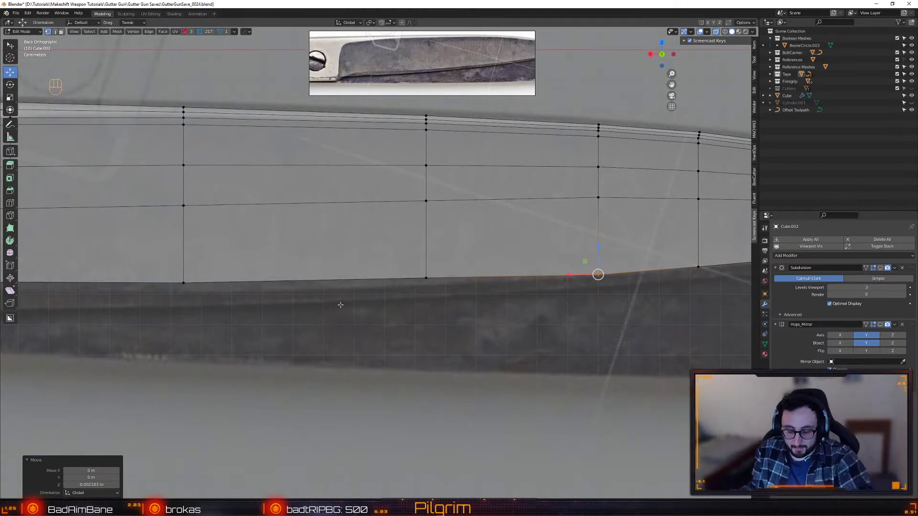
left_click_drag(414, 287, 426, 257)
left_click_drag(171, 295, 180, 269)
middle_click_drag(180, 269, 549, 263, "shift")
left_click_drag(368, 288, 377, 261)
left_click_drag(270, 289, 279, 263)
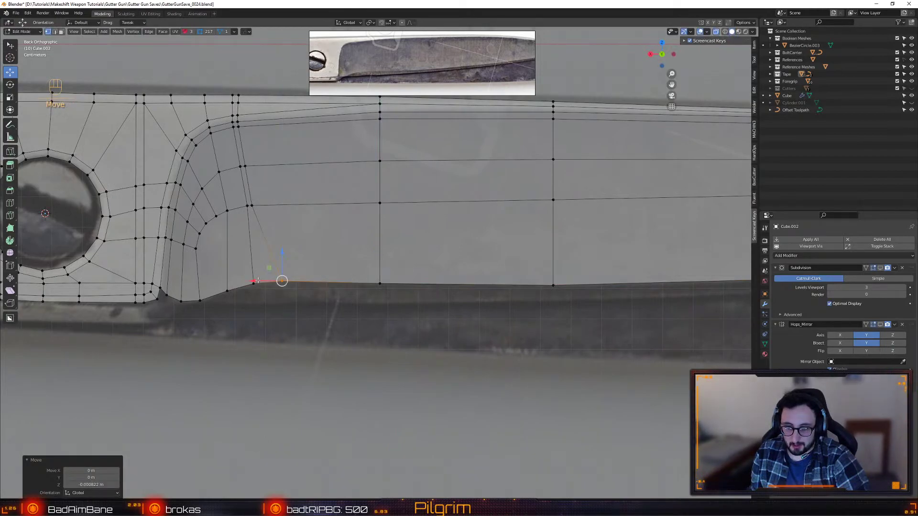
left_click(254, 284)
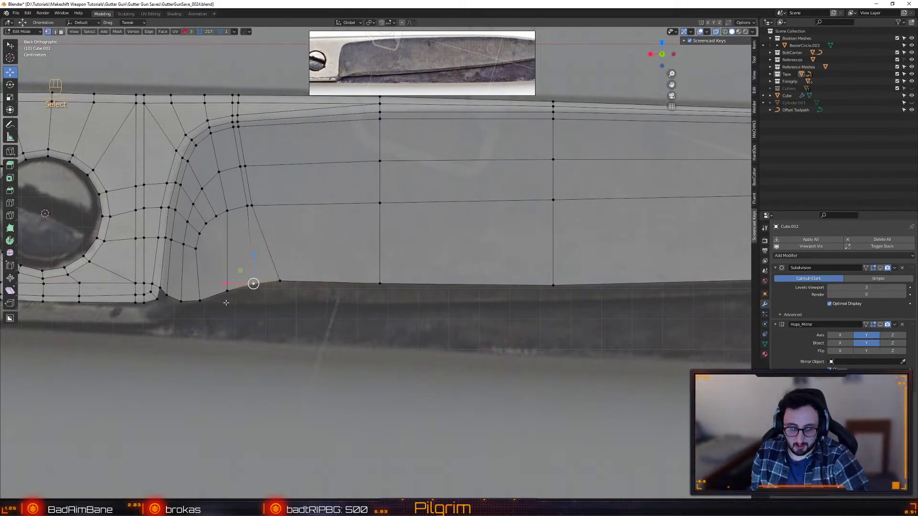
scroll(224, 302, "down", 4)
scroll(555, 295, "up", 3)
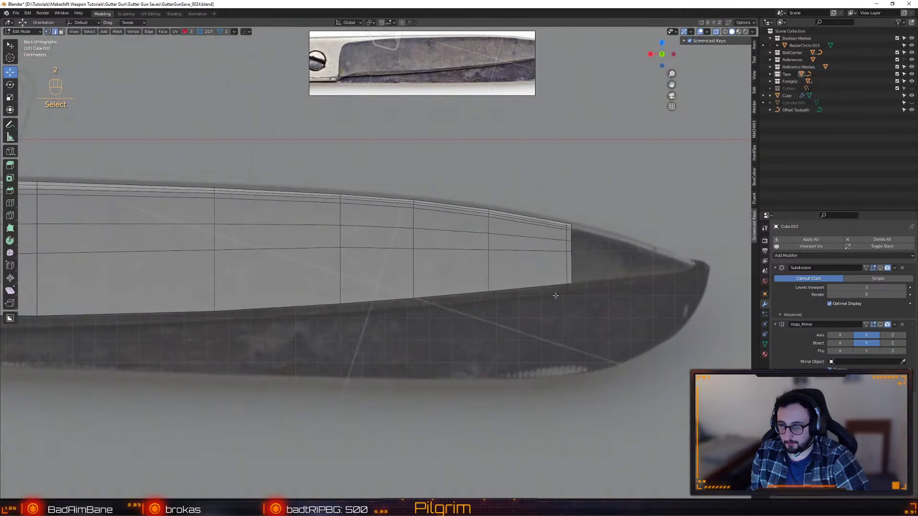
- Bevel the vertical edge loop at mid-blade with two segments to turn it into three spaced loops
left_click(569, 284)
middle_click_drag(569, 284, 830, 234, "shift")
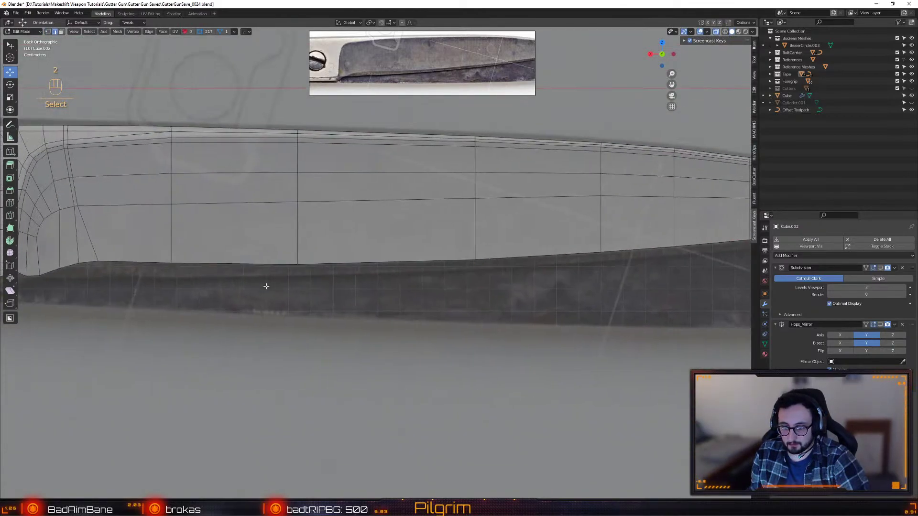
left_click(221, 266, "ctrl")
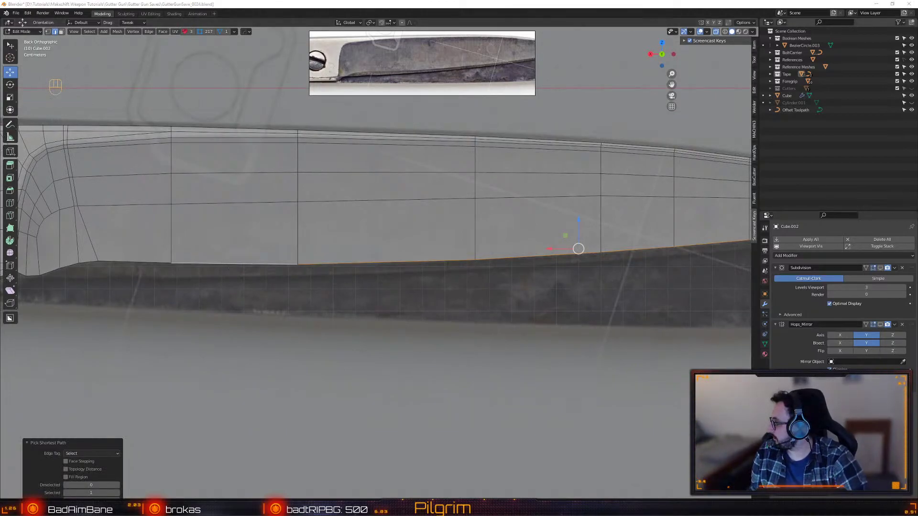
middle_click(382, 309, "alt")
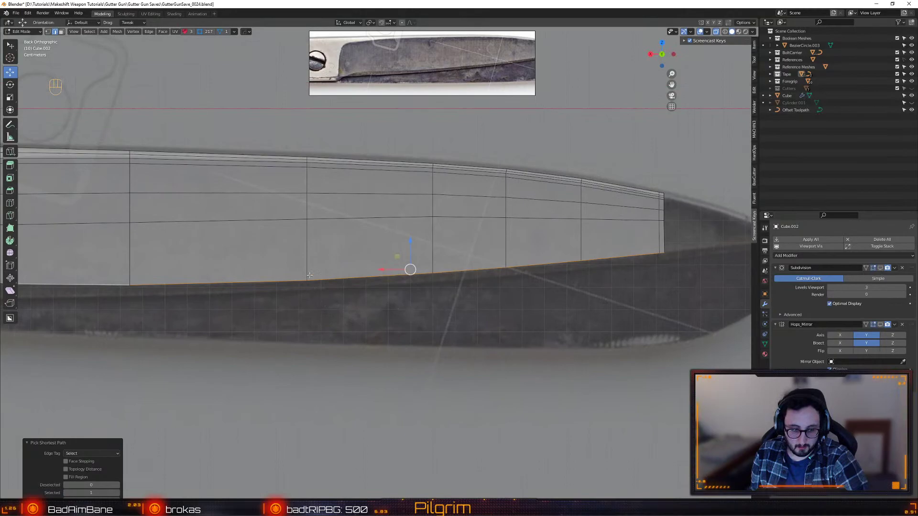
left_click(307, 240, "alt")
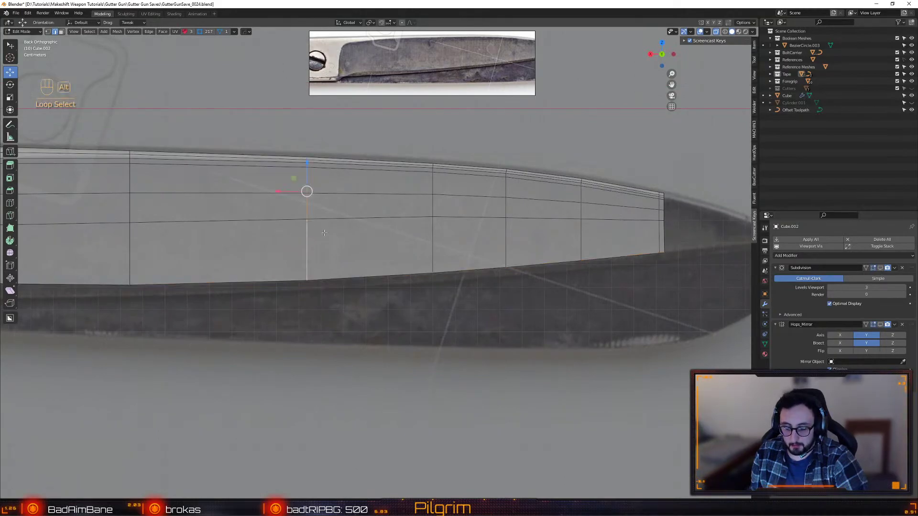
key("alt+b")
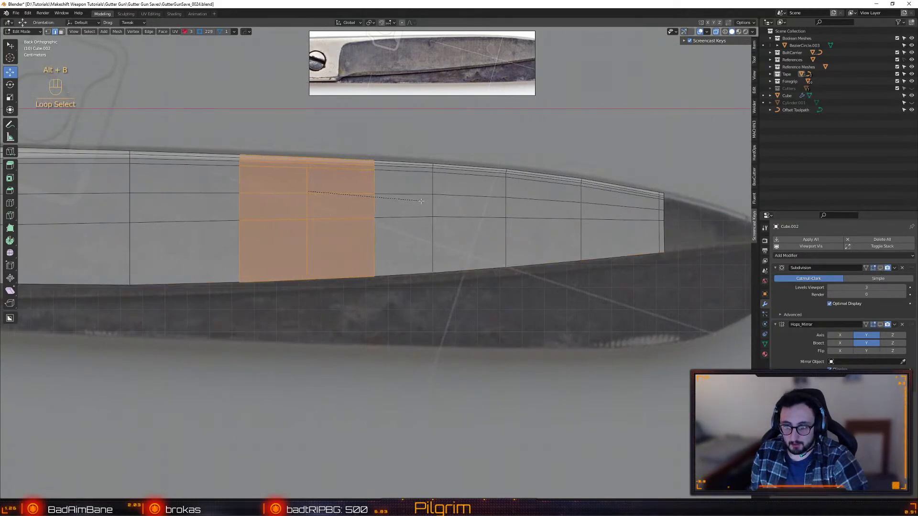
left_click(421, 201)
- Examine the blade mesh against the whole shears reference, and browse the reference board as far as the gun photos
scroll(226, 268, "down", 6)
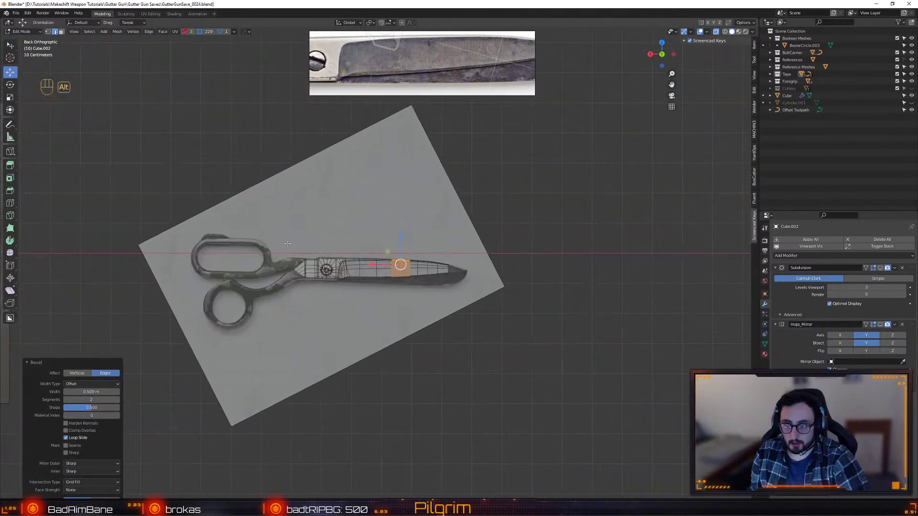
scroll(306, 239, "up", 3)
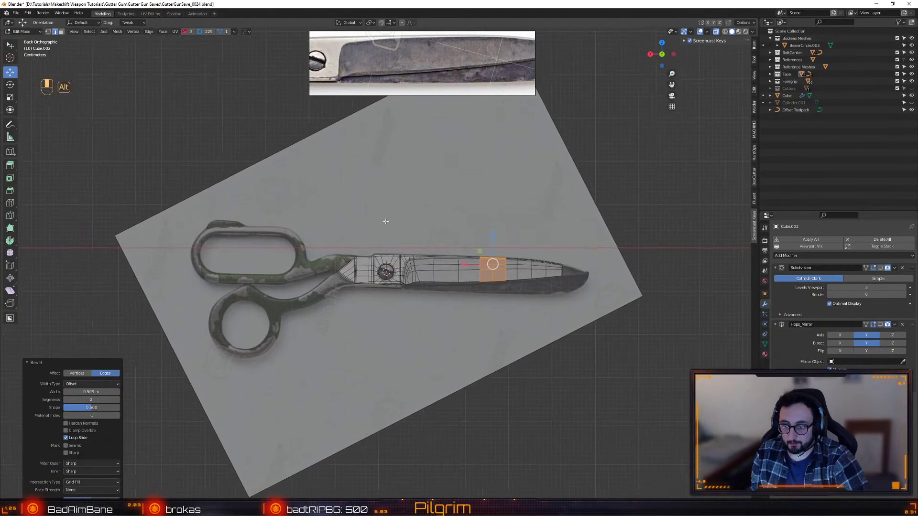
scroll(396, 222, "up", 4)
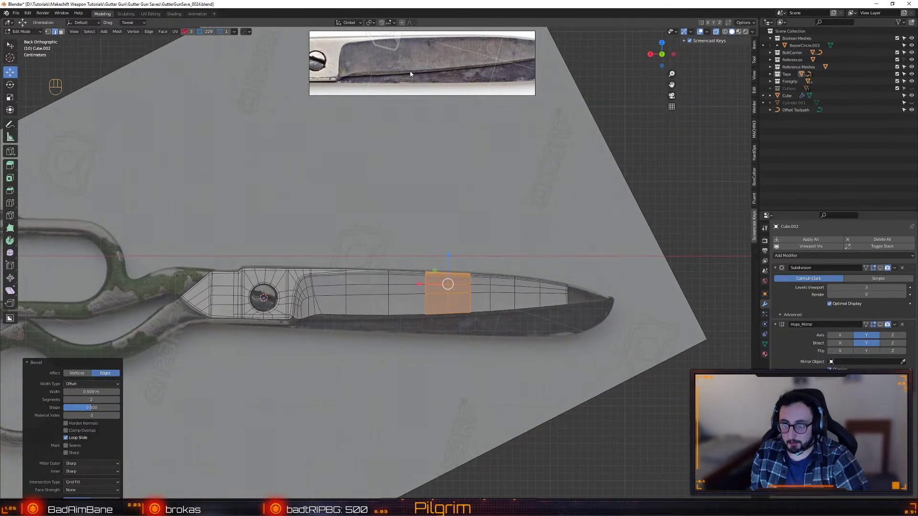
scroll(413, 75, "down", 5)
left_click_drag(415, 95, 429, 189)
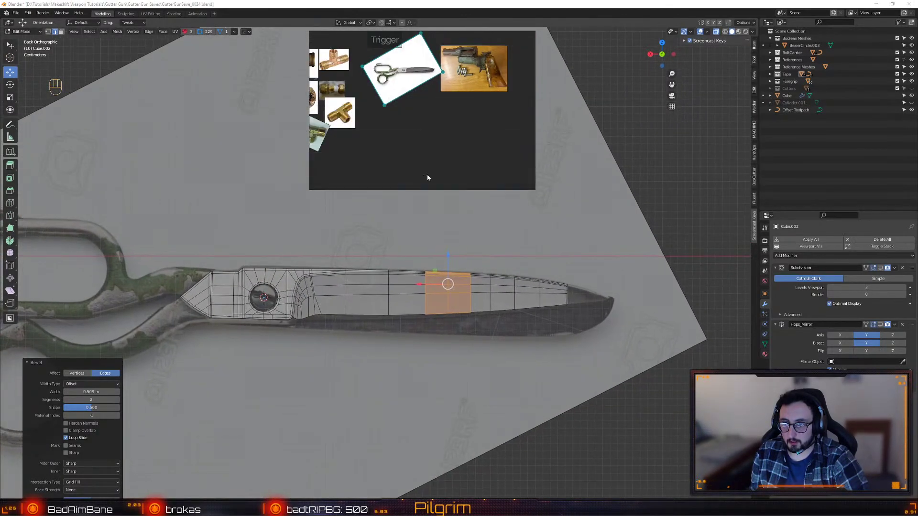
scroll(411, 144, "down", 3)
scroll(394, 134, "up", 4)
middle_click_drag(395, 134, 438, 116)
scroll(438, 116, "down", 4)
scroll(409, 78, "up", 7)
scroll(405, 111, "down", 3)
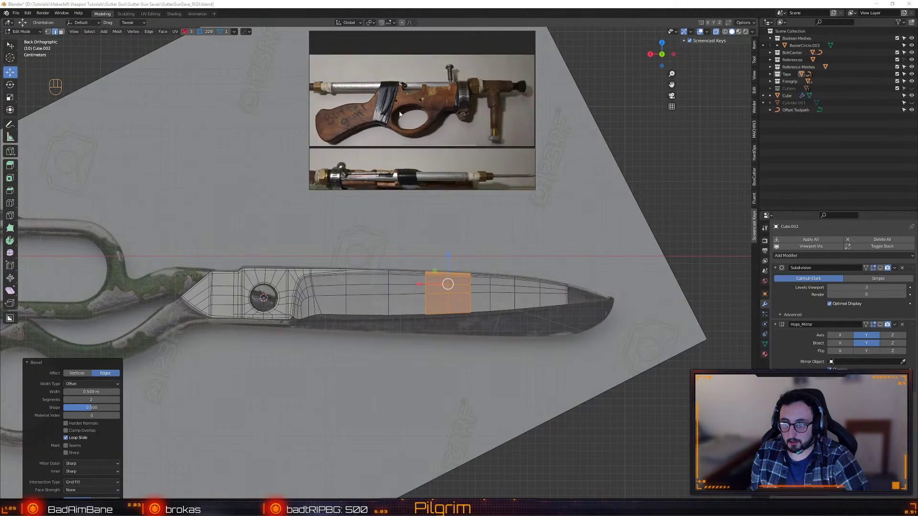
- Resize the reference board window to frame the complete gun photo and move it clear of the blade
left_click_drag(311, 115, 234, 115)
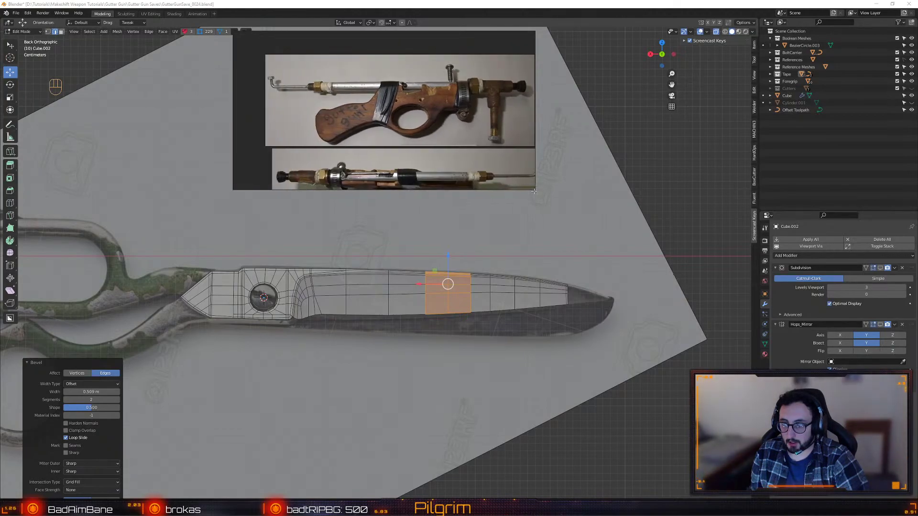
left_click_drag(534, 190, 534, 148)
left_click_drag(365, 91, 339, 67)
left_click_drag(533, 149, 498, 121)
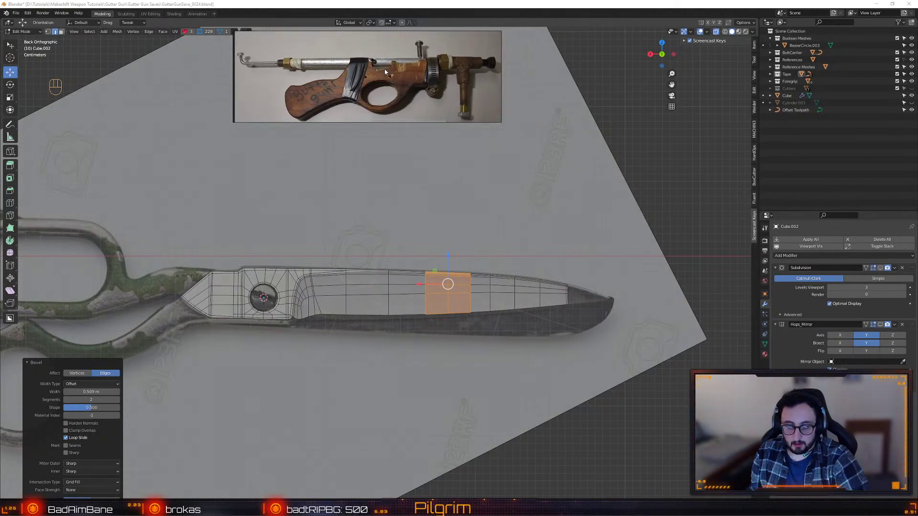
scroll(385, 73, "down", 5)
scroll(344, 70, "up", 6)
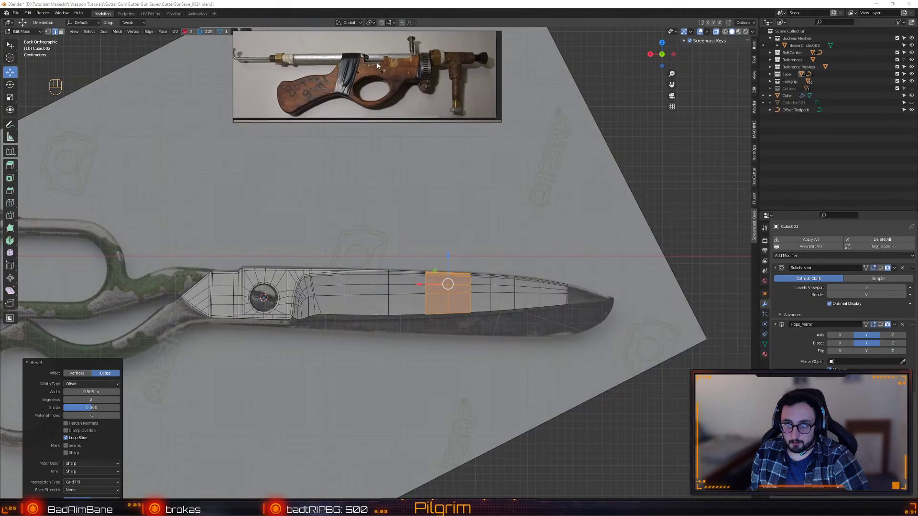
left_click_drag(383, 65, 330, 88)
left_click_drag(477, 220, 443, 221, "alt")
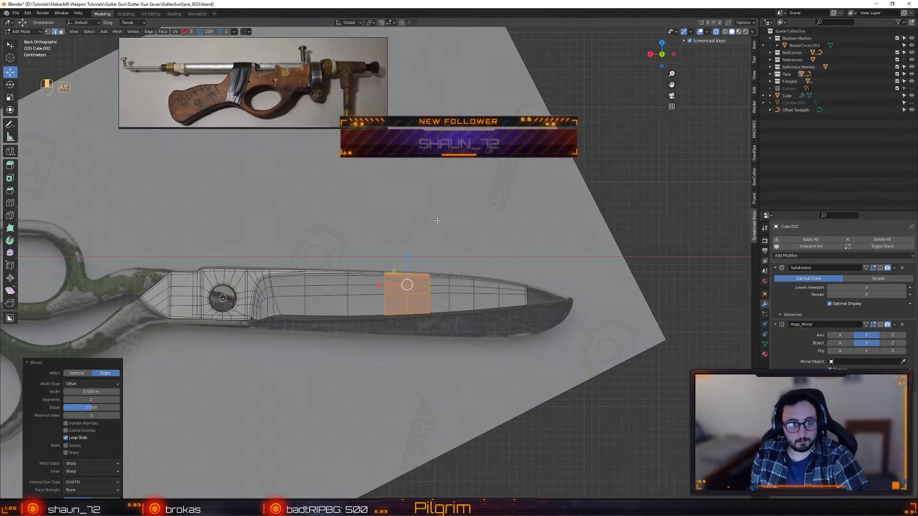
scroll(443, 221, "up", 6)
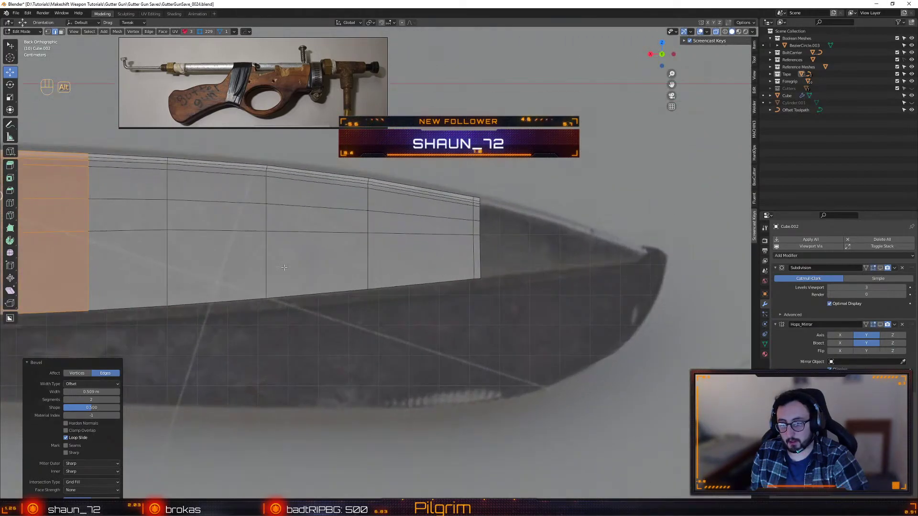
middle_click_drag(284, 268, 363, 238, "shift")
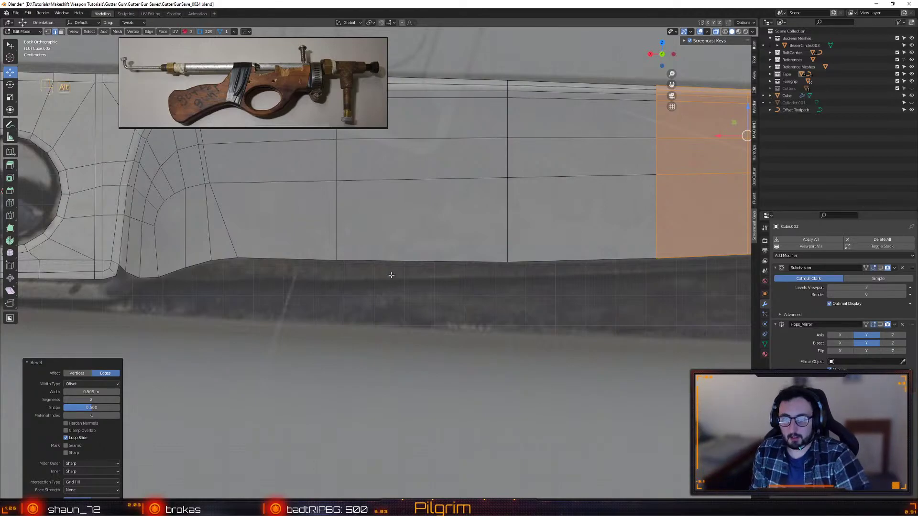
middle_click_drag(377, 245, 373, 252, "alt")
middle_click_drag(373, 254, 386, 257, "shift")
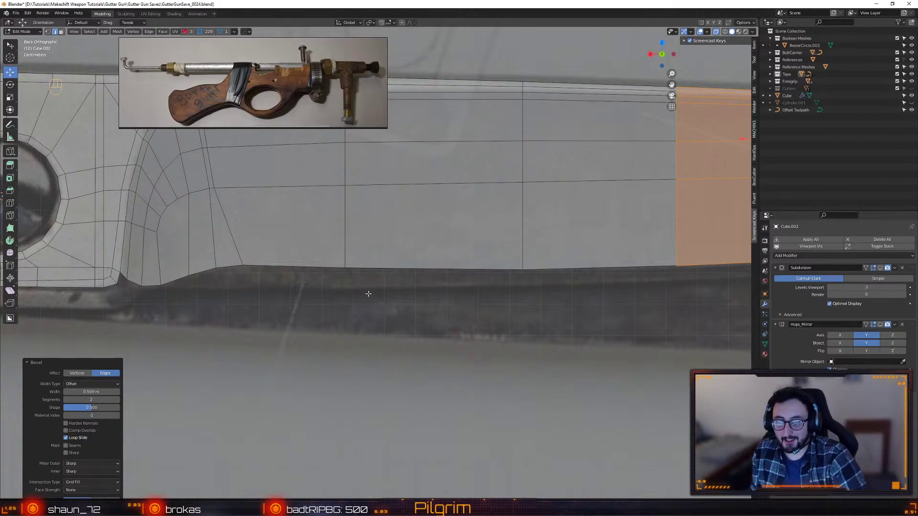
- Extrude the blade's lower edges downward, from the tip back to the first vertical loop past the curve, as a narrow bevel strip
mouse_move(250, 249)
middle_mouse_down("alt")
mouse_move(270, 244)
mouse_move(127, 261)
middle_mouse_up("alt")
middle_click_drag(600, 283, 412, 291, "alt")
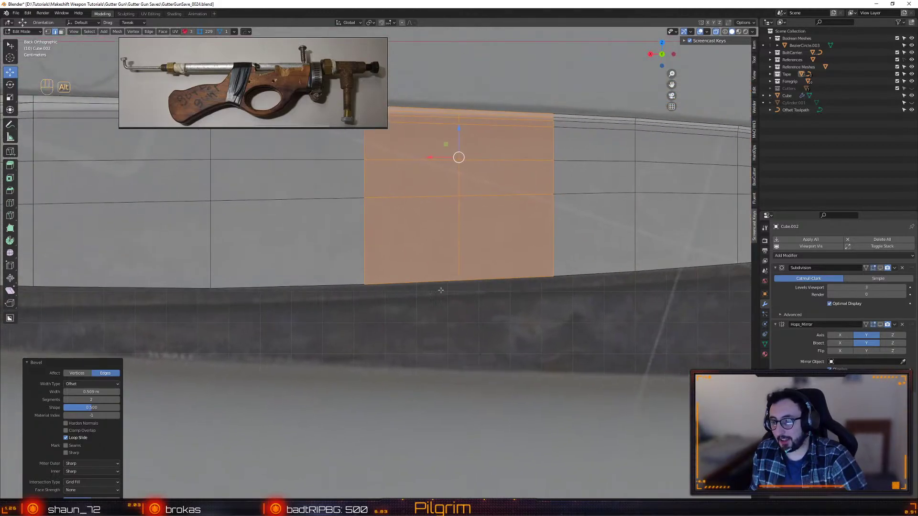
left_click(507, 280)
mouse_move(600, 276)
middle_mouse_down("alt")
mouse_move(431, 294)
mouse_move(375, 314)
middle_mouse_up("alt")
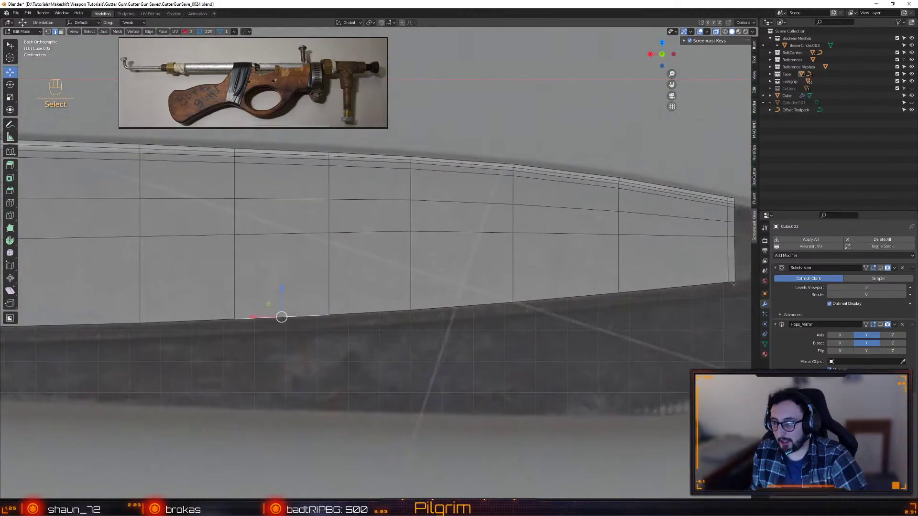
middle_click_drag(163, 320, 353, 272, "alt")
left_click(353, 272, "ctrl+shift")
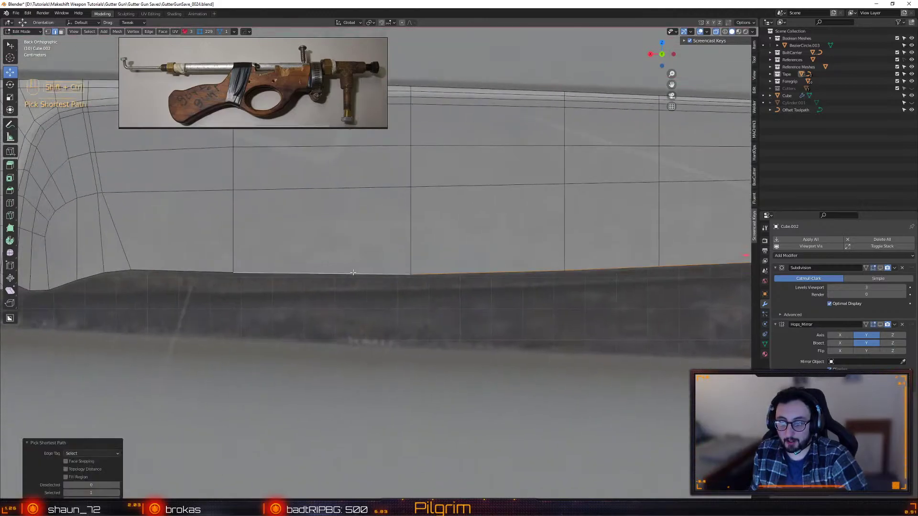
scroll(411, 268, "down", 5, "ctrl")
key("ctrl+e")
left_click_drag(474, 235, 475, 248)
key("w")
- Bevel the second vertical edge loop past the curve with two segments at a width of 0.36 m
middle_click_drag(118, 271, 171, 318, "shift")
left_click(341, 306, "alt")
key("alt+b")
left_click(327, 287)
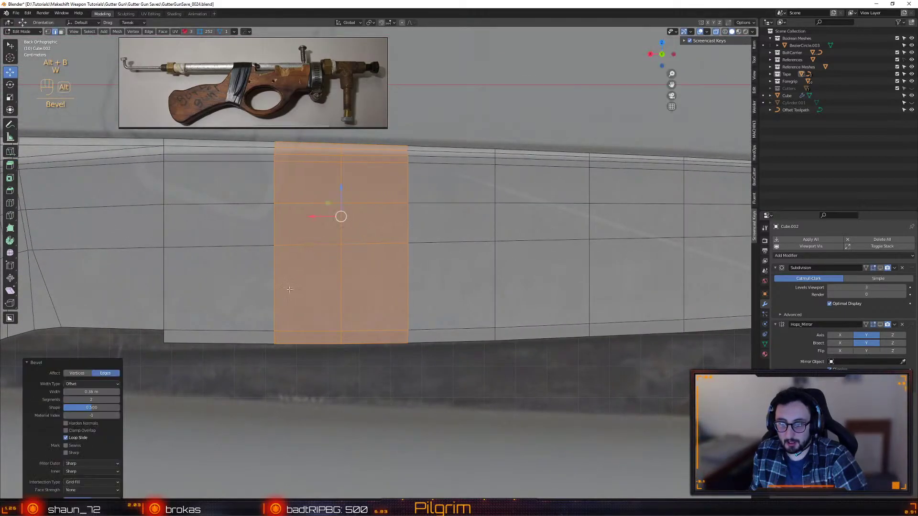
- Lower the strip's first three bottom vertices nearest the curve along Z, the third by about 0.0011 m, to follow the reference
middle_click_drag(327, 287, 416, 316, "shift")
key("1")
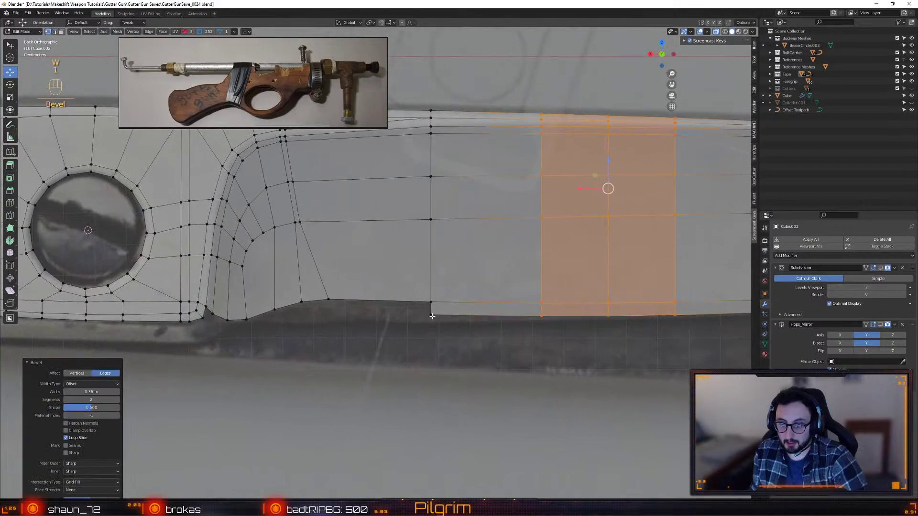
left_click(432, 316)
left_click(541, 315, "shift")
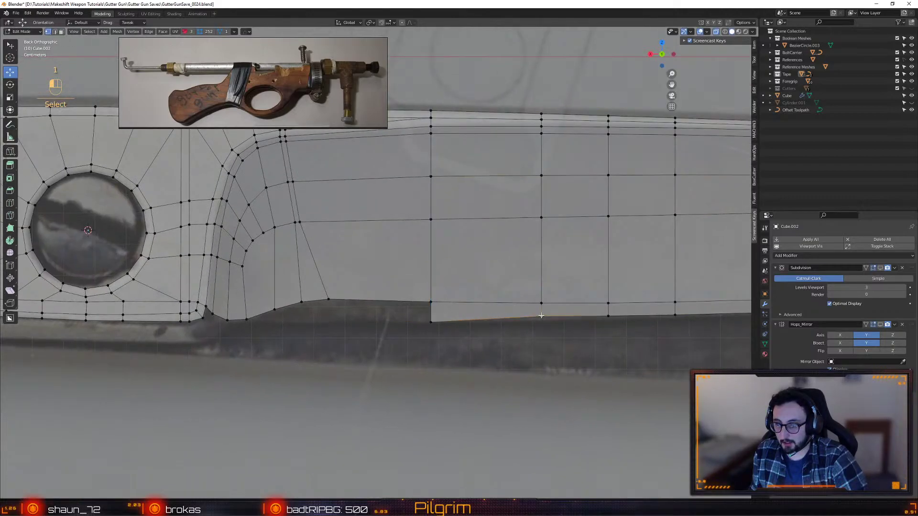
left_click(608, 316)
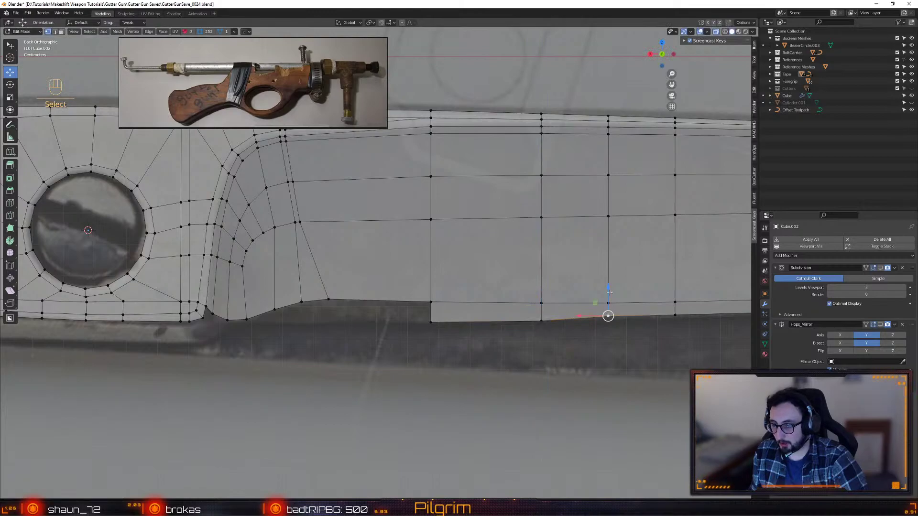
left_click_drag(609, 293, 608, 295)
- Lower the strip's next three bottom vertices toward the tip along Z, the last by about 0.0002 m, to smooth its edge
middle_click_drag(608, 295, 425, 328, "shift")
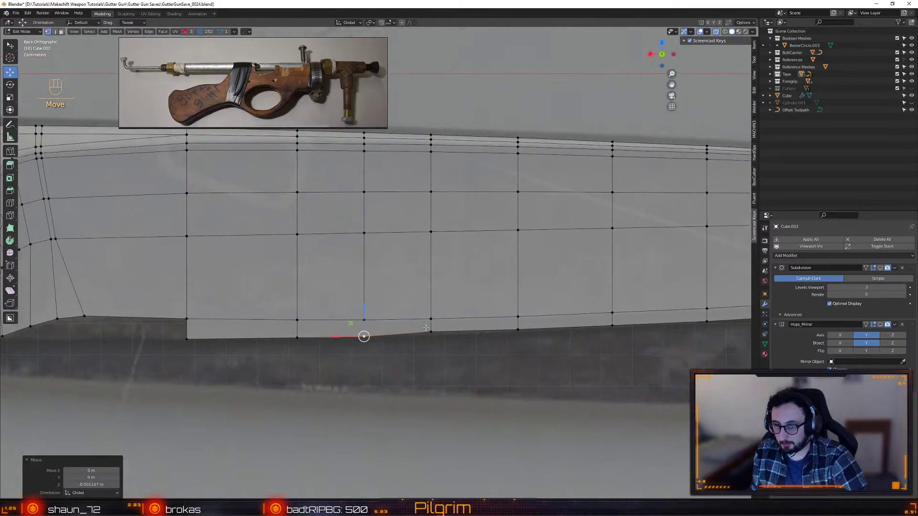
left_click(431, 332)
left_click(517, 329, "shift")
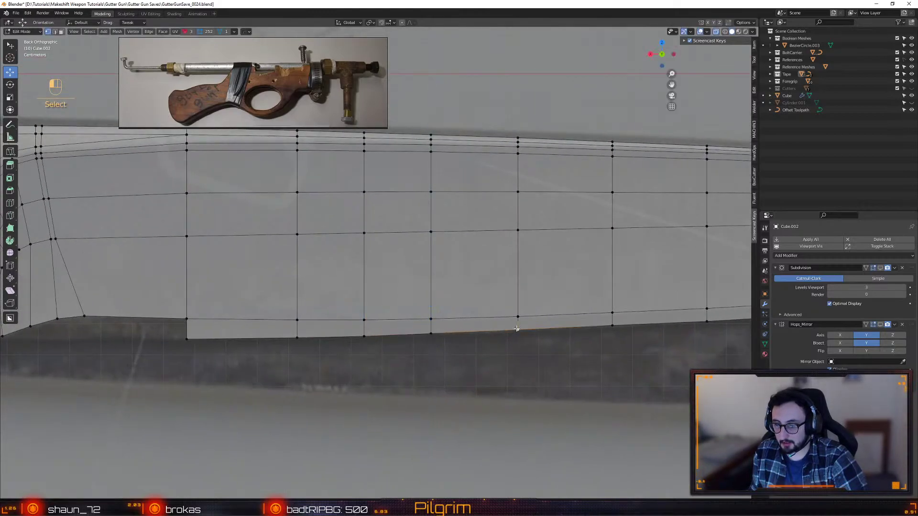
left_click(431, 332)
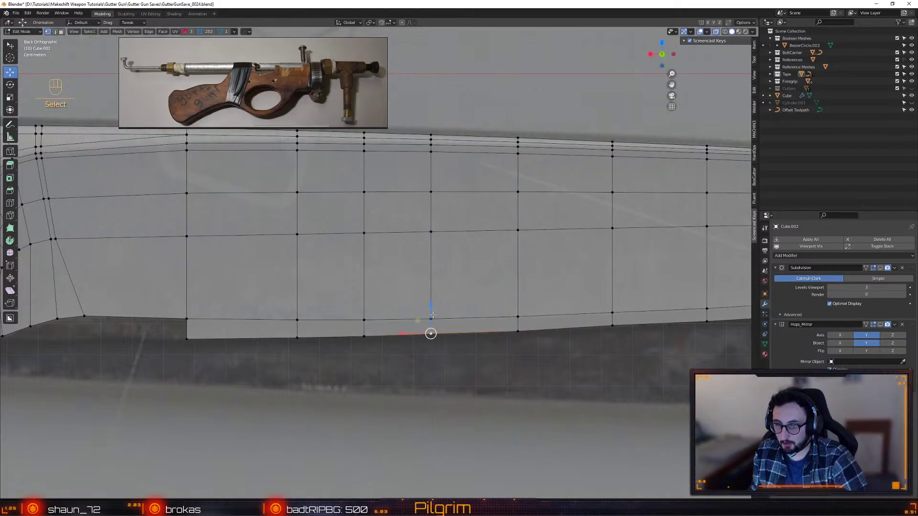
left_click(613, 325)
left_click_drag(612, 300, 612, 302)
- Extrude the strip's end edge about 0.0337 m in X toward the curve and merge its upper vertex with the plate's lower-edge vertex
middle_click_drag(370, 341, 473, 343, "shift")
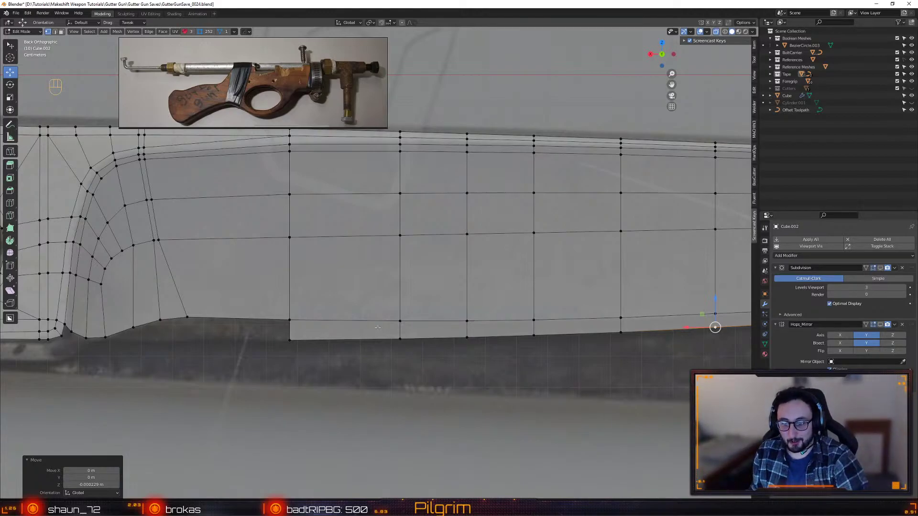
middle_click_drag(209, 309, 329, 318, "shift")
scroll(329, 317, "up", 2)
key("2")
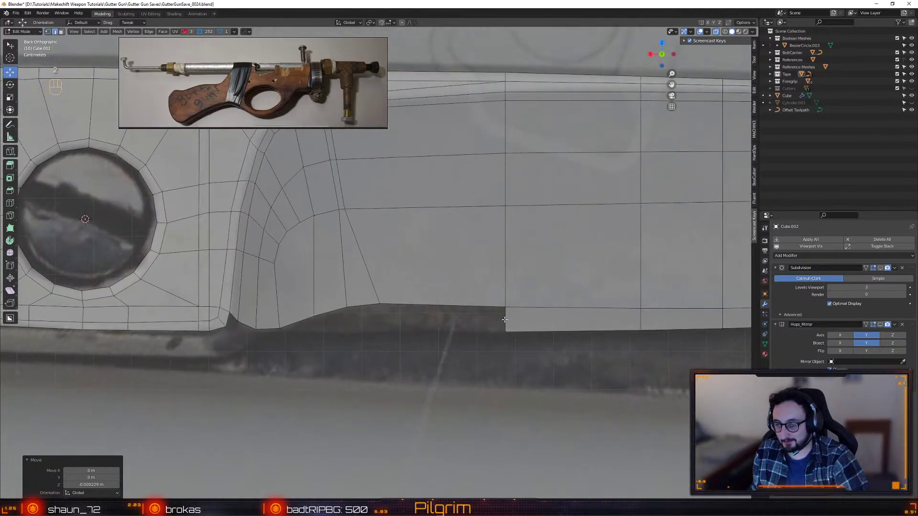
left_click(503, 319)
key("ctrl+e")
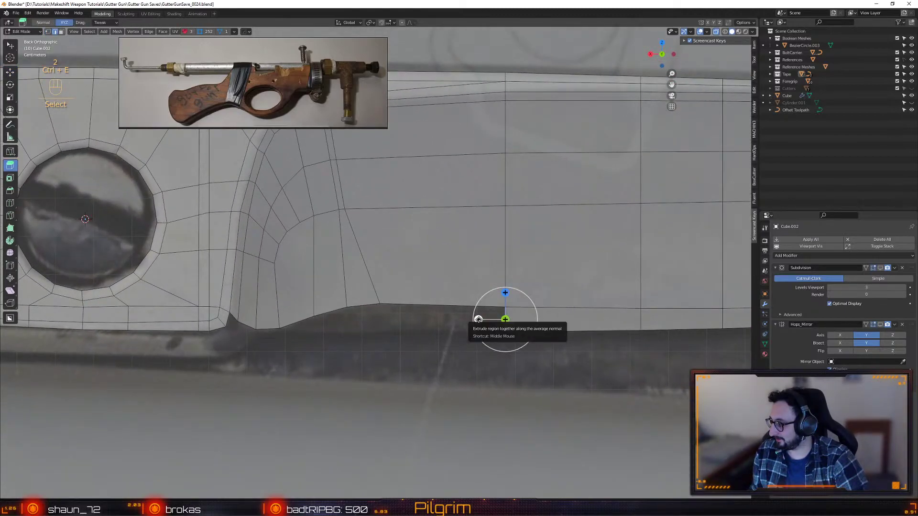
left_click_drag(478, 319, 347, 317)
key("w")
key("1")
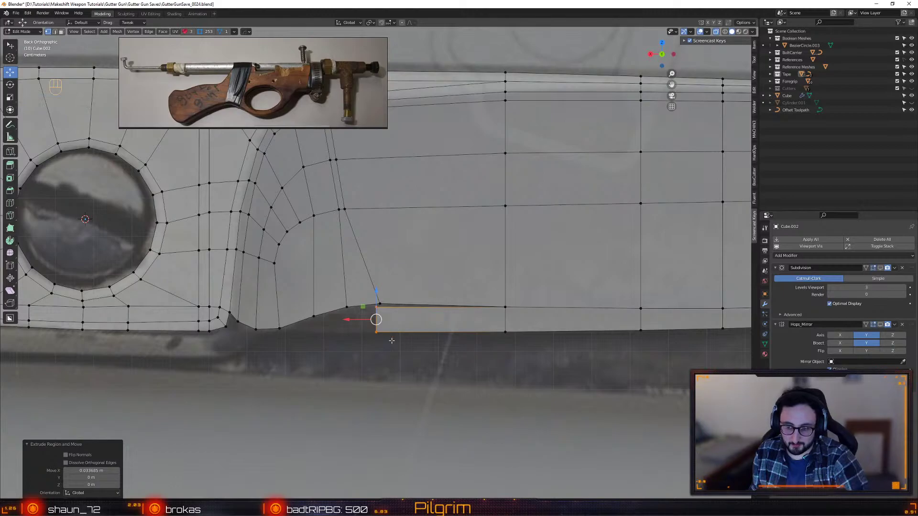
left_click_drag(358, 319, 380, 310)
left_click(380, 304)
scroll(378, 332, "up", 2)
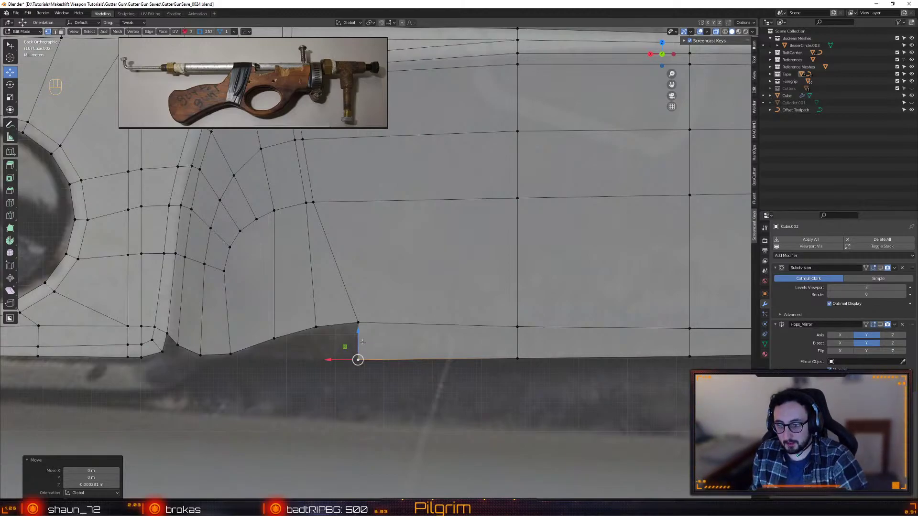
- Extrude the strip's new end edge one segment closer to the notch and merge its upper vertex into the adjacent lower-edge vertex
key("2")
left_click(336, 348, "ctrl")
key("ctrl+e")
left_click_drag(333, 342, 290, 341)
key("1")
key("w")
key("alt+f")
- Extend the strip another segment onto the notch's slope and merge its upper vertex at the sloping edge's vertex
key("2")
left_click(316, 349)
key("ctrl+e")
left_click_drag(314, 343, 242, 348)
key("w")
key("1")
left_click(274, 328)
left_click(274, 338, "shift")
key("alt+f")
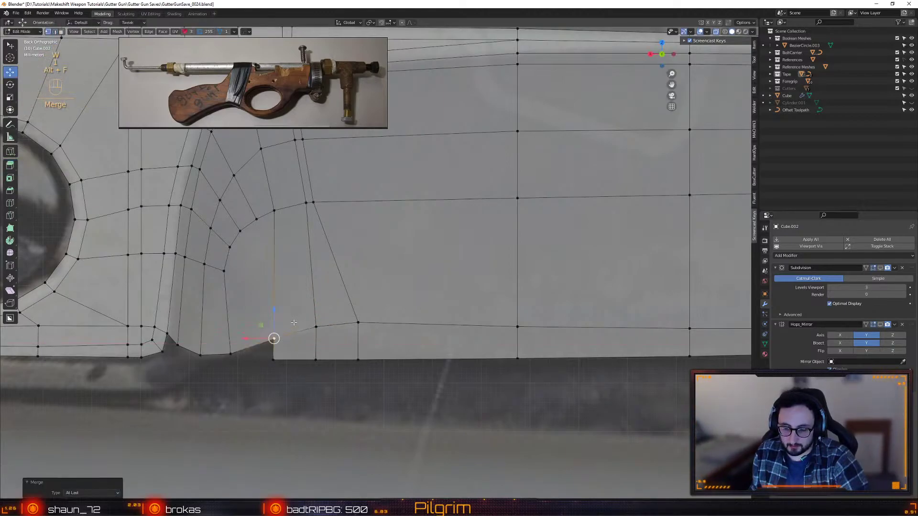
- Add a vertex on the notch's sloping edge, connect it to the curve vertex above, and raise it about 0.0002 m along Z
middle_click_drag(275, 339, 324, 337, "shift")
scroll(325, 338, "up", 1)
key("shift+f")
left_click(299, 343)
key("w")
left_click(298, 345)
key("alt+d")
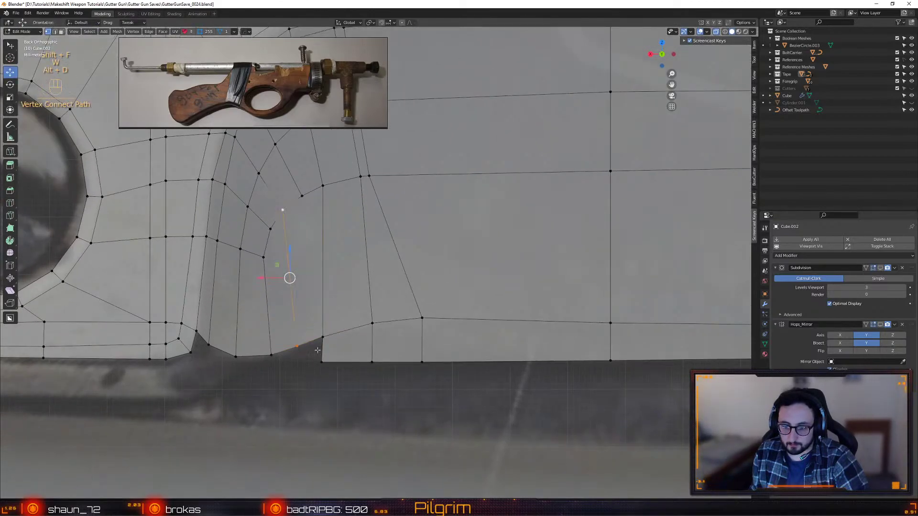
left_click(292, 325)
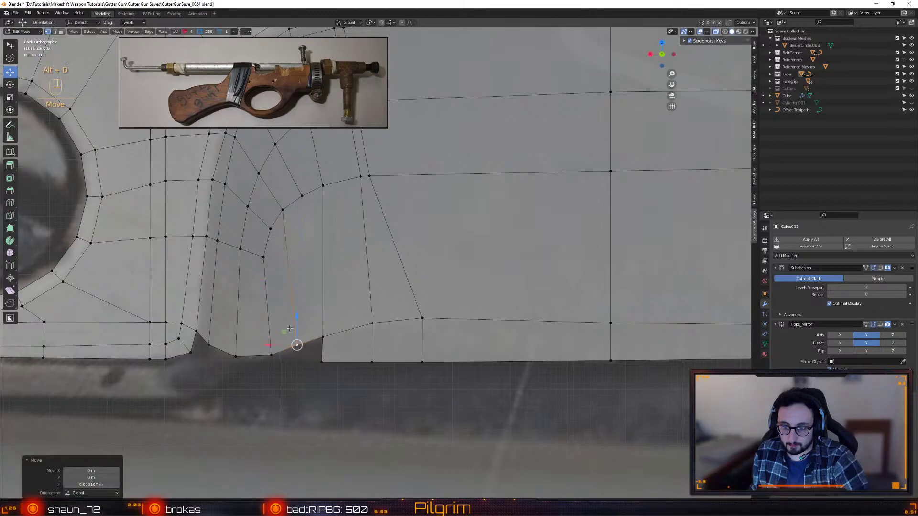
- Lower the notch's two bottom vertices slightly and shift the one nearer the strip about 0.0006 m along X
left_click(273, 365)
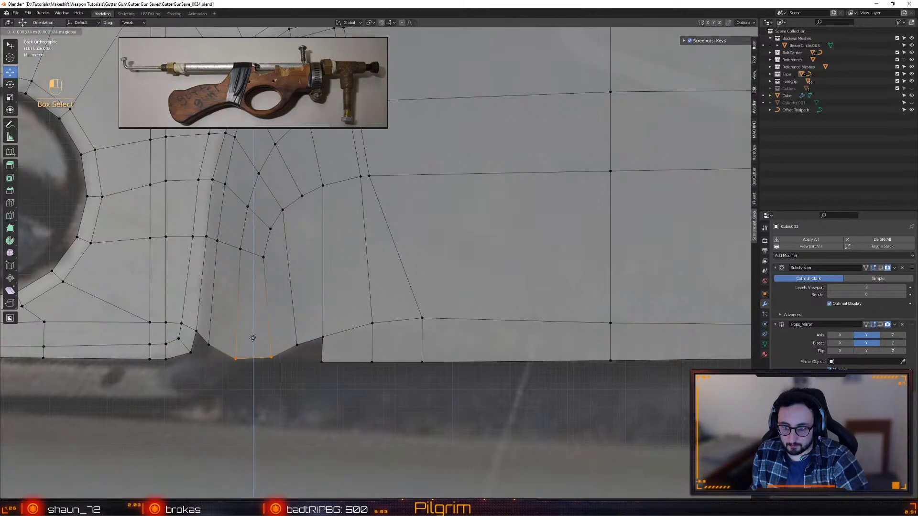
left_click_drag(272, 366, 256, 347)
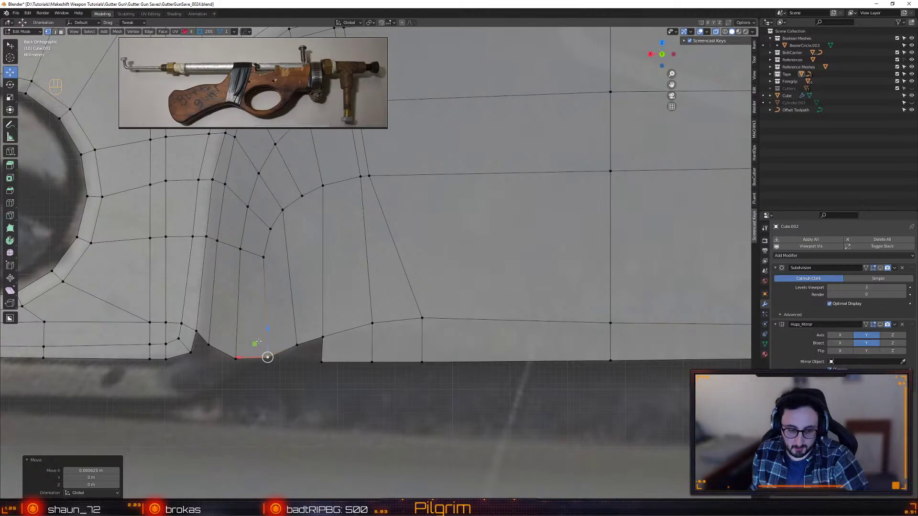
- Extrude the strip's end edge along X to the next notch-slope vertex and merge its upper vertex there
key("2")
left_click(319, 349)
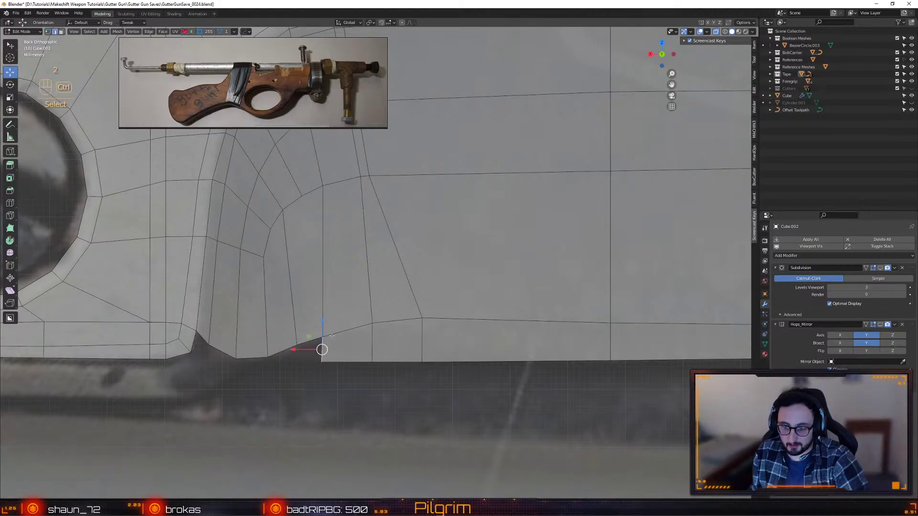
key("ctrl+e")
left_click_drag(321, 350, 270, 349)
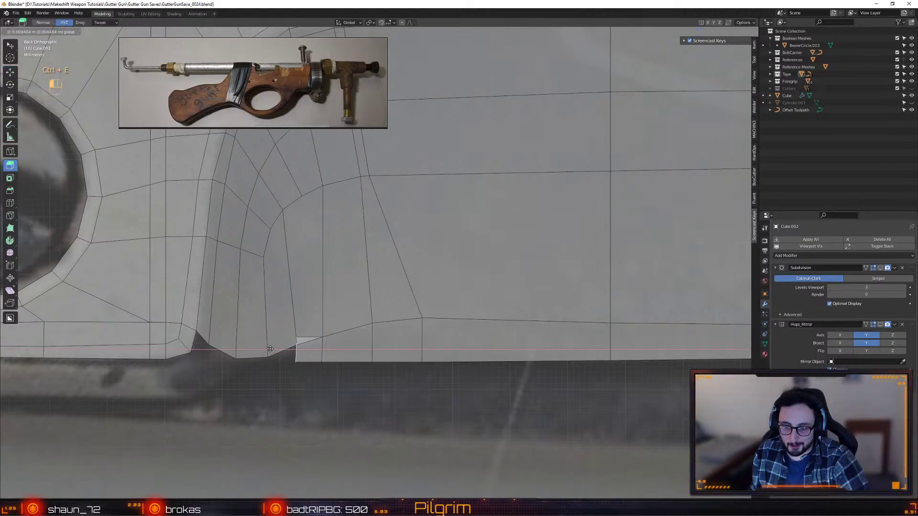
left_click(270, 348)
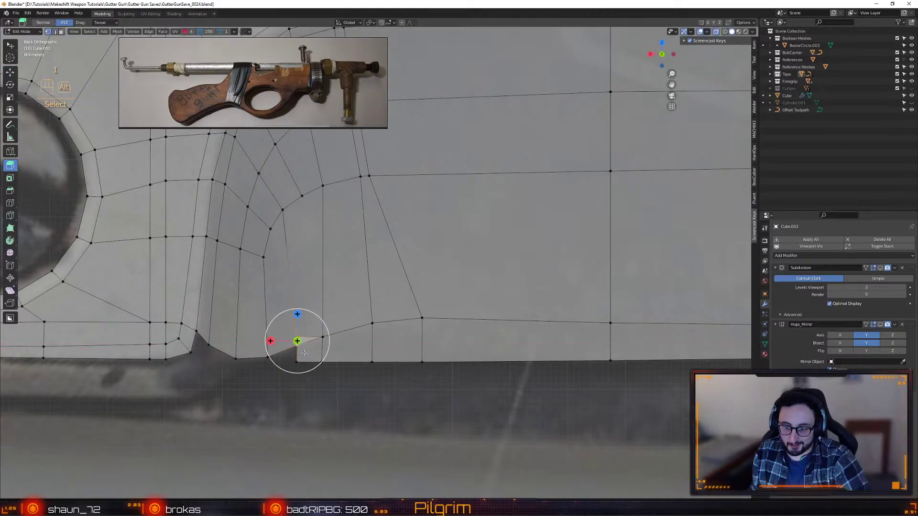
key("alt+f")
key("w")
- Extrude the strip's end once more and merge it into the notch's bottom vertex to close the strip
left_click(270, 356)
key("2")
key("e")
left_click(282, 361)
key("1")
key("alt+f")
key("alt+f")
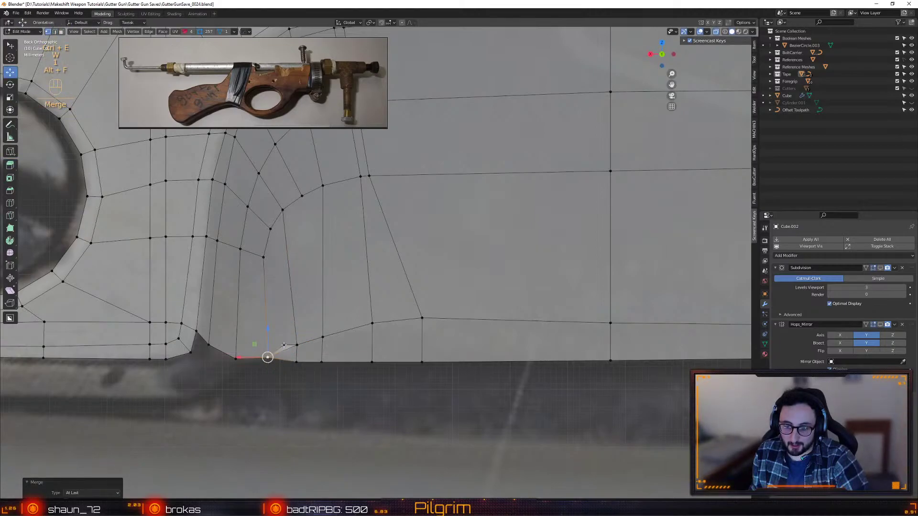
- Nudge the vertex where the strip meets the notch bottom and slide the adjacent short strip edge slightly away from it
left_click_drag(268, 358, 266, 344)
key("2")
left_click(297, 353)
key("shift+s")
left_click(298, 353)
- Slide the next short strip edge away from the notch by a factor of about 0.197
key("1")
left_click(321, 349)
key("2")
left_click(323, 345)
key("shift+s")
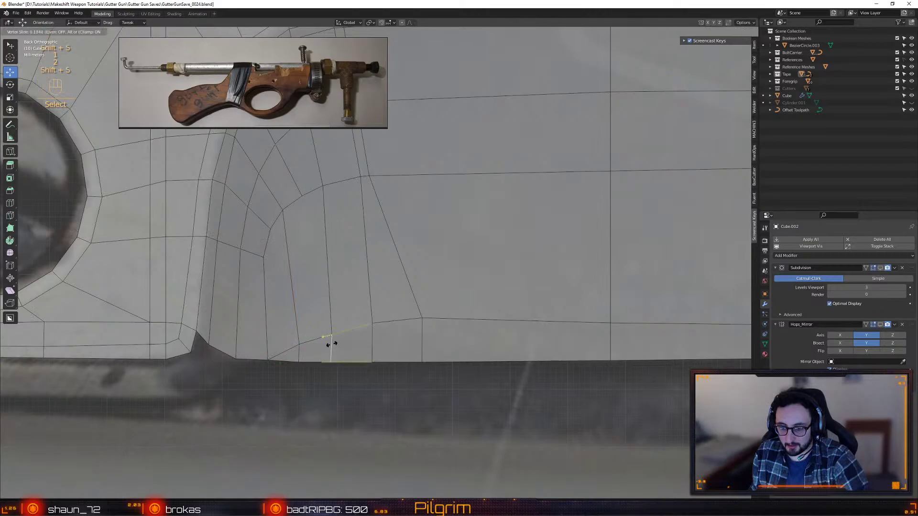
left_click(332, 344)
key("1")
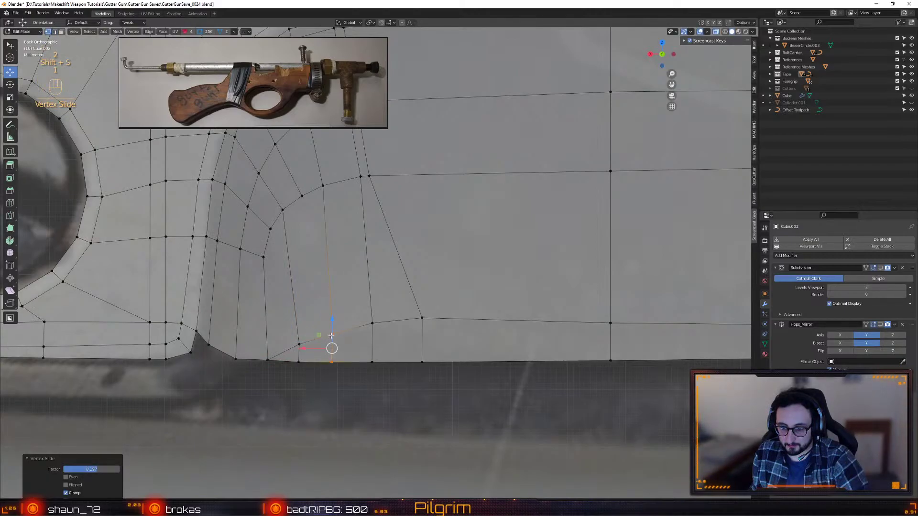
- Raise the upper vertex of the slid strip edge about 0.0002 m along Z to smooth the slope
key("ctrl+z")
key("1")
left_click(333, 334)
left_click_drag(332, 307, 332, 306)
- Examine the strip's junction with the curved notch and the adjoining lower edge against the scissors reference
middle_click_drag(368, 303, 297, 323, "alt")
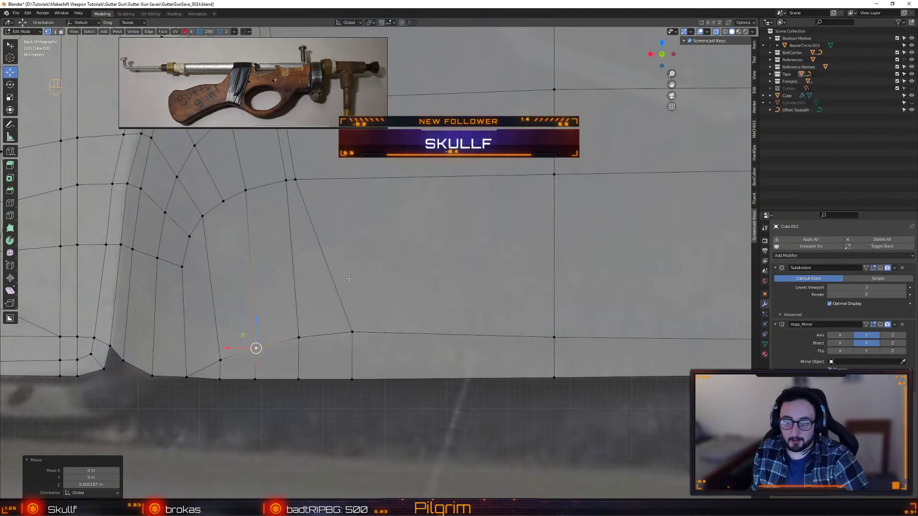
scroll(371, 351, "up", 3, "alt")
right_click_drag(371, 352, 315, 141, "alt")
middle_click_drag(316, 141, 342, 177, "alt")
middle_click_drag(388, 286, 430, 133, "alt")
right_click_drag(431, 134, 303, 311, "alt")
middle_click_drag(303, 310, 362, 311, "alt")
left_click(383, 293)
left_click(357, 299)
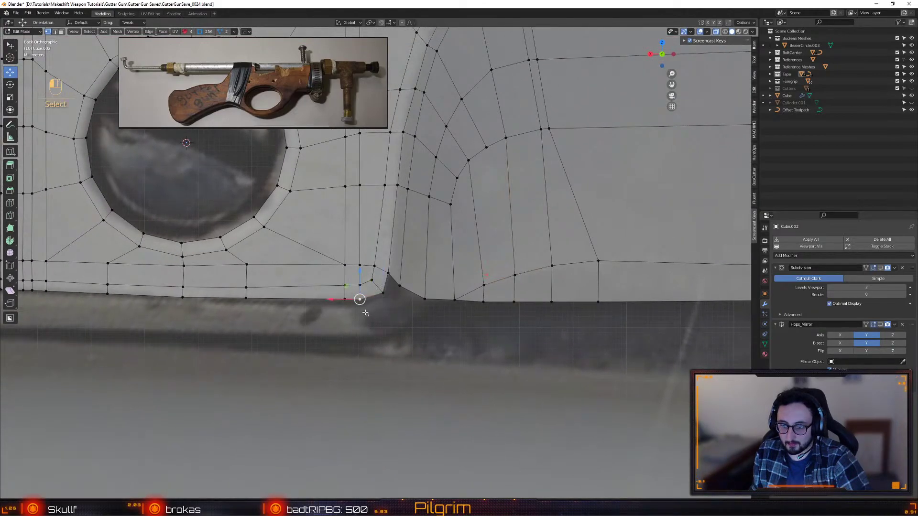
scroll(347, 285, "up", 1)
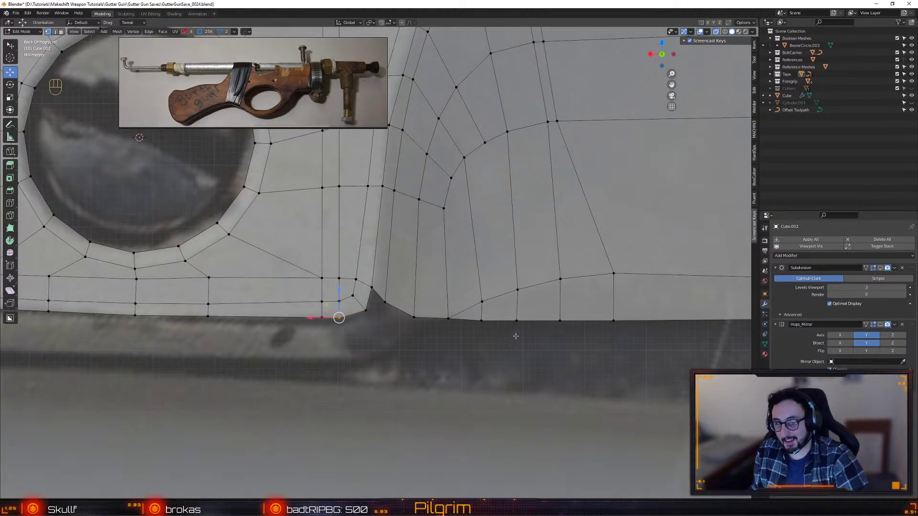
middle_click_drag(468, 277, 452, 306, "shift")
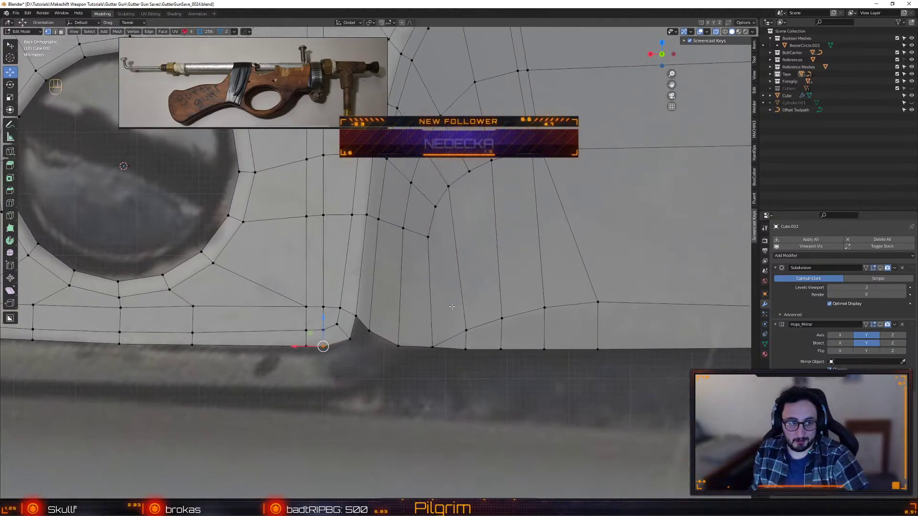
middle_click_drag(594, 261, 410, 366, "alt")
scroll(410, 366, "down", 6)
middle_click_drag(684, 296, 438, 259, "alt")
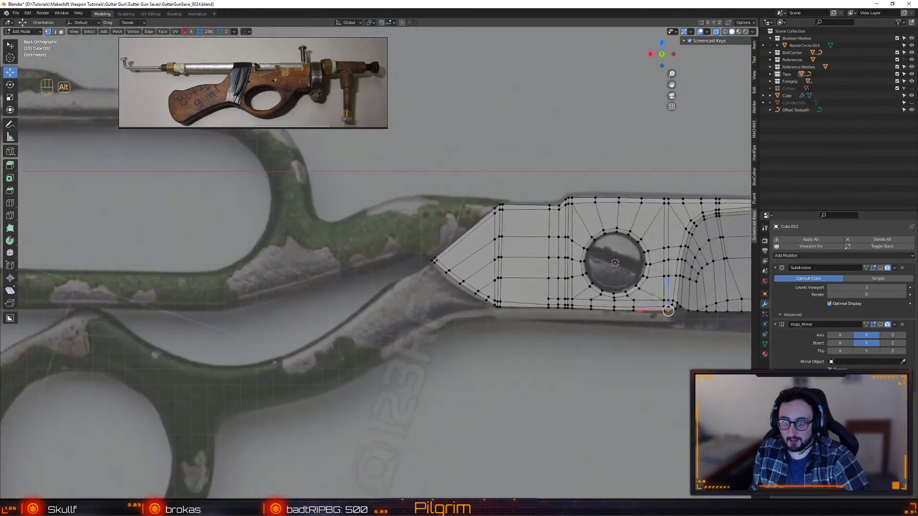
- Leave mesh editing and save the file
key("Tab")
scroll(486, 308, "down", 4)
key("ctrl+s")
left_click(432, 254)
middle_click_drag(264, 314, 392, 247, "alt")
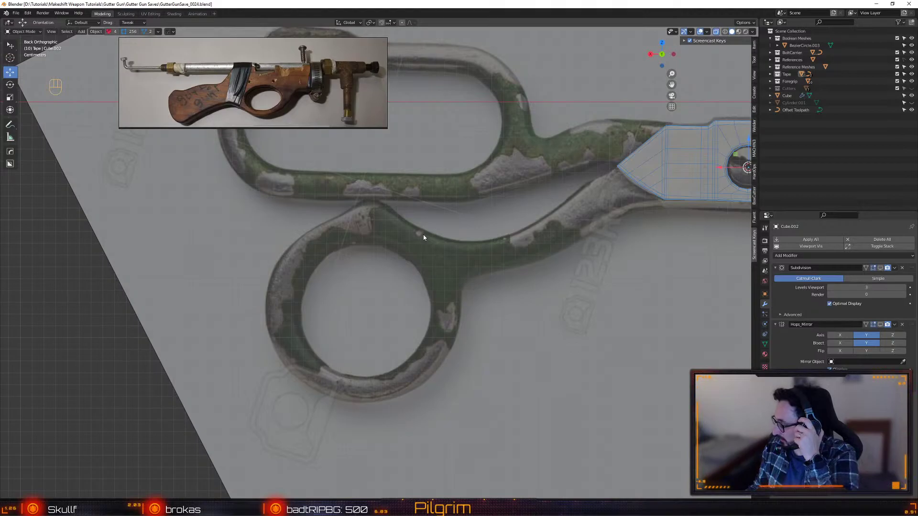
middle_click_drag(471, 234, 415, 240, "alt")
right_click_drag(415, 240, 404, 260, "alt")
middle_click_drag(404, 261, 462, 207, "alt")
scroll(454, 249, "down", 2)
key("ctrl+s")
left_click(436, 207)
right_click_drag(462, 207, 469, 215, "alt")
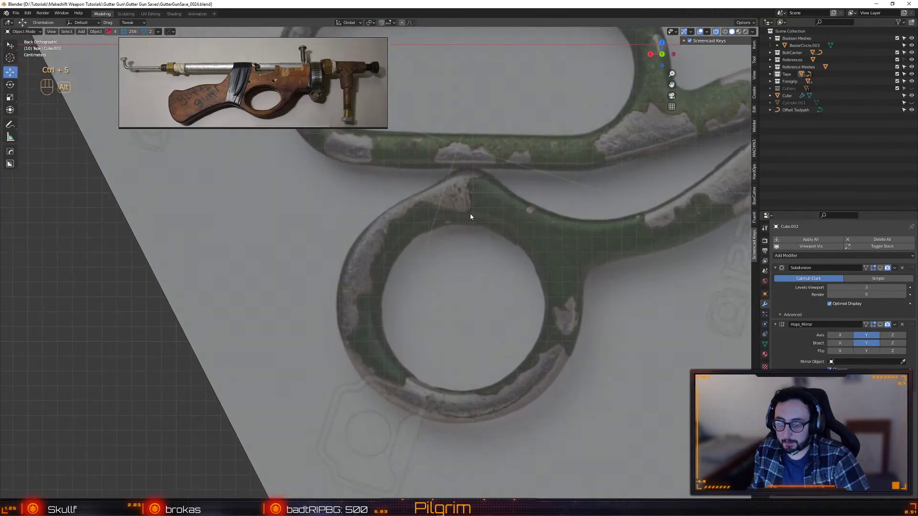
middle_click_drag(502, 226, 444, 230, "alt")
middle_click_drag(494, 276, 557, 262, "alt")
scroll(558, 262, "down", 2)
left_click(81, 31)
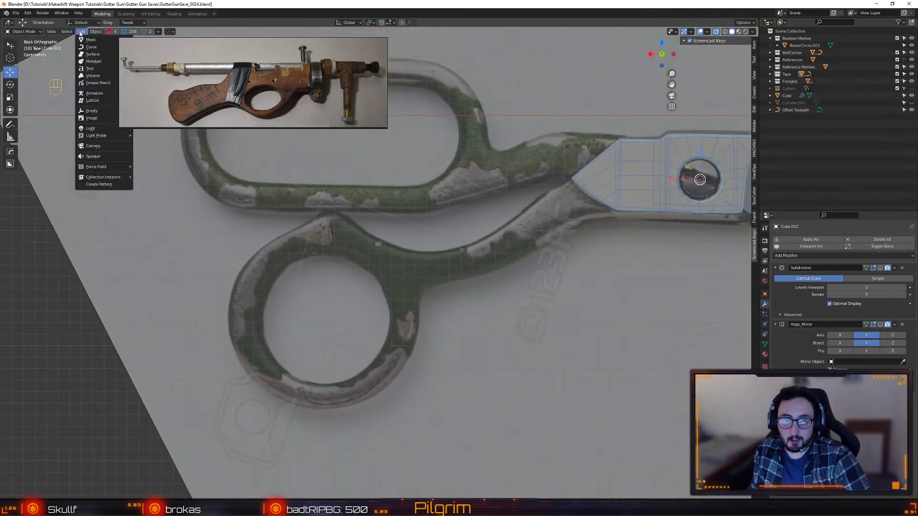
mouse_move(95, 40)
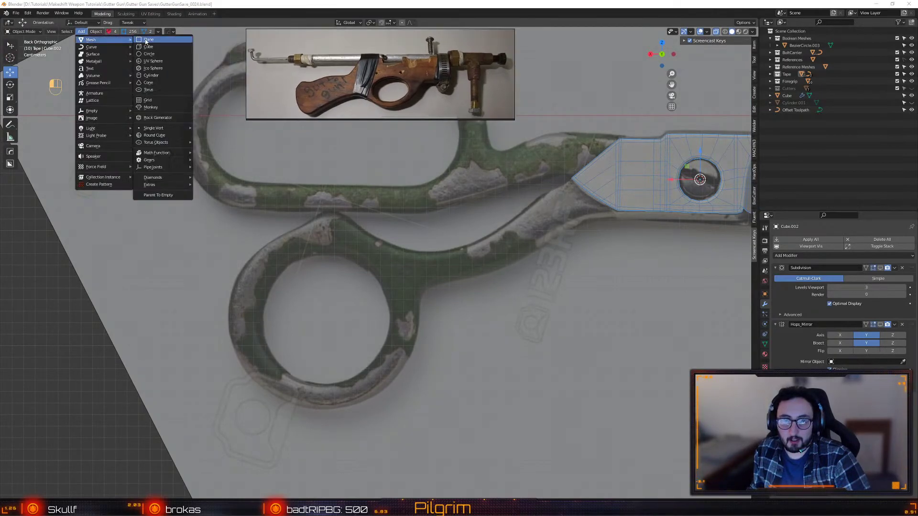
left_click(146, 40)
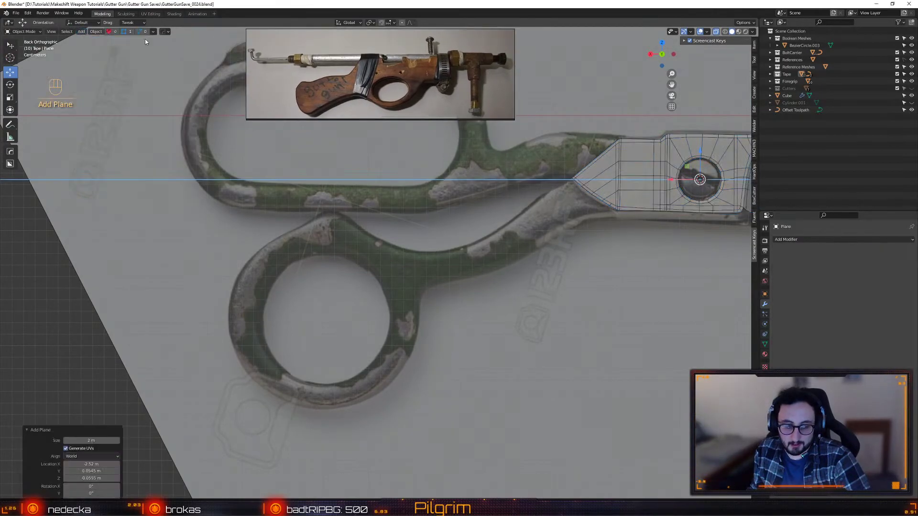
middle_click_drag(535, 257, 387, 277, "alt")
key("e")
left_click_drag(386, 278, 372, 313, "ctrl")
middle_click_drag(372, 313, 531, 278)
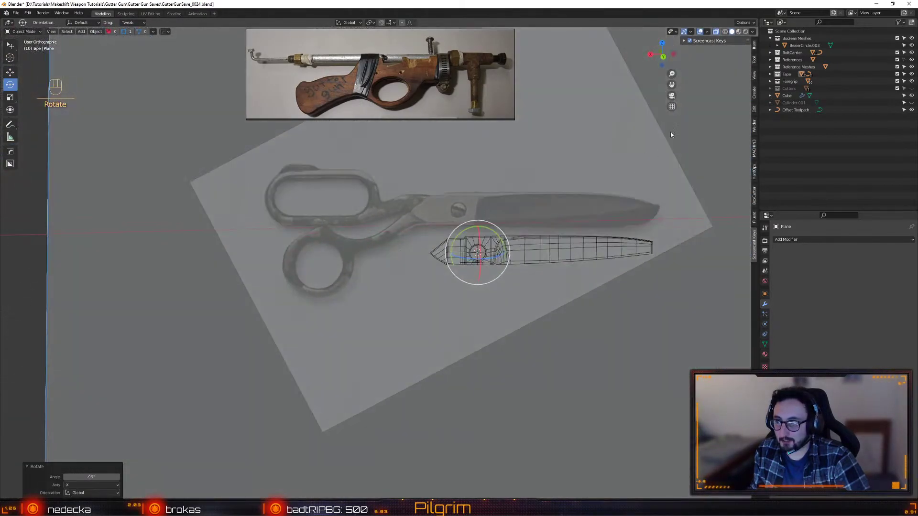
left_click(664, 56)
left_click(671, 106)
key("r")
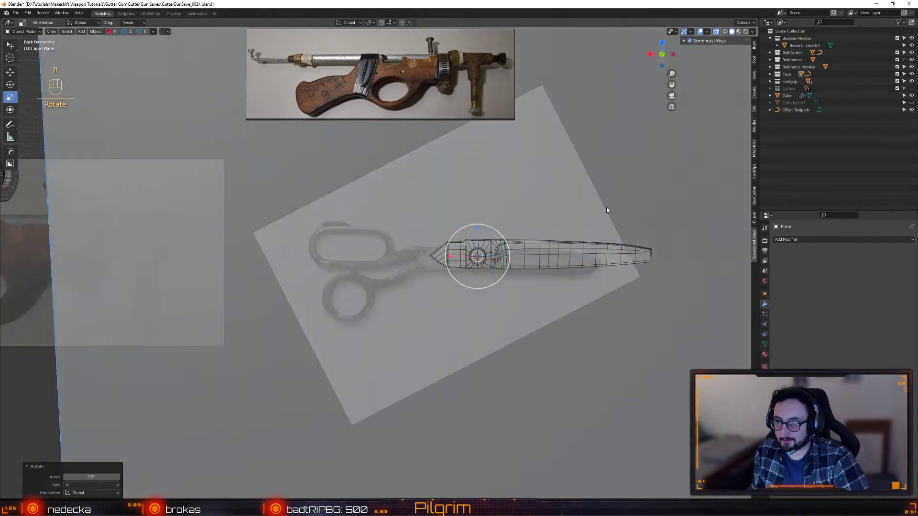
middle_click_drag(601, 188, 595, 191)
left_click(496, 246)
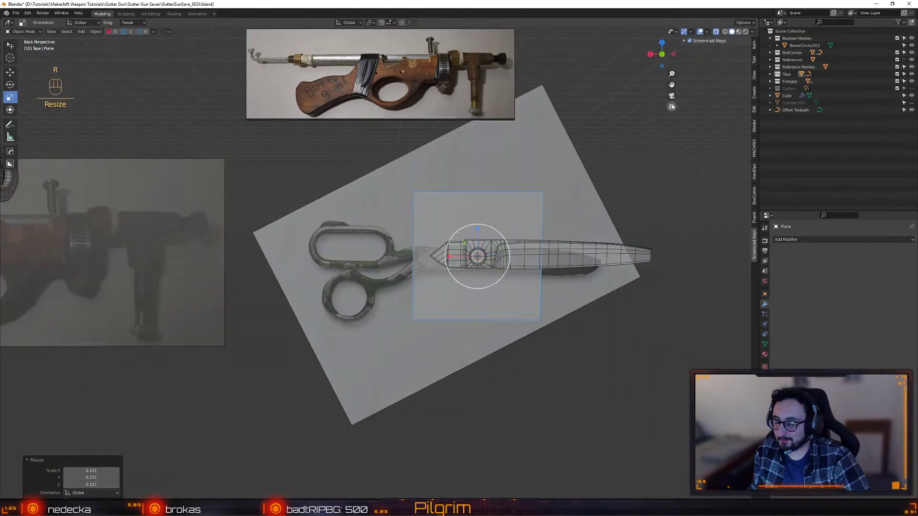
left_click(672, 106)
key("w")
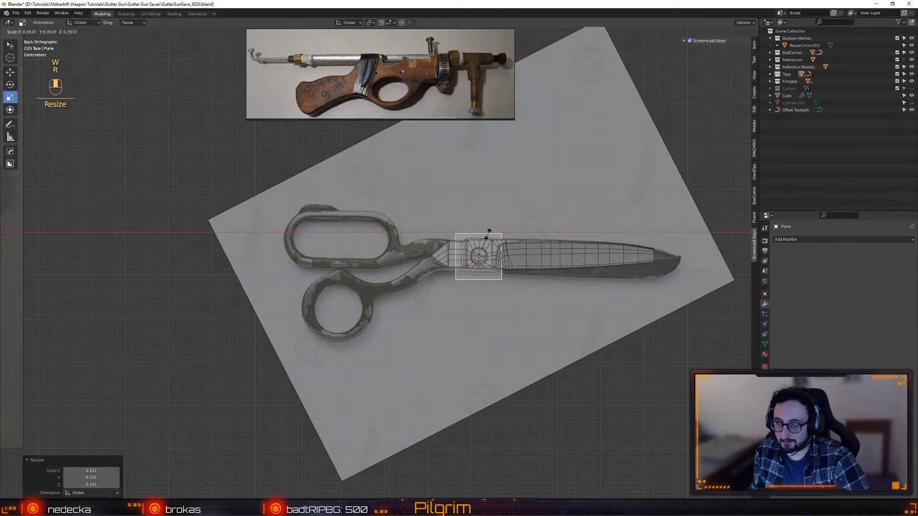
left_click_drag(489, 232, 483, 248)
key("w")
key("Delete")
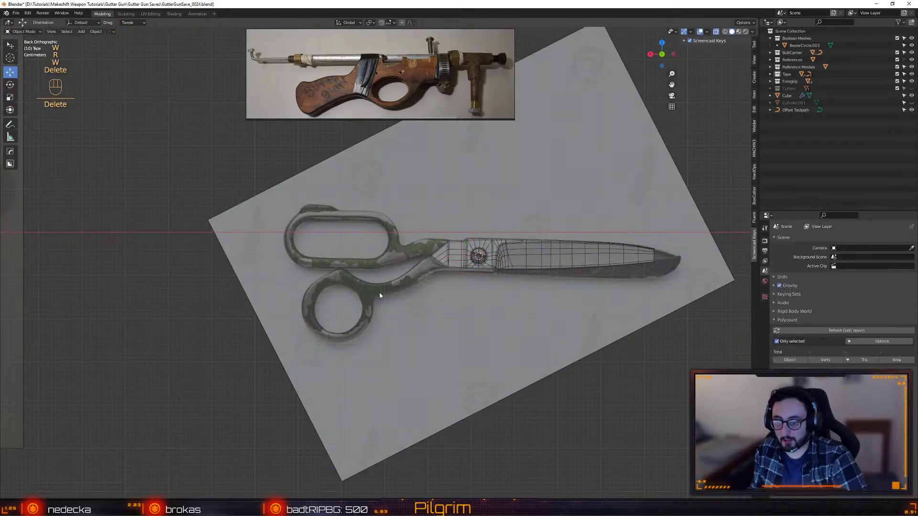
- Examine the scissors' handle loops and their joint with the blade in the reference image, and save the file
scroll(373, 341, "up", 5)
key("shift+Tab")
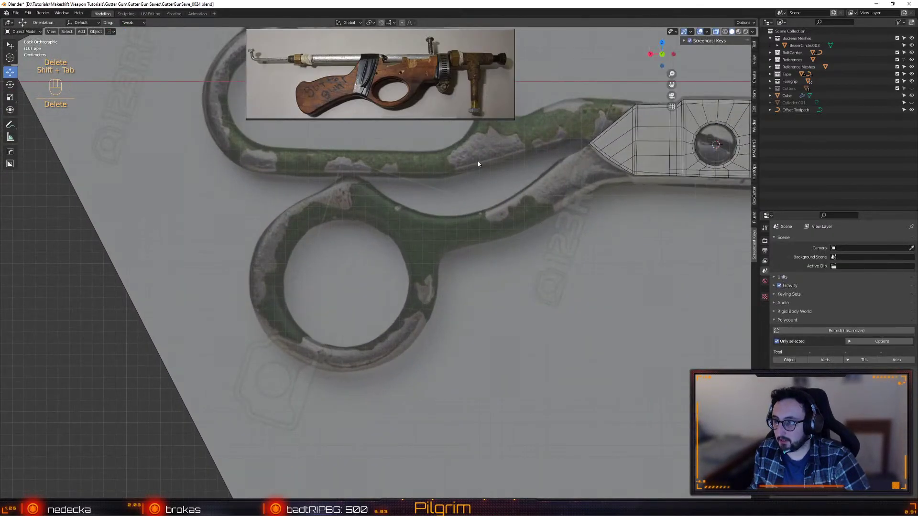
scroll(446, 251, "down", 2)
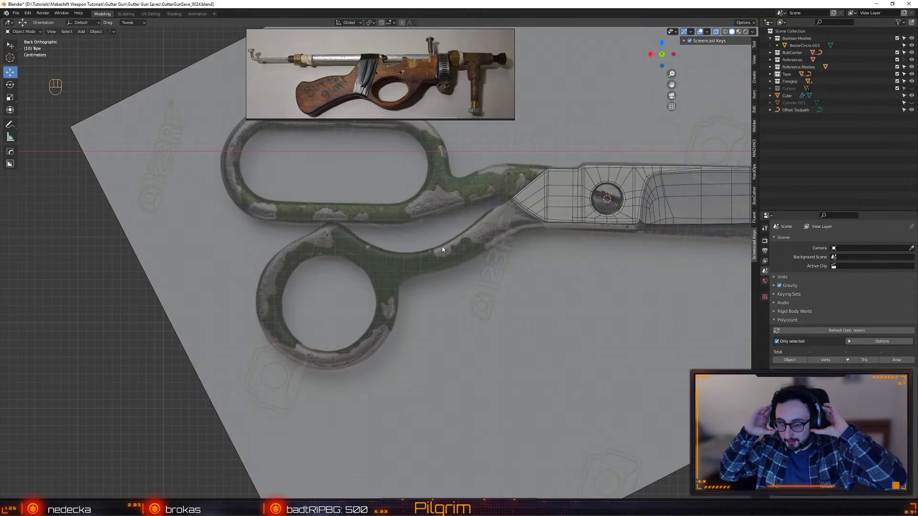
middle_click_drag(442, 249, 475, 302, "alt")
scroll(475, 305, "up", 5)
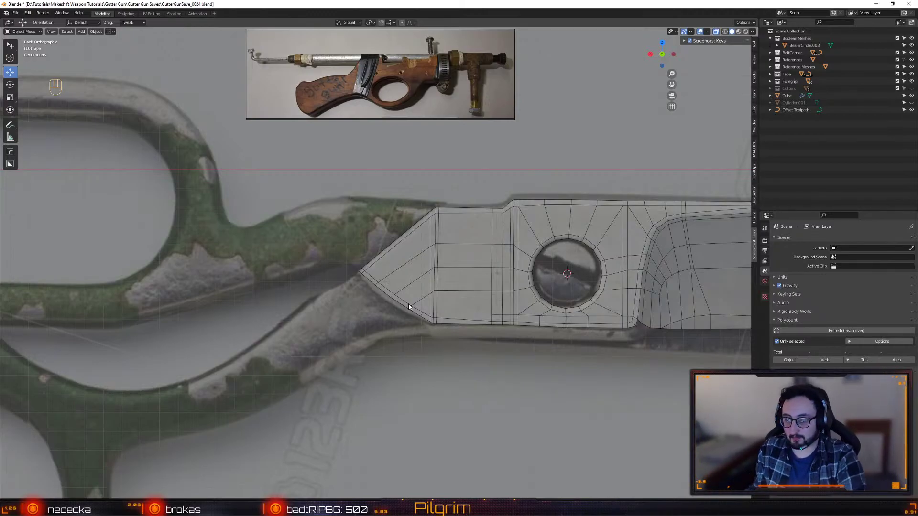
middle_click_drag(357, 353, 466, 324, "alt")
right_click_drag(466, 324, 437, 301, "alt")
middle_click_drag(436, 302, 587, 273, "alt")
key("ctrl+s")
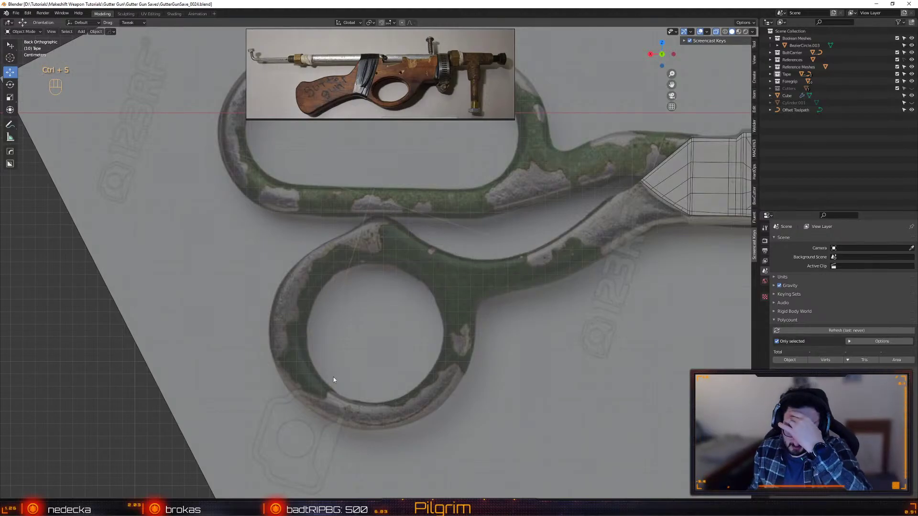
- Set the side plate's origin to the 3D cursor at the centre of the round hole
middle_click_drag(629, 262, 499, 260, "shift")
scroll(424, 302, "down", 5)
scroll(551, 260, "up", 1)
scroll(547, 277, "up", 1)
left_click(523, 263)
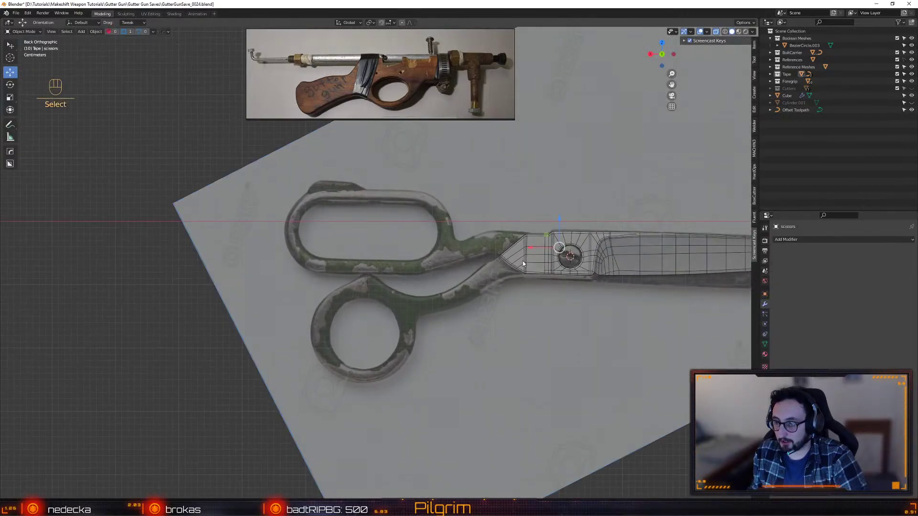
left_click(573, 245)
key("shift+Tab")
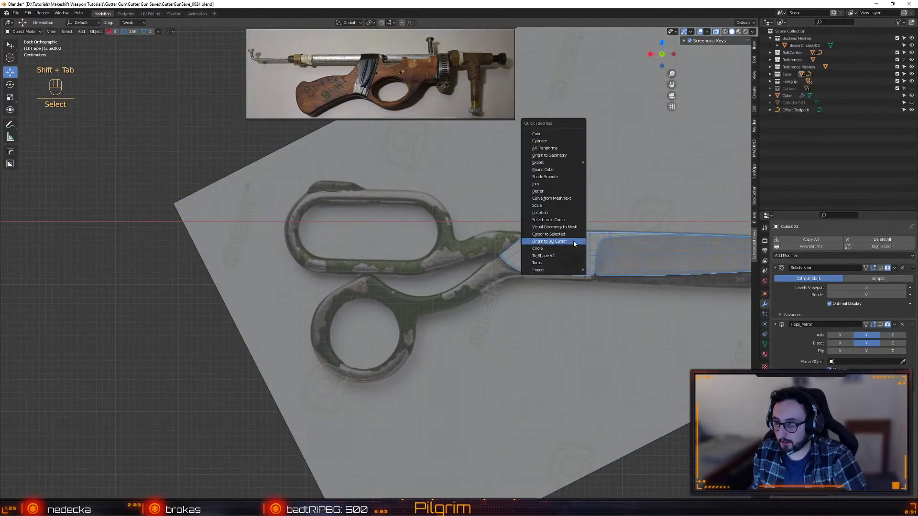
left_click(574, 241)
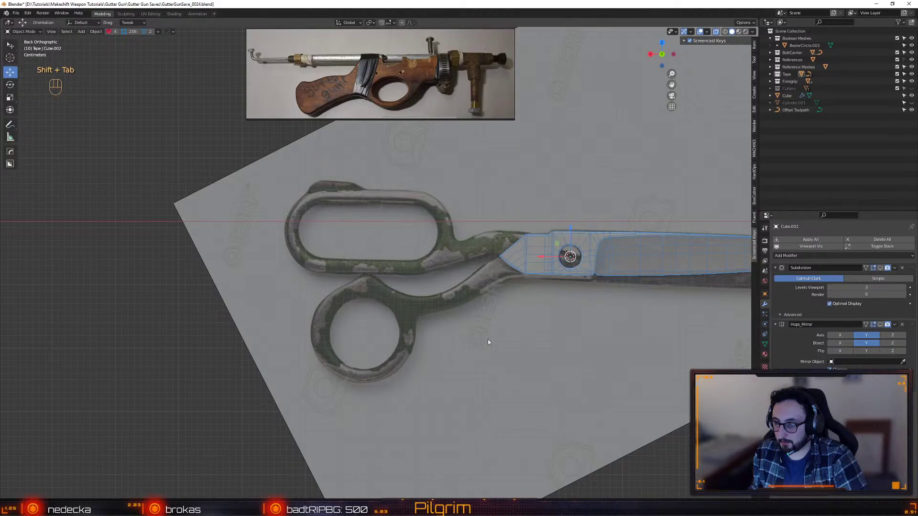
- Add a cylinder with 64 vertices at the 3D cursor
key("shift+Tab")
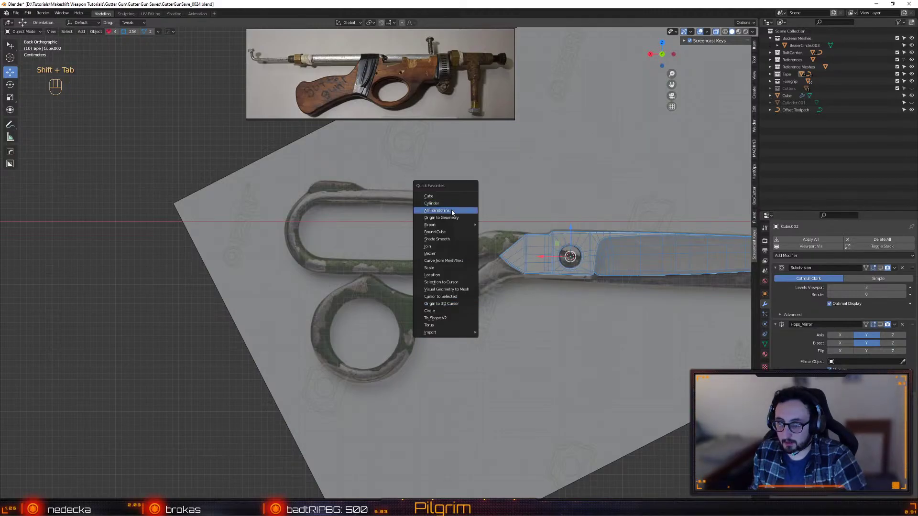
left_click(452, 204)
left_click(96, 417)
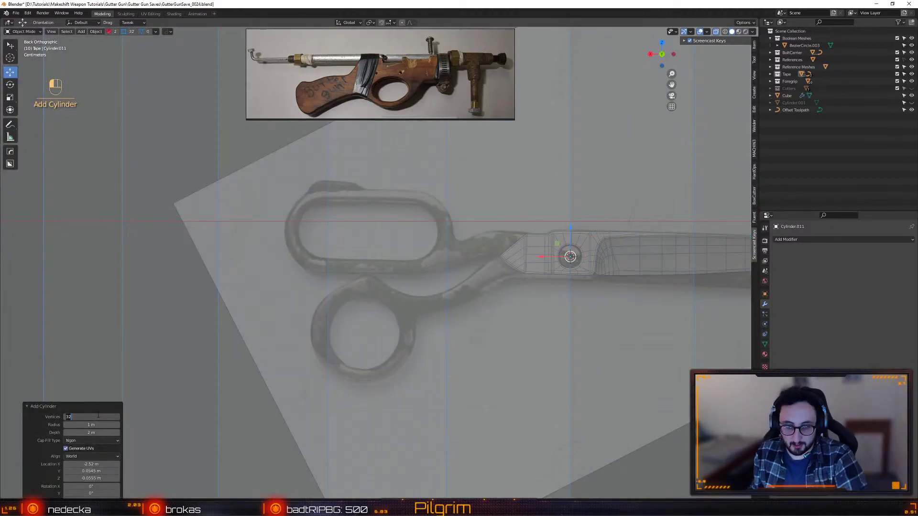
type("64")
key("Return")
- Rotate the cylinder so its round face points toward the back view and scale it uniformly by 0.031
key("e")
middle_click_drag(269, 379, 489, 220, "alt")
left_click_drag(391, 257, 415, 273, "ctrl")
key("r")
key("w")
left_click(651, 55)
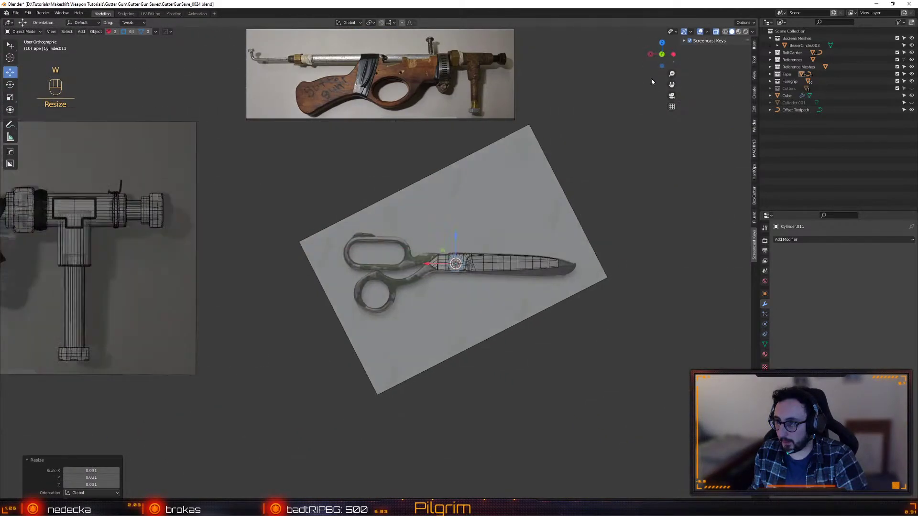
left_click(672, 106)
left_click(671, 107)
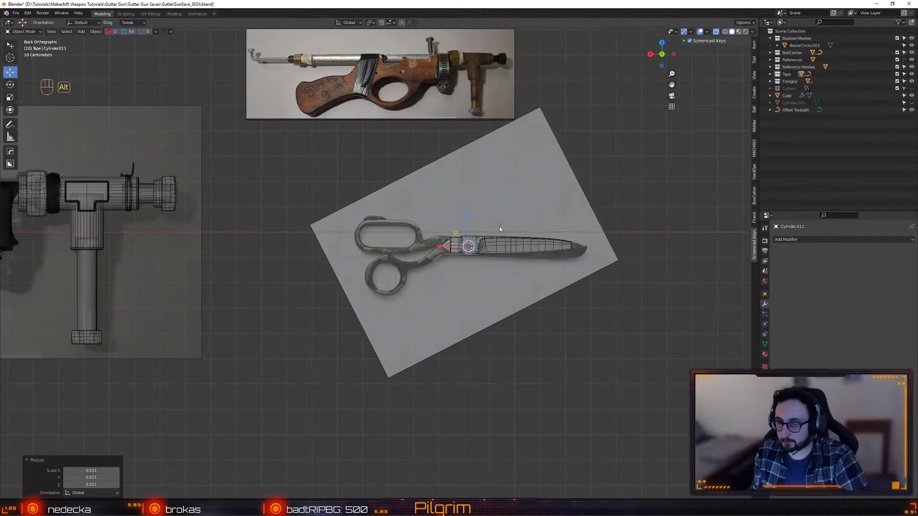
- Move the cylinder over the scissors' round finger loop and scale it to roughly the loop's outer diameter
right_click_drag(527, 228, 530, 292, "alt")
key("w")
left_click_drag(675, 179, 390, 286)
key("r")
middle_click_drag(500, 225, 631, 134)
left_click_drag(631, 135, 662, 106)
key("w")
left_click_drag(395, 279, 389, 280)
scroll(431, 286, "up", 3)
key("r")
middle_click_drag(525, 191, 528, 188)
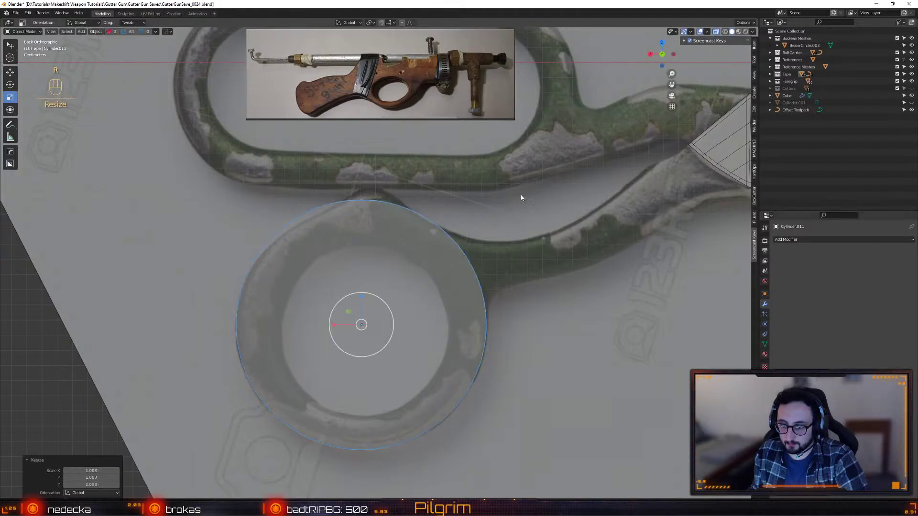
key("w")
left_click_drag(332, 325, 439, 307)
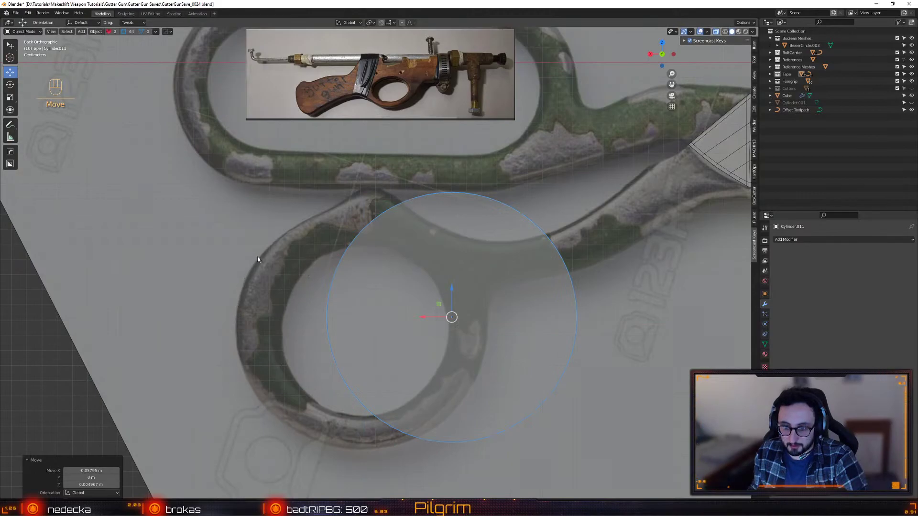
left_click_drag(439, 305, 352, 315)
- Fit the cylinder to the loop's outer edge, scaling it by 0.977 and shifting it about 0.0005 m in X and -0.0007 m in Z
key("r")
middle_click_drag(464, 224, 459, 230)
left_click_drag(459, 229, 467, 221)
key("w")
left_click_drag(353, 311, 352, 310)
key("r")
left_click(428, 251)
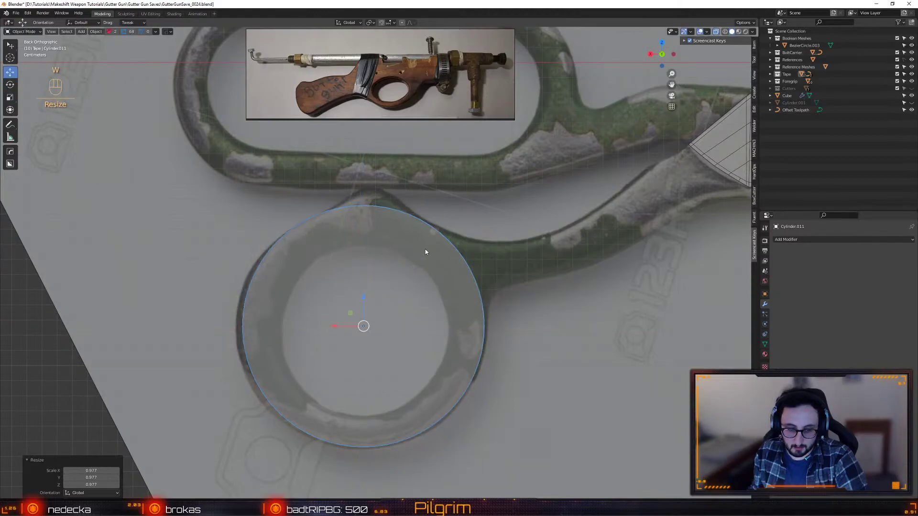
left_click_drag(349, 316, 349, 319)
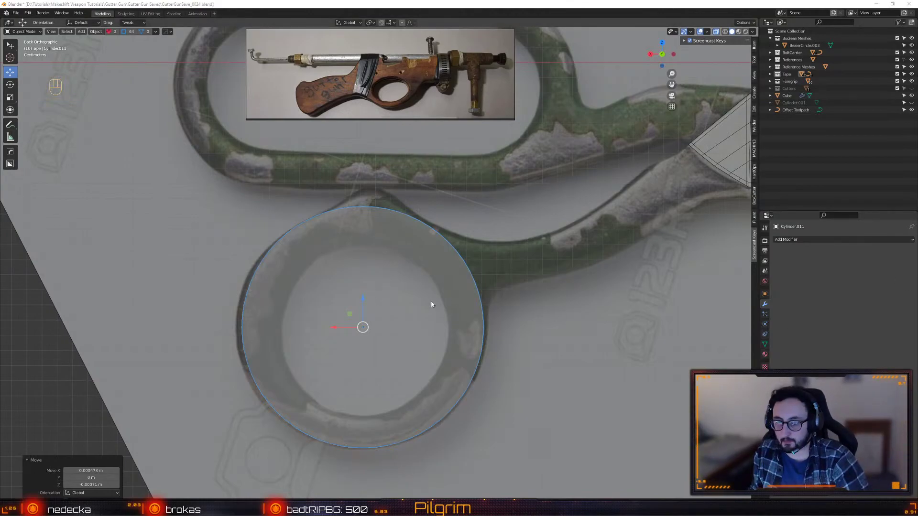
- Start editing the cylinder's mesh, select its rim vertices on the side away from the blade, and move the gun reference photo clear
middle_click_drag(399, 285, 436, 250, "alt")
right_click_drag(436, 250, 435, 262, "alt")
middle_click_drag(442, 252, 432, 266, "alt")
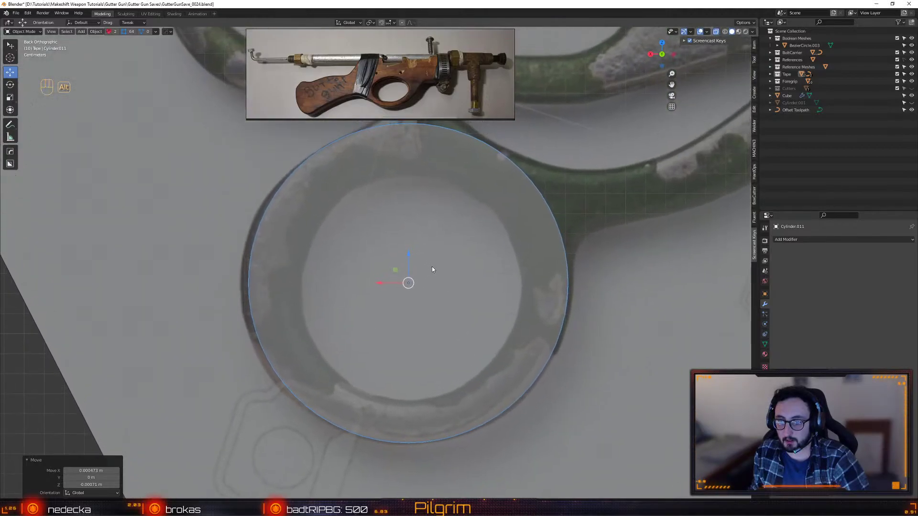
key("Tab")
middle_click_drag(289, 234, 352, 228, "alt")
left_click_drag(302, 261, 340, 298)
left_click_drag(401, 55, 163, 440)
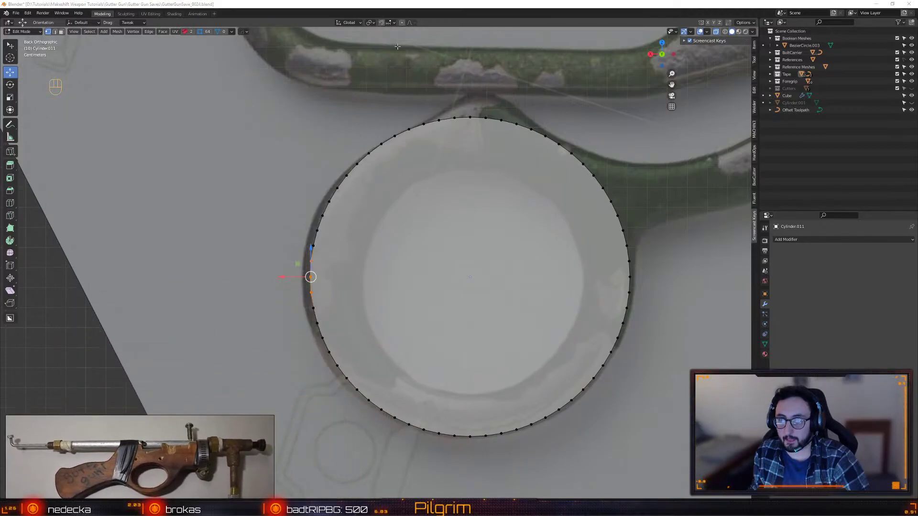
- Enable proportional editing with Smooth falloff and pull the circle's left edge vertices outward to match the scissor handle in the reference
left_click(402, 22)
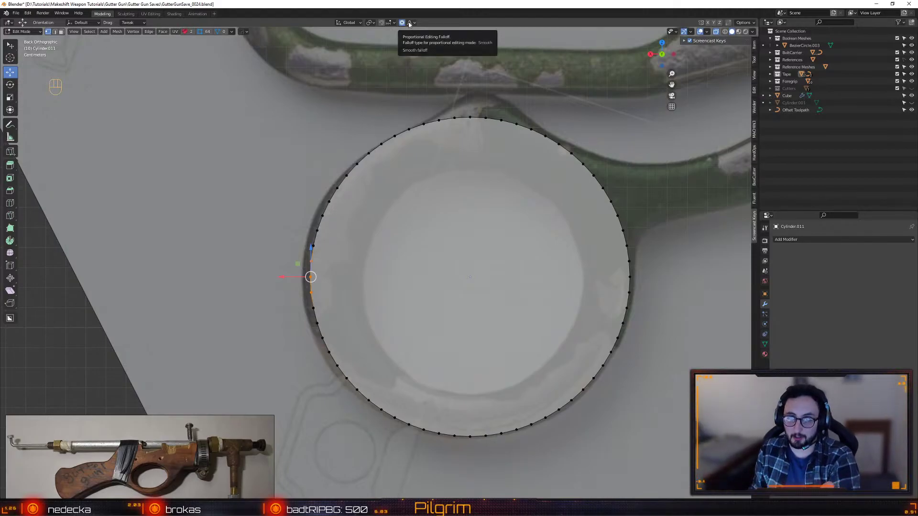
left_click(410, 23)
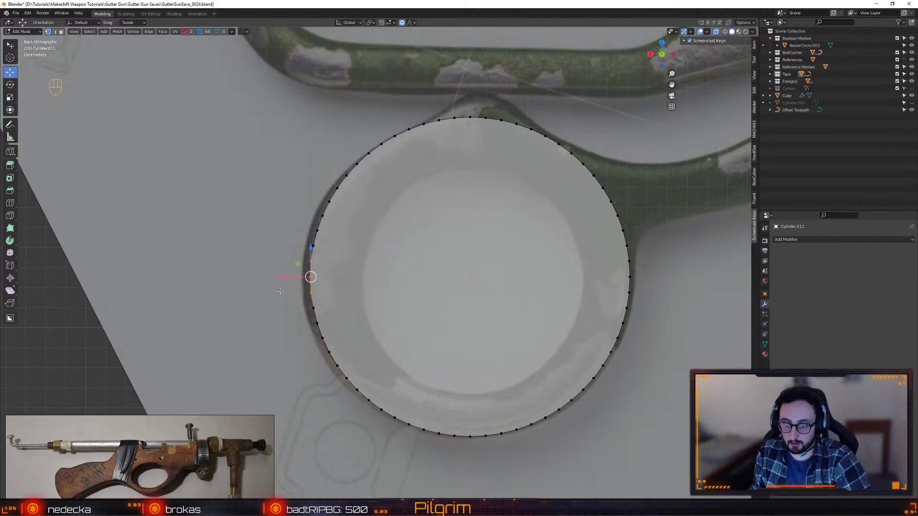
mouse_move(282, 278)
left_mouse_down()
mouse_move(262, 281)
mouse_move(274, 278)
left_mouse_up()
scroll(271, 276, "down", 4)
scroll(270, 276, "up", 5)
scroll(267, 277, "up", 2)
scroll(266, 279, "down", 2)
scroll(263, 279, "down", 3)
left_click(469, 118)
left_click_drag(465, 102, 478, 70)
scroll(475, 92, "up", 13)
scroll(477, 93, "up", 2)
scroll(477, 71, "down", 1)
key("ctrl+z")
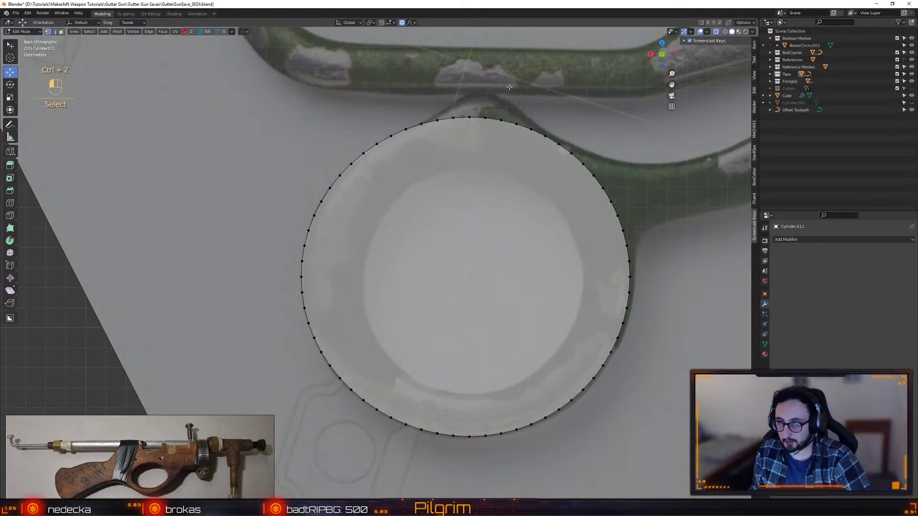
- Pull the circle's top vertices up into the reference's peak with proportional editing and adjust the slope on its right side
mouse_move(488, 109)
left_mouse_down()
mouse_move(467, 137)
mouse_move(467, 92)
mouse_move(482, 103)
left_mouse_up()
key("ctrl+z")
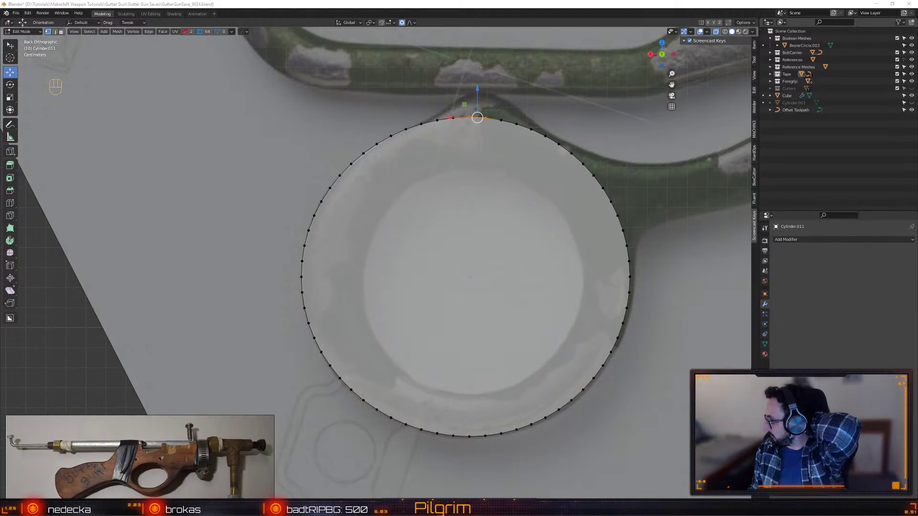
left_click_drag(464, 103, 469, 76)
left_click(546, 135)
left_click(531, 127)
left_click_drag(520, 114, 525, 112)
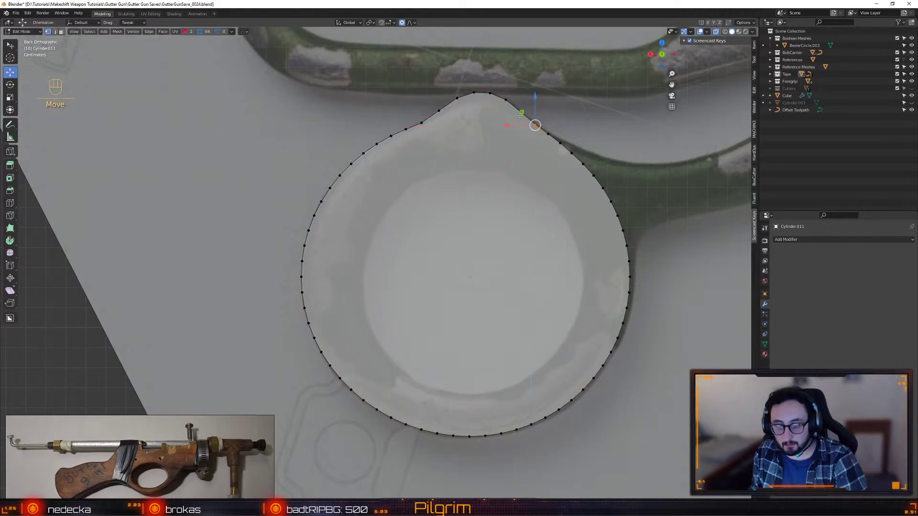
- Select the front and back faces of the handle cylinder and inset them to form an inner outline
middle_click_drag(547, 166, 467, 170, "shift")
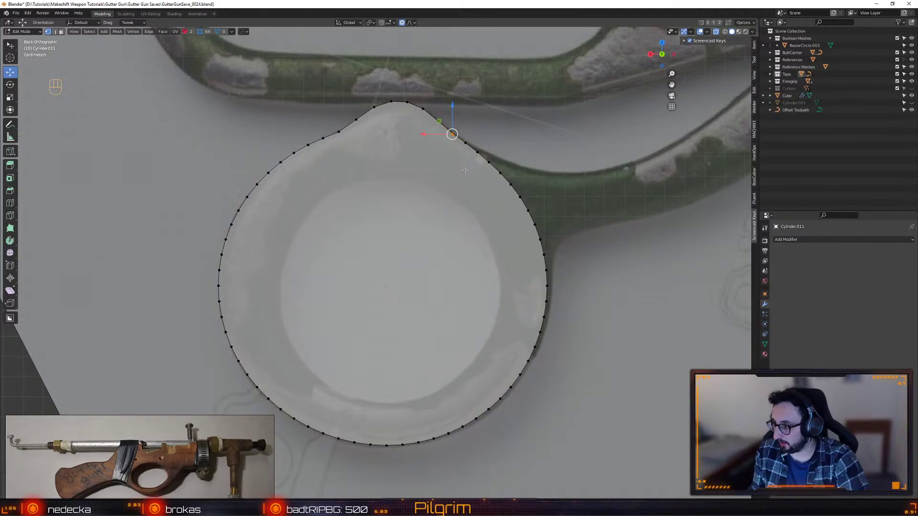
key("alt")
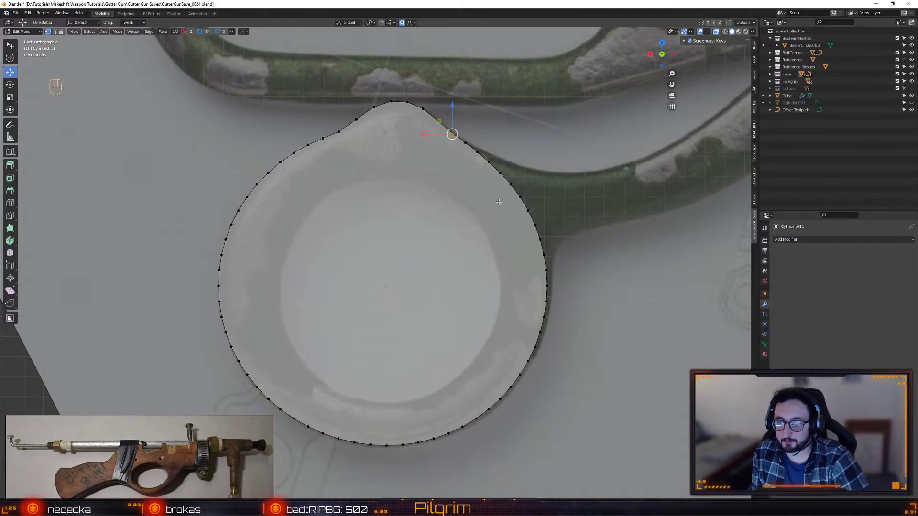
scroll(499, 201, "down", 4, "shift")
key("Tab")
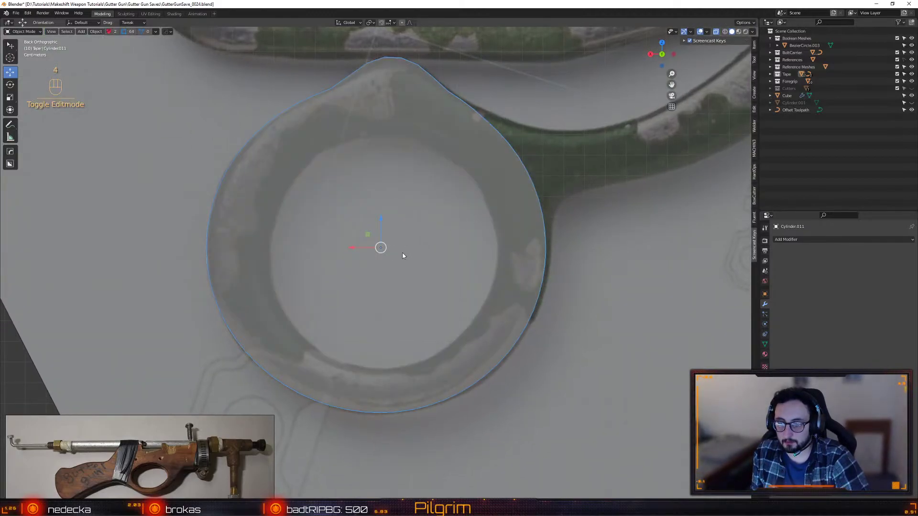
key("Tab")
key("3")
left_click(361, 211)
right_click(439, 240)
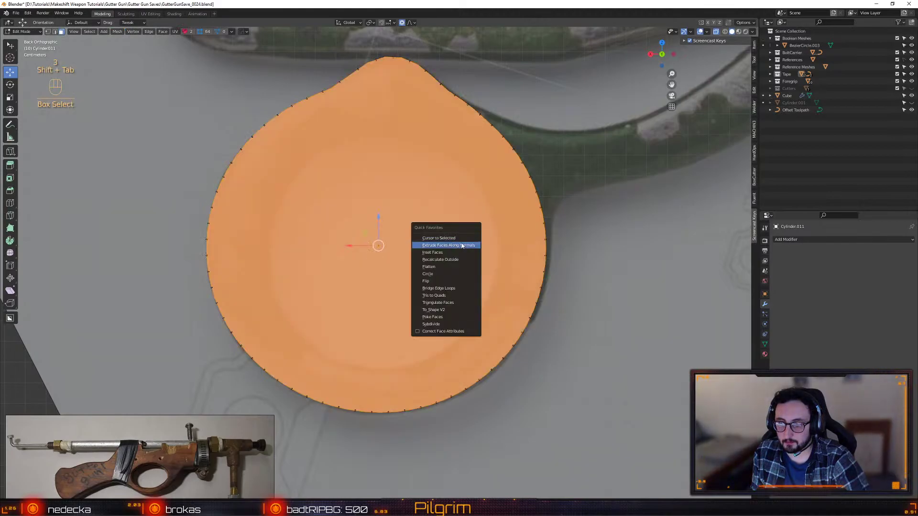
left_click(441, 255)
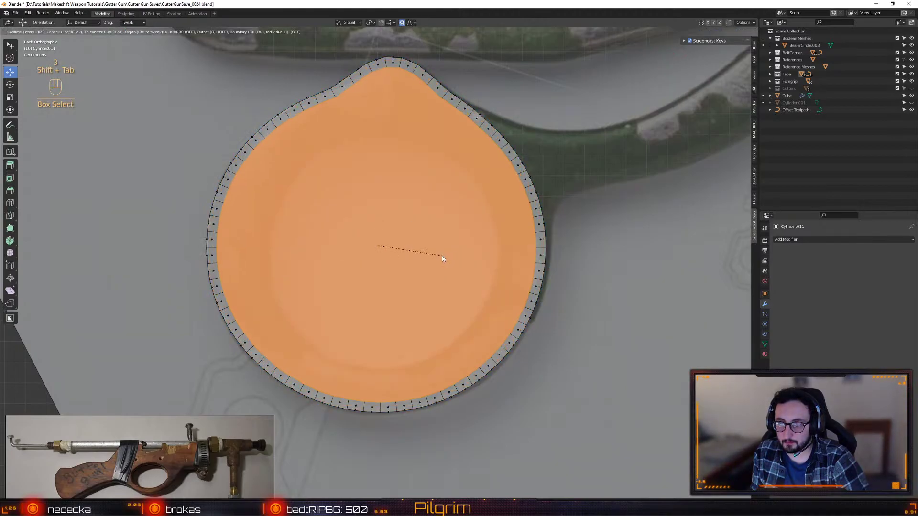
left_click(402, 264)
- Turn the inset inner loops on both sides of the cylinder into regular circles with the Circle tool
key("1")
key("2")
left_click(424, 129, "alt")
key("alt+x")
key("shift+Tab")
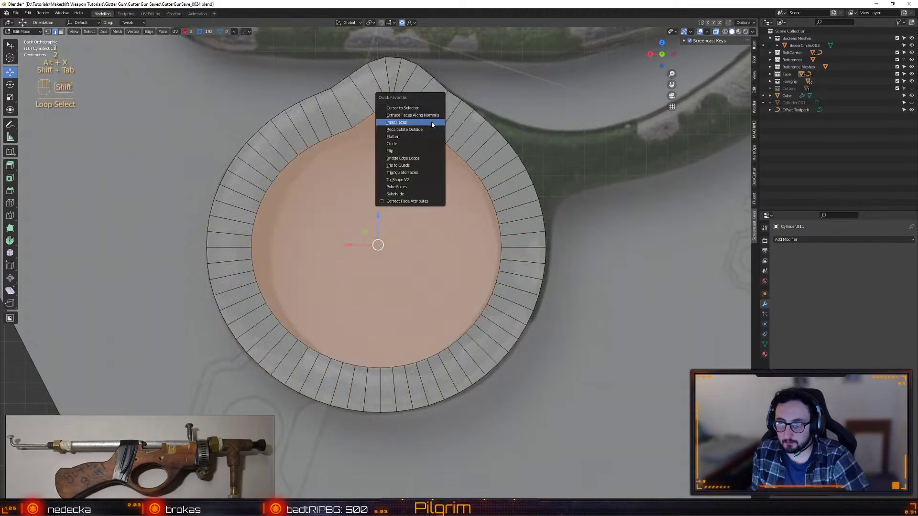
left_click(413, 144)
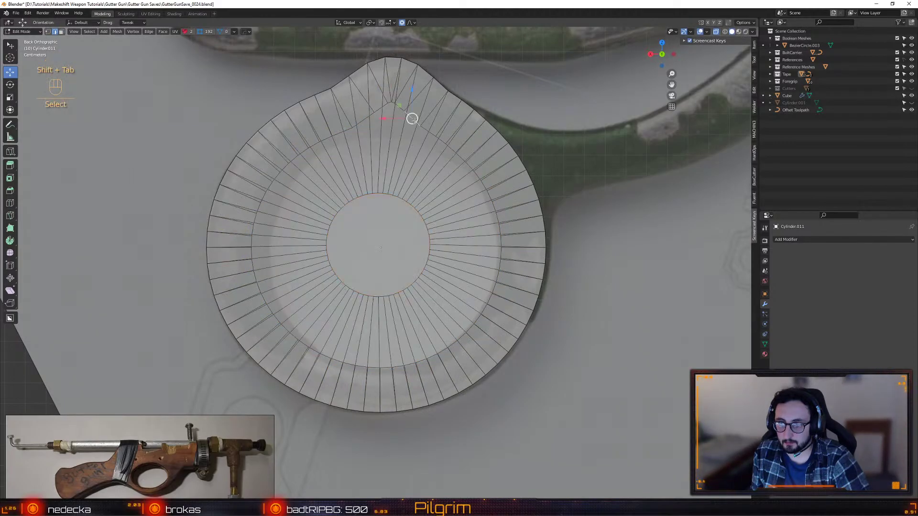
key("shift+Tab")
left_click(410, 120)
key("1")
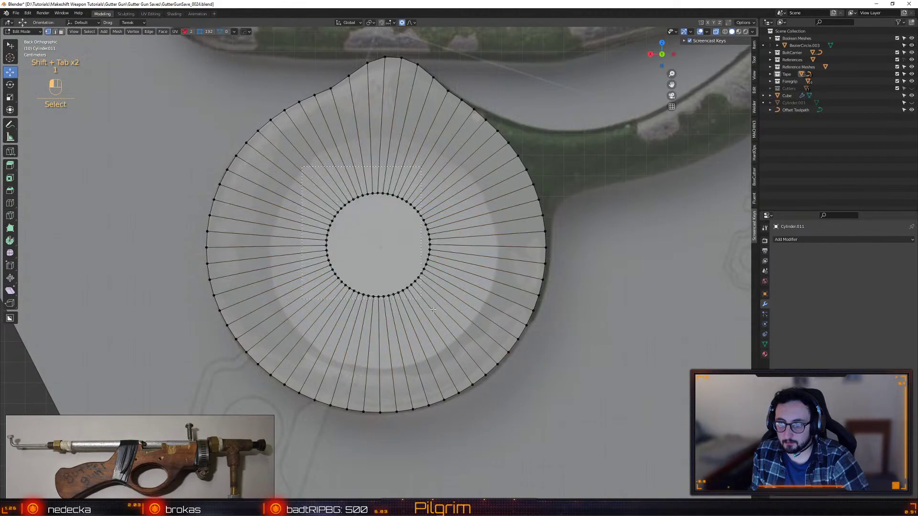
- Select the inner circle vertices on both sides and scale them up towards the reference's finger hole
key("r")
key("ctrl+z")
key("shift+x")
key("shift+x")
left_click_drag(313, 190, 447, 311)
key("s")
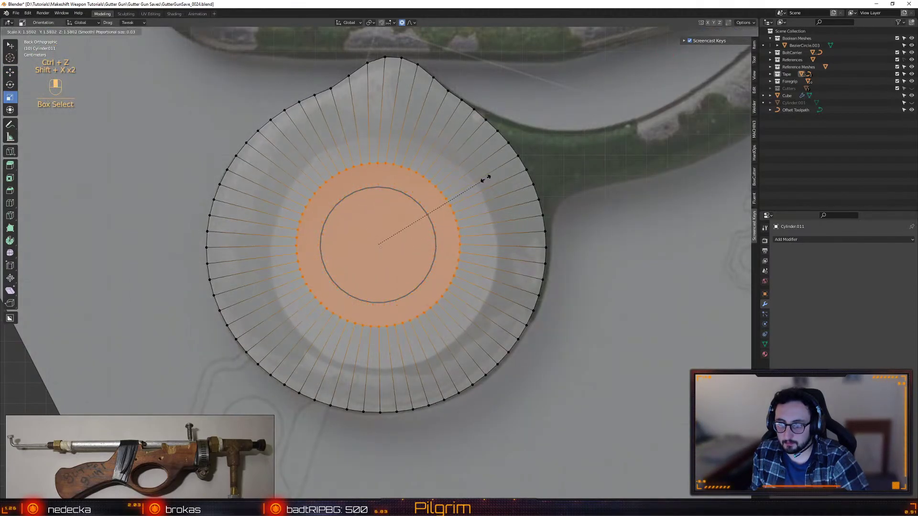
left_click(512, 154)
- Move and rescale the inner circle so it lines up with the finger hole in the reference
key("w")
left_click_drag(377, 242, 368, 240)
key("r")
left_click(399, 224)
key("r")
left_click_drag(449, 170, 452, 166)
key("w")
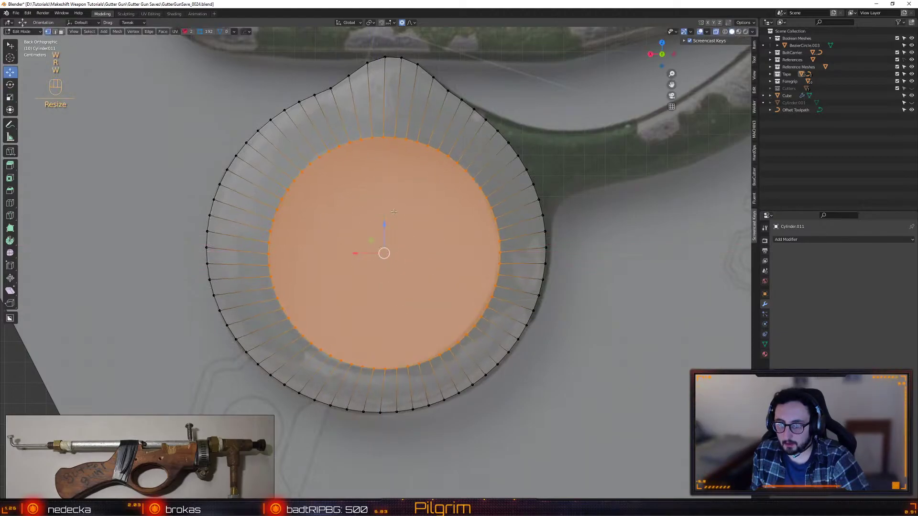
left_click_drag(370, 242, 369, 235)
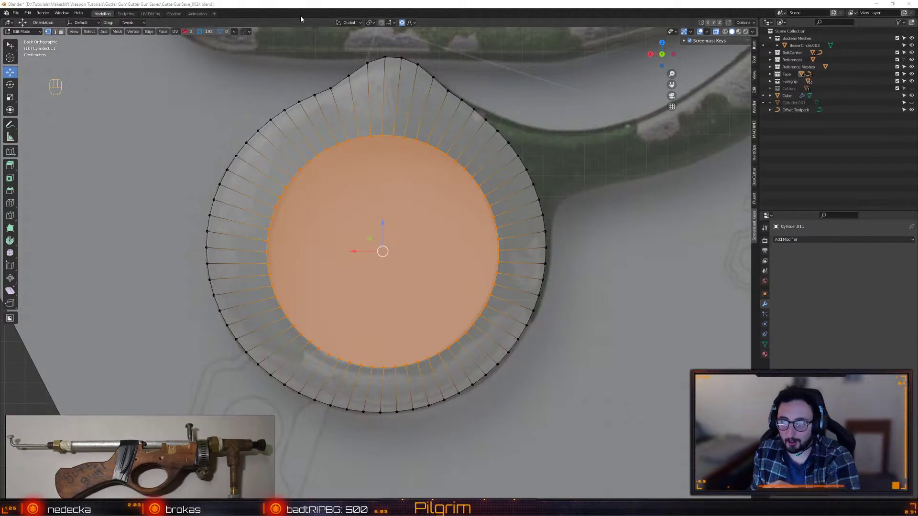
- Turn off proportional editing and bridge the inner front and back faces to cut a hole through the cylinder
left_click(402, 23)
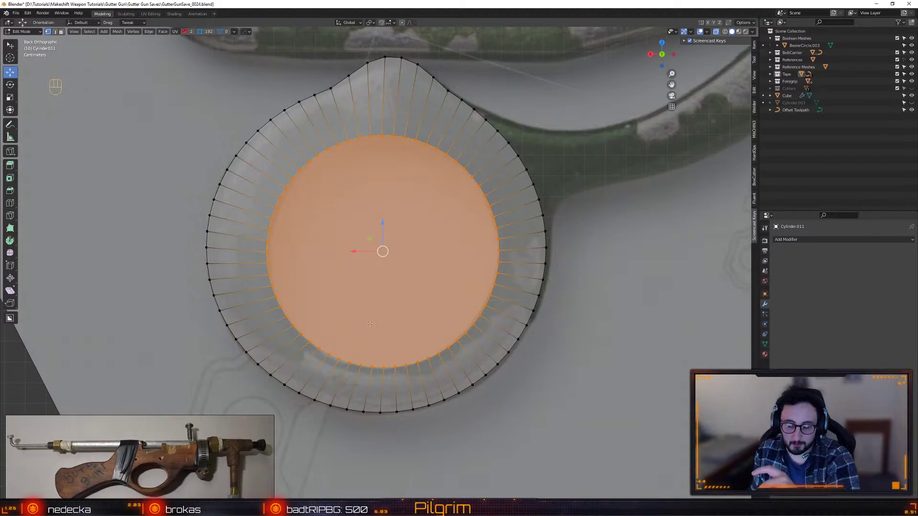
middle_click_drag(399, 316, 400, 311, "alt")
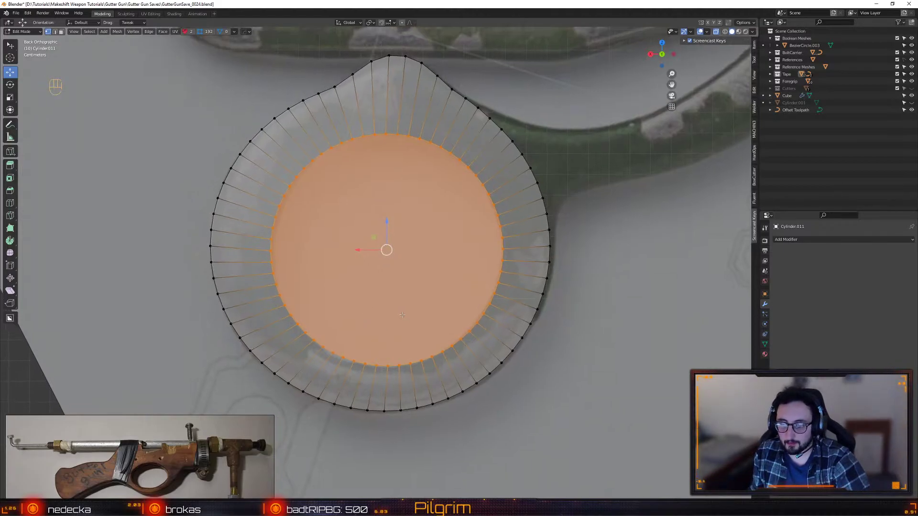
key("3")
key("shift+Tab")
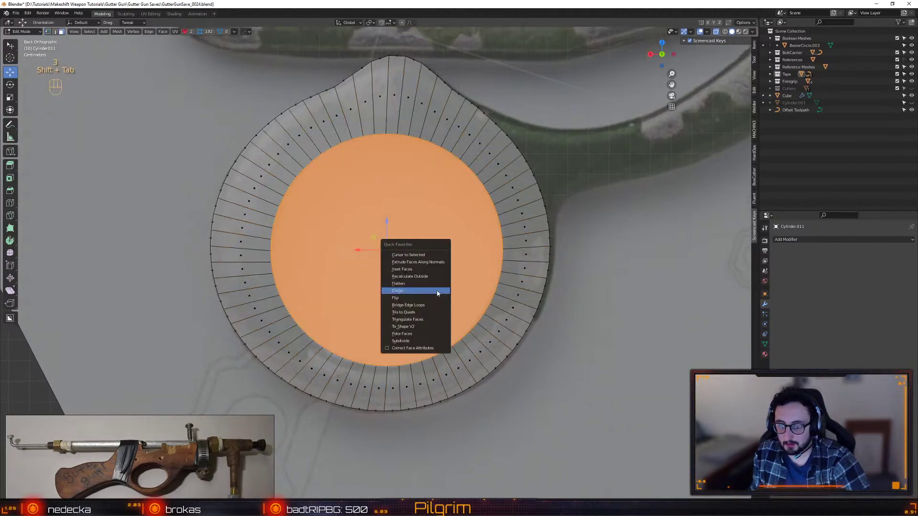
key("Escape")
left_click(435, 250)
left_click_drag(369, 223, 399, 273)
right_click(425, 260)
key("Escape")
key("shift+Tab")
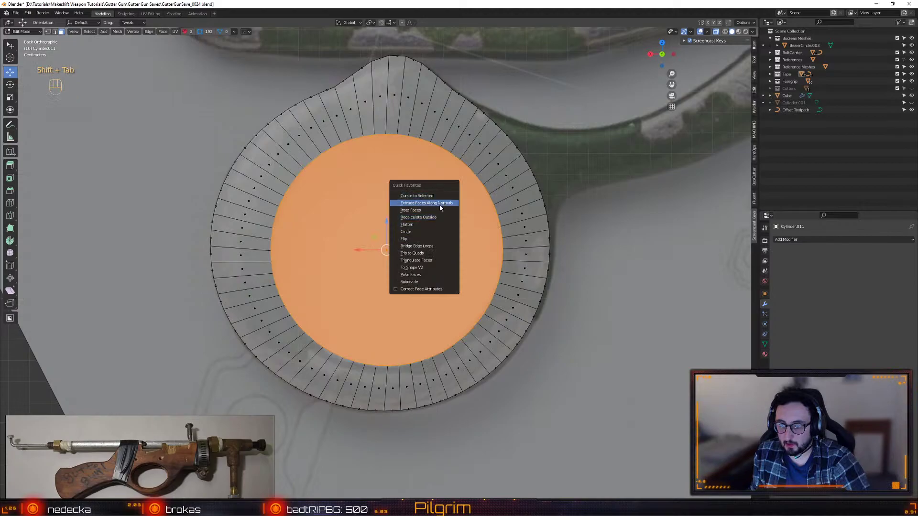
left_click(433, 245)
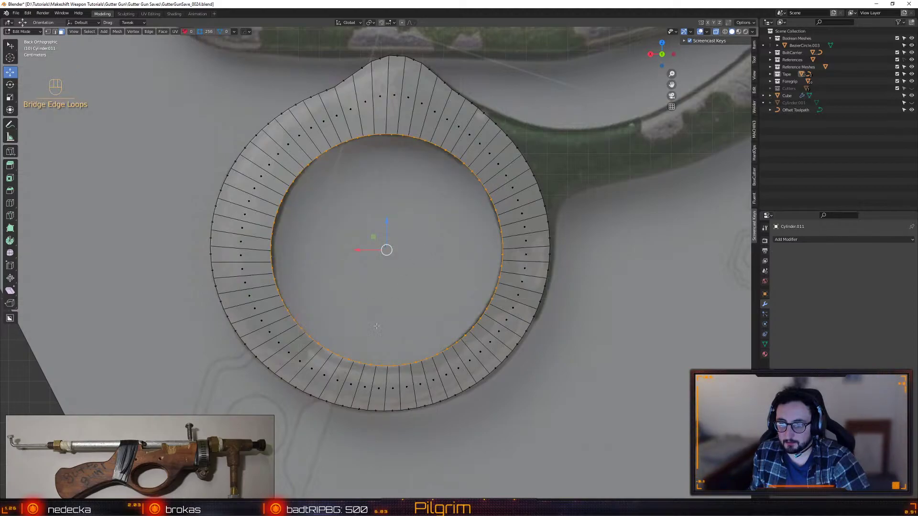
- Scale the hole's inner wall down slightly to fit the reference
key("s")
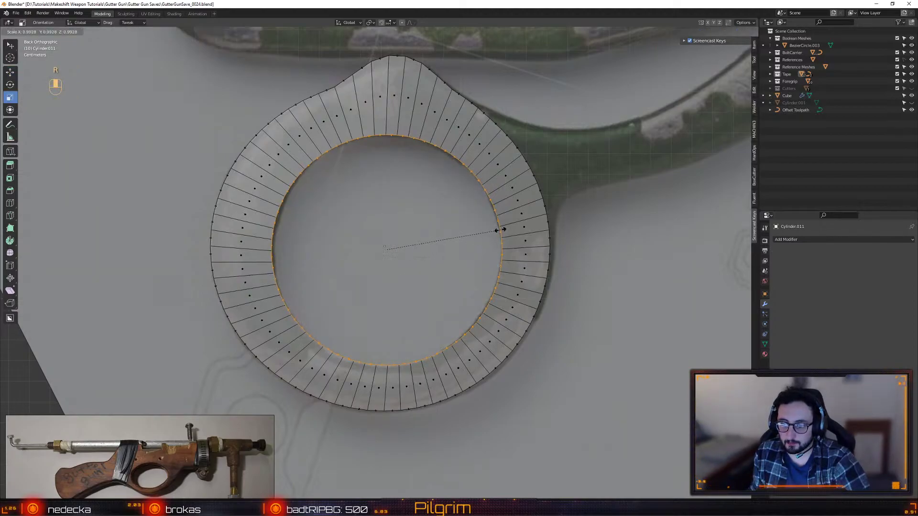
left_click(500, 231)
middle_click_drag(450, 242, 458, 288, "alt")
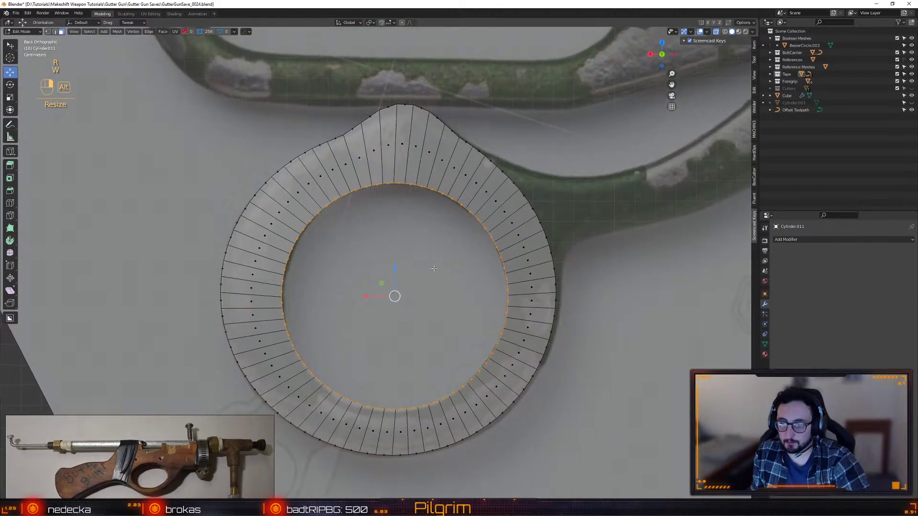
right_click_drag(458, 288, 440, 272, "alt")
left_click_drag(370, 254, 417, 266, "alt")
scroll(416, 266, "down", 6)
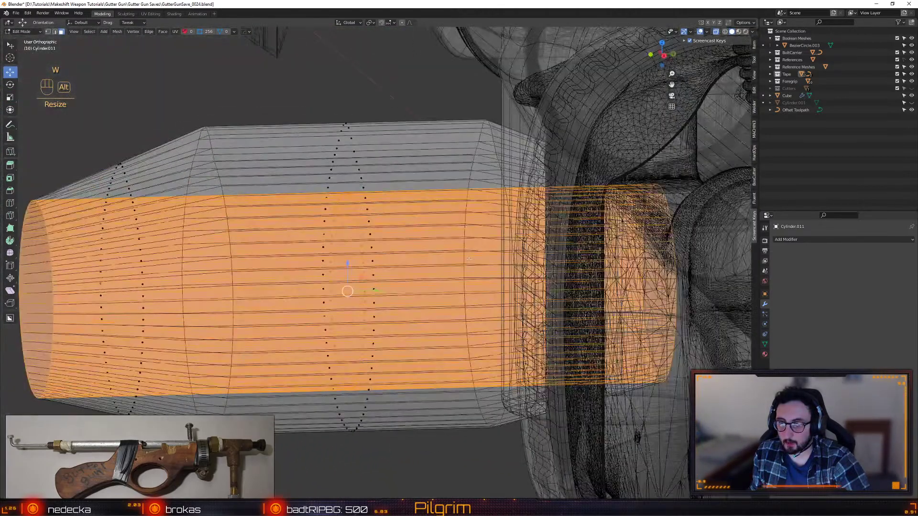
key("Tab")
middle_click_drag(477, 246, 438, 271)
key("alt+z")
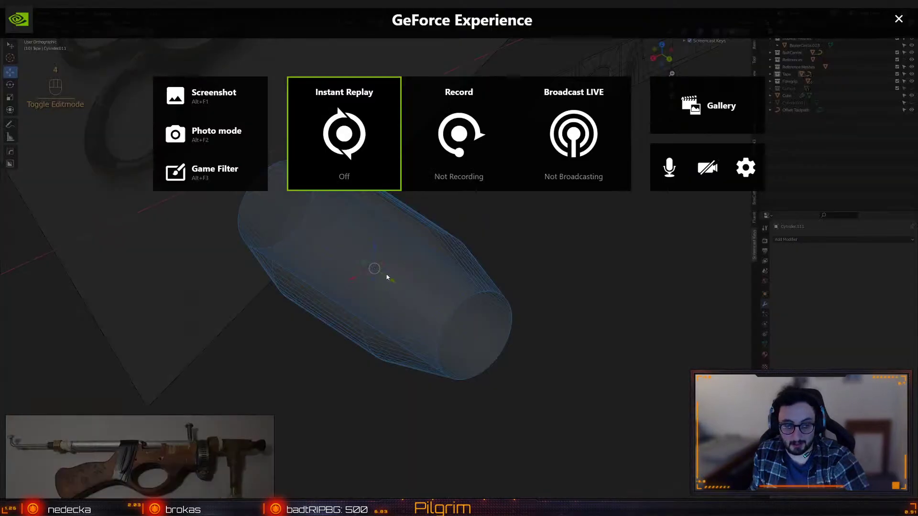
key("alt+z")
mouse_move(389, 276)
left_mouse_down("alt")
mouse_move(382, 282)
mouse_move(387, 268)
left_mouse_up("alt")
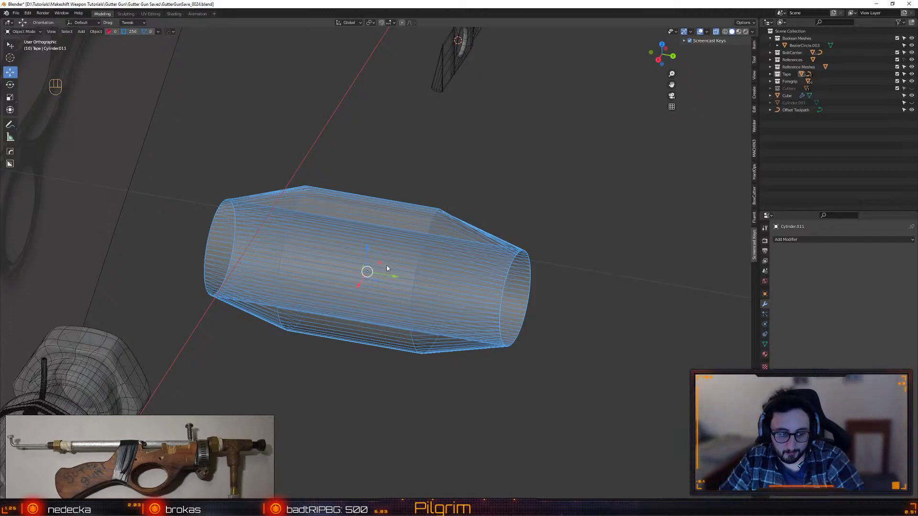
- Shorten the ring's inner wall along the Y axis to bring its ends closer to the outer rim
mouse_move(388, 269)
middle_mouse_down()
mouse_move(386, 254)
mouse_move(394, 277)
middle_mouse_up()
key("Tab")
key("1")
key("r")
left_click_drag(394, 278, 346, 281)
middle_click_drag(346, 281, 356, 281)
- Flatten both ends of the ring by aligning each end's vertices into a single plane
left_click_drag(406, 162, 517, 422)
key("alt+x")
key("alt+x")
left_click(455, 204)
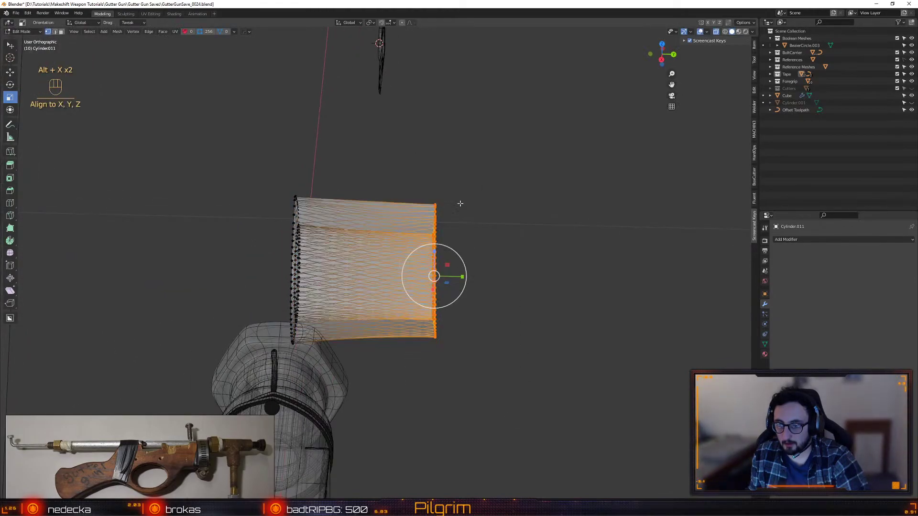
key("ctrl+z")
key("alt+x")
left_click(467, 158)
left_click_drag(232, 162, 353, 445)
key("alt+x")
left_click(365, 211)
- Scale the ring down along its depth to make it thinner
left_click_drag(362, 209, 443, 207, "alt")
key("4")
key("r")
mouse_move(394, 275)
left_mouse_down()
mouse_move(368, 268)
mouse_move(448, 320)
mouse_move(378, 325)
mouse_move(388, 327)
mouse_move(386, 263)
left_mouse_up()
scroll(418, 257, "down", 3)
key("shift+x")
key("KP_1")
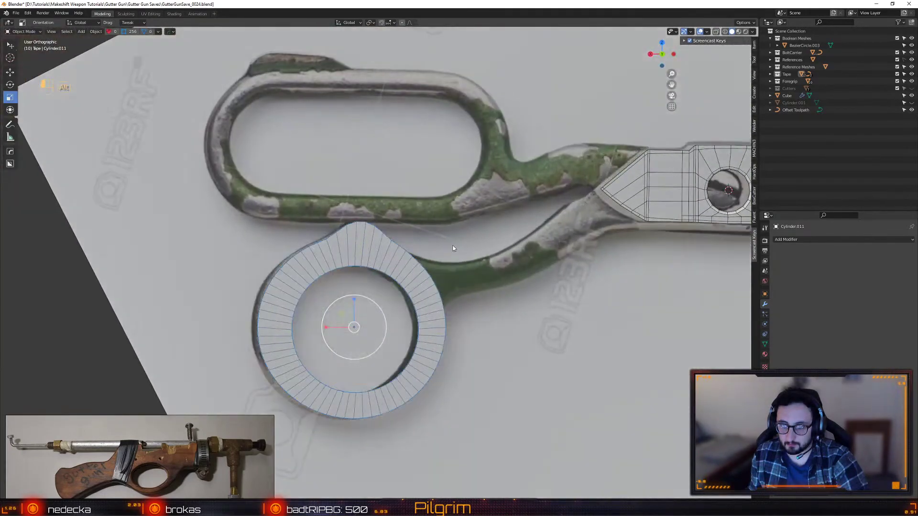
- Select the handle ring and save the file GutterGunSave_0024.blend
left_click(430, 224, "alt")
left_click_drag(430, 224, 434, 221, "alt")
scroll(434, 225, "up", 1)
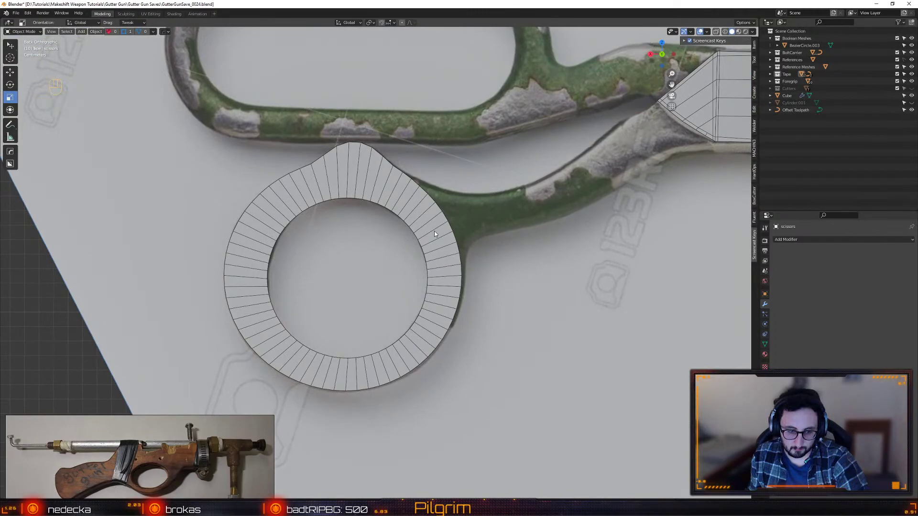
left_click(382, 185)
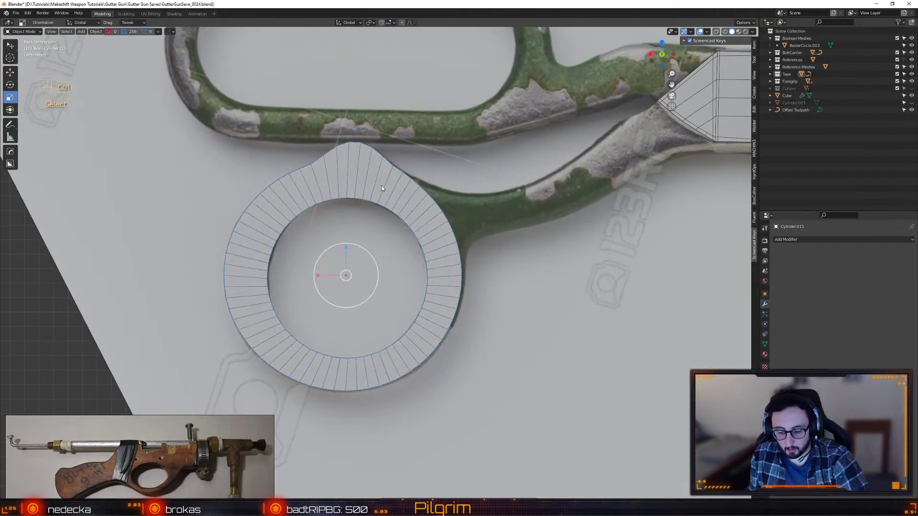
key("ctrl+s")
left_click(341, 161)
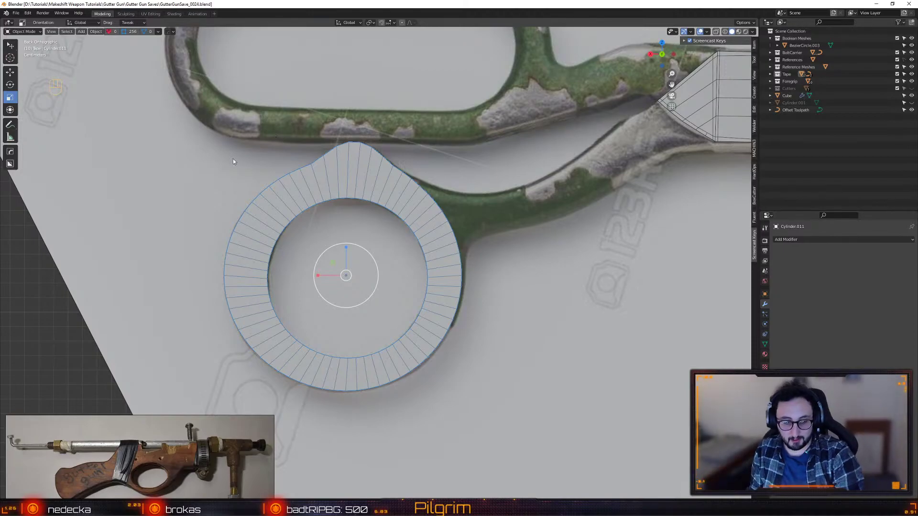
- Add extra edge loops around the handle ring and return to Object Mode
middle_click_drag(345, 258, 382, 229, "alt")
key("2")
left_click(368, 221)
key("w")
left_click_drag(432, 223, 414, 232, "alt")
key("shift+f")
left_click(380, 218)
key("w")
key("w")
key("4")
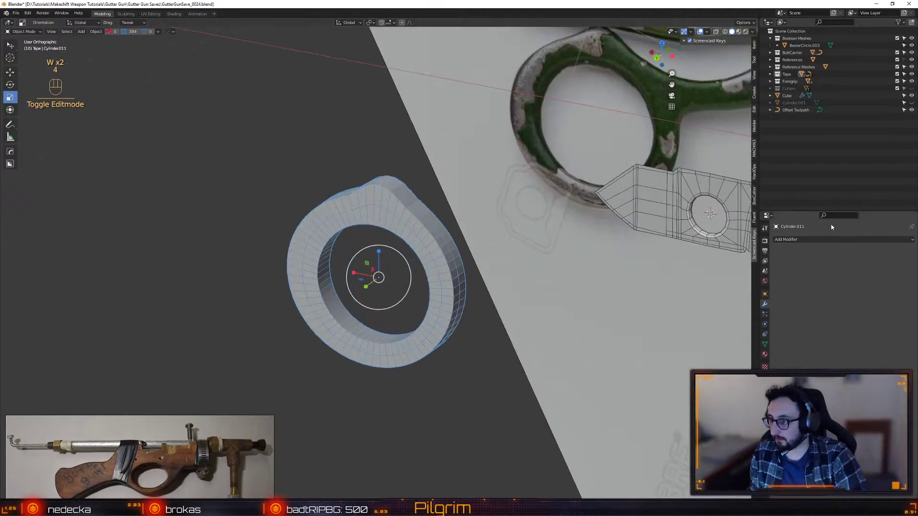
- Add a Subdivision Surface modifier to the ring and shade it smooth
left_click(830, 239)
left_click(825, 239)
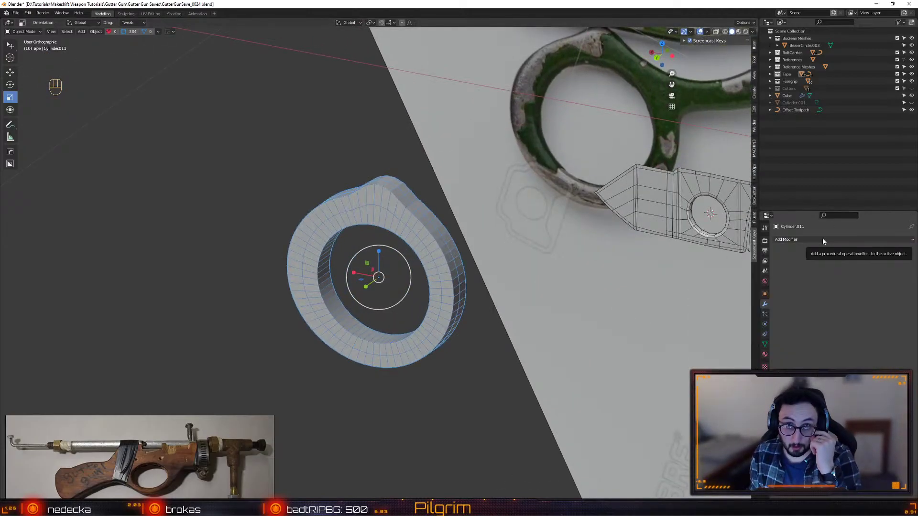
left_click(809, 240)
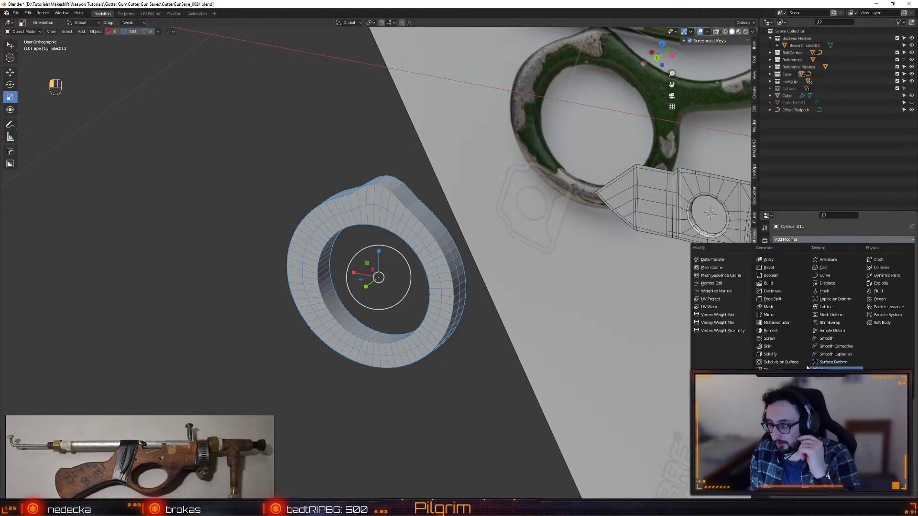
left_click(779, 362)
middle_click_drag(426, 303, 408, 260)
key("q")
left_click(402, 300)
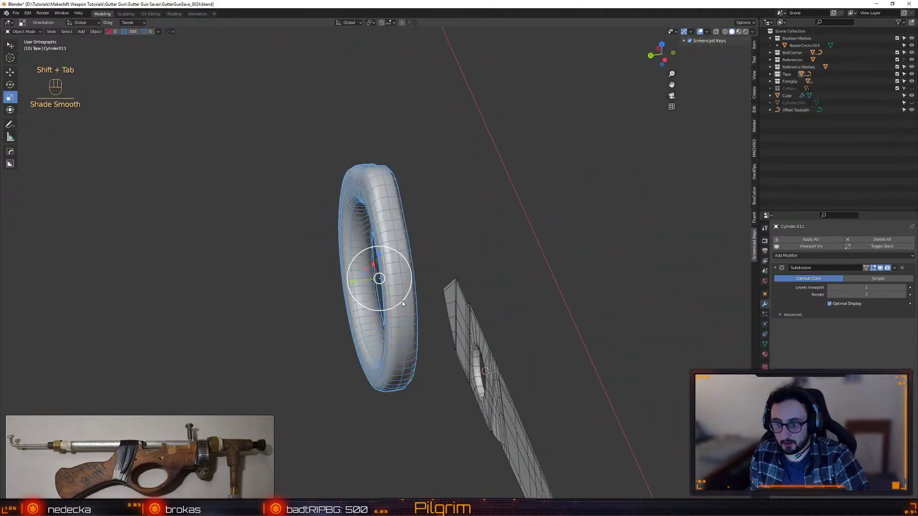
- Rescale edge loops around the handle ring in Edit Mode to round its cross-section, and select the outer rim loop
middle_click_drag(403, 302, 399, 267)
scroll(398, 234, "up", 3)
left_click_drag(398, 234, 422, 201, "alt")
key("2")
key("r")
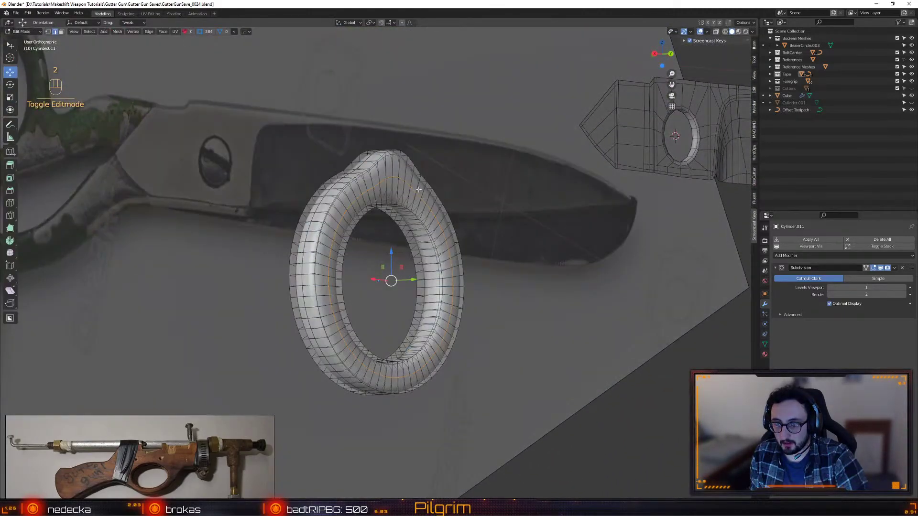
left_click_drag(483, 258, 471, 241, "alt")
key("shift+f")
mouse_move(383, 197)
left_mouse_down("alt")
mouse_move(392, 208)
mouse_move(375, 198)
mouse_move(353, 243)
mouse_move(416, 180)
mouse_move(383, 193)
left_mouse_up("alt")
left_click(353, 242)
key("w")
left_click(419, 177, "alt")
left_click(396, 194, "alt")
key("r")
left_click_drag(401, 289, 398, 191)
middle_click_drag(392, 152, 383, 172)
left_click(383, 172, "alt")
left_click_drag(350, 194, 426, 196, "alt")
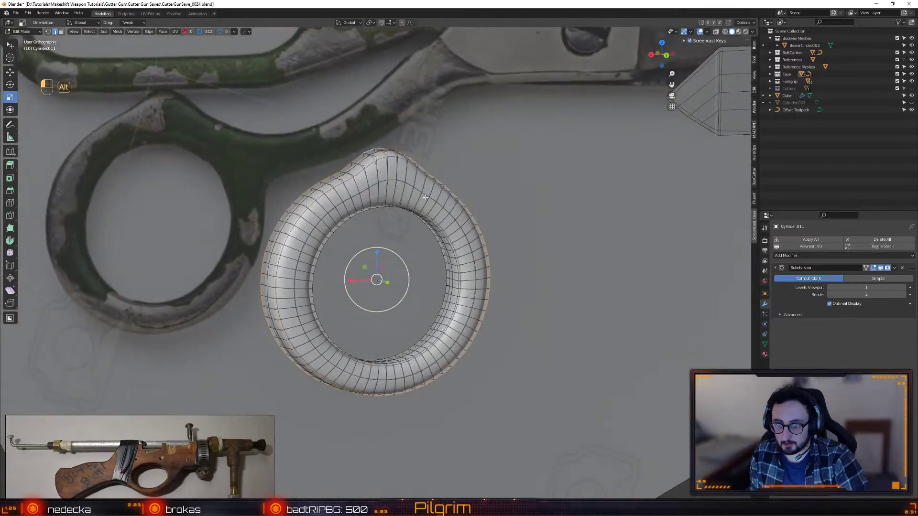
key("r")
left_click(505, 155)
key("ctrl+z")
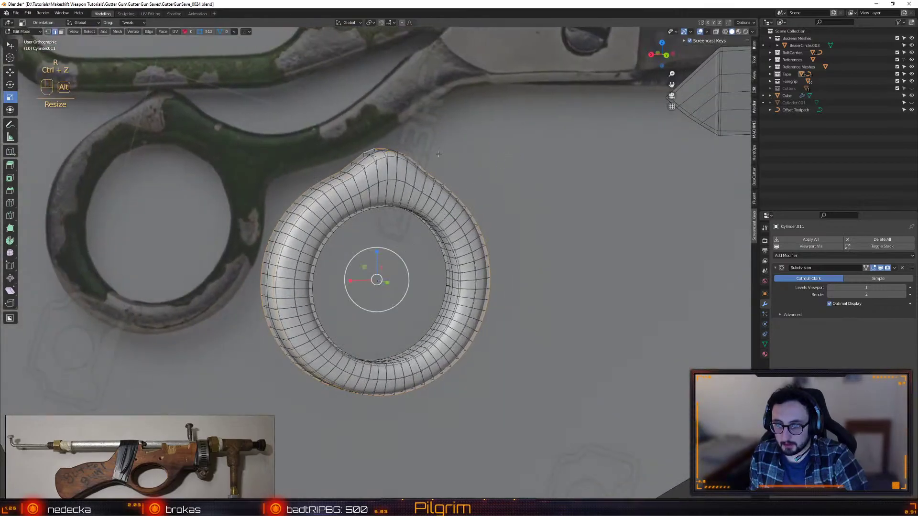
- Scale the selected outer edge loop to about 0.95 and the ring's inner edge loop to about 1.1, both excluding the Y axis
left_click_drag(437, 154, 415, 164, "alt")
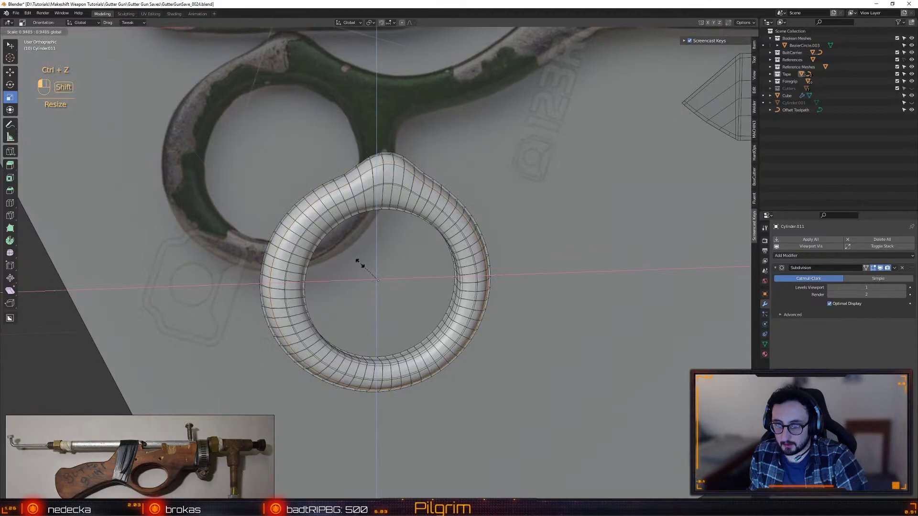
left_click_drag(360, 263, 397, 262, "alt")
left_click(392, 206, "alt")
left_click(392, 206, "alt+shift")
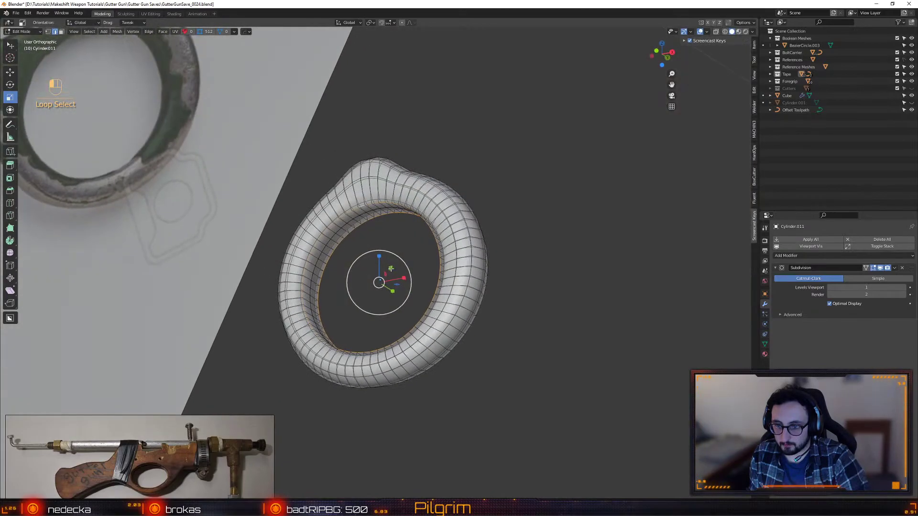
key("s")
key("shift+y")
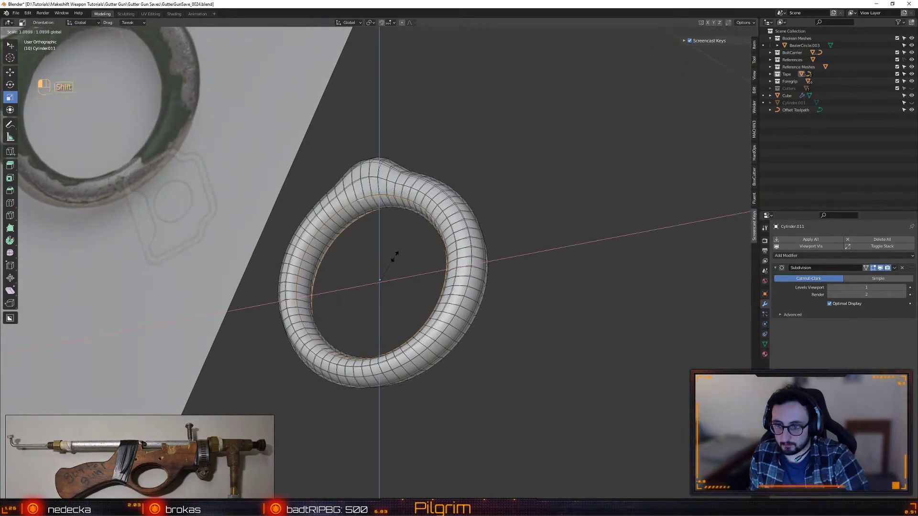
left_click(395, 257)
- Return to Object Mode and set the ring's Subdivision modifier to viewport level 2 and render level 0
left_click_drag(395, 257, 497, 241, "alt")
key("4")
left_click_drag(325, 239, 557, 306, "alt")
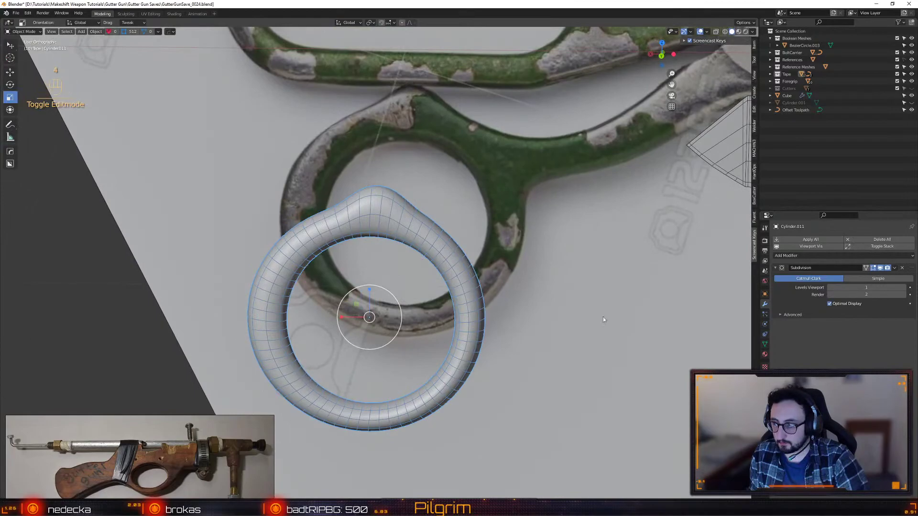
left_click_drag(867, 294, 851, 295)
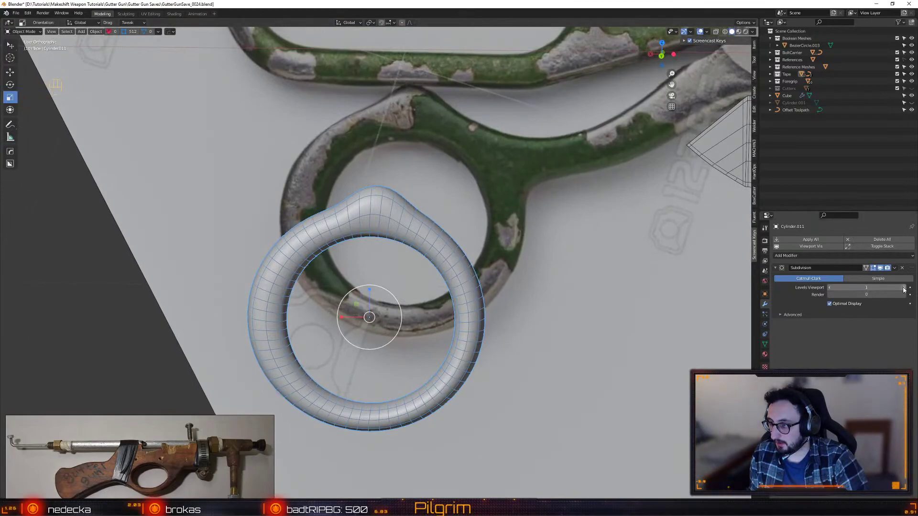
left_click_drag(459, 287, 531, 292, "alt")
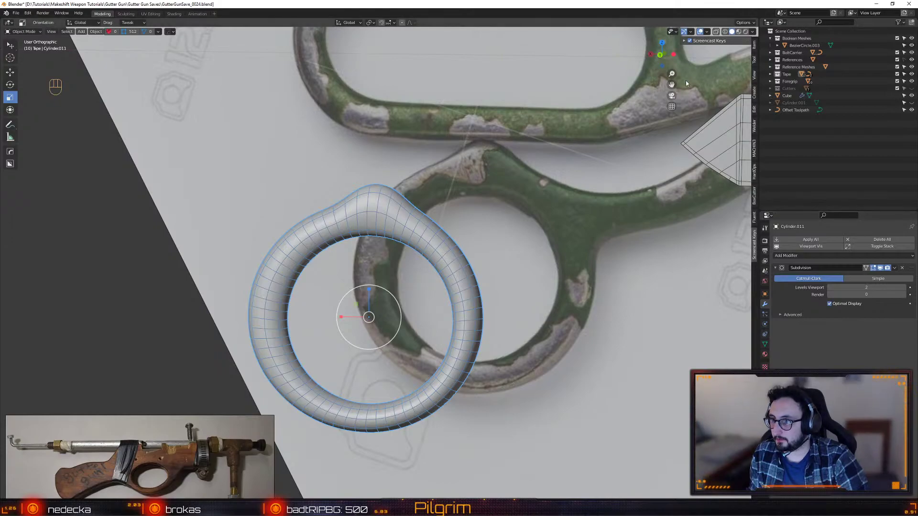
- Delete a strip of outer faces on the ring where the scissor arm joins it in the back-view reference
left_click(672, 107)
left_click(662, 54)
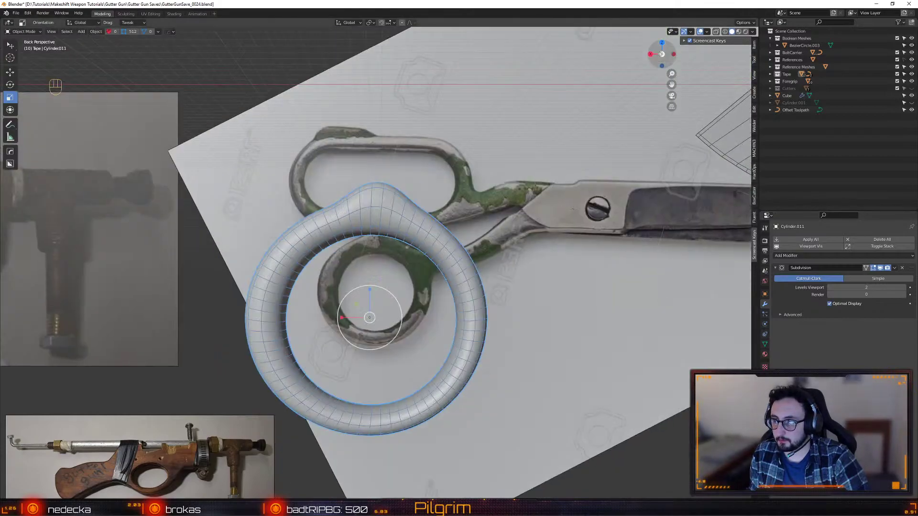
left_click(672, 107)
left_click(672, 107)
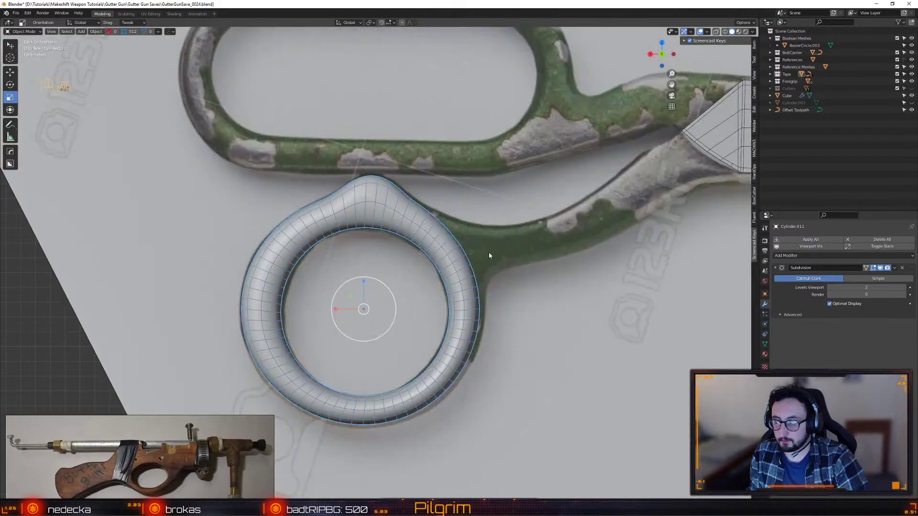
scroll(440, 218, "down", 3)
key("Tab")
middle_click_drag(437, 244, 384, 258)
left_click(383, 258, "shift")
left_click(397, 284, "ctrl+shift")
left_click(382, 270, "ctrl+shift")
left_click_drag(386, 275, 462, 286, "alt")
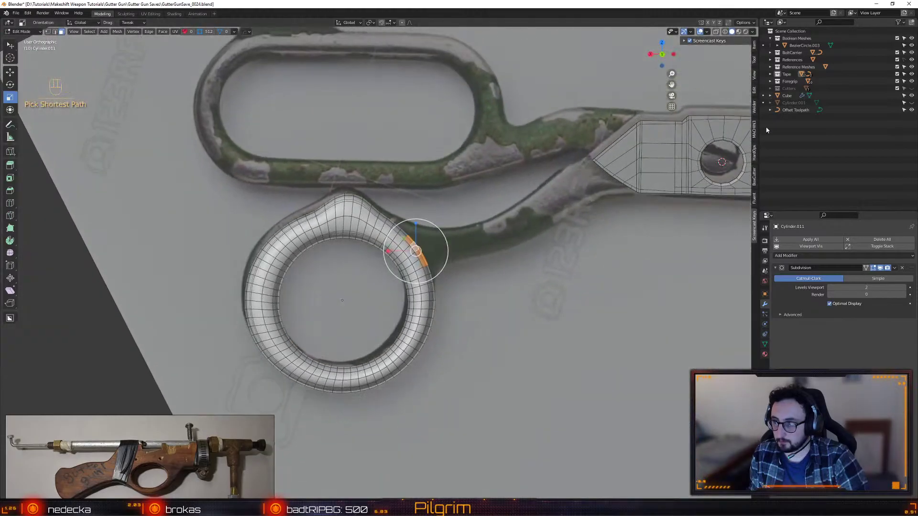
key("x")
left_click(482, 260)
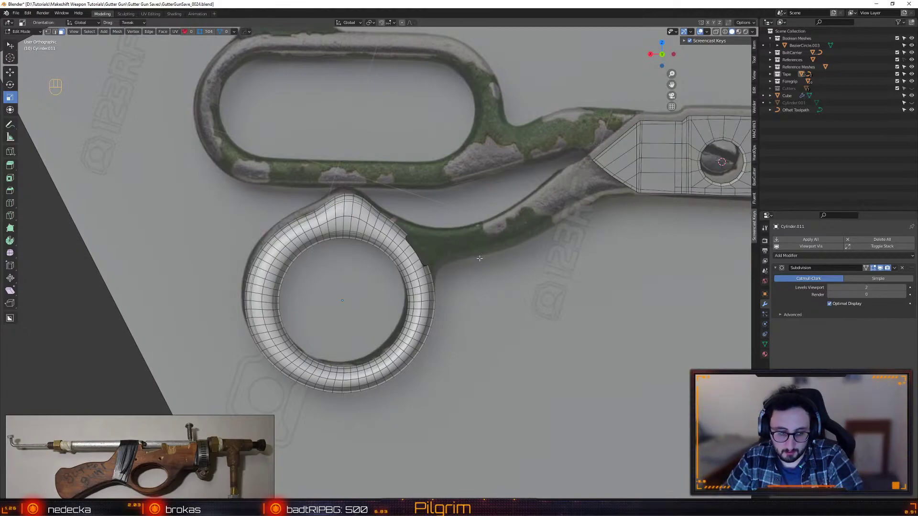
- Delete the additional faces at the upper end of the ring's opening
middle_click_drag(480, 258, 402, 248)
left_click(390, 245)
key("w")
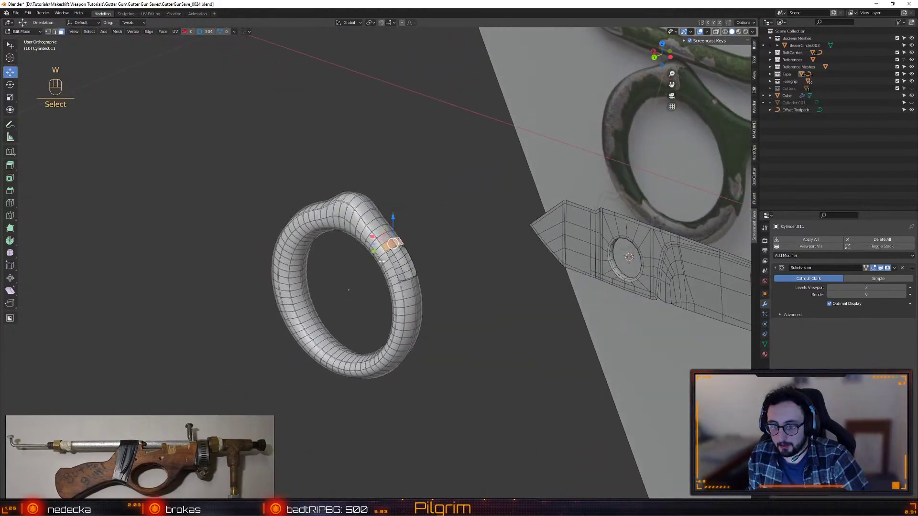
key("Delete")
left_click(383, 262)
left_click_drag(383, 262, 433, 234, "alt")
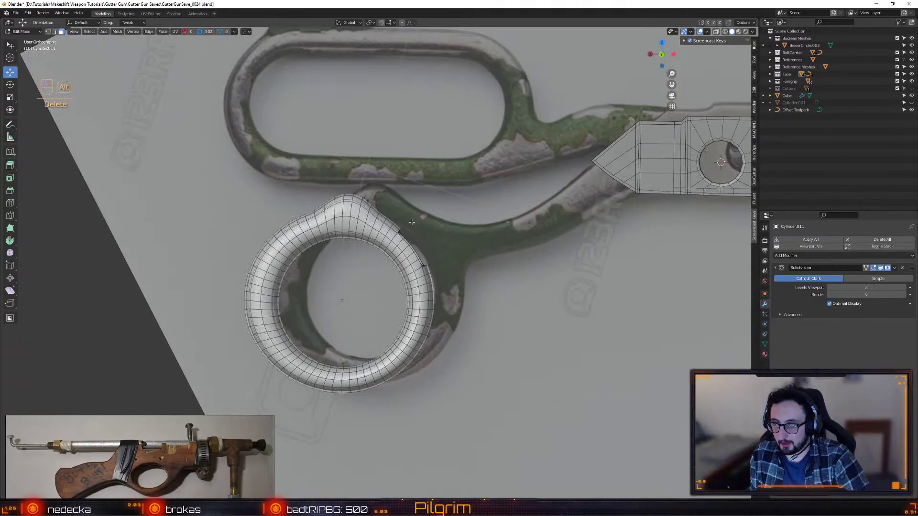
- In orthographic back view with X-ray on, adjust the outer vertices above the ring's opening to follow the reference outline
middle_click_drag(453, 218, 421, 229)
left_click(397, 237, "shift")
left_click(397, 237, "shift")
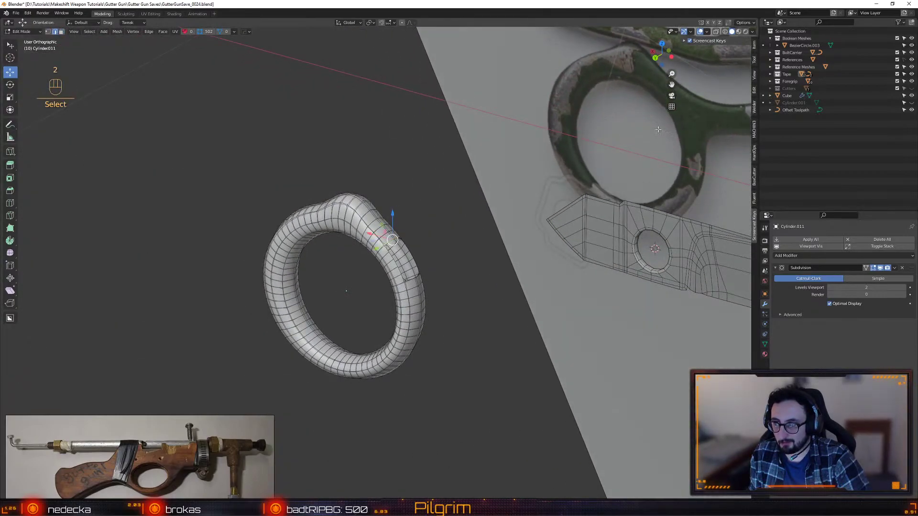
left_click(655, 58)
left_click(672, 106)
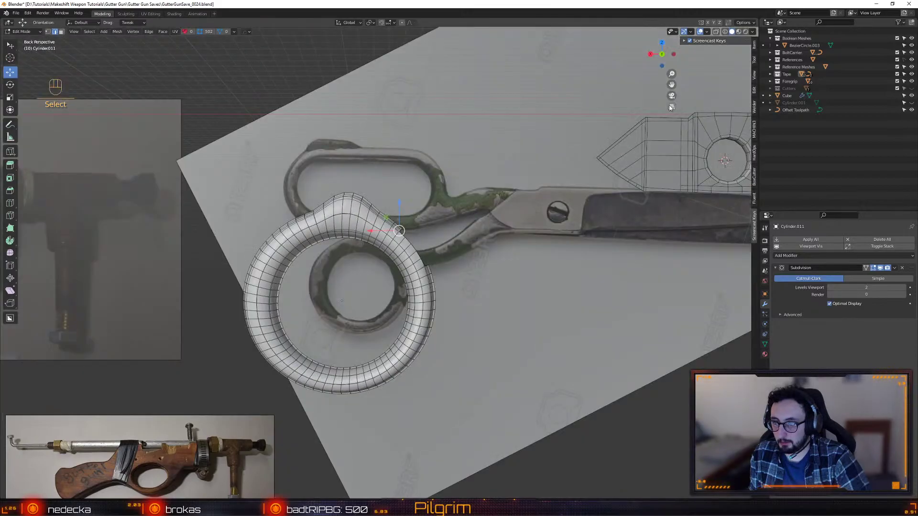
left_click(672, 106)
left_click_drag(420, 239, 411, 244, "alt")
scroll(412, 244, "up", 5)
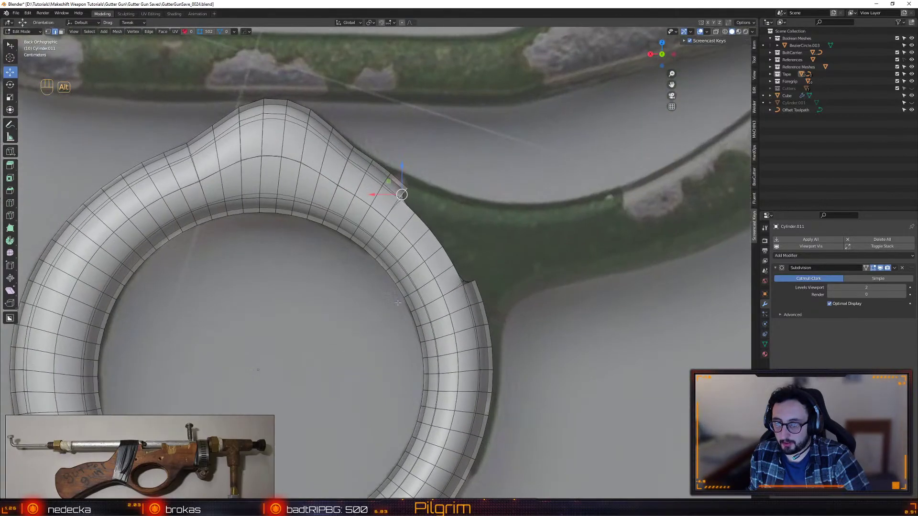
key("1")
left_click_drag(390, 181, 396, 173)
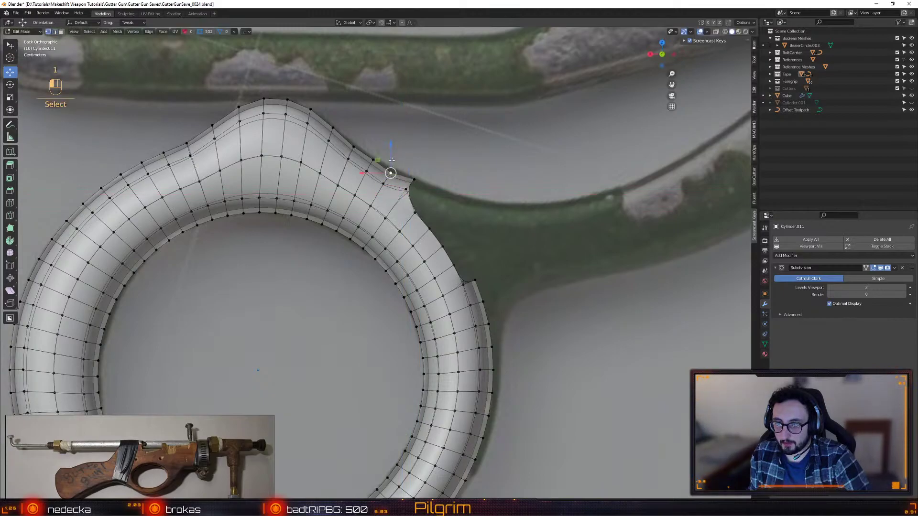
left_click(383, 181, "shift")
key("shift+x")
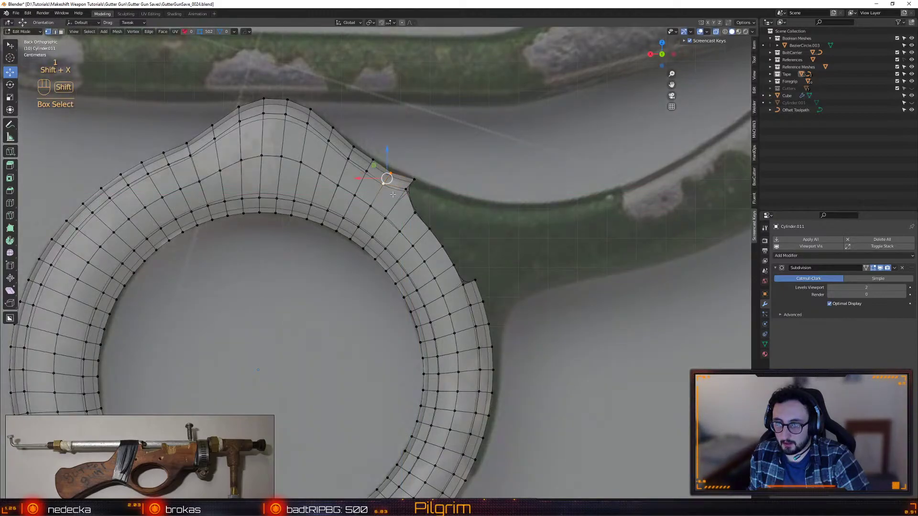
left_click(411, 192)
left_click_drag(418, 210, 385, 156)
left_click(344, 132)
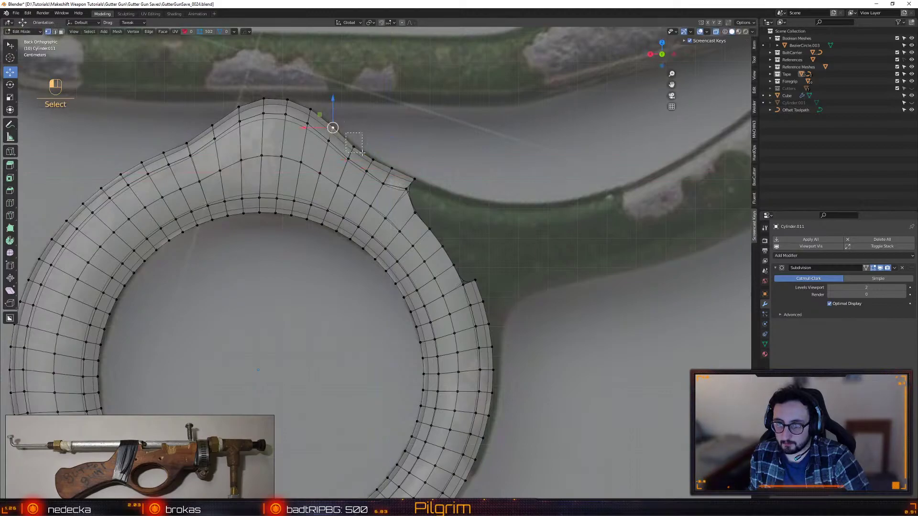
left_click_drag(343, 133, 342, 133)
- Select the leftover faces bordering the ring's opening and delete them to enlarge the arm junction
middle_click_drag(478, 271, 378, 168, "shift")
key("2")
left_click(367, 185)
left_click_drag(420, 168, 363, 188, "alt")
key("3")
left_click(349, 199)
left_click(373, 200, "shift")
key("shift+x")
left_click(375, 214, "shift")
left_click(351, 217, "shift")
key("Delete")
left_click(359, 217)
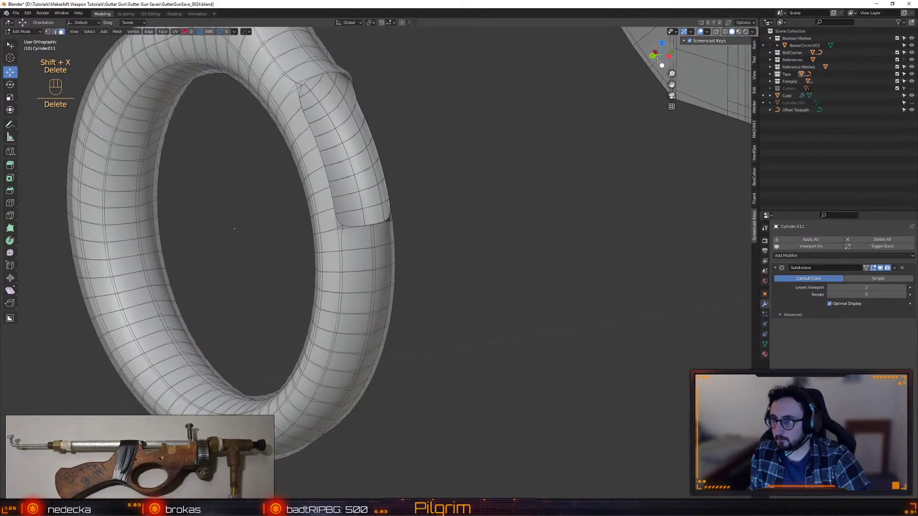
- Move the vertices at the lower end of the opening outward to meet the reference's arm contour in orthographic back view
left_click(653, 55)
left_click(672, 106)
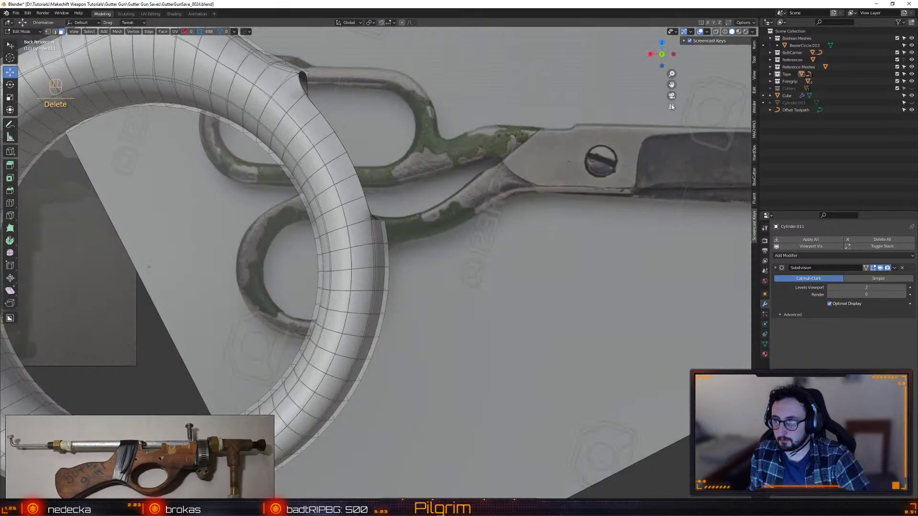
key("KP_5")
scroll(405, 212, "up", 4)
key("1")
left_click_drag(421, 196, 396, 236)
key("shift+x")
key("x")
left_click(417, 238)
- Extrude the opening's lower end edges in two segments, rotating them around the bend into the arm's underside
key("2")
left_click(403, 215)
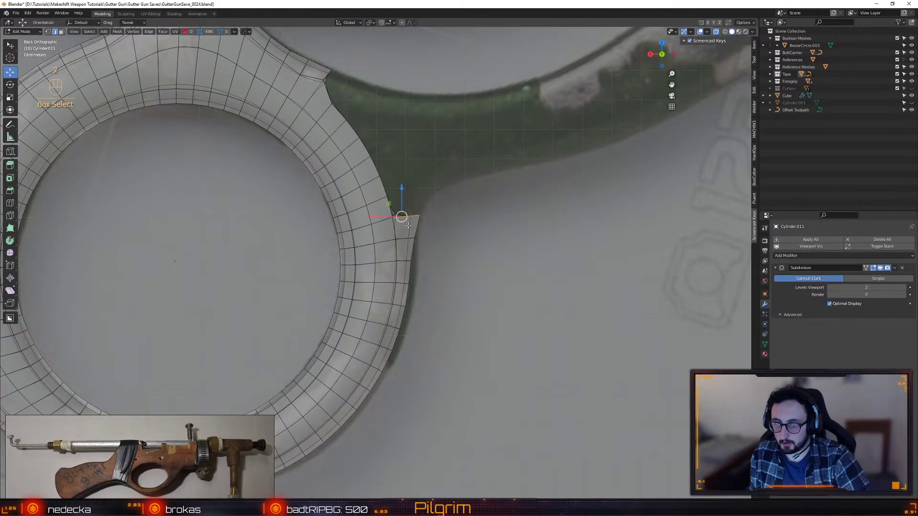
key("ctrl+e")
left_click_drag(420, 192, 424, 160)
key("e")
key("w")
key("ctrl+e")
key("e")
key("w")
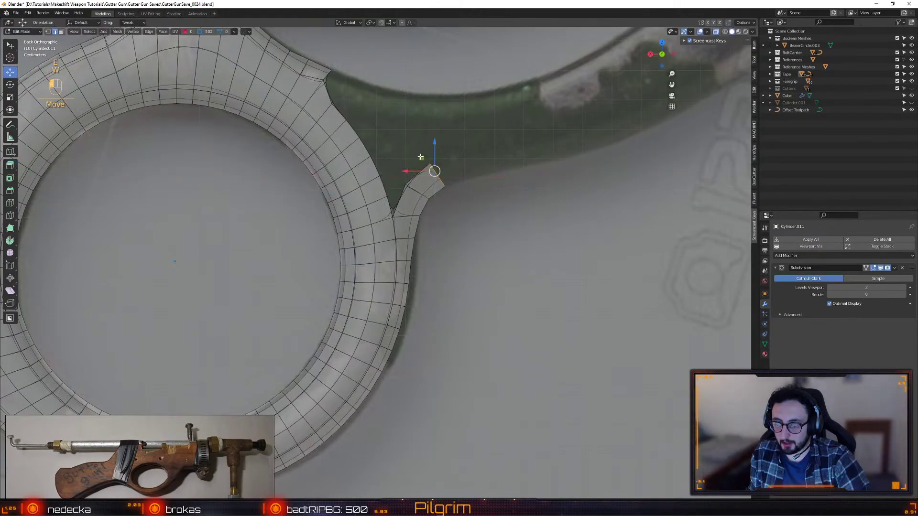
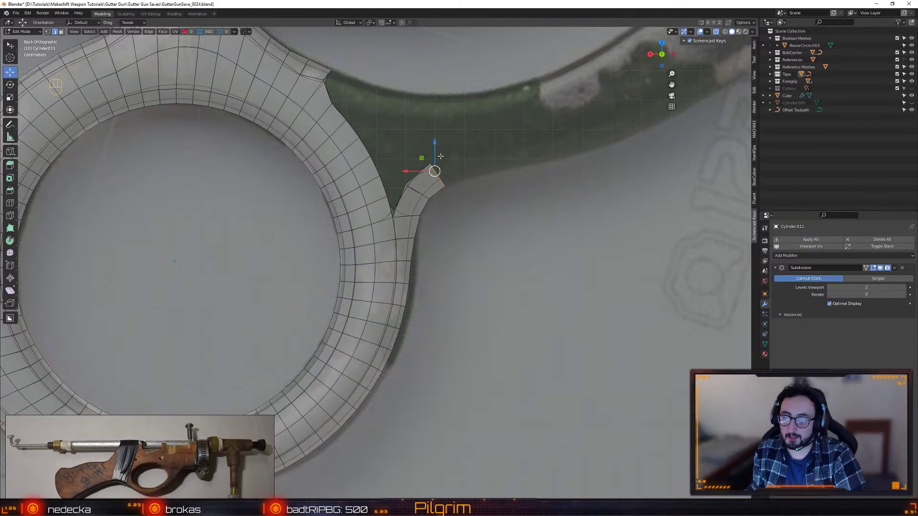
- Rotate the strip's end edge and extrude two more segments along the straight start of the arm's lower contour
key("e")
left_click_drag(452, 155, 455, 158)
key("w")
middle_click_drag(418, 157, 352, 202, "shift")
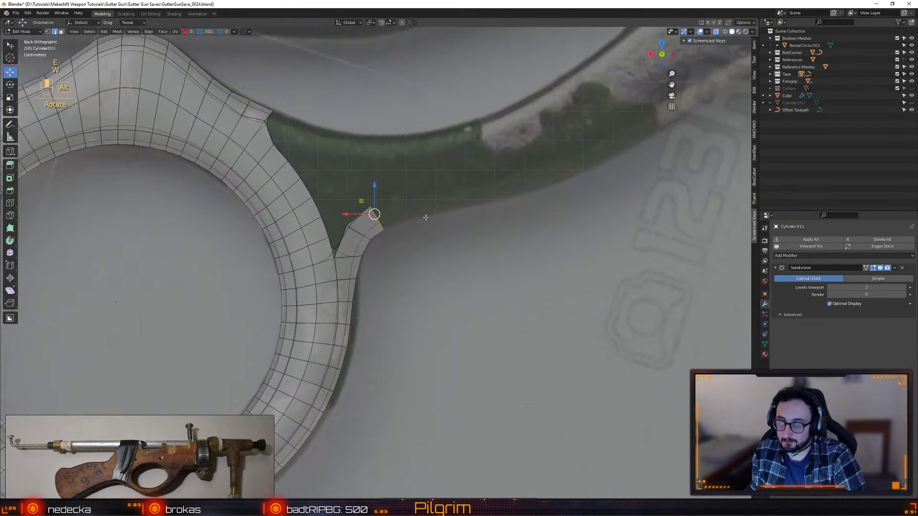
key("ctrl+e")
left_click_drag(386, 193, 423, 196)
key("e")
key("w")
left_click_drag(367, 218, 469, 177)
key("ctrl+e")
key("e")
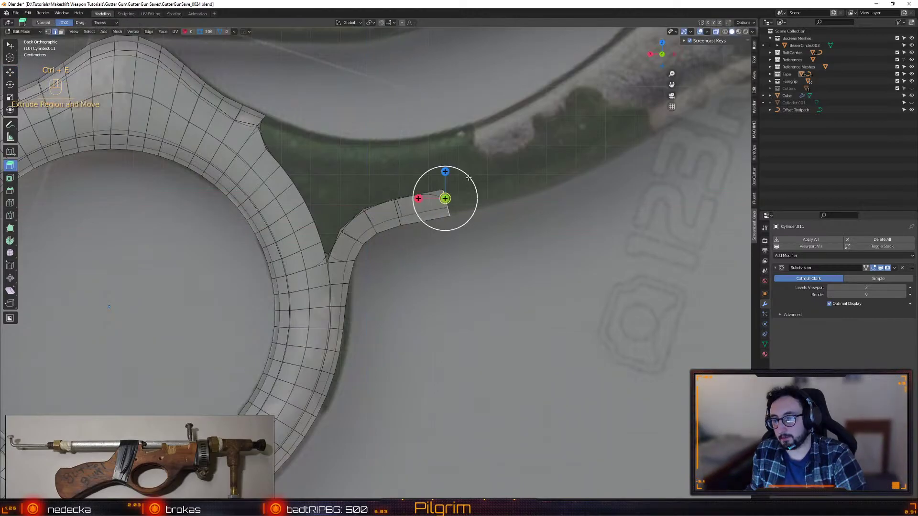
key("w")
- Extrude four further segments up the arm's lower contour towards the blade, rotating each end edge to follow the curve
key("ctrl+e")
left_click_drag(466, 179, 522, 164)
middle_click_drag(522, 164, 393, 272, "shift")
scroll(480, 234, "down", 2)
left_click_drag(392, 272, 482, 226)
key("e")
key("ctrl+e")
key("e")
key("w")
key("ctrl+e")
key("e")
key("w")
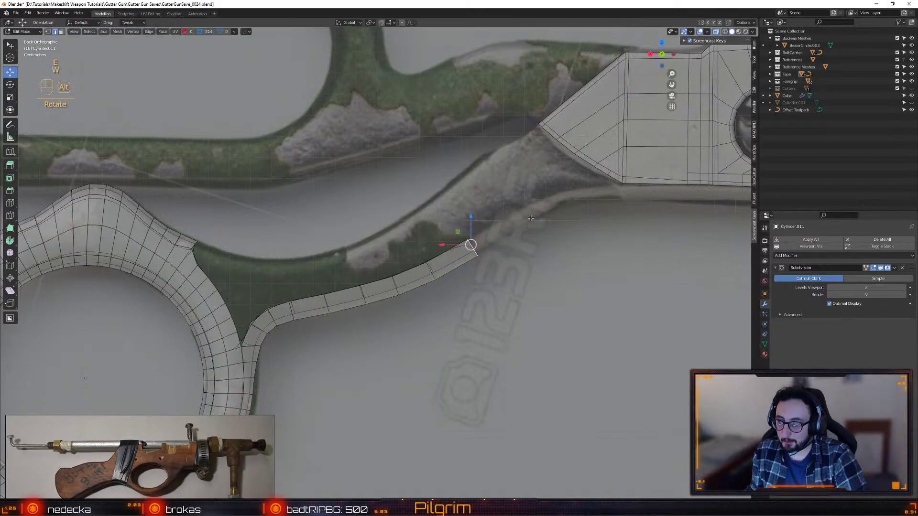
- Extrude two segments into the curve below the blade's pointed end, then rotate and nudge the end edge into place
scroll(483, 226, "up", 2)
middle_click_drag(483, 226, 369, 287, "shift")
key("ctrl+e")
left_click_drag(382, 276, 442, 240)
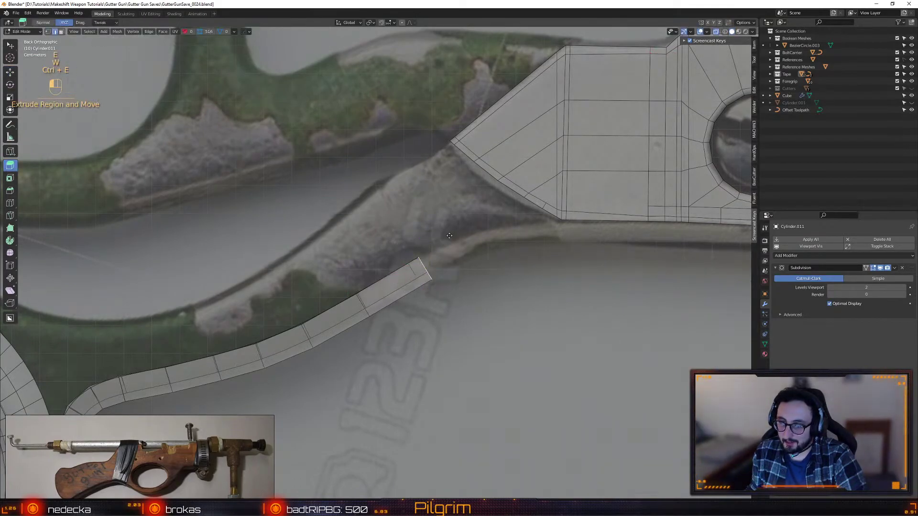
key("e")
left_click_drag(480, 228, 454, 233)
key("w")
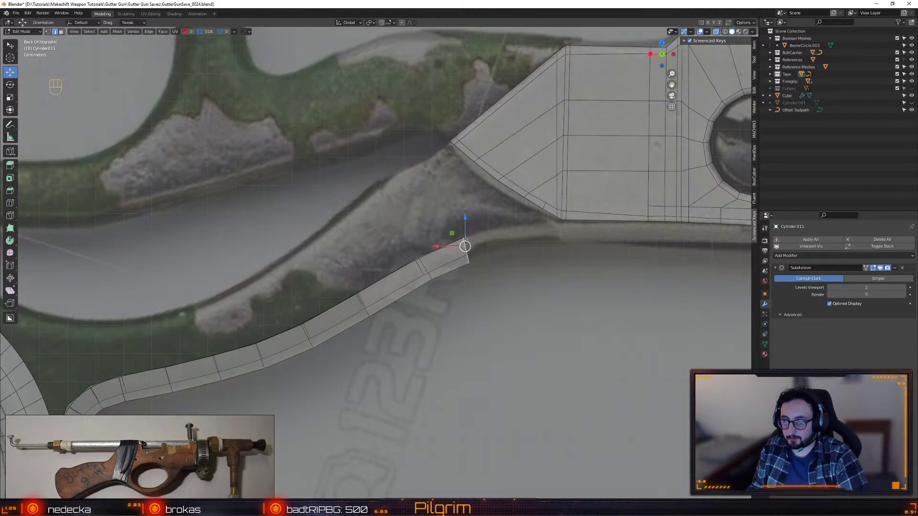
left_click_drag(453, 234, 453, 232)
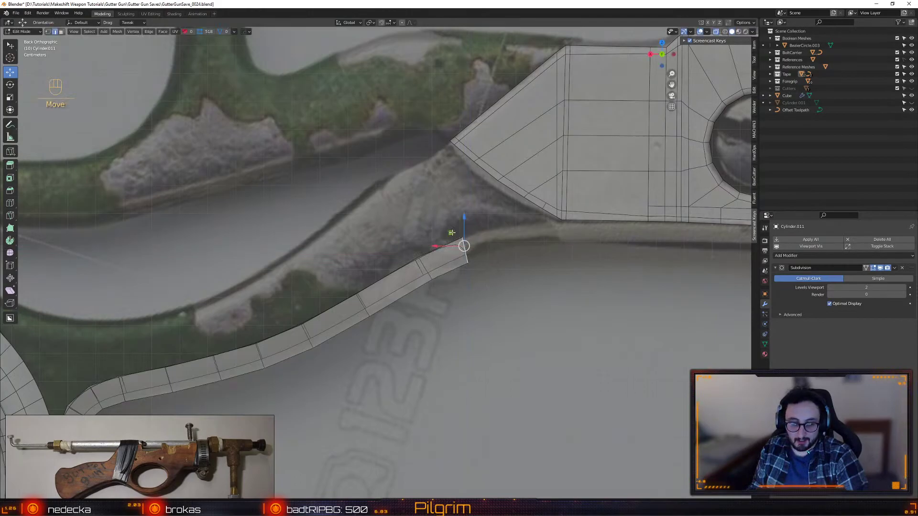
- Extrude one more segment towards the blade's lower corner and rotate its end edge upright
key("ctrl+e")
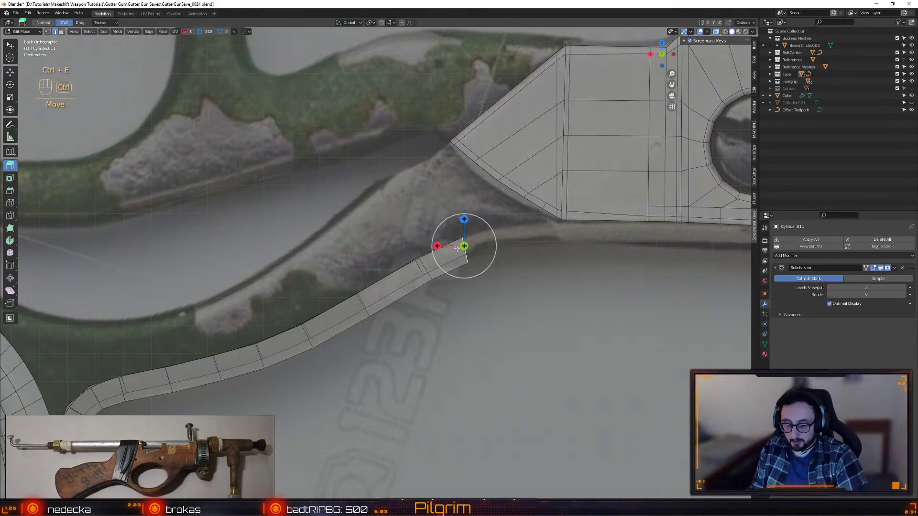
left_click_drag(462, 246, 523, 208)
key("e")
key("w")
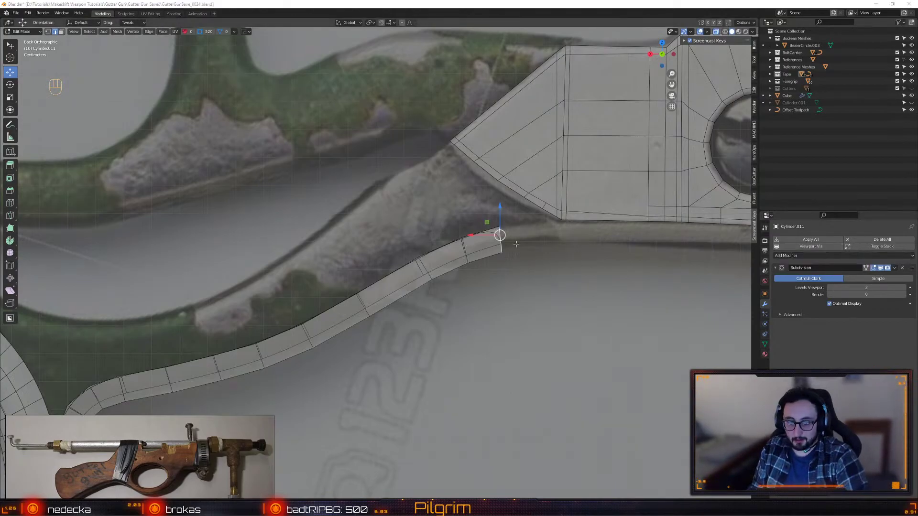
middle_click_drag(547, 260, 520, 254, "alt")
right_click_drag(521, 254, 473, 289, "alt")
middle_click_drag(488, 269, 475, 303, "alt")
right_click_drag(475, 303, 476, 310, "alt")
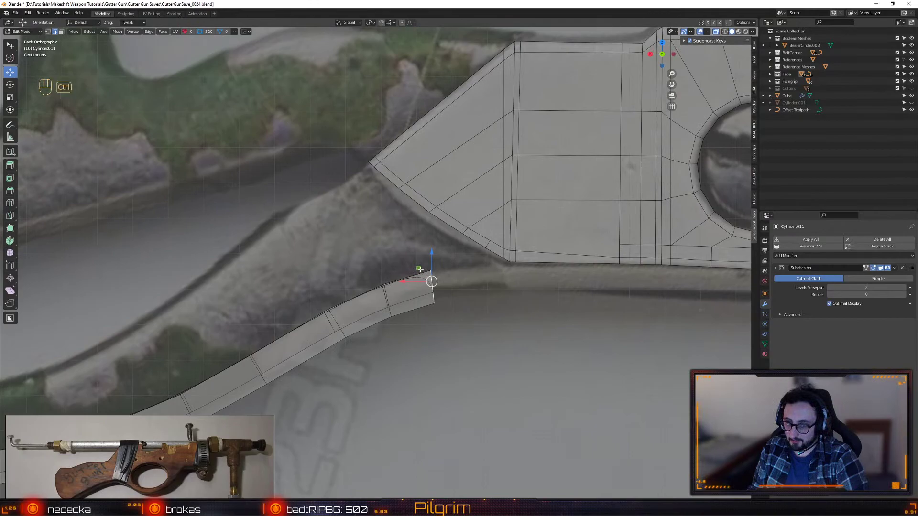
- Extrude one more segment towards the blade's lower corner and nudge its upper vertices onto the reference contour
key("ctrl+e")
left_click_drag(431, 279, 513, 250)
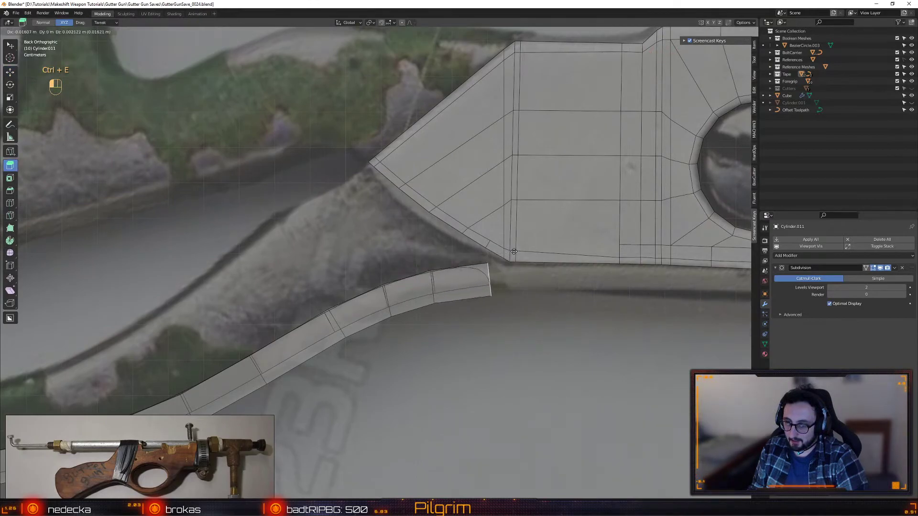
left_click(514, 251)
key("1")
key("w")
key("w")
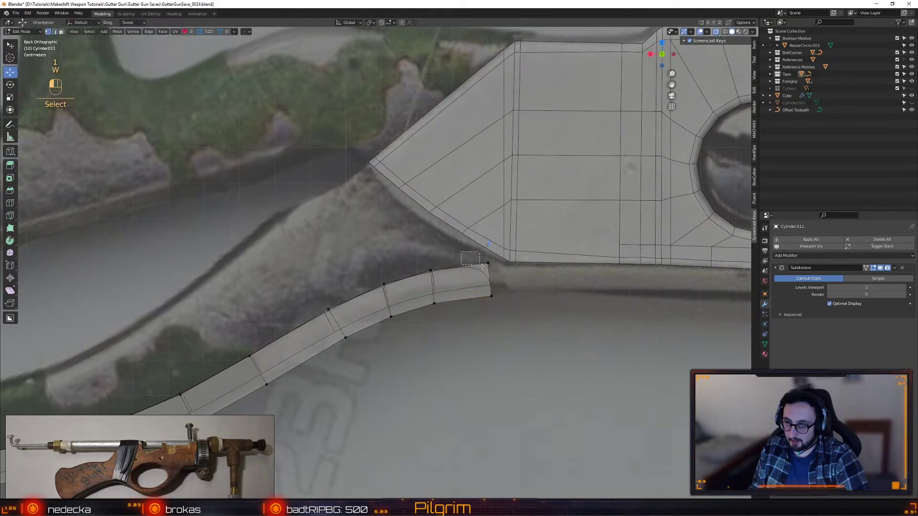
left_click(418, 259)
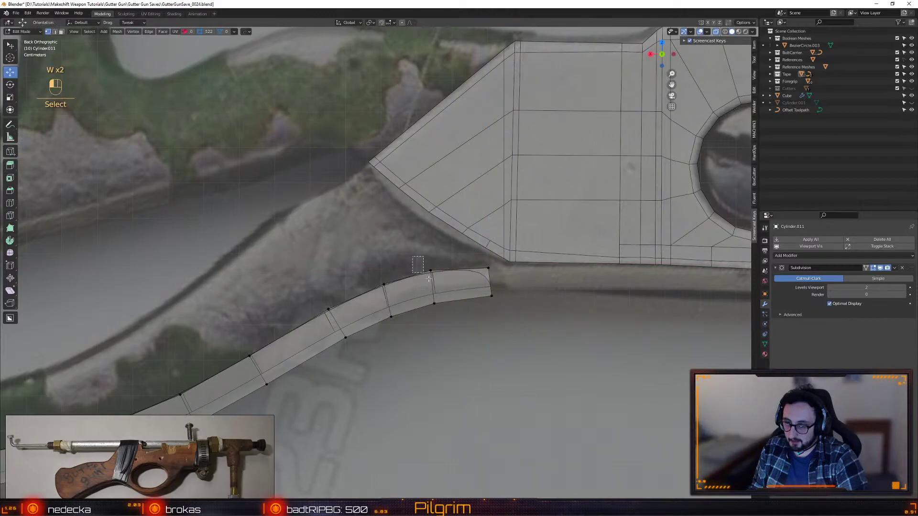
left_click_drag(417, 260, 418, 264)
left_click_drag(518, 322, 473, 281)
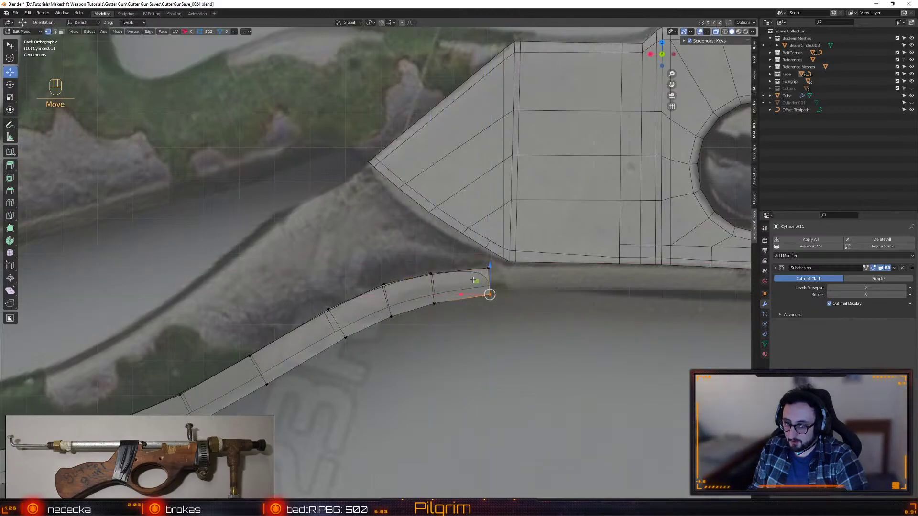
- Extrude a short segment up to the blade's lower corner and adjust its end edge and lower vertex
middle_click_drag(541, 284, 316, 276, "shift")
key("2")
left_click(300, 268)
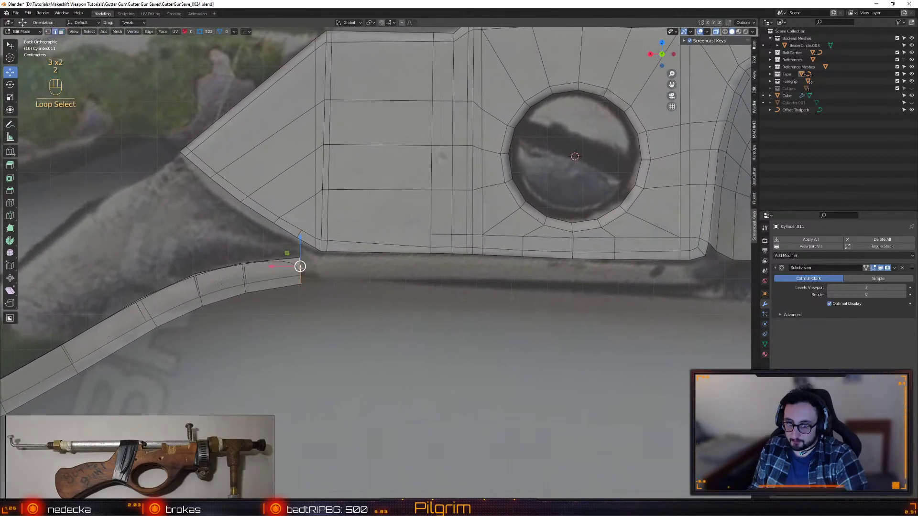
key("ctrl+e")
key("w")
left_click_drag(274, 265, 303, 250)
key("1")
left_click_drag(327, 291, 306, 271)
key("2")
- Shift the whole handle object sideways along the Y axis to line the strip up with the blade's thickness
middle_click_drag(306, 271, 353, 252)
left_click_drag(354, 252, 365, 263, "alt")
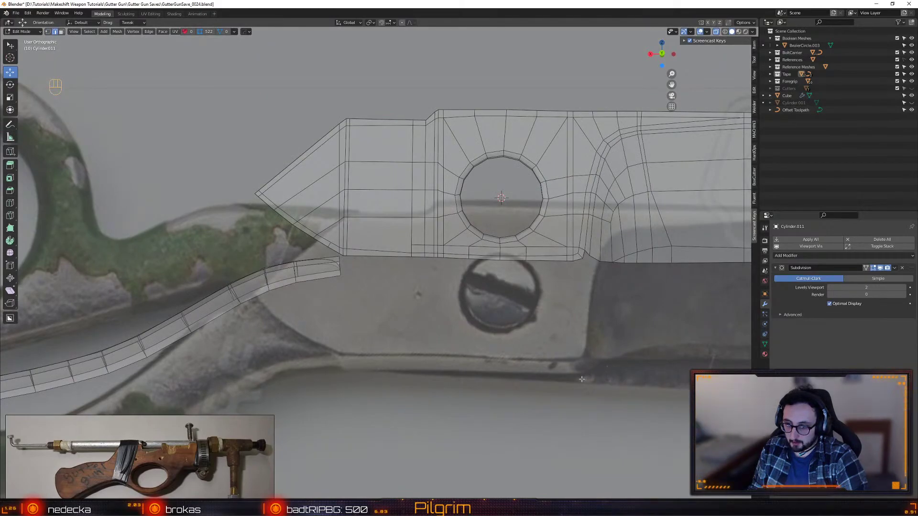
key("2")
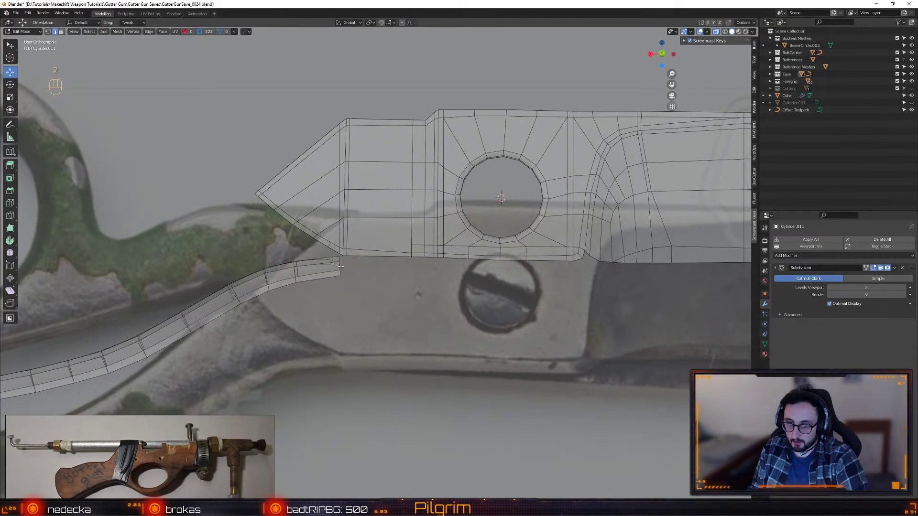
left_click_drag(340, 264, 364, 251, "alt")
key("Tab")
key("w")
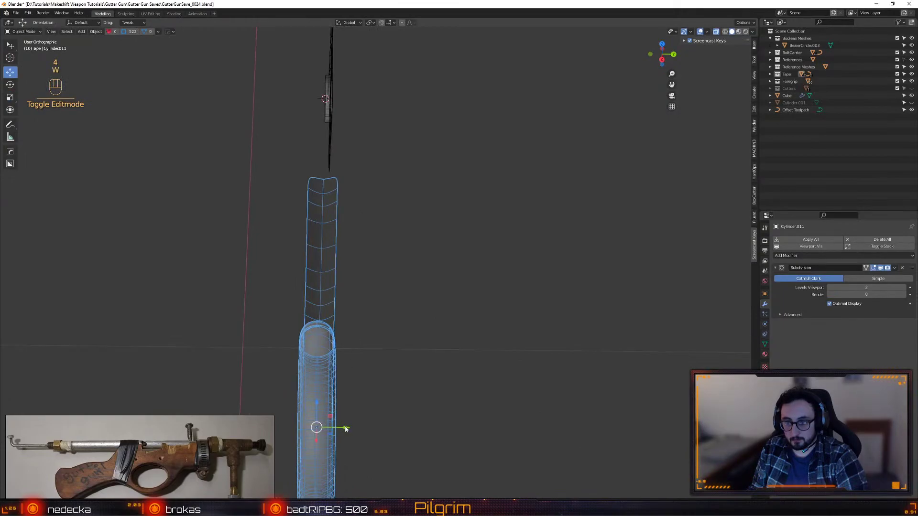
key("1")
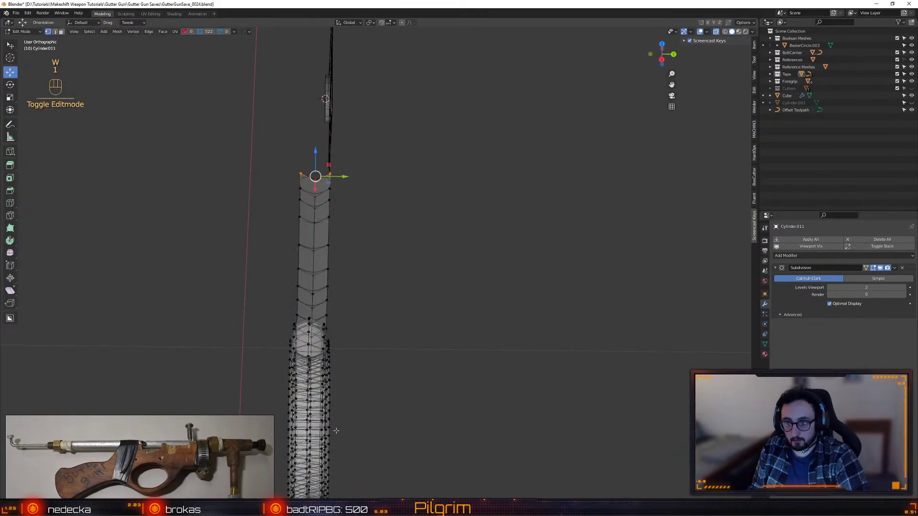
key("Tab")
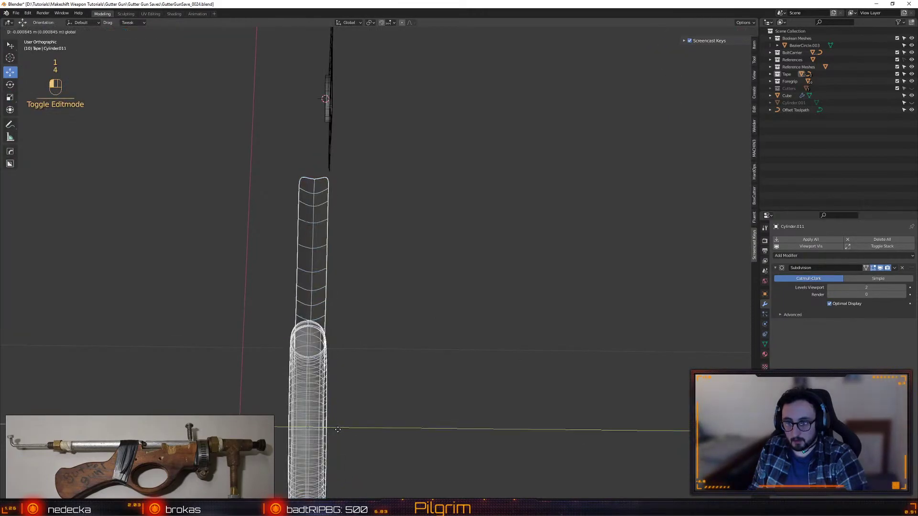
left_click_drag(339, 431, 349, 338, "alt")
- Straighten the strip's end edge along the X axis and move it in line with the blade's lower corner
key("Tab")
scroll(349, 338, "up", 5)
key("2")
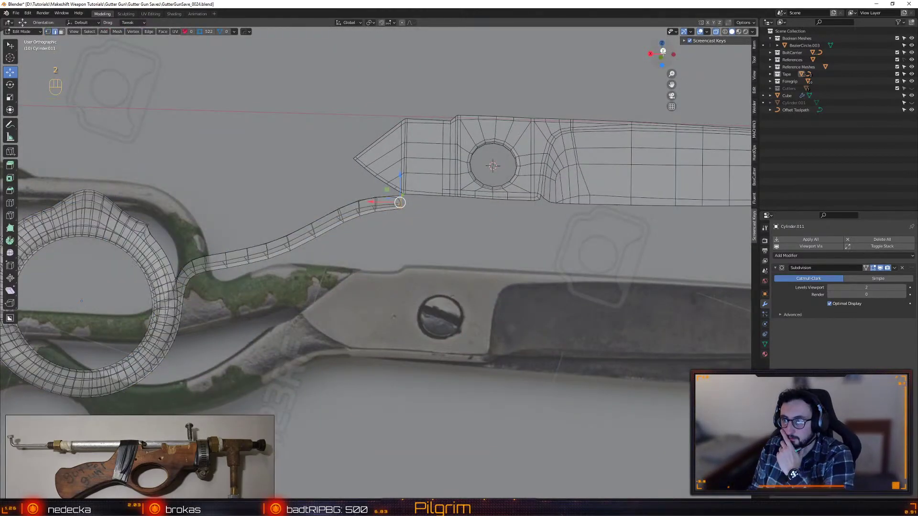
middle_click_drag(476, 199, 672, 95, "alt")
key("KP_5")
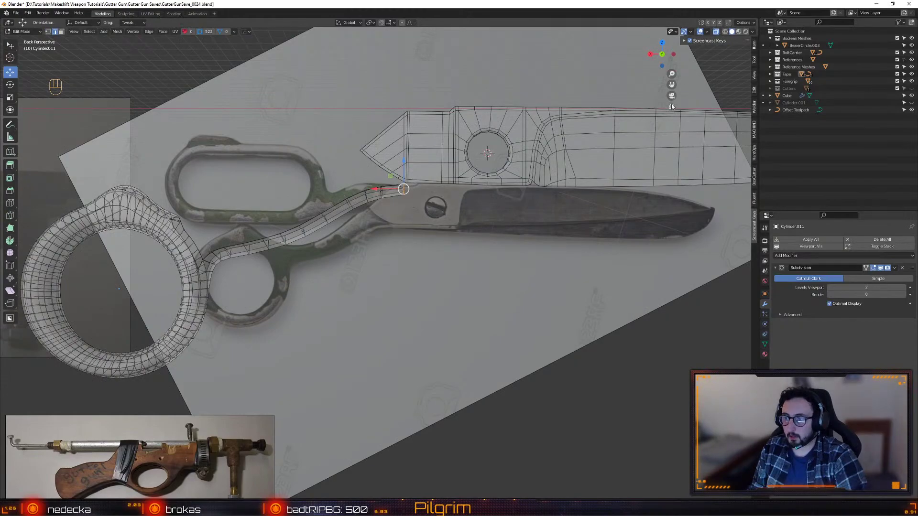
left_click(672, 106)
scroll(319, 237, "up", 6)
key("ctrl+e")
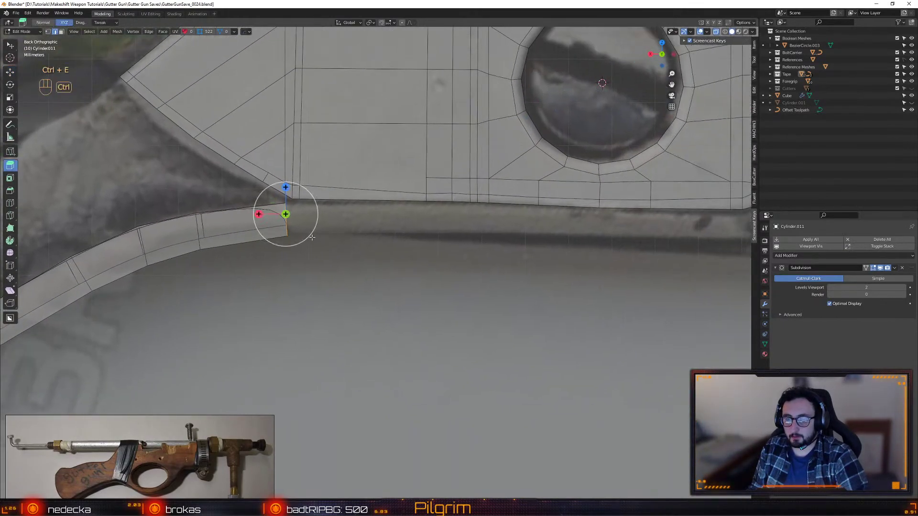
key("w")
key("alt+x")
left_click(290, 195)
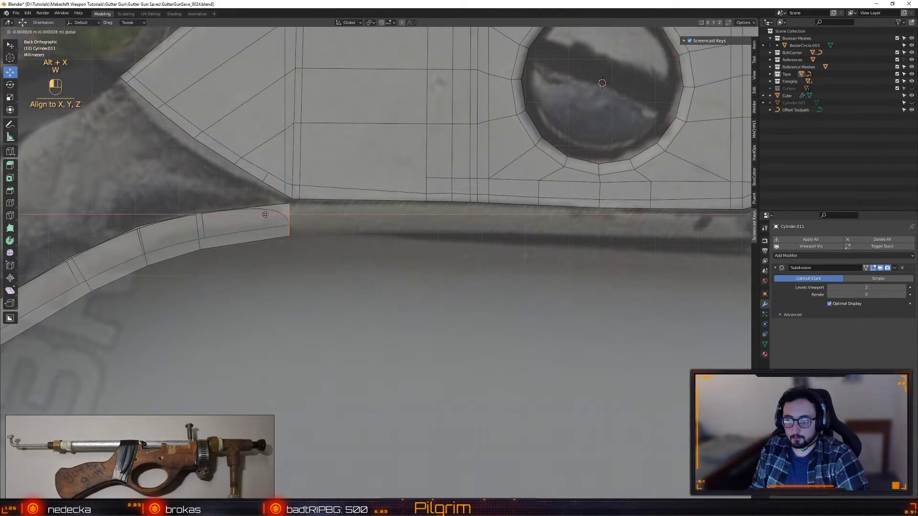
- Extrude the end edge straight along the blade's underside to the blade's next vertical edge line
middle_click_drag(259, 216, 180, 235, "shift")
key("ctrl+e")
left_click_drag(168, 234, 309, 237)
key("w")
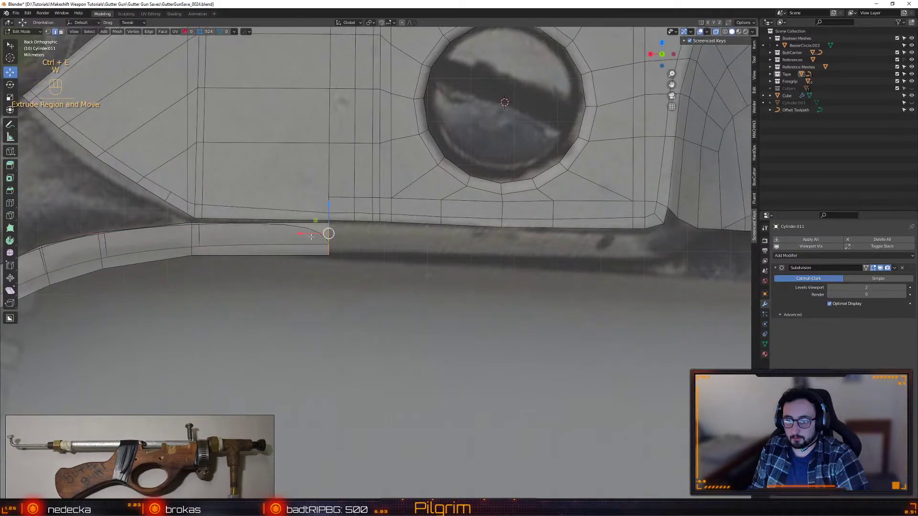
- Add a supporting loop cut on each side of the bend below the blade's lower corner
right_click_drag(197, 224, 439, 357, "alt")
middle_click_drag(231, 232, 362, 231, "alt")
key("shift+f")
left_click_drag(370, 230, 207, 240)
key("w")
key("shift+f")
left_click_drag(277, 237, 307, 223)
key("w")
- Raise the strip's straight section against the blade's lower edge and adjust its end to follow the blade's slope
key("1")
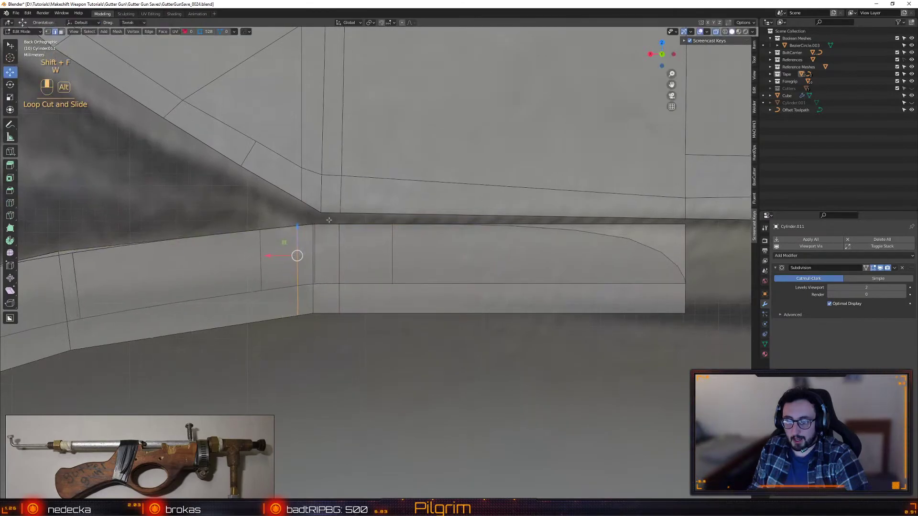
middle_click_drag(297, 254, 322, 293, "shift")
left_click_drag(293, 256, 376, 364)
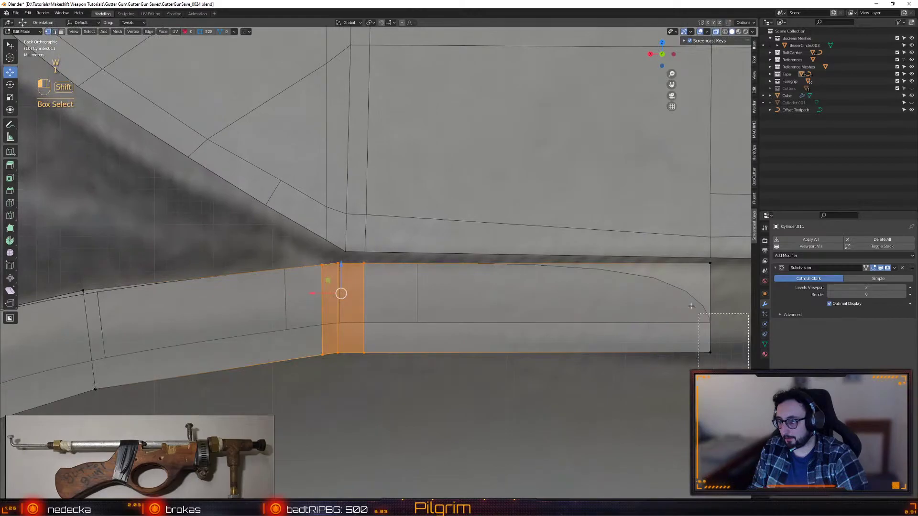
left_click_drag(738, 369, 440, 256, "shift")
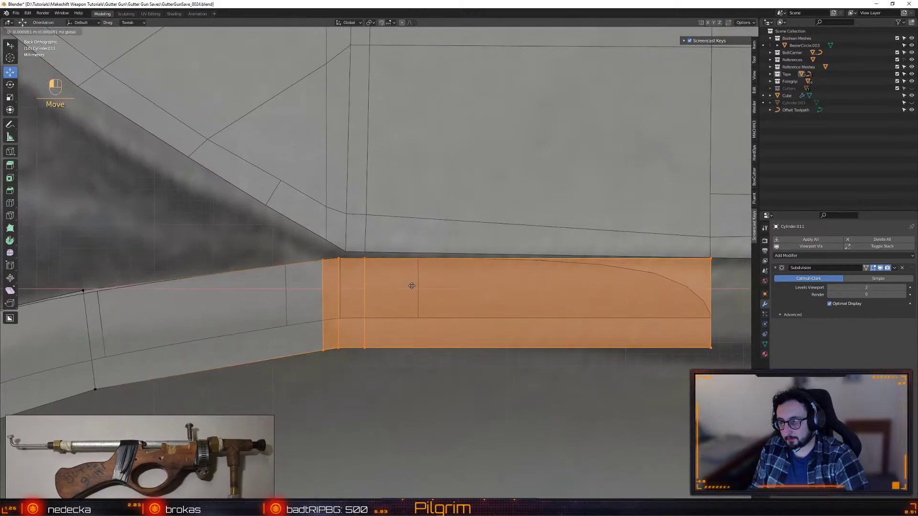
left_click_drag(386, 378, 452, 250)
left_click_drag(526, 263, 374, 223, "alt")
left_click(440, 251)
key("Tab")
key("Tab")
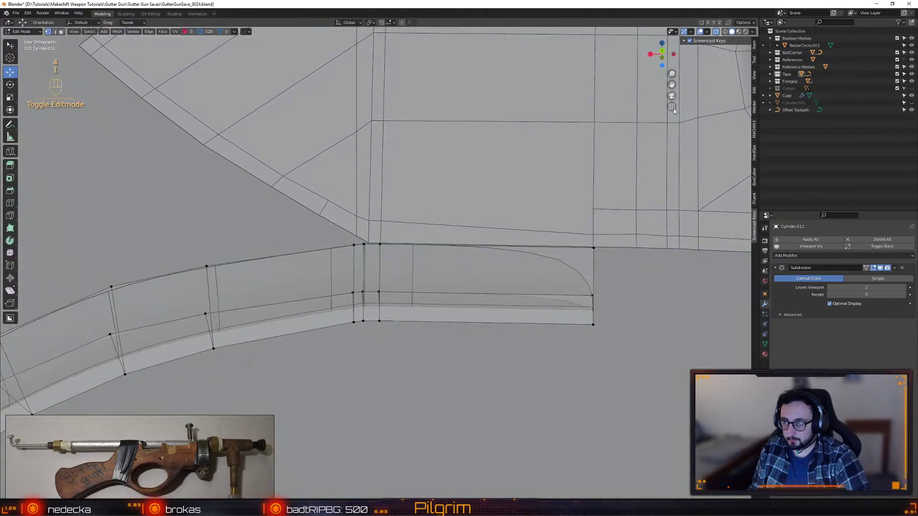
- Extrude the strip's end edge by one short segment along the blade's underside in the orthographic back view
left_click(661, 50)
left_click(671, 108)
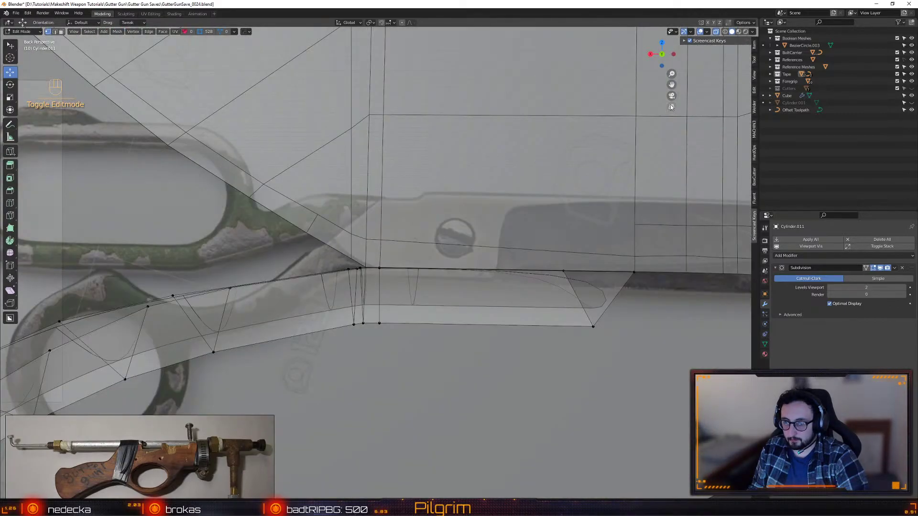
left_click(671, 107)
middle_click_drag(633, 277, 363, 275, "shift")
left_click(363, 278, "alt")
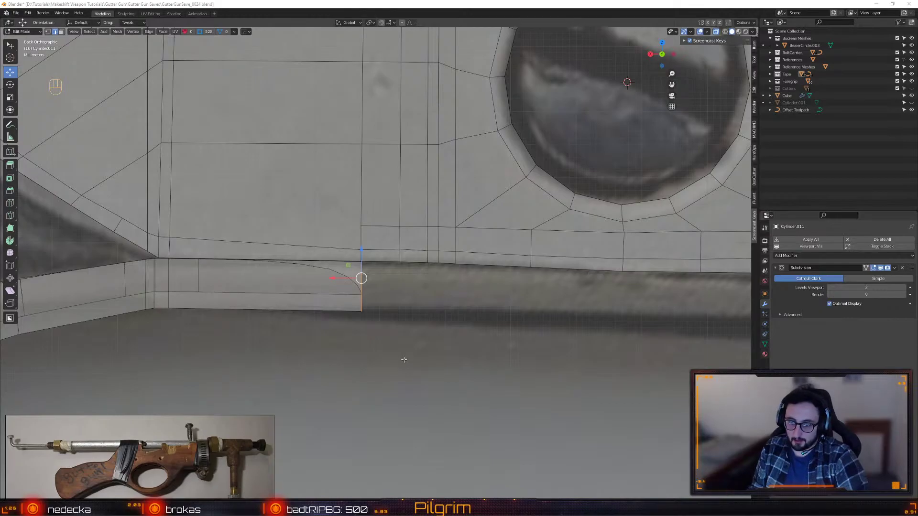
middle_click_drag(386, 288, 382, 306, "alt")
key("ctrl+e")
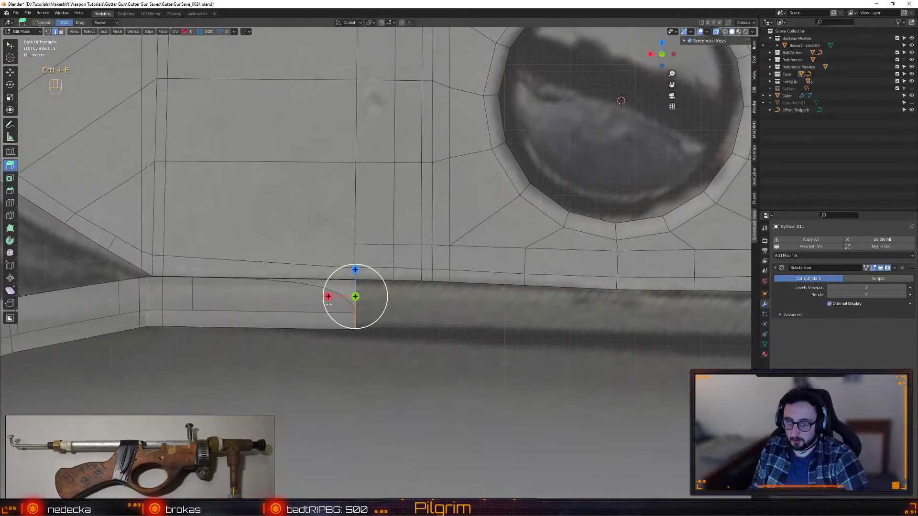
left_click_drag(329, 297, 374, 302)
key("w")
- Extrude a long segment beneath the screw hole and adjust its end vertices to follow the blade's lower edge
middle_click_drag(410, 310, 159, 326, "alt")
right_click_drag(159, 326, 273, 299, "alt")
middle_click_drag(273, 299, 295, 303, "alt")
key("ctrl+e")
left_click_drag(193, 304, 537, 307)
key("w")
key("1")
left_click(538, 337)
- Extrude a short segment towards the notch beyond the screw hole, then rotate its end edge and nudge it into place
middle_click_drag(455, 322, 296, 350, "shift")
scroll(379, 362, "up", 2)
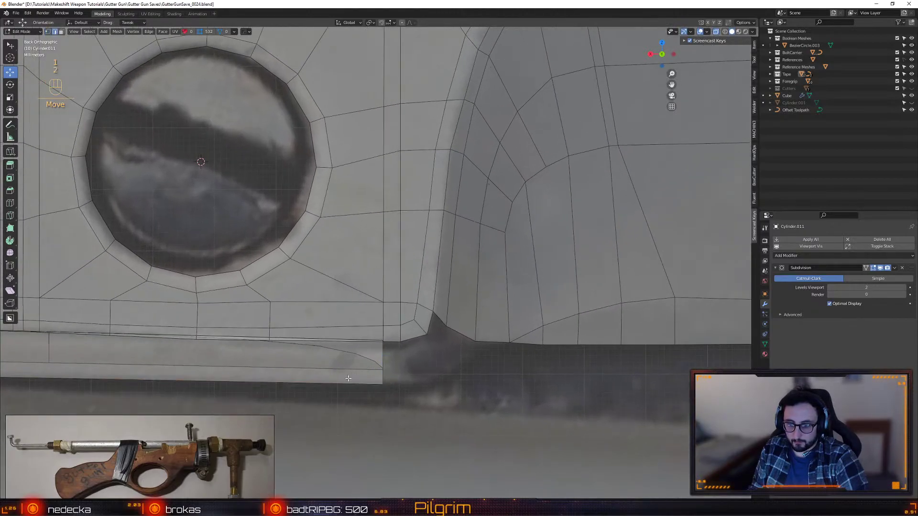
key("2")
left_click(378, 362, "alt")
key("ctrl+e")
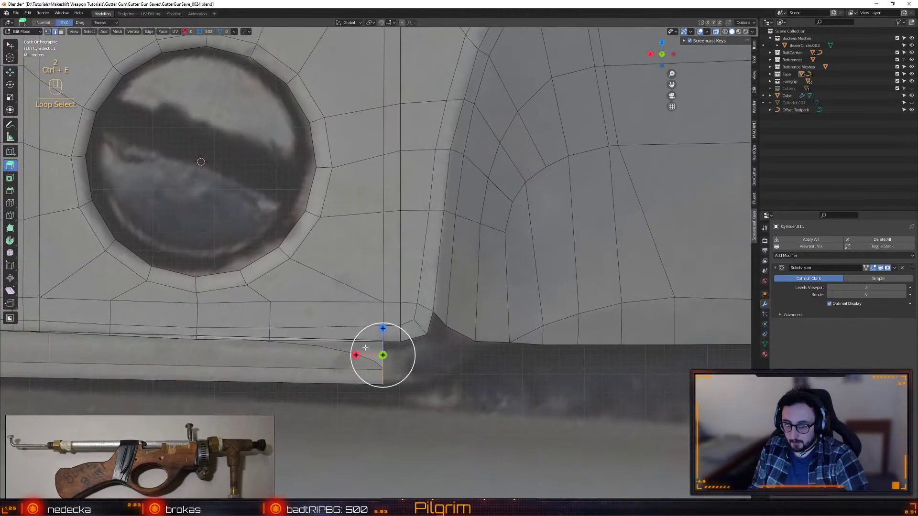
mouse_move(409, 337)
left_mouse_down()
mouse_move(451, 340)
mouse_move(423, 340)
mouse_move(420, 331)
mouse_move(409, 344)
left_mouse_up()
key("e")
key("w")
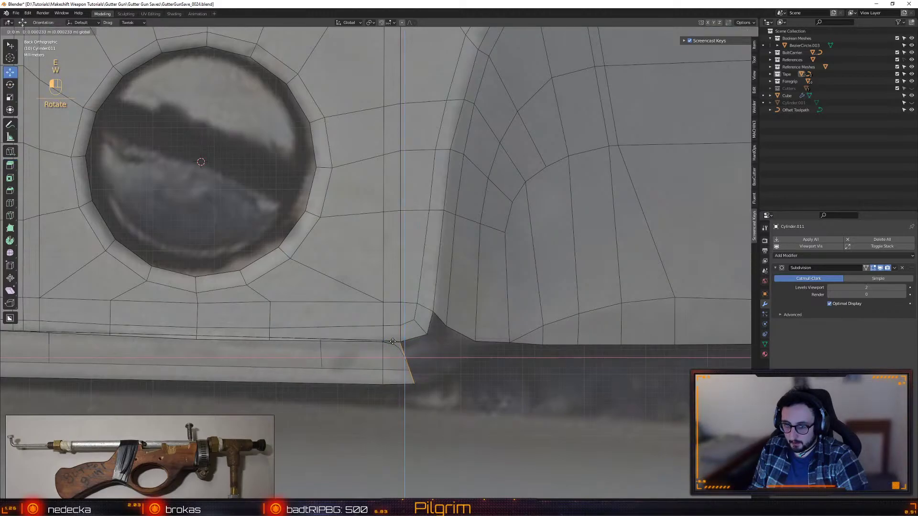
left_click(393, 341)
- Extrude another short segment up into the notch, tilting and nudging its end edge to follow the blade's rounded corner
middle_click_drag(393, 342, 324, 357, "shift")
key("ctrl+e")
key("e")
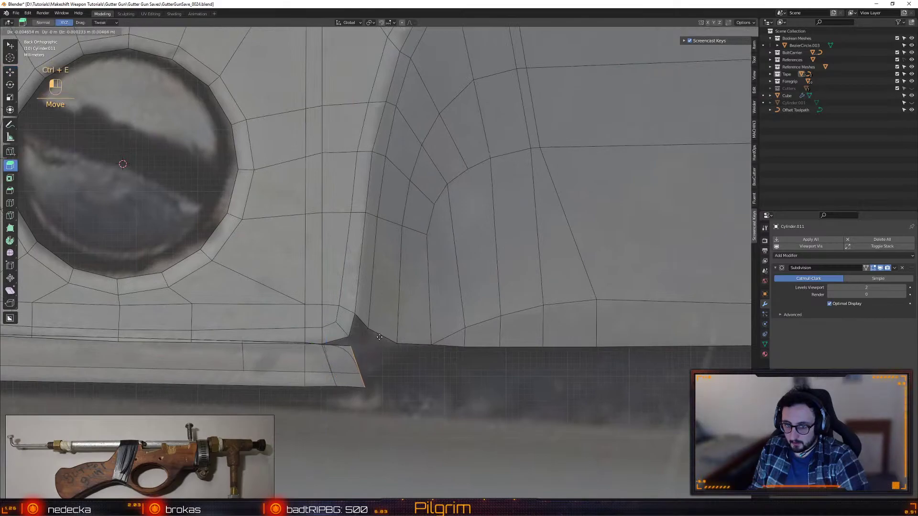
left_click(380, 331)
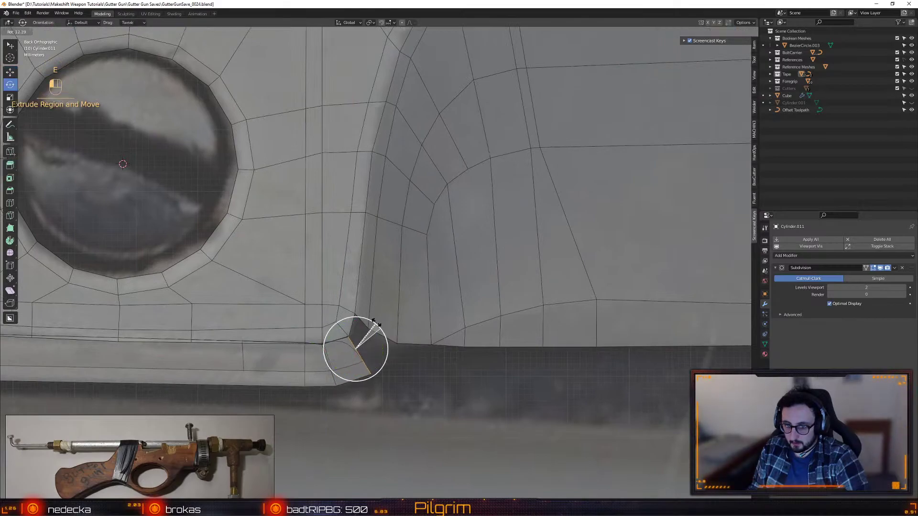
key("w")
left_click_drag(352, 338, 350, 336)
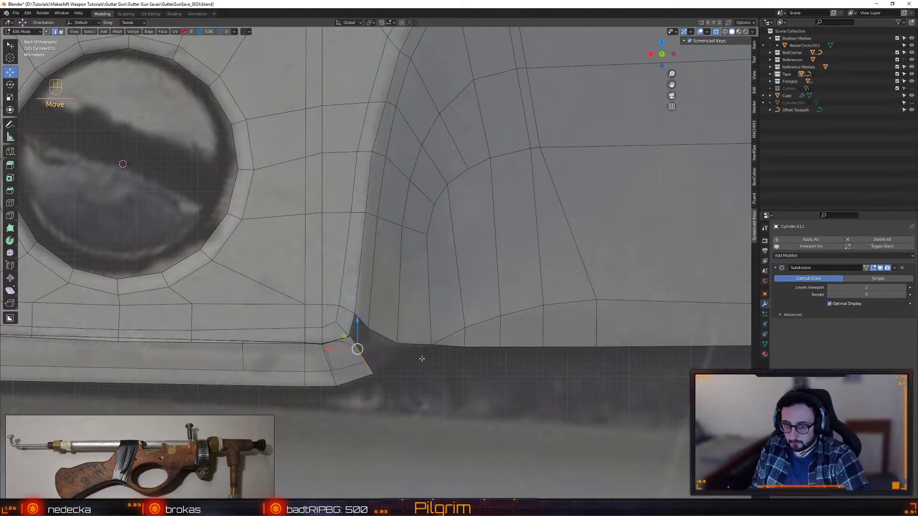
- Add a loop cut across the strip's long section directly beneath the centre of the screw hole
key("4")
middle_click_drag(119, 374, 490, 351, "alt")
key("2")
middle_click_drag(440, 330, 372, 321, "shift")
key("shift+f")
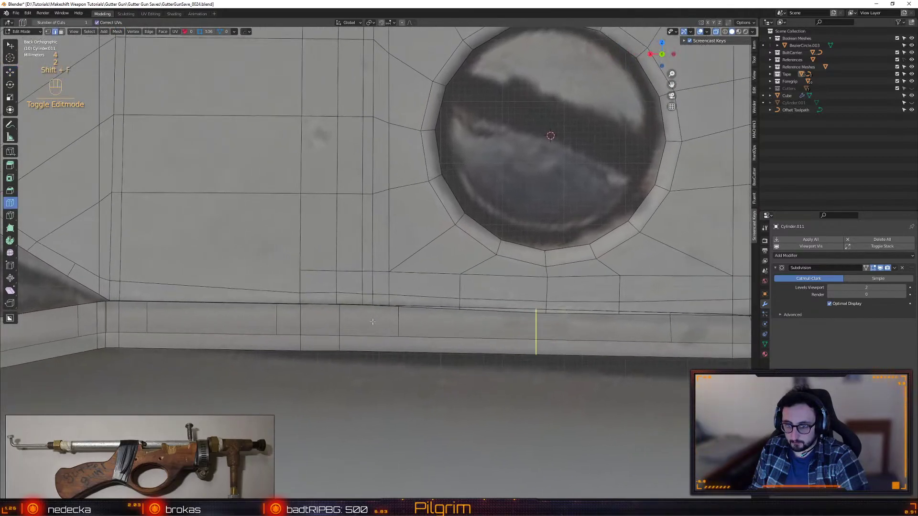
left_click_drag(374, 321, 504, 331)
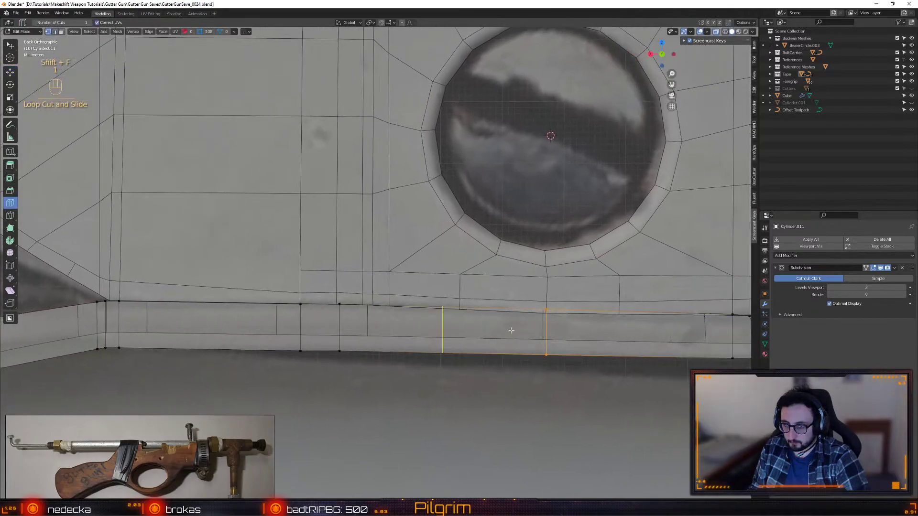
key("w")
- Switch to editing the blade mesh and adjust the vertices along its lower edge beneath the screw hole
key("4")
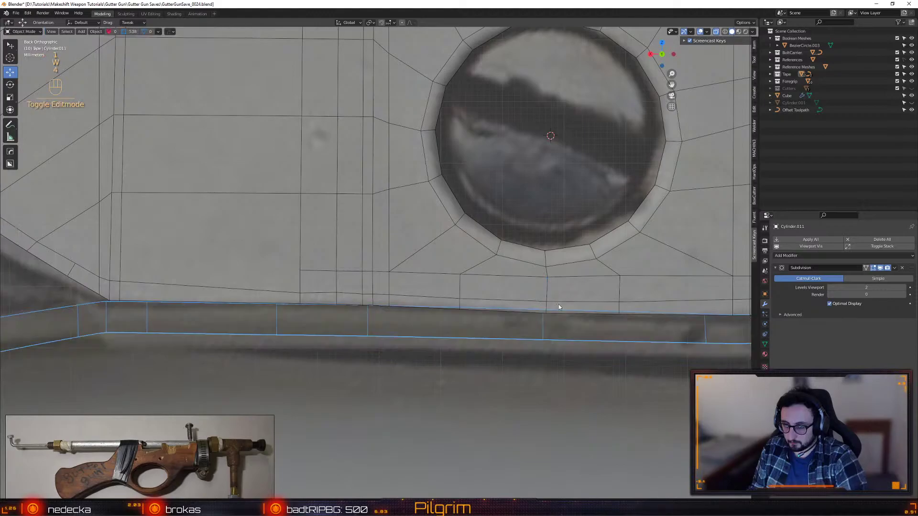
key("1")
key("4")
key("1")
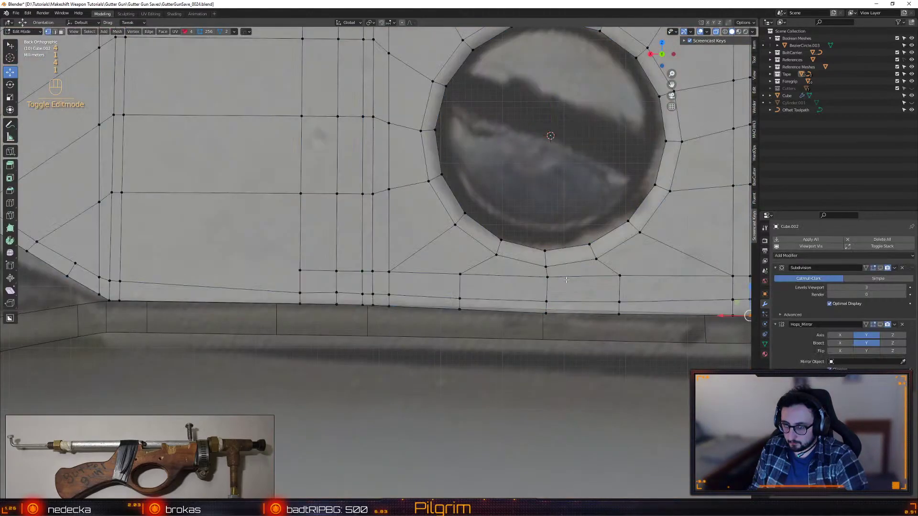
key("w")
left_click_drag(548, 313, 532, 294)
key("w")
left_click(543, 293)
left_click(619, 301)
left_click_drag(619, 302, 619, 290)
left_click_drag(466, 319, 460, 291)
key("4")
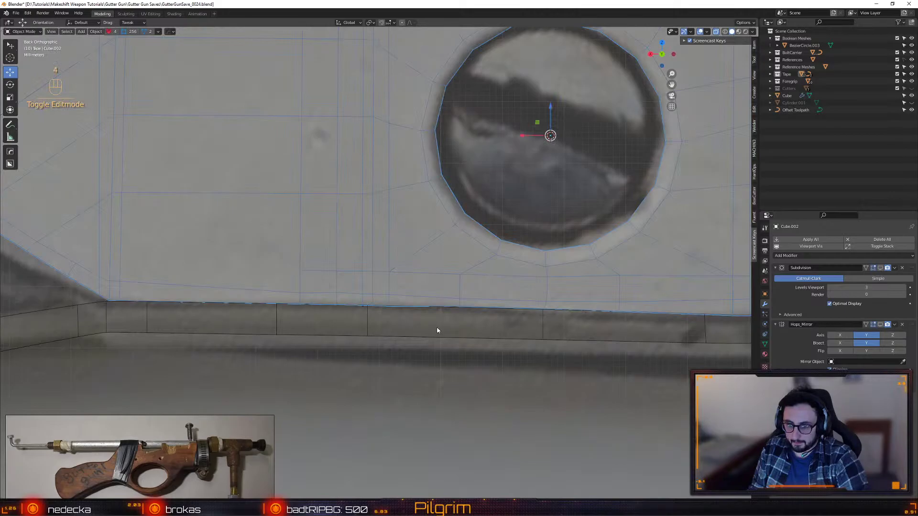
- Add further loop cuts to the strip beneath the blade, lining them up with the blade's vertical edge lines
left_click(449, 338)
key("2")
key("shift+f")
left_click_drag(412, 328, 366, 313)
key("w")
key("shift+f")
key("shift+f")
key("w")
left_click(337, 328, "alt")
middle_click_drag(548, 314, 395, 318, "shift")
key("shift+f")
left_click_drag(395, 329, 367, 333)
left_click(371, 331)
key("w")
- Leave mesh editing and inspect how the strip follows the blade's underside and the arm's lower contour
middle_click_drag(420, 334, 431, 355, "shift")
scroll(287, 358, "up", 1)
right_click_drag(430, 355, 234, 340, "alt")
key("4")
middle_click_drag(234, 339, 515, 344, "alt")
right_click_drag(515, 344, 248, 308, "alt")
middle_click_drag(248, 311, 420, 249, "shift")
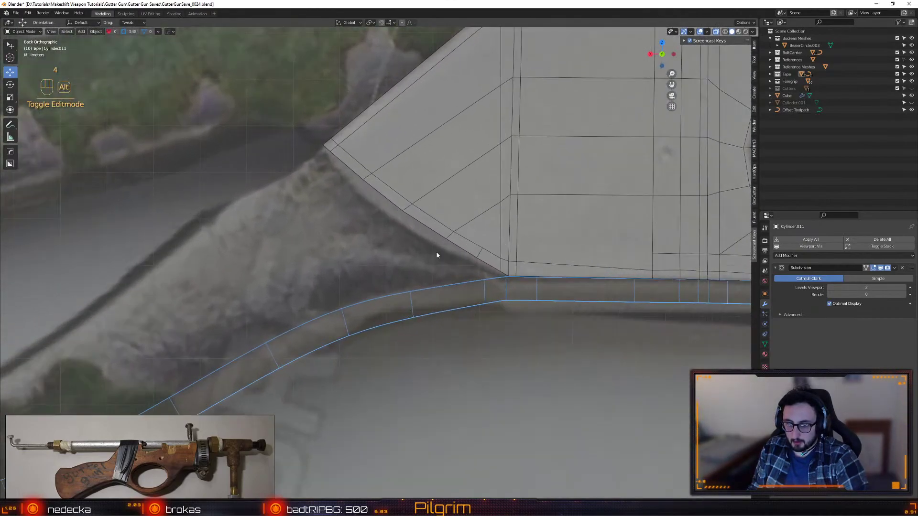
scroll(420, 249, "down", 4)
left_click(476, 213)
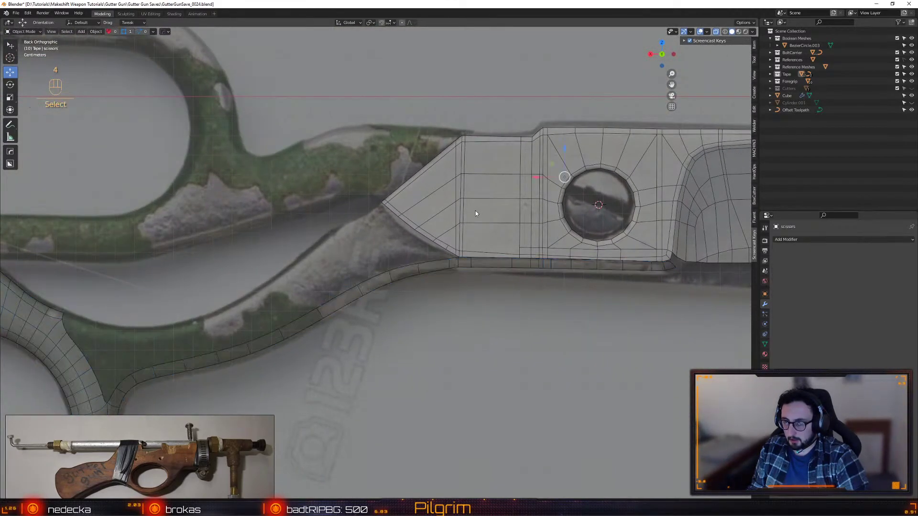
- Examine the blade and the strip beneath it from the end, checking their thicknesses, and select the finger-hole mesh
left_click(584, 143, "alt")
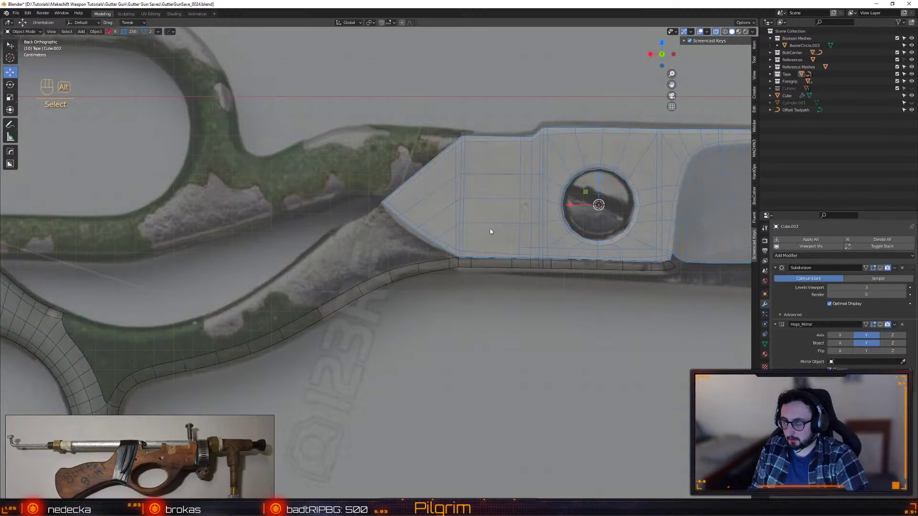
middle_click_drag(324, 315, 513, 269, "alt")
right_click_drag(513, 269, 399, 254, "alt")
left_click_drag(400, 253, 490, 238, "alt")
key("3")
key("4")
left_click(404, 334)
left_click_drag(404, 331, 446, 311, "alt")
left_click(379, 304)
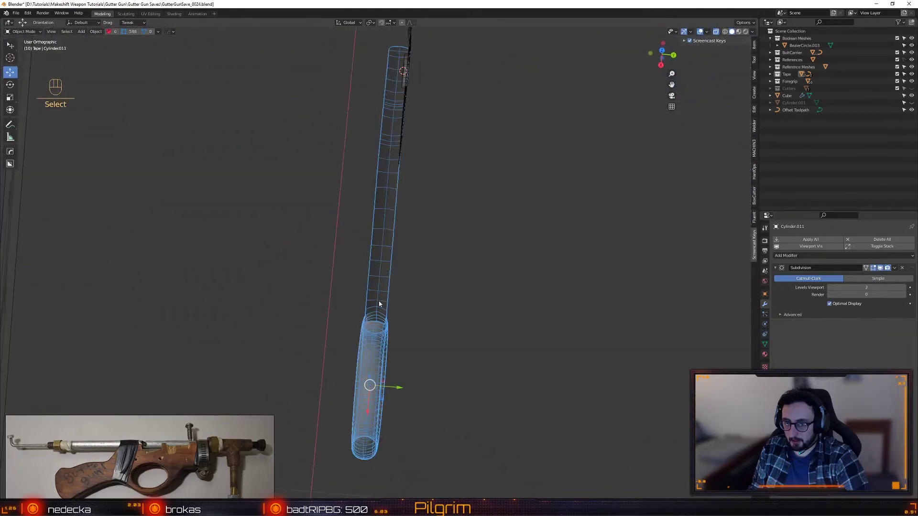
- Try to narrow the strip under the blade by moving one side's row of vertices along the Y axis
key("1")
left_click(367, 301)
left_click(368, 291, "shift")
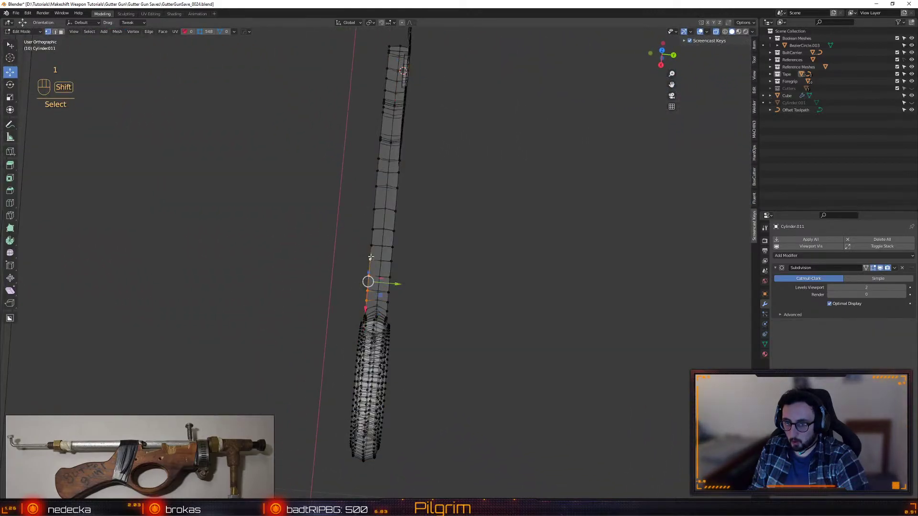
left_click(373, 207, "shift")
left_click_drag(369, 248, 370, 247, "alt")
left_click_drag(359, 34, 380, 277, "shift")
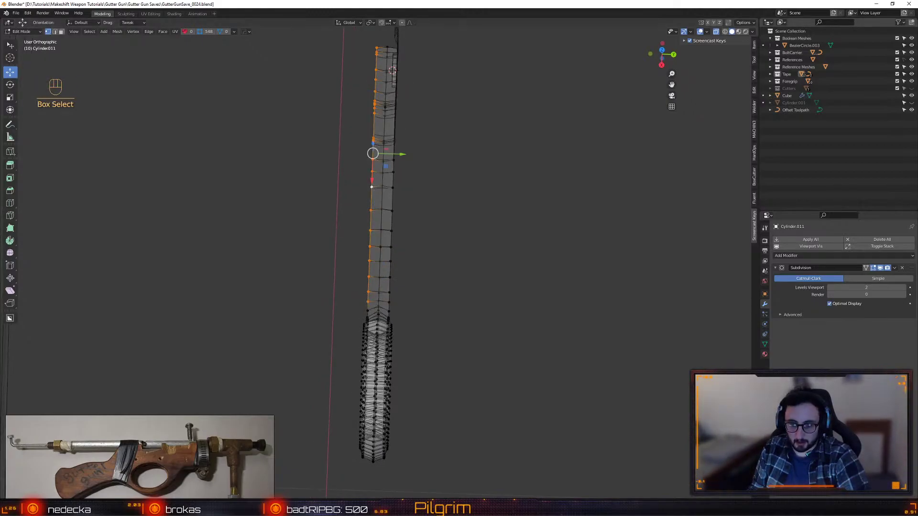
left_click_drag(400, 154, 533, 62)
scroll(463, 252, "up", 4)
key("shift+x")
left_click_drag(480, 256, 577, 305, "alt")
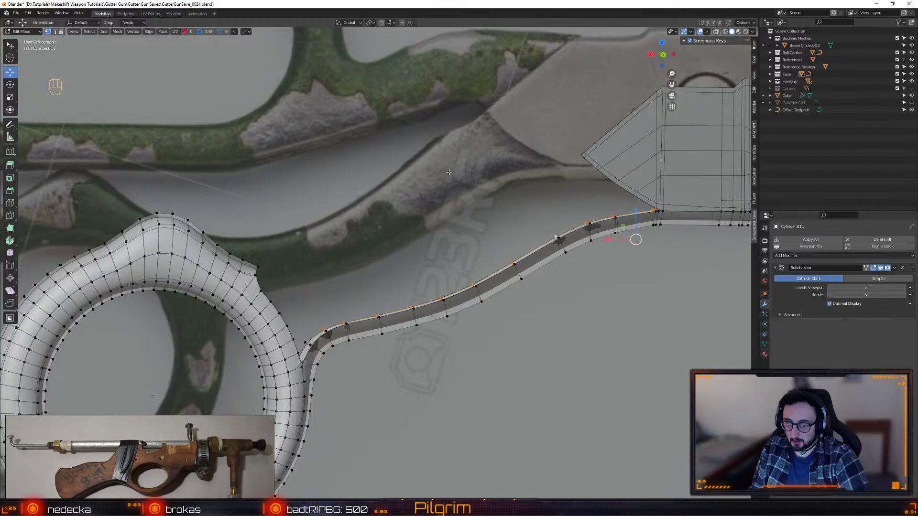
key("ctrl+z")
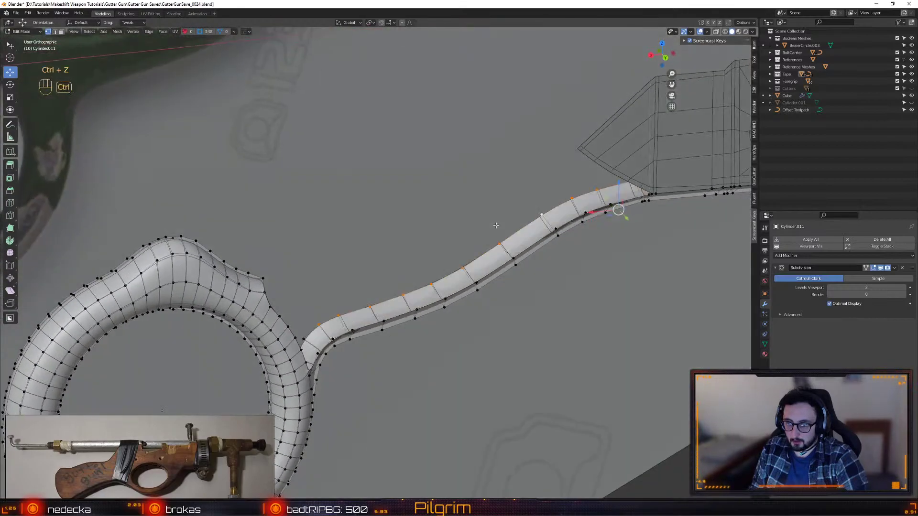
key("ctrl+z")
- Extrude the edge at the top of the finger ring's opening along the reference arm's upper contour, rotating it to follow the curve
left_click(719, 235)
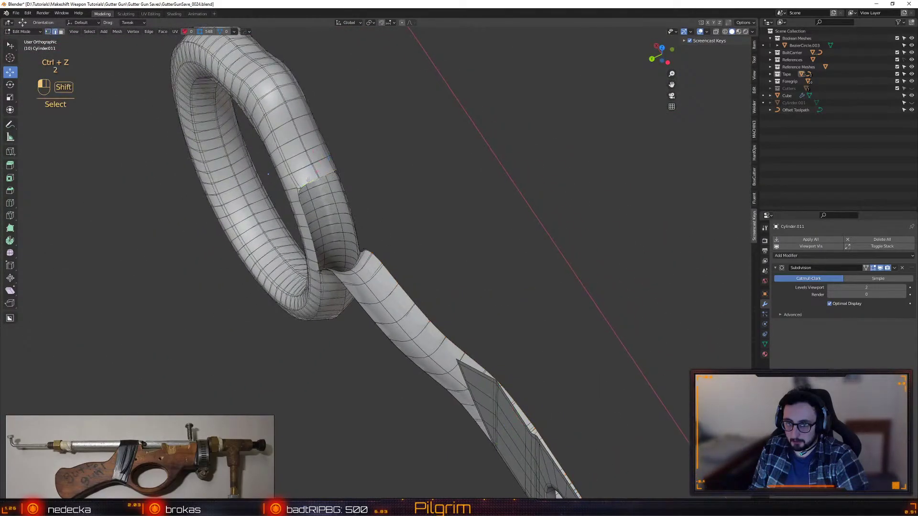
left_click(652, 59)
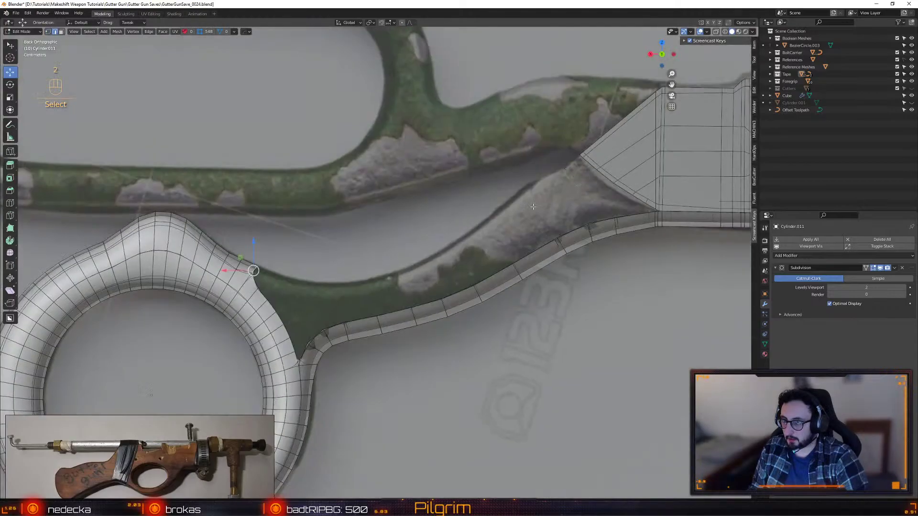
key("ctrl+e")
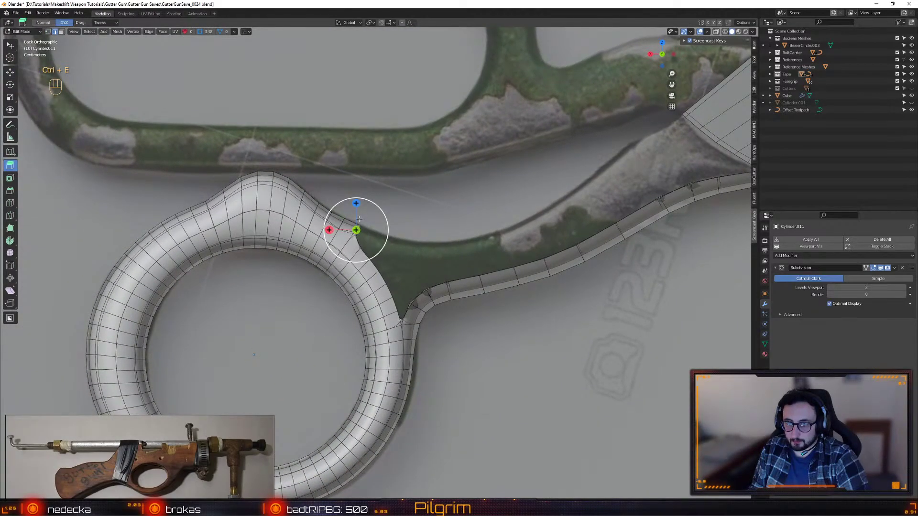
left_click_drag(379, 208, 410, 219)
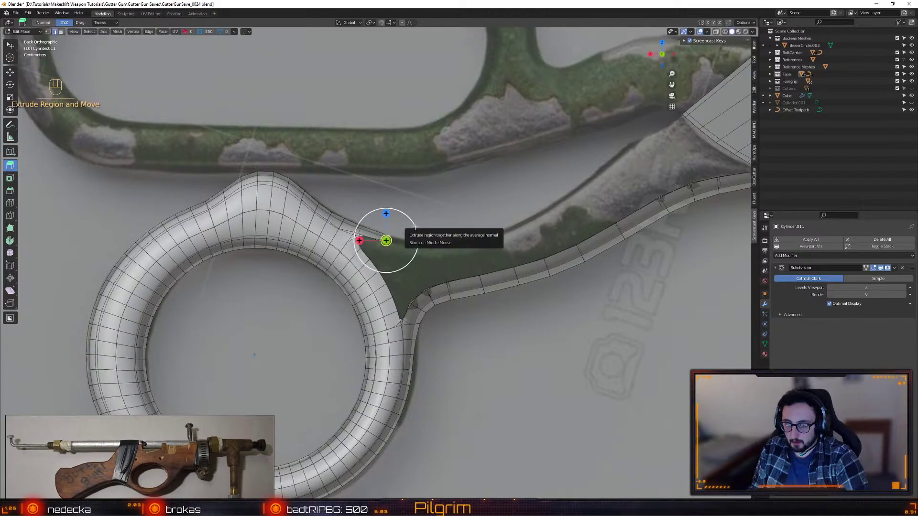
key("w")
key("ctrl+e")
left_click_drag(416, 226, 397, 215)
key("e")
key("w")
key("e")
key("w")
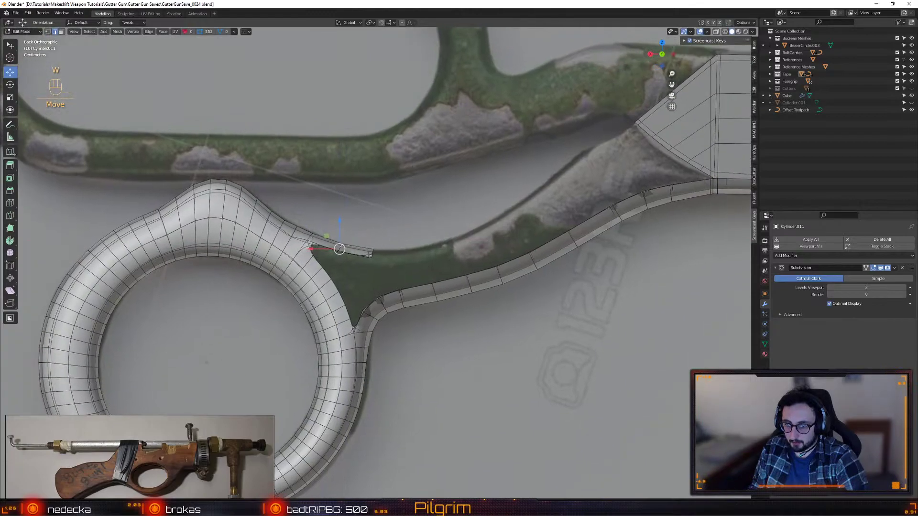
- Continue extruding and rotating the upper strip's end edge in short sections around the concave bend of the reference arm
left_click(388, 264, "alt")
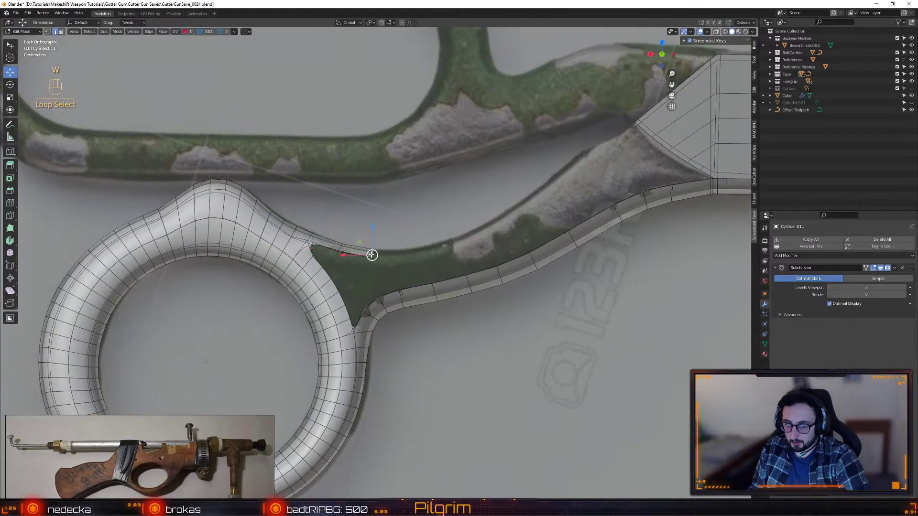
scroll(388, 265, "up", 2)
left_click(386, 276, "alt+shift")
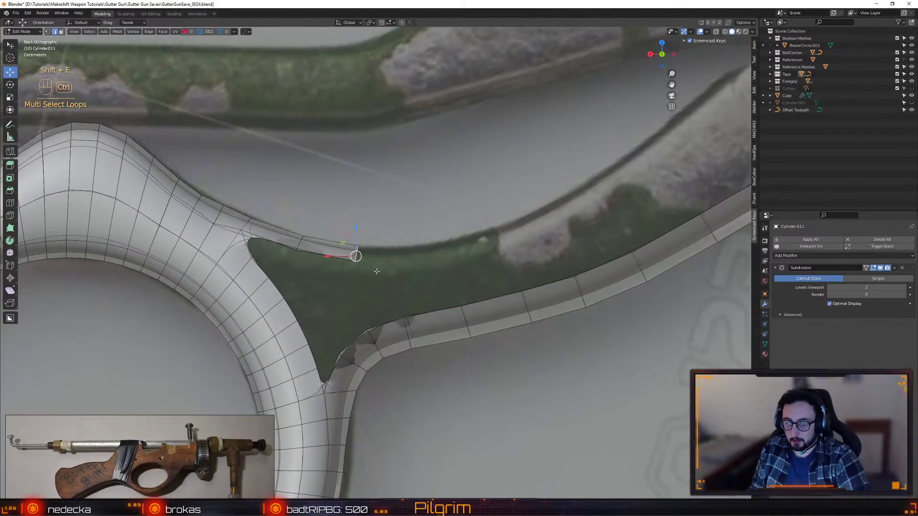
key("ctrl+e")
left_click_drag(354, 256, 568, 189)
key("e")
key("w")
key("ctrl+e")
key("e")
key("w")
key("ctrl+e")
key("e")
key("e")
key("w")
left_click_drag(140, 446, 415, 76)
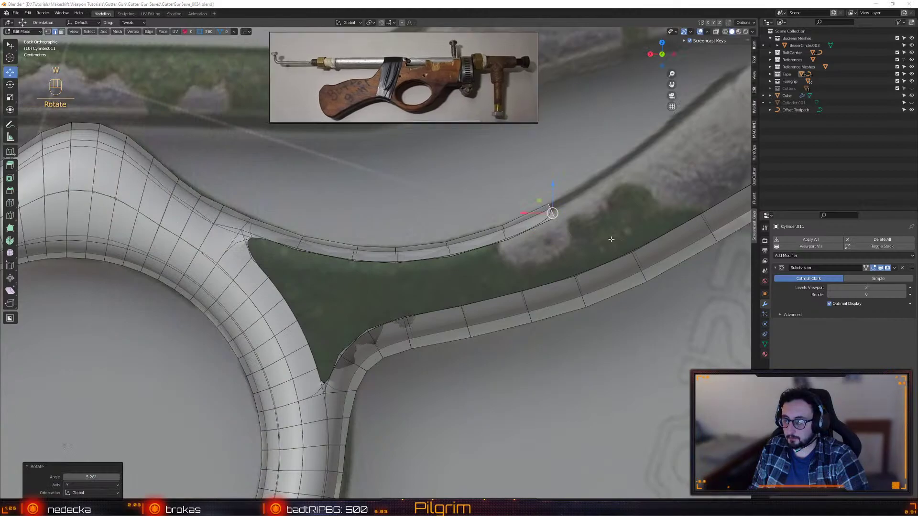
- Extrude the upper strip further along the rising arm contour, stopping short of the blade's pointed tip
middle_click_drag(564, 188, 345, 295, "alt")
key("ctrl+e")
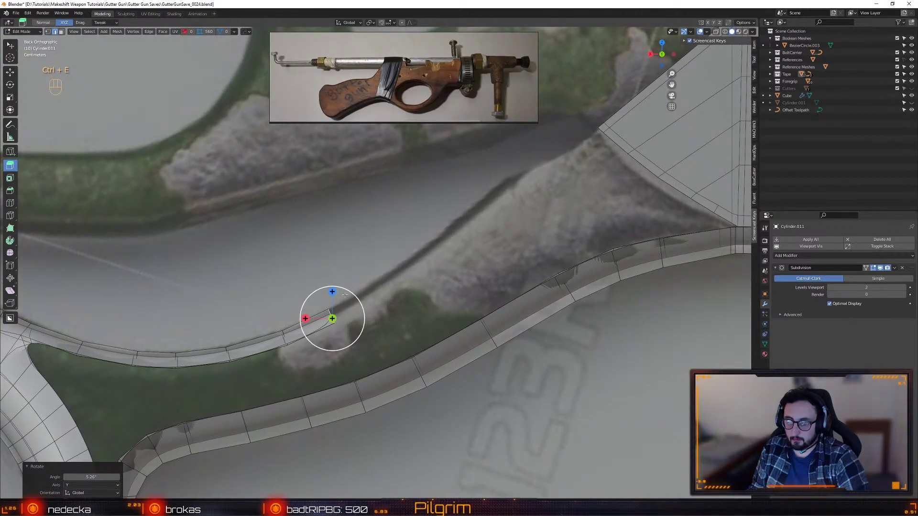
key("e")
left_click(405, 266)
key("w")
key("ctrl+e")
left_click_drag(401, 274, 531, 165)
key("e")
key("ctrl+e")
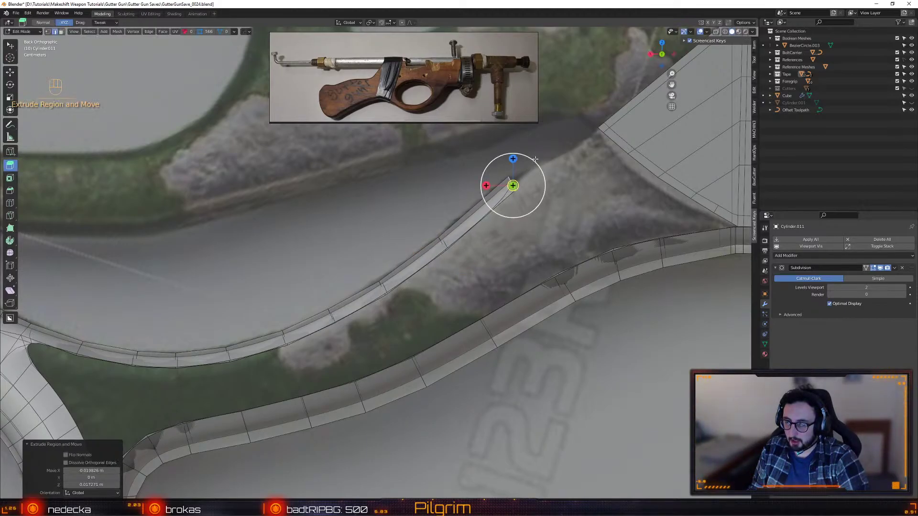
key("w")
- Try to reposition the vertices at the free end of the upper strip
left_click(501, 177)
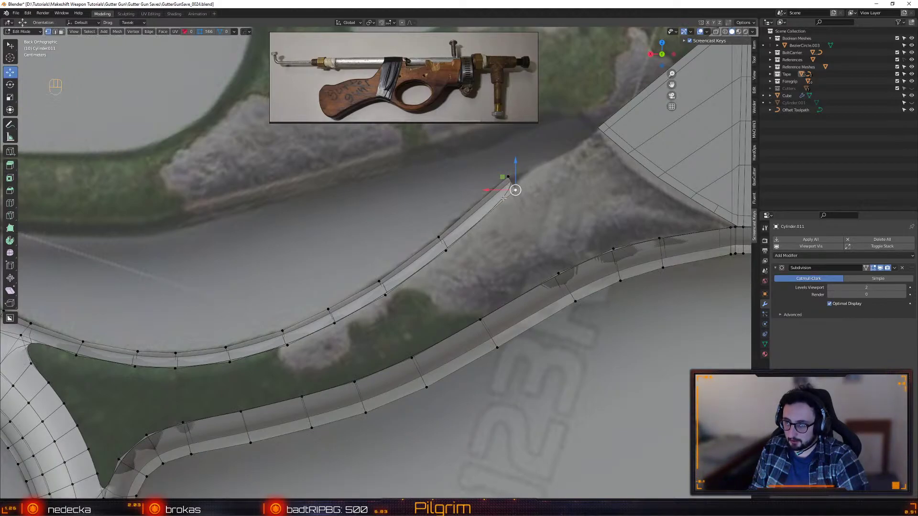
left_click_drag(504, 176, 511, 169)
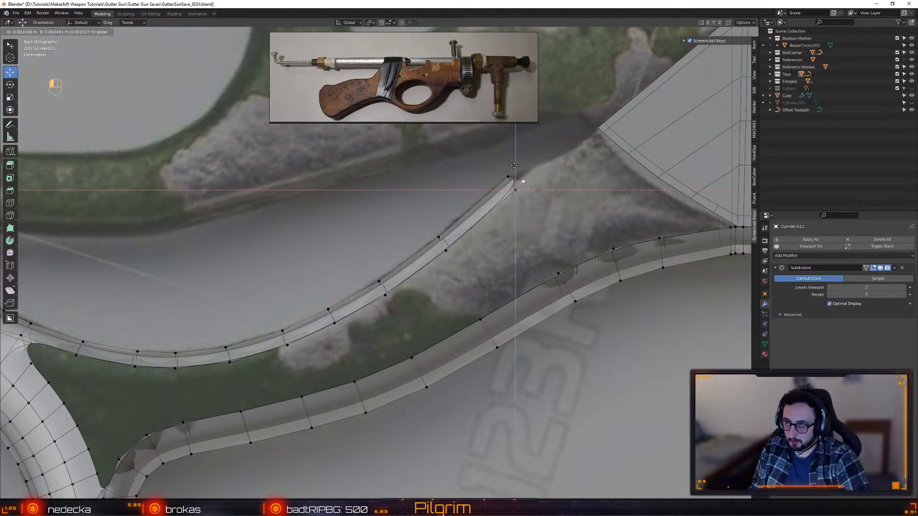
left_click_drag(499, 179, 509, 191)
key("ctrl+z")
middle_click_drag(502, 196, 398, 230)
key("ctrl+z")
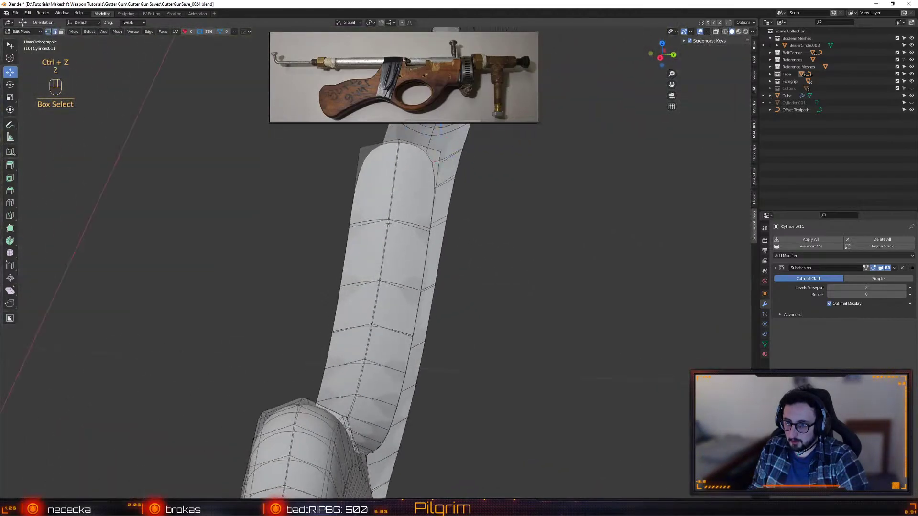
- Select the row of vertices along one side of the lower strip and shift it slightly along the Y axis
left_click(356, 167)
left_click_drag(357, 166, 271, 265, "alt")
key("1")
key("shift+x")
left_click_drag(202, 261, 443, 275)
key("shift+x")
key("2")
left_click_drag(381, 263, 367, 333, "alt")
scroll(367, 333, "up", 5)
scroll(367, 333, "up", 3)
scroll(395, 250, "down", 4)
left_click_drag(386, 262, 377, 273, "alt")
key("1")
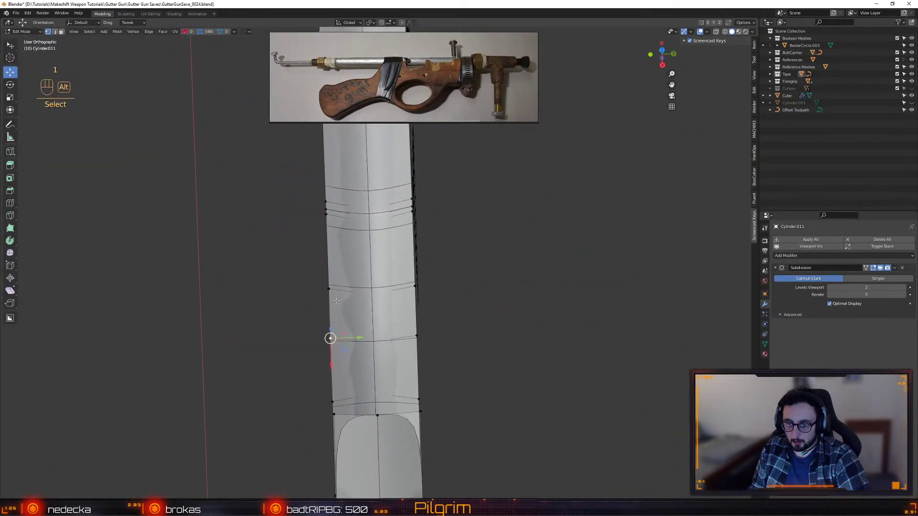
scroll(351, 323, "down", 4)
left_click_drag(339, 183, 371, 437, "shift")
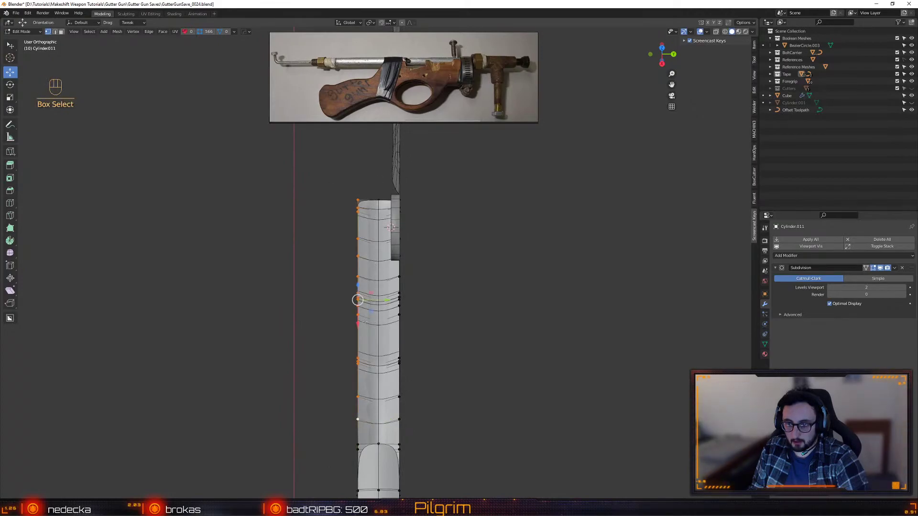
left_click_drag(385, 301, 383, 337)
- Save the file and select the end edge of the upper strip facing the blade
key("2")
left_click(292, 366)
key("ctrl+s")
left_click(342, 317)
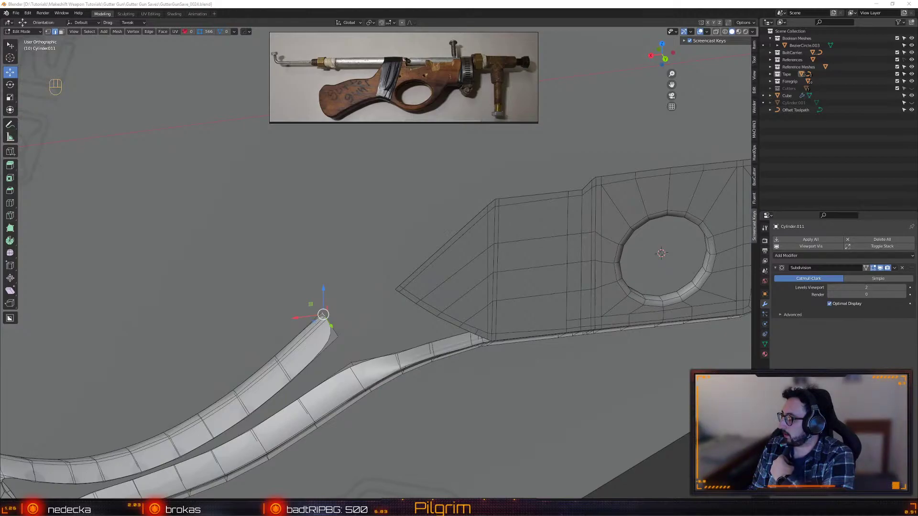
left_click_drag(405, 233, 424, 259, "alt")
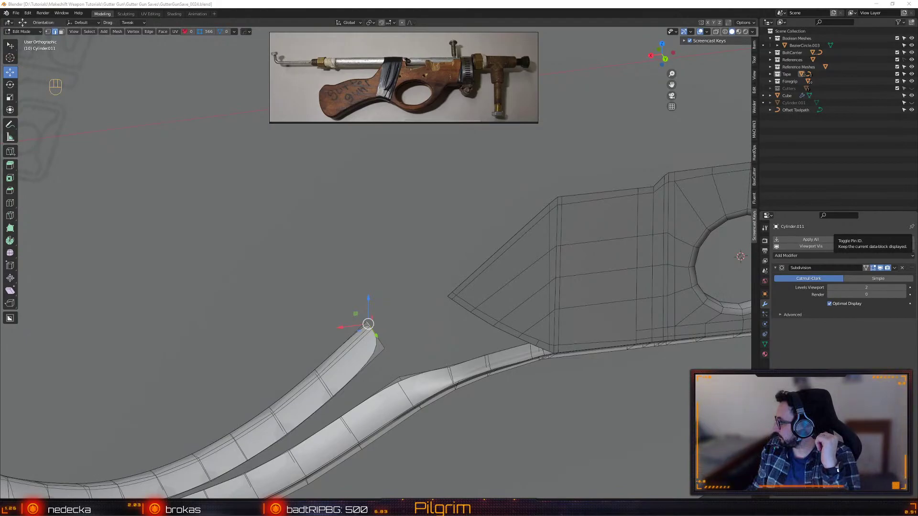
left_click_drag(413, 293, 625, 204, "alt")
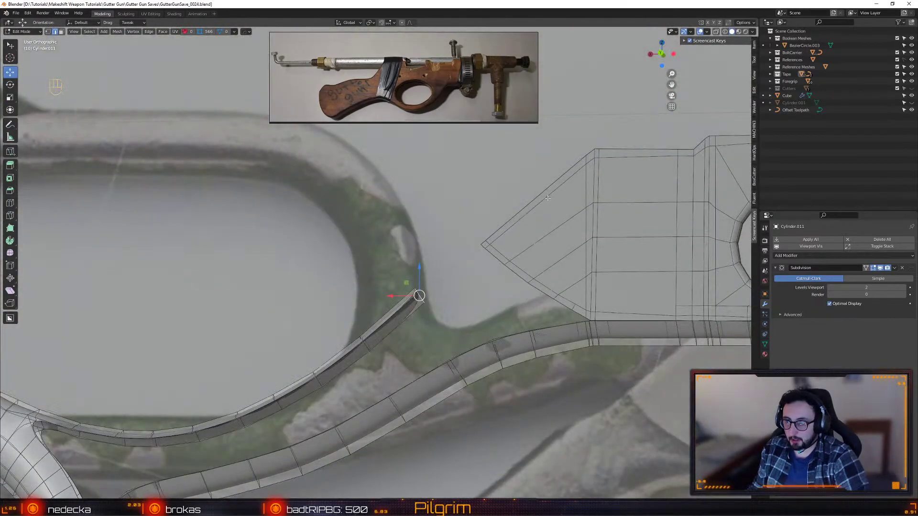
- Leave mesh editing, select the blade and turn on the viewport display of its Hops_Mirror modifier
middle_click_drag(549, 198, 481, 210, "alt")
right_click_drag(416, 287, 361, 334, "alt")
key("4")
right_click_drag(359, 387, 335, 363, "alt")
left_click_drag(373, 282, 430, 293, "alt")
left_click(461, 262)
left_click_drag(461, 266, 702, 330, "alt")
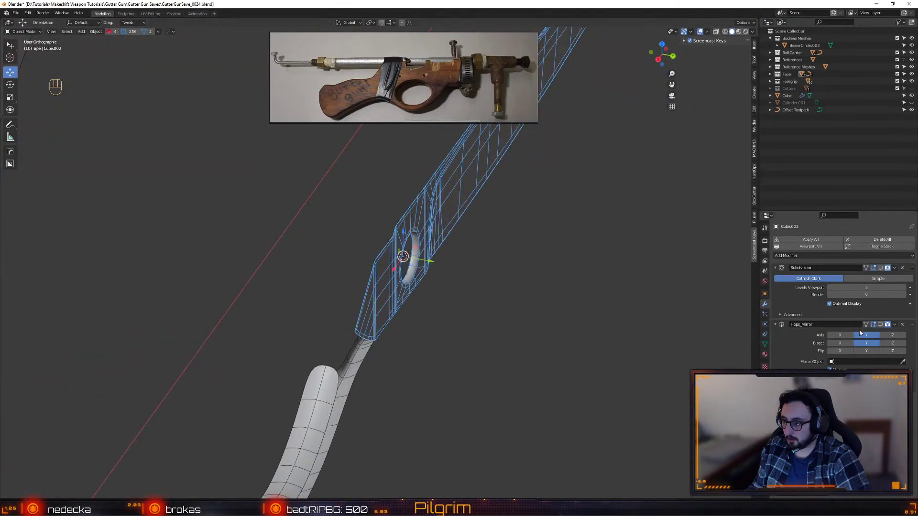
left_click(880, 326)
left_click_drag(454, 306, 472, 306, "alt")
- Move the lower strip's side vertices along the Y axis so the strip matches the mirrored blade's thickness
left_click_drag(415, 262, 410, 408, "alt")
left_click(406, 407)
key("1")
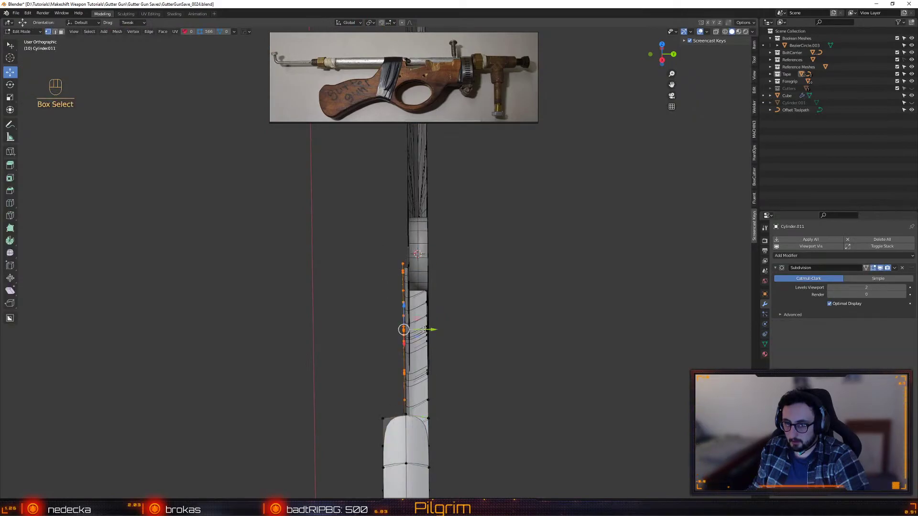
left_click_drag(430, 330, 481, 254)
right_click_drag(481, 253, 499, 282, "alt")
left_click(451, 334)
left_click_drag(451, 352, 453, 358)
left_click_drag(452, 358, 464, 316, "alt")
- Leave mesh editing and compare the strips and blade with the reference scissors from several angles and the back view
scroll(426, 308, "up", 1)
key("2")
left_click(422, 347)
left_click_drag(424, 346, 459, 311, "alt")
key("4")
right_click_drag(477, 331, 445, 299, "alt")
middle_click_drag(445, 299, 453, 265, "alt")
right_click_drag(452, 265, 462, 286, "alt")
left_click_drag(461, 286, 460, 274, "alt")
middle_click_drag(460, 275, 481, 312, "alt")
right_click_drag(481, 312, 486, 317, "alt")
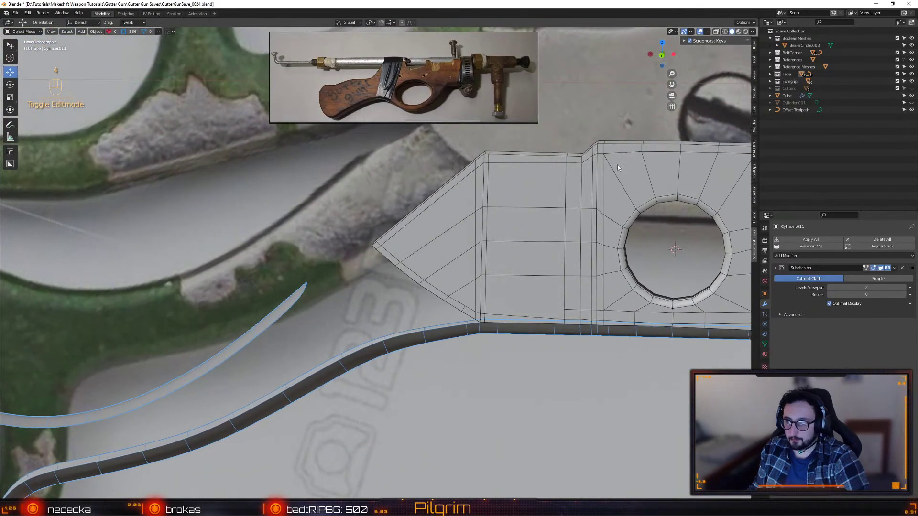
left_click(661, 55)
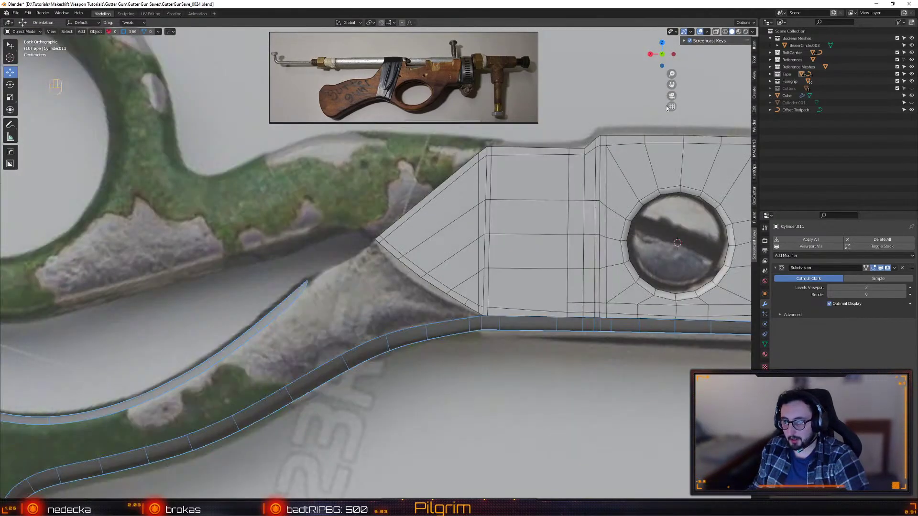
middle_click_drag(282, 338, 495, 330, "shift")
key("Tab")
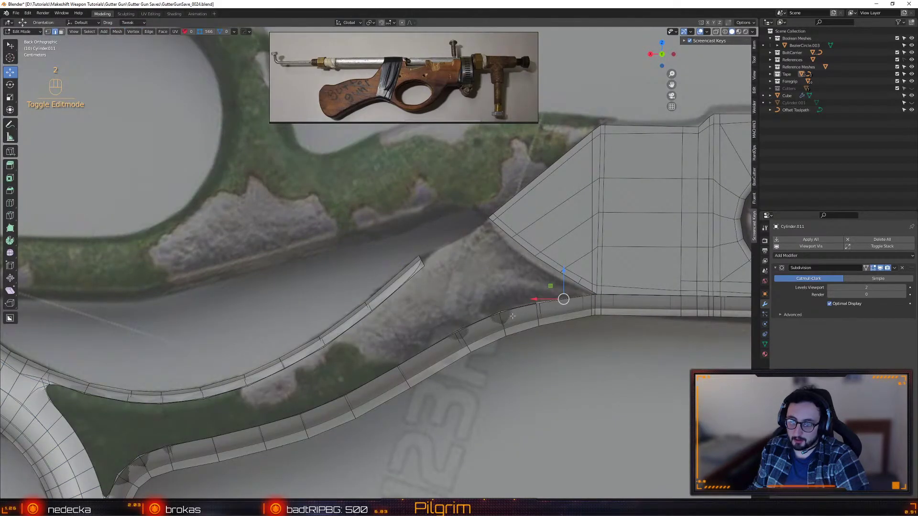
key("Tab")
middle_click_drag(529, 233, 457, 300, "shift")
- Edit the blade mesh and move the vertices just below its pointed tip to start a curved lower outline
left_click(458, 281)
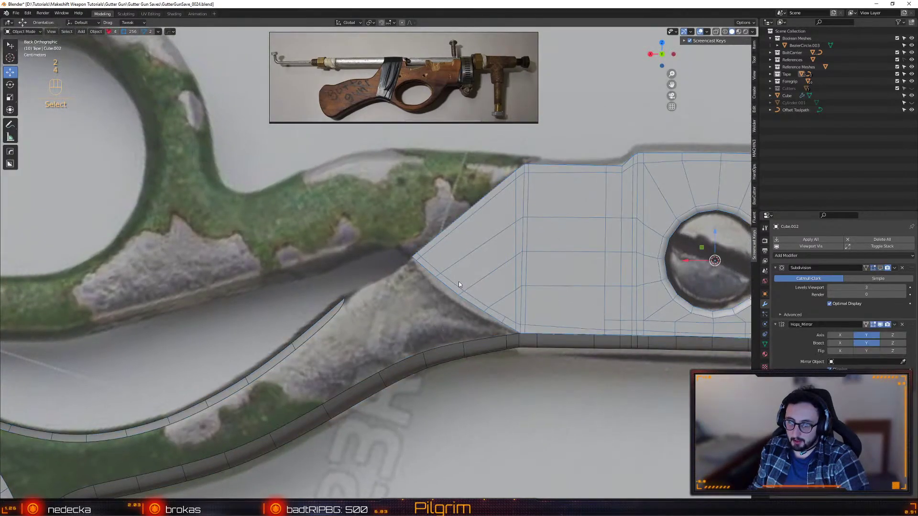
key("Tab")
key("1")
left_click(432, 277)
key("ctrl+z")
key("ctrl+z")
key("ctrl+z")
left_click(428, 264, "ctrl")
mouse_move(425, 262)
left_mouse_down()
mouse_move(440, 251)
mouse_move(421, 268)
left_mouse_up()
key("ctrl+z")
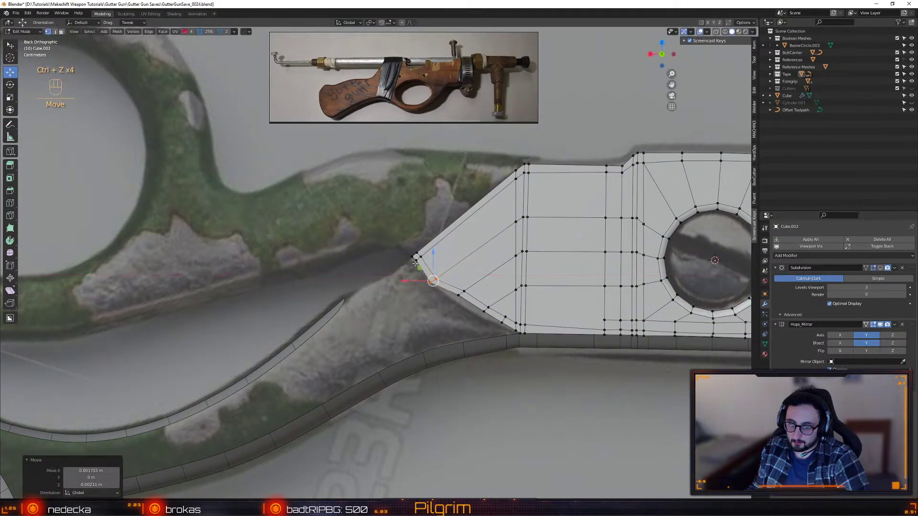
- Shift the short border edges at and just below the blade's tip to match the reference outline
scroll(416, 277, "up", 4)
key("2")
left_click(518, 235)
left_click_drag(505, 221, 504, 223, "alt")
scroll(463, 286, "down", 3)
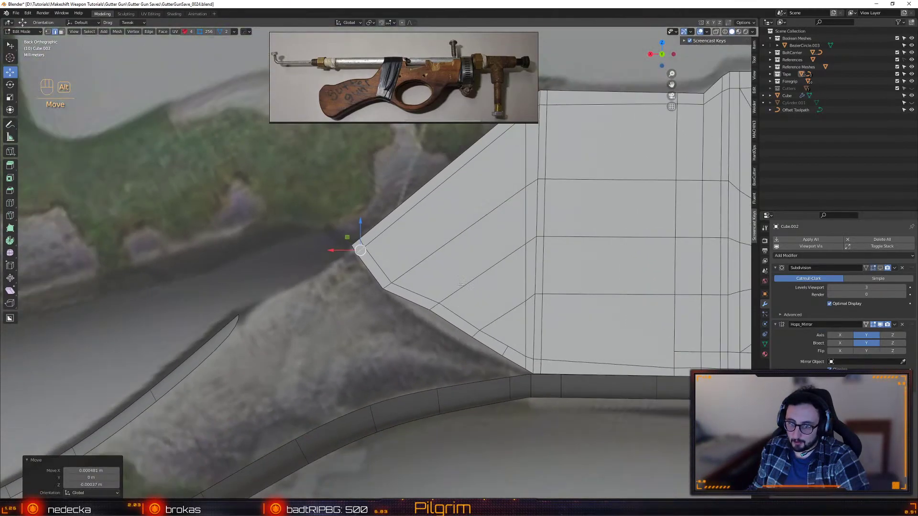
left_click(392, 282)
left_click_drag(400, 282, 393, 289)
- Reposition the remaining border edges along the blade's lower diagonal so they follow the curved joint in the reference
left_click(450, 333)
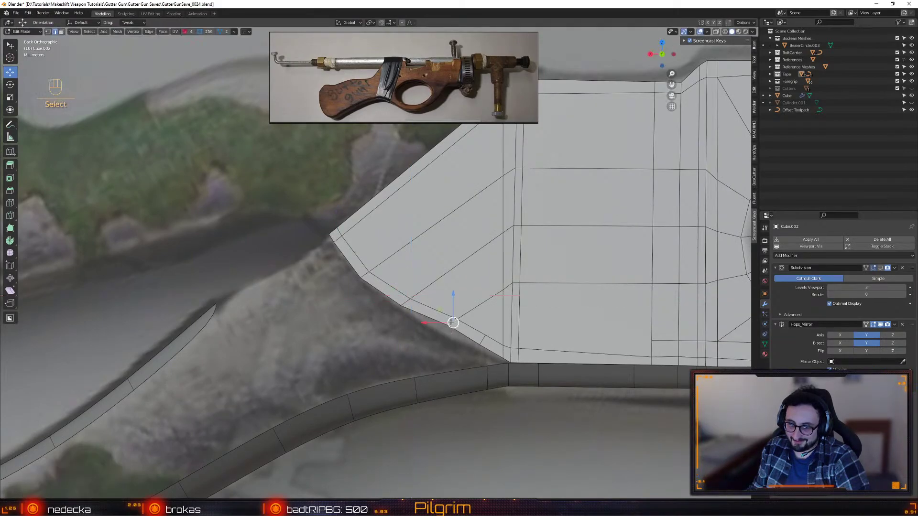
left_click_drag(449, 328, 430, 317)
left_click(403, 301)
left_click_drag(392, 289, 390, 290)
scroll(480, 389, "up", 3)
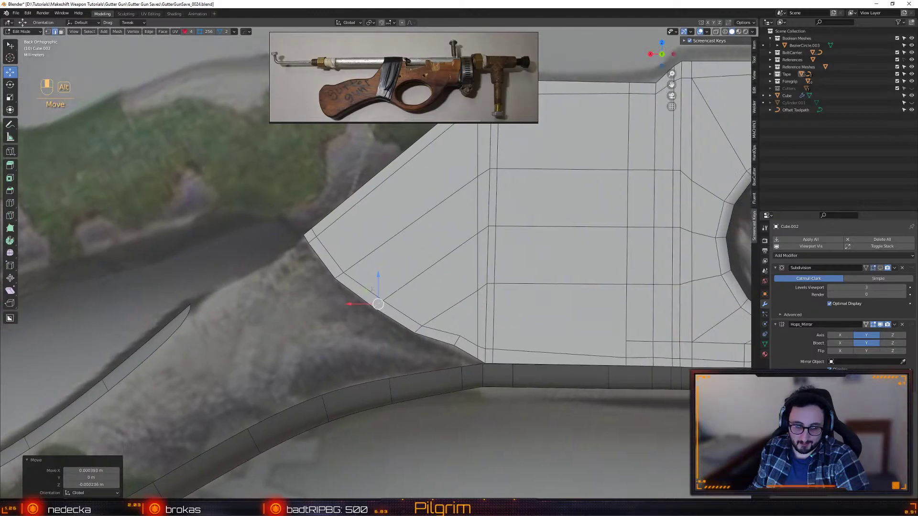
left_click_drag(431, 362, 416, 357)
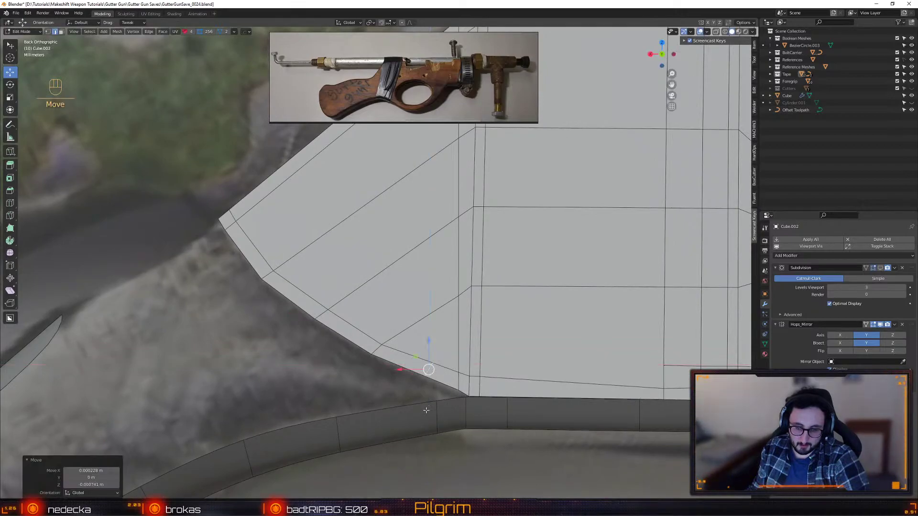
- Nudge the lowest border edge of the blade's lower diagonal slightly toward the reference outline
mouse_move(428, 369)
left_mouse_down()
mouse_move(458, 361)
mouse_move(429, 370)
mouse_move(416, 363)
mouse_move(429, 371)
left_mouse_up()
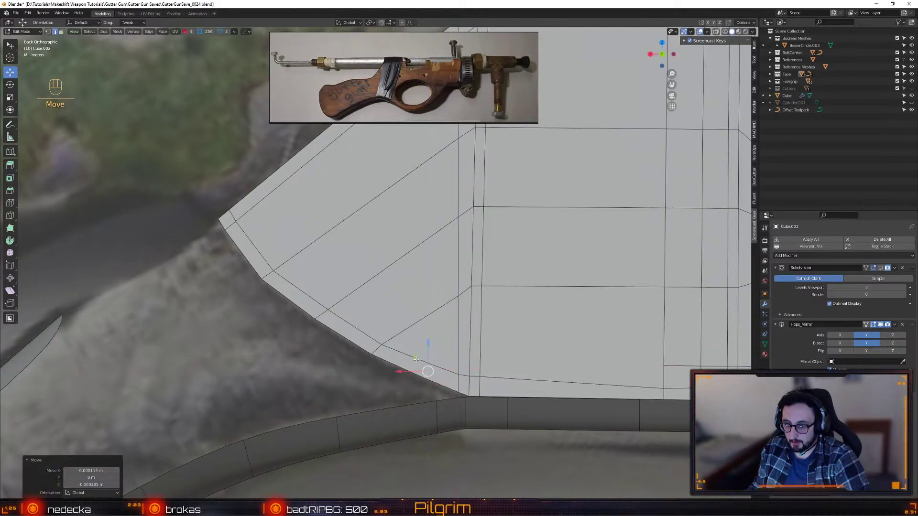
left_click(459, 381)
middle_click_drag(459, 377, 420, 340, "shift")
key("2")
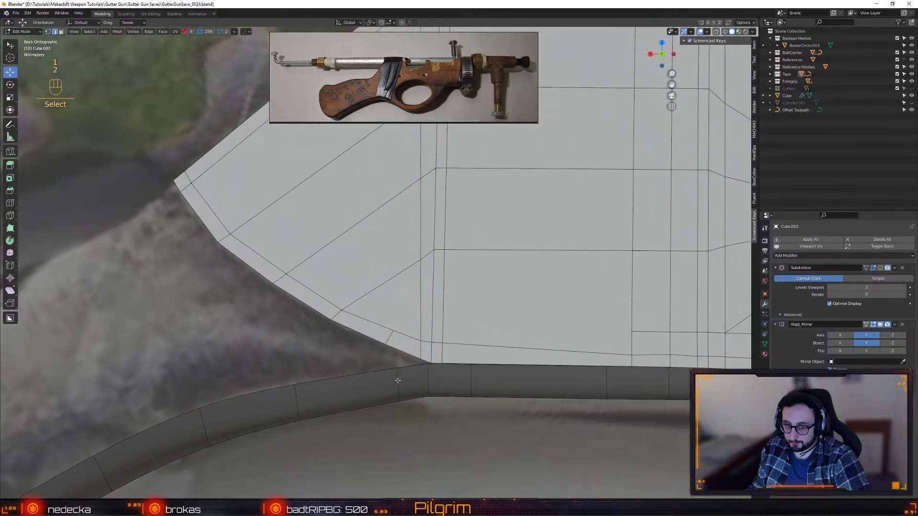
key("Tab")
left_click(404, 380)
key("Tab")
left_click(417, 383, "alt")
key("Tab")
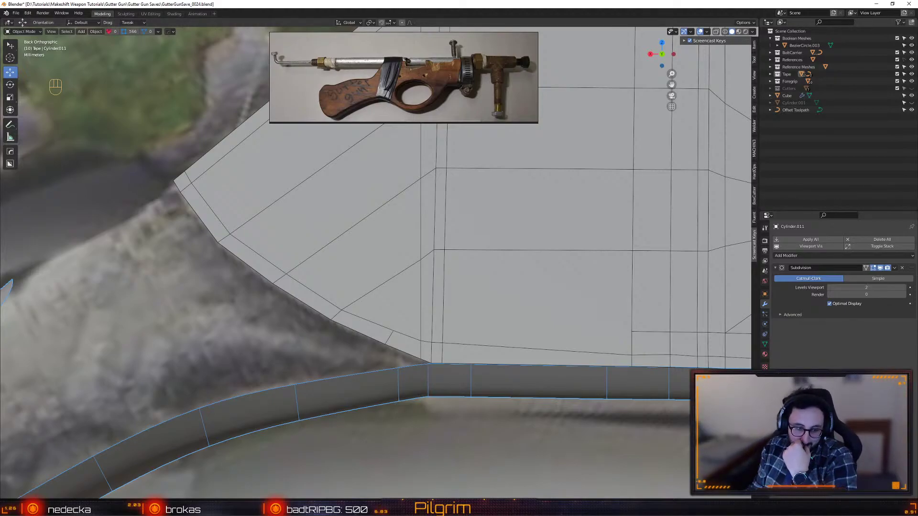
- Edit the blade mesh again and move the vertex pair just below its pointed tip to smooth the lower curve
left_click(498, 286)
key("KP_Decimal")
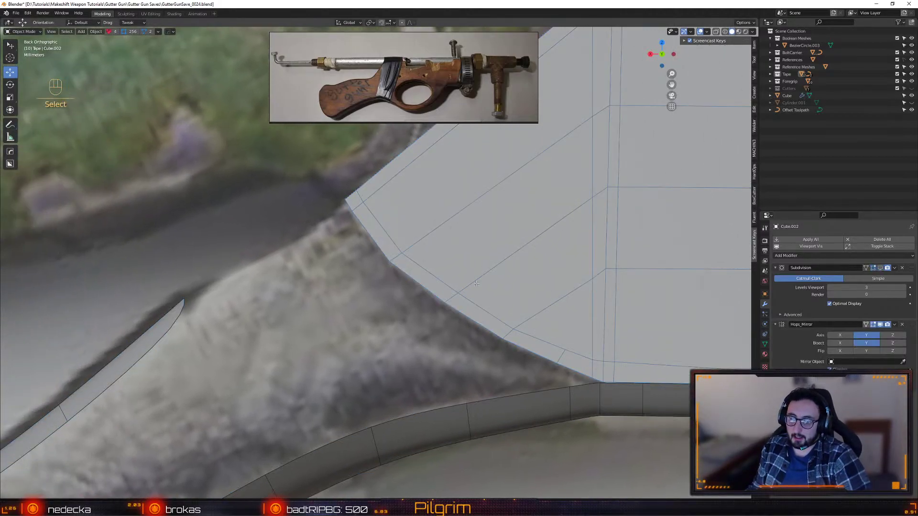
key("1")
left_click_drag(477, 280, 436, 286)
left_click_drag(411, 244, 384, 243)
middle_click_drag(359, 250, 391, 250, "alt")
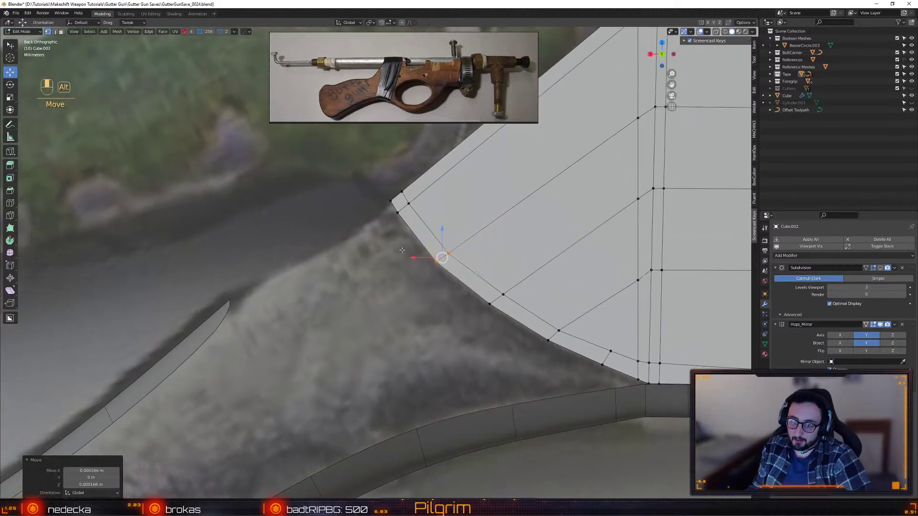
- Leave the blade mesh and open the handle and arm mesh for edge editing
scroll(391, 250, "down", 3)
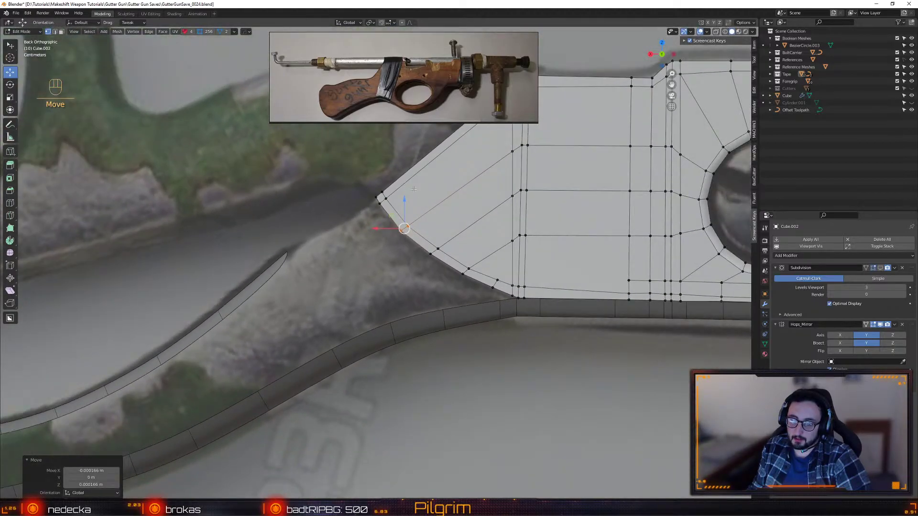
middle_click_drag(414, 189, 394, 274, "shift")
key("2")
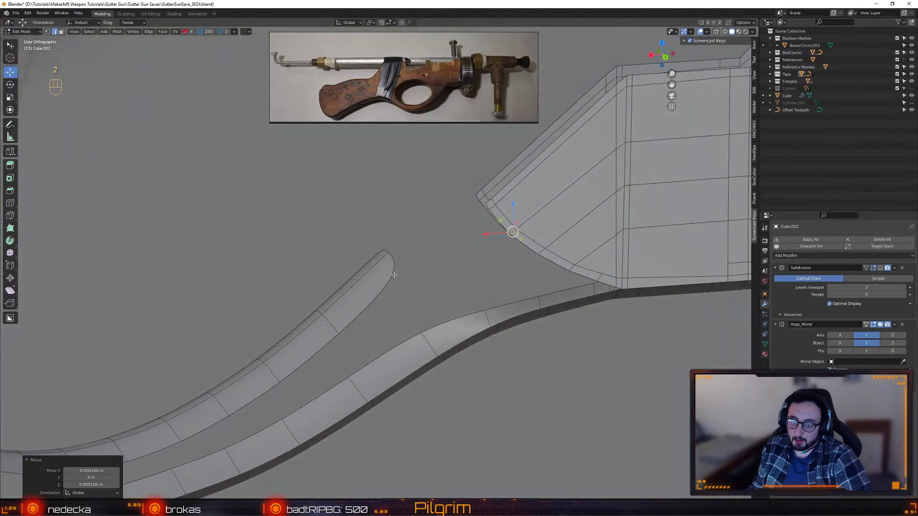
key("4")
left_click(384, 273)
key("2")
left_click_drag(383, 272, 605, 197, "alt")
- Fill the gap between the arm's upper and lower strips with faces, working from the existing bridge toward the blade
left_click(410, 269, "alt")
scroll(431, 265, "up", 5)
scroll(478, 206, "down", 2)
left_click_drag(430, 268, 467, 319, "alt")
scroll(335, 315, "up", 2)
left_click(430, 338, "alt")
key("f")
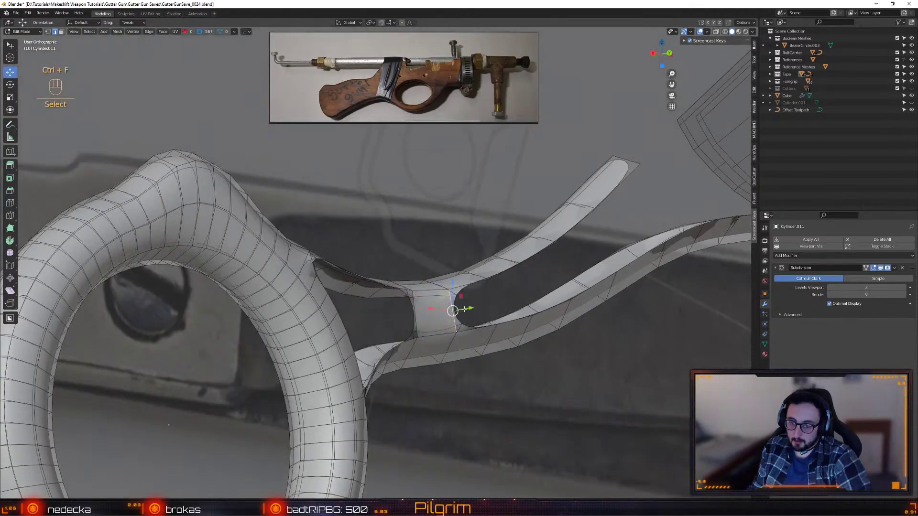
key("ctrl+f")
key("ctrl+f")
key("ctrl+f")
key("ctrl+f")
- Add a loop cut lengthwise through the arm's new side faces and save the file
key("shift+f")
left_click(593, 239)
key("w")
left_click_drag(502, 290, 371, 314, "alt")
key("ctrl+s")
- Move the new edge loop along Y to round the arm's side and fill the open area where it meets the ring
left_click(394, 262)
key("g")
key("y")
left_click(349, 327)
left_click(424, 290)
key("ctrl+f")
- Connect vertex pairs across the upper part of the large face joining the ring to the arm, checking with X-ray
key("1")
left_click_drag(409, 364, 415, 352, "alt+shift")
key("alt+d")
middle_click_drag(341, 298, 359, 368)
key("alt+z")
key("shift+x")
key("shift+x")
middle_click_drag(328, 244, 341, 283)
left_click_drag(342, 283, 468, 297)
key("shift+x")
left_click(344, 276, "shift")
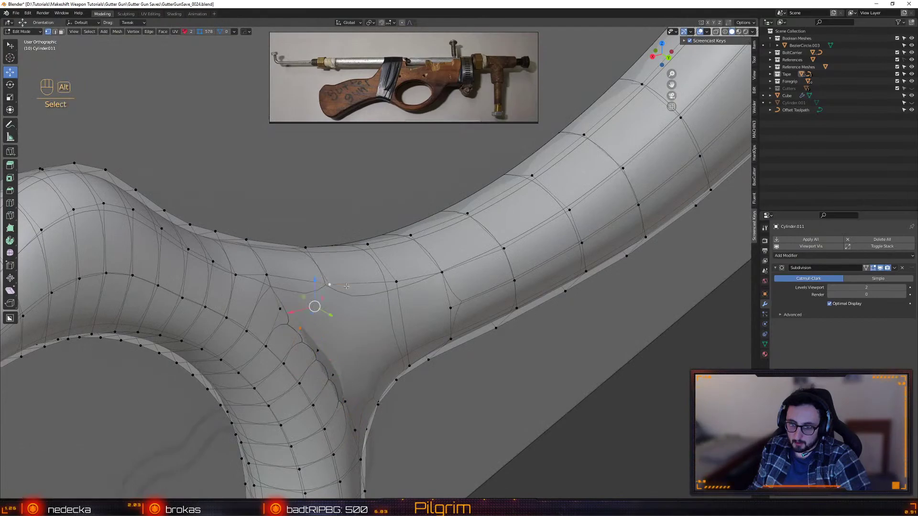
left_click_drag(345, 284, 335, 306, "alt")
key("alt+d")
key("alt+d")
- Connect the remaining vertex pairs across the lower part of the ring-to-arm junction with edges
left_click_drag(398, 291, 395, 268, "alt")
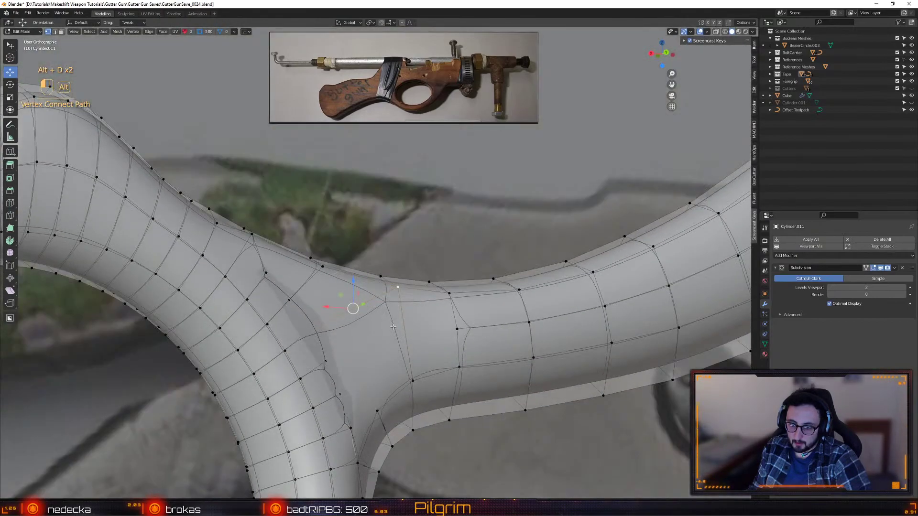
left_click(325, 362)
left_click_drag(406, 356, 409, 327, "alt")
left_click(375, 412, "shift")
key("alt+d")
key("shift+x")
key("alt+z")
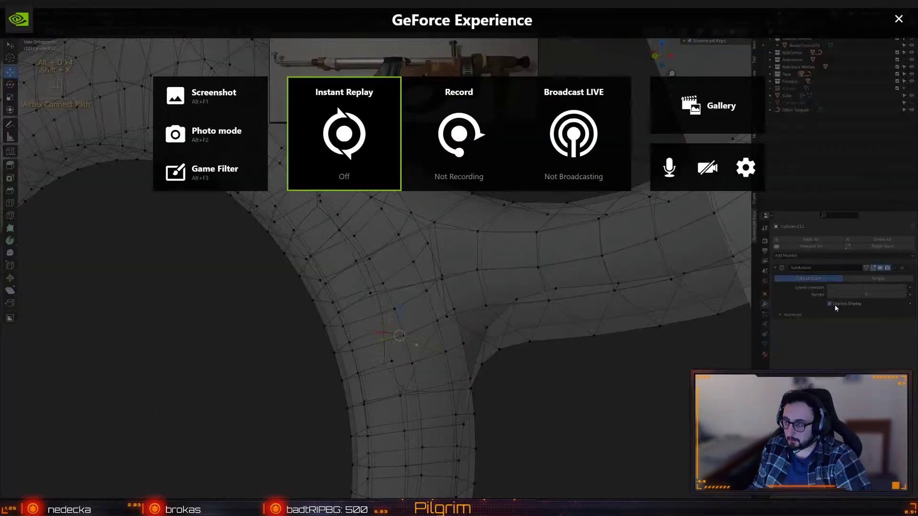
key("alt+z")
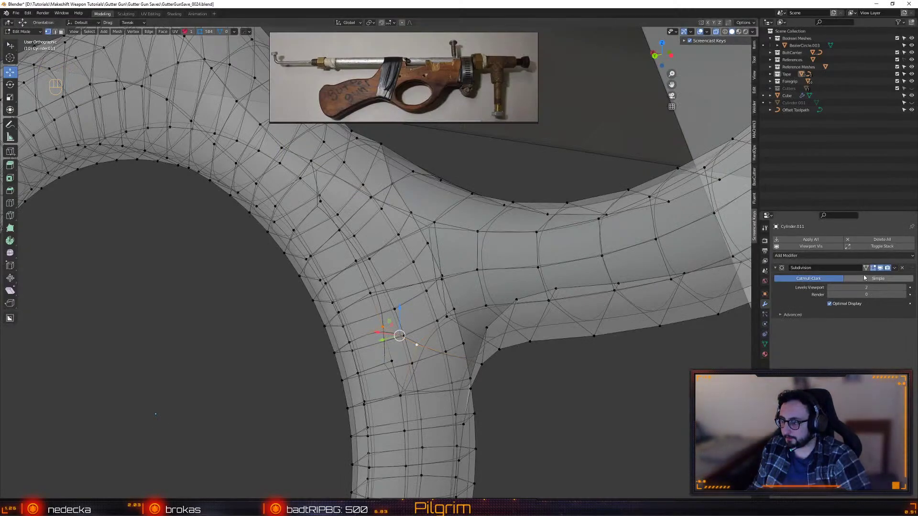
- Hide the Subdivision modifier's smoothing in the view and move the protruding junction vertex along Y
left_click(881, 269)
left_click_drag(430, 267, 388, 331, "alt")
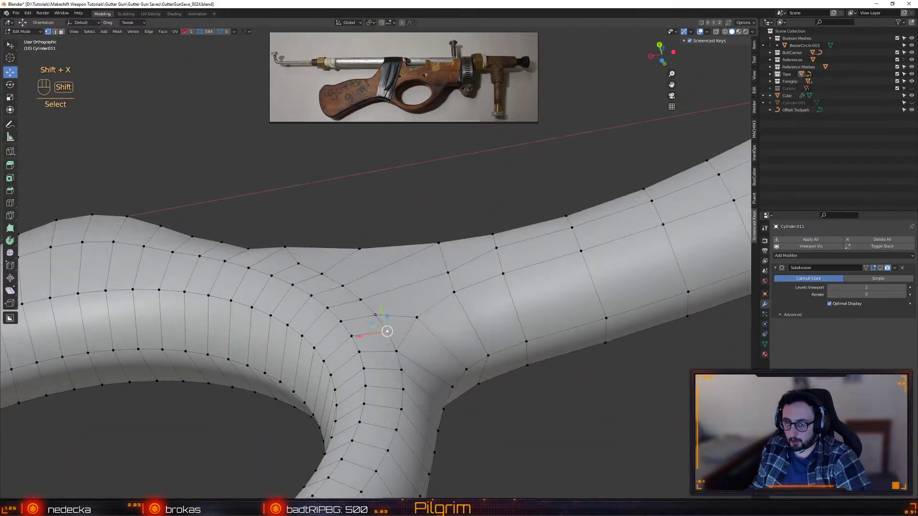
left_click_drag(295, 262, 289, 275, "alt")
left_click_drag(366, 307, 368, 318)
left_click_drag(368, 318, 392, 319, "alt")
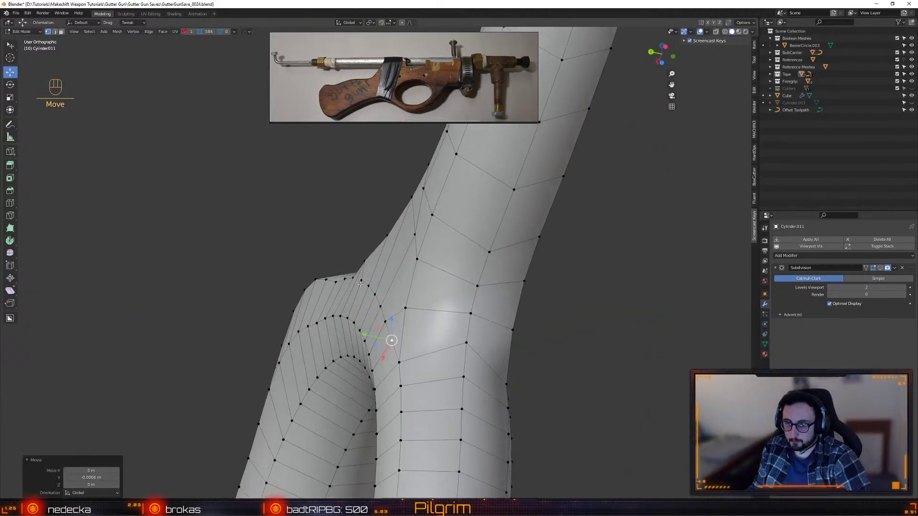
left_click(361, 280)
left_click_drag(342, 277, 287, 214)
key("alt+f")
key("ctrl+z")
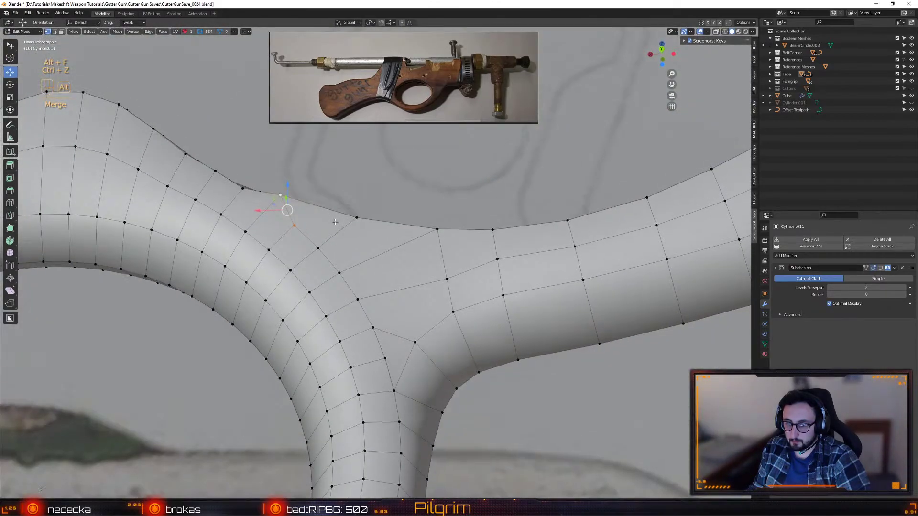
- Merge the surplus inner junction vertices one by one onto the neighbouring vertices of the arm to simplify the topology
left_click(318, 249)
left_click_drag(318, 249, 349, 255, "alt")
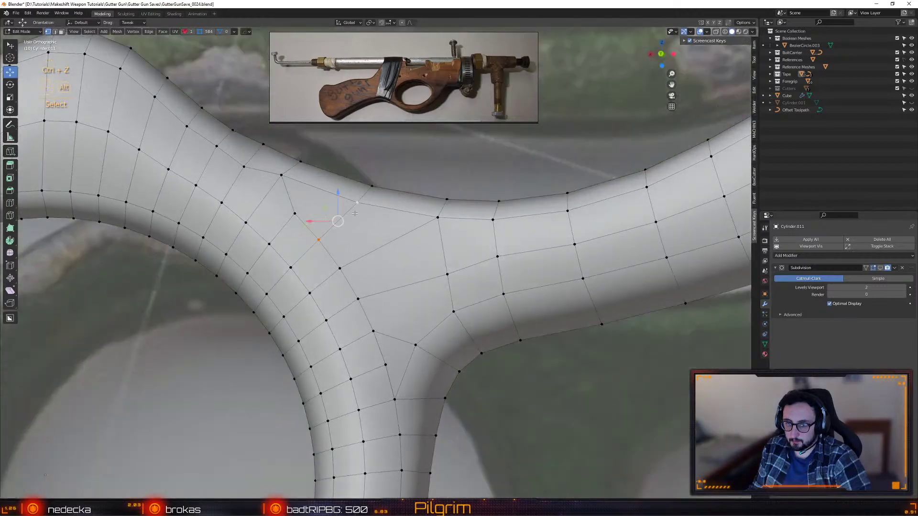
key("alt+f")
middle_click_drag(356, 217, 340, 267)
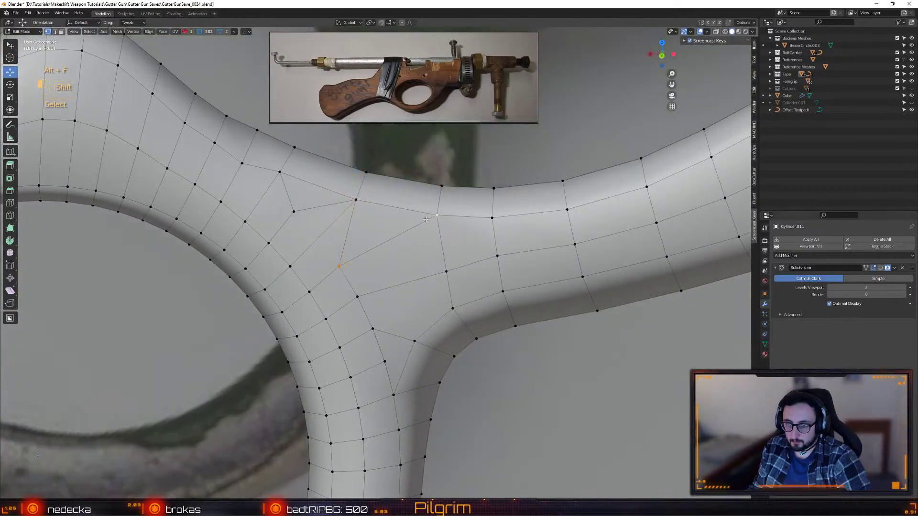
middle_click_drag(412, 244, 359, 302)
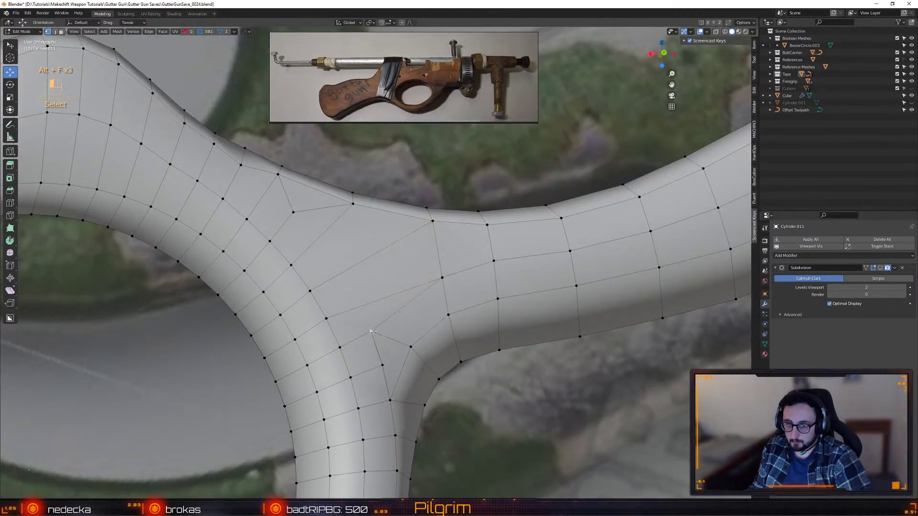
left_click(411, 347, "shift")
key("alt+f")
middle_click_drag(411, 346, 325, 236)
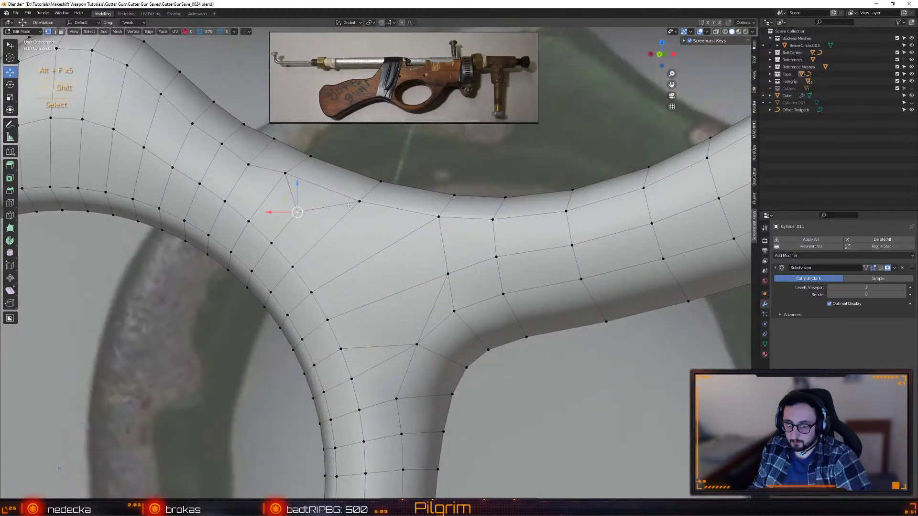
key("alt+f")
middle_click_drag(355, 202, 318, 219)
key("ctrl+z")
- Cut a new edge through the upper junction faces and merge the stray vertex with its new vertex
left_click(326, 177)
key("w")
left_click(323, 183)
left_click(299, 209, "shift")
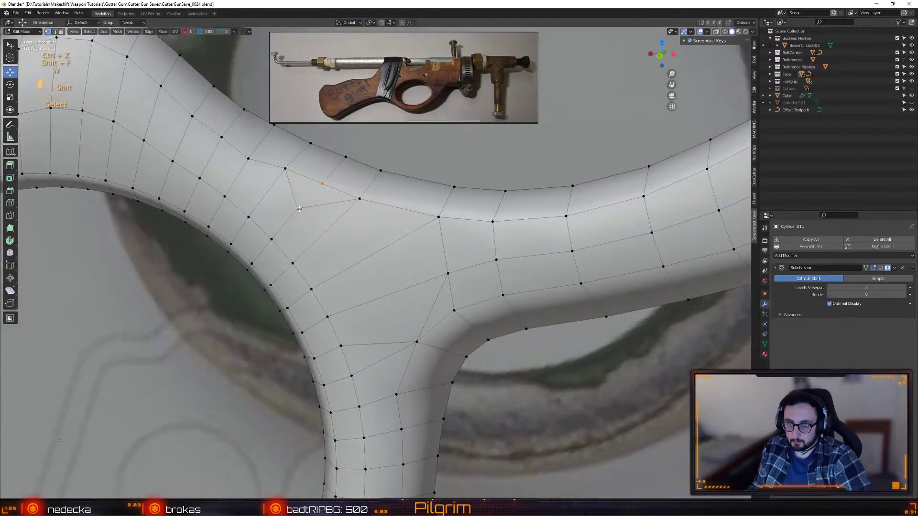
key("alt+f")
middle_click_drag(323, 187, 353, 259)
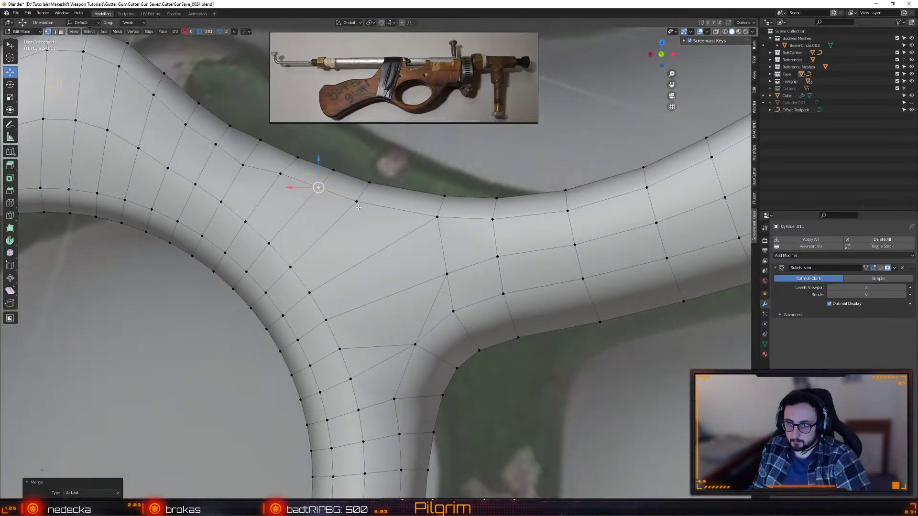
- Connect the junction's upper vertex to its lower corner across the faces and dissolve the redundant edge beside the cut
key("alt+d")
middle_click_drag(408, 333, 391, 246)
key("shift+v")
left_click(383, 271)
left_click(430, 304)
key("ctrl+BackSpace")
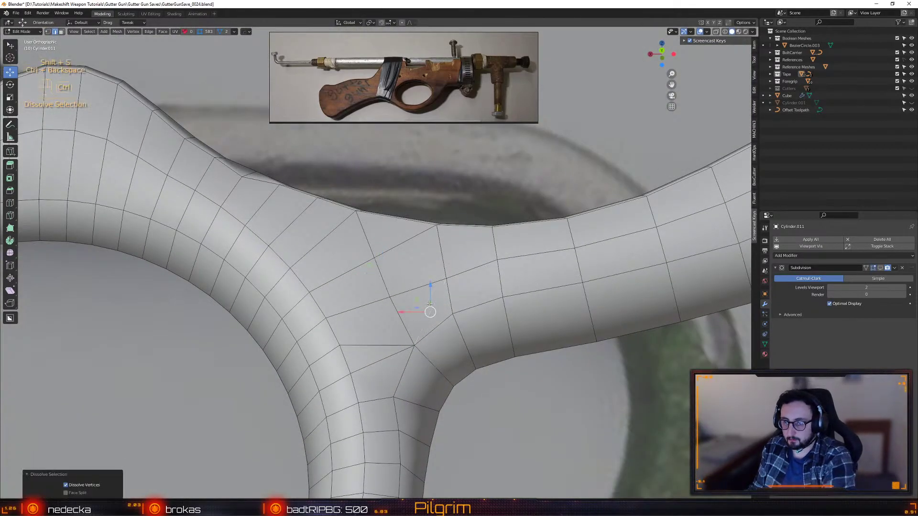
- Turn the Subdivision modifier's viewport smoothing back on and return to editing the handle mesh
middle_click_drag(351, 311, 380, 358)
key("1")
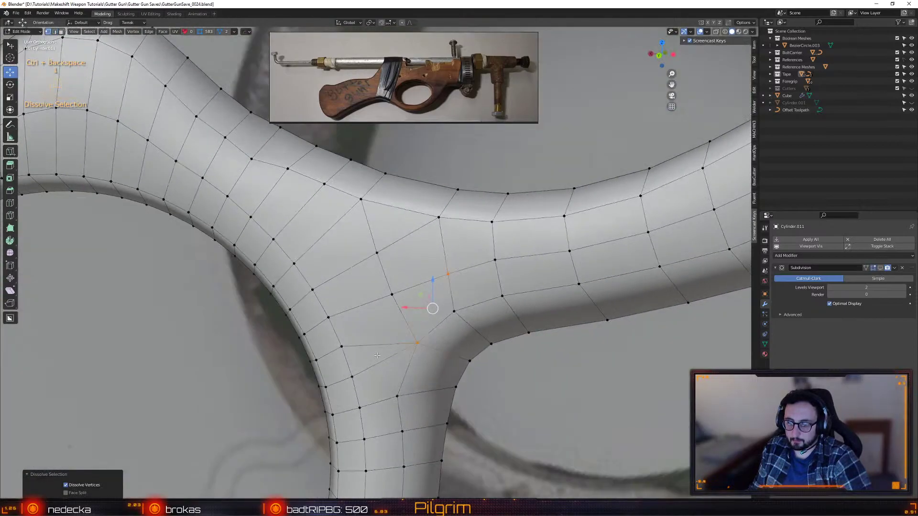
left_click_drag(365, 357, 454, 336, "alt")
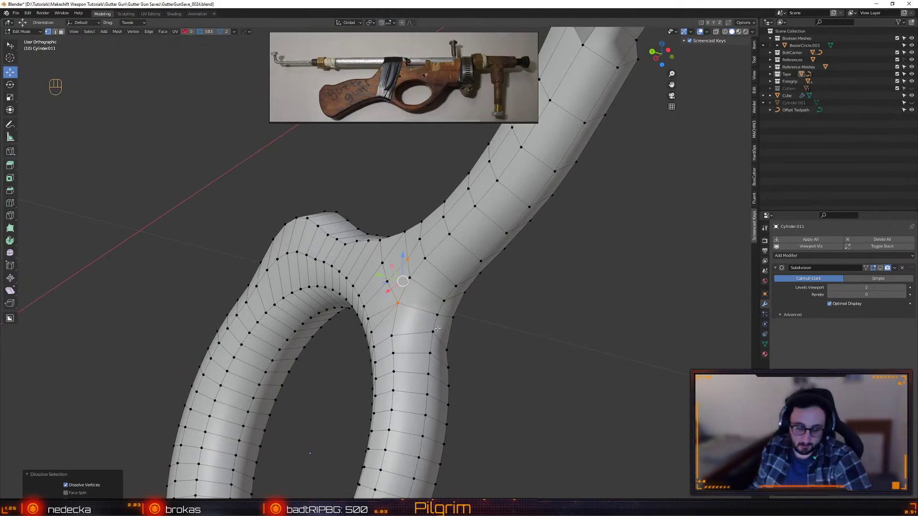
left_click_drag(431, 297, 374, 267, "alt")
key("Tab")
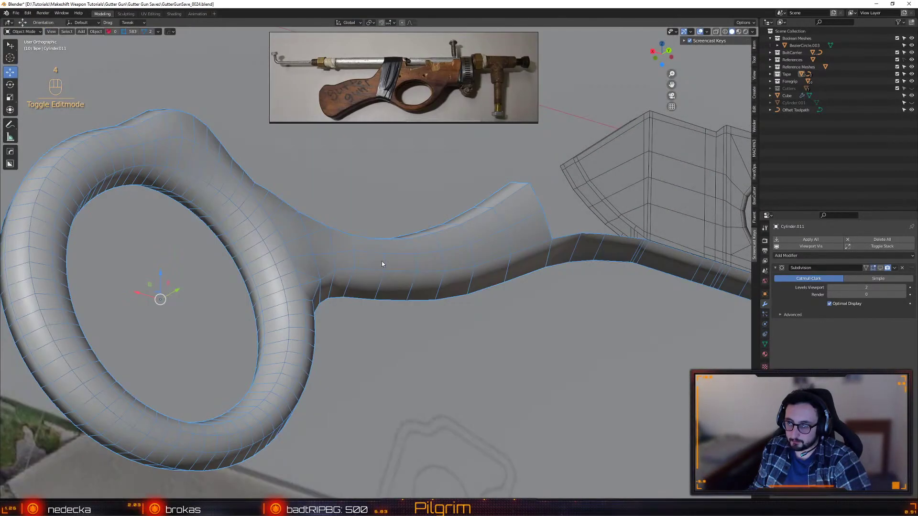
left_click(881, 269)
left_click_drag(717, 269, 484, 274, "alt")
scroll(485, 276, "up", 4)
key("Tab")
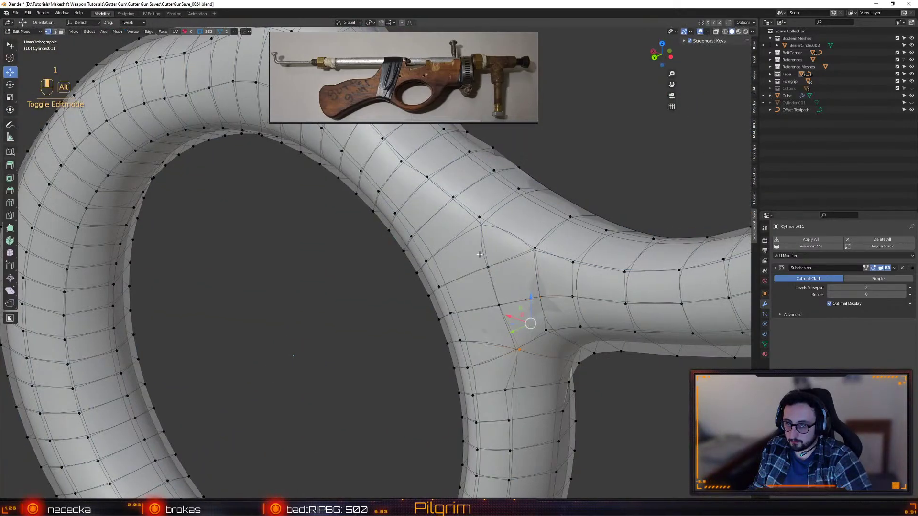
- Examine the smoothed shading and edge flow of the ring-to-arm junction from several angles
left_click_drag(420, 283, 449, 301, "alt")
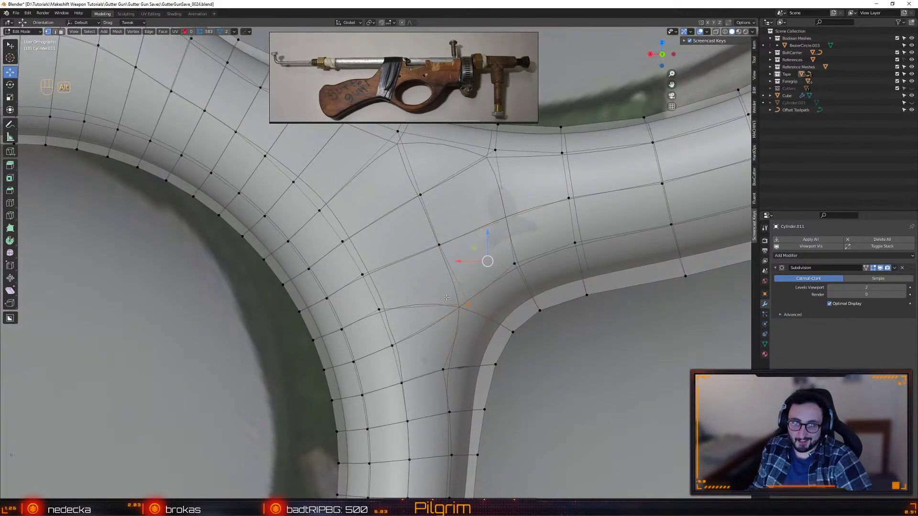
left_click_drag(445, 295, 433, 287, "alt")
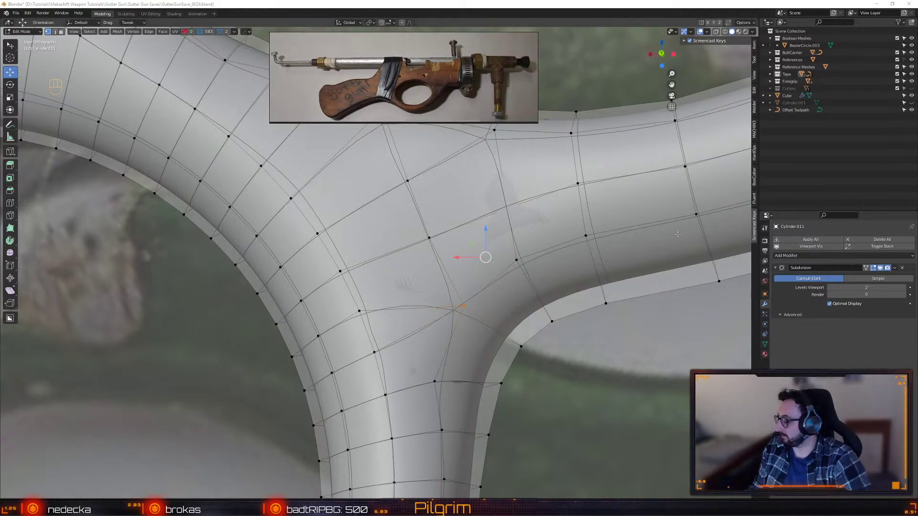
left_click_drag(376, 178, 378, 225, "alt")
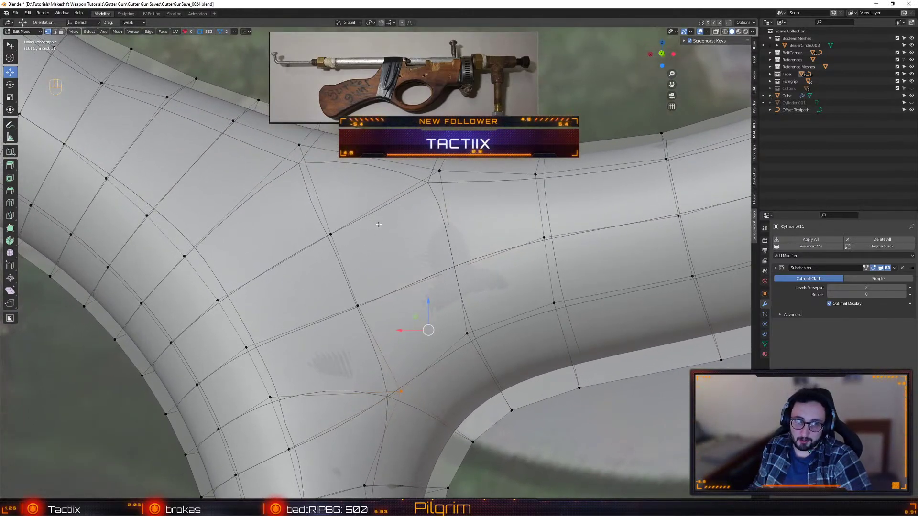
left_click_drag(426, 207, 324, 351, "alt")
middle_click_drag(324, 351, 437, 283)
left_click_drag(443, 250, 437, 311, "alt")
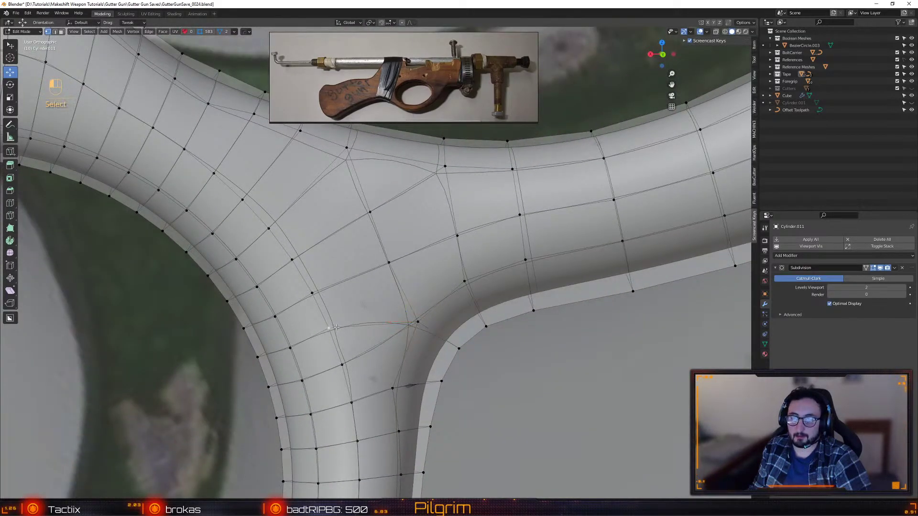
- Connect the ring-side vertex of the lower junction to the central junction vertex with a new edge
left_click_drag(336, 327, 348, 262, "alt")
key("shift+v")
left_click(391, 274)
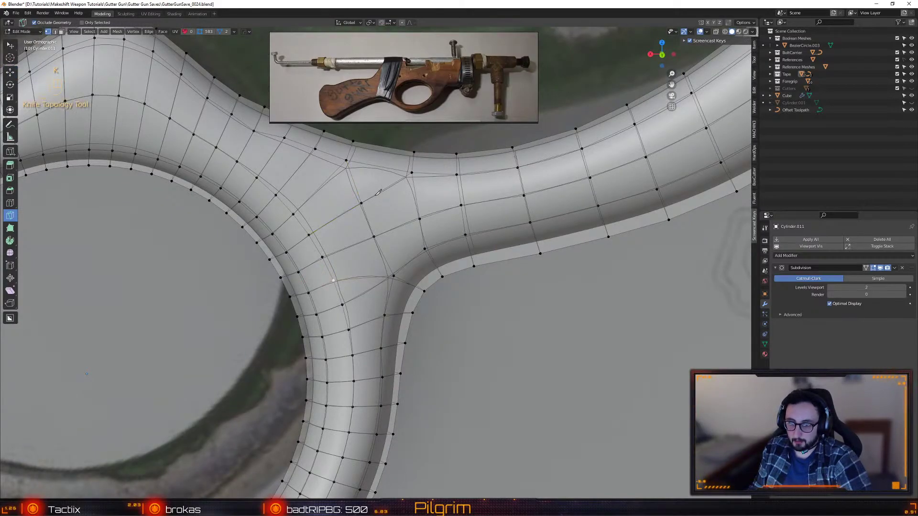
left_click_drag(387, 248, 352, 270, "alt")
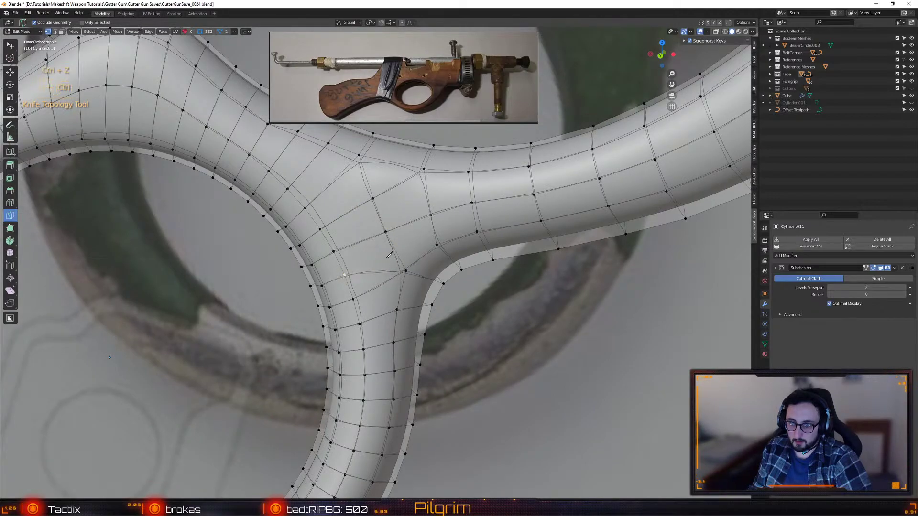
left_click(385, 235, "shift")
key("alt+d")
left_click_drag(385, 236, 366, 307, "alt")
- Look over the whole handle and arm beside the reference scissors, checking the mesh with X-ray
scroll(370, 287, "up", 2)
scroll(366, 307, "down", 10)
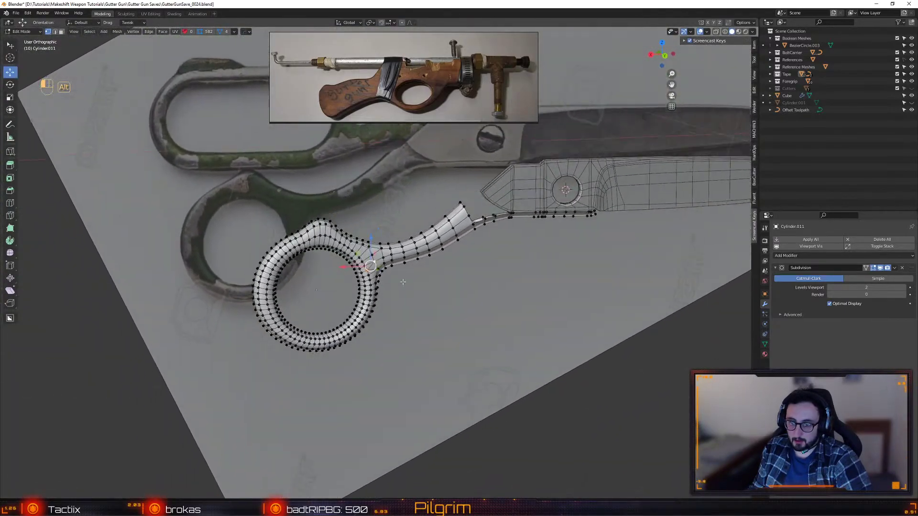
scroll(421, 308, "up", 3)
left_click_drag(403, 283, 299, 177, "alt")
key("shift+x")
key("shift+x")
key("4")
- Adjust the vertices along the junction's upper edge in Z and add a single loop cut next to them
key("1")
scroll(345, 298, "up", 4)
scroll(409, 259, "up", 4)
key("g")
key("z")
left_click(306, 145)
left_click(355, 184)
key("g")
key("z")
left_click(354, 161)
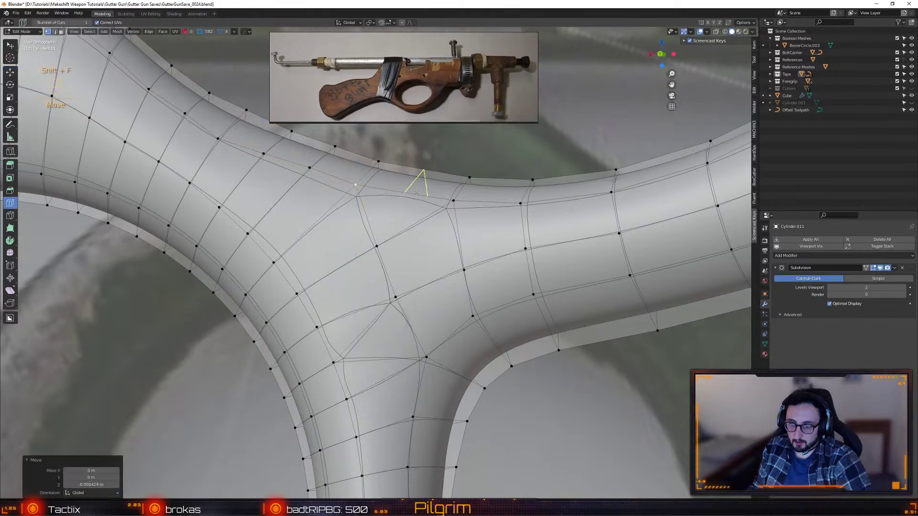
left_click(416, 192)
key("w")
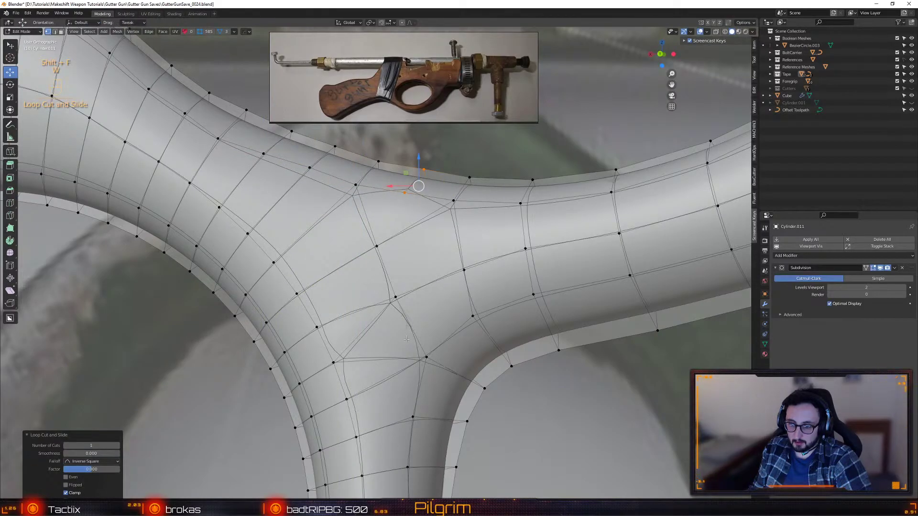
- Dissolve the horizontal edge crossing the lower part of the ring-to-arm junction
left_click(358, 360)
key("ctrl+BackSpace")
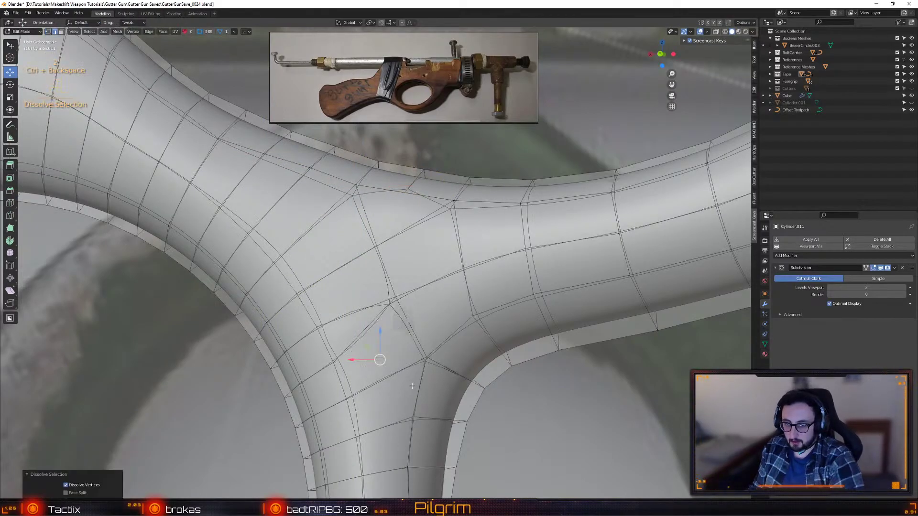
left_click(396, 297)
middle_click_drag(396, 299, 359, 315)
key("2")
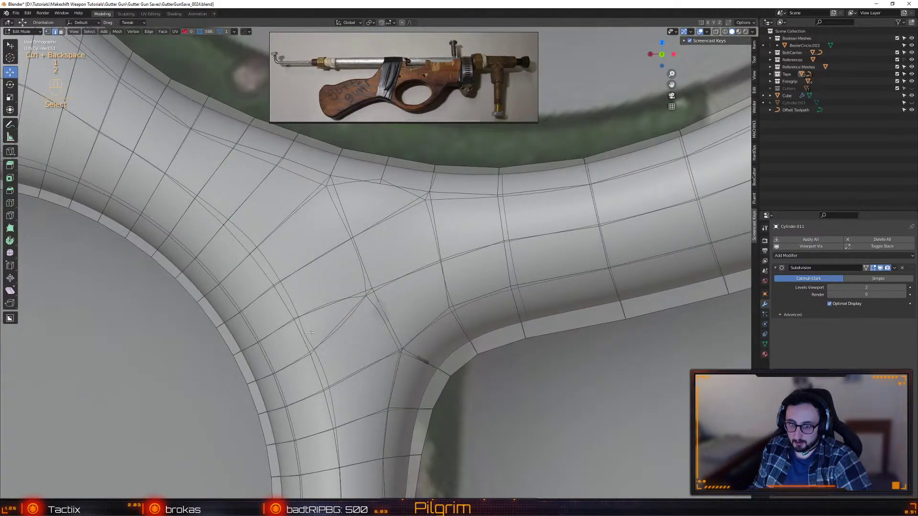
key("alt+v")
key("Escape")
- Collapse the surplus edges one by one around the ring tube beside the lower junction
key("alt+c")
left_click(264, 351)
key("alt+c")
left_click(241, 369)
middle_click_drag(240, 369, 260, 328)
key("alt+c")
key("alt+c")
left_click(224, 309)
key("alt+c")
- Select the path of edges across the ring tube just below the junction and slide its vertices to even the spacing
middle_click_drag(199, 271, 404, 292)
left_click(376, 278)
left_click(320, 295, "shift")
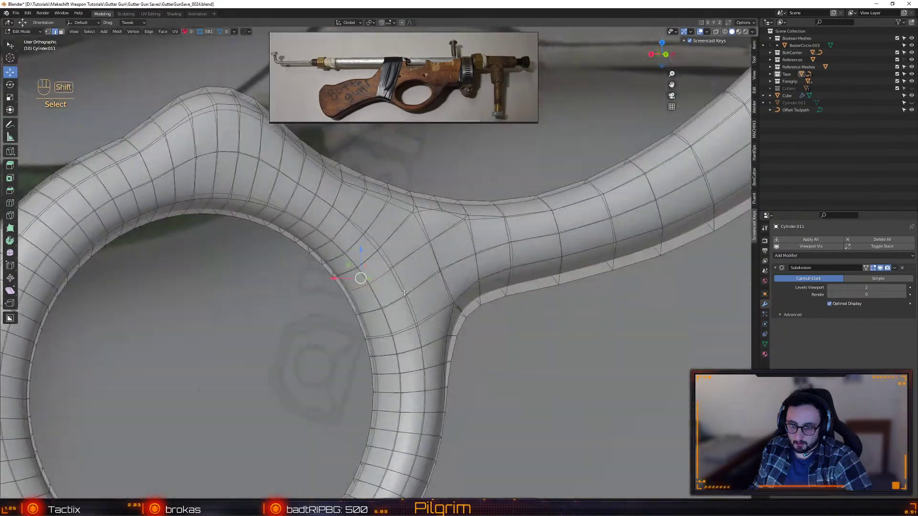
left_click(407, 297)
left_click(405, 329)
left_click_drag(363, 330, 471, 361, "alt")
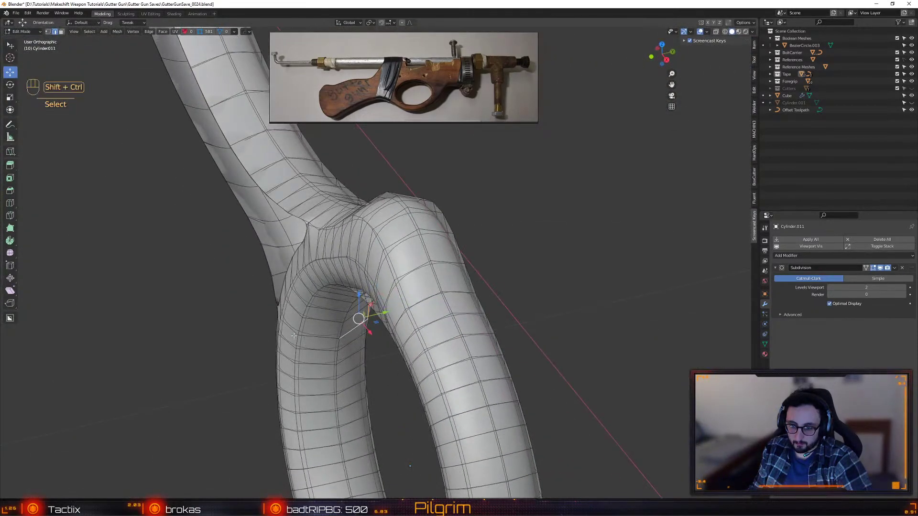
left_click(322, 322, "ctrl")
left_click_drag(516, 292, 429, 282, "alt")
left_click(429, 278)
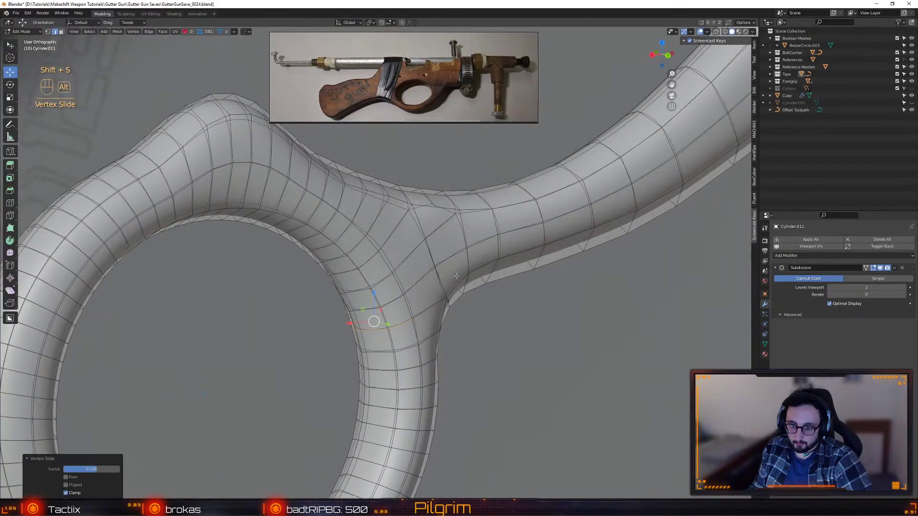
- Extend the vertex at the upper centre of the junction into a new edge
key("4")
left_click_drag(429, 278, 478, 260, "alt")
middle_click_drag(478, 260, 388, 311, "alt")
scroll(388, 311, "up", 1)
left_click_drag(388, 311, 323, 265, "alt")
key("Tab")
key("1")
left_click(333, 283)
key("alt+d")
- Collapse the surplus edges one by one from the junction's upper centre over the arm's top edge
key("2")
left_click(322, 264)
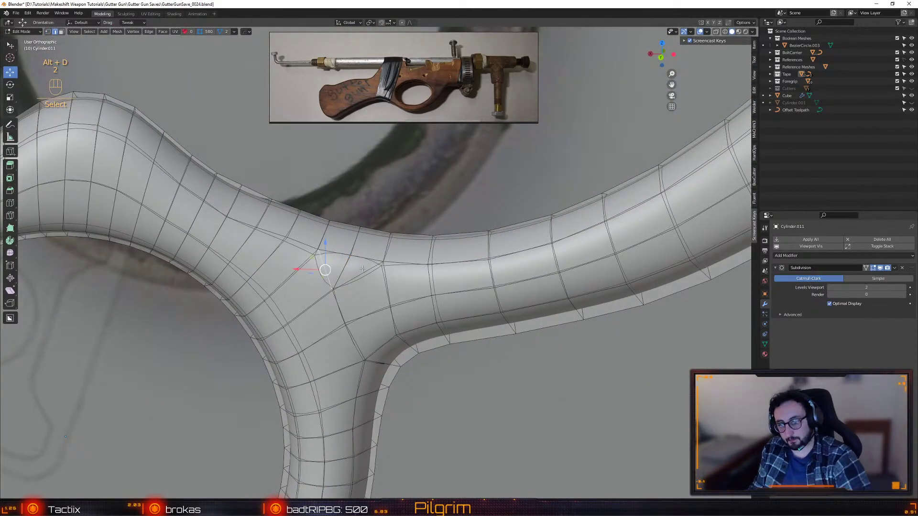
key("alt+c")
key("alt+c")
left_click_drag(375, 228, 400, 280, "alt")
key("alt+c")
left_click(349, 237, "alt")
key("alt+c")
key("alt+c")
key("alt+c")
key("alt+z")
key("alt+z")
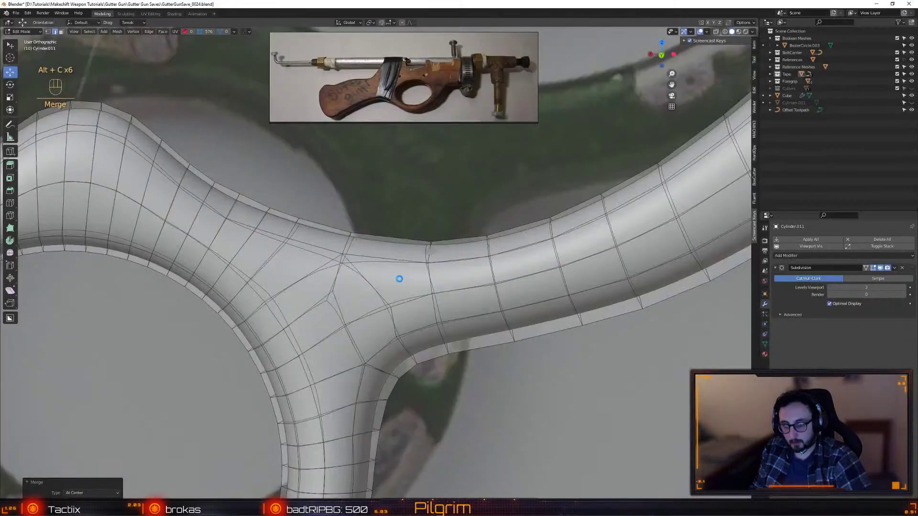
key("shift+x")
key("shift+x")
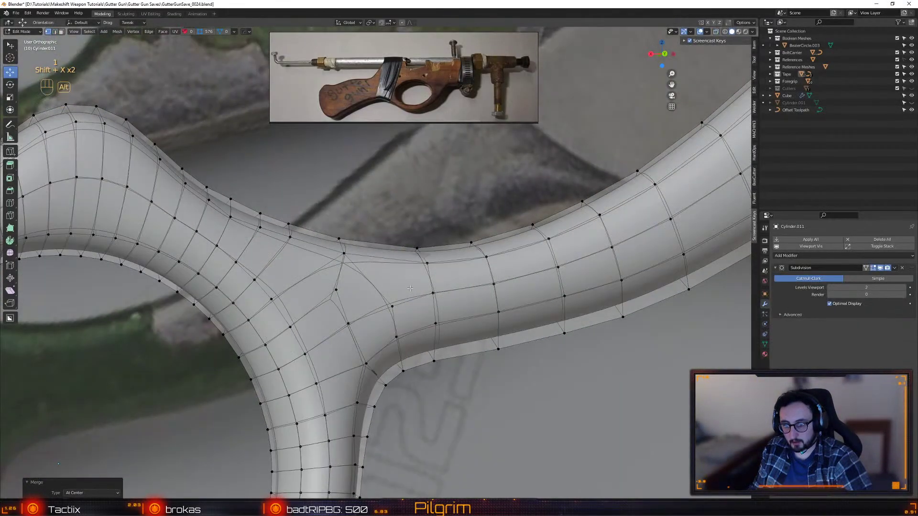
- Check the smoothed shading of the reworked junction and the whole handle in Object Mode
key("4")
left_click_drag(390, 301, 352, 312, "alt")
key("Tab")
key("Tab")
key("1")
left_click(343, 272)
key("4")
key("Tab")
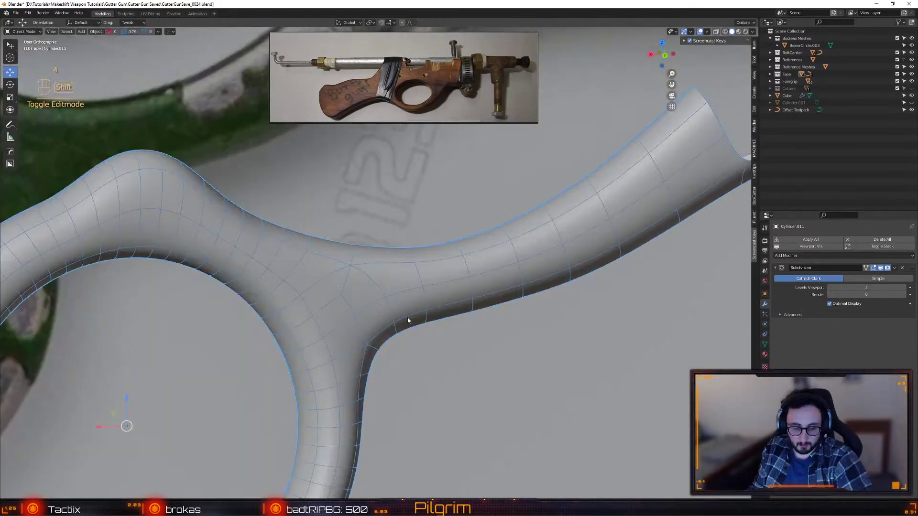
scroll(407, 320, "down", 3)
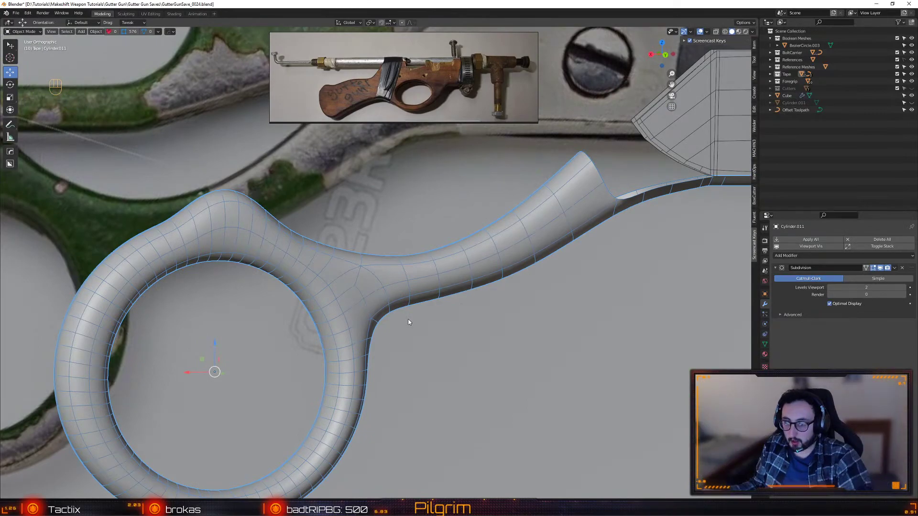
left_click_drag(408, 319, 343, 345, "alt")
scroll(376, 315, "up", 2)
- Examine the edge flow around the junction's central vertices in Edit Mode from several angles
key("1")
scroll(342, 345, "up", 2)
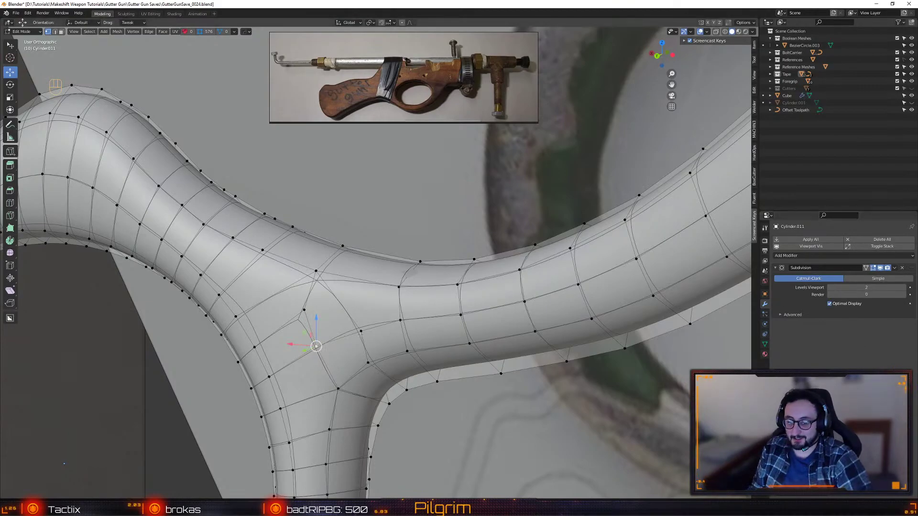
middle_click_drag(373, 330, 435, 335, "alt")
left_click_drag(382, 335, 413, 345, "alt")
right_click_drag(373, 354, 392, 363, "alt")
left_click_drag(392, 363, 434, 341, "alt")
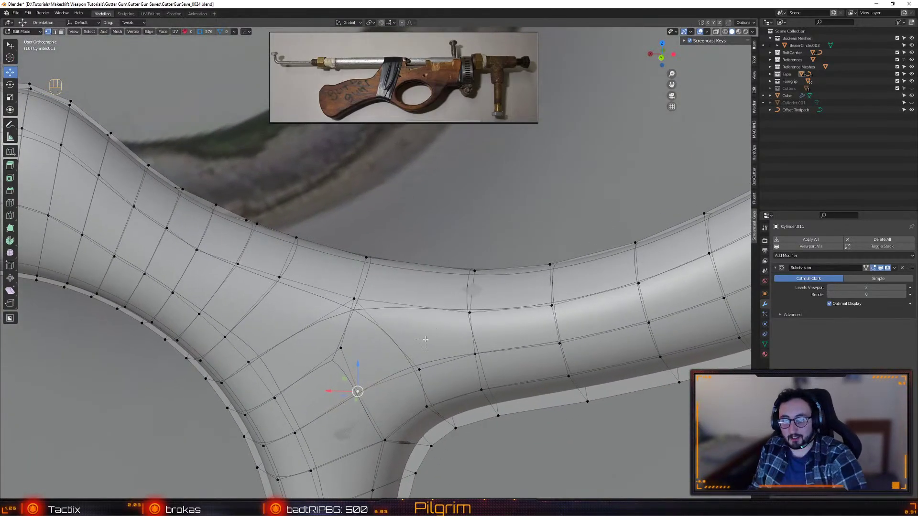
left_click_drag(407, 358, 408, 378, "alt")
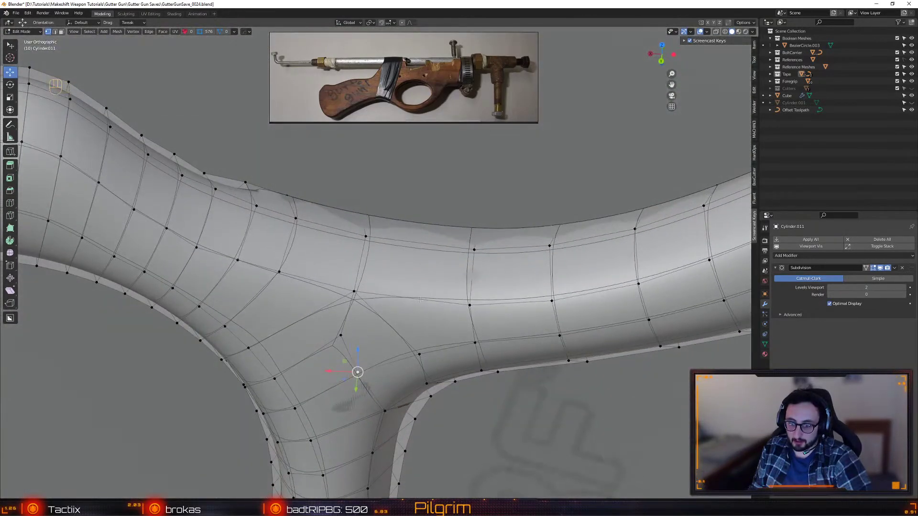
key("shift+f")
key("w")
left_click_drag(434, 346, 436, 318, "alt")
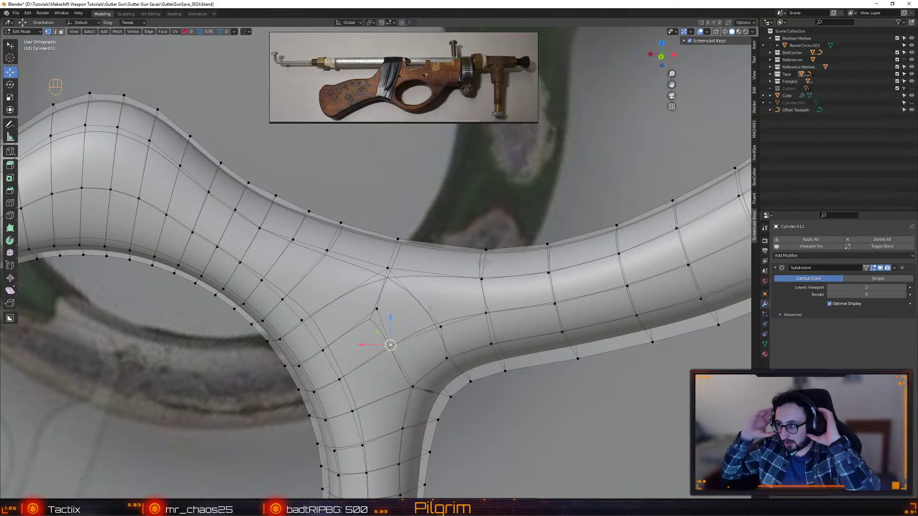
left_click_drag(425, 295, 398, 277, "alt")
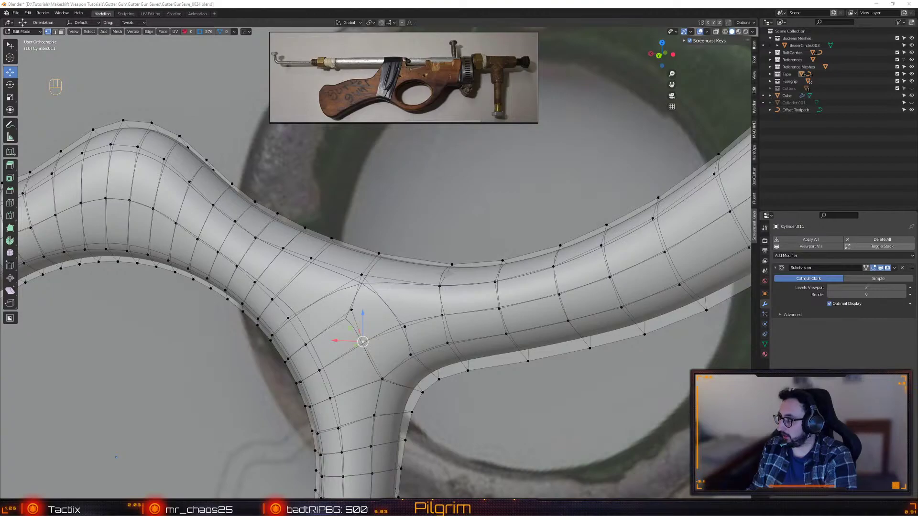
- Switch to the browser showing Polycount, move the gun reference photo aside and widen the browser window
key("alt+Tab")
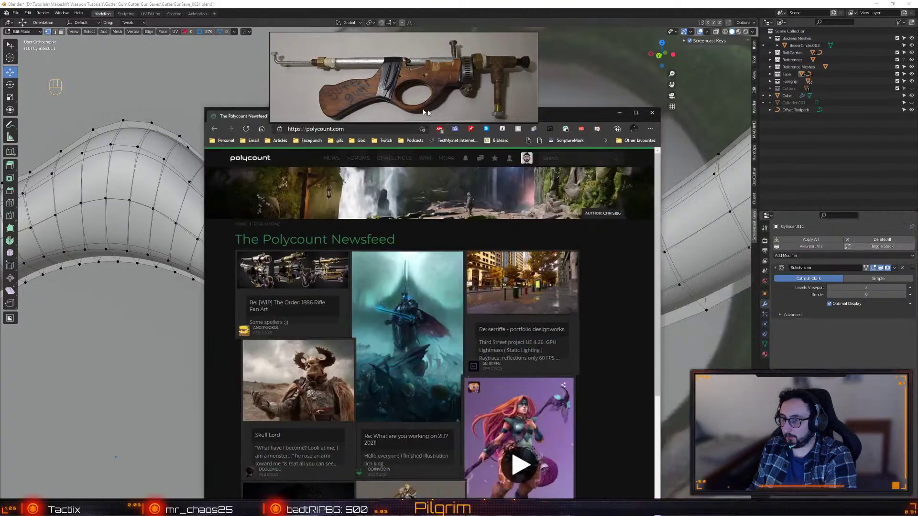
left_click_drag(443, 105, 125, 156)
left_click_drag(554, 95, 549, 41)
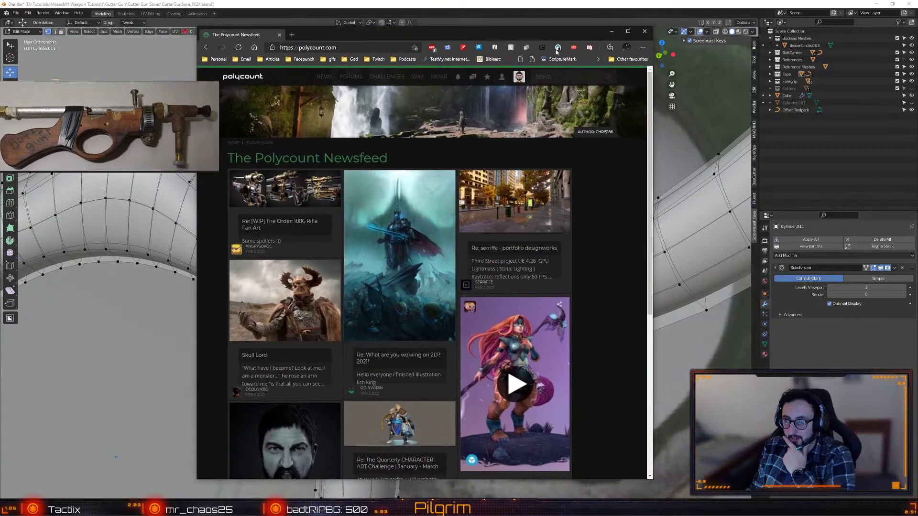
left_click_drag(655, 165, 884, 164)
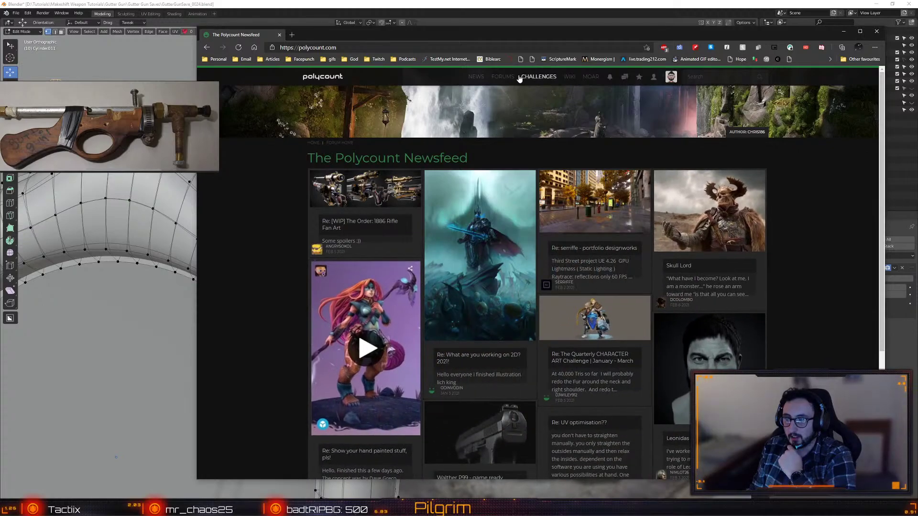
- Open the Polycount forum's Technical Talk section and its sticky thread on modelling specific shapes
left_click(508, 78)
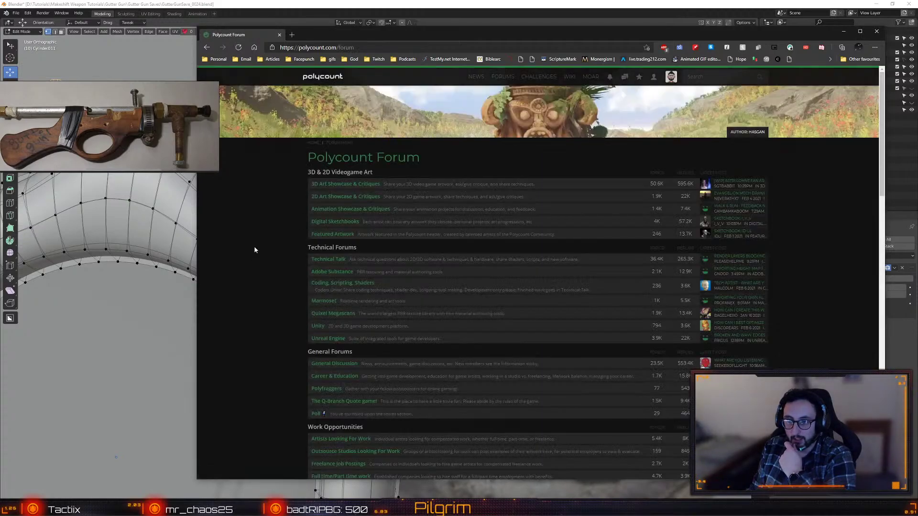
left_click(323, 260)
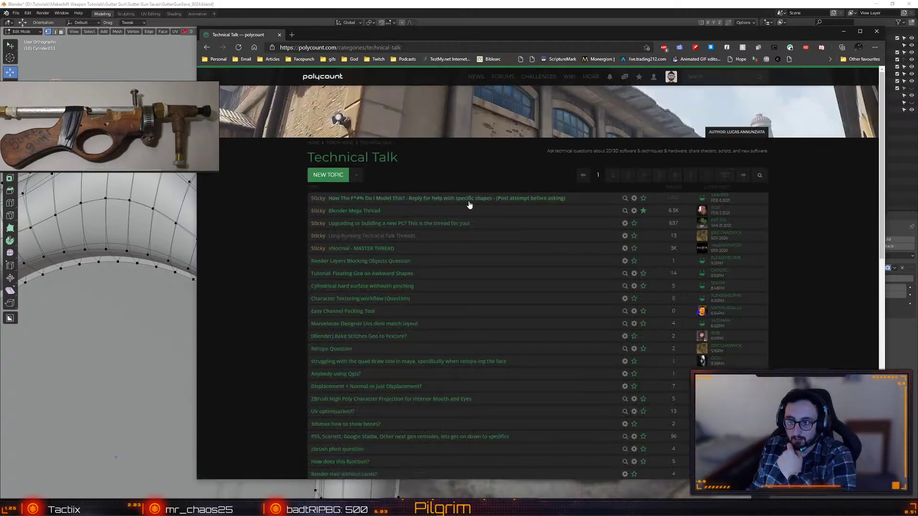
left_click(479, 201)
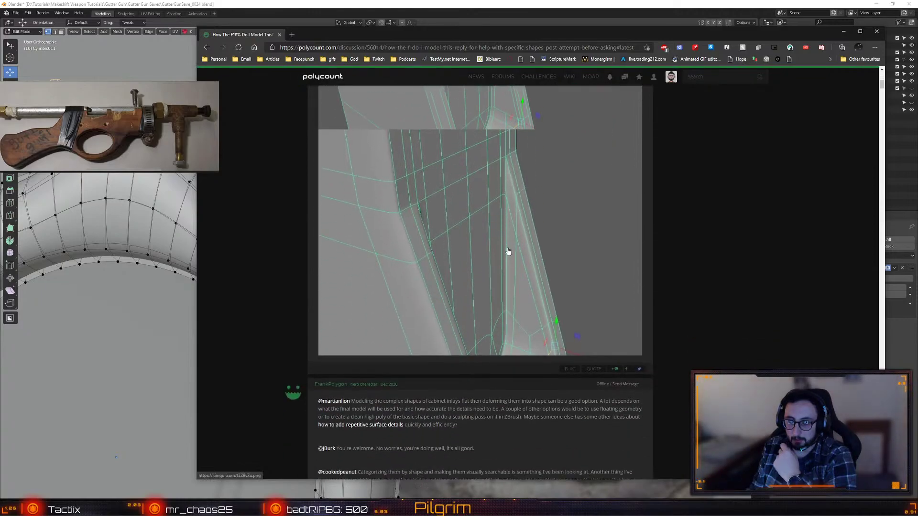
- Read through the thread's topology examples for curved surfaces, quads and pentagons, and close the browser
scroll(507, 250, "down", 15)
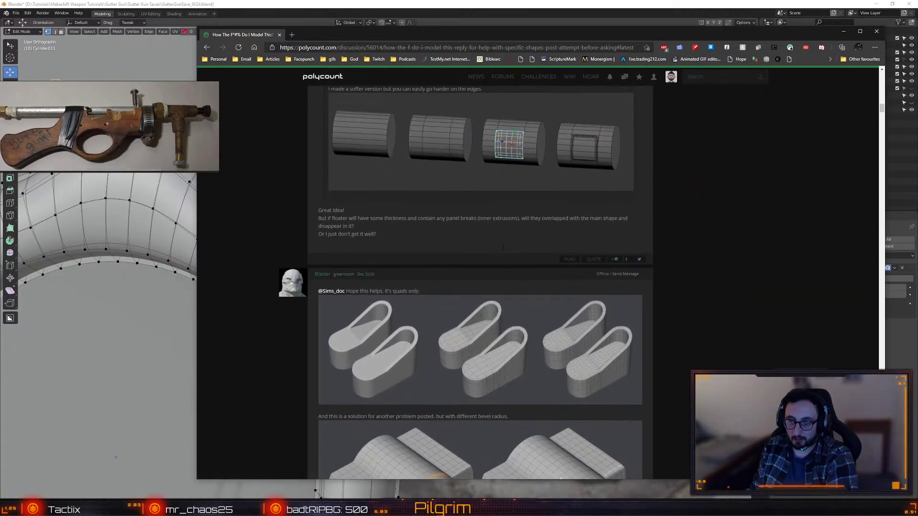
scroll(440, 315, "down", 4)
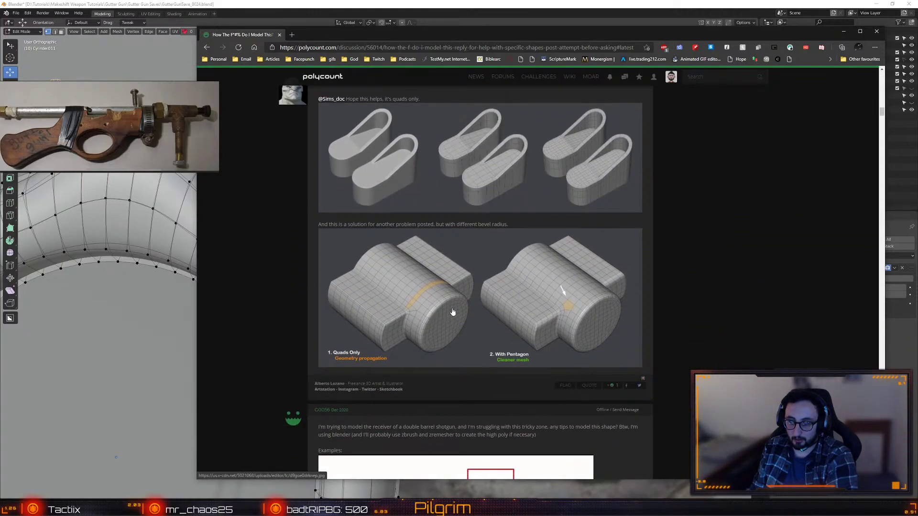
scroll(566, 314, "down", 3)
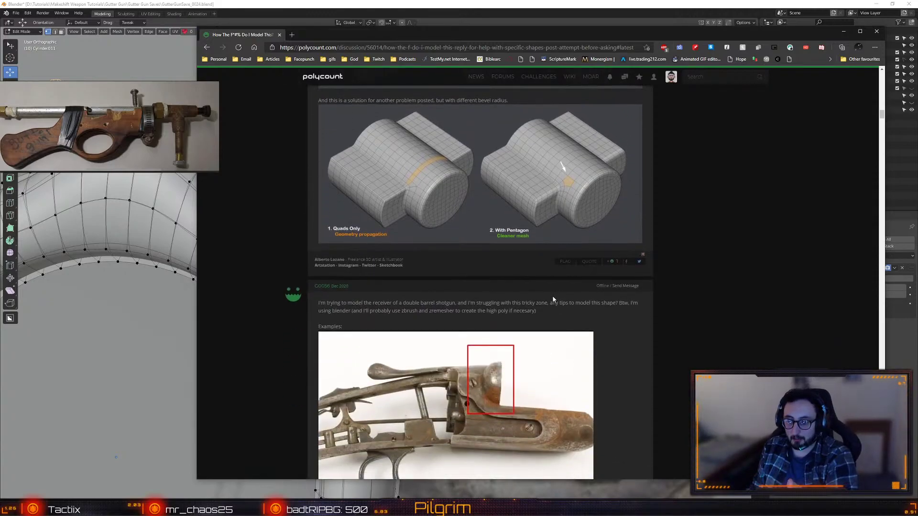
scroll(555, 293, "down", 1)
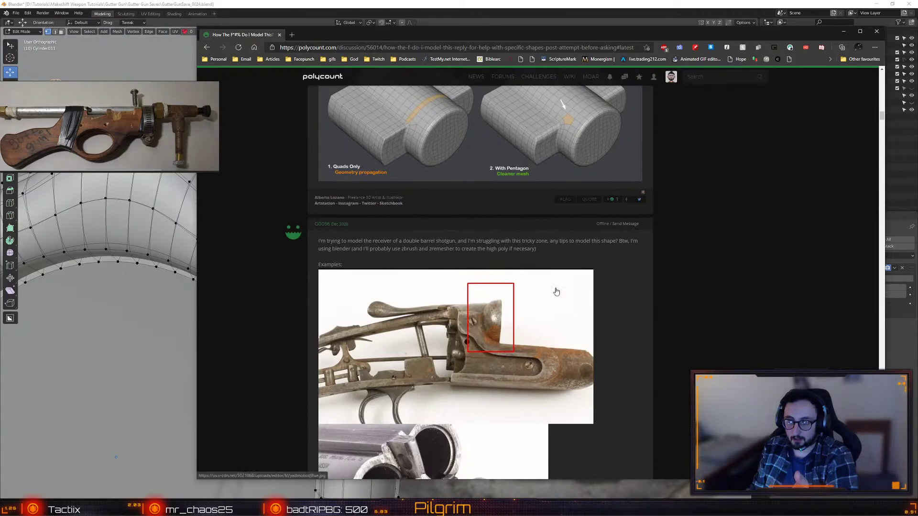
scroll(556, 292, "up", 1)
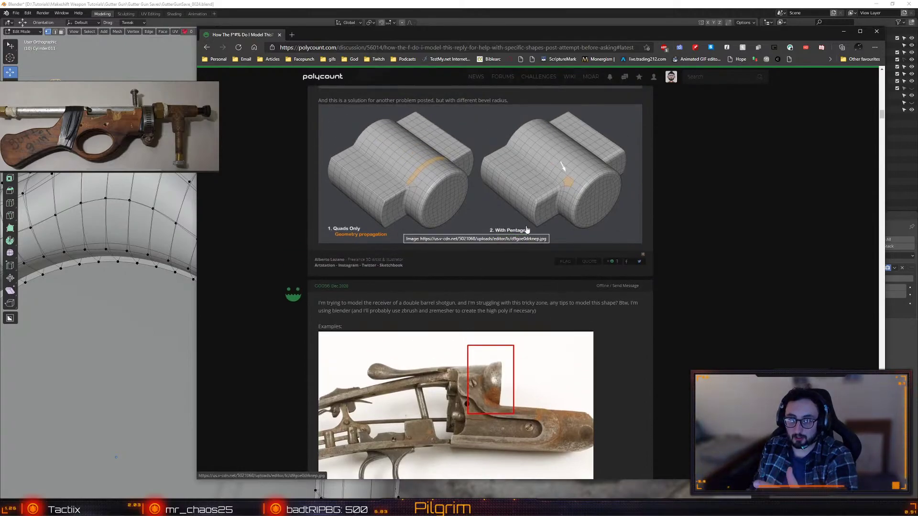
scroll(557, 234, "down", 3)
scroll(557, 234, "down", 6)
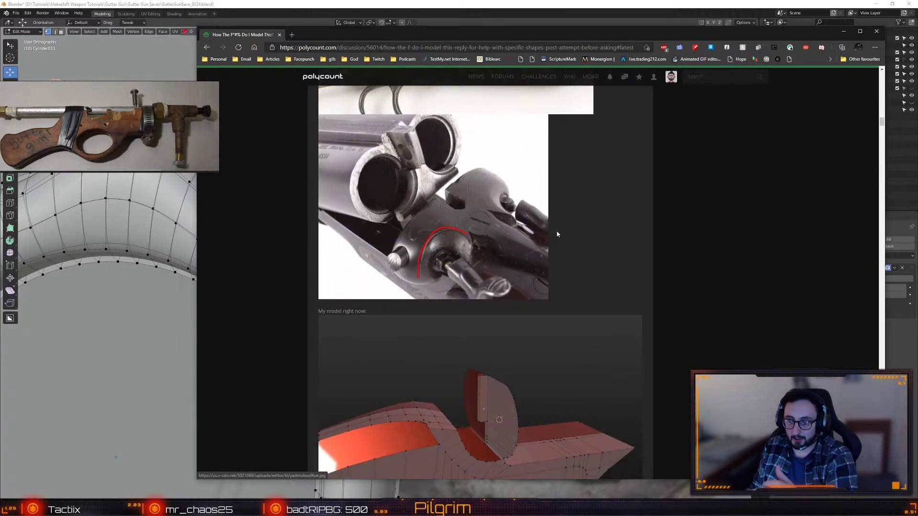
scroll(554, 238, "down", 15)
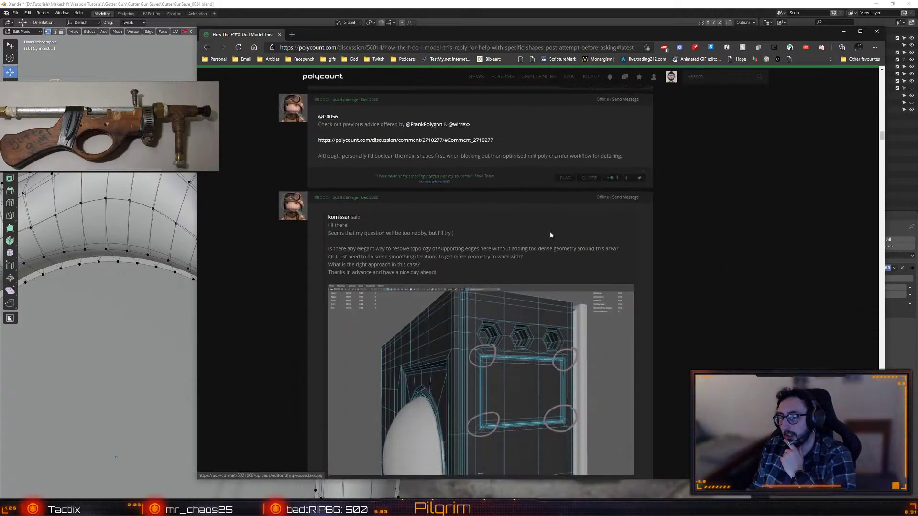
scroll(551, 234, "down", 15)
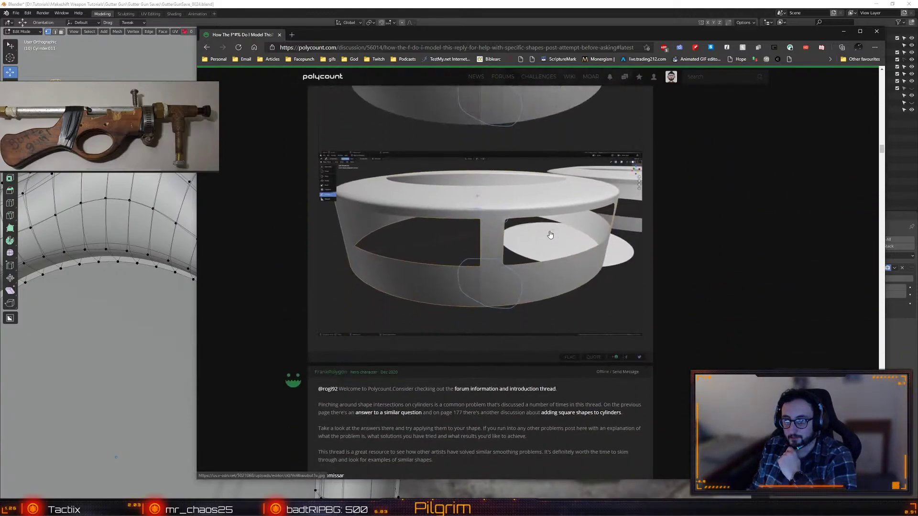
scroll(549, 231, "down", 5)
scroll(549, 231, "up", 8)
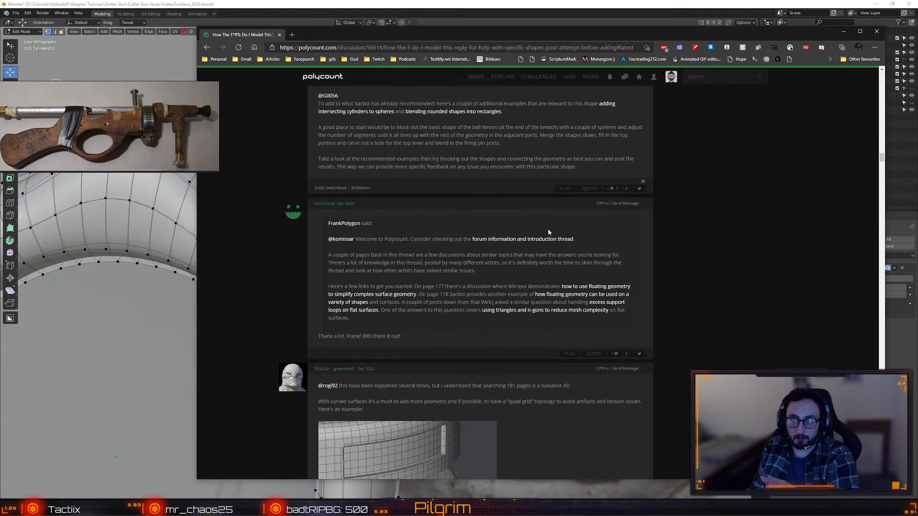
scroll(549, 231, "down", 10)
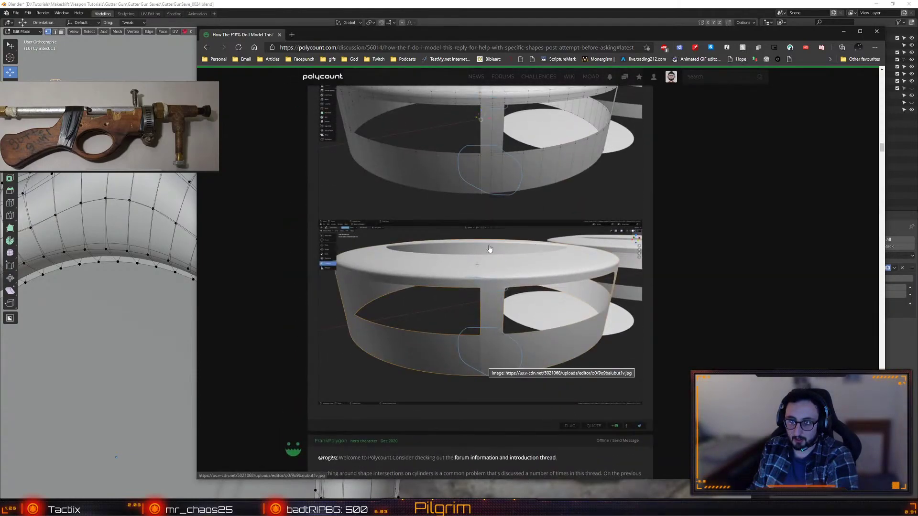
scroll(479, 166, "up", 3)
scroll(479, 166, "down", 3)
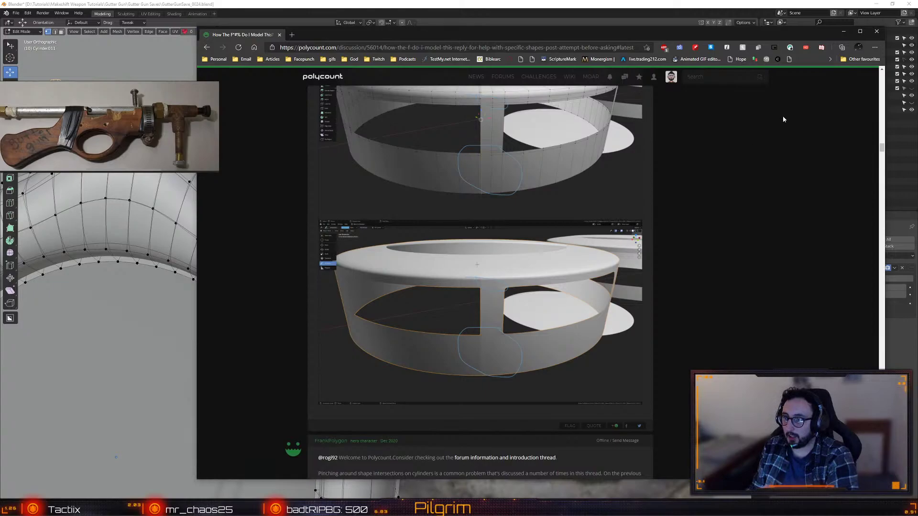
left_click(876, 31)
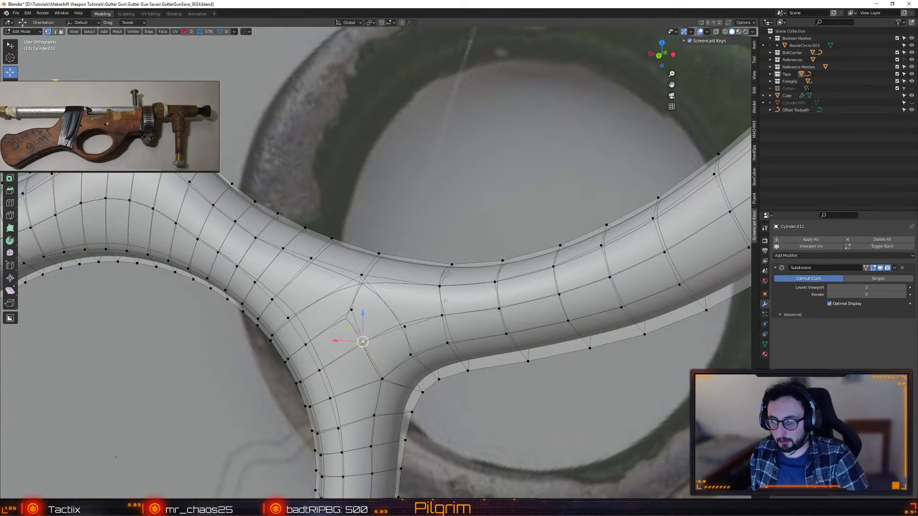
- Examine the arm between the finger ring and the blade, and save the file
scroll(438, 302, "down", 4)
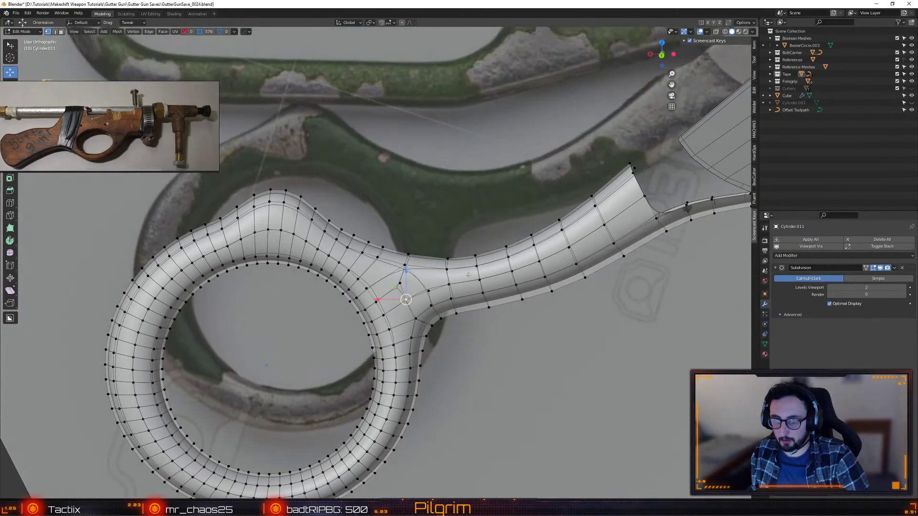
middle_click_drag(468, 275, 363, 268, "shift")
scroll(425, 311, "up", 4)
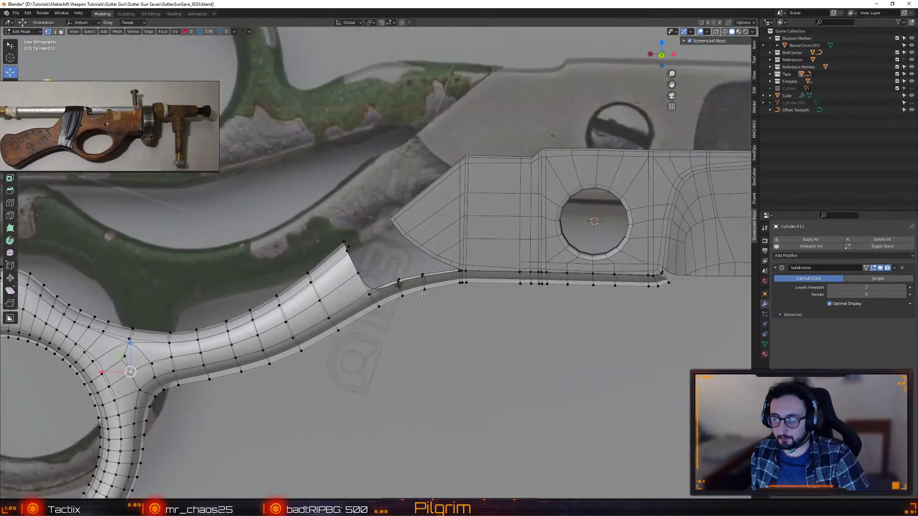
middle_click_drag(425, 311, 454, 341, "shift")
scroll(400, 270, "down", 4)
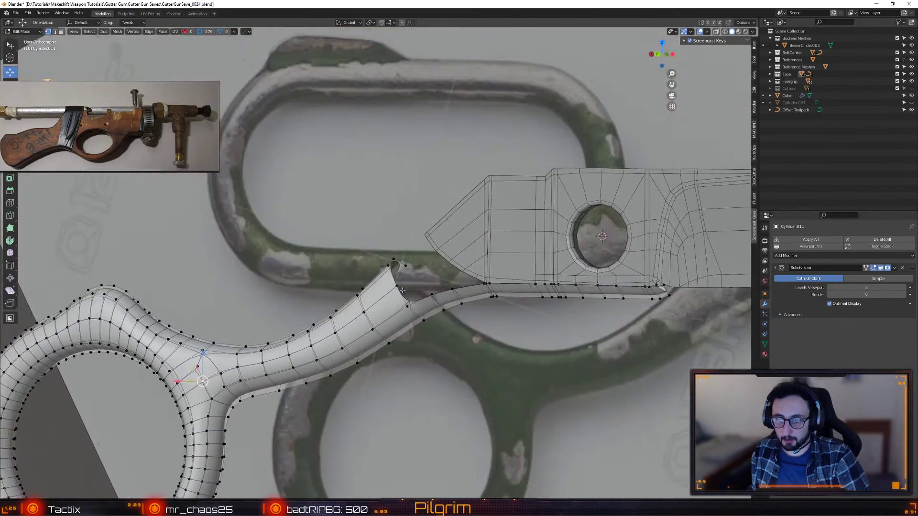
middle_click_drag(400, 270, 399, 283)
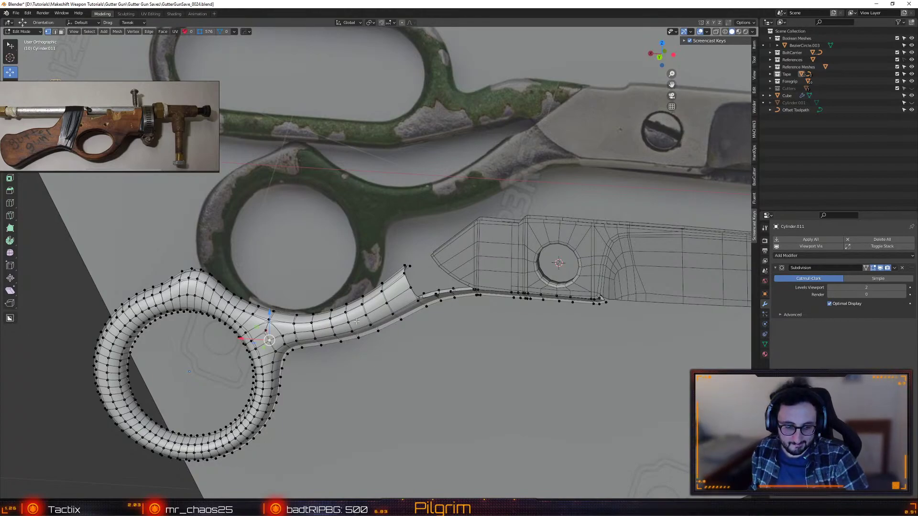
scroll(406, 324, "up", 4)
middle_click_drag(406, 323, 406, 247)
key("2")
key("ctrl+s")
- Fill the gap along the rear side of the arm face by face, from its open end towards the finger ring
scroll(403, 291, "down", 6)
scroll(406, 248, "up", 1)
scroll(411, 252, "up", 1)
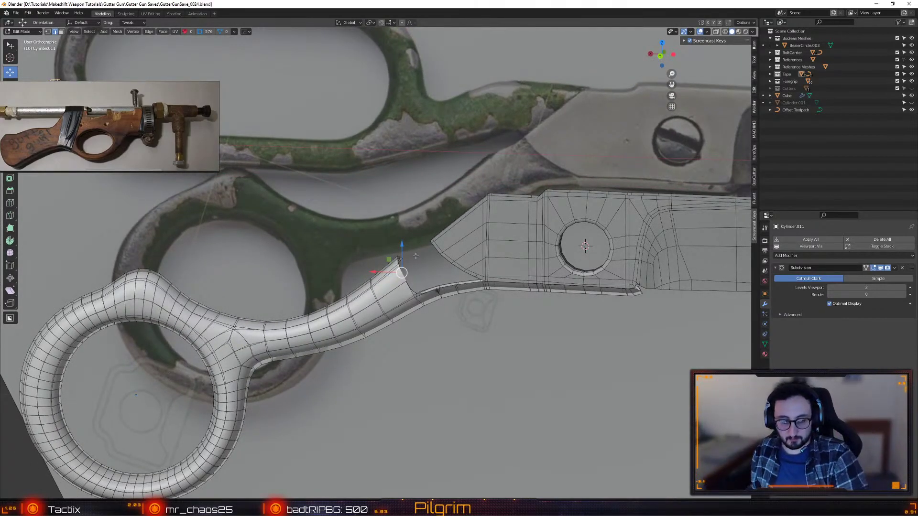
middle_click_drag(416, 256, 625, 250)
middle_click_drag(389, 231, 454, 243)
key("ctrl+f")
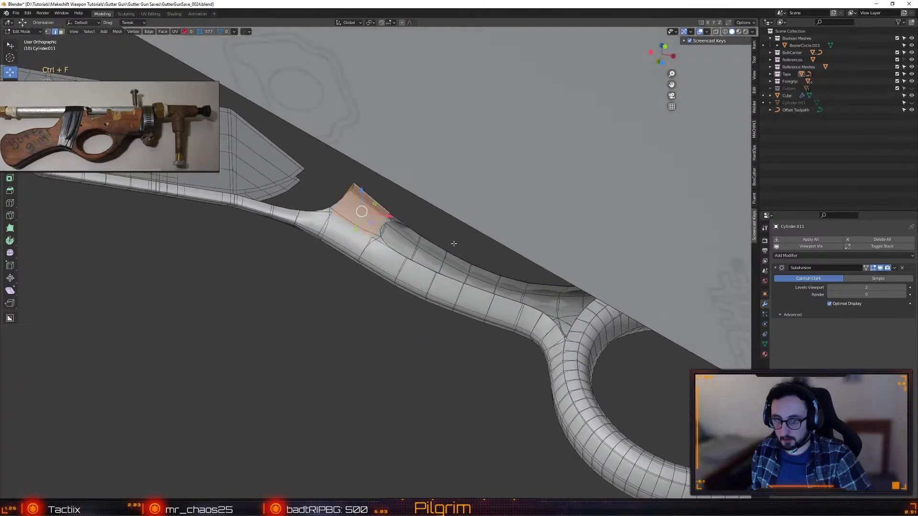
key("ctrl+f")
key("ctrl+f")
key("ctrl+f")
key("ctrl+f")
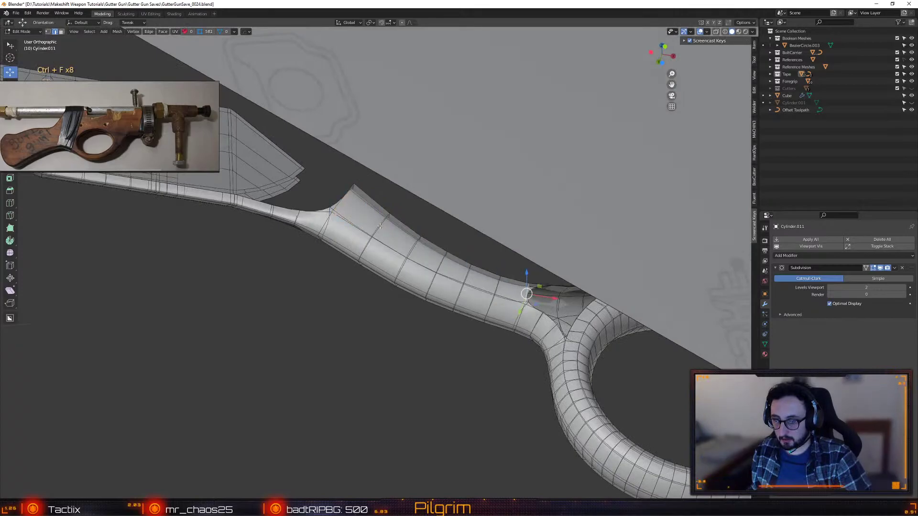
left_click(344, 199)
key("w")
- Leave Edit Mode and move the scissors reference image plane farther away from the model along Y
middle_click_drag(451, 263, 512, 343)
left_click_drag(471, 325, 476, 322)
middle_click_drag(477, 323, 600, 260)
key("Tab")
left_click(625, 215)
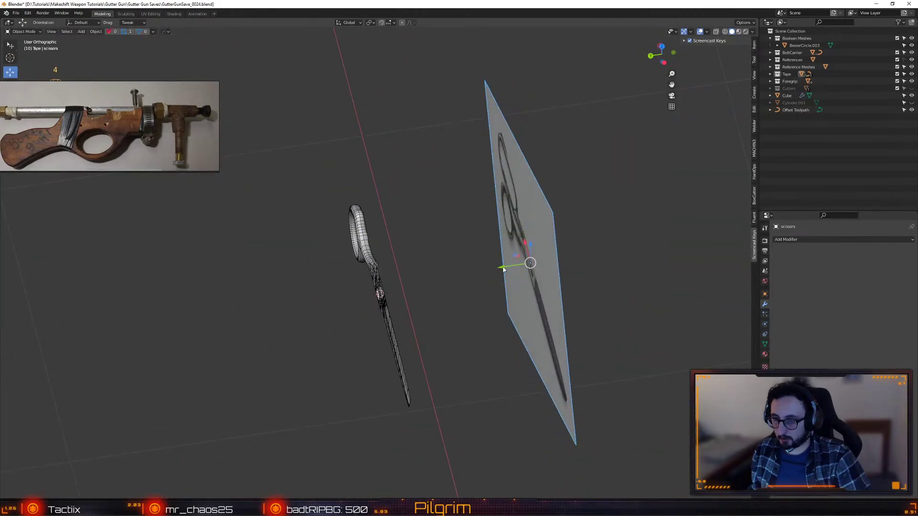
left_click_drag(503, 269, 593, 268)
middle_click_drag(593, 268, 570, 282)
- In the blade's mesh, select the path of edges along the lower cutting side and nudge it slightly
scroll(437, 241, "up", 2)
key("Tab")
key("Tab")
left_click(445, 225)
key("2")
left_click(563, 247)
key("f")
scroll(443, 305, "down", 4)
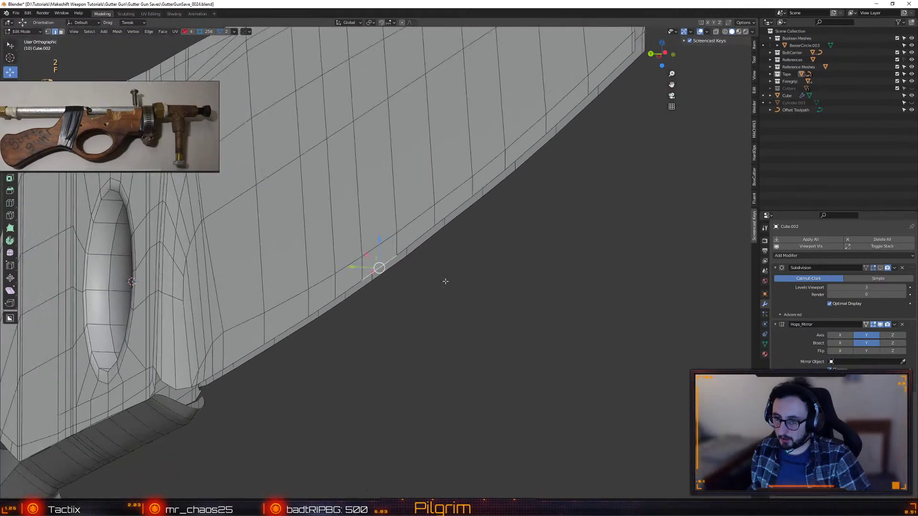
scroll(442, 304, "down", 5)
middle_click_drag(443, 305, 585, 198)
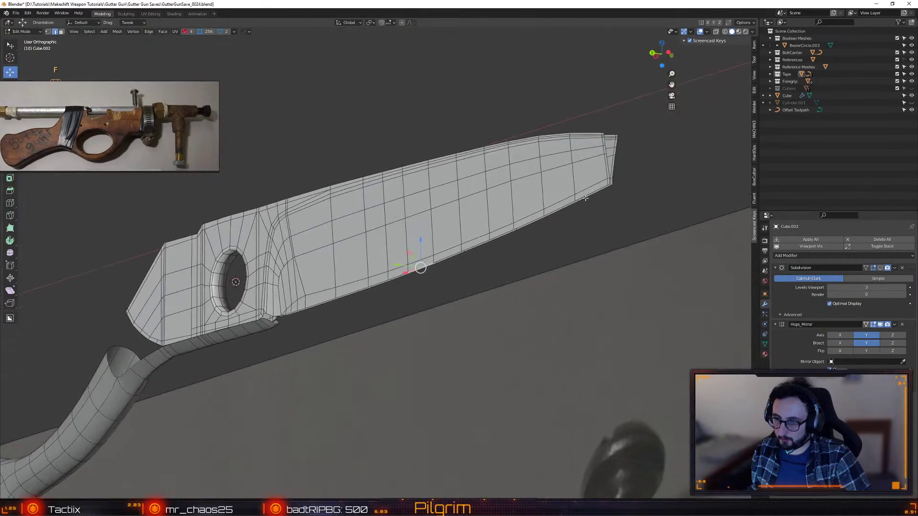
middle_click_drag(507, 227, 574, 224)
scroll(383, 287, "up", 3)
middle_click_drag(203, 306, 221, 276)
left_click(615, 342, "ctrl")
middle_click_drag(614, 341, 315, 279)
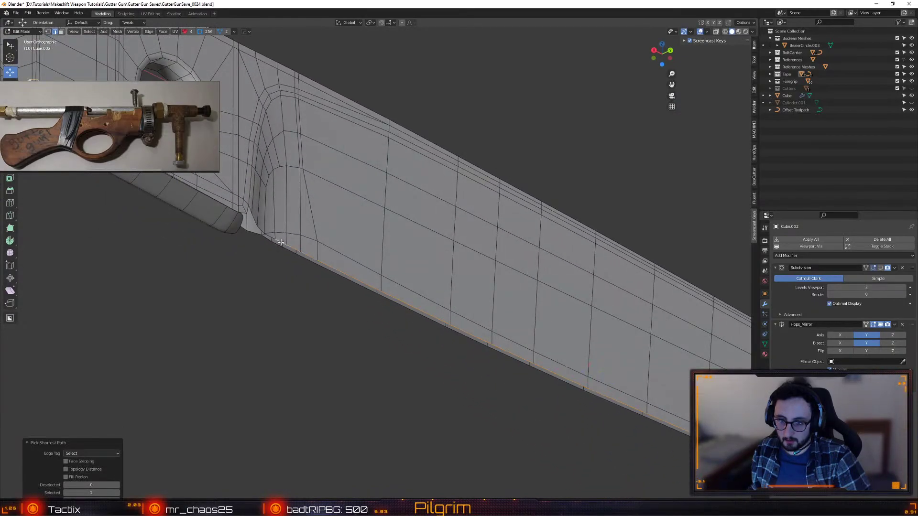
left_click_drag(579, 361, 576, 364)
middle_click_drag(577, 365, 461, 301)
left_click(428, 300)
key("2")
left_click(462, 299)
key("ctrl+d")
right_click(480, 284)
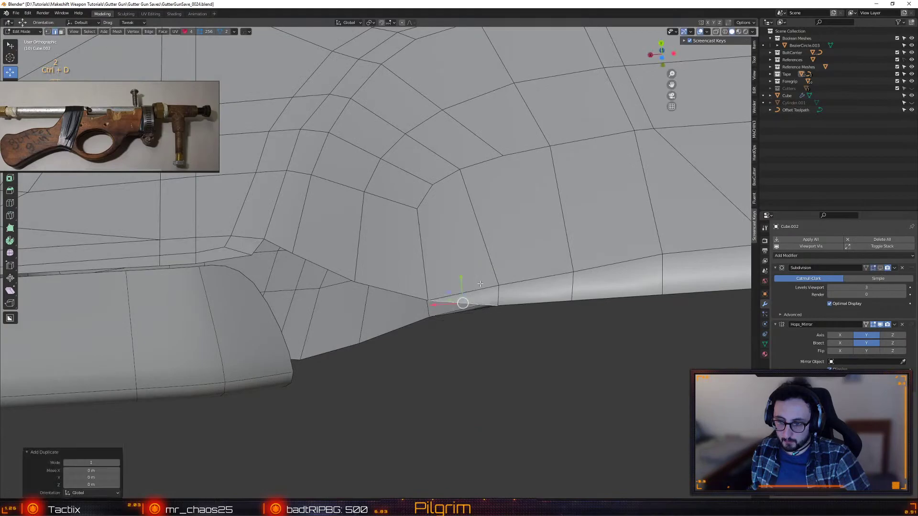
key("ctrl+z")
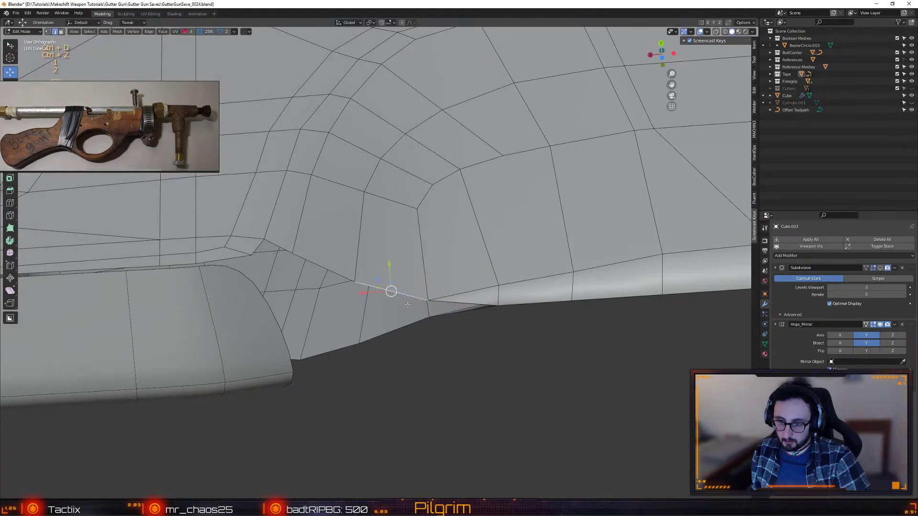
- Extrude the short lower edge beside the blade's step by 0.000593 m along Y, and adjust its position
mouse_move(410, 286)
middle_mouse_down()
mouse_move(372, 303)
mouse_move(419, 297)
middle_mouse_up()
left_click(380, 306)
key("w")
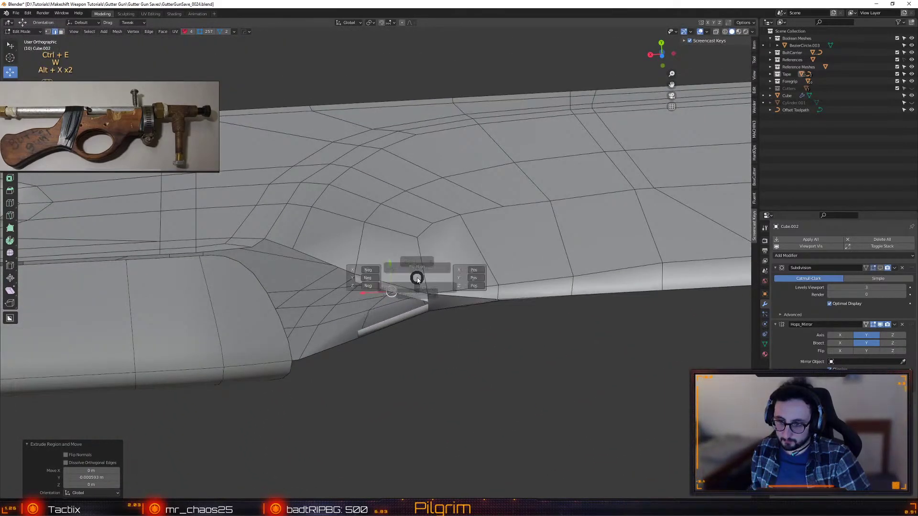
left_click(415, 239)
left_click_drag(384, 269, 386, 284)
- Cut an edge loop along the blade's face and slide it close to the lower cutting edge
key("1")
middle_click_drag(430, 301, 383, 272)
key("4")
key("alt+2")
key("shift+f")
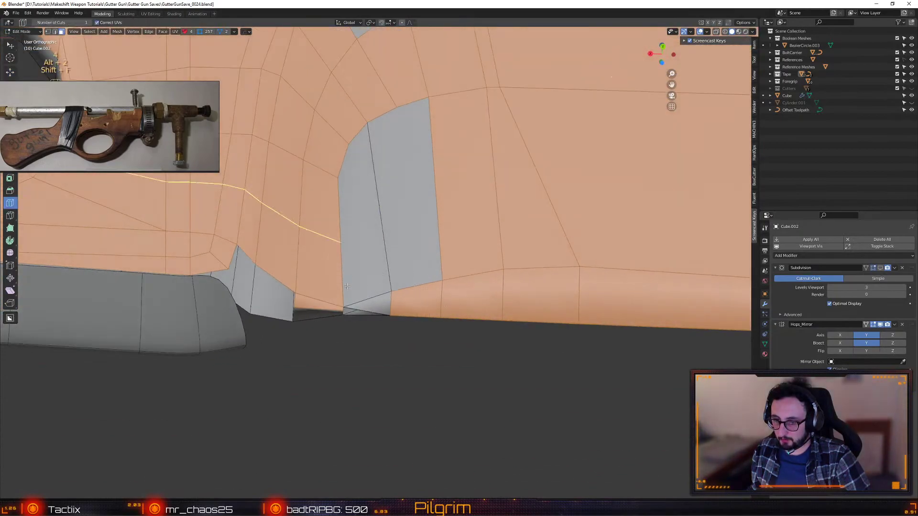
left_click_drag(441, 269, 437, 301)
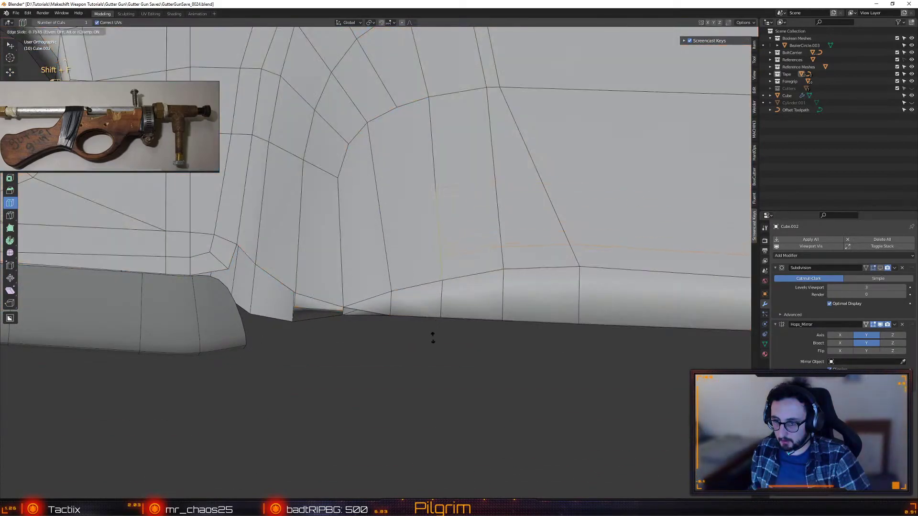
left_click_drag(430, 348, 429, 349)
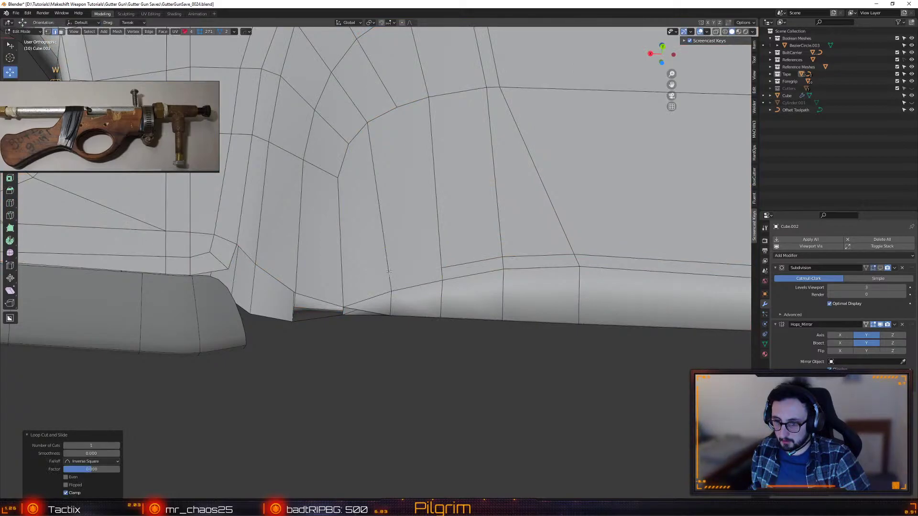
- Slide the vertex beside the new loop's end down near the lower edge and connect it to the loop
left_click(381, 207)
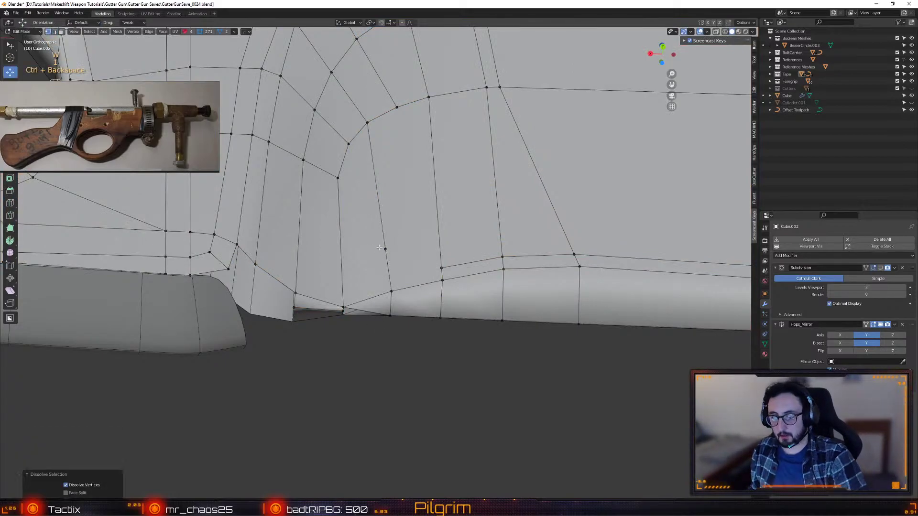
key("shift+v")
left_click(390, 278)
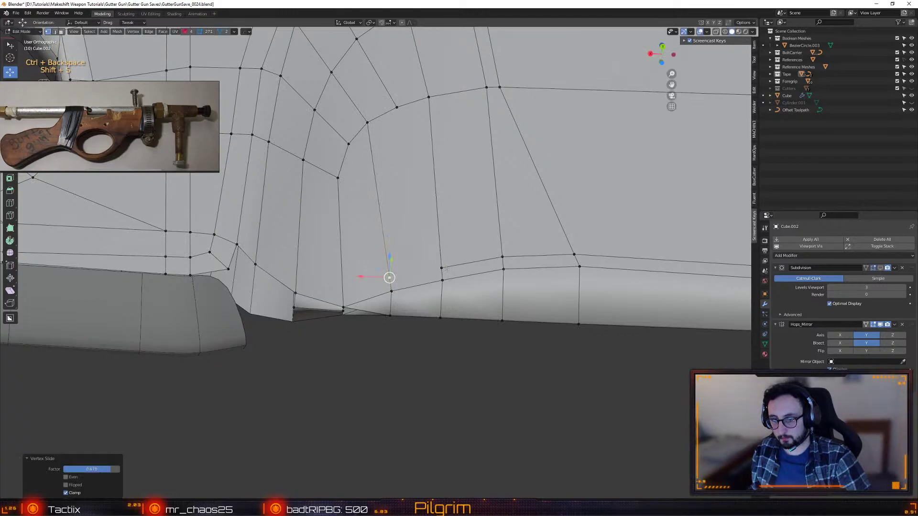
key("alt+d")
middle_click_drag(392, 256, 396, 266)
key("shift+v")
left_click(399, 268)
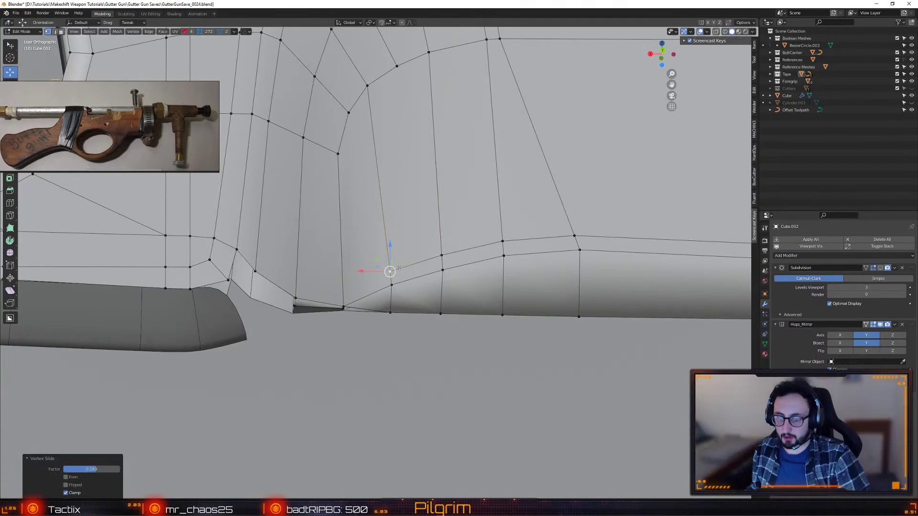
- Cut an edge loop through the section between the pivot hole and the step, close to the lower border
middle_click_drag(374, 243, 244, 223)
left_click_drag(247, 222, 248, 246)
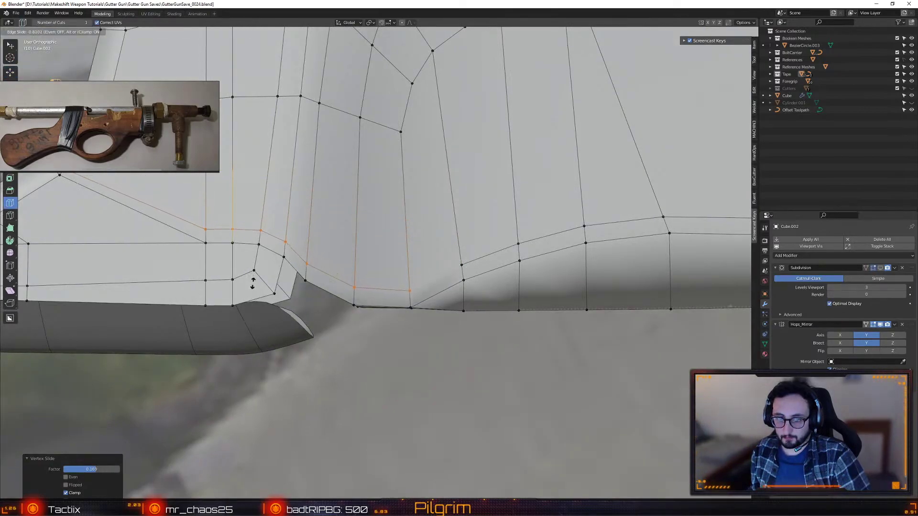
left_click_drag(253, 283, 253, 285)
middle_click_drag(252, 285, 255, 257)
- Merge the three extra loop vertices on the pivot hole's rim into their neighbouring vertices with At Last
key("w")
left_click(252, 253)
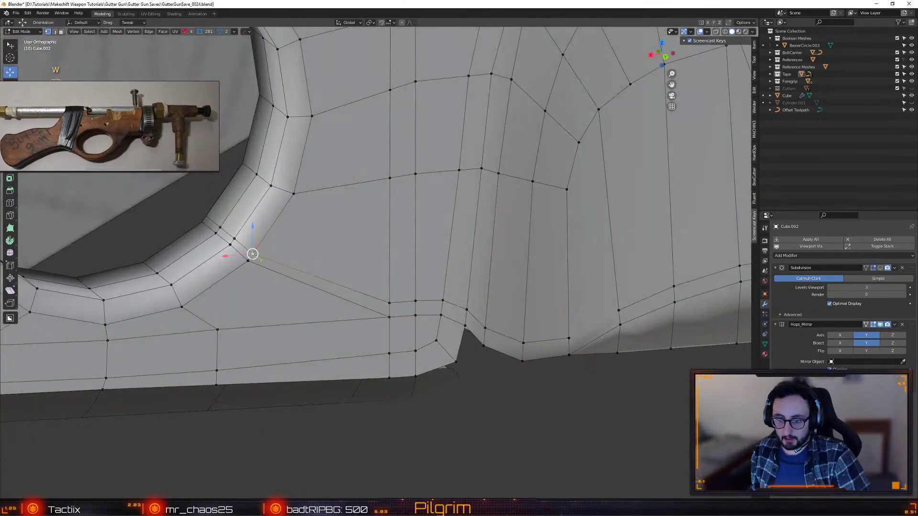
key("alt+f")
left_click(234, 238)
left_click(230, 245, "shift")
key("alt+f")
left_click(220, 227)
left_click(215, 233, "shift")
key("alt+f")
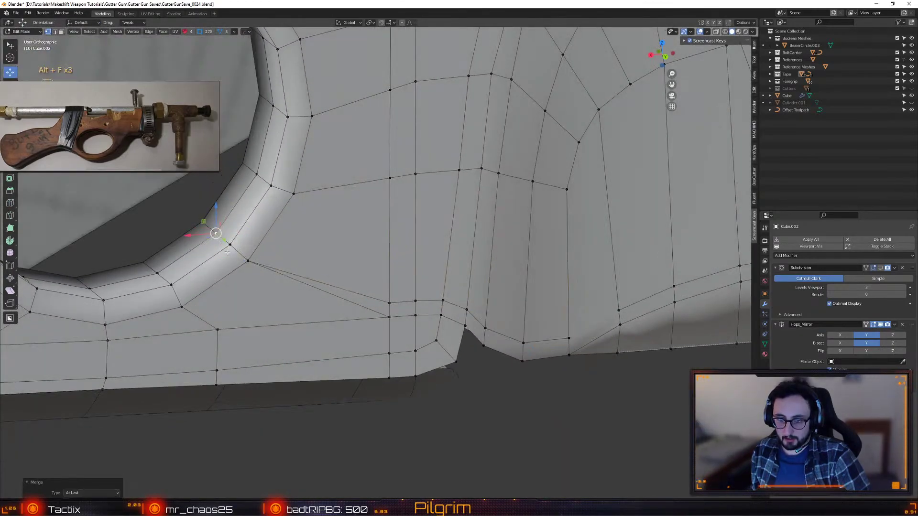
- Dissolve the redundant edge below the pivot hole and slide the neighbouring loop vertices upward into a gradual slope
left_click(390, 317)
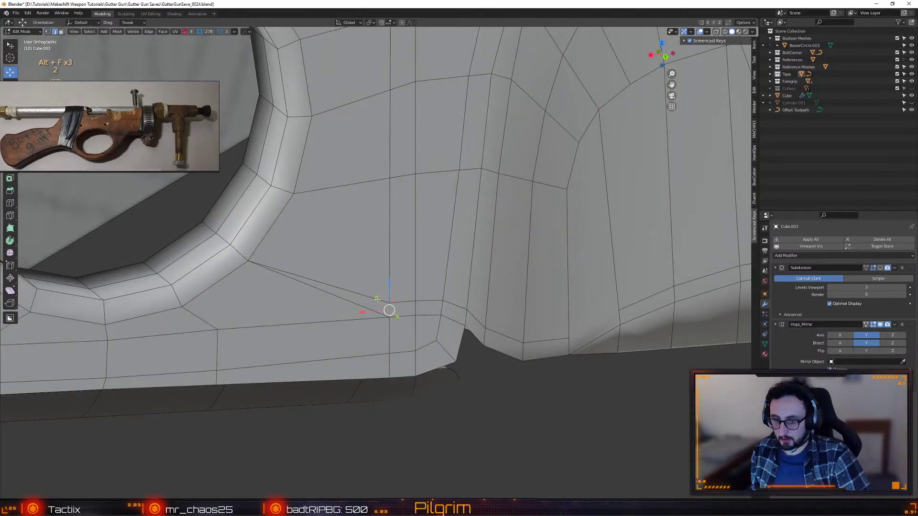
key("ctrl+BackSpace")
key("1")
left_click_drag(389, 303, 415, 258)
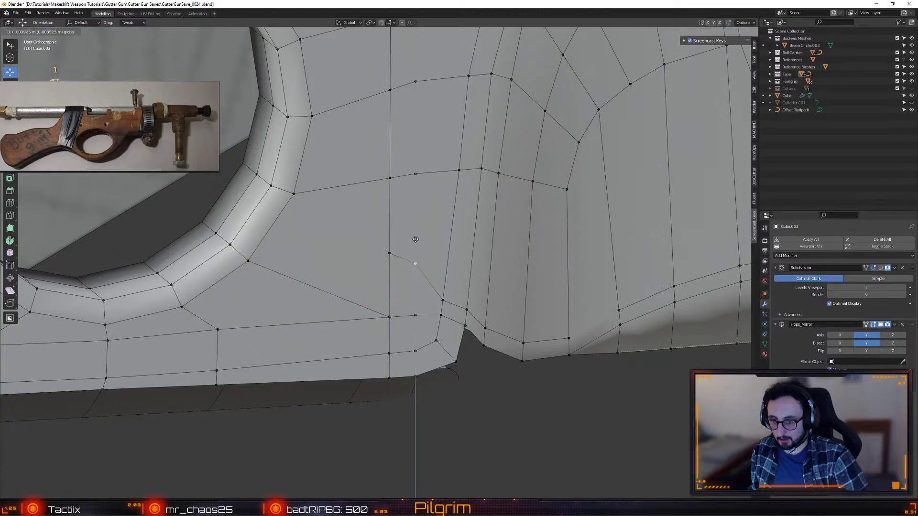
key("ctrl+z")
key("shift+v")
left_click(453, 226)
middle_click_drag(452, 226, 430, 234)
scroll(449, 263, "up", 3)
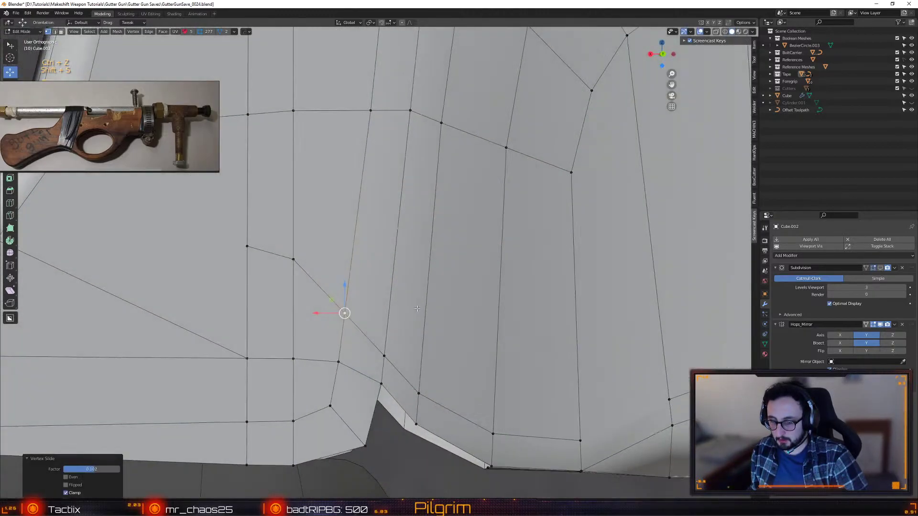
- Connect the two loop ends beside the step and cut one edge loop along the blade's lower bevel
middle_click_drag(459, 267, 260, 222, "shift")
left_click(362, 380)
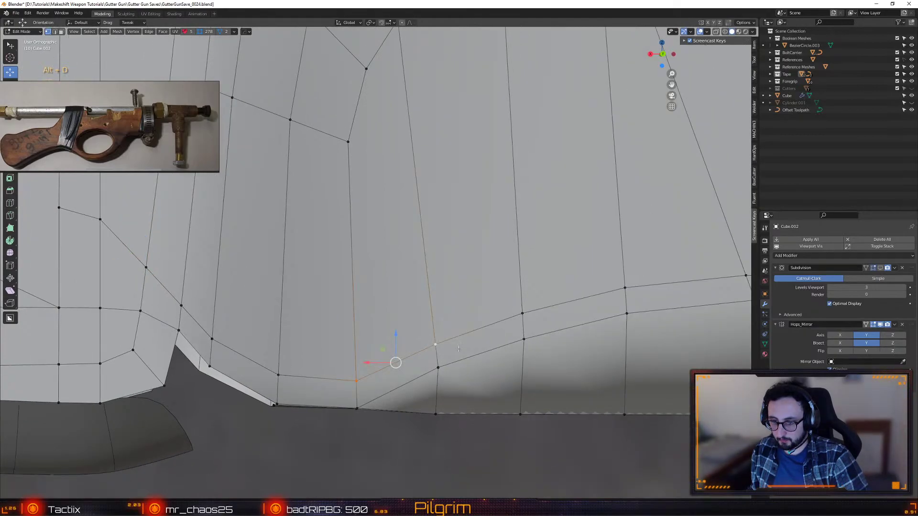
key("shift+f")
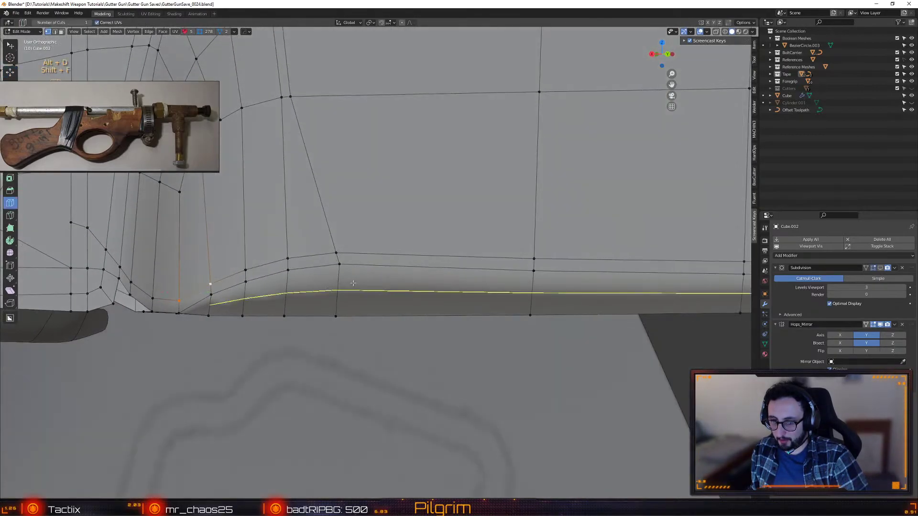
left_click(346, 284)
key("w")
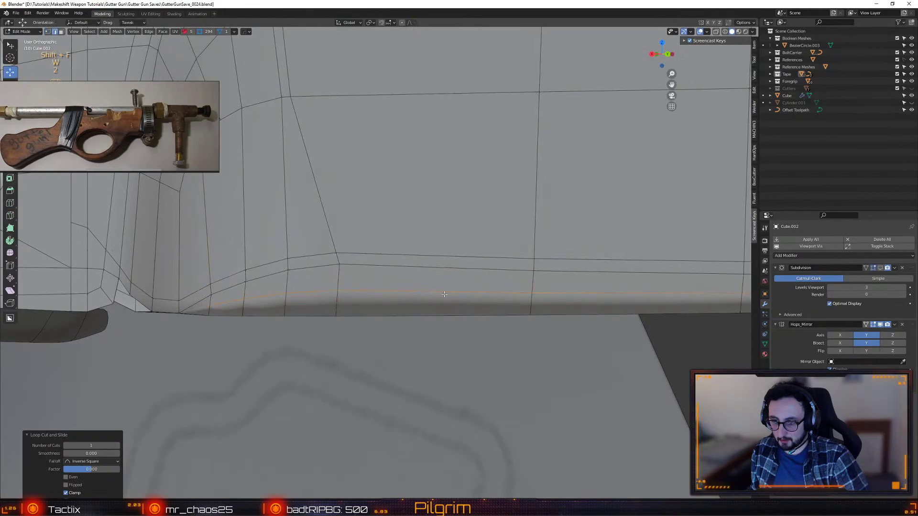
- Slide the bevel loop's edge and vertices nearest the step up towards the bevel's upper border
key("shift+s")
left_click(421, 291)
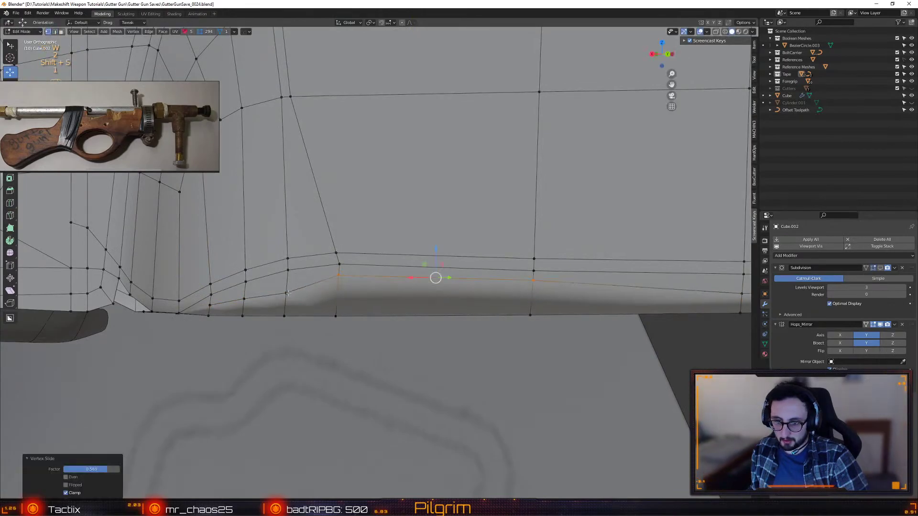
key("shift+s")
left_click(287, 279)
left_click(245, 294)
key("shift+s")
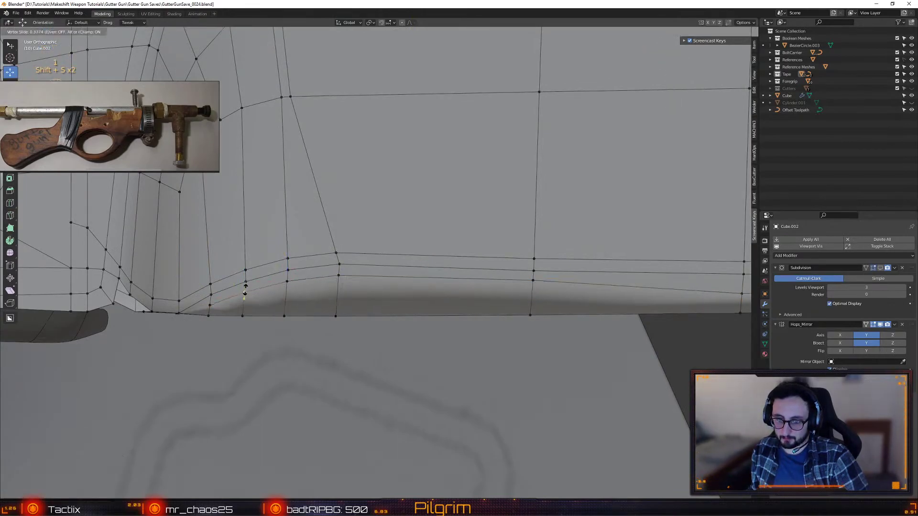
left_click(244, 290)
- Select the remaining path of the bevel loop towards the blade tip and slide it up to the bevel's upper border
middle_click_drag(244, 291, 380, 291)
scroll(379, 292, "down", 5)
middle_click_drag(486, 262, 416, 272)
left_click(173, 293)
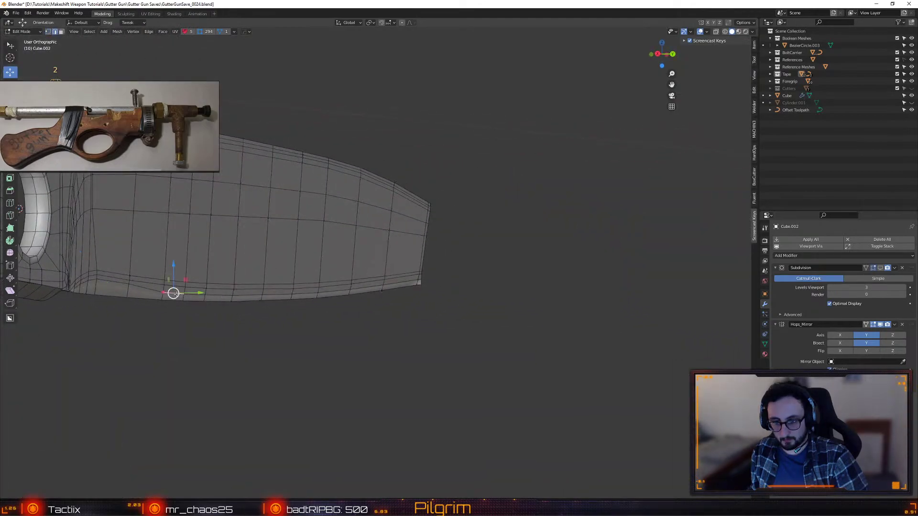
left_click(369, 287, "ctrl")
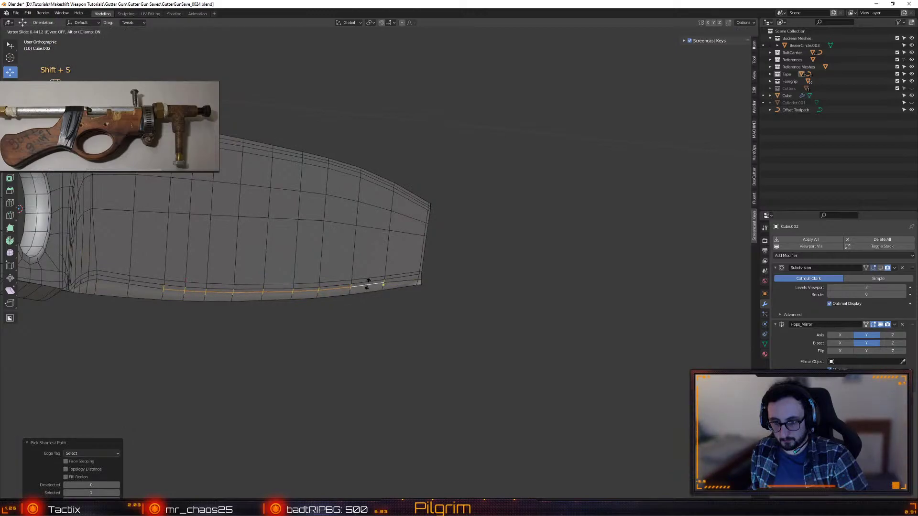
left_click(368, 286)
- Slide the bevel loop's last vertex beside the blade tip up to the bevel's upper border
left_click(399, 281)
key("f")
key("1")
middle_click_drag(456, 282, 458, 167)
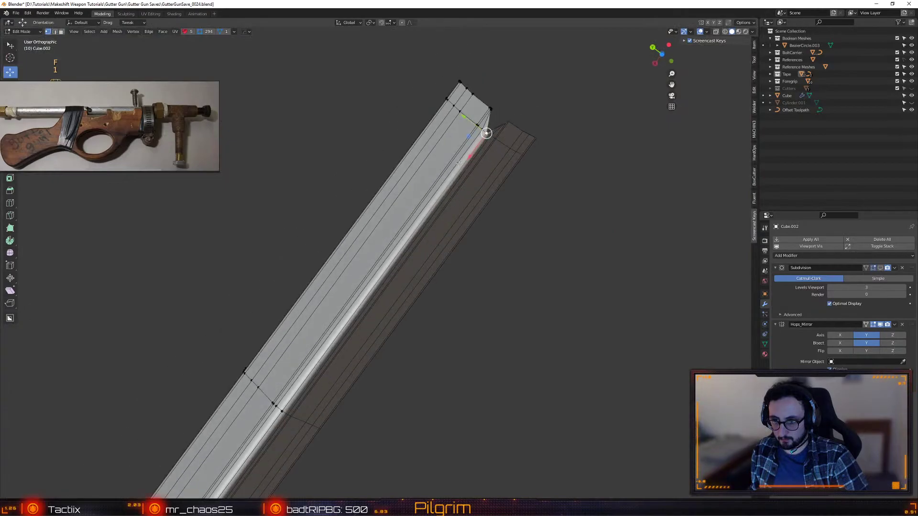
- Move the lower vertex at the blade tip slightly along the global Y axis and slide the tip's bevel vertex along its edge
middle_click_drag(494, 109, 547, 181)
left_click_drag(547, 180, 543, 164)
scroll(543, 164, "up", 5)
middle_click_drag(539, 180, 374, 206)
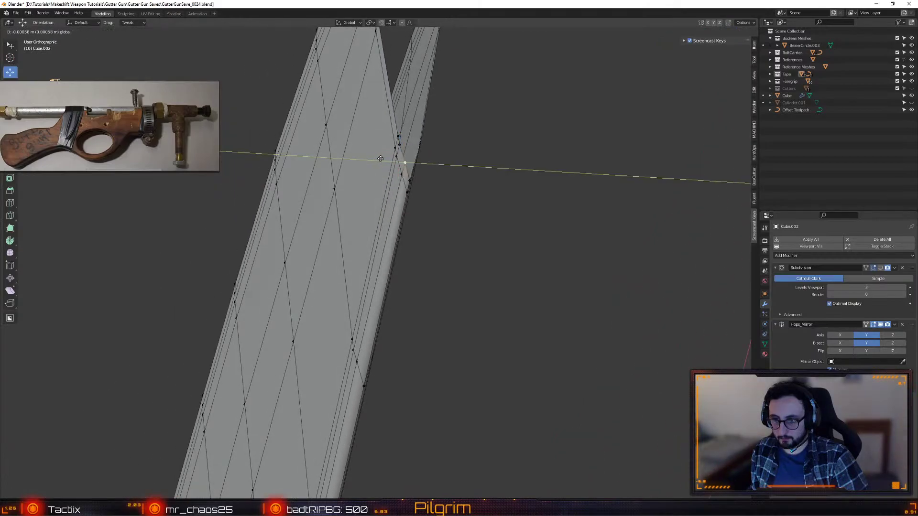
left_click_drag(381, 158, 383, 158)
middle_click_drag(383, 158, 475, 229)
key("shift+s")
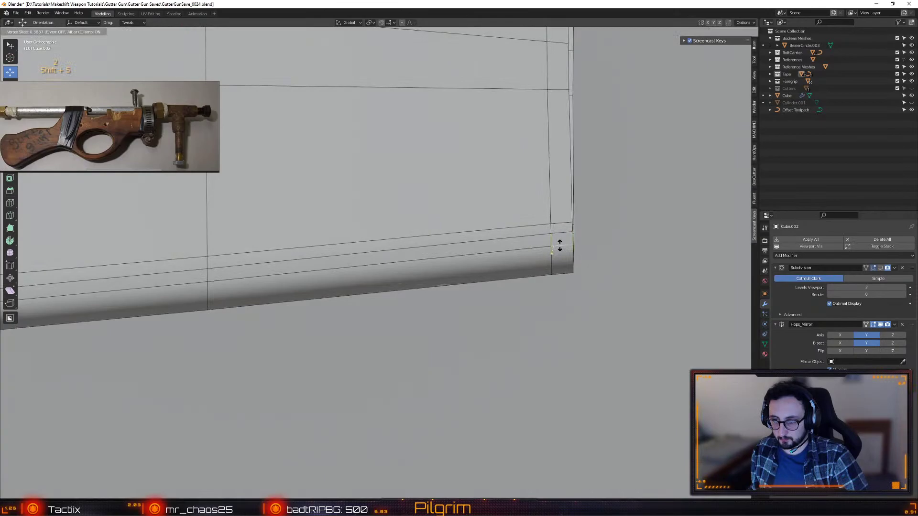
left_click(560, 245)
- Cut one supporting edge loop along the blade's lower bevel, close to the cutting edge
middle_click_drag(560, 245, 374, 336)
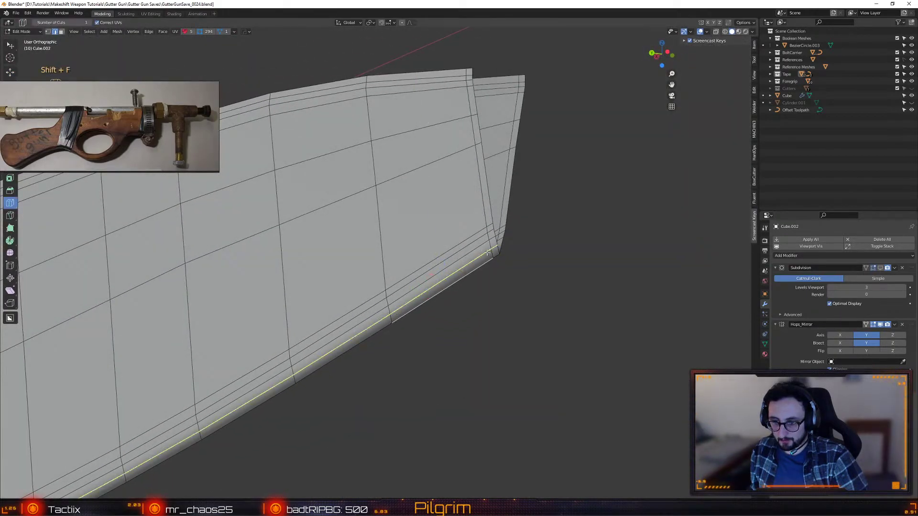
key("g")
key("g")
left_click(493, 254)
key("w")
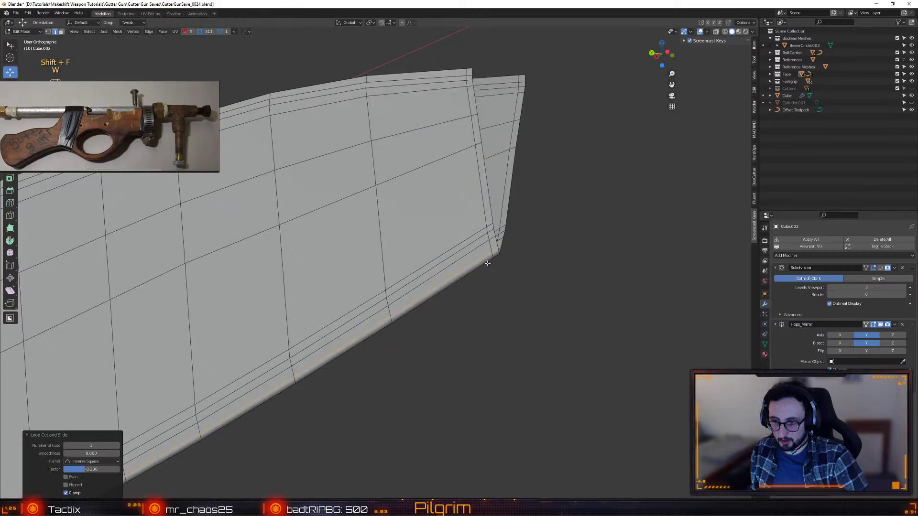
middle_click_drag(494, 258, 396, 393)
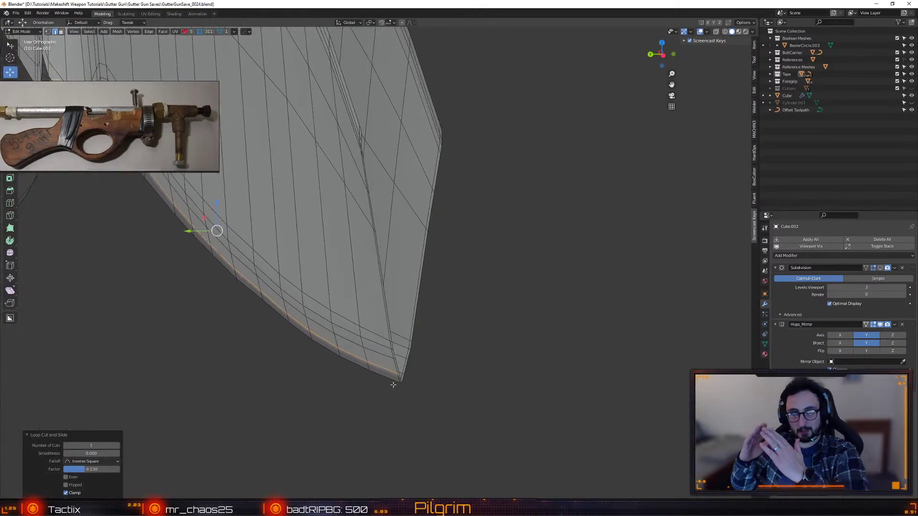
middle_click_drag(381, 369, 406, 228)
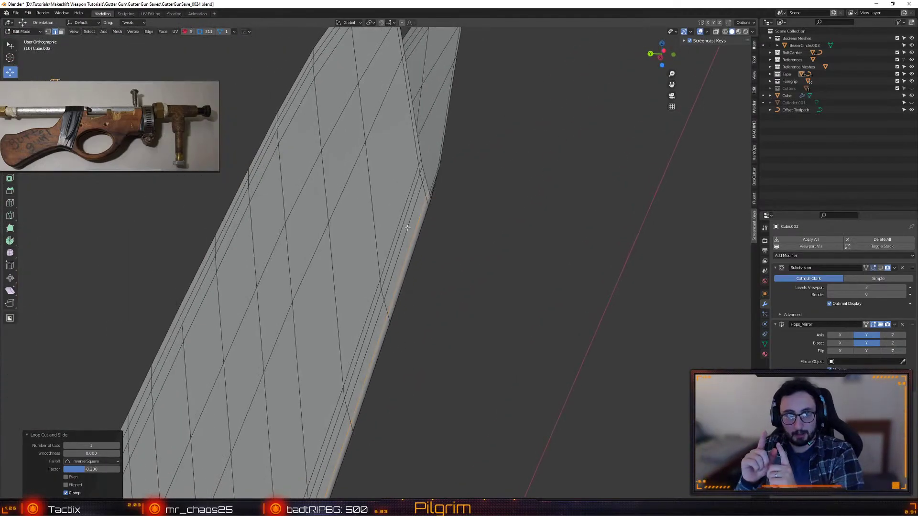
- Move the reference photo clear of the tools and dissolve the surplus edges where the new cutting-edge loop meets the step
left_click_drag(82, 100, 518, 426)
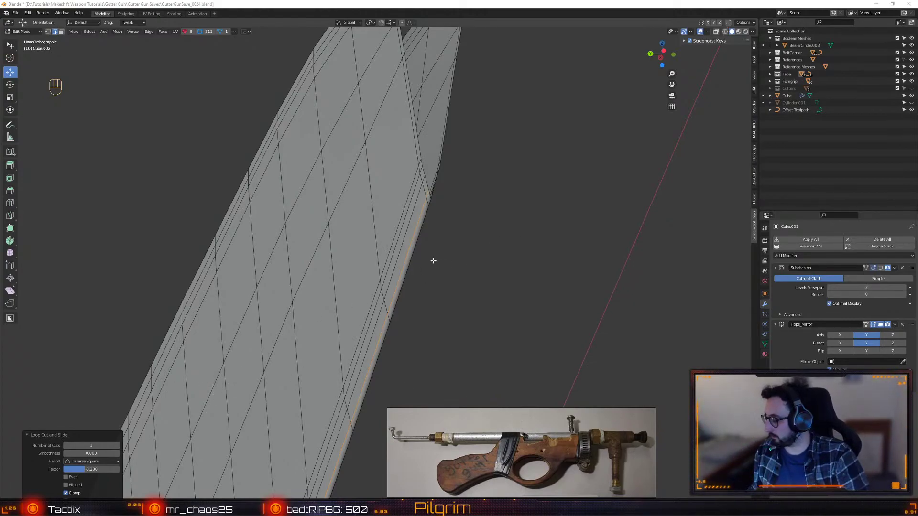
left_click(418, 249)
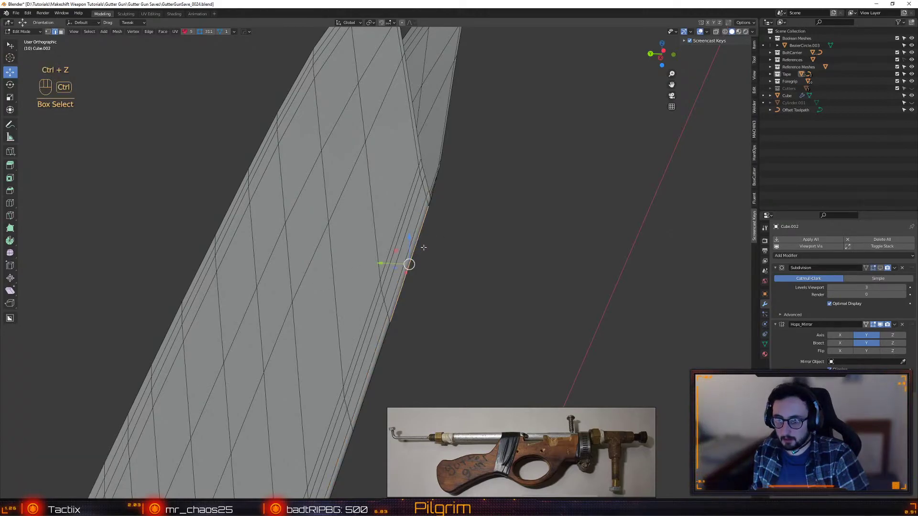
left_click_drag(417, 252, 459, 248, "alt")
middle_click_drag(306, 263, 408, 304, "alt")
left_click_drag(408, 303, 430, 267, "alt")
scroll(408, 287, "down", 3)
middle_click_drag(306, 277, 745, 297, "alt")
middle_click_drag(79, 297, 366, 318, "alt")
scroll(354, 275, "up", 6)
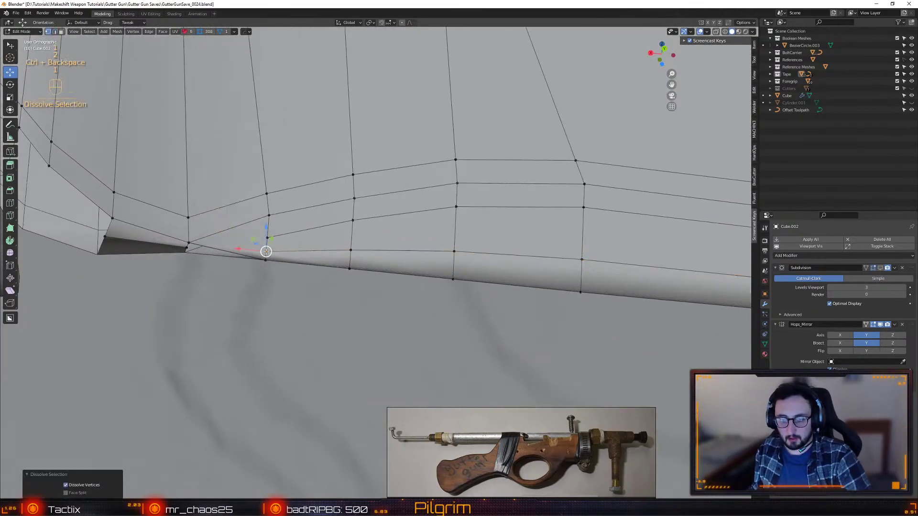
- Add a short vertical edge loop across the bevel strips beside the step and slide its lower vertex into place
key("f")
mouse_move(268, 251)
left_mouse_down("alt")
mouse_move(225, 248)
mouse_move(254, 252)
left_mouse_up("alt")
key("shift+f")
left_click(342, 243)
key("w")
key("1")
left_click(340, 248)
left_click_drag(346, 249, 444, 275, "alt")
key("shift+s")
left_click(314, 236)
- Apply the Hops_Mirror modifier to the blade, keeping the Subdivision modifier
key("Tab")
left_click(890, 333)
key("Tab")
- With X-ray on, select the lower vertices beside the step on both sides and slide them along their edges
left_click(443, 276)
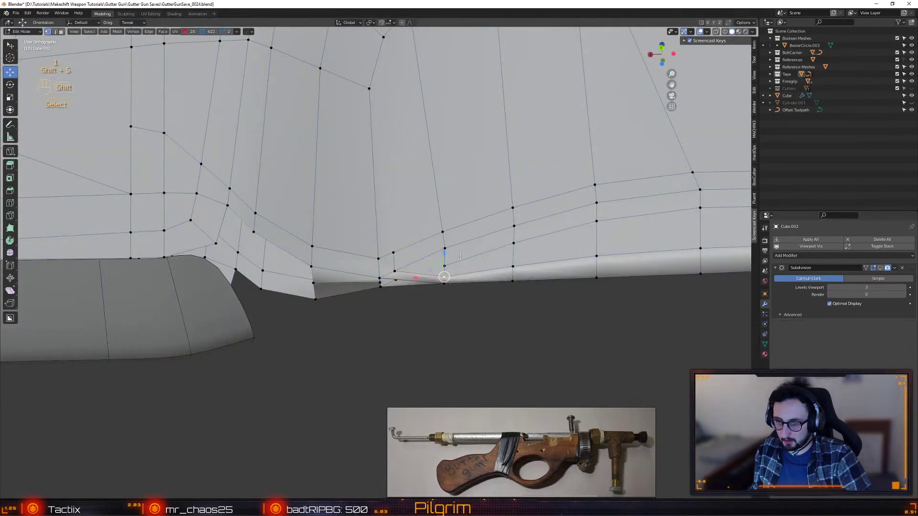
key("shift+x")
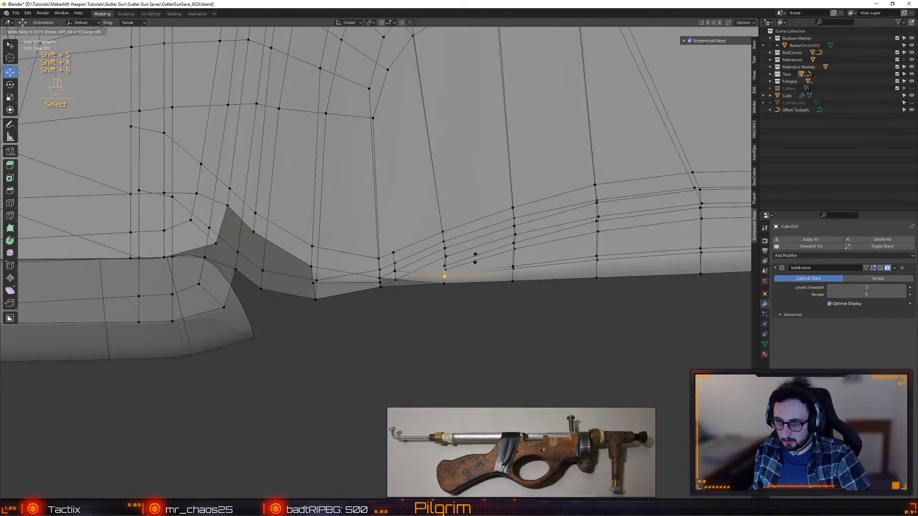
left_click(474, 259)
key("shift+x")
left_click_drag(475, 258, 437, 339, "alt")
right_click_drag(436, 338, 436, 320, "alt")
- Select the edges bordering the open gap under the step and fill it with a face
key("2")
double_click(435, 290)
left_click_drag(434, 278, 386, 301, "alt")
key("ctrl+f")
key("2")
middle_click_drag(386, 300, 364, 319)
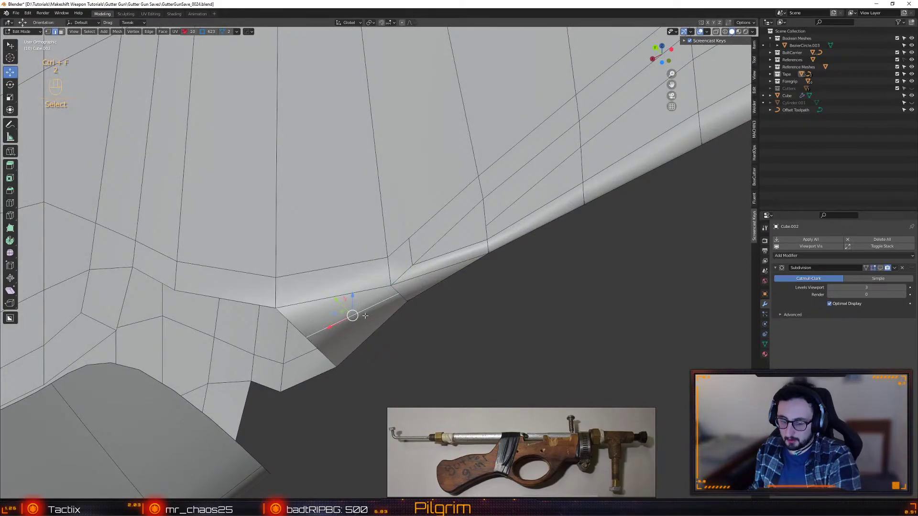
- Return the blade to Object Mode and remove its Subdivision modifier
left_click_drag(444, 288, 449, 344, "alt")
right_click_drag(449, 344, 447, 292, "alt")
left_click_drag(447, 292, 428, 229, "alt")
key("4")
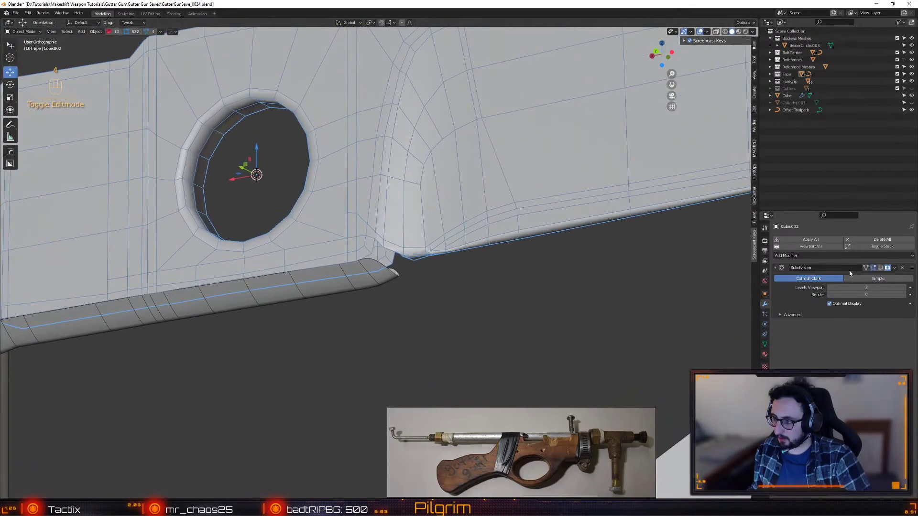
left_click(903, 270)
- Select the blade, add the handle arm as the active object, and join both into one mesh
left_click(360, 280)
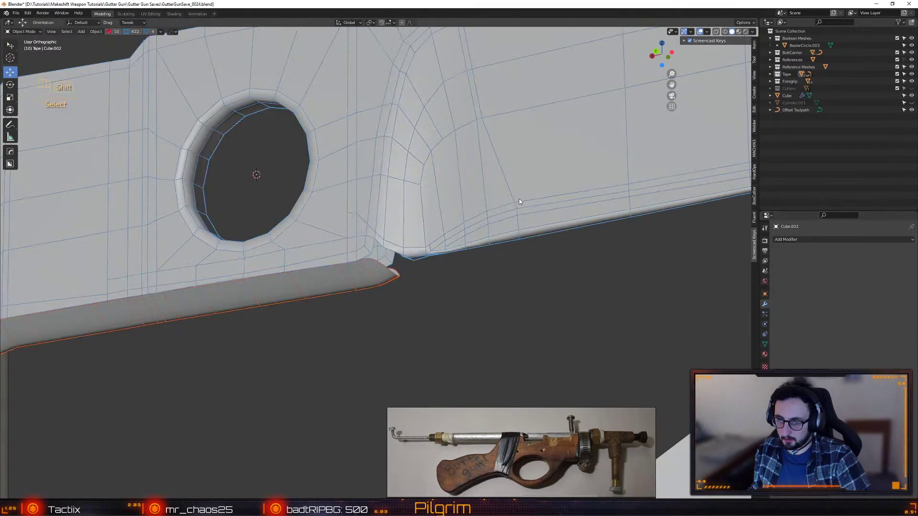
left_click(396, 267)
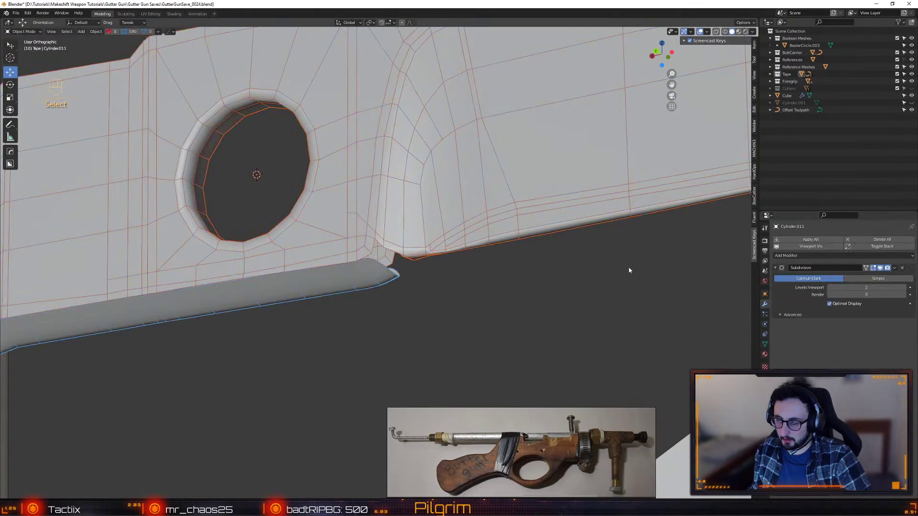
key("shift+Tab")
key("q")
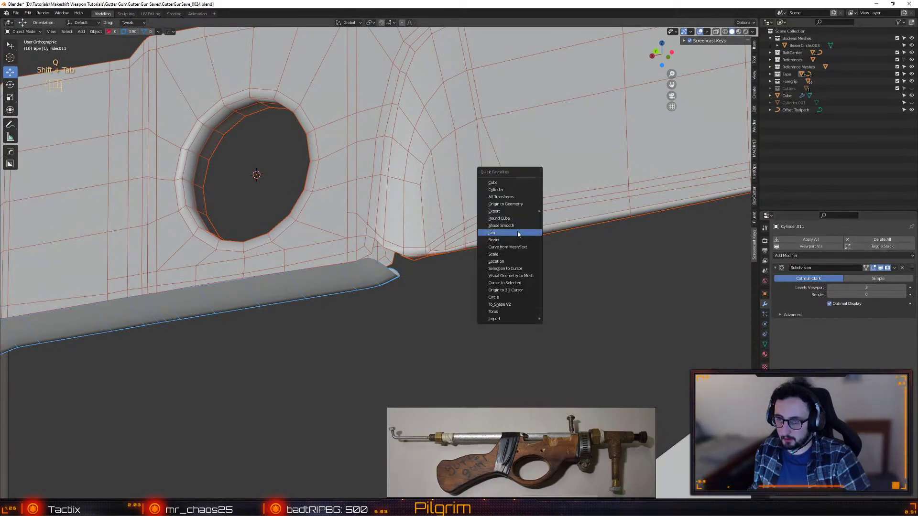
left_click(518, 232)
- Hide the wireframe overlay, switch to perspective view, and examine the smoothed shading of the joined scissor around the step
left_click_drag(475, 210, 460, 230, "alt")
key("1")
middle_click_drag(507, 216, 446, 252, "alt")
key("4")
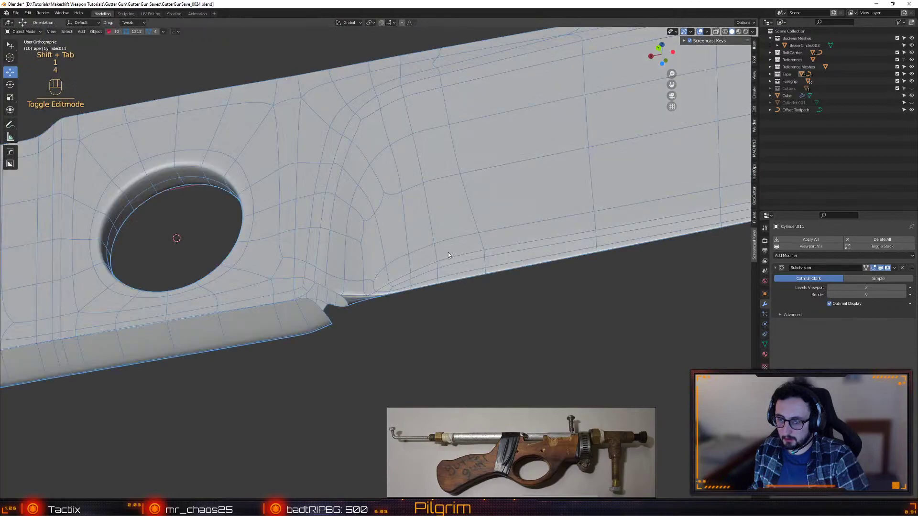
right_click_drag(446, 251, 485, 214, "alt")
left_click_drag(485, 214, 497, 224, "alt")
key("alt+v")
left_click(497, 223)
middle_click_drag(497, 226, 374, 302)
key("1")
key("4")
scroll(373, 301, "down", 4)
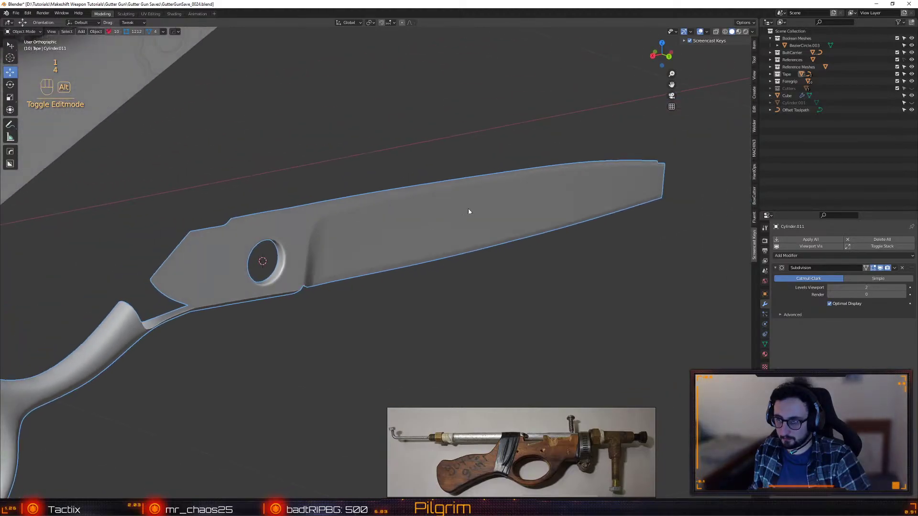
left_click(671, 106)
middle_click_drag(671, 107, 433, 204, "alt")
scroll(432, 201, "up", 6)
middle_click_drag(535, 294, 415, 229, "alt")
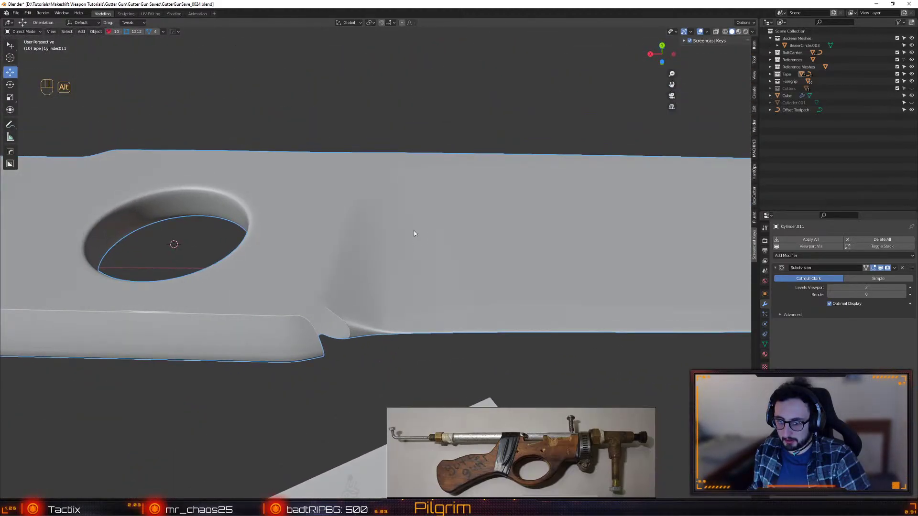
- Examine the vertices and edges under the step and around the pivot hole against the scissor reference
key("1")
right_click_drag(384, 279, 406, 298, "alt")
left_click(406, 322)
left_click_drag(406, 323, 431, 260, "alt")
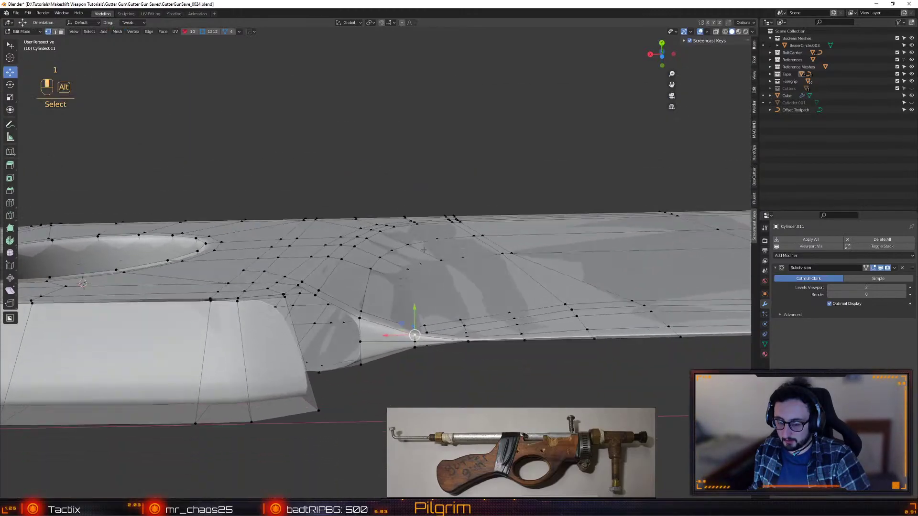
key("f")
scroll(420, 246, "down", 6)
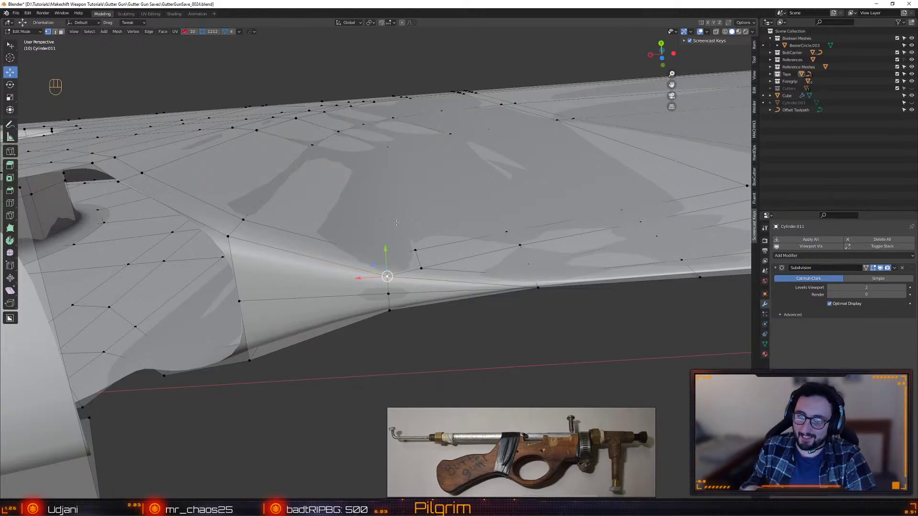
left_click_drag(328, 144, 441, 256, "alt")
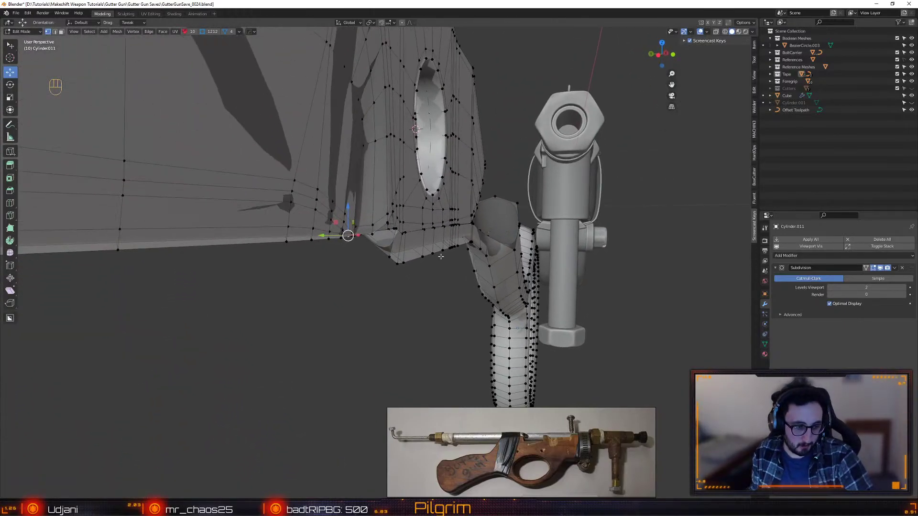
left_click_drag(432, 277, 458, 252, "alt")
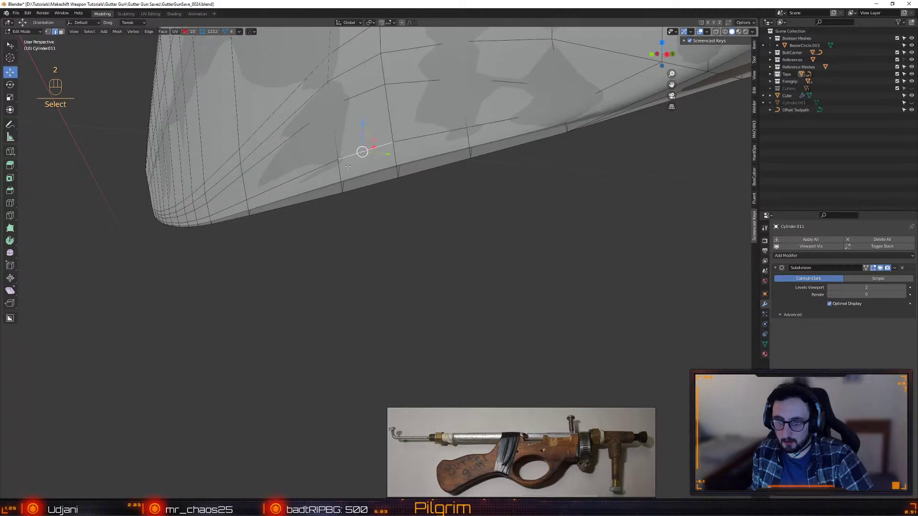
key("f")
left_click_drag(351, 162, 399, 175, "alt")
scroll(387, 177, "down", 7)
left_click_drag(321, 182, 305, 221, "alt")
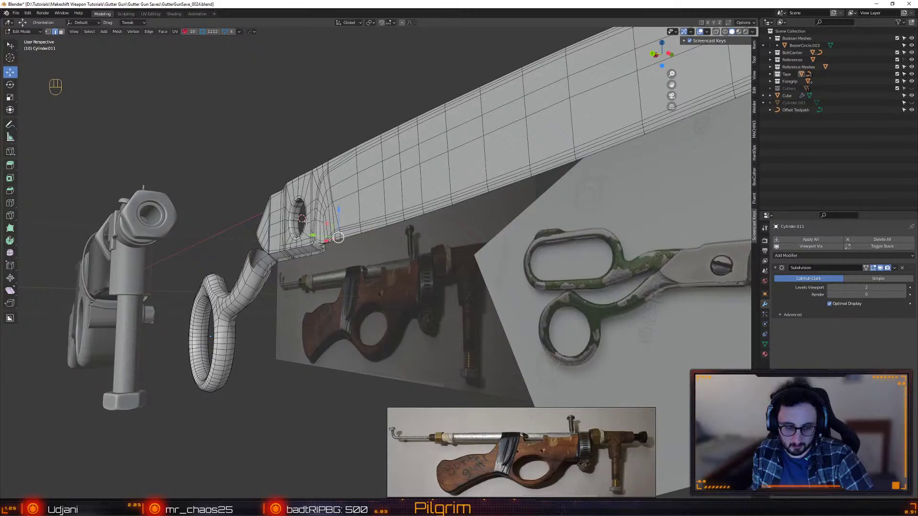
scroll(306, 222, "down", 2)
left_click_drag(306, 221, 389, 234, "alt")
- Grow a face selection over the whole blade piece and scale it along the Y axis
key("3")
key("KP_7")
left_click(379, 224)
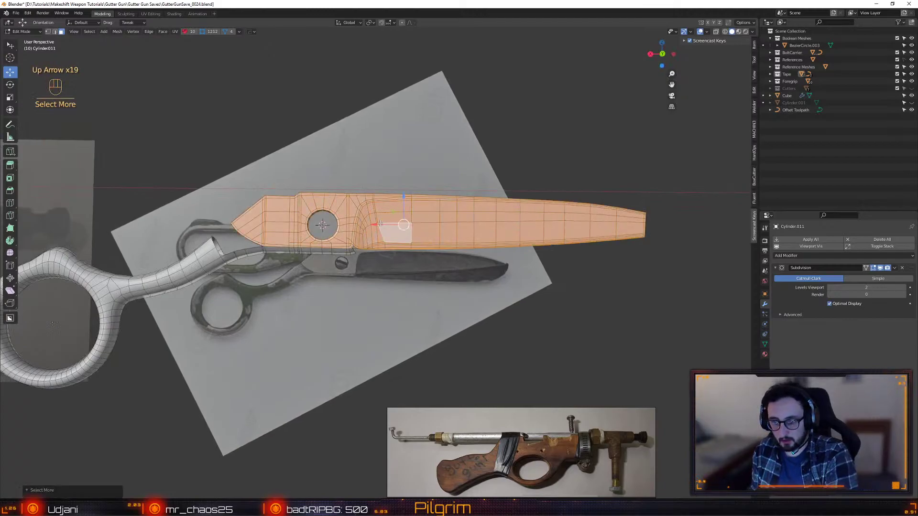
middle_click_drag(444, 213, 317, 217)
key("r")
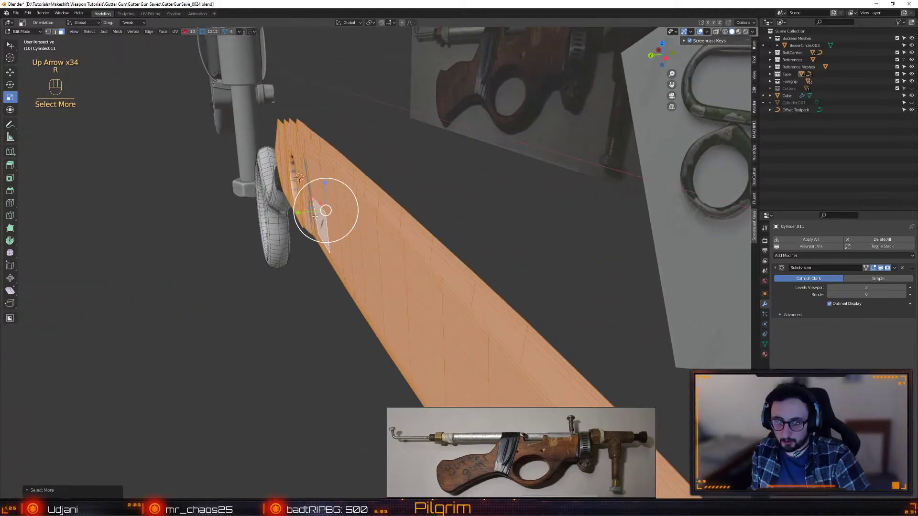
left_click_drag(299, 213, 388, 231)
key("4")
key("1")
- Select the edge path along the blade's cutting edge from the step to the tip and bevel it with one segment
scroll(389, 210, "up", 5)
left_click(389, 200)
left_click(390, 200)
left_click_drag(389, 200, 408, 233, "alt")
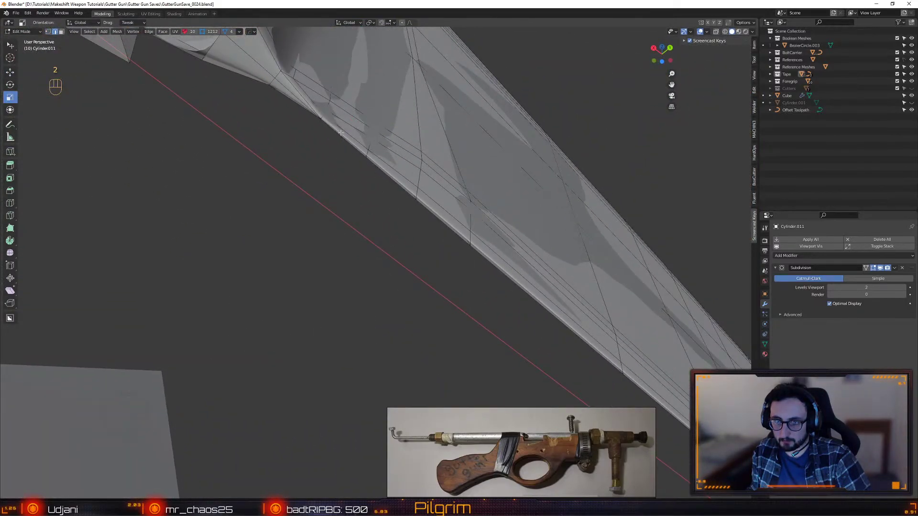
left_click_drag(564, 302, 424, 169, "alt")
left_click_drag(451, 75, 453, 196, "alt")
left_click(451, 194, "ctrl+shift")
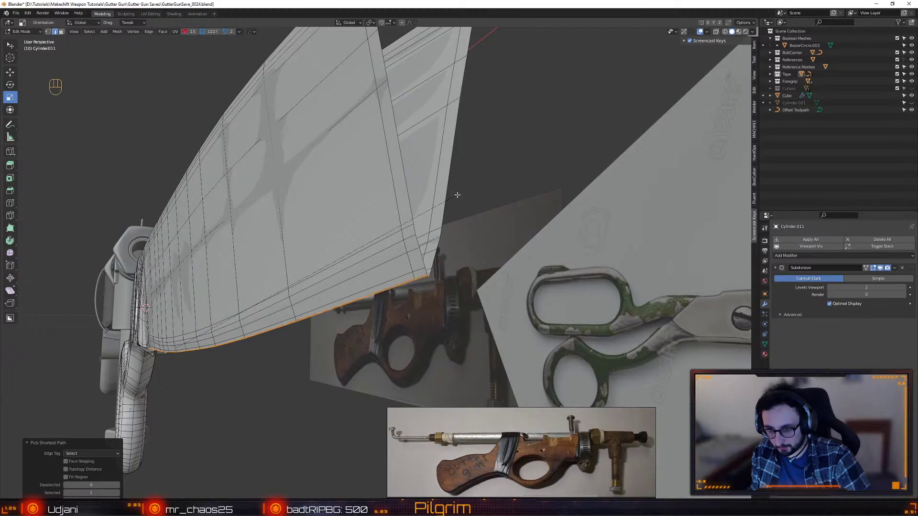
left_click(455, 198)
left_click_drag(455, 199, 375, 227, "alt")
middle_click_drag(375, 228, 468, 215, "alt")
left_click_drag(469, 215, 377, 224, "alt")
right_click_drag(378, 224, 406, 250, "alt")
left_click_drag(406, 250, 382, 230, "alt")
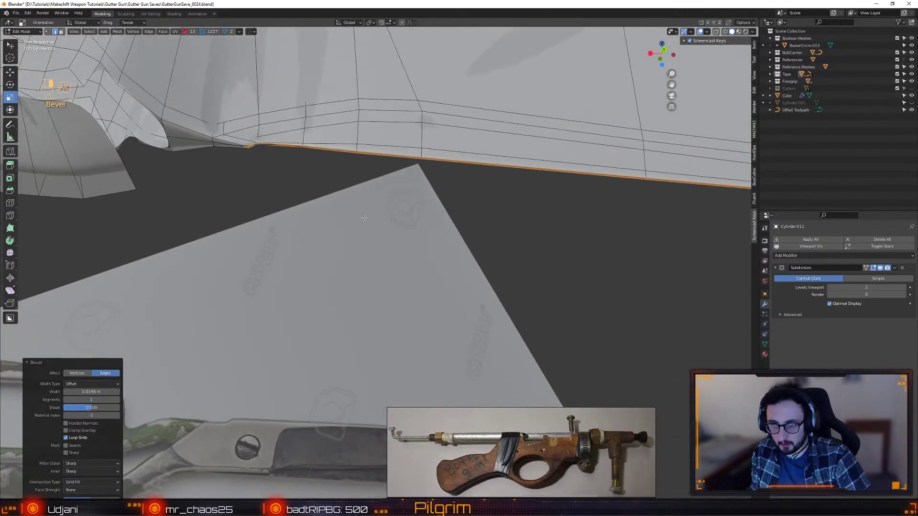
- With X-ray on, slide the short vertical edges beside the step towards the next vertical loop on both sides
right_click_drag(382, 230, 373, 224, "alt")
key("f")
key("shift+x")
left_click(348, 259, "shift")
key("shift+x")
mouse_move(348, 259)
left_mouse_down("alt")
mouse_move(395, 300)
mouse_move(335, 277)
left_mouse_up("alt")
key("w")
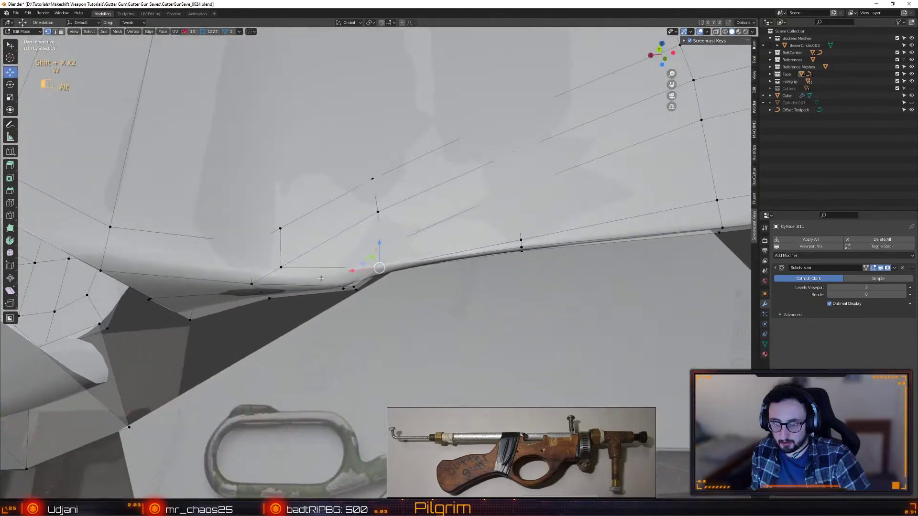
key("2")
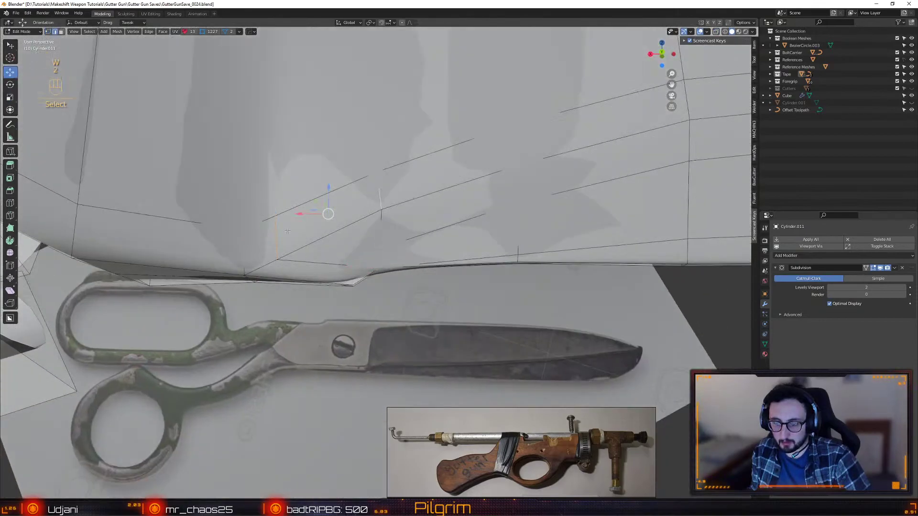
left_click(352, 201)
key("1")
key("shift+x")
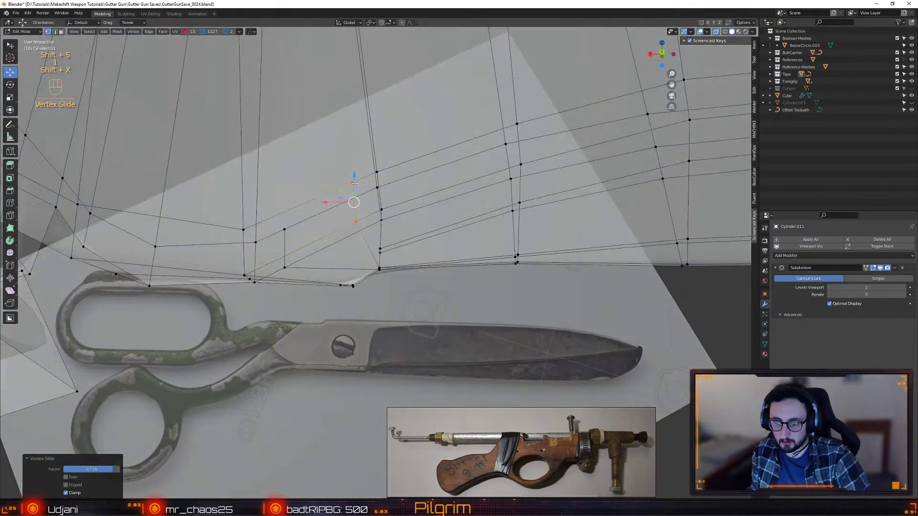
- Merge the slid vertices into the neighbouring loop vertices at the last selected one and turn X-ray off
left_click_drag(353, 197, 381, 168, "alt")
left_click(391, 209, "shift")
key("alt+f")
left_click_drag(390, 210, 366, 269, "alt")
key("shift+x")
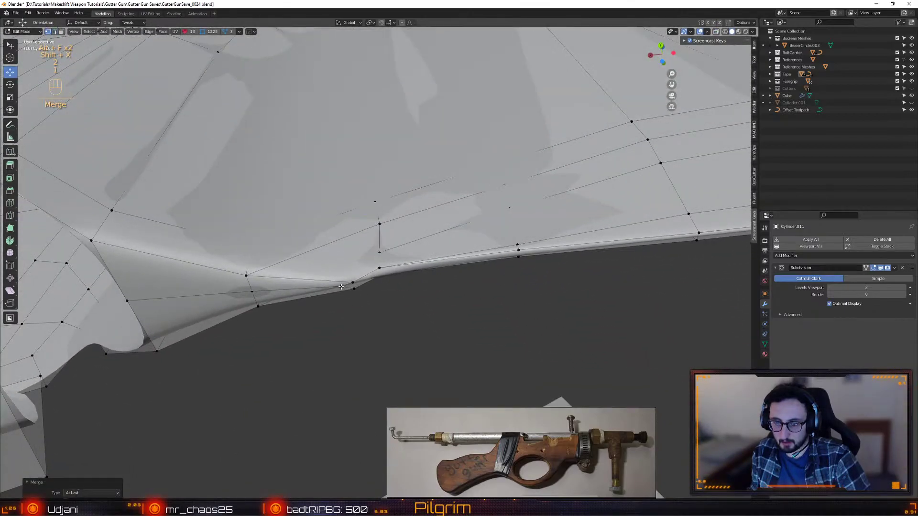
- Dissolve the redundant edge under the blade just beside the step
key("2")
left_click(311, 285)
key("ctrl+BackSpace")
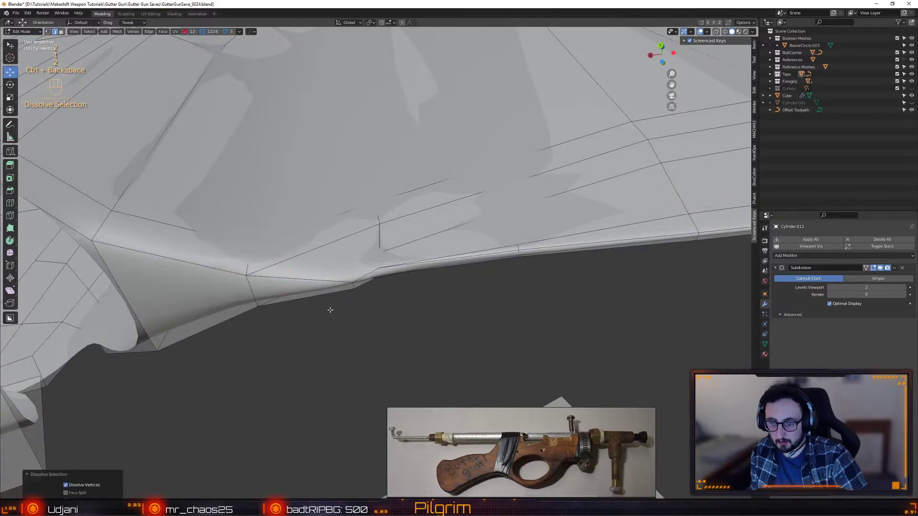
- With X-ray on, merge the stray vertices at the step's lower corner into the neighbouring cutting-edge vertices at the last selected one
key("1")
key("shift+x")
mouse_move(383, 281)
middle_mouse_down()
mouse_move(407, 249)
mouse_move(381, 273)
middle_mouse_up()
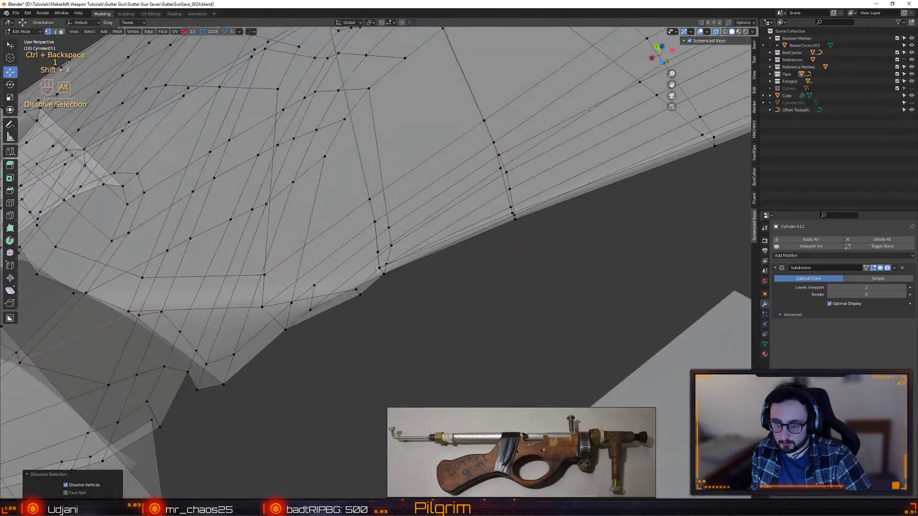
left_click(381, 269)
left_click(357, 291, "shift")
key("alt+m")
left_click(384, 276)
key("alt+f")
- Merge the remaining vertex pairs under the step at the last selected vertex and dismiss the GeForce overlay
left_click(352, 288)
left_click(360, 293, "shift")
key("alt+f")
left_click(359, 293)
middle_click_drag(360, 294, 387, 268)
key("alt+f")
key("alt+z")
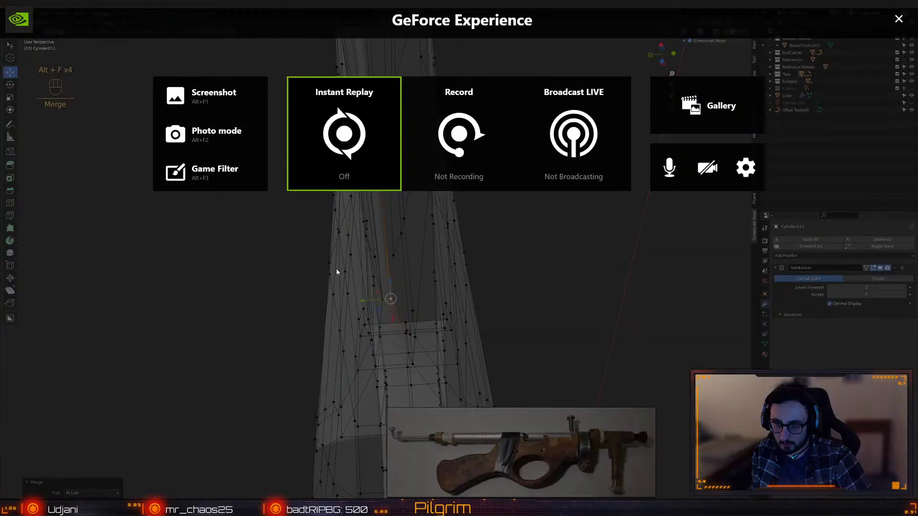
key("alt+z")
scroll(398, 257, "up", 6)
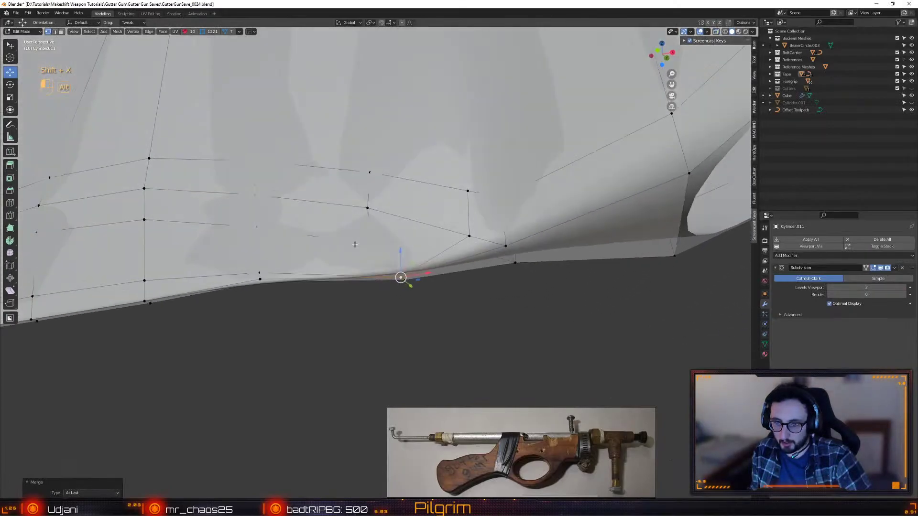
- Slide the lower vertex beside the step along its edge and try merging the neighbouring vertices at the last selected one
key("shift+x")
scroll(398, 257, "down", 6)
left_click_drag(399, 257, 436, 274, "alt")
scroll(437, 330, "up", 6)
left_click_drag(317, 300, 283, 252, "alt")
left_click(272, 269)
key("shift+s")
left_click(313, 214)
left_click(397, 264, "shift")
key("alt+f")
left_click(373, 273)
key("ctrl+z")
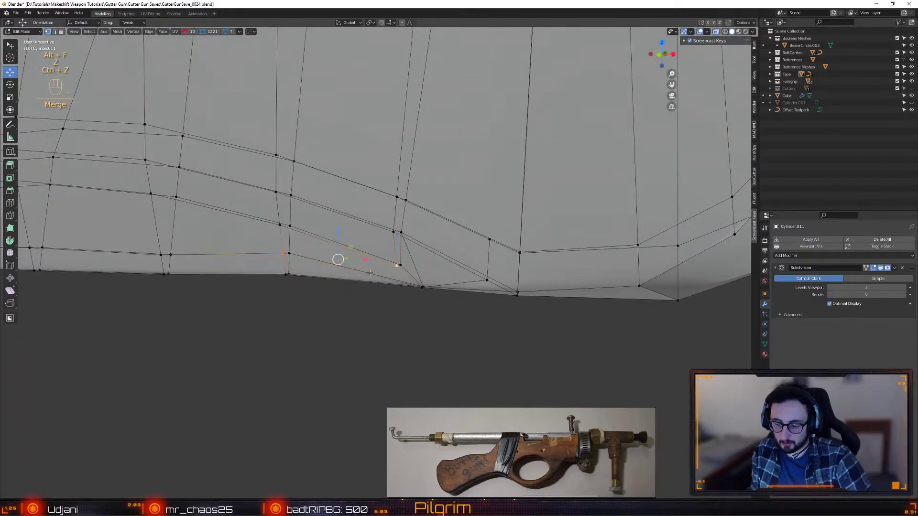
- Dissolve the redundant edges between the two vertical loops just above the cutting edge beside the step
left_click_drag(338, 260, 340, 254, "alt")
left_click(295, 241)
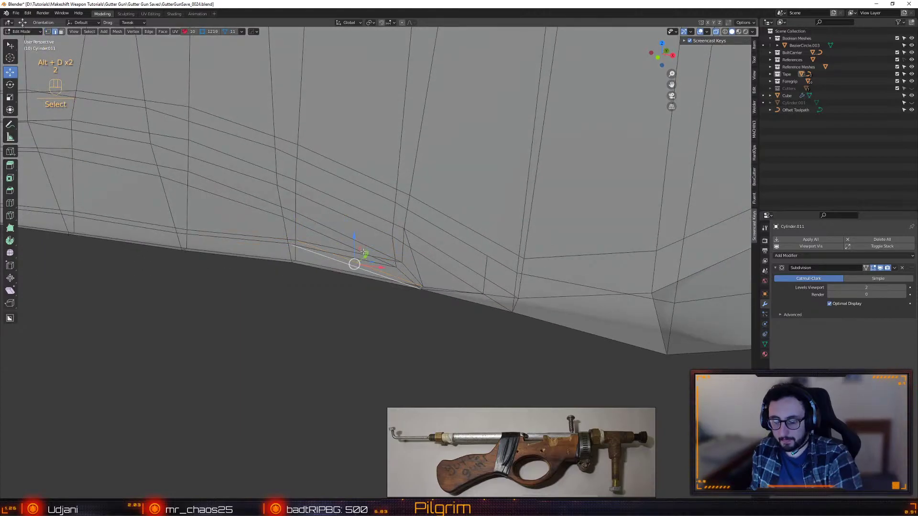
key("ctrl+BackSpace")
left_click_drag(364, 252, 449, 196, "alt")
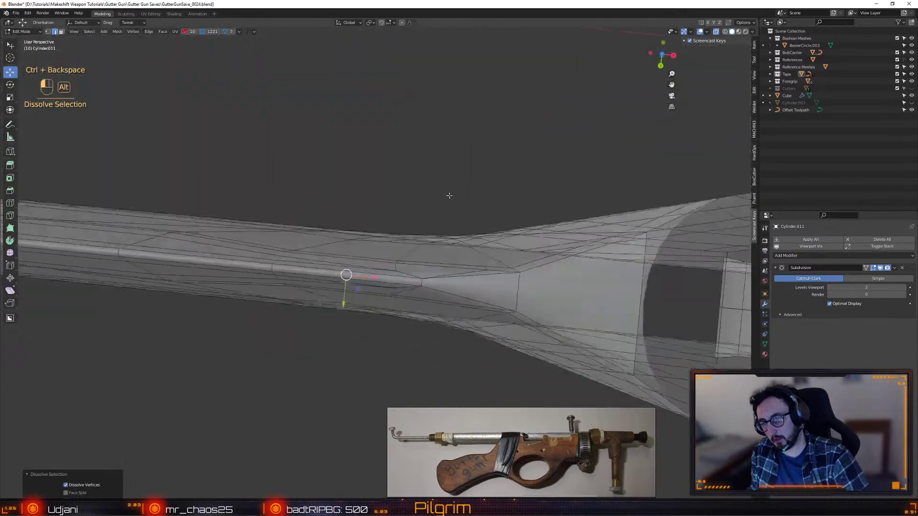
- With X-ray on, slide the short vertical edge beside the step towards the next vertical loop
key("1")
left_click(420, 291, "shift")
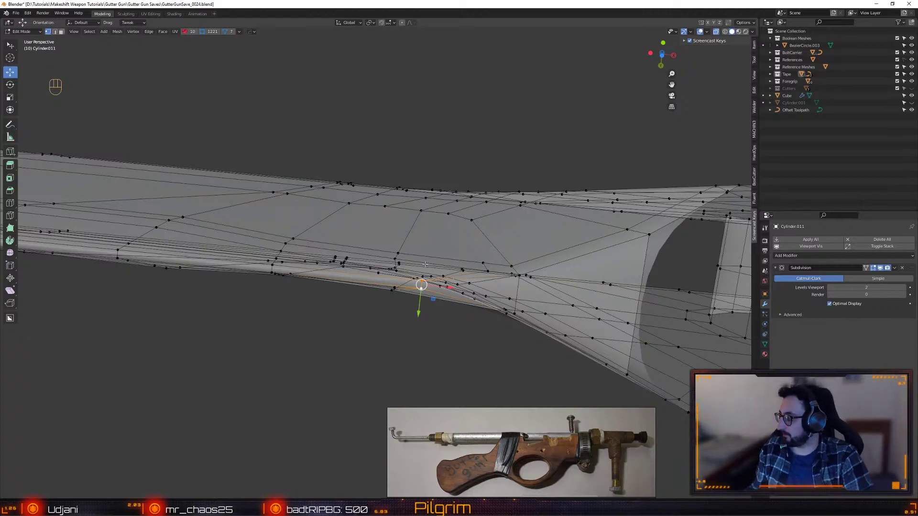
left_click_drag(433, 236, 425, 301, "alt")
key("shift+x")
left_click_drag(370, 260, 410, 312, "alt")
key("2")
key("shift+x")
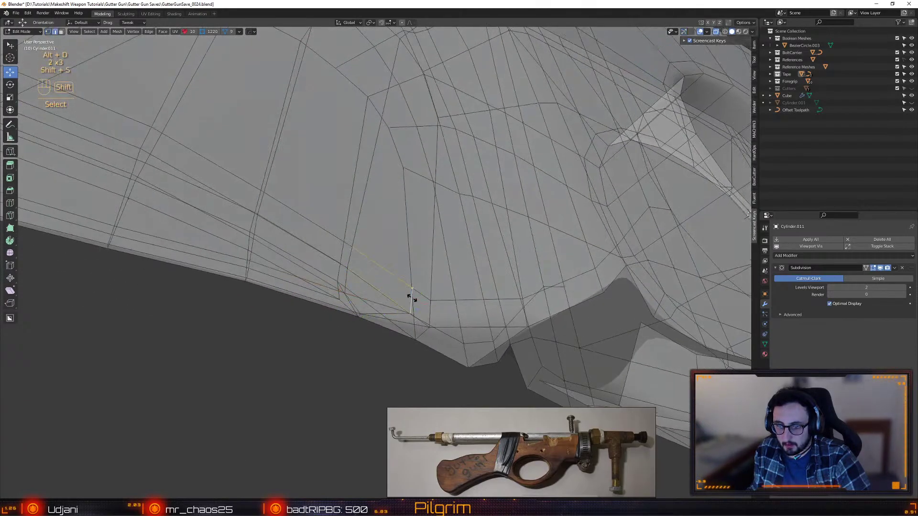
key("shift+v")
left_click(386, 281)
left_click_drag(382, 281, 331, 268, "alt")
- Merge the slid vertices into the neighbouring loop at the last selected one and dissolve the leftover edges beside the step
key("1")
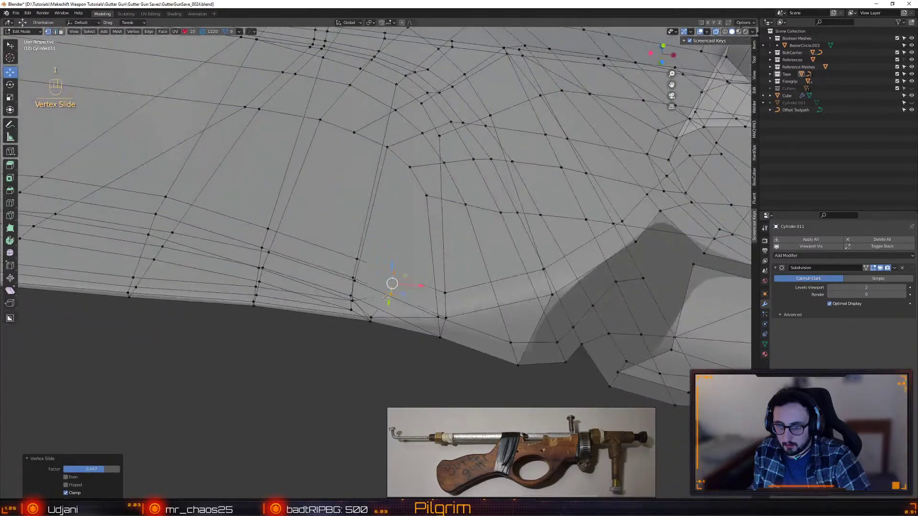
left_click(391, 294)
key("alt+f")
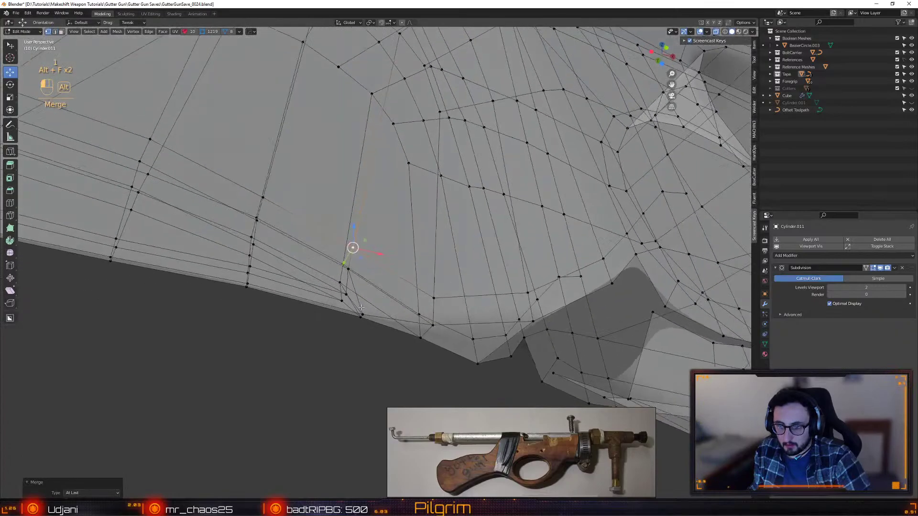
key("2")
key("ctrl+BackSpace")
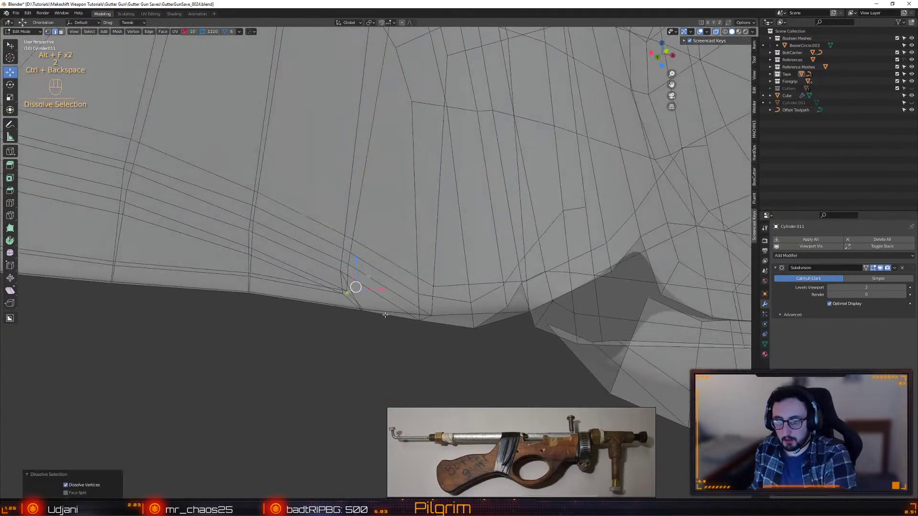
middle_click_drag(385, 315, 353, 321)
key("ctrl+BackSpace")
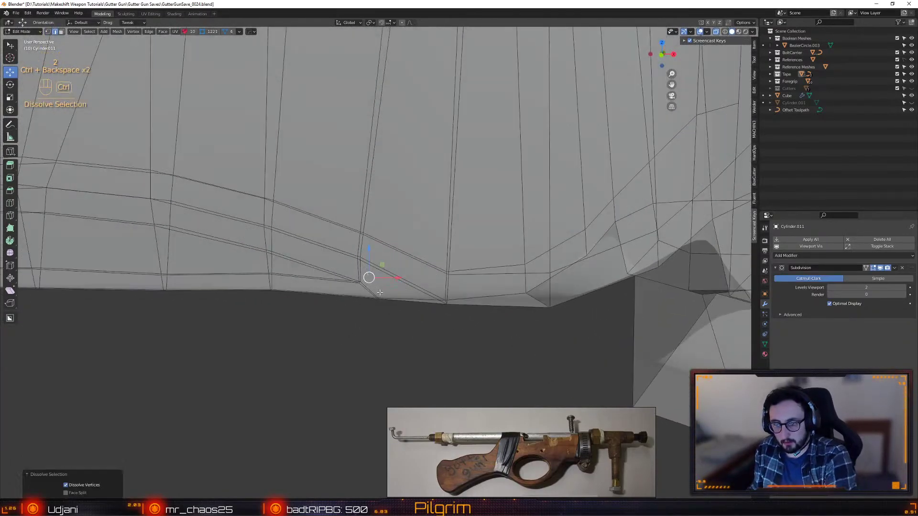
- Slide the cutting-edge corner vertices along the lower edge until they line up with the vertical loop above
key("1")
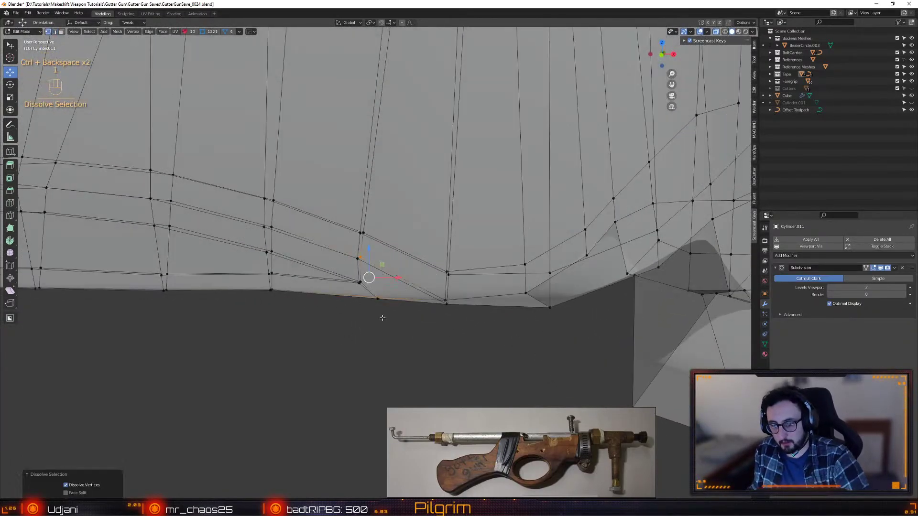
left_click(378, 297, "shift")
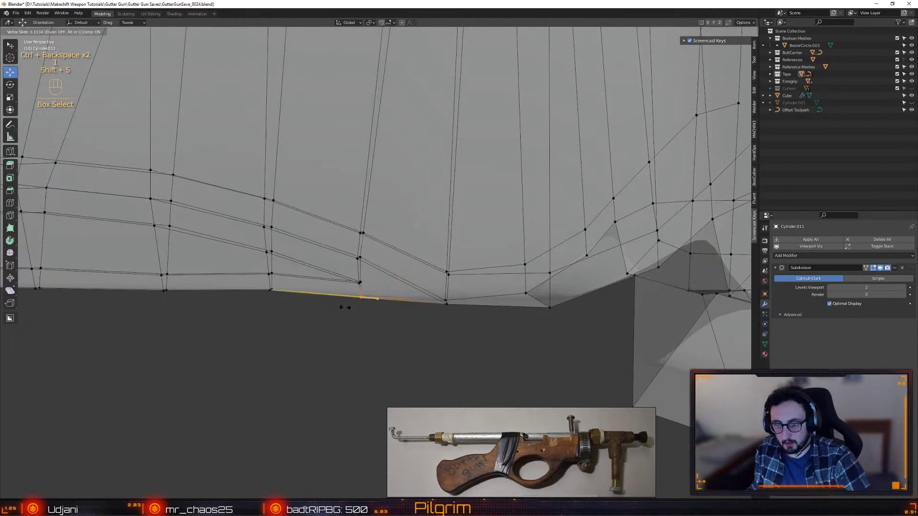
left_click(345, 308)
left_click_drag(345, 307, 389, 265, "alt")
- Examine the vertices and edge flow under the step from both sides, with X-ray on and off
left_click(399, 319)
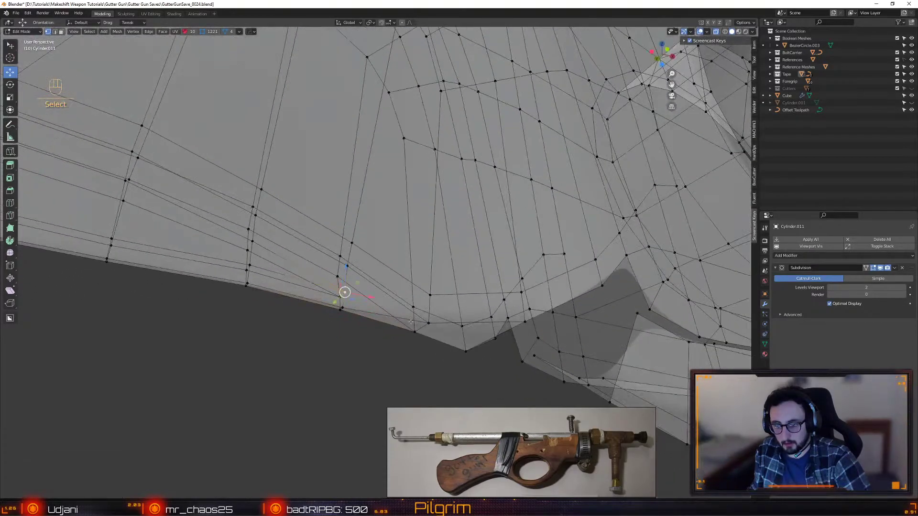
left_click_drag(426, 321, 388, 240, "alt")
key("2")
key("1")
key("shift+x")
key("shift+x")
left_click_drag(434, 303, 416, 266)
key("shift+x")
key("shift+x")
key("shift+x")
key("shift+x")
middle_click_drag(416, 267, 343, 204)
left_click(349, 268, "alt")
mouse_move(344, 205)
left_mouse_down("alt")
mouse_move(344, 174)
mouse_move(352, 207)
left_mouse_up("alt")
- Try adding an extra edge loop that follows the step's curve and runs along the blade
key("shift+f")
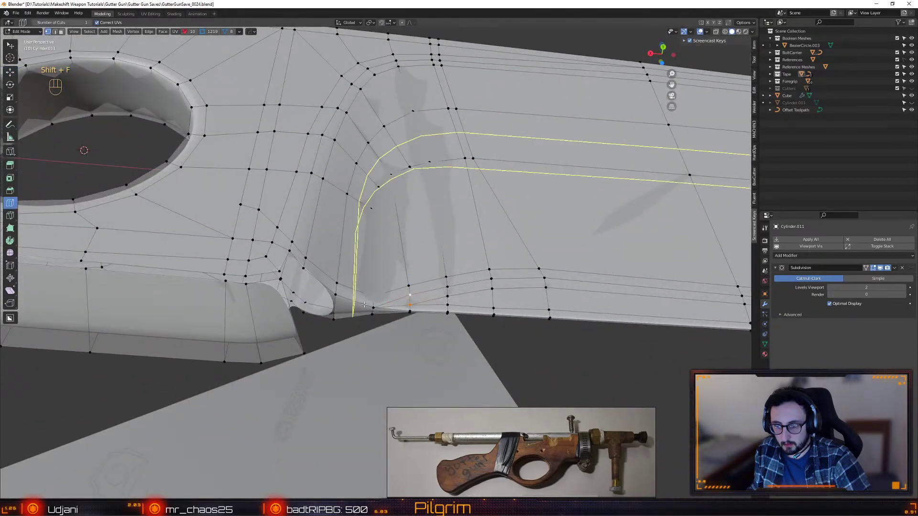
left_click(364, 305)
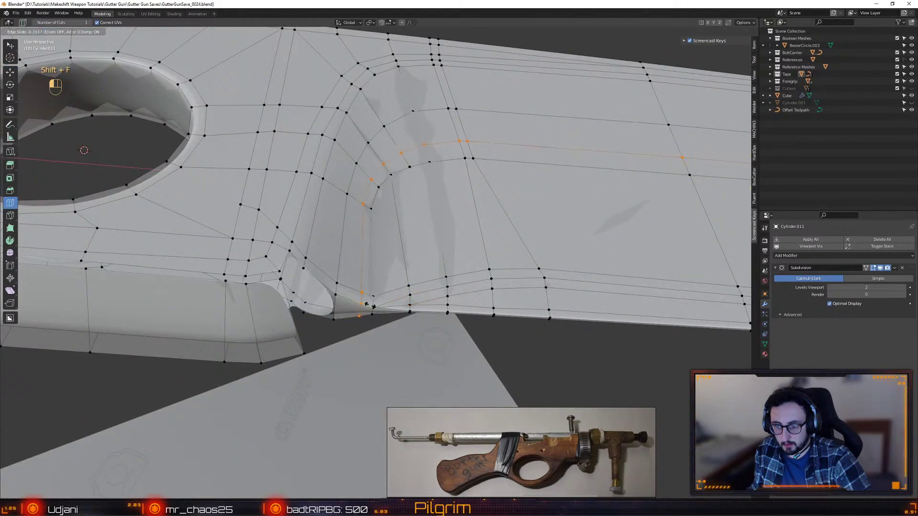
left_click(375, 304)
key("Tab")
left_click_drag(377, 301, 381, 262, "alt")
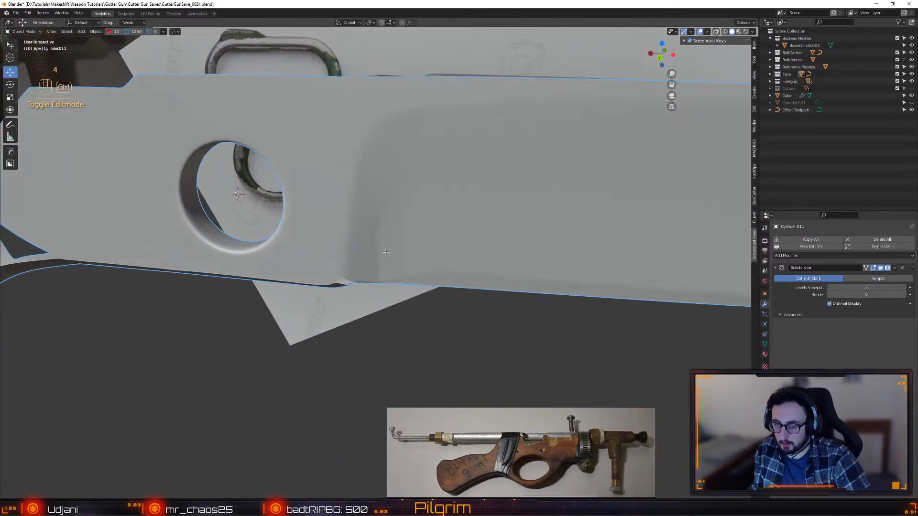
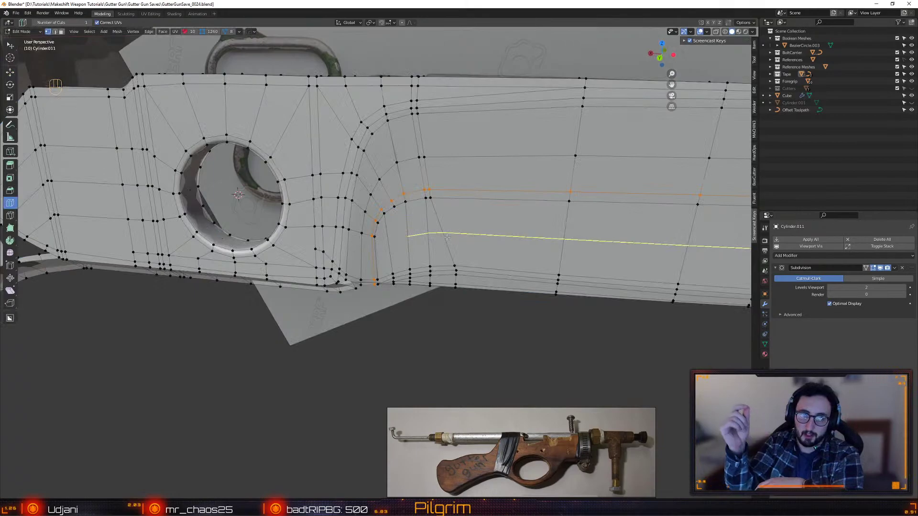
middle_click_drag(404, 239, 394, 262, "ctrl")
scroll(373, 251, "up", 5)
key("ctrl+z")
key("ctrl+z")
key("ctrl+z")
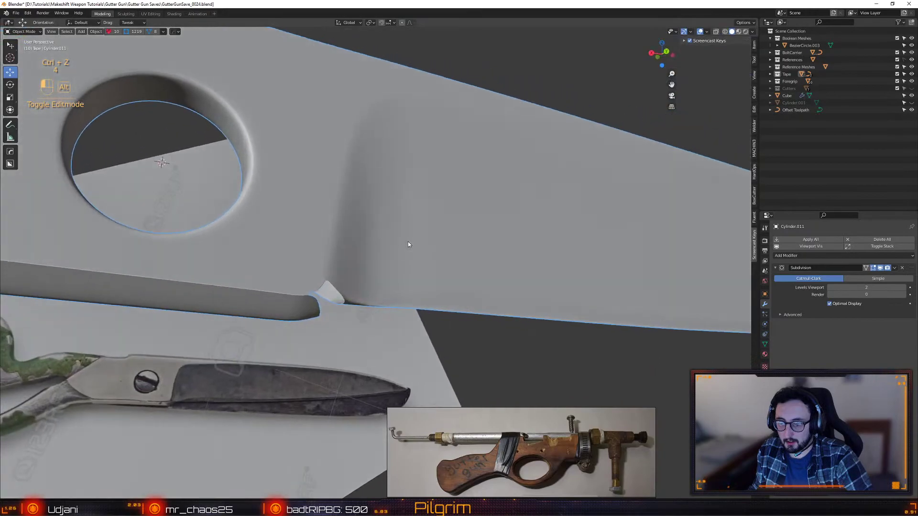
- Examine the smoothed step and select all quads to check the mesh for faces that are not quads
left_click_drag(408, 244, 424, 266, "alt")
middle_click_drag(424, 267, 400, 299, "alt")
right_click_drag(400, 299, 400, 227, "alt")
key("4")
key("alt+2")
scroll(415, 240, "up", 6)
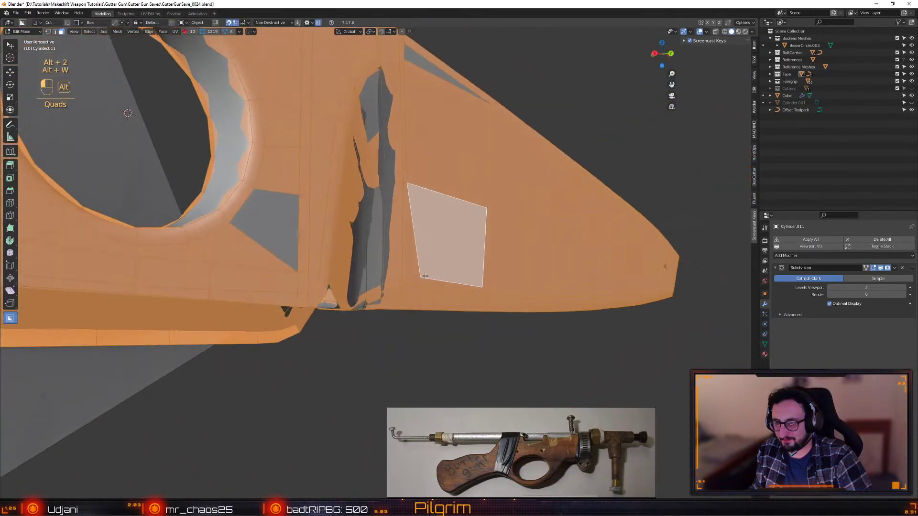
key("Tab")
left_click_drag(423, 294, 436, 327, "alt")
key("Tab")
key("Tab")
key("Tab")
key("alt+a")
key("f")
- Grow a face selection over the handle section and scale it slightly wider along Y
key("4")
key("3")
key("Up")
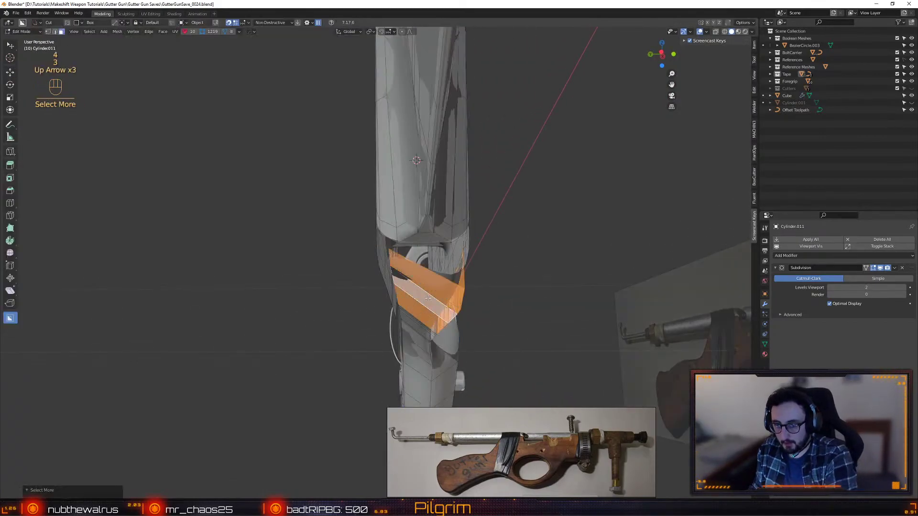
left_click_drag(433, 309, 407, 302, "alt")
key("r")
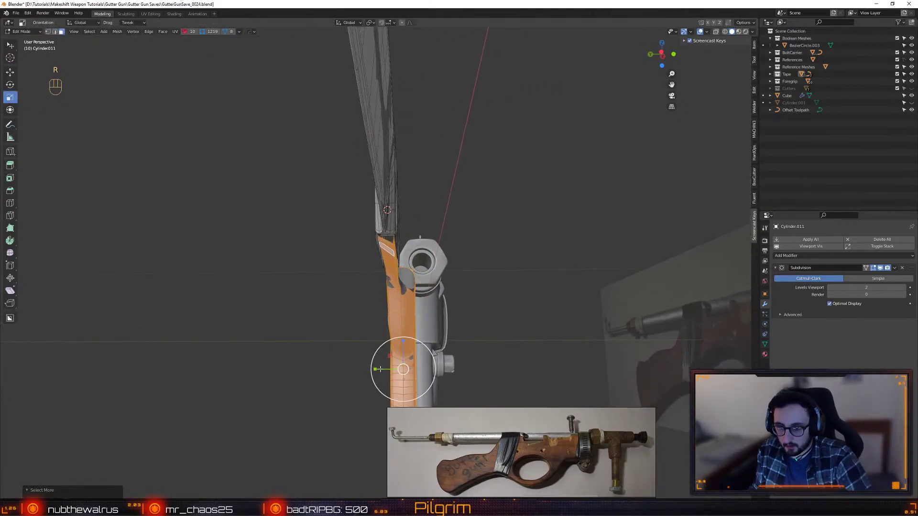
key("ctrl+z")
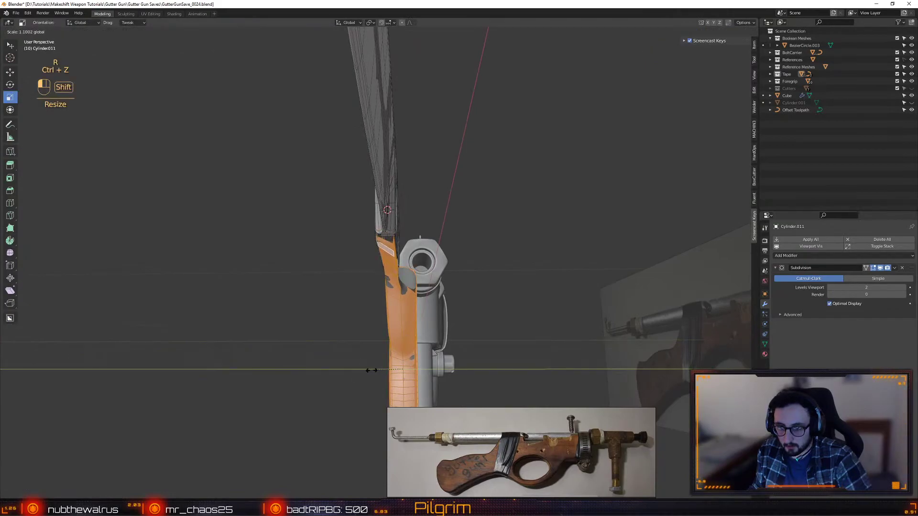
left_click(361, 372)
- Move the selected handle section slightly along Y to line it up with the blade plate
key("w")
left_click_drag(374, 367, 376, 366)
left_click_drag(376, 366, 390, 340, "alt")
left_click_drag(355, 429, 358, 430)
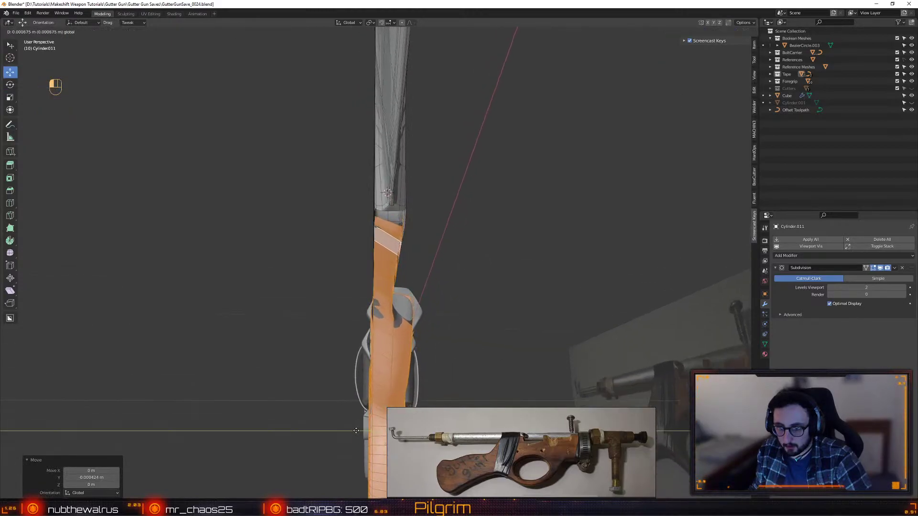
left_click_drag(357, 431, 356, 431)
- Box-select the vertex pairs along the seam below the step and pivot hole and merge each pair at its centre
left_click_drag(356, 431, 438, 208, "alt")
scroll(404, 191, "up", 4)
key("alt+c")
key("alt+c")
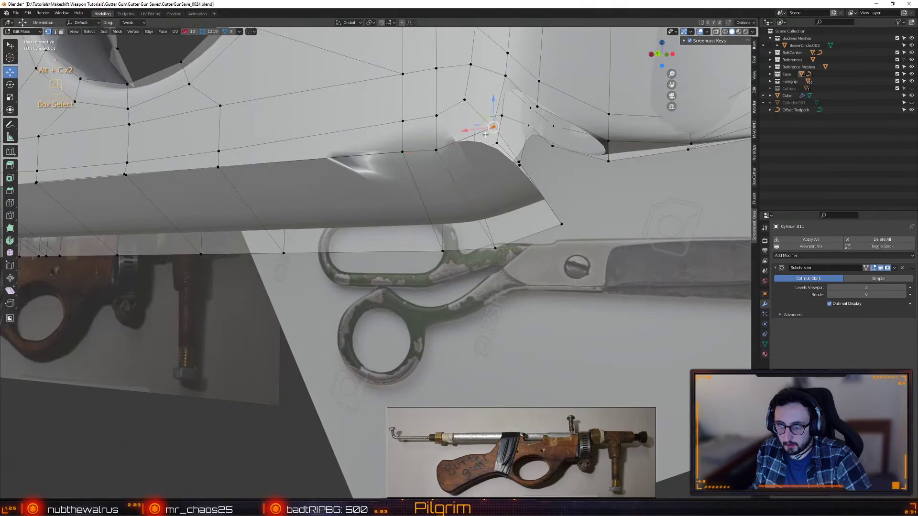
key("alt+c")
scroll(455, 201, "down", 3)
key("shift+x")
left_click_drag(464, 195, 564, 248)
key("alt+c")
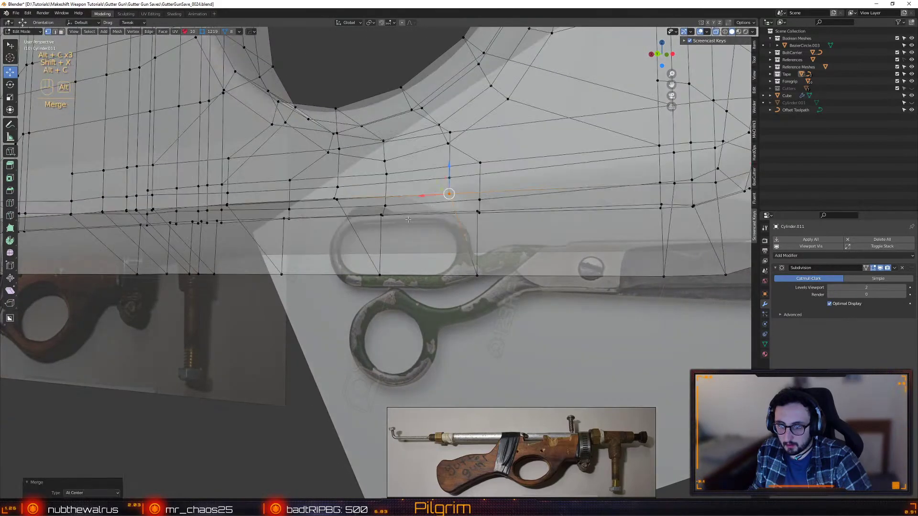
key("alt+c")
left_click_drag(349, 189, 492, 211)
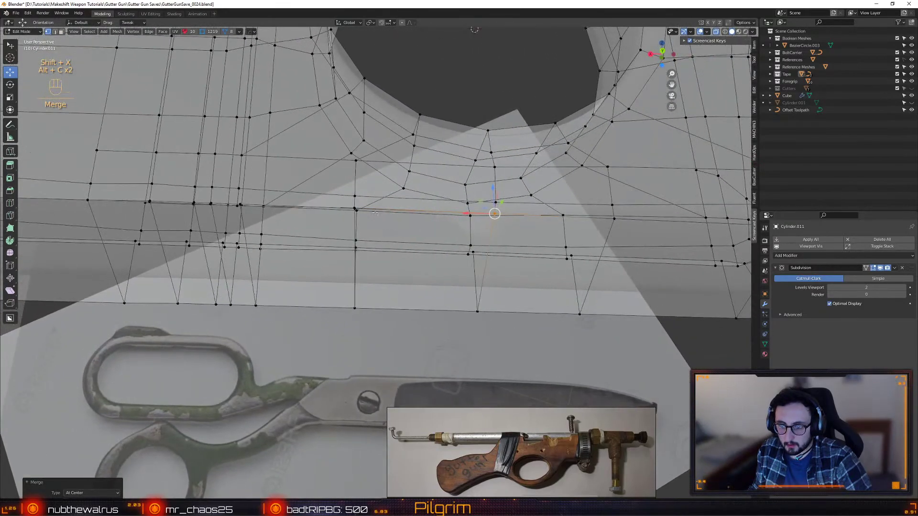
- Merge at centre the vertex pairs along the seam from beyond the pivot hole towards the handle
left_click_drag(352, 207, 383, 215, "alt")
left_click_drag(325, 131, 330, 271)
key("alt+c")
key("alt+c")
key("alt+c")
key("alt+c")
left_click_drag(299, 301, 272, 282)
key("alt+c")
left_click_drag(200, 320, 320, 301)
key("alt+c")
- With X-ray back on, merge the last vertex pairs near the handle end of the seam at their centres
key("alt+z")
left_click_drag(211, 303, 433, 246, "alt+shift")
key("alt+z")
key("shift+x")
key("shift+x")
left_click_drag(437, 200, 338, 293)
key("alt+c")
key("alt+c")
- Check the merged seam by selecting its edge loop, and examine the smoothed scissor part in object mode
key("2")
right_click(293, 221, "shift")
key("1")
key("alt+m")
left_click(331, 229)
left_click(400, 213)
key("2")
left_click(363, 259, "alt")
left_click_drag(308, 227, 356, 337, "alt")
key("Tab")
key("Tab")
key("Tab")
left_click_drag(421, 332, 381, 296, "alt")
middle_click_drag(381, 296, 403, 264, "alt")
right_click_drag(403, 265, 391, 279, "alt")
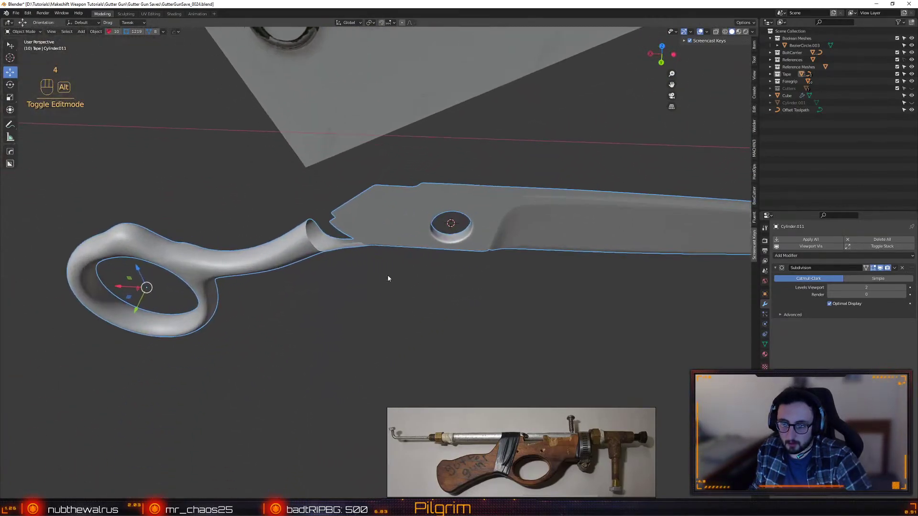
left_click_drag(391, 280, 422, 232, "alt")
right_click_drag(422, 231, 401, 289, "alt")
left_click_drag(402, 288, 375, 309, "alt")
- Fill a face between the two opposing short edges at the pointed corner of the plate's open end
key("Tab")
scroll(381, 315, "up", 3)
middle_click_drag(374, 309, 286, 275, "alt")
right_click_drag(287, 275, 371, 321, "alt")
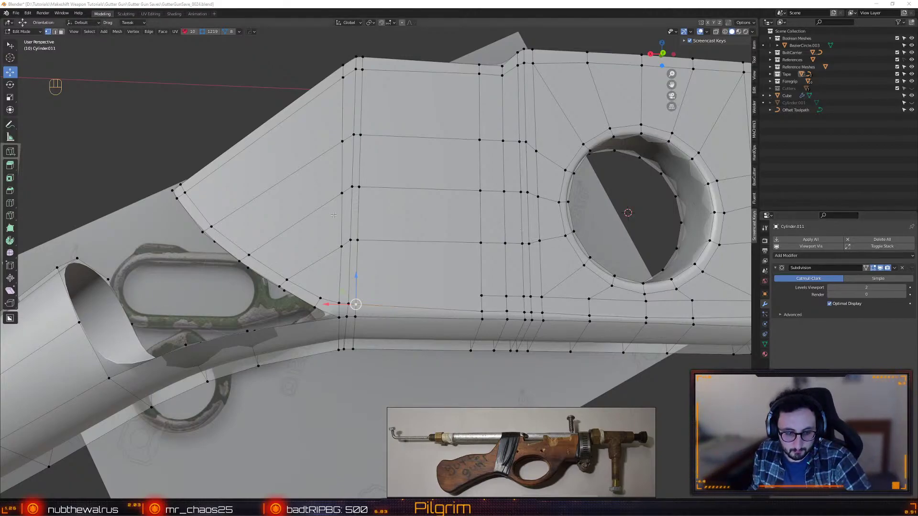
mouse_move(338, 257)
middle_mouse_down("alt")
mouse_move(413, 251)
mouse_move(403, 203)
mouse_move(368, 213)
mouse_move(318, 205)
mouse_move(297, 191)
mouse_move(403, 185)
mouse_move(436, 309)
mouse_move(455, 199)
mouse_move(389, 273)
mouse_move(335, 271)
middle_mouse_up("alt")
key("2")
key("f")
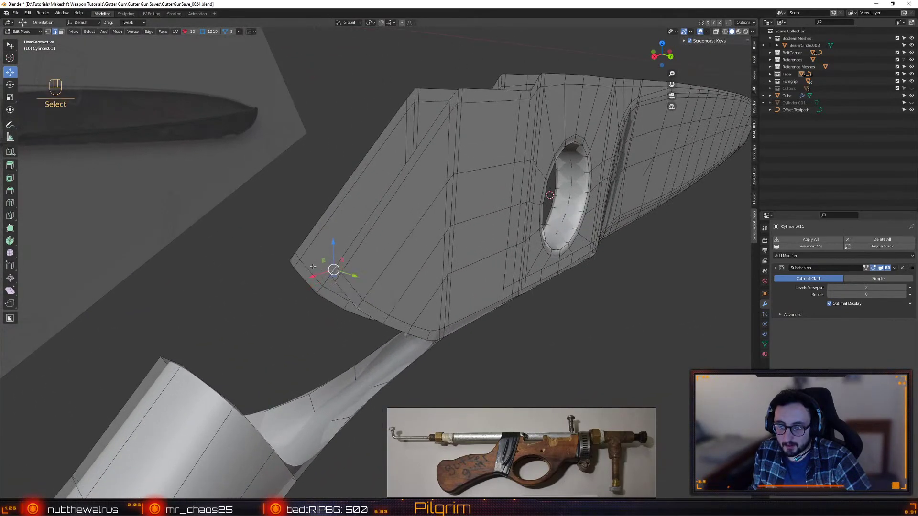
key("alt+f")
key("ctrl+f")
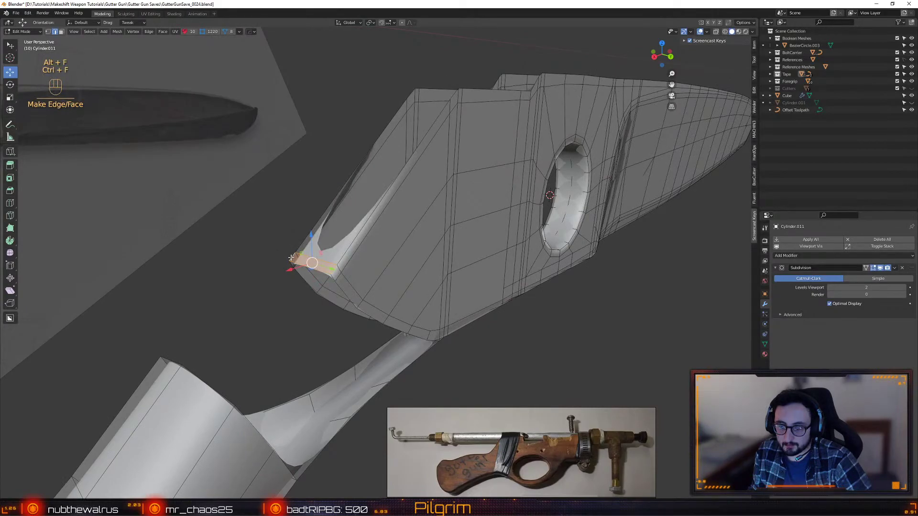
- Fill the open gap with faces up the plate's slanted end and along its upper edge past the pivot hole
key("ctrl+f")
key("ctrl+f")
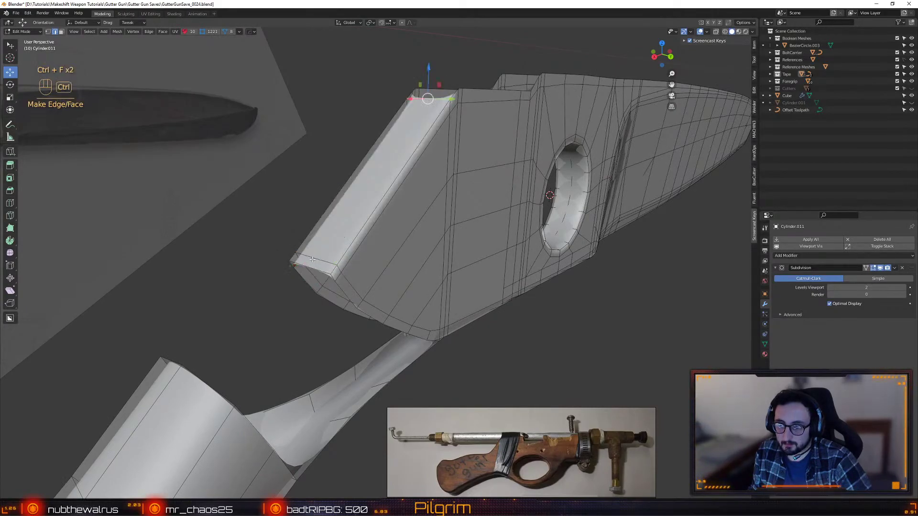
middle_click_drag(371, 233, 386, 260)
key("ctrl+f")
key("ctrl+f")
key("ctrl+f")
key("ctrl+f")
key("ctrl+f")
key("ctrl+f")
key("ctrl+f")
key("ctrl+f")
key("ctrl+f")
key("ctrl+f")
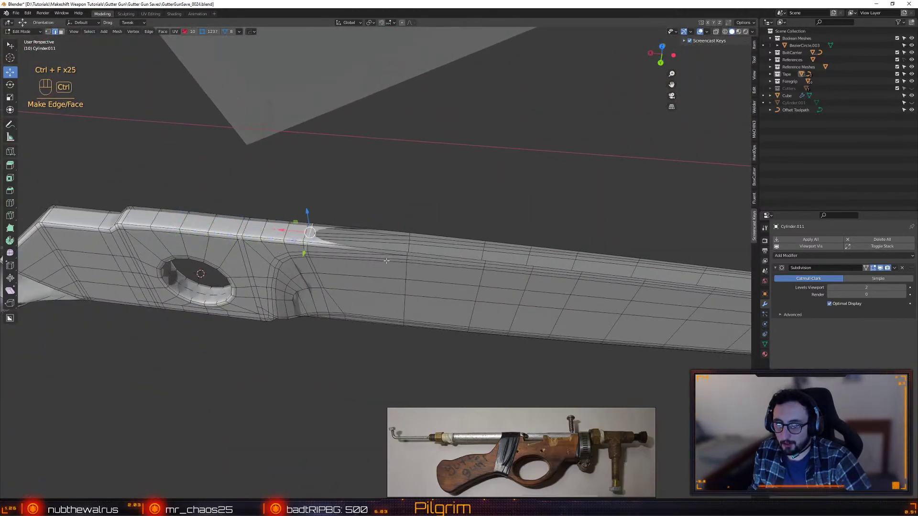
- Continue filling faces between the two sides along the first stretch of the blade's upper edge
key("ctrl+f")
key("ctrl+f")
key("ctrl+f")
key("ctrl+f")
key("ctrl+f")
key("ctrl+f")
key("ctrl+f")
key("ctrl+f")
- Fill the rest of the gap along the blade's upper edge to the tip and down the tip's end
left_click_drag(386, 261, 311, 253, "alt+shift")
left_click_drag(478, 273, 409, 258, "alt")
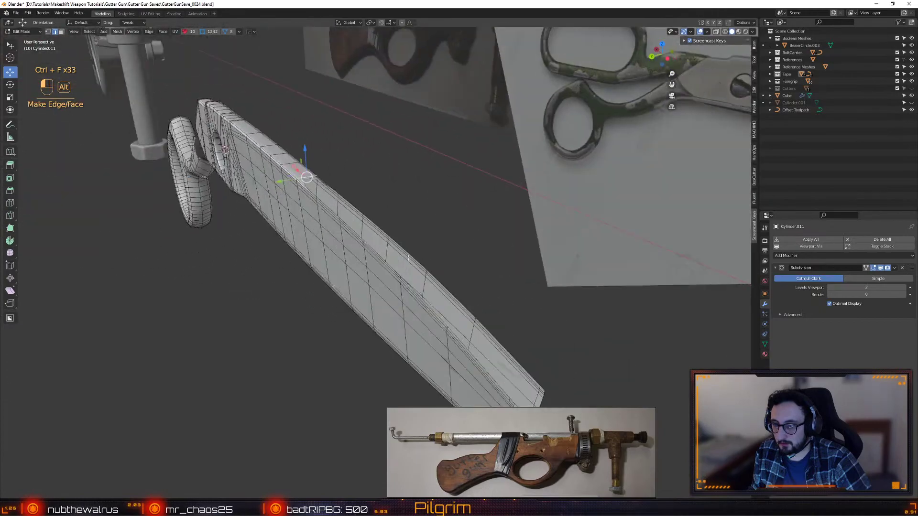
key("ctrl+f")
key("ctrl+f")
key("ctrl+f")
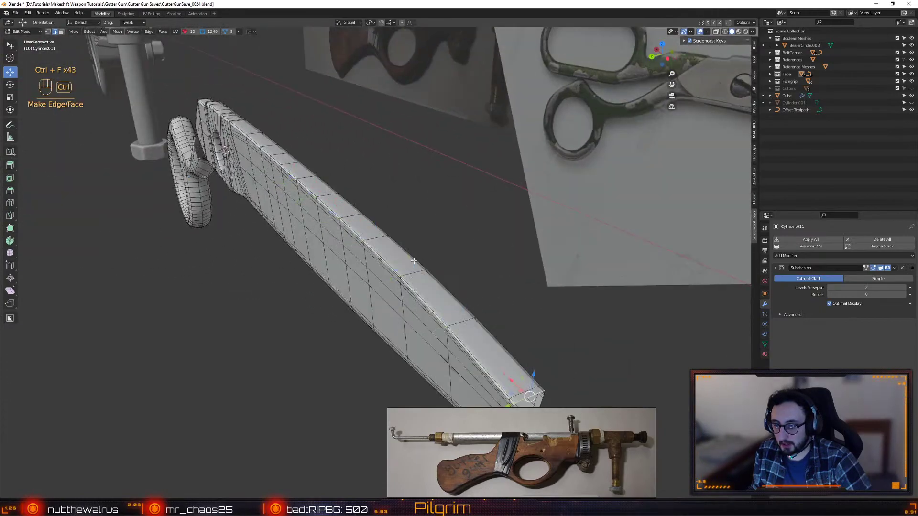
left_click_drag(467, 289, 352, 220, "alt+shift")
left_click_drag(351, 220, 369, 201, "alt")
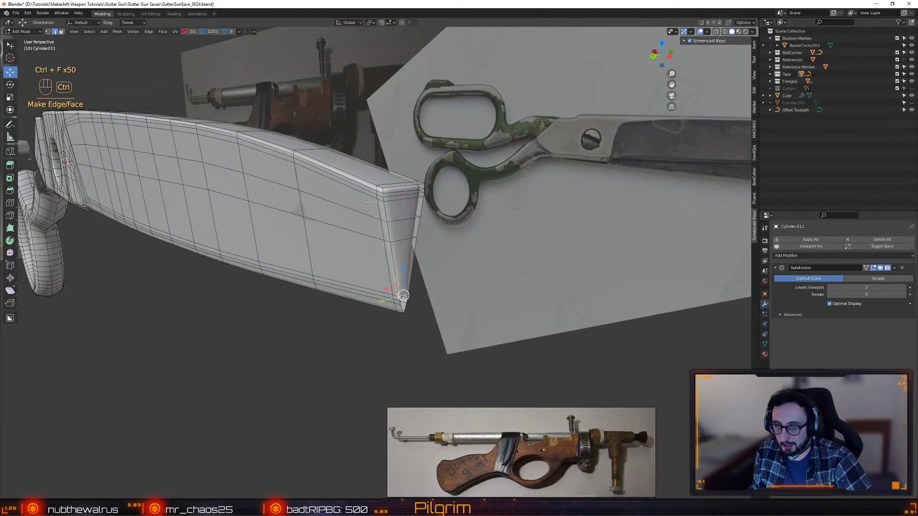
- Knife a short edge across the outer side strip below the pivot hole and continue it with a centred loop cut
left_click_drag(336, 203, 458, 297, "alt")
key("Tab")
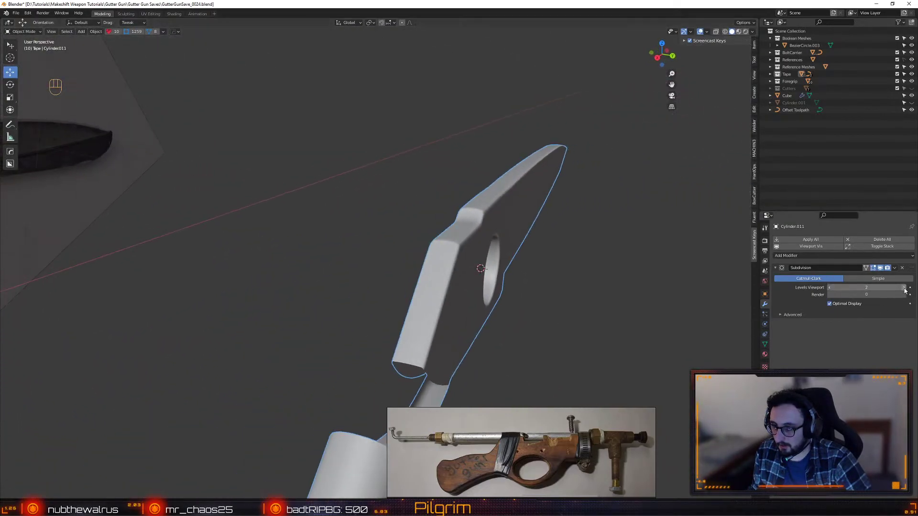
left_click_drag(497, 216, 369, 251, "alt")
key("Tab")
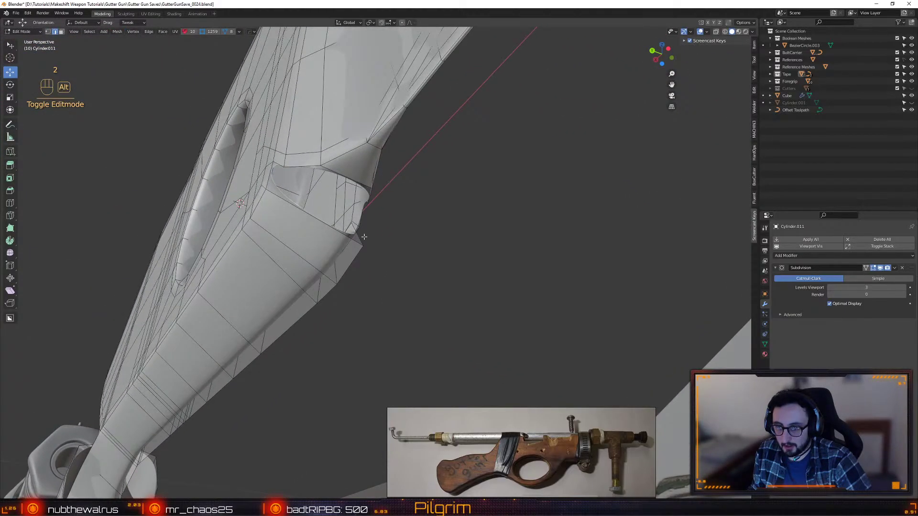
left_click_drag(296, 229, 330, 284, "alt")
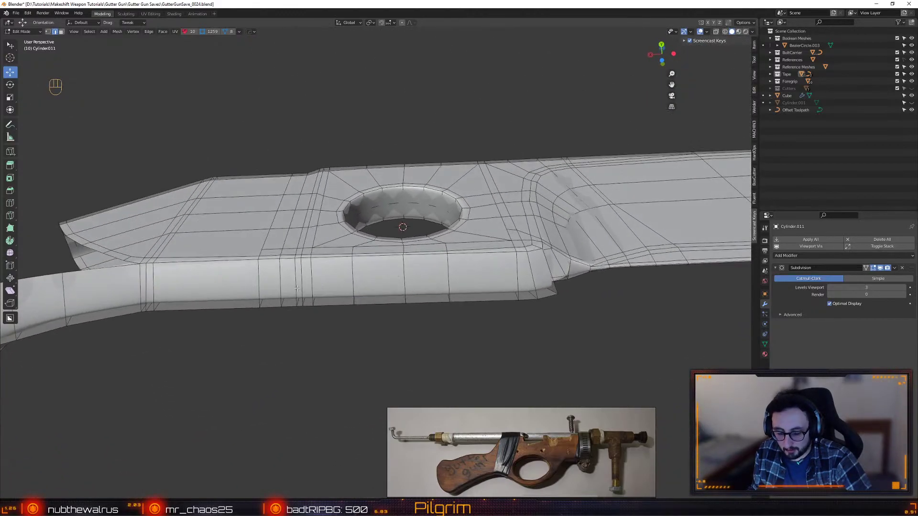
key("1")
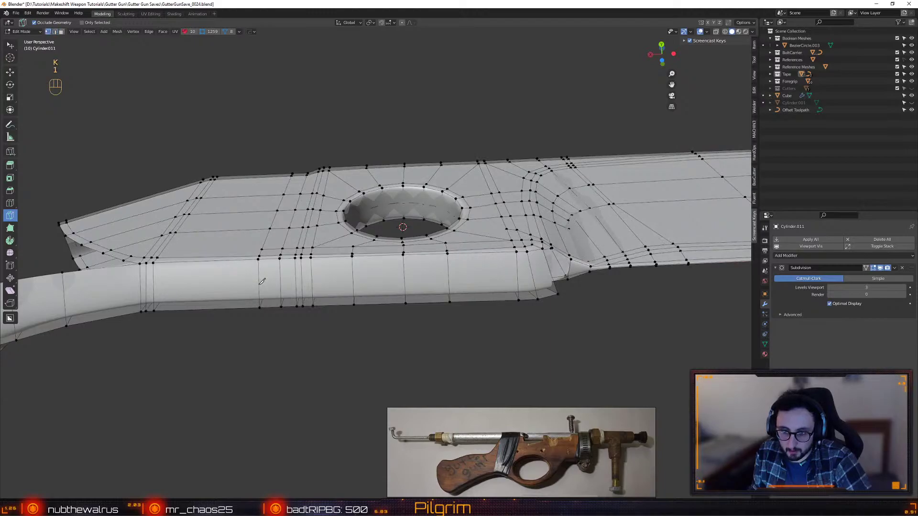
left_click(364, 284)
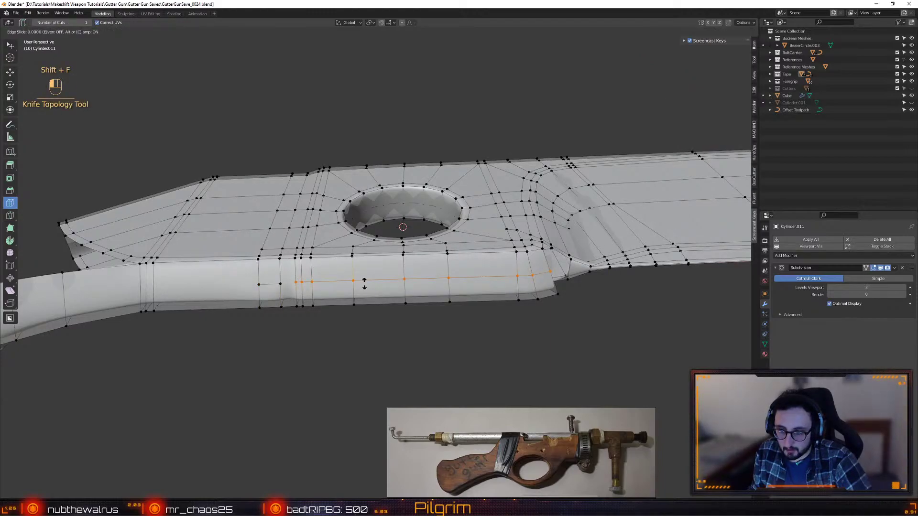
left_click(364, 286)
key("w")
left_click(282, 291, "alt")
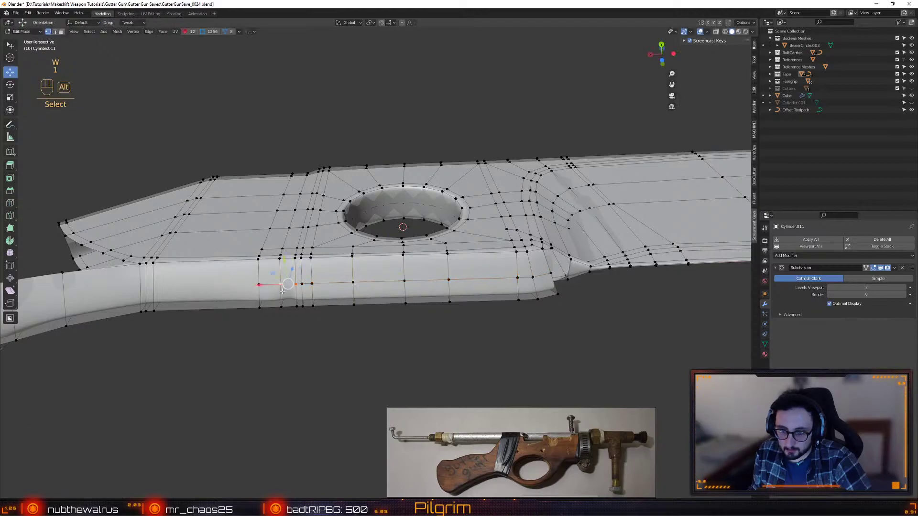
- Select the vertex path along the side strip's inner edge and move it about 0.0011 m along Y
middle_click_drag(287, 297, 259, 328)
middle_click_drag(323, 312, 437, 302)
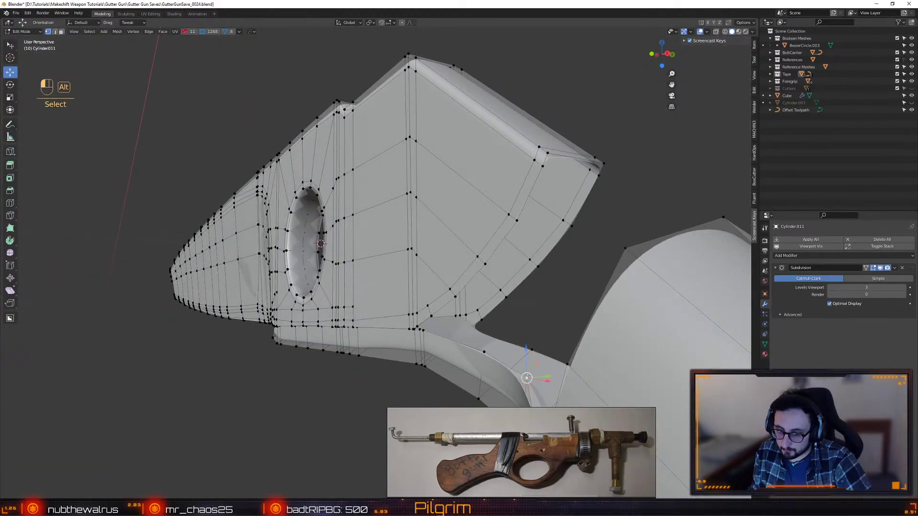
middle_click_drag(527, 377, 478, 353, "alt")
scroll(434, 333, "up", 3)
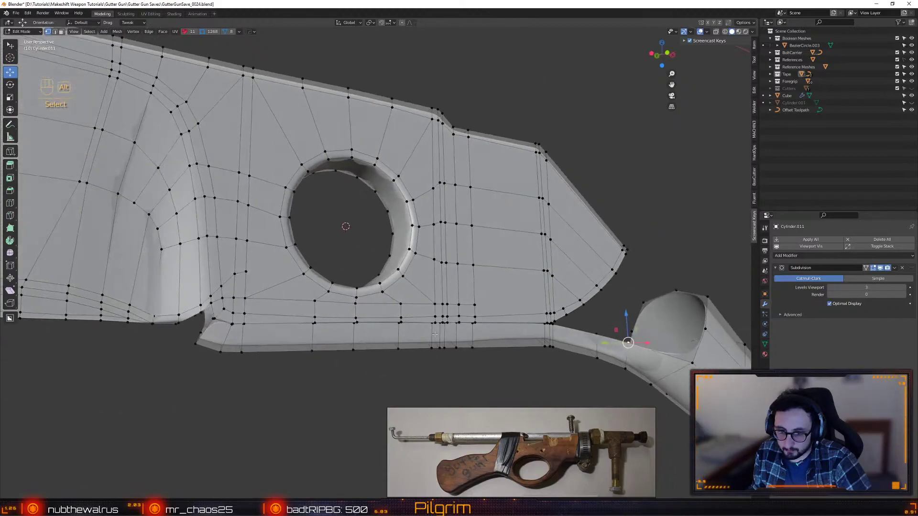
left_click(210, 323, "ctrl+shift")
key("ctrl+z")
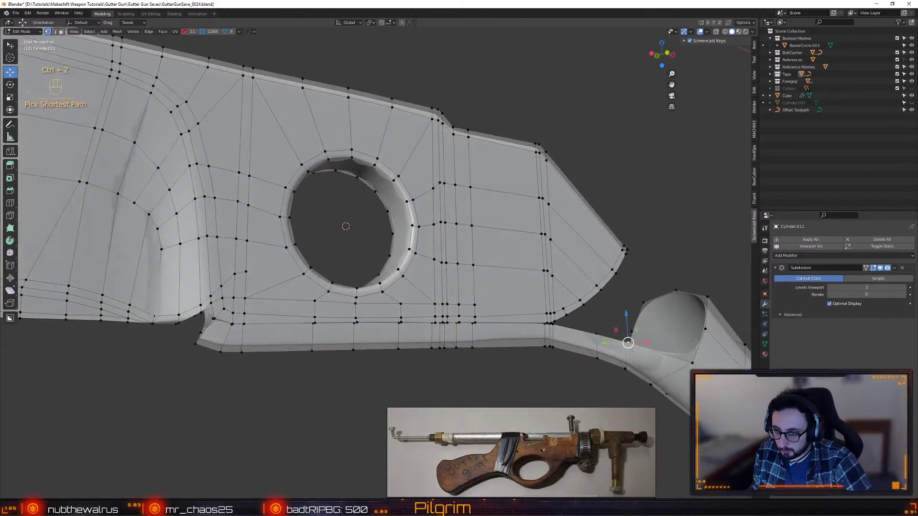
scroll(576, 330, "down", 2)
middle_click_drag(575, 331, 257, 177)
left_click(373, 300, "ctrl+shift")
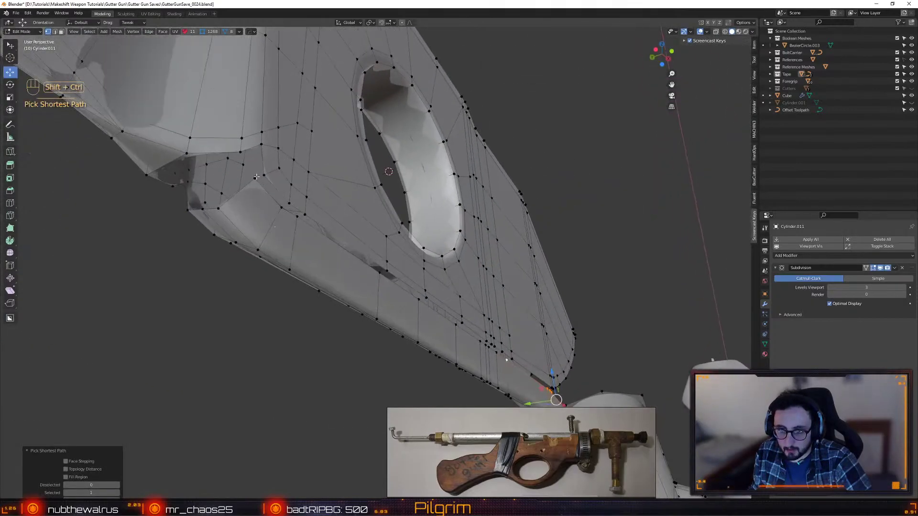
left_click_drag(463, 355, 469, 351)
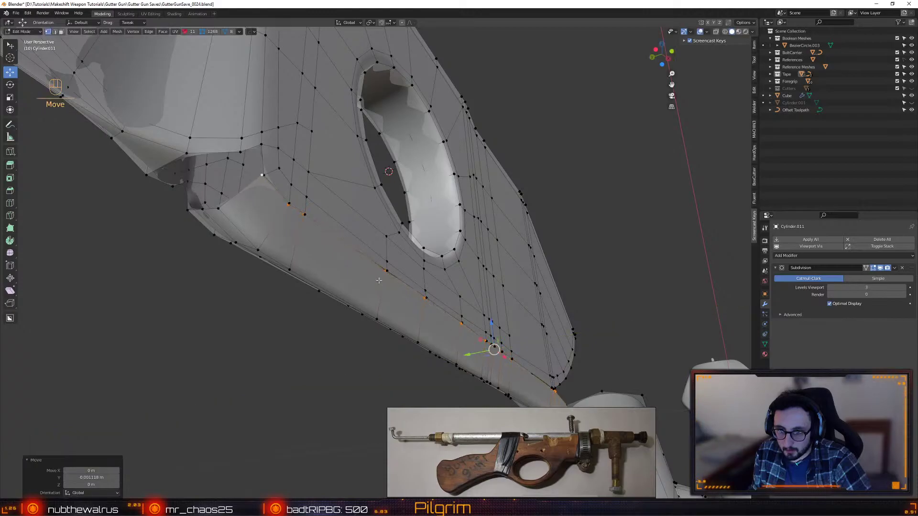
- Merge the neighbouring vertex groups along the side strip's inner edge, using At Center and At Last merges with X-ray
middle_click_drag(320, 245, 304, 230)
left_click(287, 229)
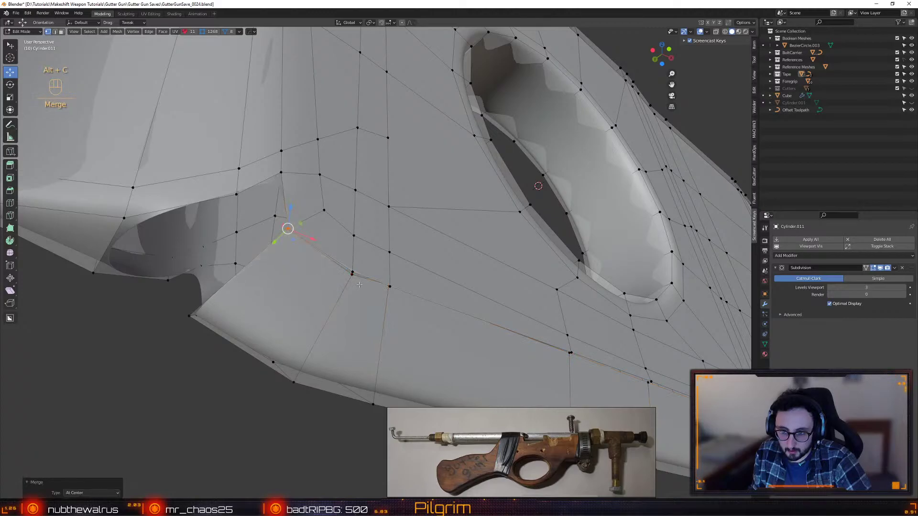
key("shift+x")
left_click_drag(331, 251, 374, 316)
key("alt+c")
left_click_drag(378, 266, 407, 308)
key("alt+c")
left_click_drag(407, 306, 379, 312, "alt")
key("alt+c")
key("alt+c")
left_click_drag(497, 306, 331, 322, "alt+shift")
left_click_drag(331, 326, 295, 310)
key("alt+c")
left_click_drag(487, 287, 285, 346, "alt+shift")
key("alt+c")
left_click_drag(362, 313, 335, 339)
key("alt+c")
left_click_drag(429, 288, 426, 308)
key("alt+c")
key("alt+c")
left_click_drag(465, 247, 278, 351, "alt")
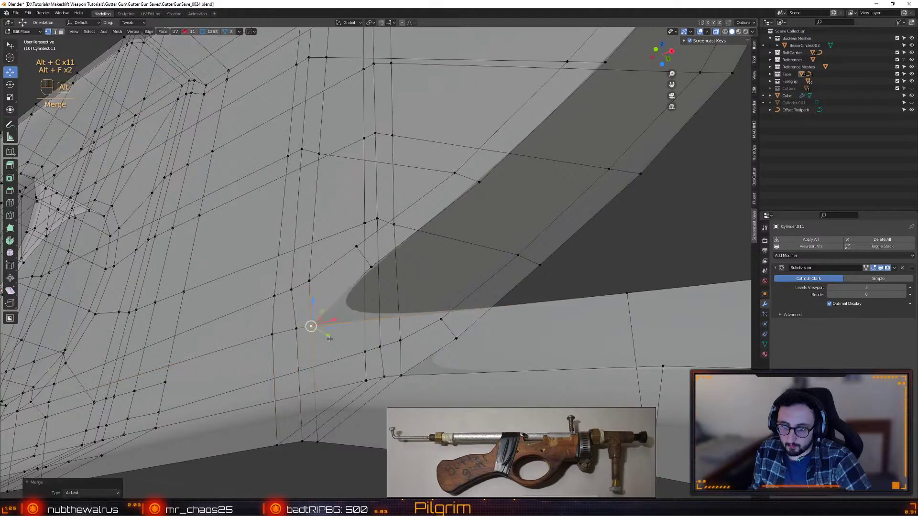
key("alt+f")
scroll(324, 336, "down", 5)
key("shift+x")
- Add a loop cut along the side strip, offset toward its upper edge below the pivot hole
left_click_drag(324, 336, 463, 263, "alt")
key("Tab")
scroll(429, 303, "up", 3)
key("Tab")
left_click(463, 262)
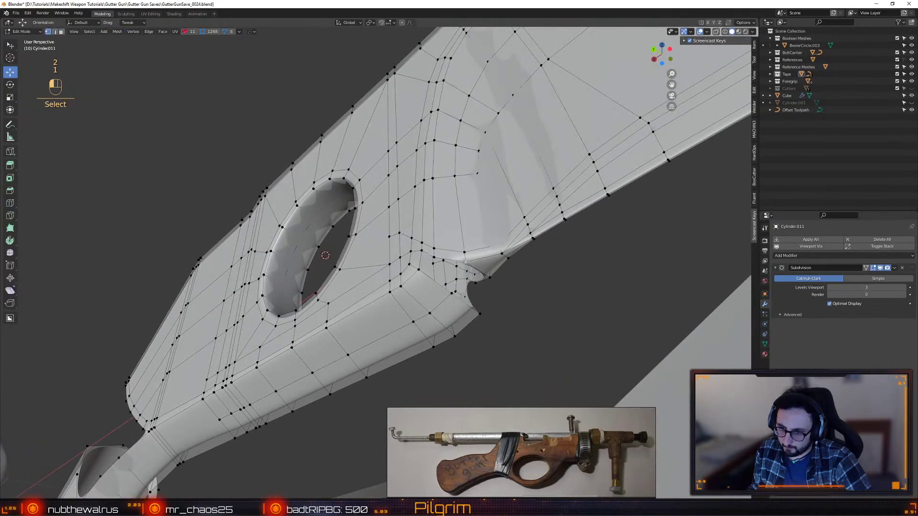
key("f")
scroll(378, 268, "down", 4)
left_click_drag(377, 268, 343, 300, "alt")
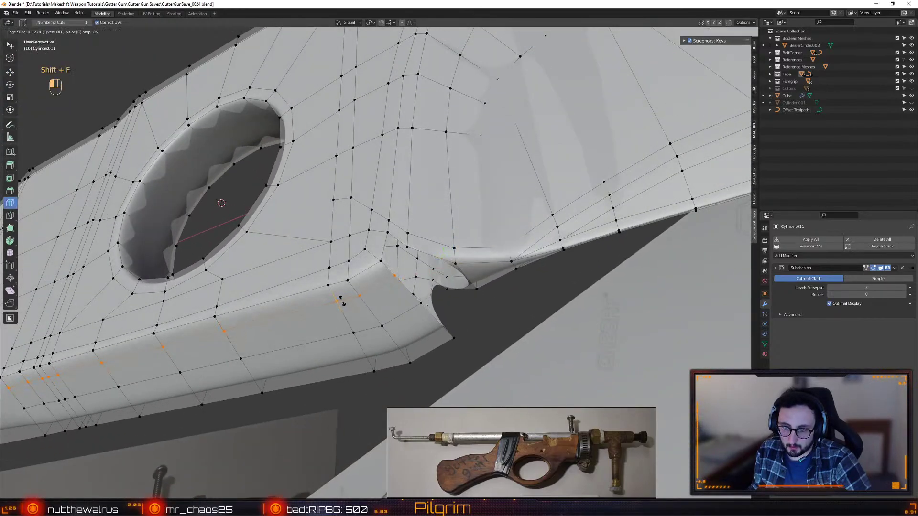
left_click(340, 299)
key("w")
- Merge the loose vertices where the side strip's new edge loop meets the corner by the blade
key("1")
key("2")
key("alt+f")
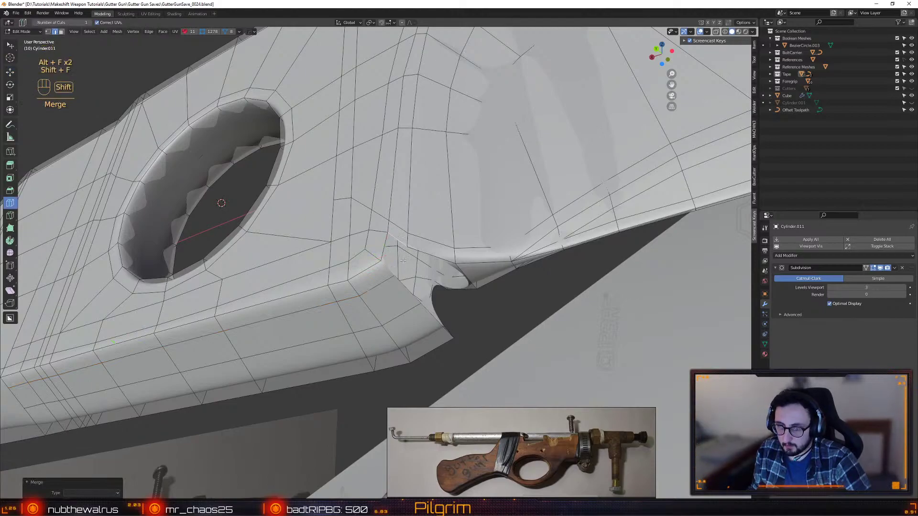
key("w")
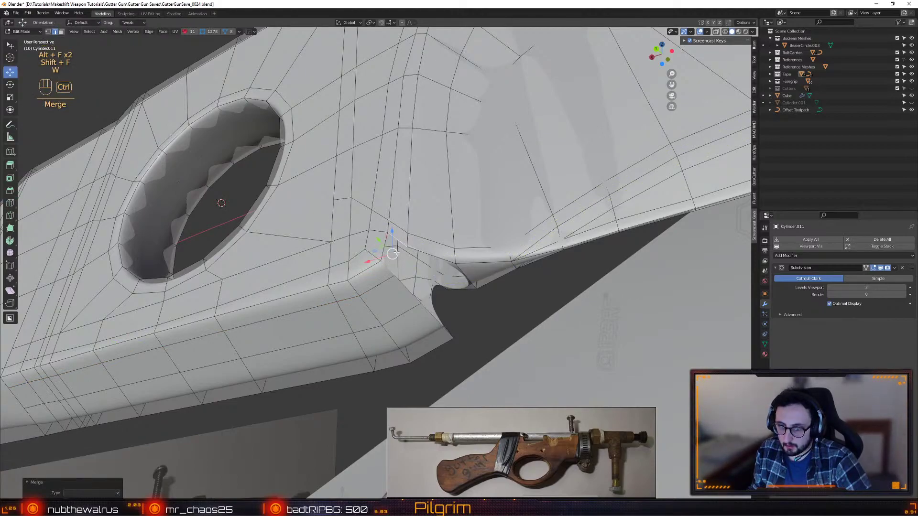
- Fill the open gap between the side strip's end and the blade with new faces
key("ctrl+f")
left_click_drag(390, 269, 394, 244, "alt")
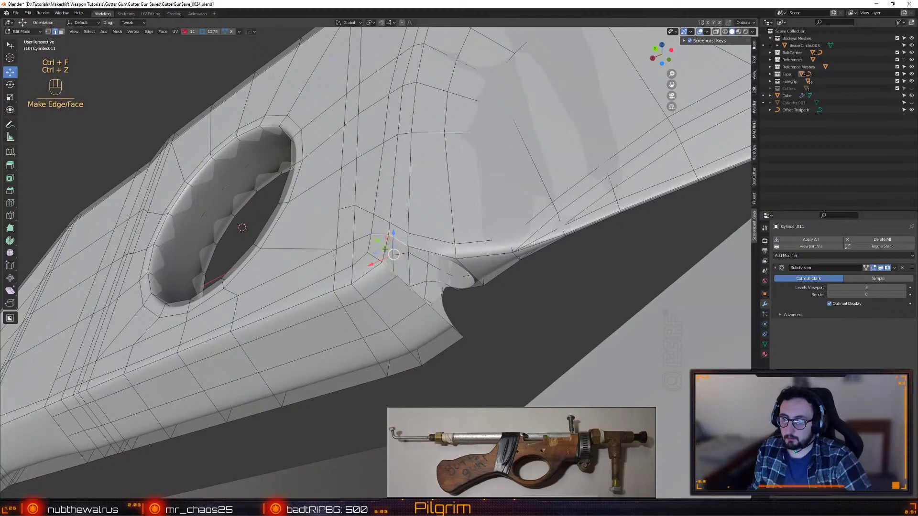
key("ctrl+f")
left_click_drag(462, 297, 381, 299, "alt")
key("ctrl+f")
key("ctrl+f")
middle_click_drag(381, 299, 392, 282, "ctrl")
key("ctrl+f")
key("ctrl+f")
- Vertex-slide the outline vertices under the filled corner to smooth its curve into the blade edge
left_click_drag(394, 278, 462, 223, "alt")
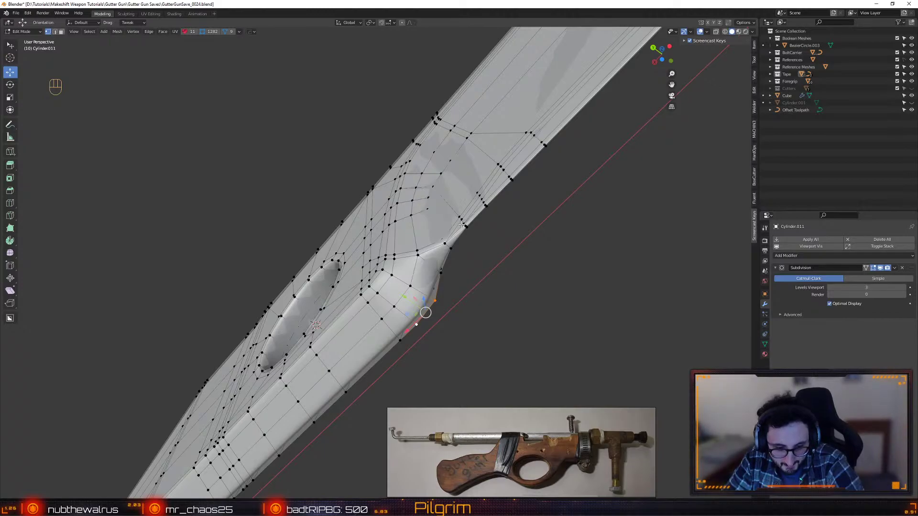
middle_click_drag(397, 240, 389, 260, "alt")
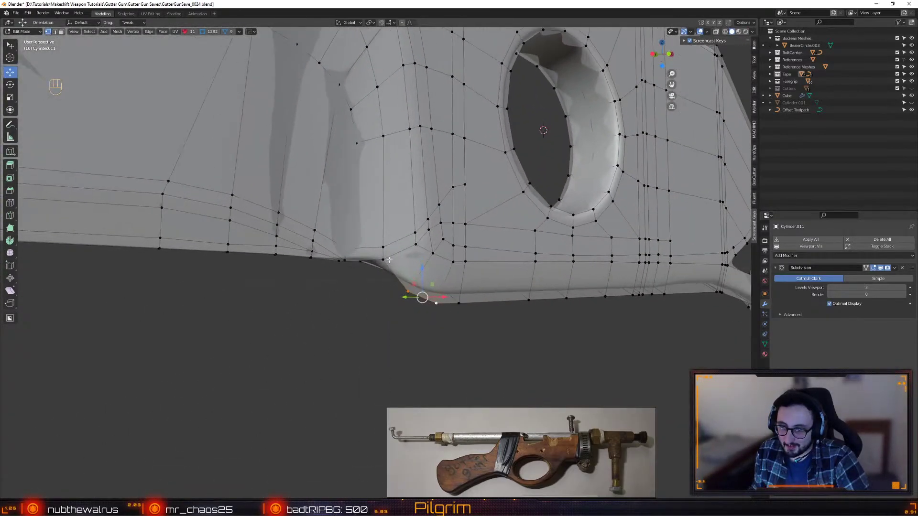
left_click(387, 260, "shift")
key("shift+s")
left_click(395, 282)
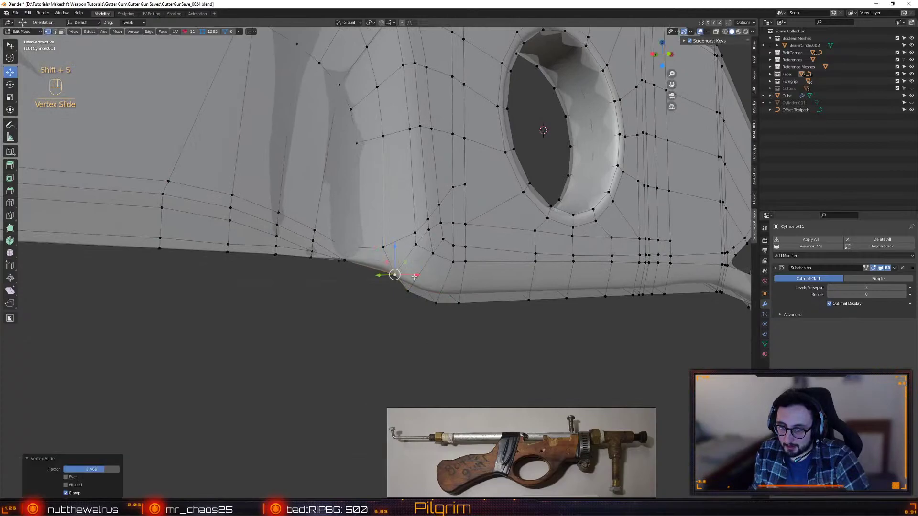
scroll(378, 272, "up", 2)
key("shift+s")
left_click(352, 253)
middle_click_drag(337, 267, 358, 261)
left_click(355, 265)
key("shift+s")
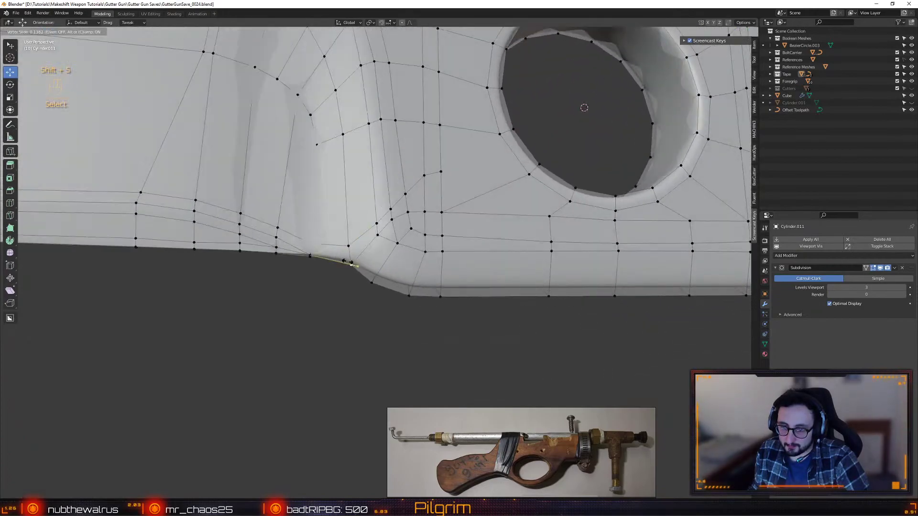
left_click(347, 263)
- Slide the two vertices just above the bottom outline where the filled corner meets the blade
right_click(346, 244)
left_click(349, 246)
key("shift+s")
left_click(350, 240)
left_click(312, 239)
key("shift+s")
left_click(311, 238)
- Preview the smoothed corner and slide the misplaced vertex beside the blade transition
key("Tab")
middle_click_drag(349, 260, 404, 273)
key("Tab")
scroll(397, 318, "up", 2)
left_click(413, 305)
middle_click_drag(398, 318, 388, 280)
key("alt+d")
key("shift+v")
left_click(376, 274)
key("shift+v")
left_click(376, 265)
- Slide the corner vertex on the other face of the scissor piece, below the transition edge loops
left_click(418, 295)
left_click(418, 293)
middle_click_drag(415, 293, 375, 356)
left_click(373, 277)
key("shift+v")
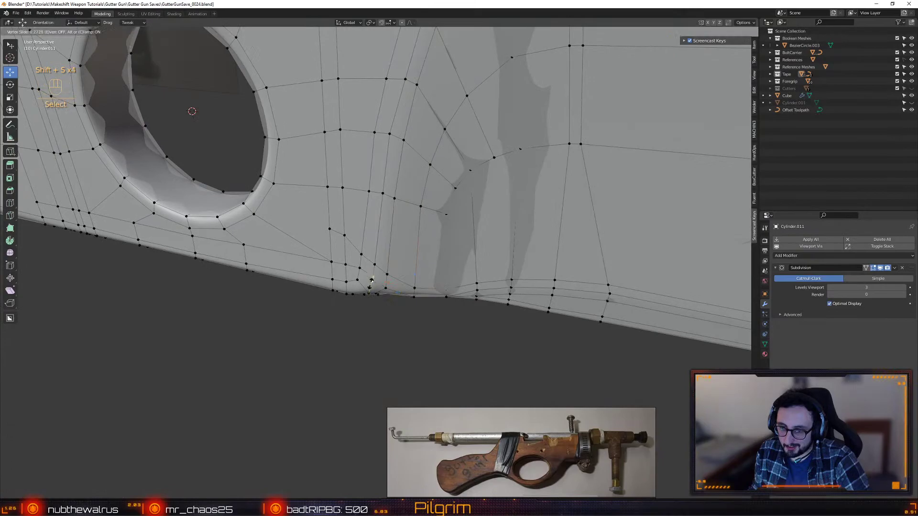
left_click(371, 280)
- Check the corner's smoothed shape and slide the vertex between the side strip's end and the blade transition
middle_click_drag(371, 281, 372, 286)
key("4")
right_click_drag(424, 333, 330, 153, "alt")
left_click_drag(330, 153, 339, 191, "alt")
right_click_drag(339, 191, 430, 351, "alt")
key("1")
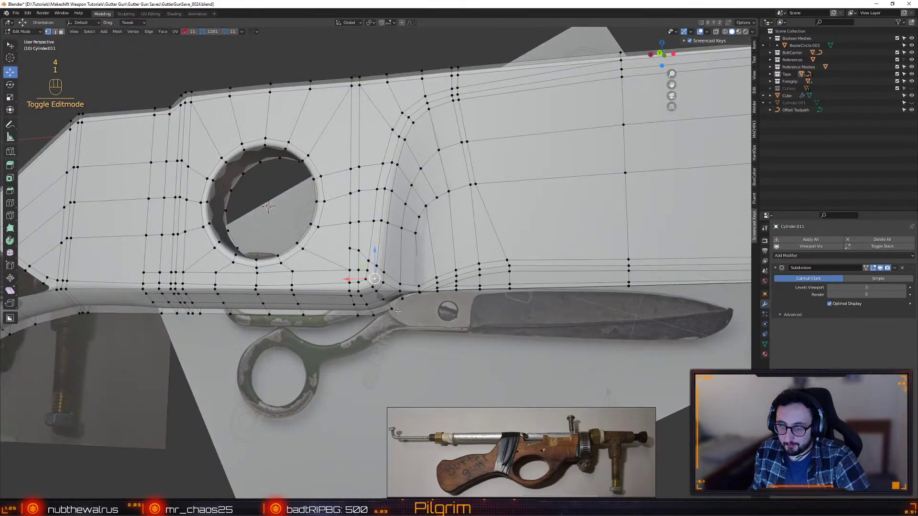
left_click_drag(431, 351, 406, 301, "alt")
left_click(374, 313)
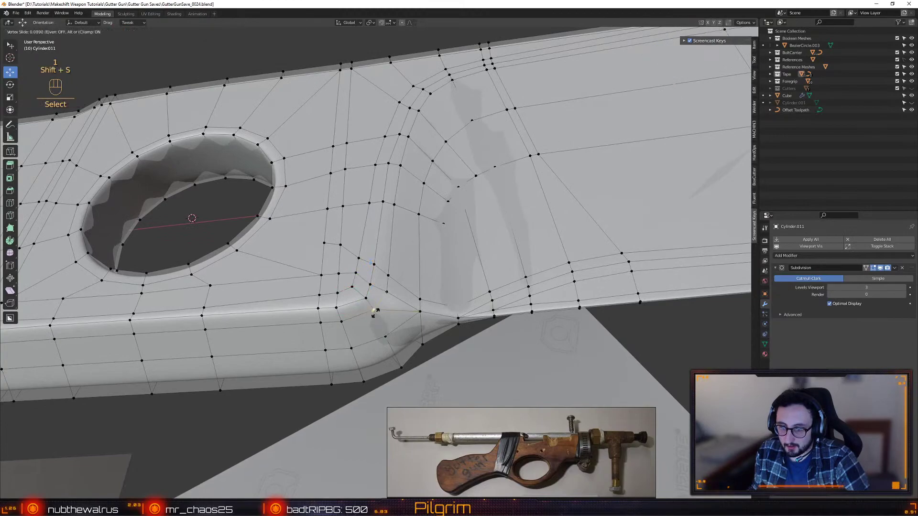
left_click(381, 305)
mouse_move(381, 305)
left_mouse_down("alt")
mouse_move(369, 231)
mouse_move(360, 258)
mouse_move(395, 358)
mouse_move(383, 330)
mouse_move(421, 335)
mouse_move(433, 326)
mouse_move(384, 299)
left_mouse_up("alt")
- Select the edge between the two vertices at the filled corner and dissolve it
key("2")
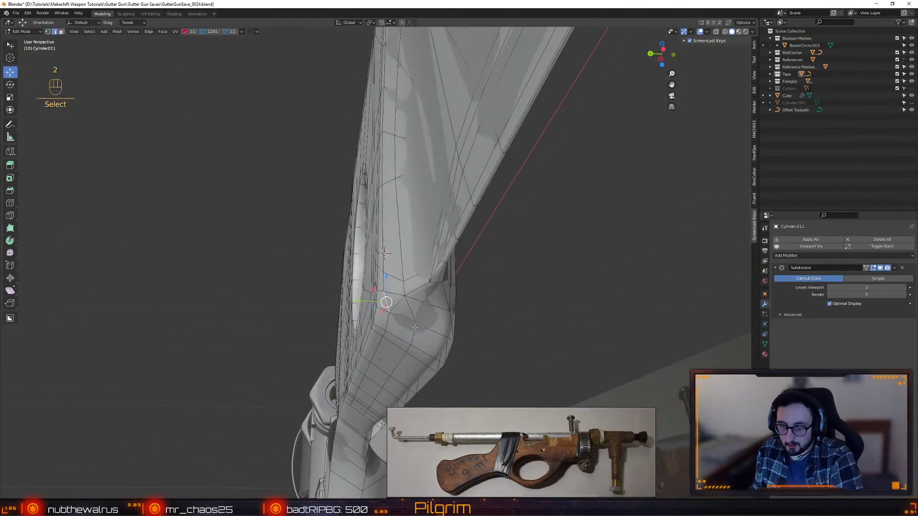
left_click_drag(384, 253, 388, 311, "alt")
key("1")
left_click(385, 293, "shift")
key("2")
key("ctrl+BackSpace")
- Slide the vertex at the filled corner along its neighbouring edges to even out the surface
key("1")
left_click(373, 313)
key("shift+s")
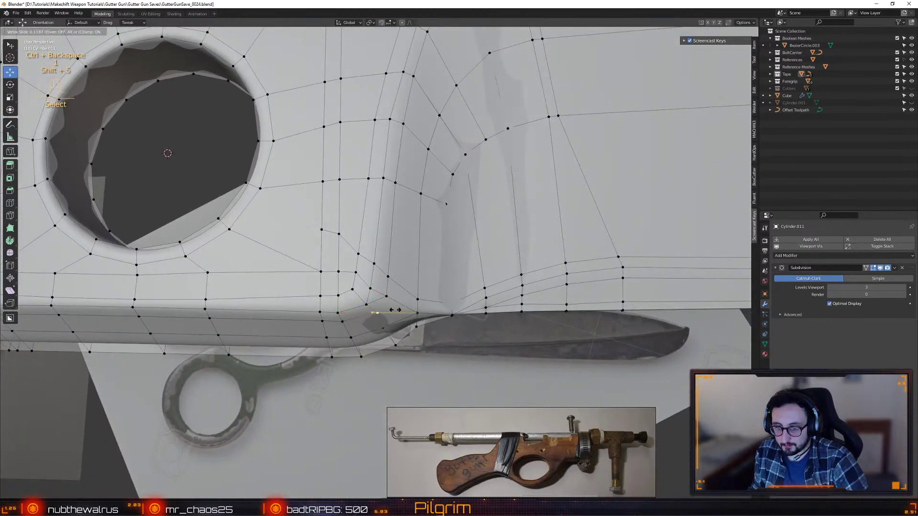
left_click(388, 311)
key("shift+s")
key("shift+s")
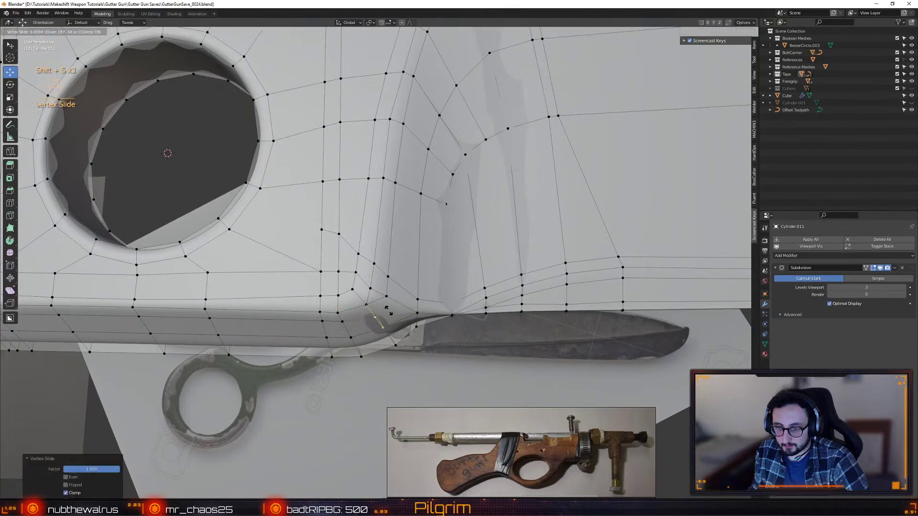
left_click(388, 310)
- Nudge the selected vertex at the blade's lower transition edge along Y by about 0.0005 m and slightly further
left_click_drag(389, 309, 371, 326, "alt")
key("Tab")
key("Tab")
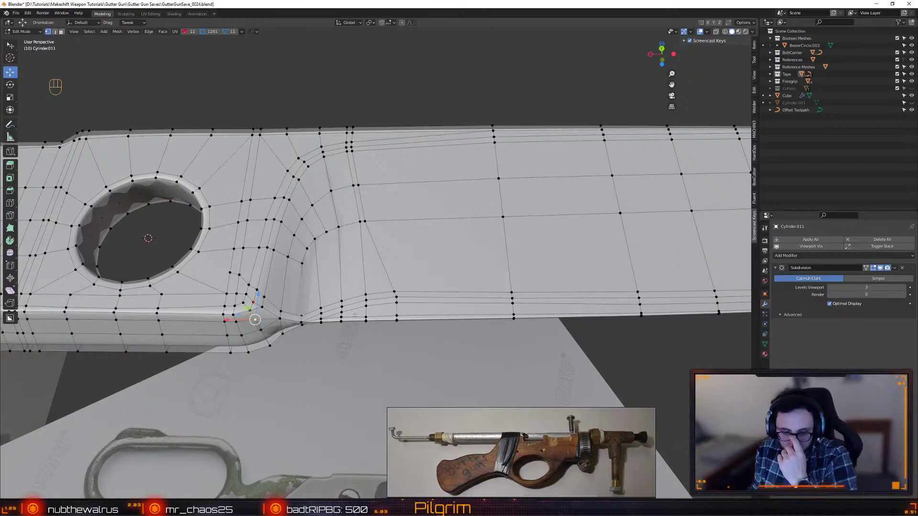
left_click_drag(355, 316, 438, 233, "alt")
left_click_drag(385, 346, 378, 348, "alt")
left_click_drag(369, 316, 371, 315)
mouse_move(370, 314)
left_mouse_down("alt")
mouse_move(380, 303)
mouse_move(372, 314)
left_mouse_up("alt")
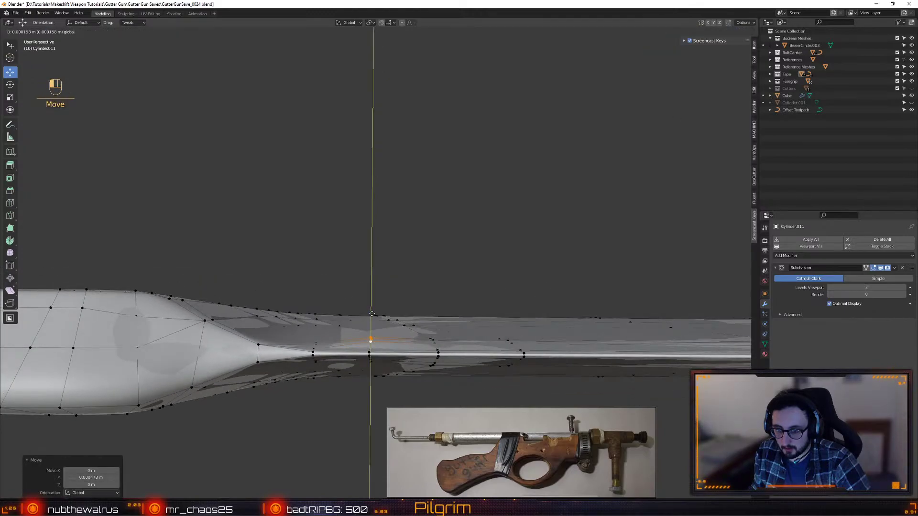
- Select the lower transition vertices beside the blade in X-ray and check the smoothed surface
left_click_drag(331, 335, 374, 356, "alt")
key("shift+x")
left_click(314, 330)
left_click(314, 343, "shift")
left_click(318, 318)
key("shift+x")
key("4")
left_click_drag(389, 253, 363, 289, "alt")
key("1")
scroll(372, 301, "up", 3)
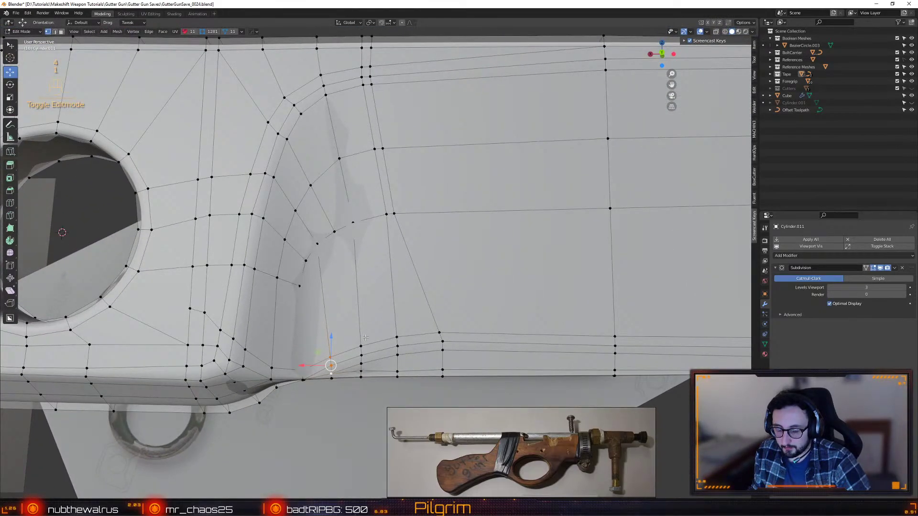
- Select the vertex column at the blade's lower edge past the transition in X-ray and slide it by about 0.07
key("2")
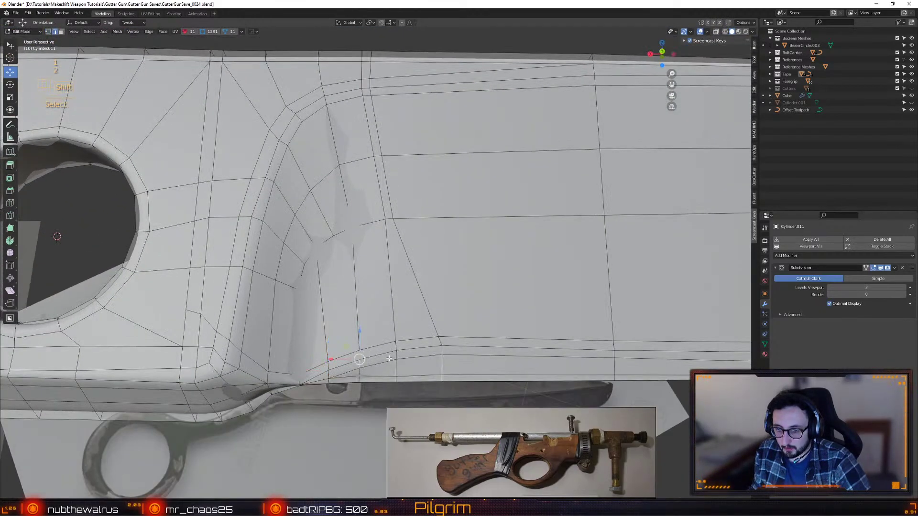
left_click_drag(360, 330, 490, 375)
left_click(396, 352)
key("1")
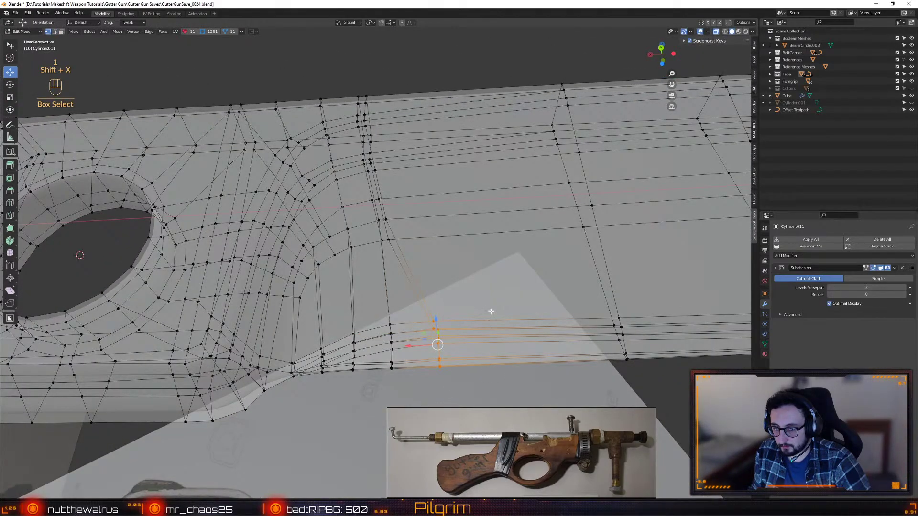
left_click(459, 309)
mouse_move(459, 310)
left_mouse_down("alt")
mouse_move(430, 318)
mouse_move(419, 292)
mouse_move(416, 344)
mouse_move(372, 228)
mouse_move(380, 254)
mouse_move(355, 258)
mouse_move(361, 325)
mouse_move(362, 308)
left_mouse_up("alt")
key("shift+x")
key("4")
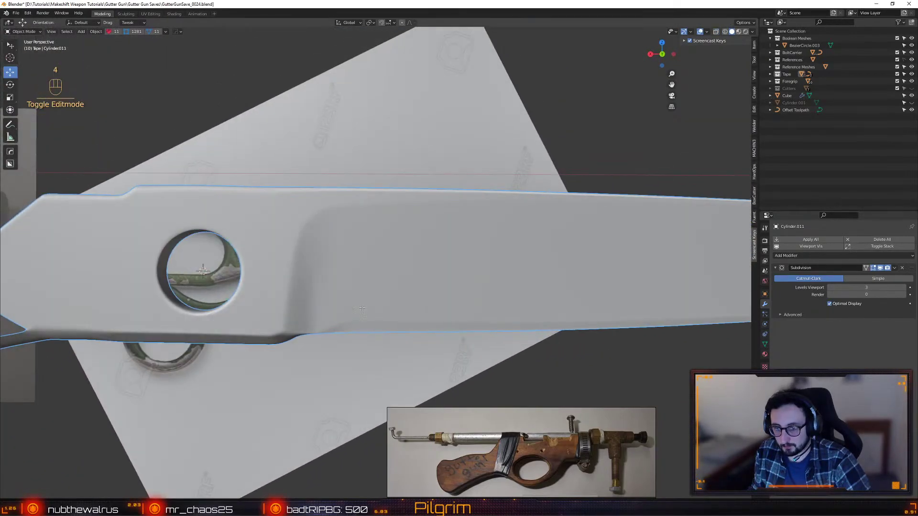
key("1")
key("shift+s")
left_click(363, 328)
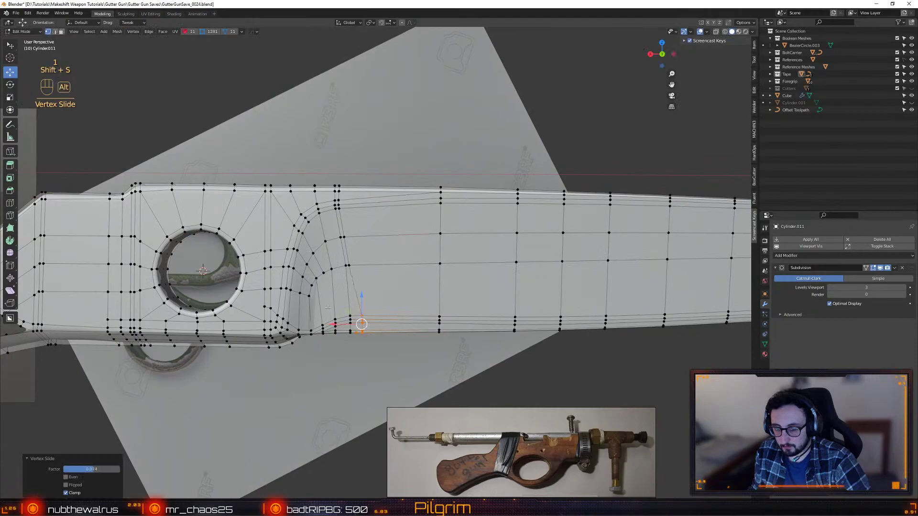
- Insert a single loop cut across the blade between the two edge columns at the transition, leaving it unslid
scroll(363, 325, "up", 3)
left_click_drag(364, 325, 366, 316, "alt")
key("2")
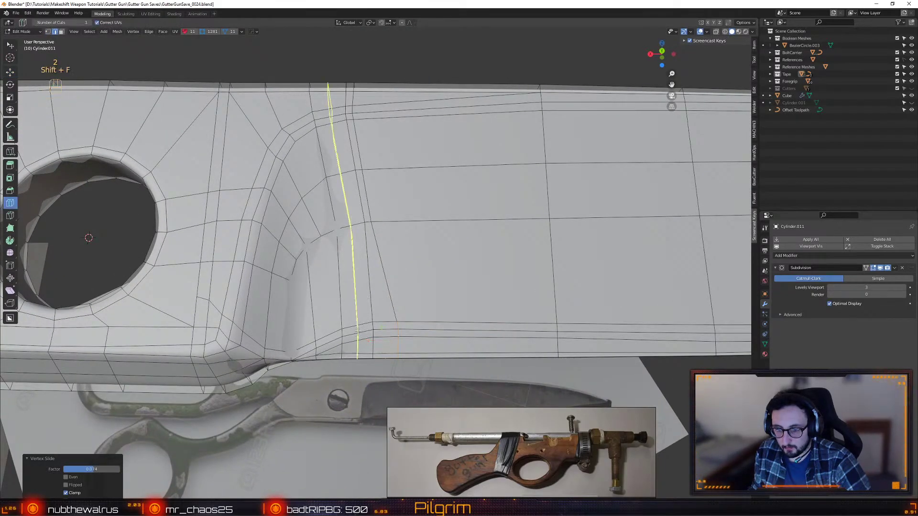
left_click(357, 330)
key("w")
key("1")
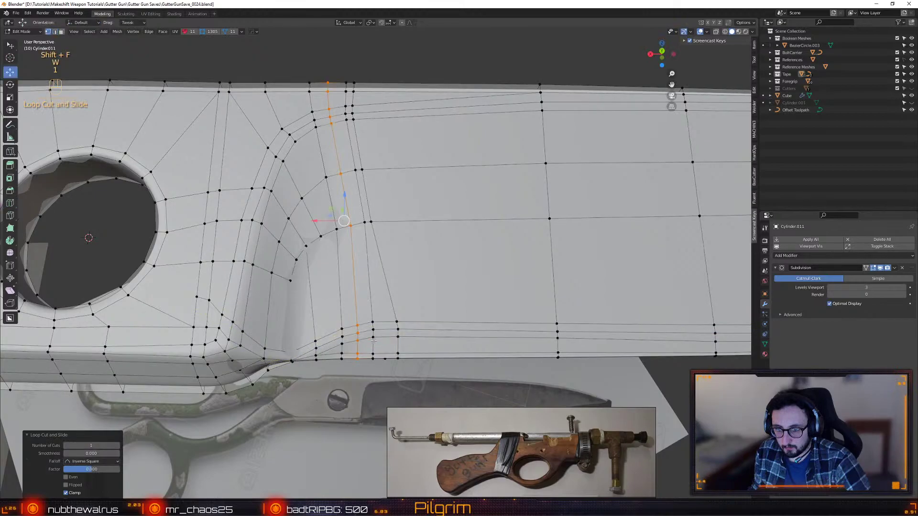
- Select the lower vertices of the new loop and its neighbours in X-ray and raise them along Z to smooth the curve
key("shift+x")
left_click(352, 316)
left_click_drag(359, 345, 359, 344)
key("shift+x")
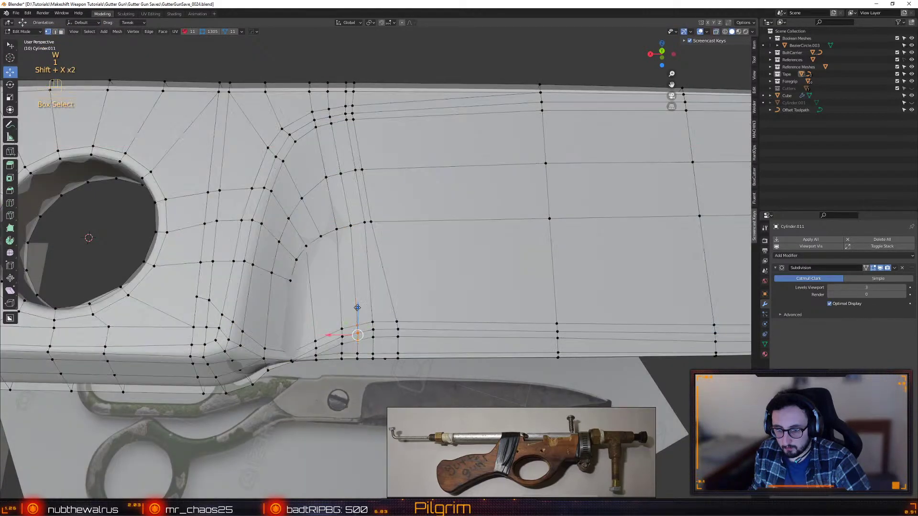
left_click(358, 306)
left_click_drag(329, 298, 379, 348)
key("shift+x")
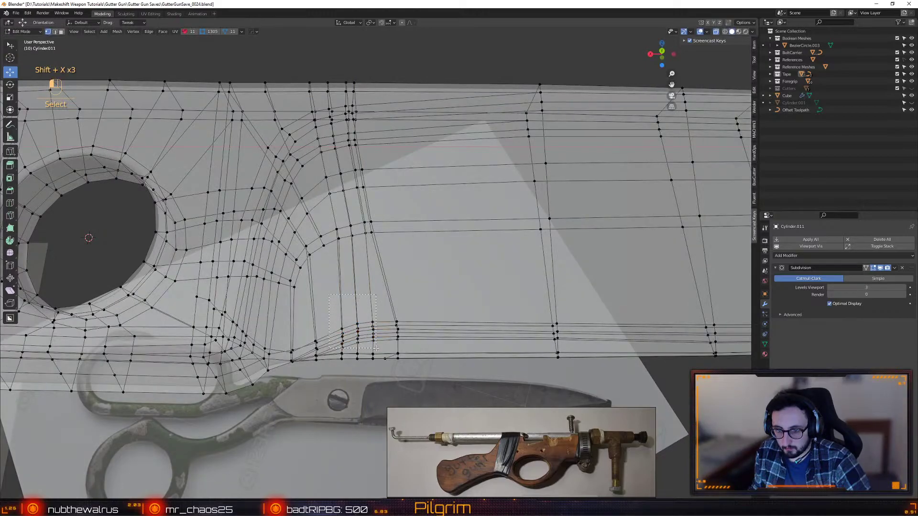
key("shift+x")
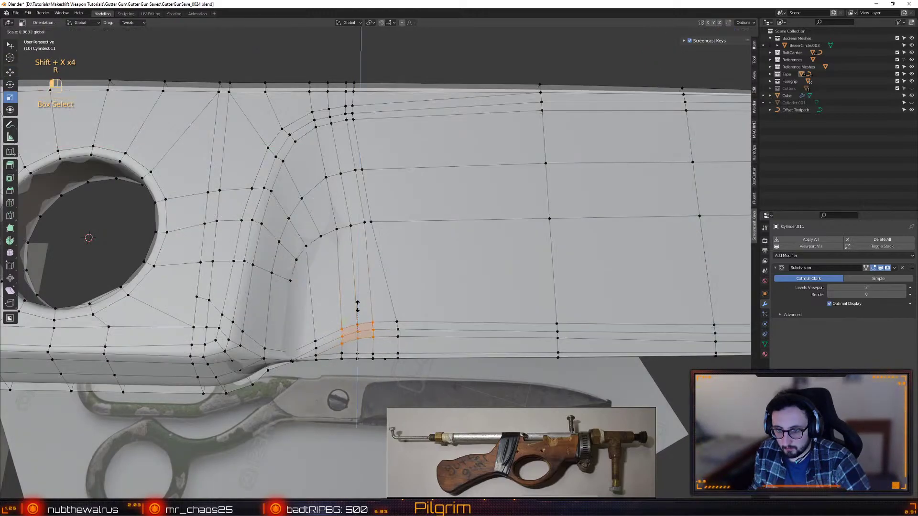
left_click(358, 306)
- Select the vertex column just past the new loop in X-ray and move it along Z by about 0.0007 m
left_click_drag(356, 307, 407, 340)
key("shift+x")
key("shift+x")
left_click_drag(398, 308, 397, 309)
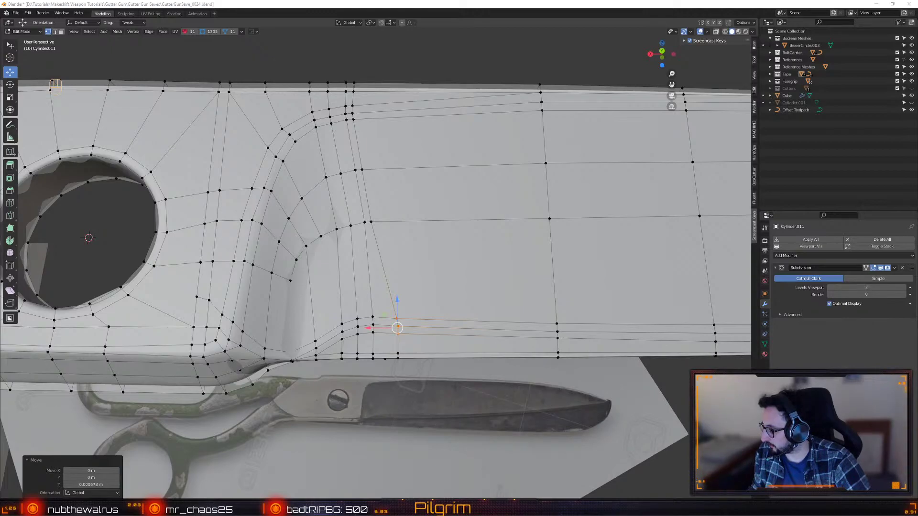
- Save the Blender file under its current name
left_click_drag(432, 346, 408, 302, "alt")
key("ctrl+s")
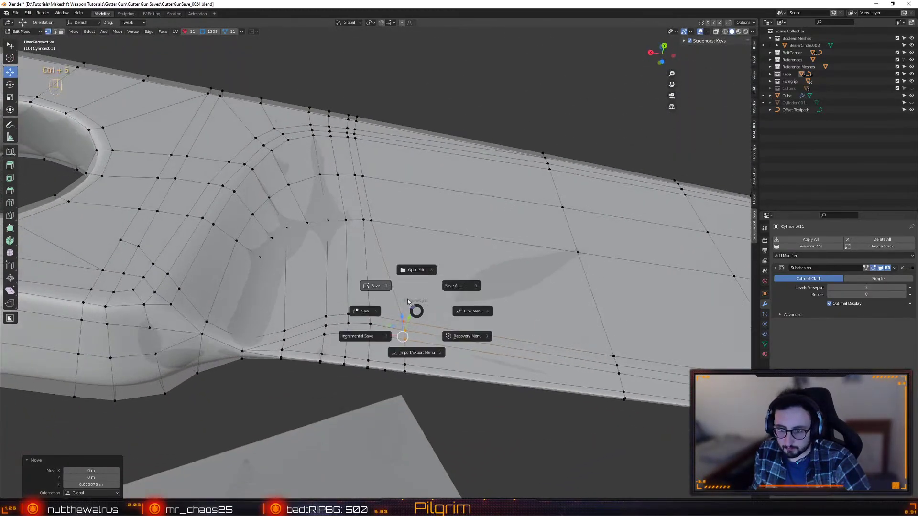
left_click(382, 286)
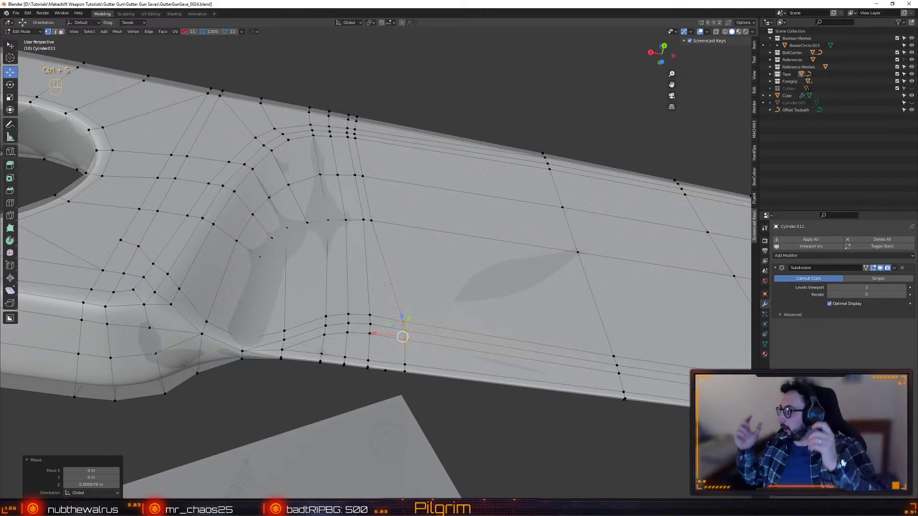
- Insert horizontal loop cuts across the lower transition slope and the blade face, and select the resulting vertex at their junction
middle_click_drag(364, 273, 290, 308)
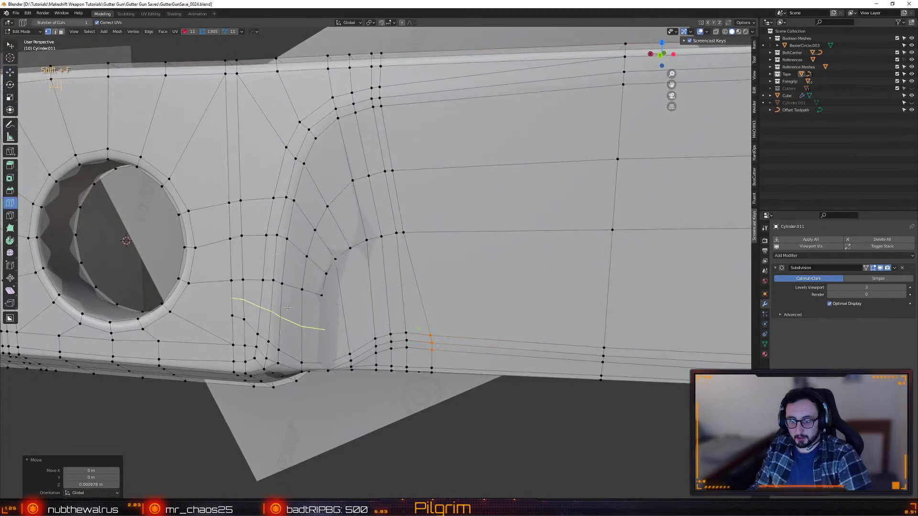
left_click(288, 308)
left_click(378, 292)
key("w")
middle_click_drag(377, 292, 398, 284)
left_click(368, 291)
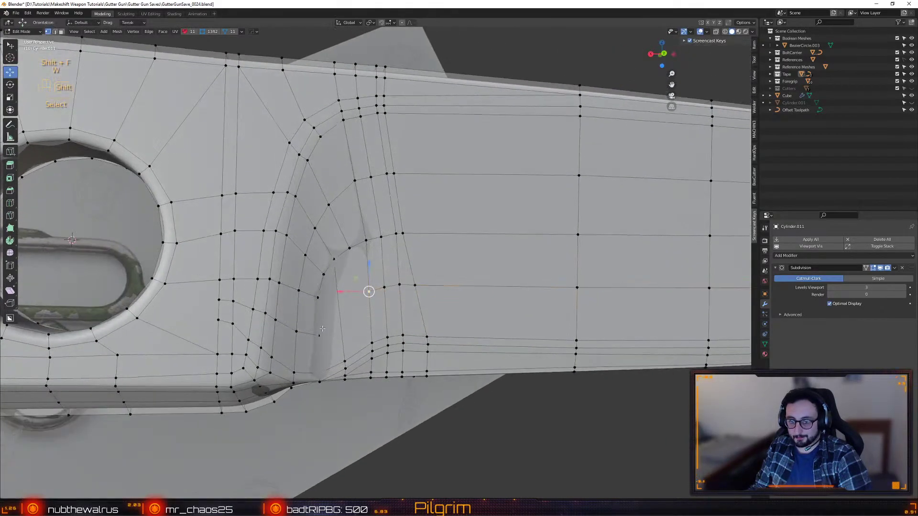
- Add another loop cut near the lower part of the transition between the pivot section and the blade
key("alt+d")
left_click_drag(322, 348, 429, 344, "alt")
key("shift+f")
left_click(359, 352)
key("w")
key("4")
- Flatten the end edges of the handle beside the pivot body by scaling them to 0.170 along Y
scroll(430, 345, "down", 6)
left_click_drag(402, 218, 414, 334, "alt")
scroll(397, 289, "up", 3)
key("2")
key("Tab")
left_click_drag(362, 319, 441, 338, "alt")
scroll(422, 385, "up", 4)
left_click_drag(425, 385, 409, 303, "alt")
key("w")
left_click_drag(393, 268, 444, 250, "alt")
key("alt+x")
key("w")
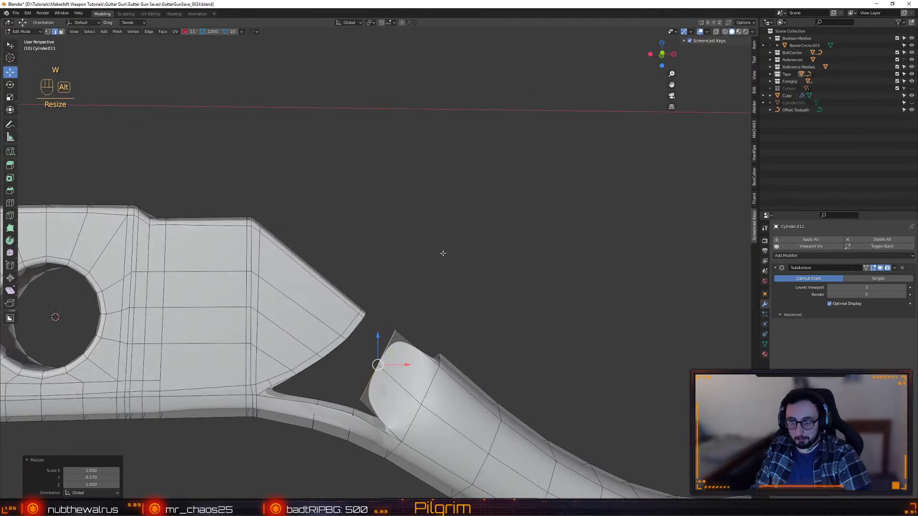
- Slide the middle vertex on the handle's open end along its edge toward the upper tip
left_click_drag(391, 344, 413, 325, "alt")
key("1")
left_click(414, 324)
key("shift+v")
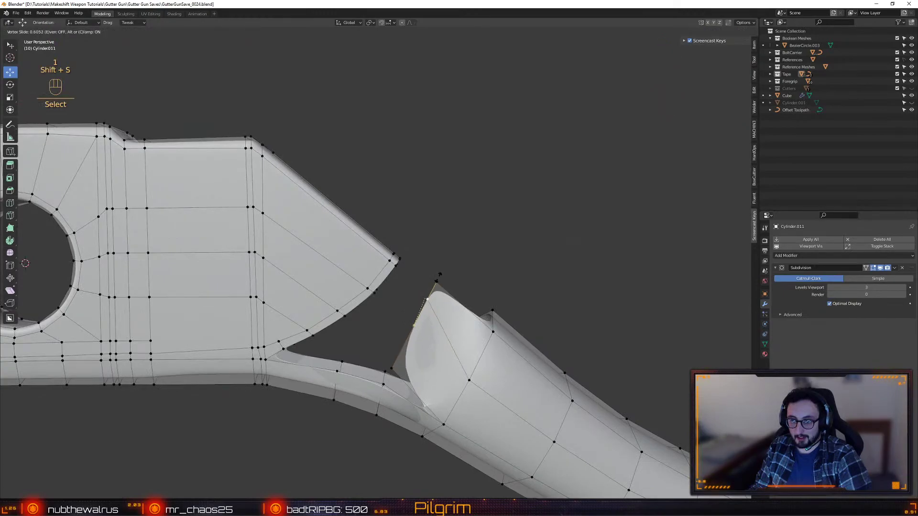
left_click(437, 271)
key("2")
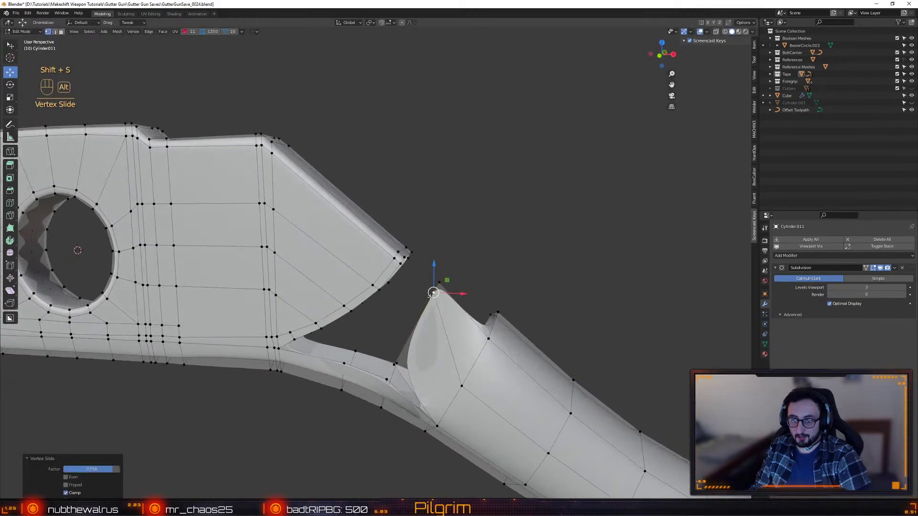
- Select the facing edges at the pivot body's pointed end and the handle's open end, and join them with Bridge Edge Loops
left_click(438, 285)
left_click_drag(421, 315, 438, 303, "alt")
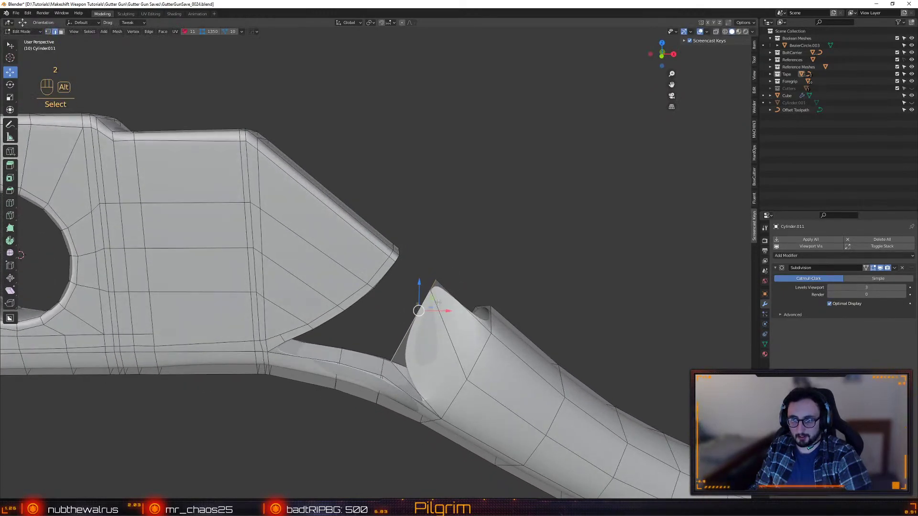
left_click_drag(401, 257, 383, 294, "alt")
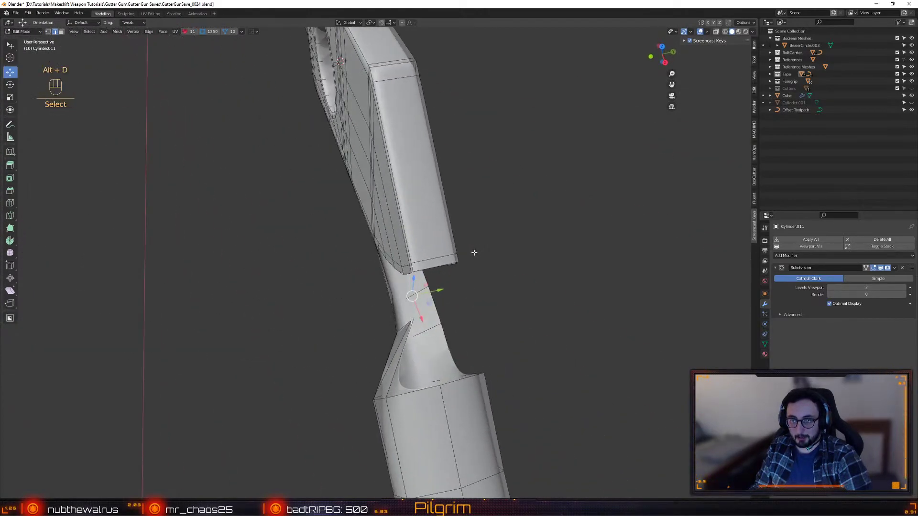
key("alt+f")
left_click_drag(423, 292, 449, 276, "alt")
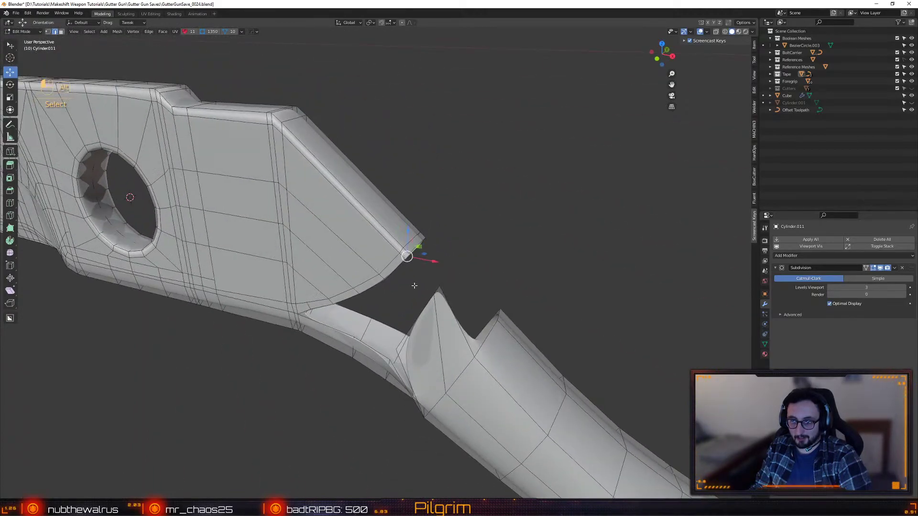
left_click_drag(413, 285, 425, 278, "alt")
key("shift+Tab")
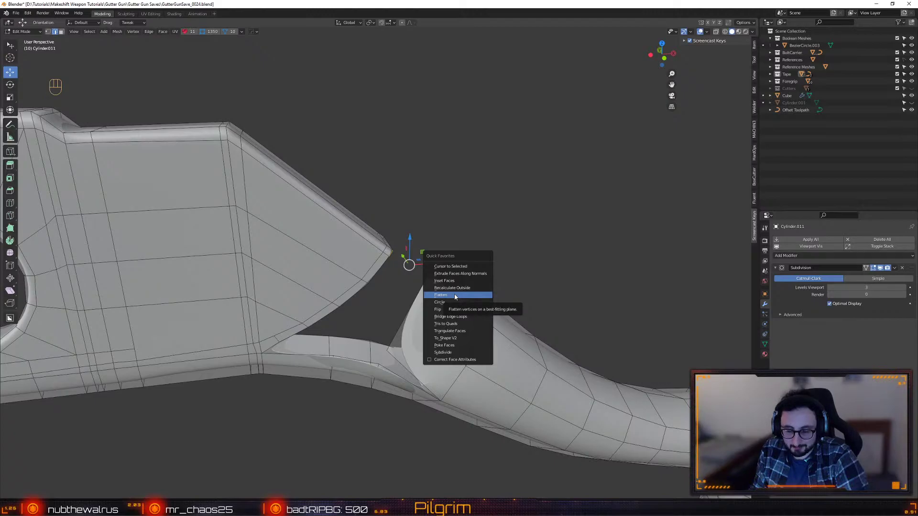
left_click(475, 320)
- Slide the vertex at the lower corner of the handle's end edge along that edge
left_click_drag(475, 319, 434, 283, "alt")
key("1")
left_click(393, 349)
left_click_drag(407, 341, 412, 306, "alt")
key("shift+v")
left_click(411, 317)
- Examine the bridged section in X-ray and select the vertices at its lower corner
key("2")
key("shift+f")
key("shift+x")
left_click_drag(395, 345, 406, 283, "alt")
key("w")
key("1")
key("shift+x")
left_click(410, 338)
left_click_drag(410, 338, 376, 336, "alt")
- Select the boundary loop of the triangular gap between the pivot body and the handle and fill it with a face
key("alt+m")
left_click(377, 320, "alt")
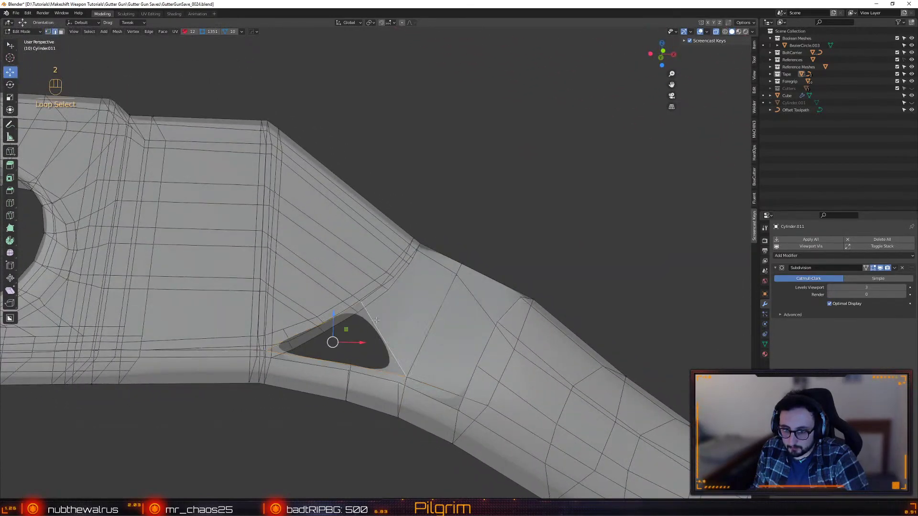
middle_click_drag(377, 321, 317, 315)
key("1")
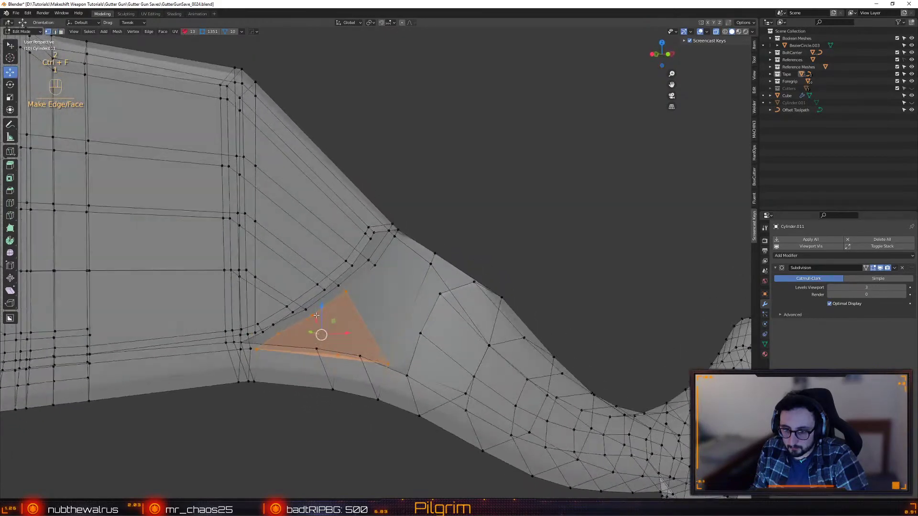
- Insert a loop cut through the filled area beside the pivot body's curved end
key("alt+d")
mouse_move(338, 357)
left_mouse_down("alt")
mouse_move(325, 380)
mouse_move(335, 378)
mouse_move(328, 309)
left_mouse_up("alt")
key("shift+x")
key("shift+x")
key("shift+x")
key("shift+f")
key("w")
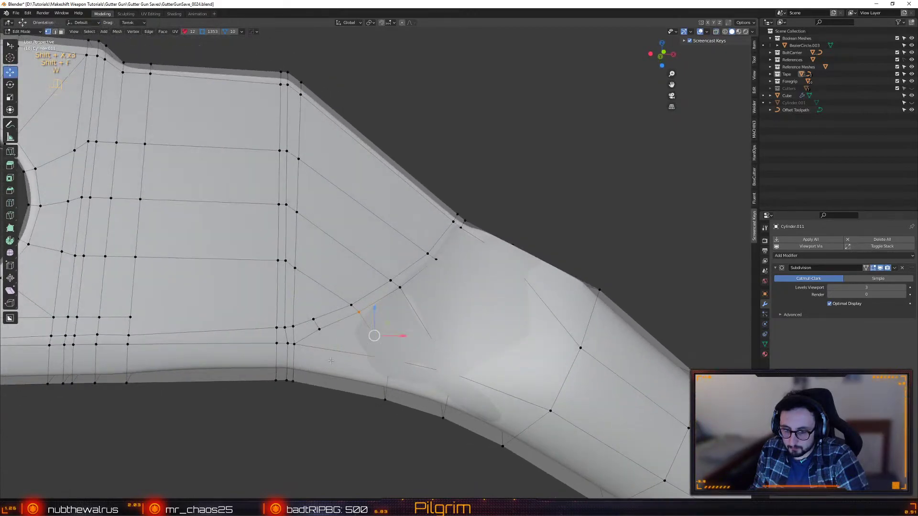
- Add a second loop cut near the narrow corner where the filled area meets the pivot body
key("shift+f")
left_click_drag(337, 350, 326, 354)
key("w")
left_click(333, 349)
- Merge the two upper vertices of the new cut at last onto the adjacent vertices of the body's curved edge
left_click(335, 323)
left_click(320, 329, "shift")
key("alt+f")
left_click(329, 314)
left_click(313, 319, "shift")
key("alt+f")
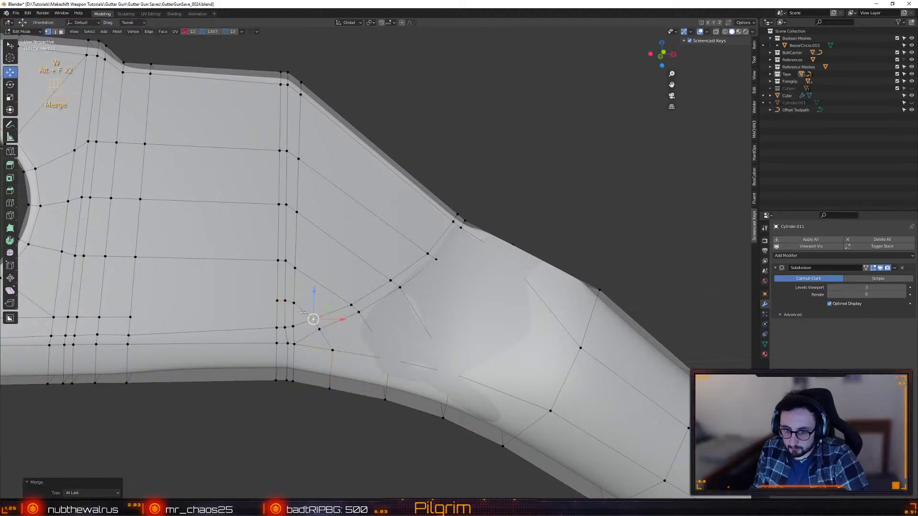
- Slide the vertex at the lower corner of the filled area along its edge on the opposite side of the body
left_click_drag(300, 306, 420, 315, "alt")
key("shift+s")
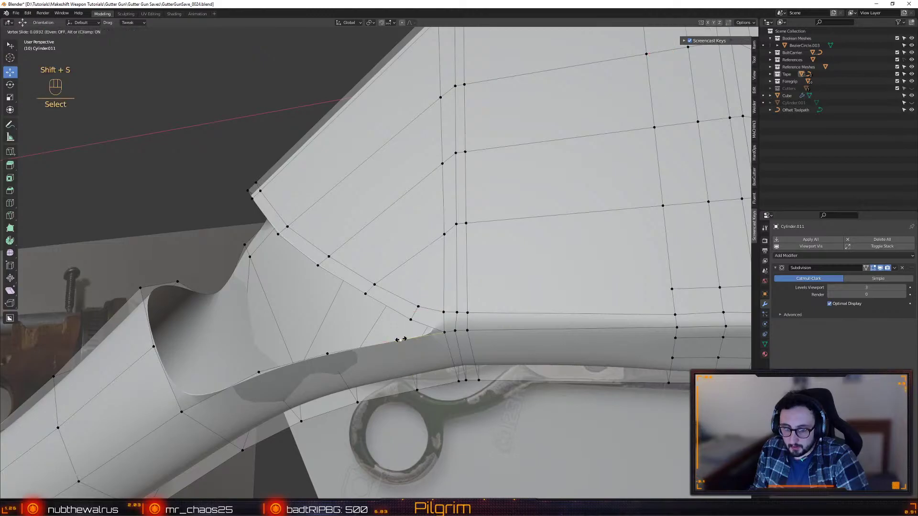
left_click(404, 339)
left_click_drag(410, 327, 394, 282, "alt")
- Select the open border edges where the pivot body's curved end meets the handle
key("2")
left_click(401, 250)
left_click_drag(401, 250, 360, 316, "alt")
left_click(381, 285)
left_click_drag(381, 286, 368, 292, "alt")
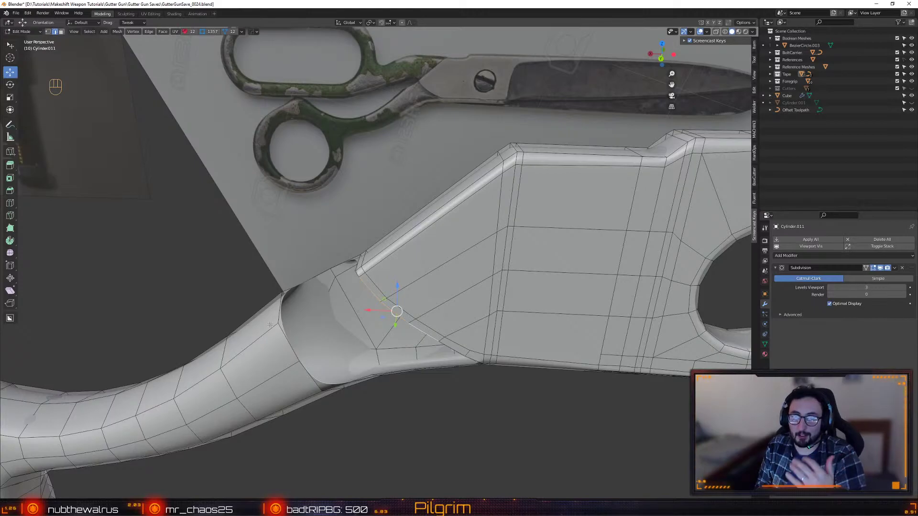
left_click_drag(241, 315, 434, 312, "alt")
left_click_drag(403, 276, 502, 295, "alt")
key("ctrl+d")
right_click(439, 284)
key("ctrl+z")
left_click_drag(415, 293, 407, 292)
key("ctrl+z")
- Extrude the selected edge at the open junction across the thickness along Y
left_click_drag(501, 316, 472, 311, "alt")
key("ctrl+e")
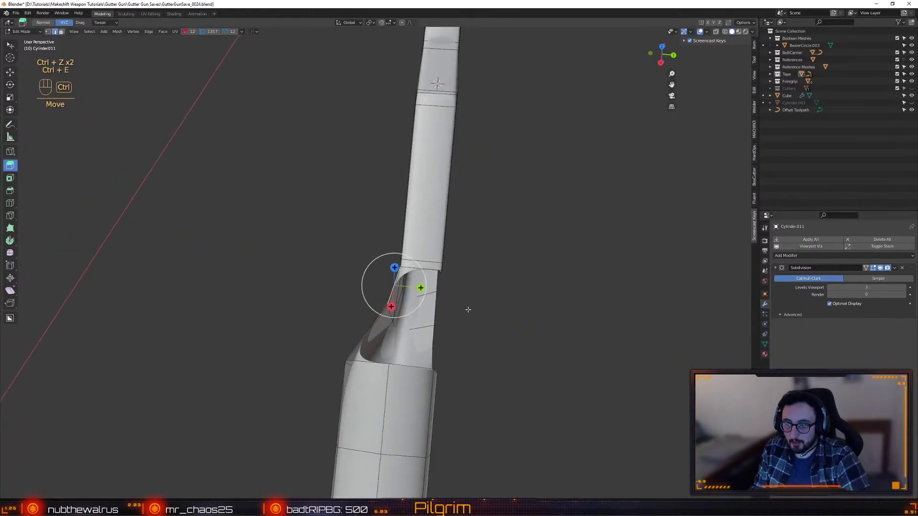
left_click_drag(419, 288, 422, 319)
key("w")
- Box-select the coinciding vertices at the end of the extruded edge in X-ray and merge them
left_click_drag(421, 320, 330, 314, "alt")
scroll(329, 314, "up", 4)
key("1")
key("shift+x")
left_click(361, 260)
left_click_drag(361, 279, 338, 308)
key("alt+c")
key("shift+x")
- Select the two facing edges beside the extruded strip and fill a face between them
key("2")
left_click(407, 317, "shift")
key("ctrl+f")
- Extrude the strip's free edge along X toward the handle and move it to follow the outer outline
left_click(372, 320, "alt")
left_click(416, 272)
key("ctrl+e")
key("w")
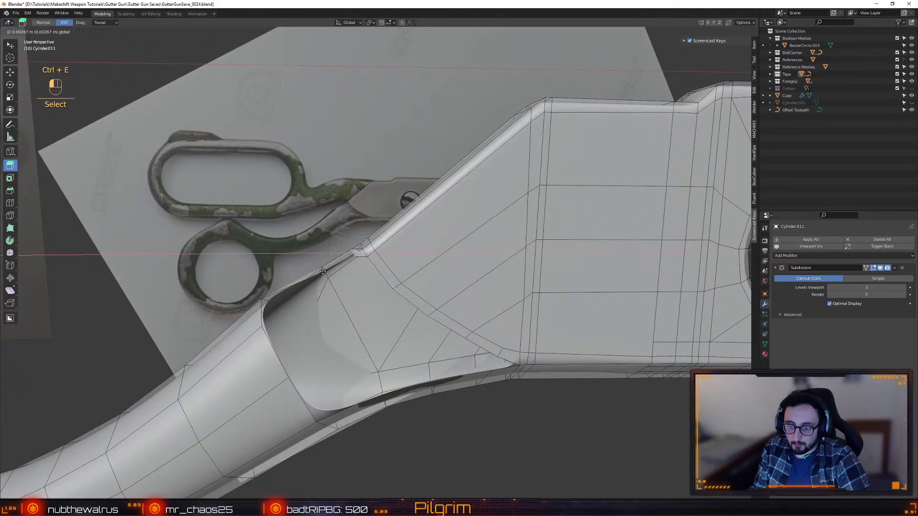
left_click(322, 273)
left_click_drag(334, 241, 315, 262)
left_click_drag(315, 261, 413, 312, "alt")
- Box-select the overlapping vertices where the extruded strip meets the existing mesh and merge them
key("1")
left_click_drag(454, 277, 356, 290)
right_click_drag(356, 289, 329, 272, "alt")
left_click_drag(330, 272, 289, 239, "alt")
middle_click_drag(289, 239, 298, 226, "alt")
left_click_drag(298, 226, 328, 188, "alt")
left_click_drag(343, 141, 376, 211)
key("alt+c")
- Select the open rim edge between the new strip and the handle end, and switch to vertex selection
left_click_drag(375, 211, 291, 347, "alt")
key("2")
left_click(369, 285, "alt")
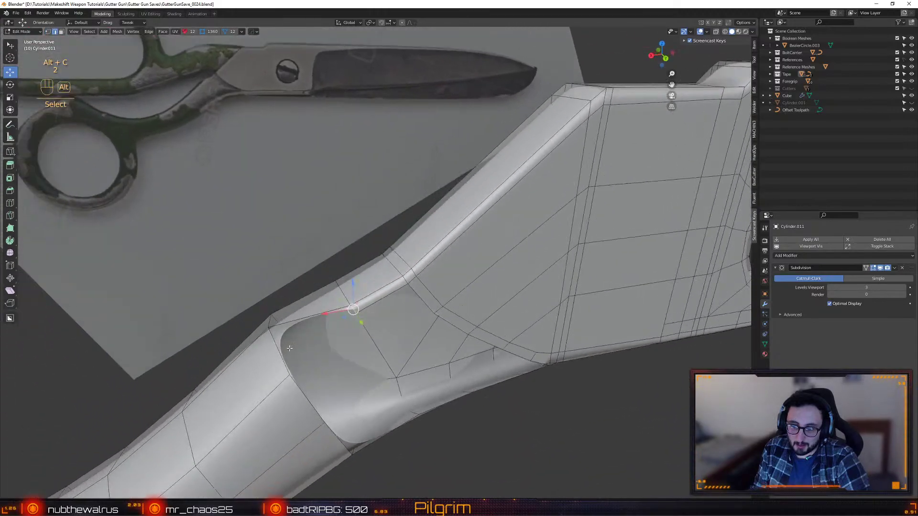
left_click(298, 353, "alt")
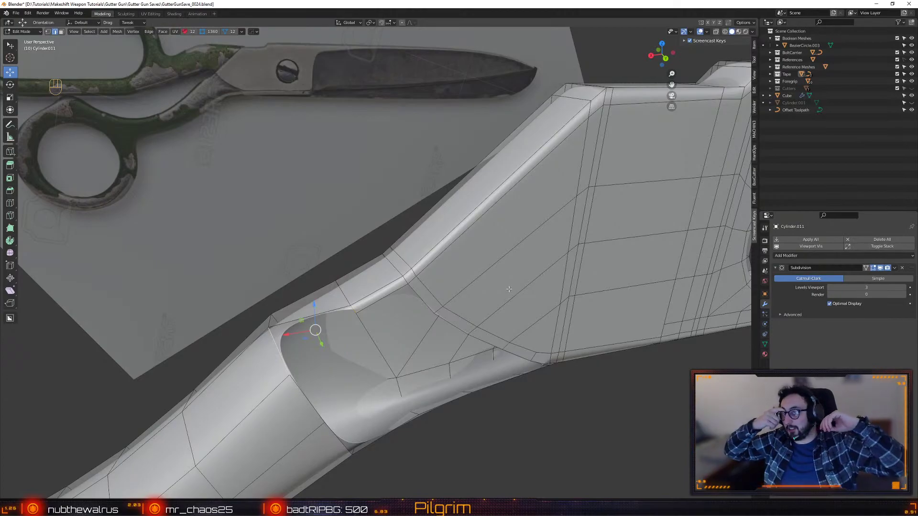
middle_click_drag(509, 290, 452, 275)
left_click(391, 322)
key("1")
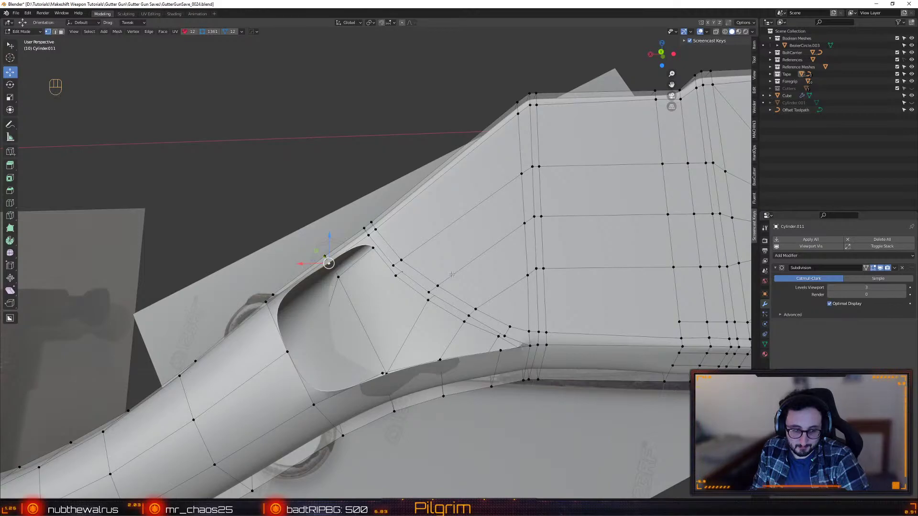
- Move the selected rim vertex of the opening along Y by about 0.0015 m
middle_click_drag(451, 275, 422, 268)
key("2")
key("1")
left_click_drag(441, 271, 443, 271)
middle_click_drag(443, 271, 394, 282)
right_click_drag(394, 283, 410, 289, "alt")
- Rework the open edge where the opening meets the pivot body's lower corner, and merge the loose vertices there at the last selected one
key("2")
left_click_drag(411, 289, 466, 307, "alt")
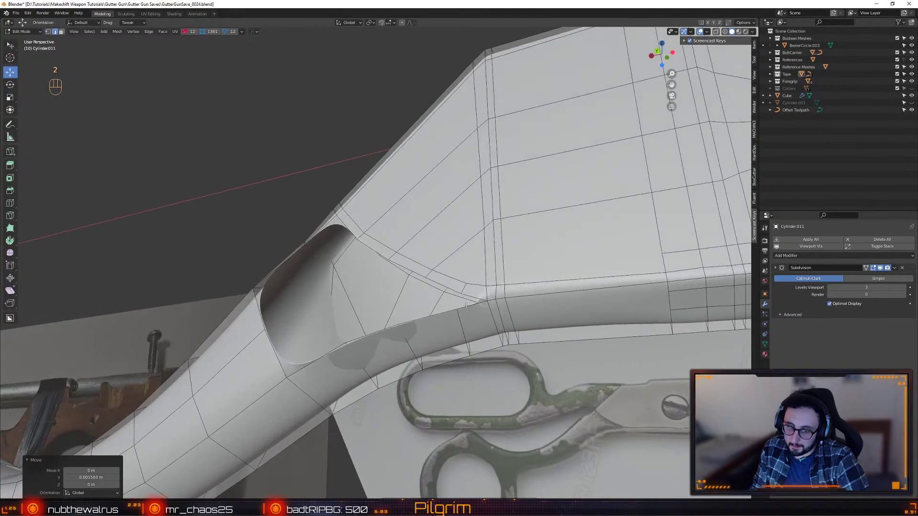
left_click(468, 306)
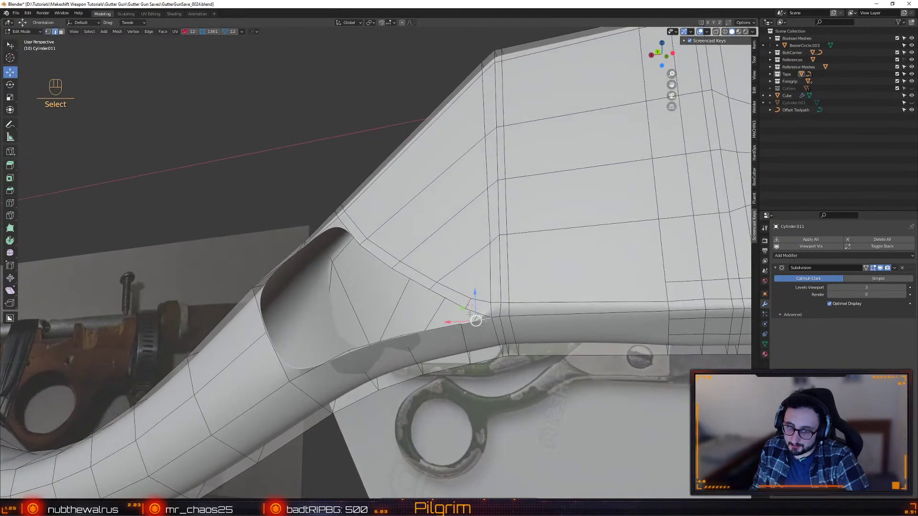
key("ctrl+e")
left_click_drag(475, 293, 385, 259)
key("w")
key("1")
left_click(493, 306)
key("alt+f")
key("alt+f")
key("2")
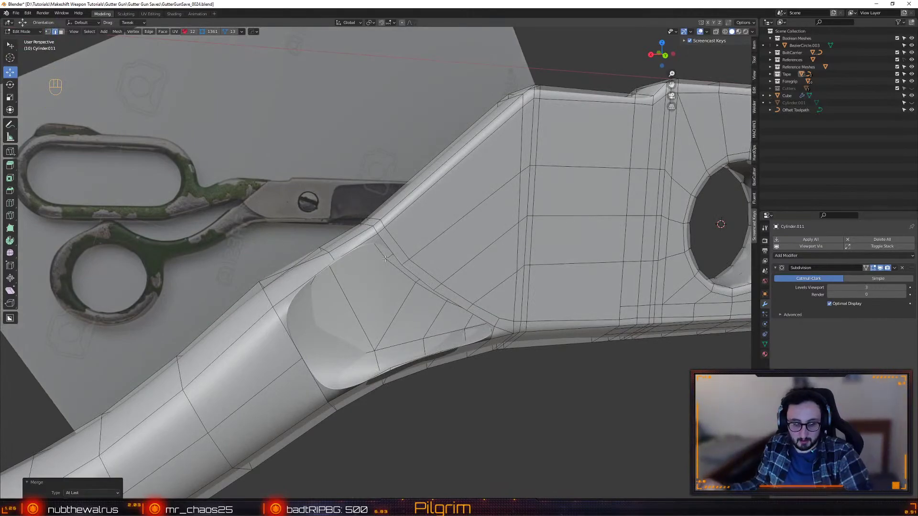
- Fill the remaining opening between the pivot body and the handle, and connect the vertices across the filled area
left_click_drag(405, 317, 338, 325, "alt")
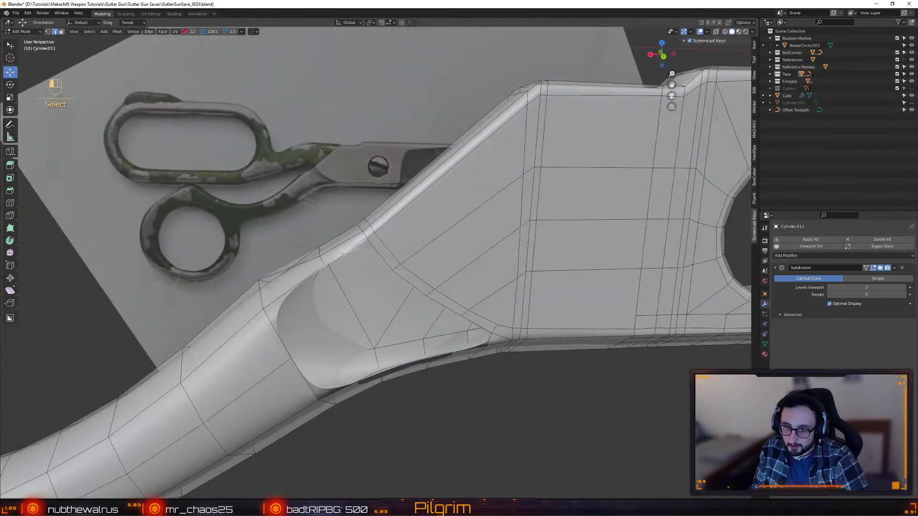
key("ctrl+f")
key("1")
middle_click_drag(343, 255, 435, 340)
left_click_drag(460, 316, 335, 287, "alt")
left_click(396, 253)
left_click(164, 293, "shift")
left_click_drag(164, 294, 347, 303, "alt")
key("j")
key("j")
- Move the selected junction vertex along Y by about 0.00025 m to even out the profile
left_click_drag(385, 366, 410, 300, "alt")
middle_click_drag(419, 293, 452, 282)
left_click_drag(452, 282, 455, 282)
middle_click_drag(455, 282, 428, 268)
left_click_drag(427, 268, 431, 266)
mouse_move(431, 266)
left_mouse_down("alt")
mouse_move(458, 262)
mouse_move(448, 258)
left_mouse_up("alt")
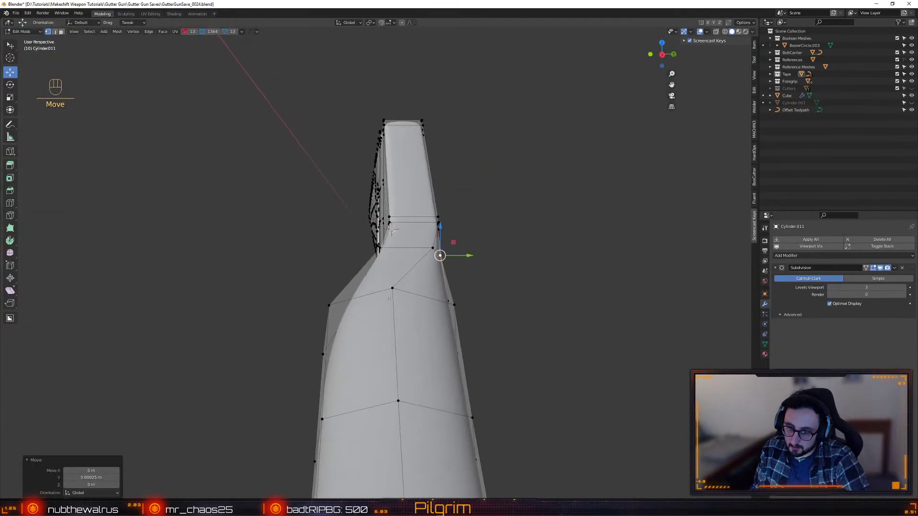
- Connect the inner junction vertex to the vertex on the handle's lower outline with a new edge
left_click(420, 290)
left_click_drag(418, 291, 379, 258, "alt")
left_click(452, 289)
left_click(423, 329, "shift")
key("alt+f")
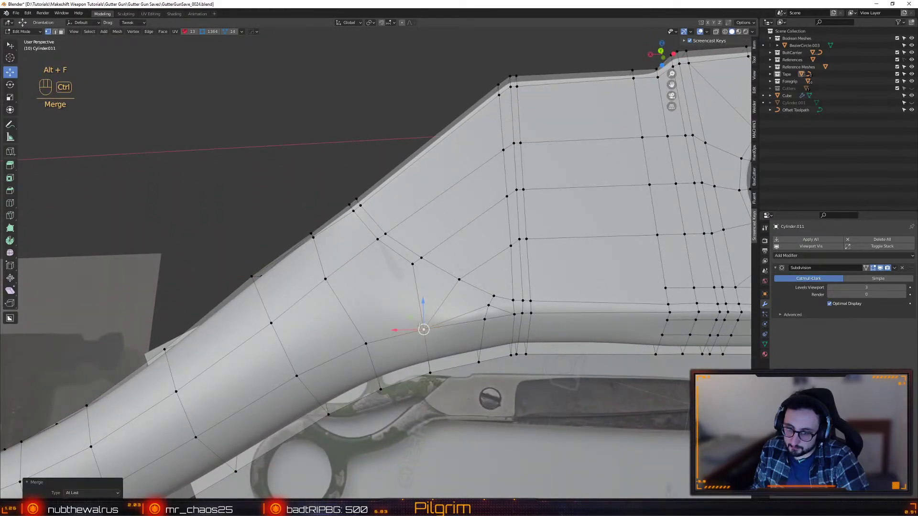
key("ctrl+z")
key("alt+d")
key("alt+d")
left_click_drag(423, 329, 371, 300, "alt")
key("4")
- Add one loop cut across the junction beside the blade transition, with a slide factor of about -0.262
key("2")
key("shift+f")
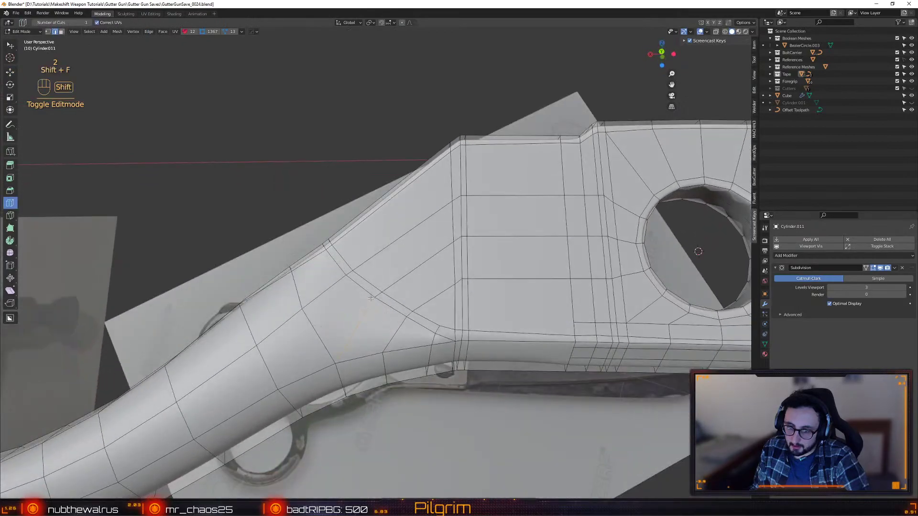
left_click_drag(338, 272, 345, 279)
key("w")
key("1")
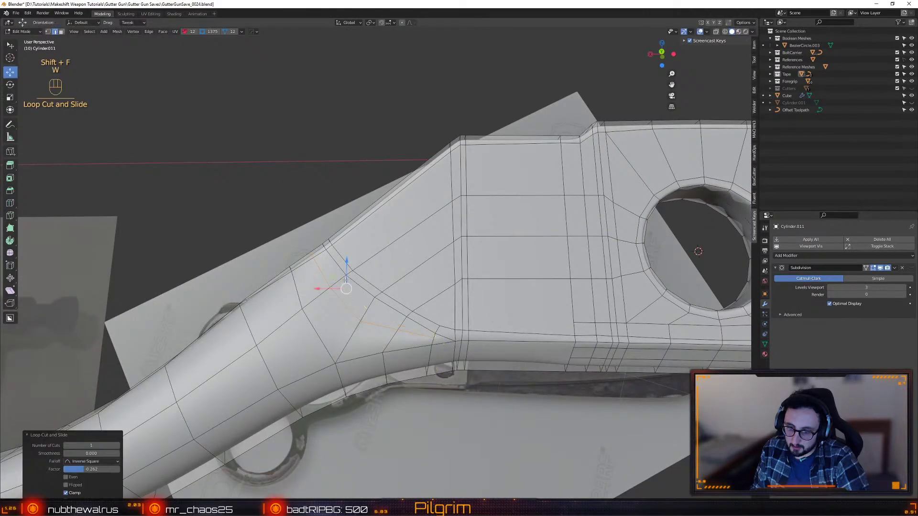
- Vertex-slide the new loop's vertices one by one so the loop runs close to and parallel with the transition
key("shift+s")
left_click(360, 322)
left_click(365, 307)
key("shift+s")
left_click(366, 302)
key("shift+s")
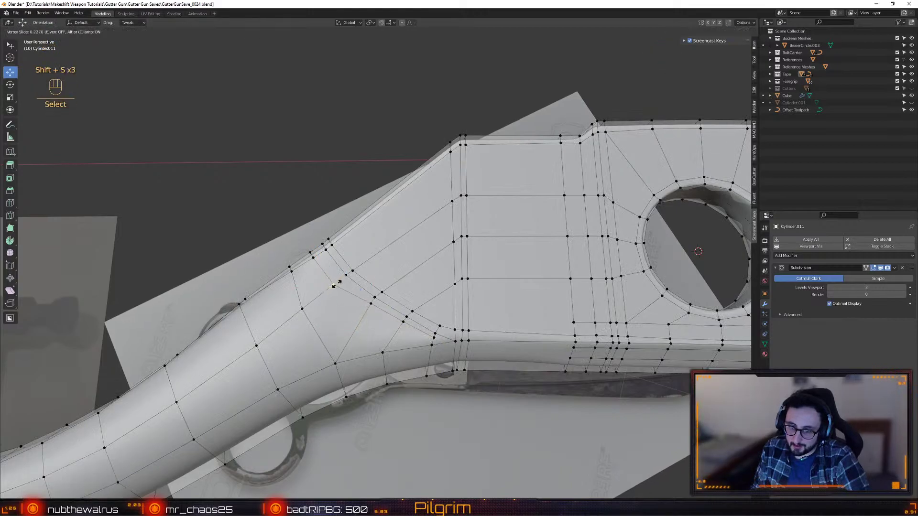
left_click(313, 257)
key("shift+s")
left_click(315, 259)
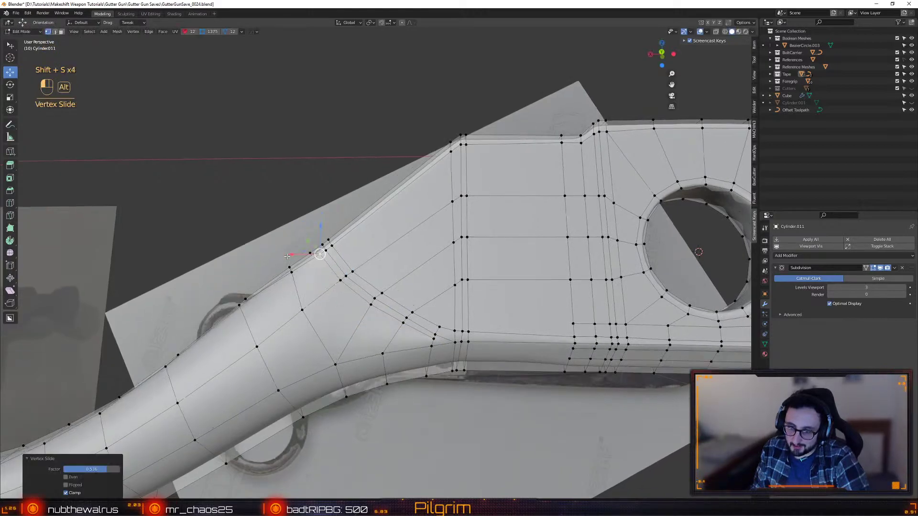
left_click_drag(316, 259, 341, 297, "alt")
key("shift+s")
left_click(373, 304)
- Slide the upper end of the new loop along the outline on the reverse side of the junction
middle_click_drag(373, 303, 436, 279)
key("2")
left_click(433, 278)
key("shift+s")
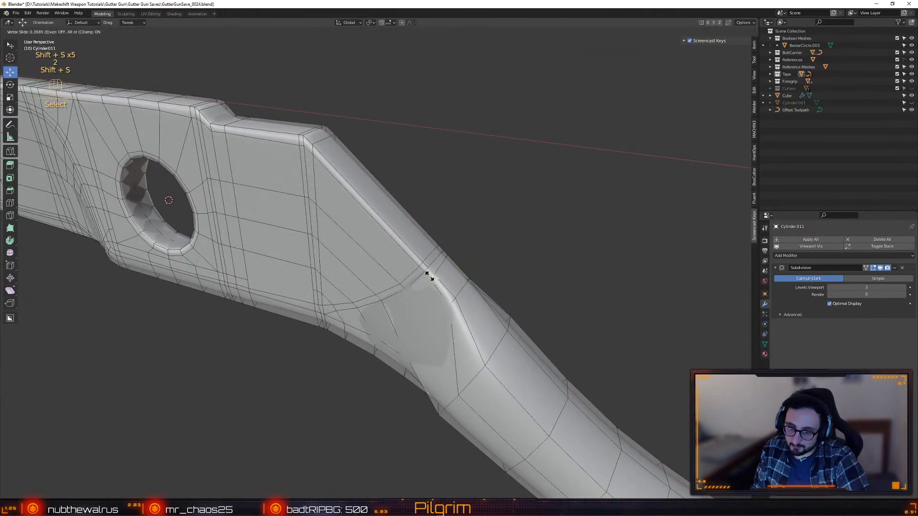
left_click(428, 275)
scroll(435, 255, "up", 3)
- Connect the upper outline vertex to the lower junction vertex on the reverse side, using x-ray to select them
key("1")
left_click_drag(430, 263, 382, 356, "alt")
key("shift+x")
left_click(376, 352)
left_click(432, 263, "shift")
key("alt+d")
key("shift+x")
- Vertex-slide the middle vertex of the reverse side's junction loop into line with its neighbours
left_click_drag(428, 271, 399, 302, "alt")
left_click(389, 317)
key("shift+s")
left_click(389, 316)
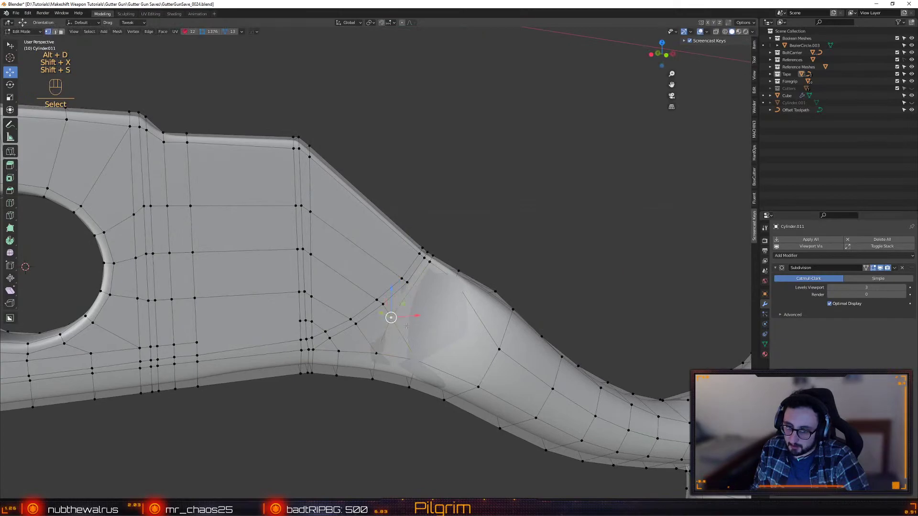
key("shift+x")
- Connect the reverse side's inner junction vertex to the handle vertex with an edge, and check the smoothed result
left_click_drag(408, 282, 383, 352, "alt")
key("shift+x")
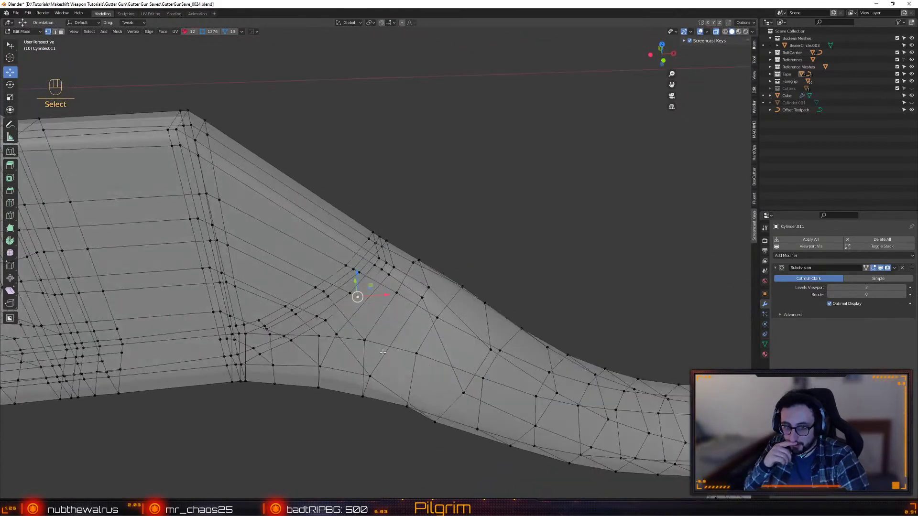
left_click_drag(383, 352, 411, 342, "alt")
left_click(467, 389, "shift")
key("alt+d")
left_click_drag(459, 380, 443, 291, "alt")
key("4")
key("4")
key("2")
middle_click_drag(442, 291, 516, 293, "alt")
right_click_drag(516, 293, 541, 292, "alt")
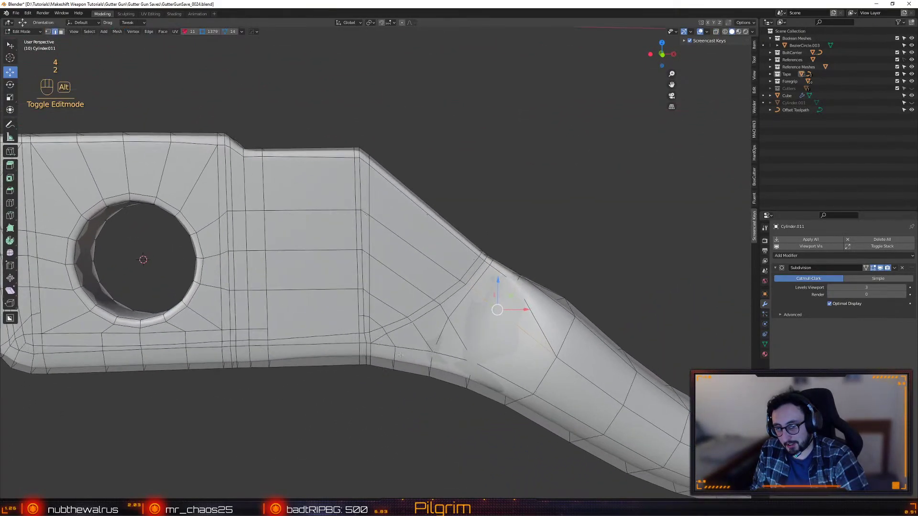
left_click_drag(540, 291, 557, 289, "alt")
- Connect the vertex below the pivot hole to the transition loop, and slide the vertex where the new edge meets it
key("1")
left_click(275, 335, "alt")
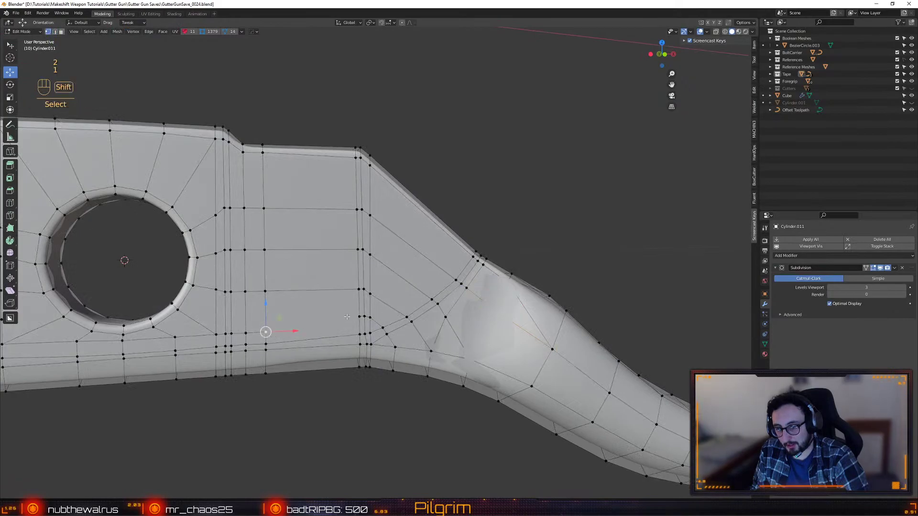
key("alt+d")
left_click_drag(354, 322, 373, 312)
key("shift+s")
left_click(372, 319)
key("shift+x")
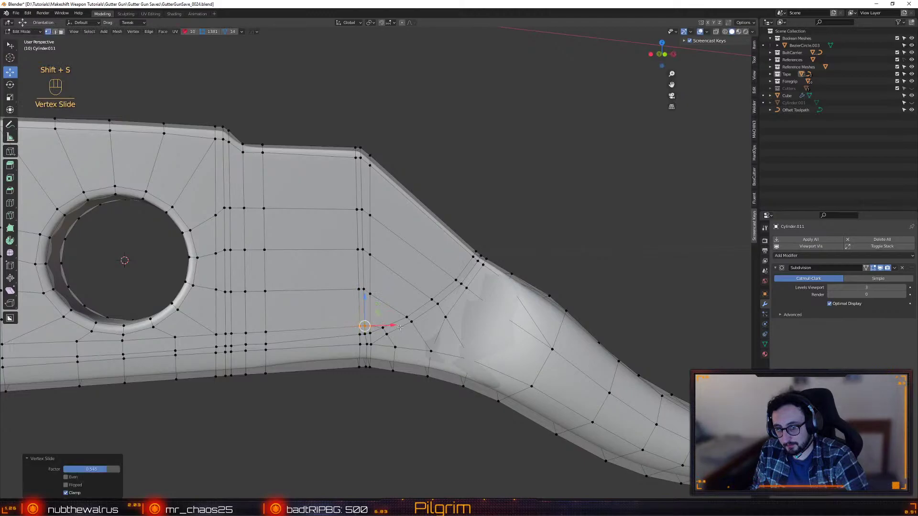
key("shift+x")
- Leave mesh editing and save the file
key("4")
right_click_drag(448, 366, 427, 238, "alt")
left_click_drag(427, 237, 306, 251, "alt")
key("ctrl+s")
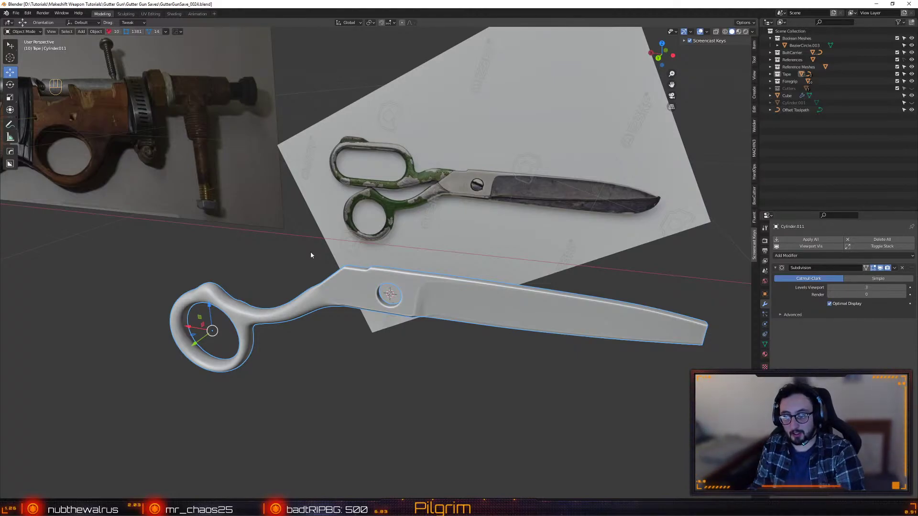
- Select all faces of the finger ring and its short stub toward the handle, including the hidden ones
left_click_drag(266, 205, 511, 337, "alt")
key("2")
left_click(458, 342)
key("f")
right_click_drag(511, 337, 414, 336, "alt")
left_click_drag(414, 336, 434, 206, "alt")
key("3")
left_click(435, 254, "alt")
left_click_drag(435, 254, 361, 201, "alt")
left_click_drag(168, 151, 436, 456, "shift")
key("shift+x")
left_click_drag(168, 153, 518, 317, "shift")
key("shift+x")
- Duplicate the selected ring faces and move the copy along Y by about 0.08 m
key("ctrl+d")
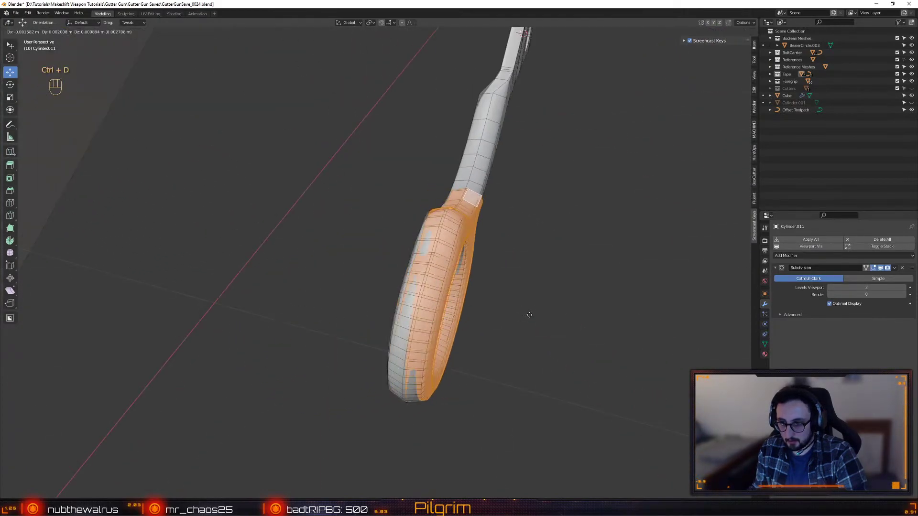
right_click(522, 314)
left_click_drag(462, 311, 440, 301)
- Separate the duplicated ring faces from the scissor mesh into their own object
key("shift+Tab")
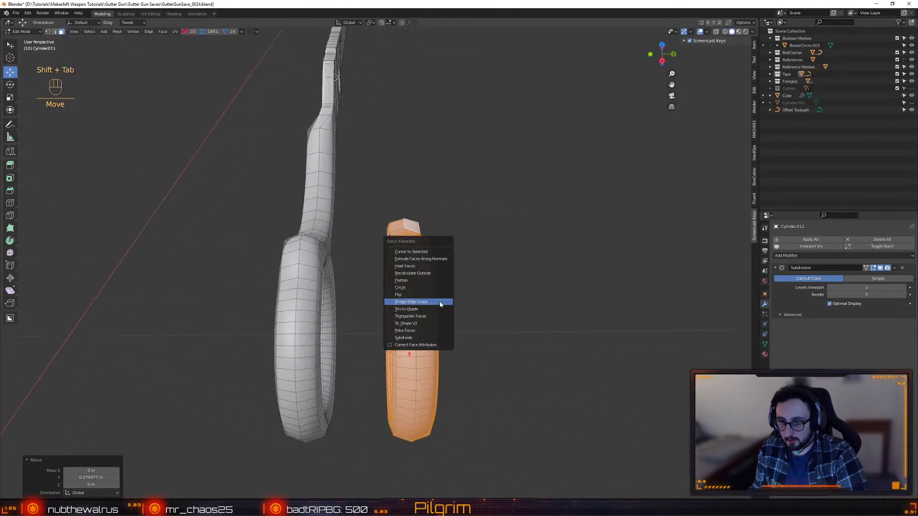
key("Tab")
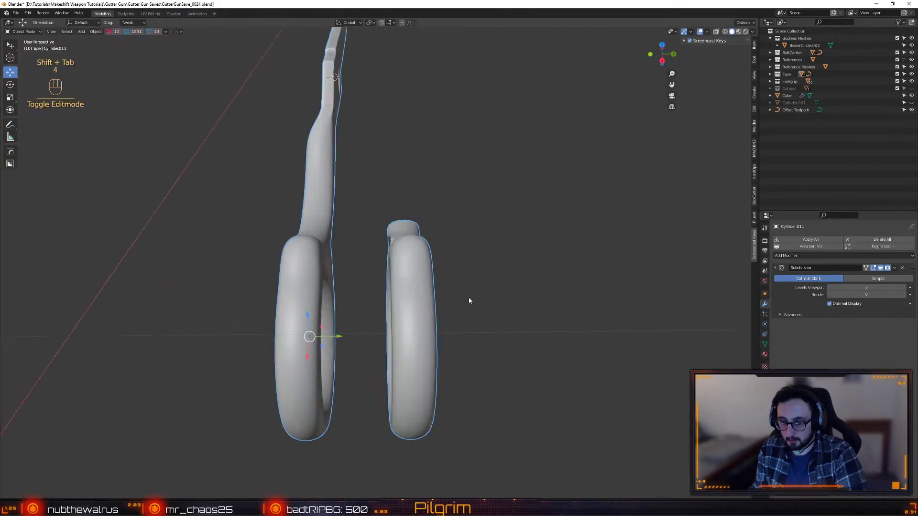
key("Tab")
key("3")
key("shift+Tab")
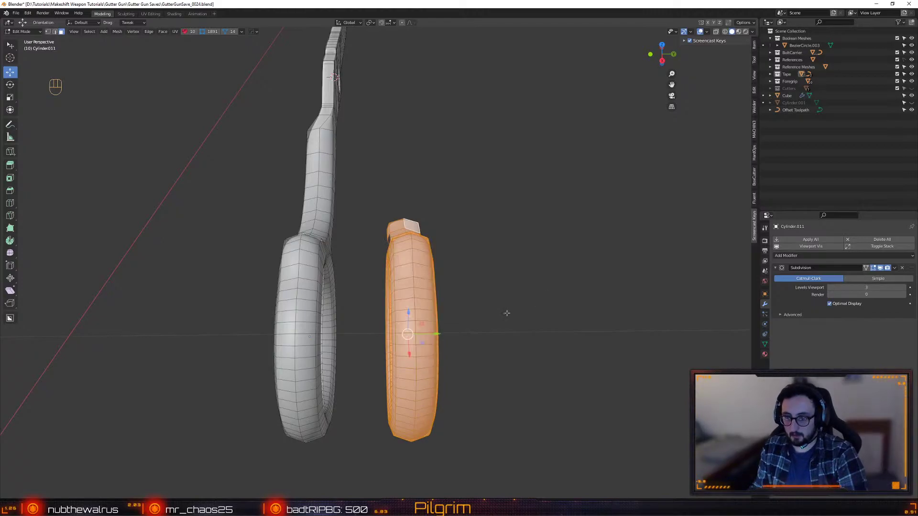
key("shift+Tab")
right_click(409, 314)
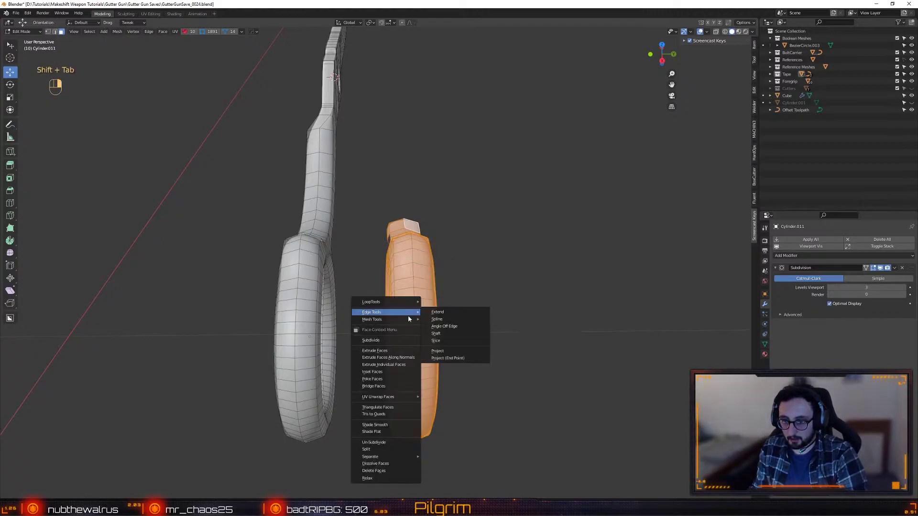
mouse_move(383, 457)
left_click(444, 457)
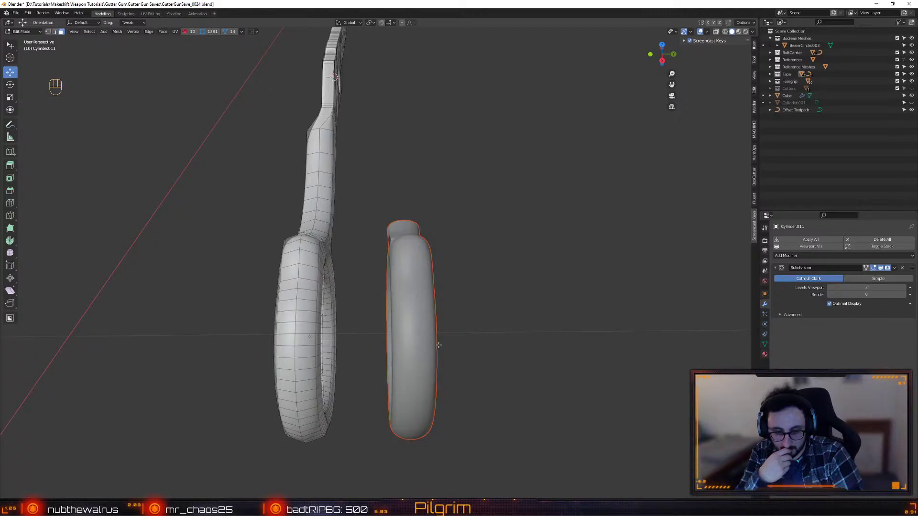
- Make the separated ring the active object and select the edge loop around its inner hole
left_click_drag(438, 345, 398, 331, "alt")
key("4")
left_click(411, 273)
left_click_drag(377, 282, 392, 312, "alt")
key("Tab")
key("3")
key("2")
left_click(392, 312, "alt")
middle_click_drag(430, 313, 438, 182)
middle_click_drag(384, 289, 385, 270)
key("Tab")
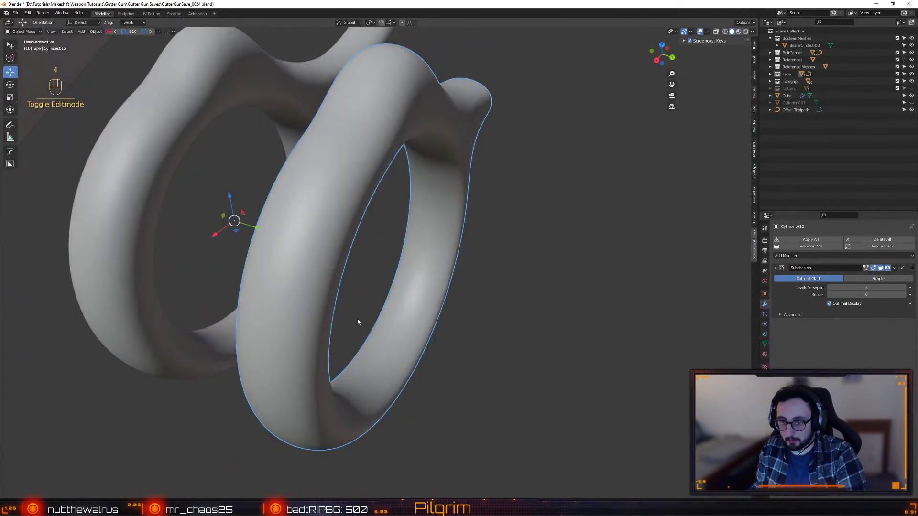
- Snap the 3D cursor to the centre of the ring's selected inner edge loop
middle_click_drag(362, 322, 384, 309)
left_click_drag(244, 313, 426, 296, "alt")
key("2")
middle_click_drag(425, 228, 417, 260)
key("shift+Tab")
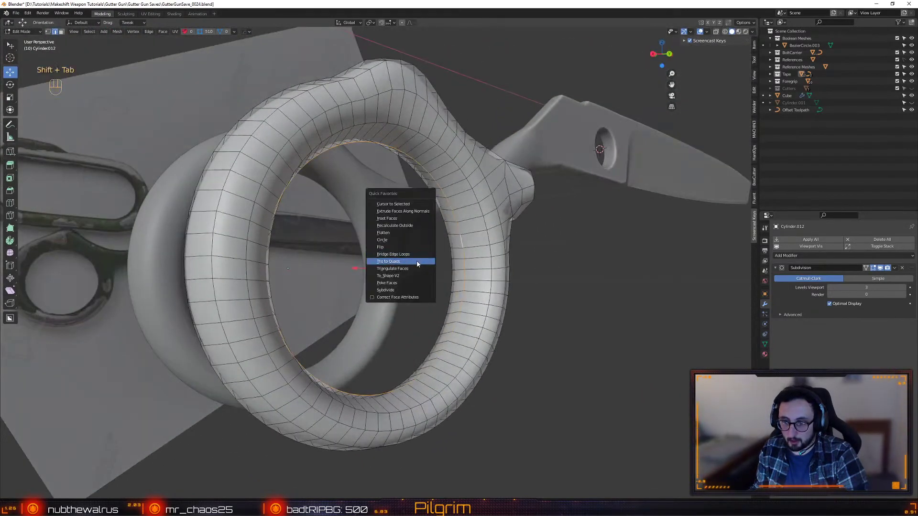
left_click(399, 204)
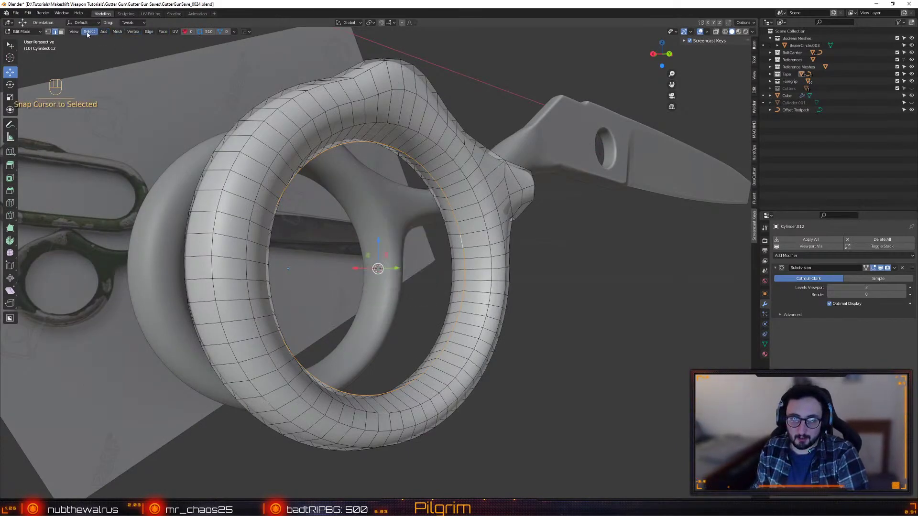
middle_click_drag(176, 34, 139, 42)
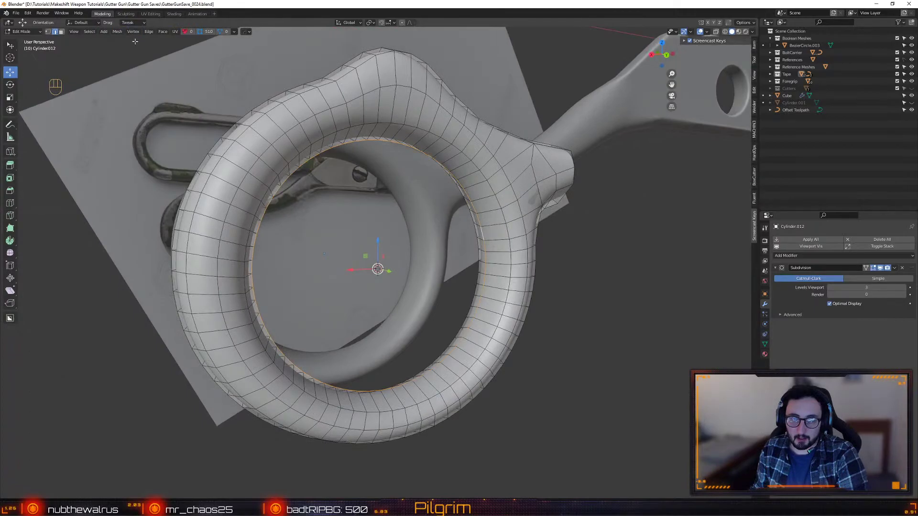
left_click(91, 32)
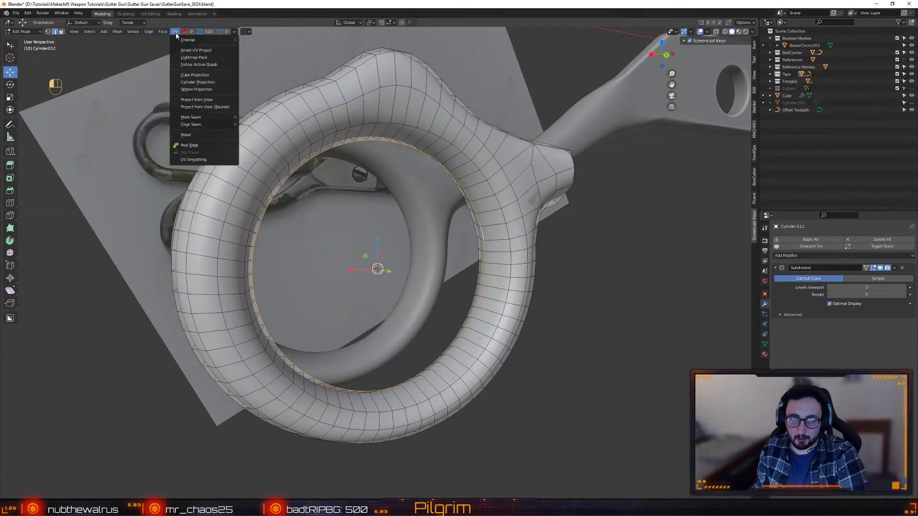
mouse_move(163, 34)
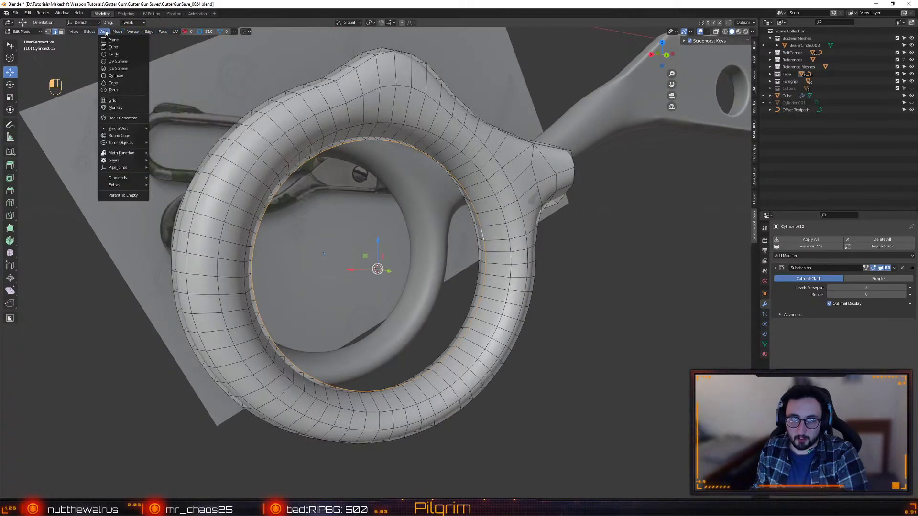
mouse_move(96, 33)
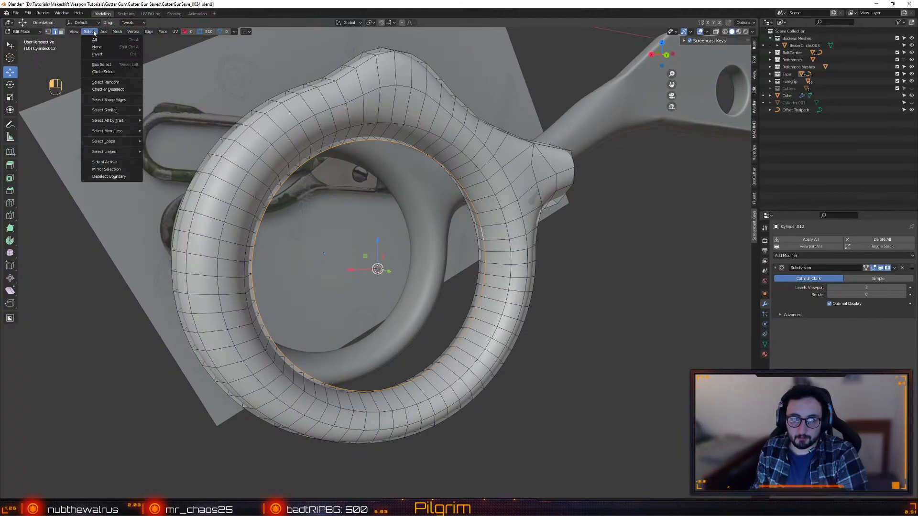
- Set the separated ring object's origin to the 3D cursor
left_click_drag(378, 254, 409, 288, "alt")
key("shift+Tab")
key("q")
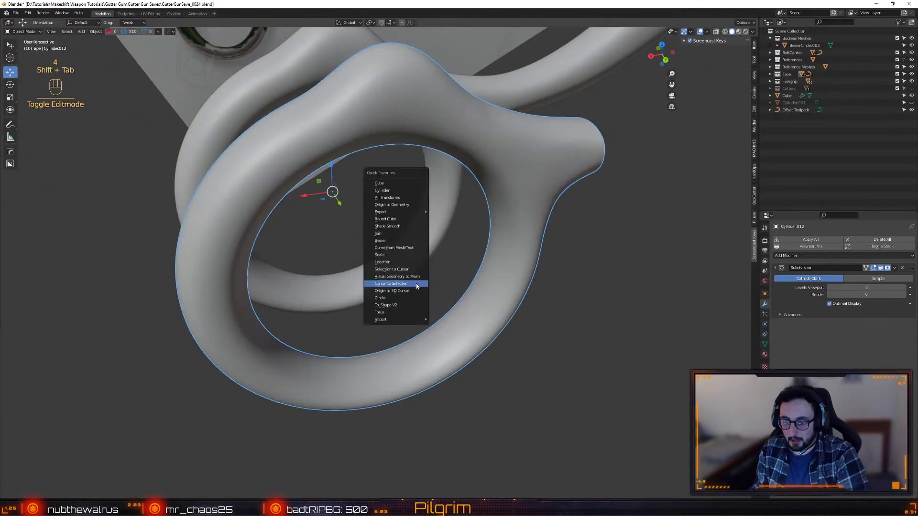
left_click(411, 291)
left_click_drag(418, 301, 368, 260, "alt")
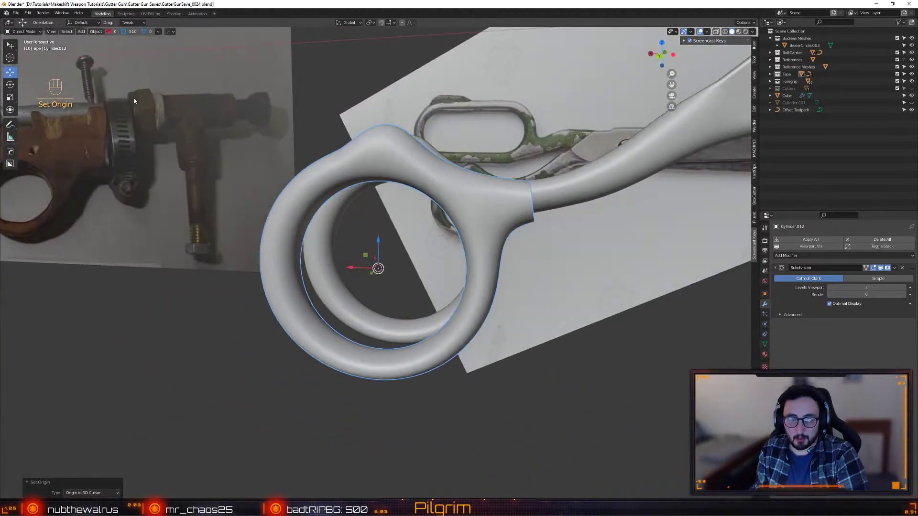
- Delete the faces on one half of the separated ring's thickness, selecting through the mesh from the side
middle_click_drag(166, 126, 203, 151)
left_click_drag(355, 373, 385, 344, "alt")
key("Tab")
middle_click_drag(385, 344, 323, 71)
key("shift+x")
key("3")
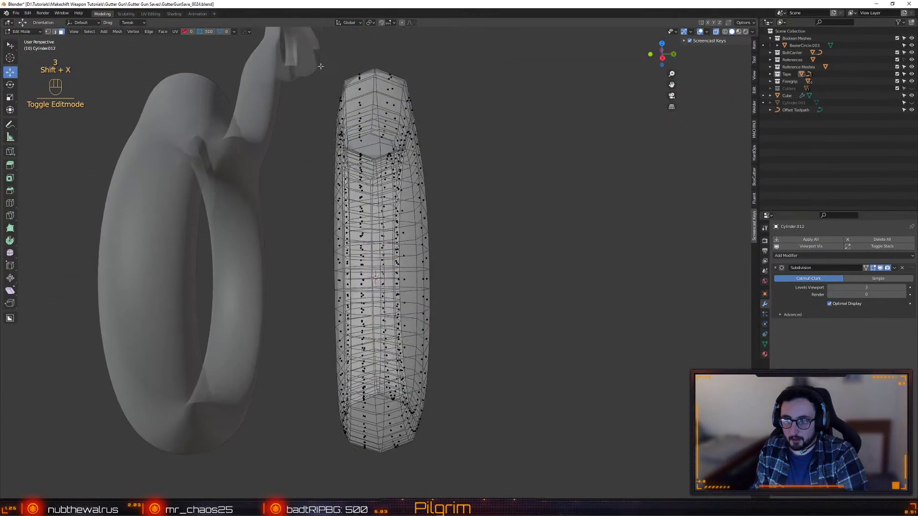
left_click_drag(308, 47, 369, 498)
key("shift+x")
left_click_drag(498, 282, 484, 219, "alt")
middle_click_drag(491, 194, 531, 247)
key("Delete")
left_click(532, 249)
- Leave mesh editing and remove the Subdivision modifier from the separated ring
left_click_drag(335, 207, 420, 225, "alt")
key("4")
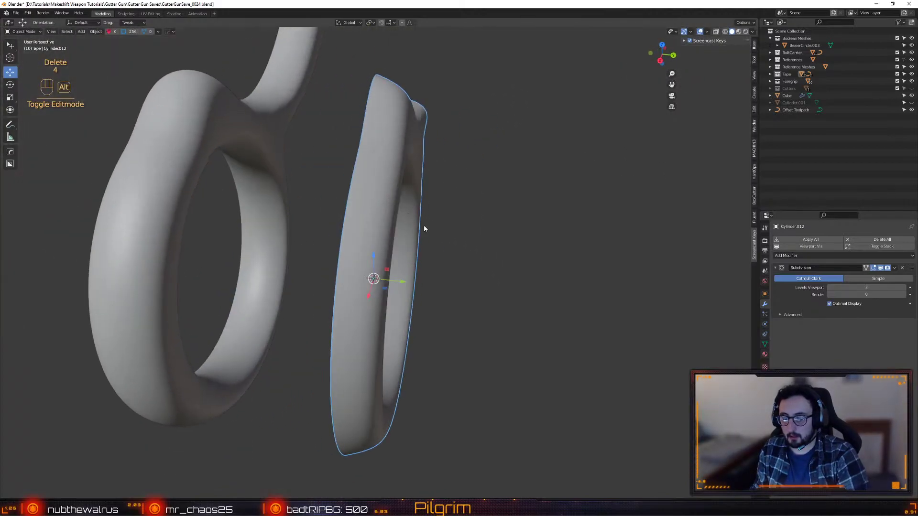
left_click(902, 269)
- Mirror the remaining ring half across its local Z axis and apply the mirror modifier
key("alt+x")
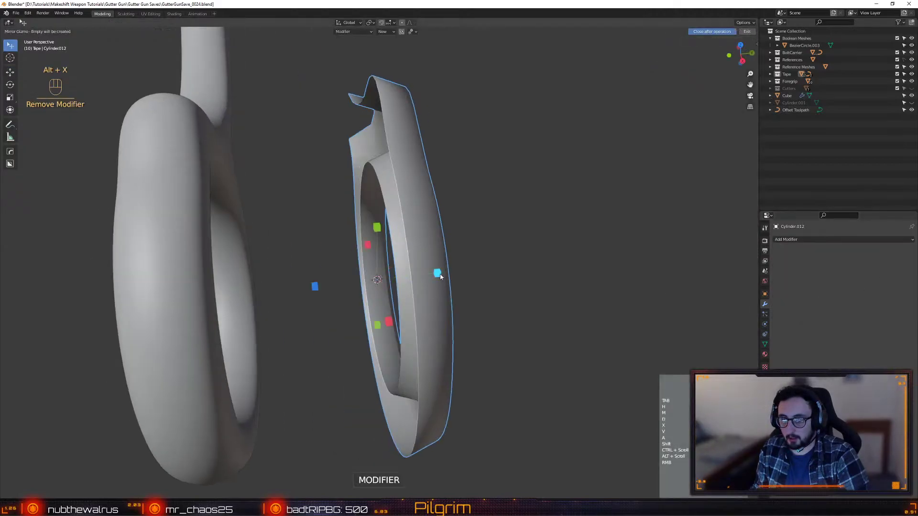
left_click(438, 273)
left_click_drag(438, 273, 423, 248, "alt")
left_click(894, 268)
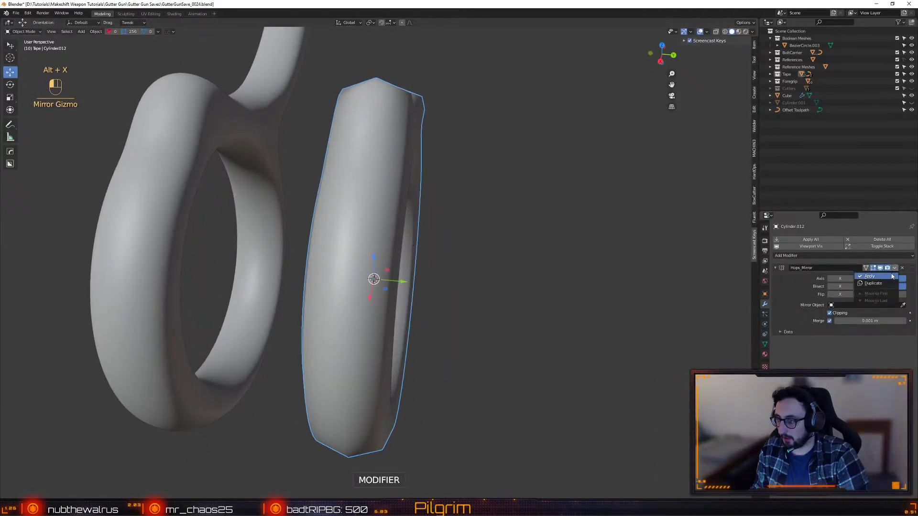
left_click(880, 277)
- Delete the original finger ring and junction faces from the scissor object, leaving the handle shank with an open end
left_click_drag(584, 270, 272, 275, "alt")
middle_click_drag(280, 268, 421, 284)
key("Tab")
key("3")
key("4")
left_click(414, 197)
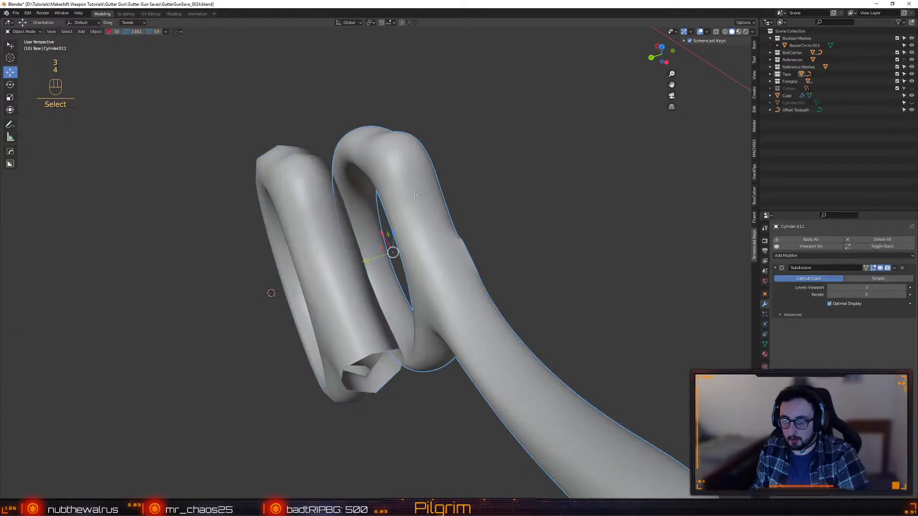
key("3")
left_click_drag(415, 258, 506, 193, "alt")
left_click(507, 191)
key("shift+x")
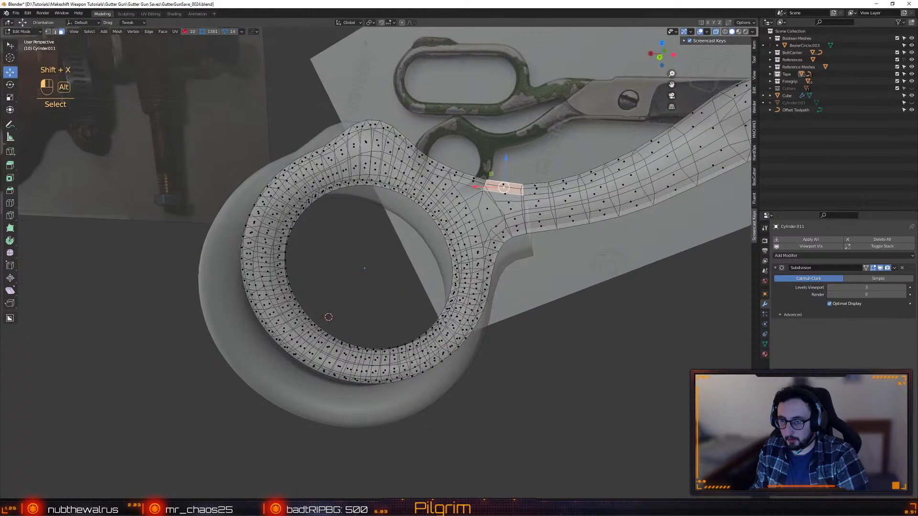
left_click_drag(151, 97, 519, 490, "shift")
key("shift+x")
middle_click_drag(430, 287, 438, 343)
key("x")
left_click(510, 252)
key("1")
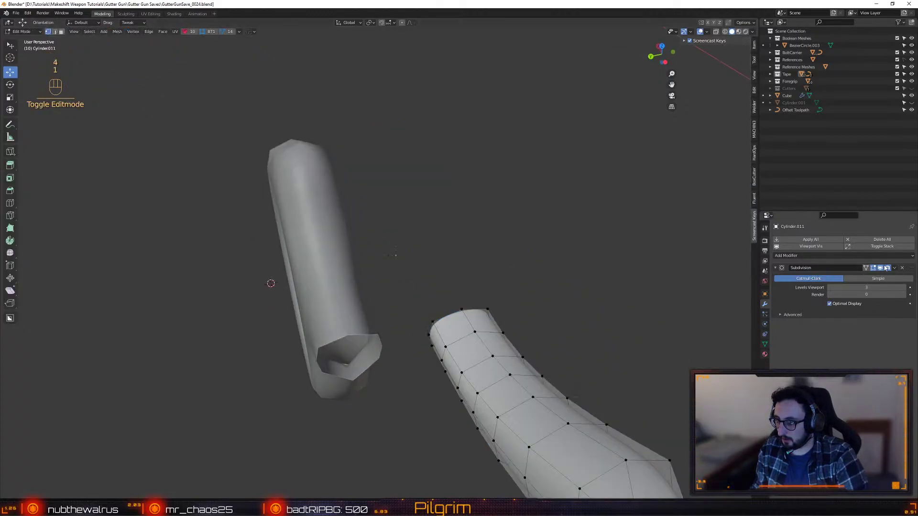
- Select the mirrored ring object and turn on snapping
key("4")
left_click(343, 330)
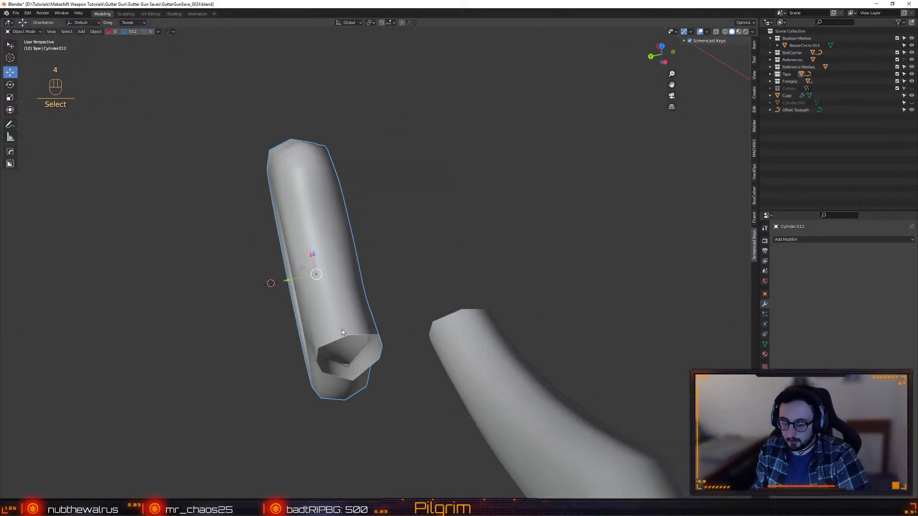
middle_click_drag(342, 328, 404, 56)
left_click(393, 23)
left_click(393, 24)
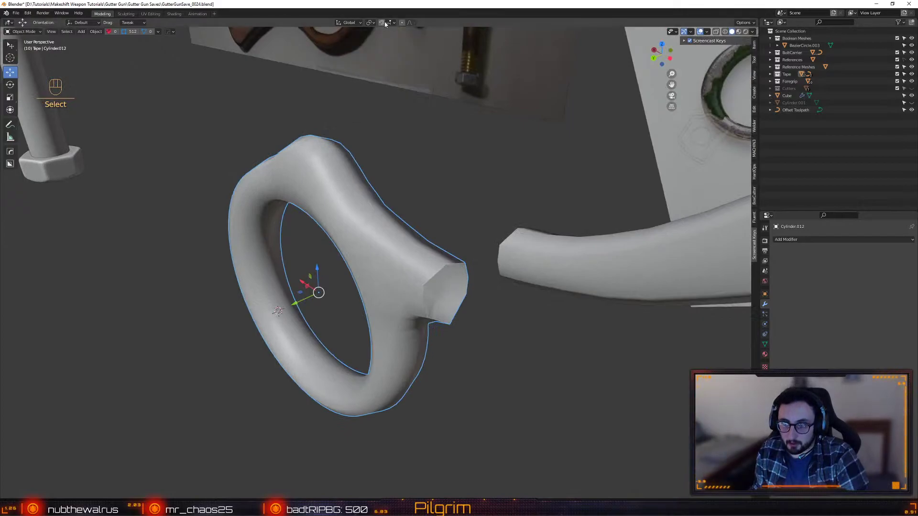
left_click(390, 23)
left_click(364, 52)
- Move the mirrored ring so its open end snaps onto the cut end of the scissor handle shank
middle_click_drag(407, 201, 415, 326)
key("Tab")
key("Tab")
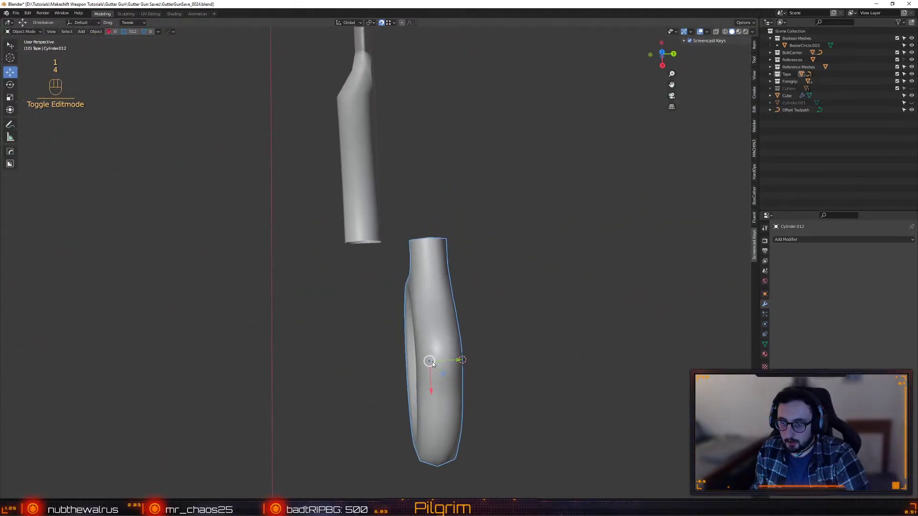
left_click(410, 242)
left_click_drag(425, 383, 385, 106)
key("Tab")
key("Tab")
left_click_drag(366, 194, 409, 279, "alt")
key("Tab")
key("Tab")
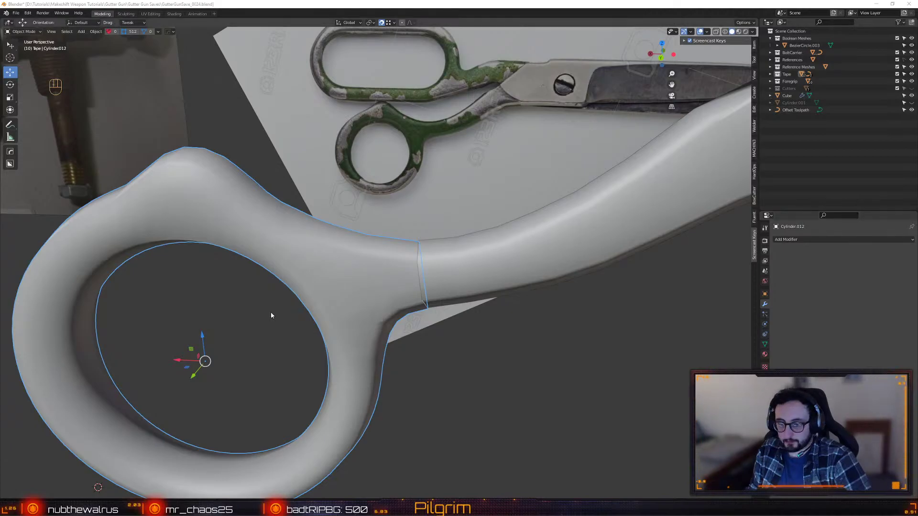
- Join the mirrored ring into the scissor object, keeping the scissor as the active object
scroll(358, 291, "down", 2)
middle_click_drag(357, 291, 380, 292, "shift")
left_click(507, 300)
left_click(411, 293)
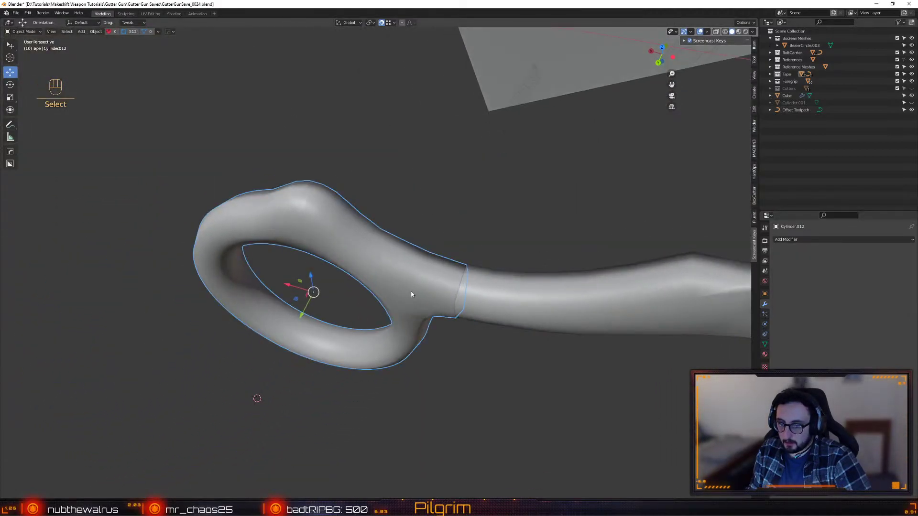
left_click(517, 304)
middle_click_drag(476, 311, 509, 247)
left_click(435, 268)
left_click(529, 234, "shift")
right_click(529, 234)
left_click(497, 261)
- Merge each pair of doubled vertices at center around the seam between the ring and the handle shank
key("Tab")
scroll(509, 244, "up", 3)
key("1")
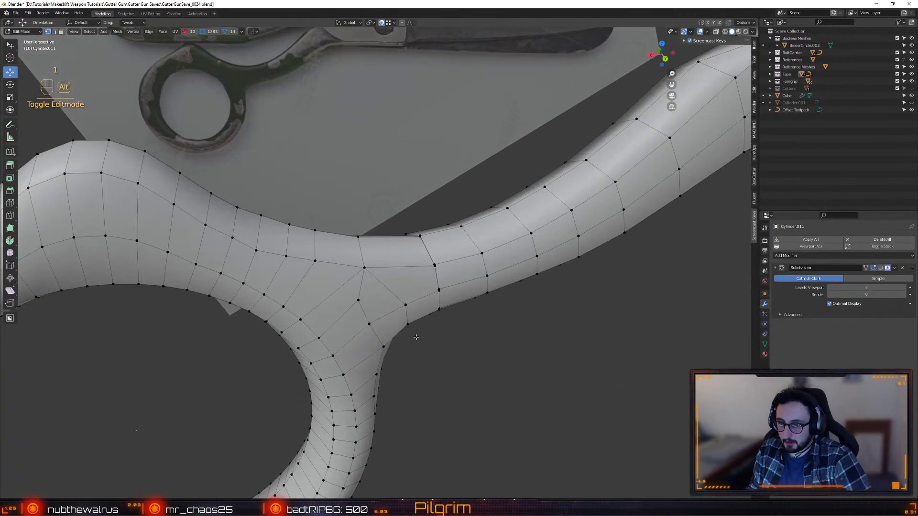
middle_click_drag(413, 341, 420, 287)
key("shift+x")
left_click(424, 278)
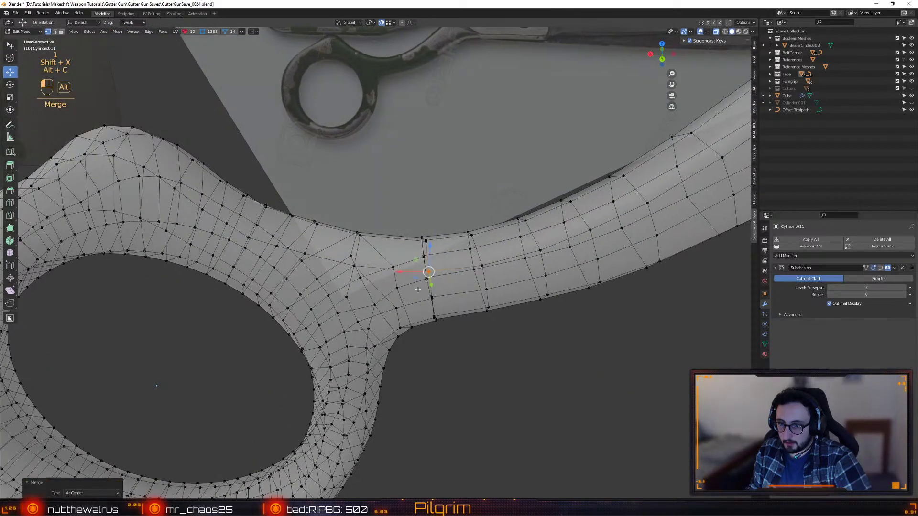
key("alt+c")
key("alt+c")
left_click_drag(404, 229, 404, 230)
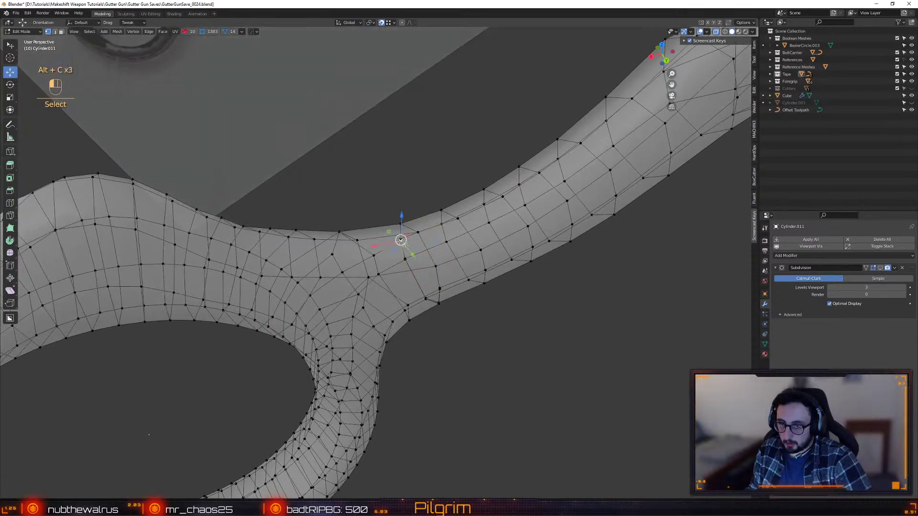
key("alt+c")
key("alt+c")
key("alt+c")
middle_click_drag(404, 259, 427, 301)
key("alt+c")
mouse_move(429, 298)
left_mouse_down()
mouse_move(419, 308)
mouse_move(445, 309)
mouse_move(435, 281)
left_mouse_up()
key("alt+c")
key("alt+c")
key("shift+x")
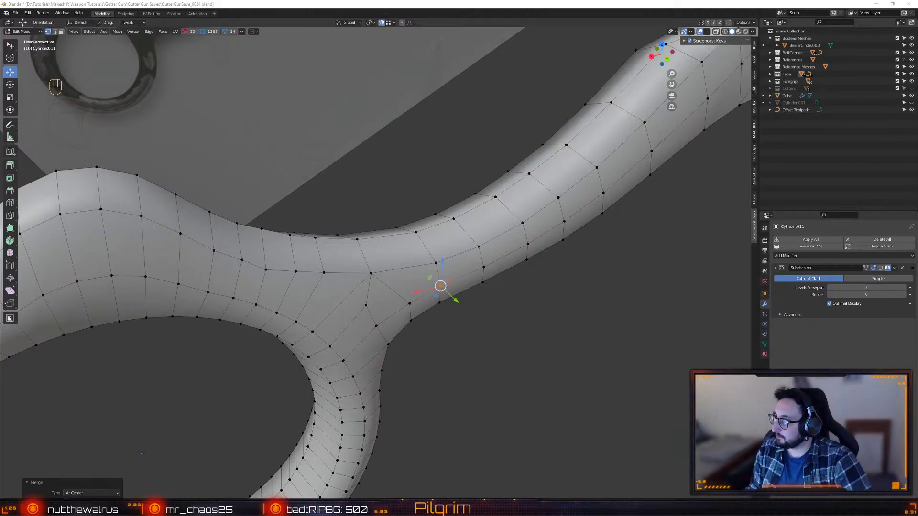
- Examine the merged ring junction from several angles, both as a wireframe cage and as a smoothed surface
left_click(485, 422)
left_click_drag(485, 422, 186, 350, "alt")
key("Tab")
key("Tab")
left_click_drag(497, 267, 377, 284, "alt")
key("Tab")
left_click_drag(445, 301, 375, 251, "alt")
scroll(378, 248, "up", 2)
scroll(377, 248, "up", 5)
left_click_drag(437, 325, 482, 249, "alt")
key("Tab")
scroll(369, 325, "down", 5)
key("Tab")
scroll(483, 249, "up", 2)
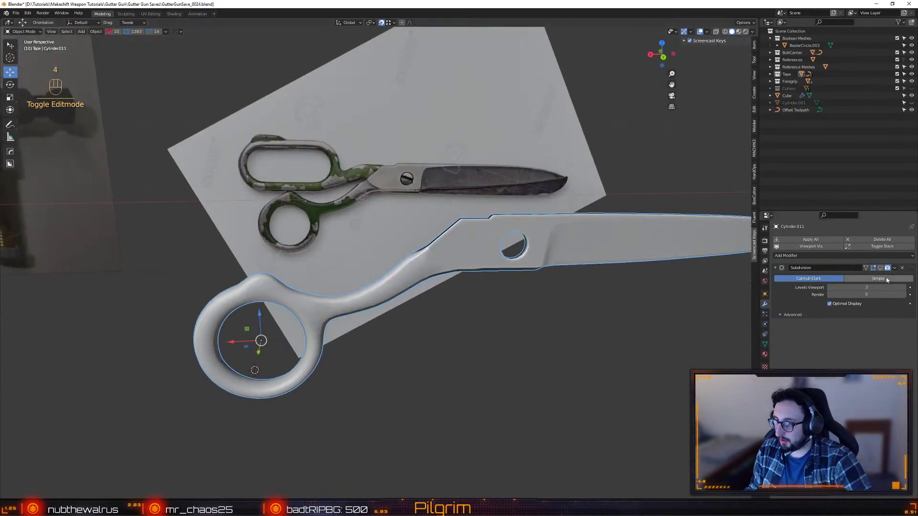
- Save the file with the rejoined scissor model
left_click_drag(497, 306, 412, 306, "alt")
right_click_drag(412, 306, 392, 267, "alt")
key("1")
left_click_drag(393, 267, 421, 243, "alt")
left_click(316, 225, "shift")
key("Tab")
key("ctrl+s")
left_click(421, 243)
left_click_drag(469, 319, 395, 177, "alt")
scroll(335, 205, "up", 5)
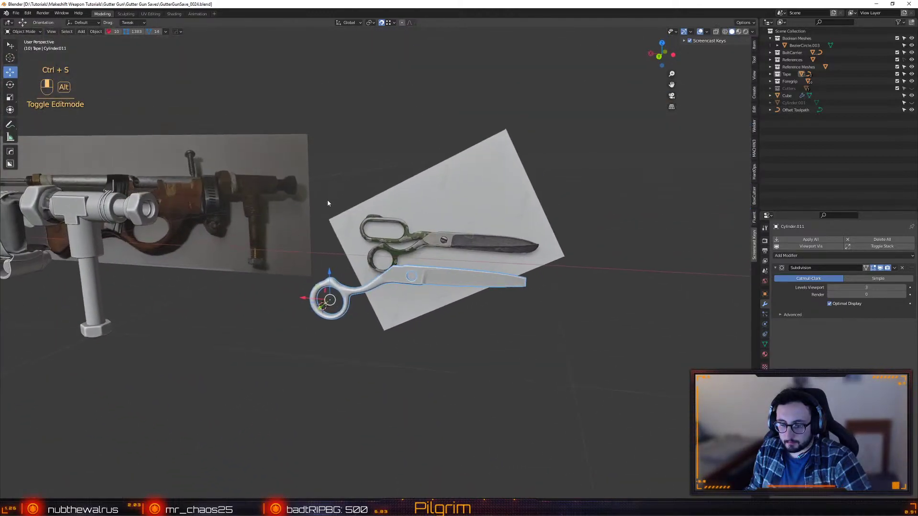
left_click_drag(373, 279, 422, 328, "alt")
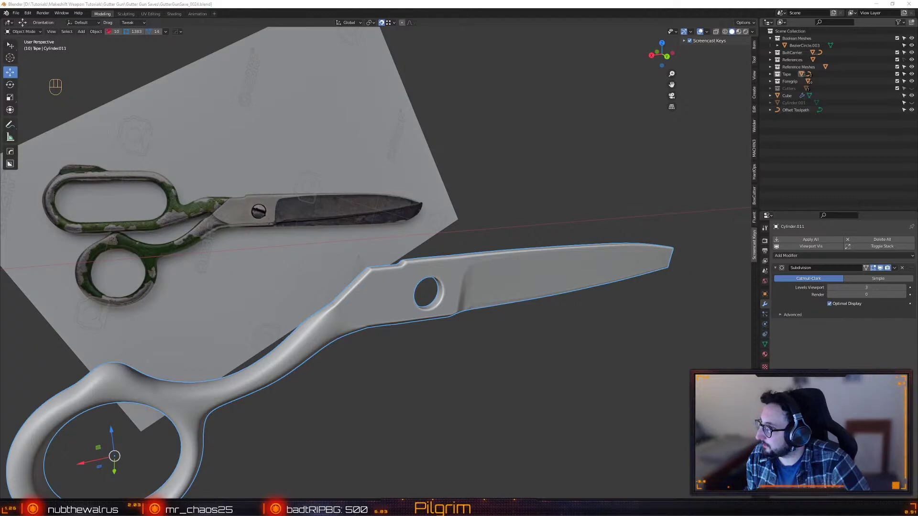
- Switch to the browser beside the viewport and look through the "scissor screw" image results for a screw reference
left_click_drag(0, 148, 661, 50)
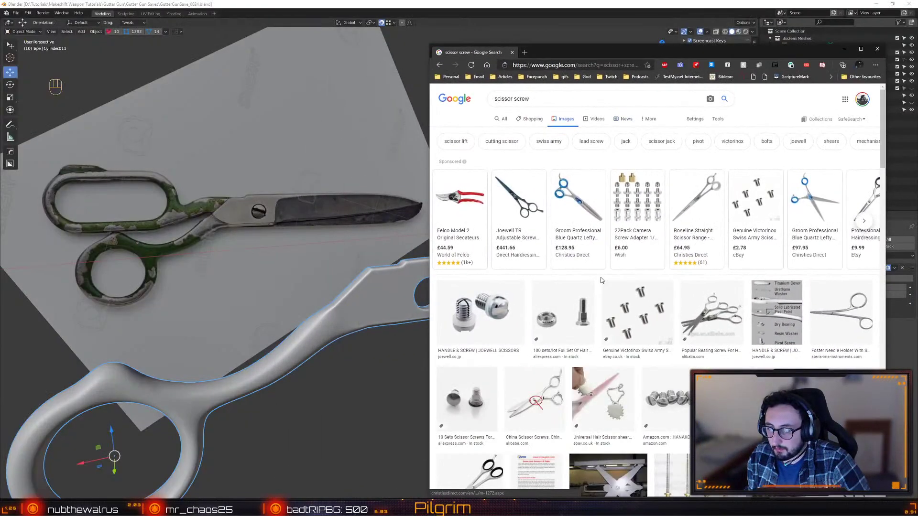
scroll(601, 283, "down", 2)
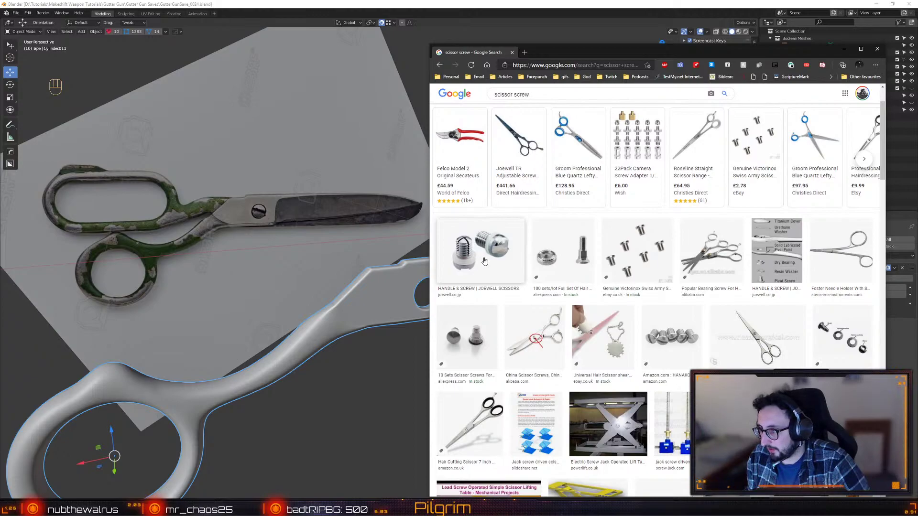
scroll(487, 260, "down", 15)
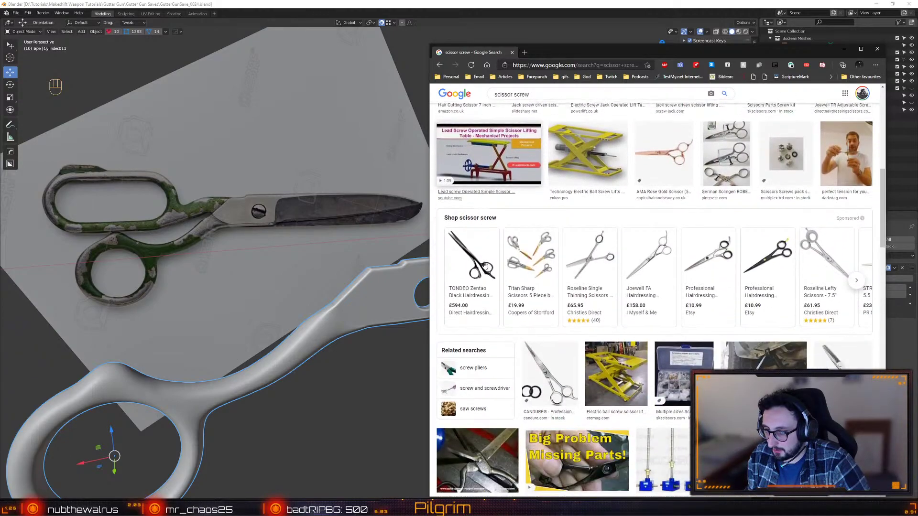
scroll(484, 266, "down", 3)
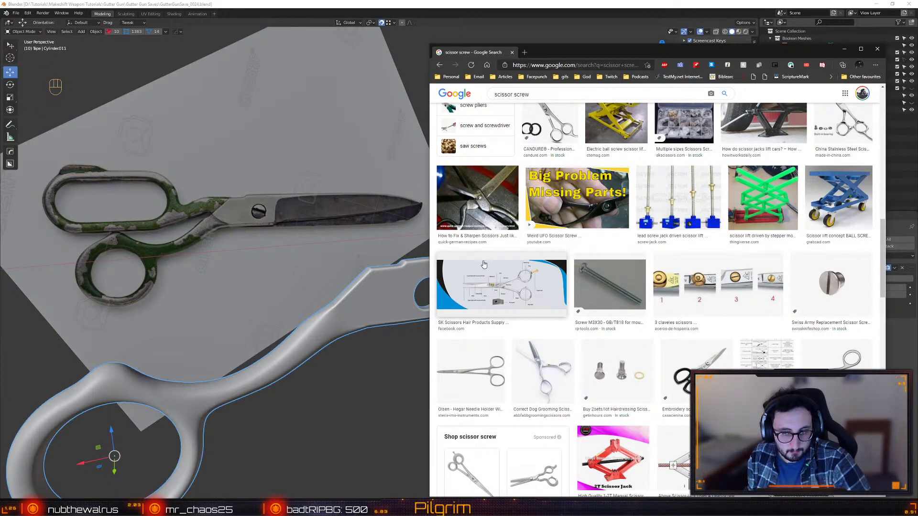
scroll(484, 265, "down", 3)
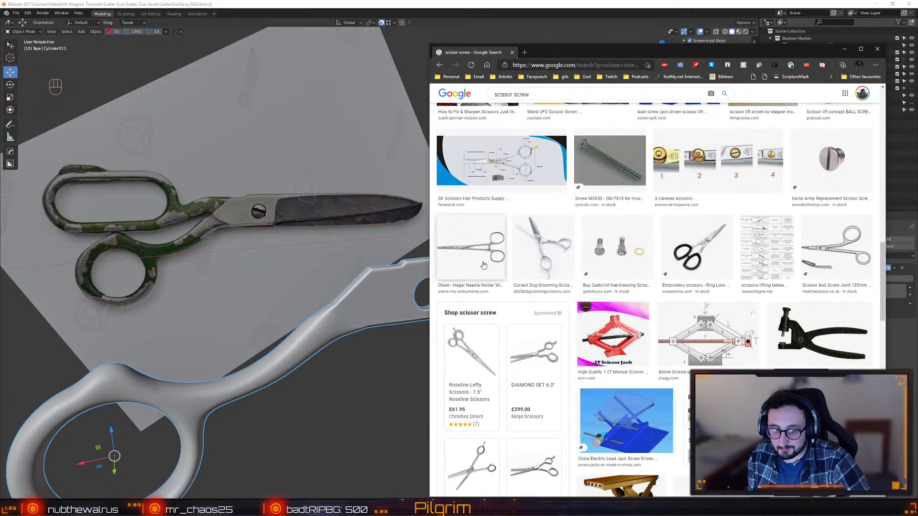
scroll(484, 266, "down", 10)
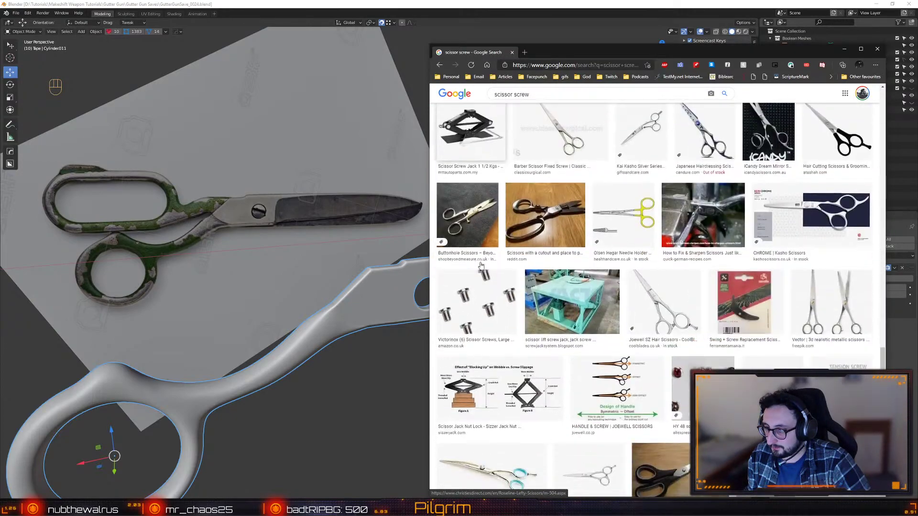
scroll(482, 266, "down", 5)
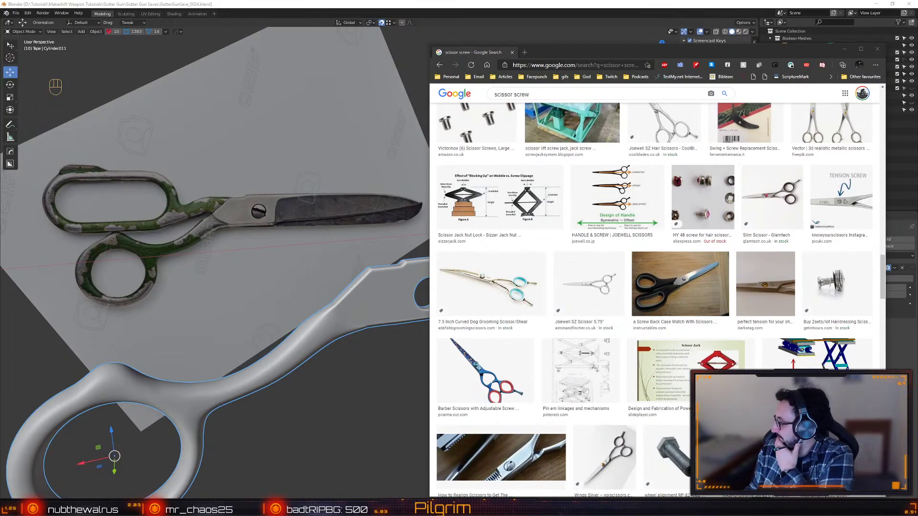
scroll(549, 313, "down", 1)
scroll(502, 306, "up", 1)
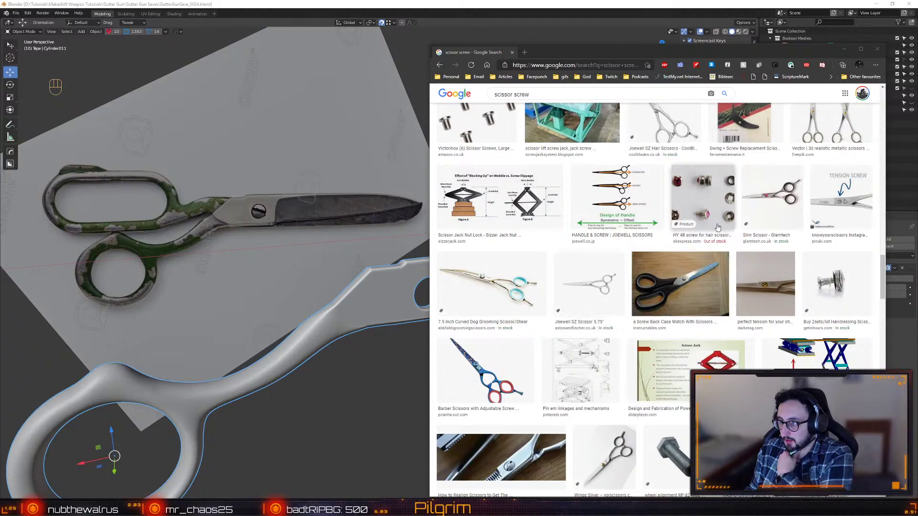
scroll(706, 257, "down", 3)
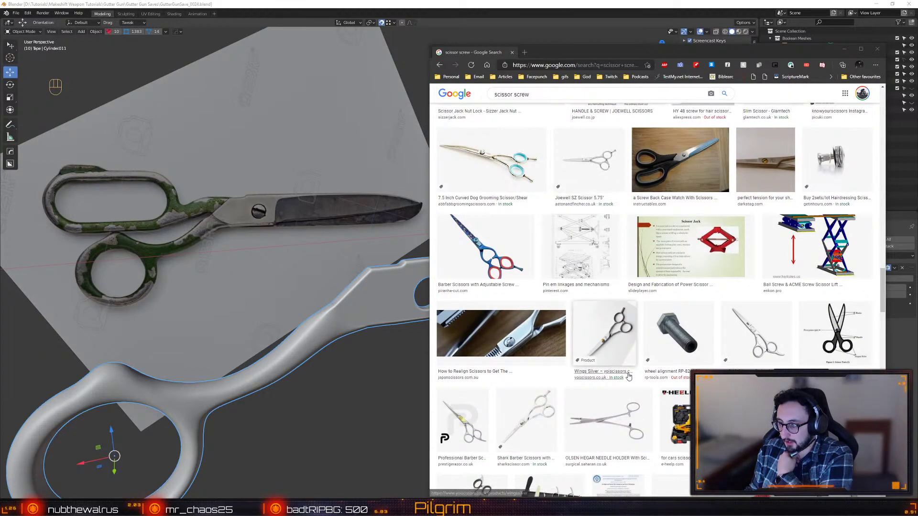
scroll(622, 364, "down", 10)
scroll(628, 376, "up", 1)
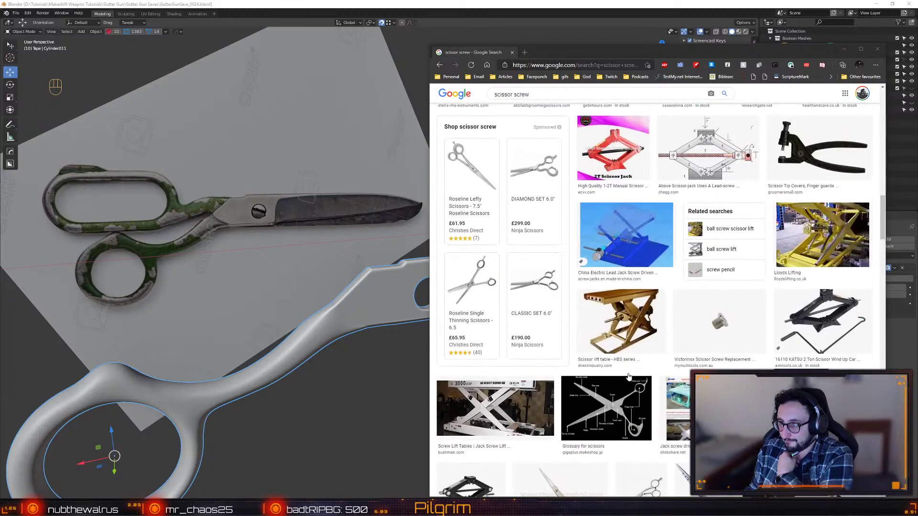
- View the Victorinox Scissor Screw Replacement image on its own, close it, and open the screw's product page
left_click(719, 324)
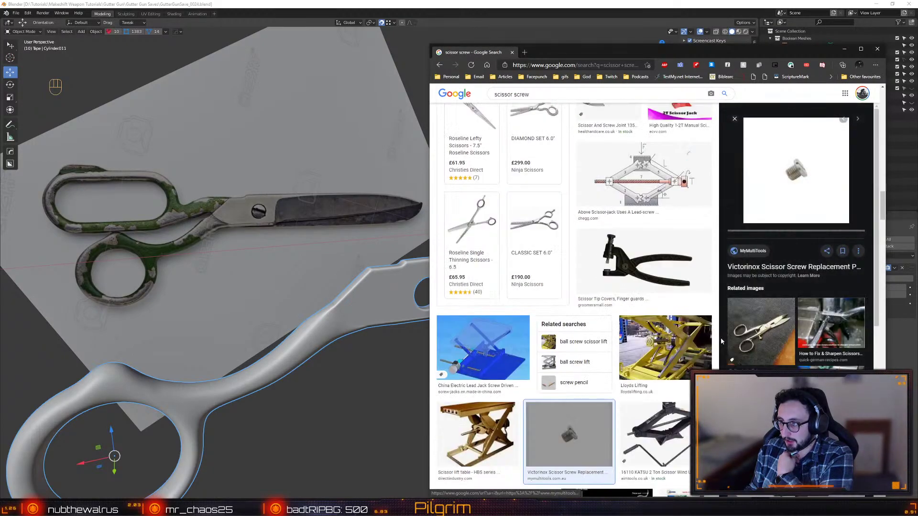
right_click(801, 181)
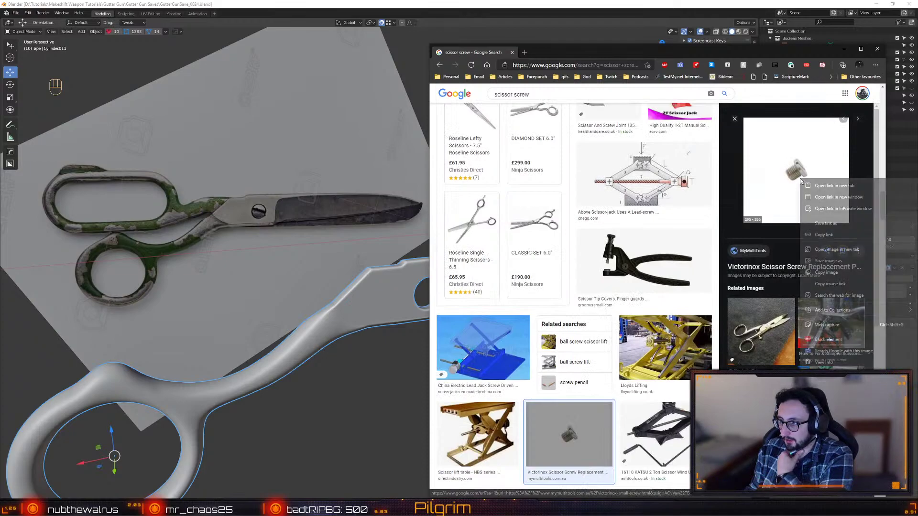
left_click(828, 252)
left_click(562, 53)
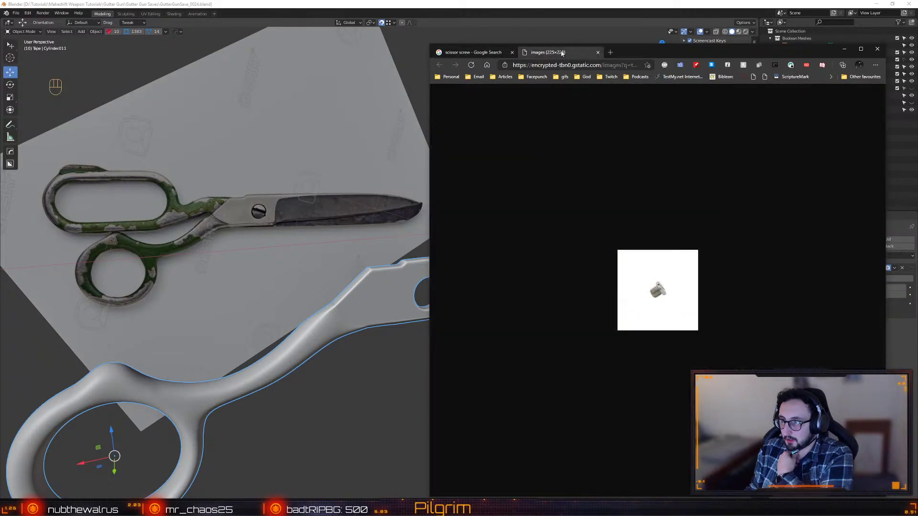
left_click(599, 53)
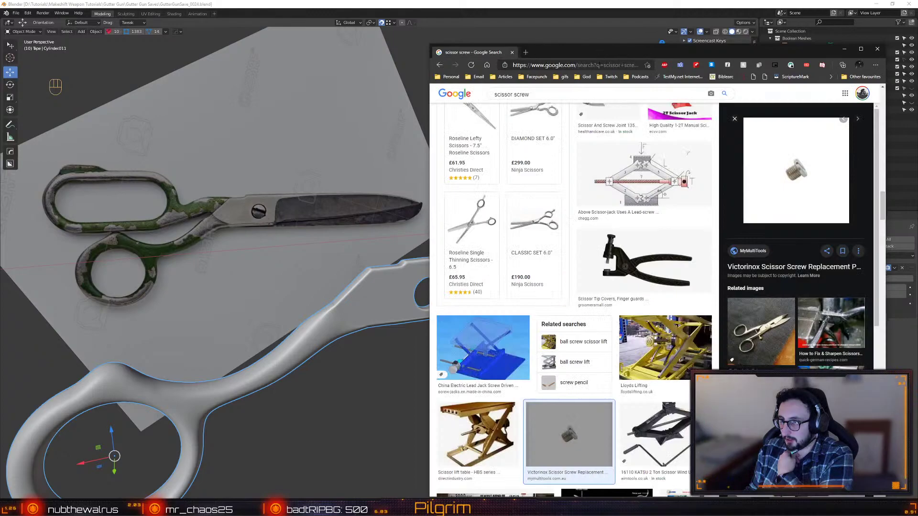
middle_click(796, 268)
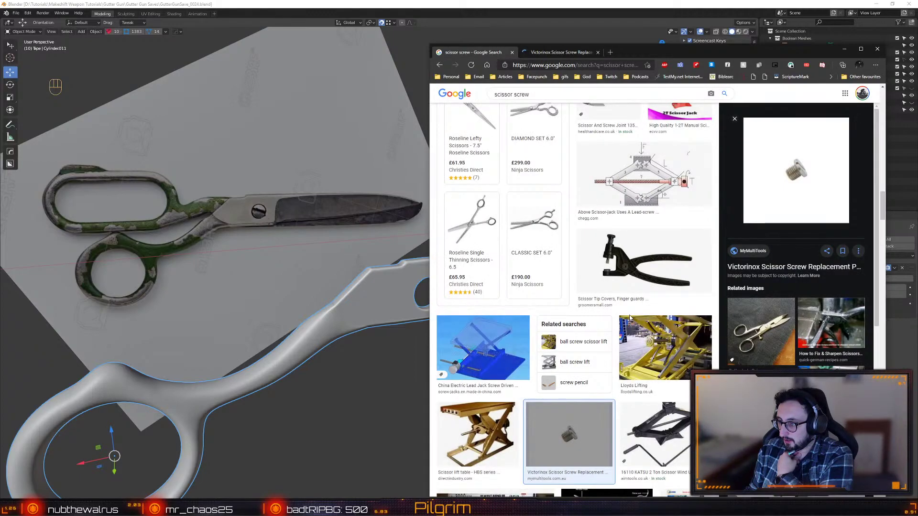
left_click(561, 52)
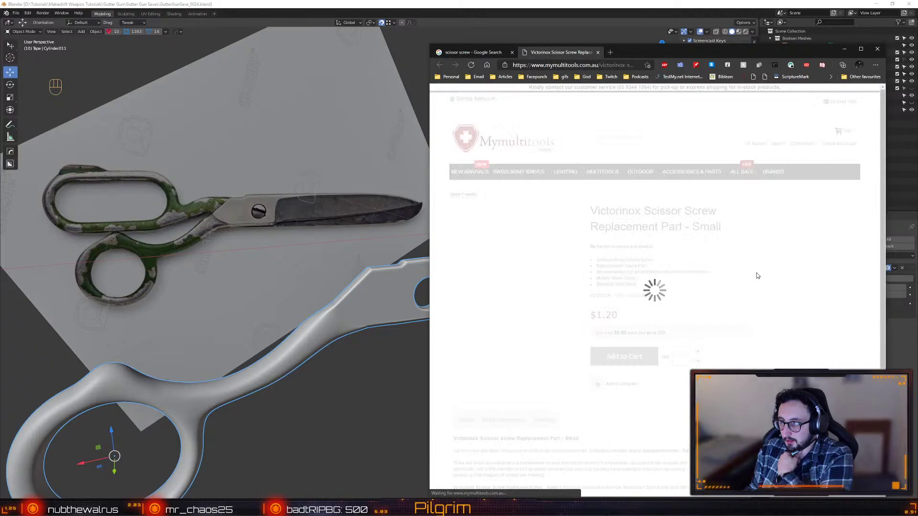
- Enlarge the product's second photo, showing the threaded screw from the side, and copy the image
scroll(753, 277, "down", 3)
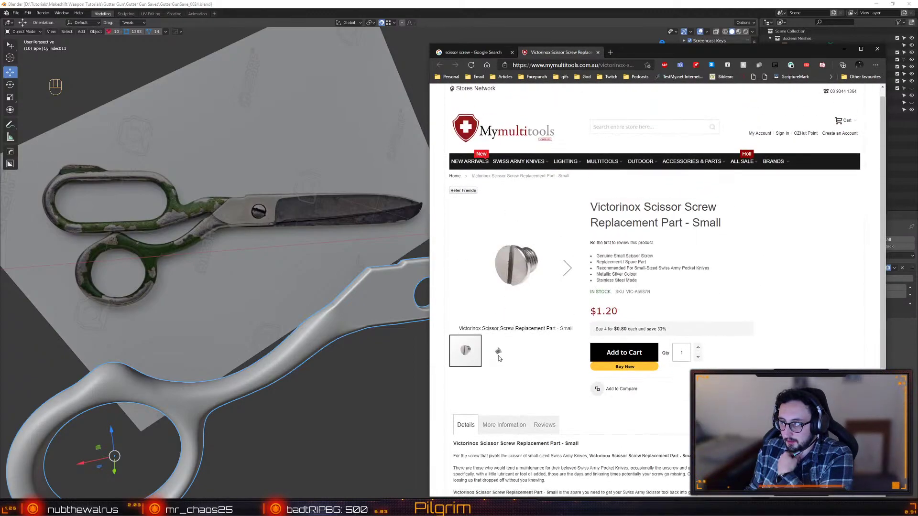
left_click(499, 349)
left_click(515, 276)
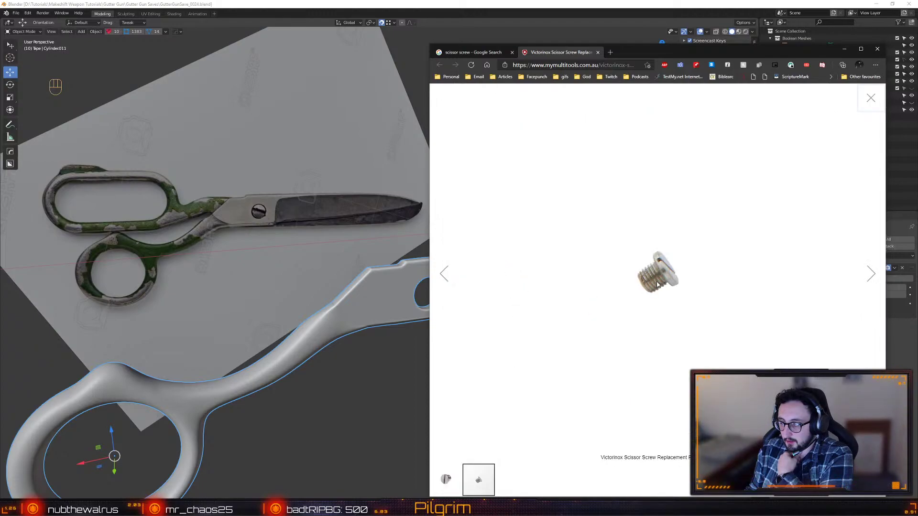
right_click(658, 284)
left_click(687, 299)
- Leave the browser and paste the copied screw image into the floating reference board over the viewport
left_click_drag(638, 54, 688, 61)
key("alt+Tab")
key("ctrl+v")
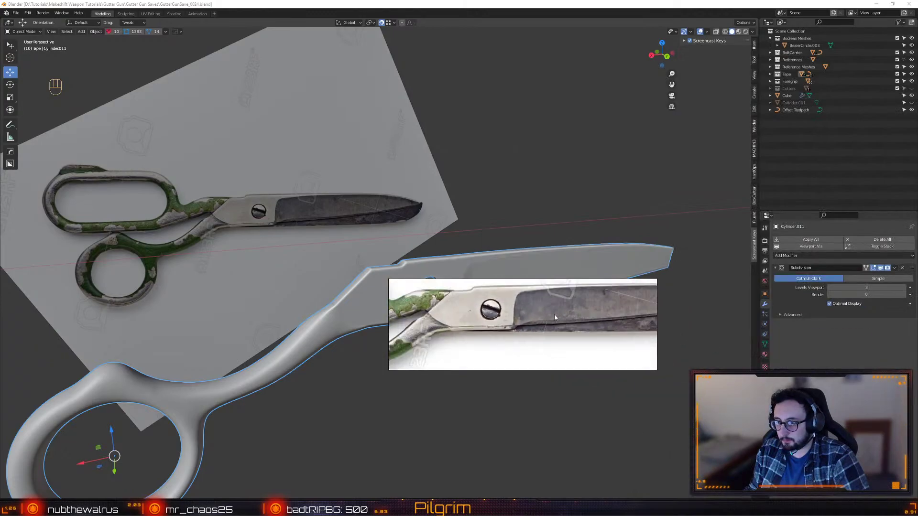
key("ctrl+v")
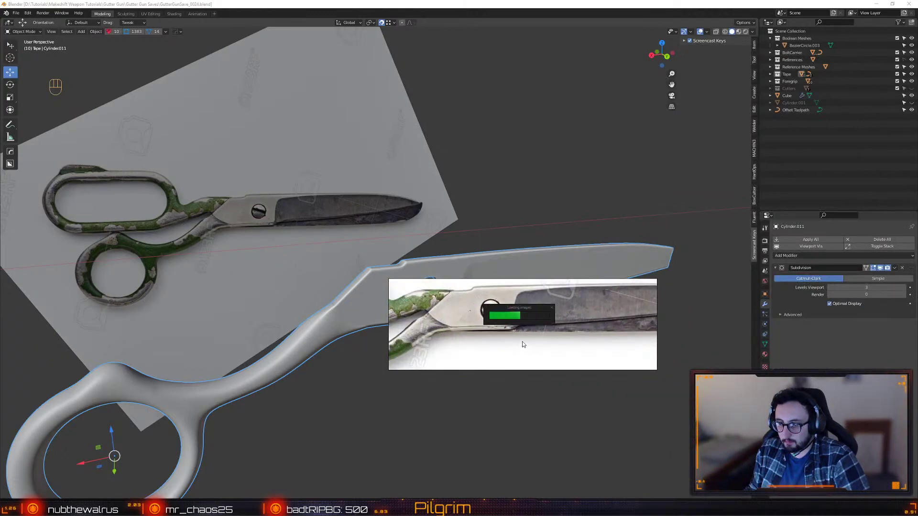
- Place the screw image next to the scissors photo, enlarge it in the reference board and move the board below the scissor model
scroll(518, 331, "down", 4)
left_click_drag(523, 335, 641, 313)
middle_click_drag(640, 314, 539, 307)
left_click_drag(538, 311, 558, 324)
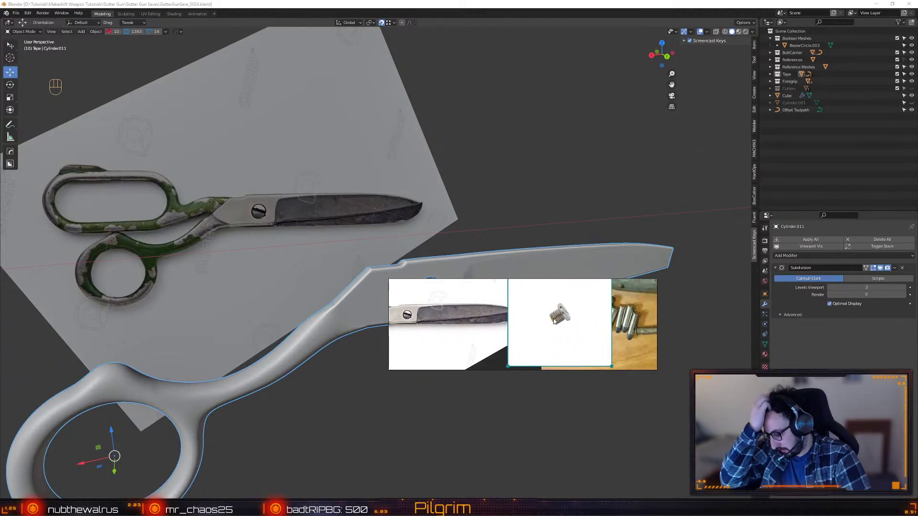
scroll(554, 322, "up", 5)
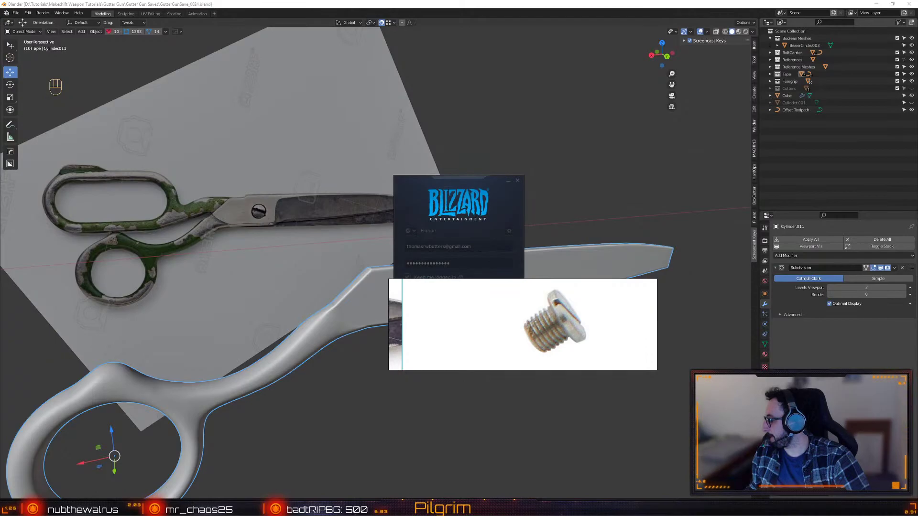
left_click_drag(528, 336, 615, 465)
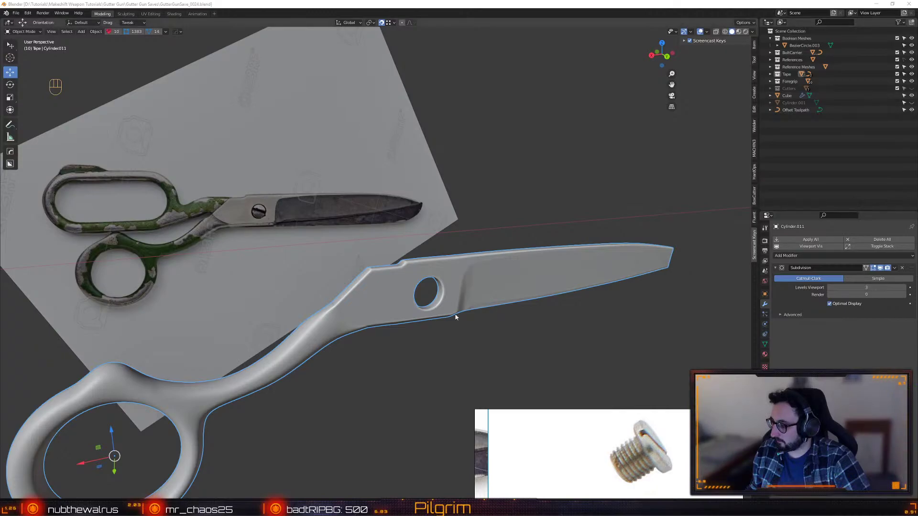
- Deselect the scissor model, view it beside the scissors reference photo and save the file
left_click(501, 127)
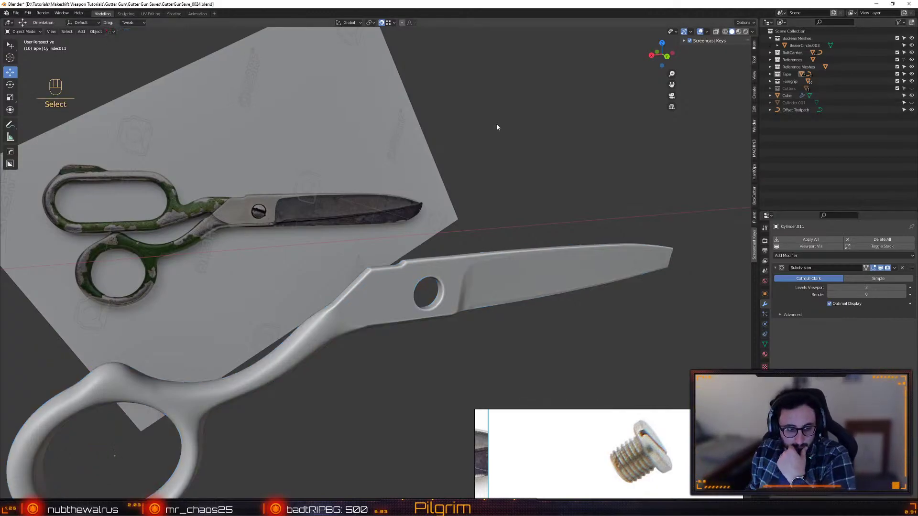
middle_click_drag(530, 352, 428, 310, "alt")
key("Tab")
key("Tab")
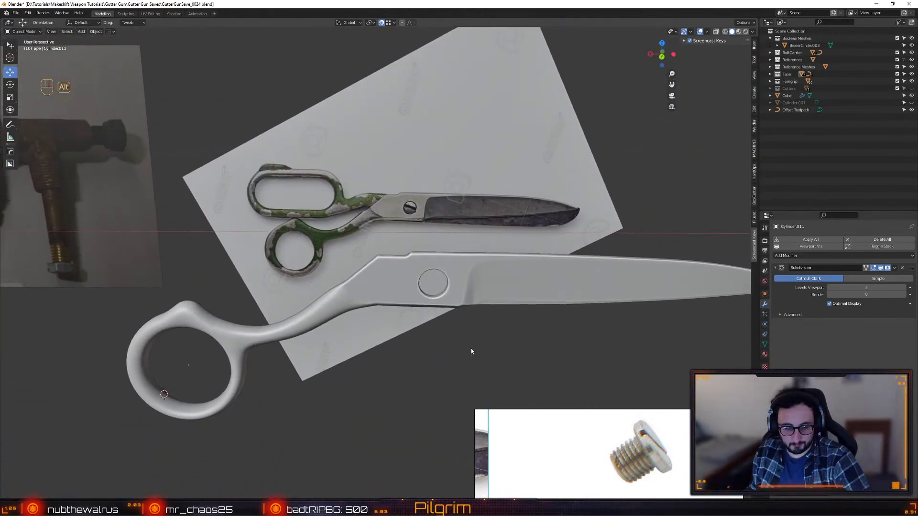
middle_click_drag(471, 348, 477, 357, "alt")
key("ctrl+s")
- Insert an extra edge loop around the handle's rounded neck, just behind its transition into the flat blade
left_click(409, 269)
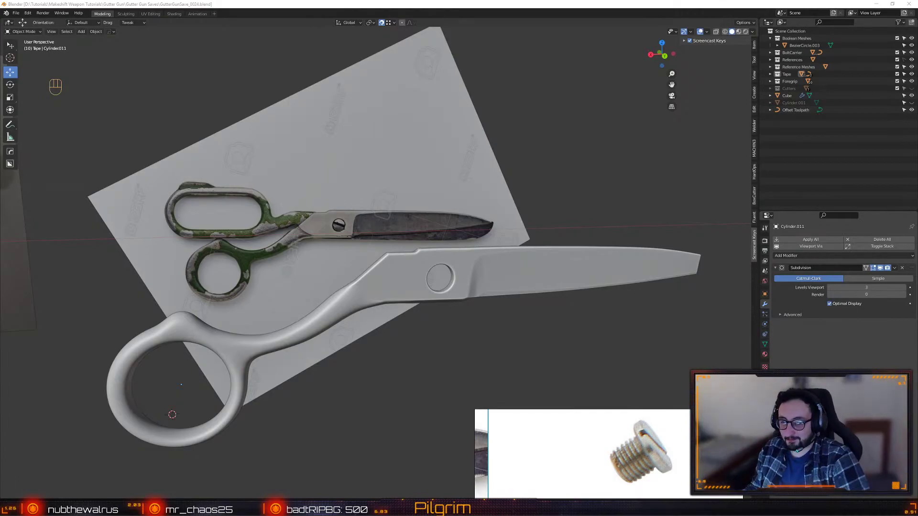
left_click_drag(309, 324, 404, 300, "alt")
key("Tab")
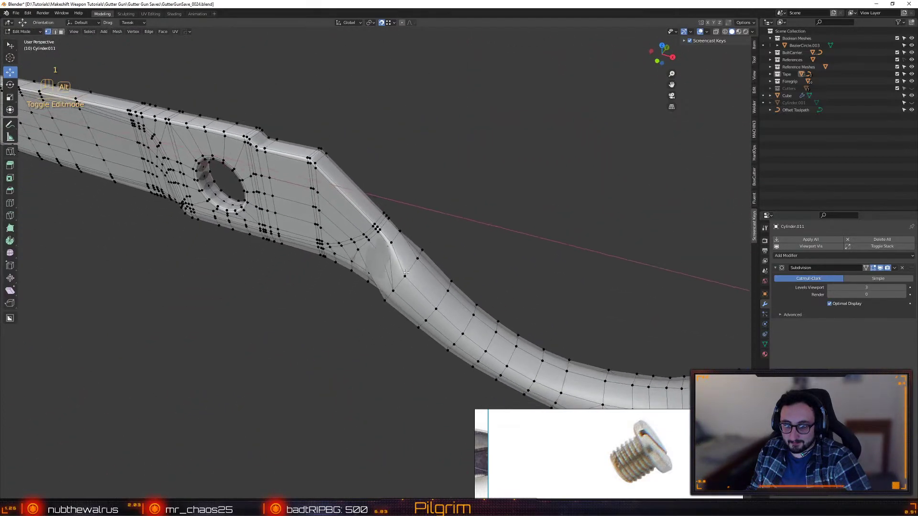
right_click_drag(404, 300, 440, 297, "alt")
key("shift+f")
left_click_drag(439, 296, 425, 279)
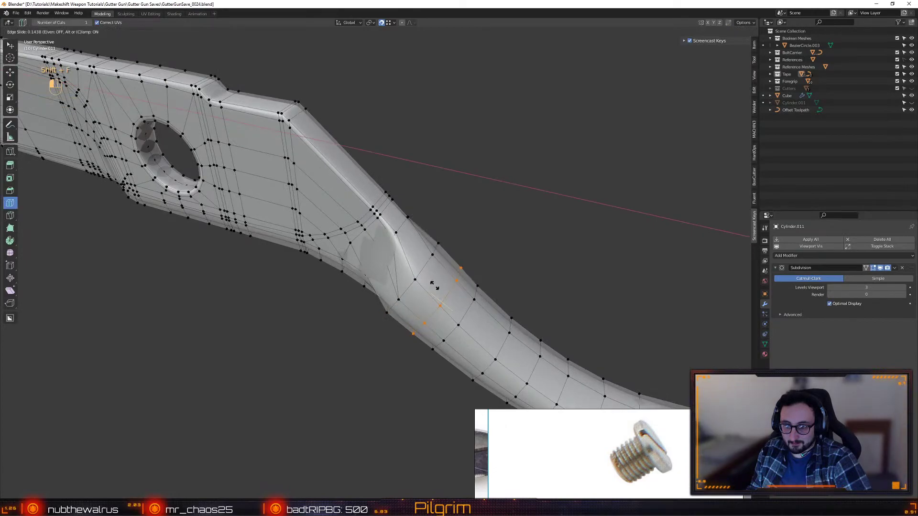
left_click(432, 280)
key("w")
key("shift+v")
left_click(544, 228)
left_click_drag(544, 228, 394, 237, "alt")
key("Tab")
- Edit the scissor mesh and select the edge loops around both rims of the pivot hole
scroll(394, 236, "up", 4)
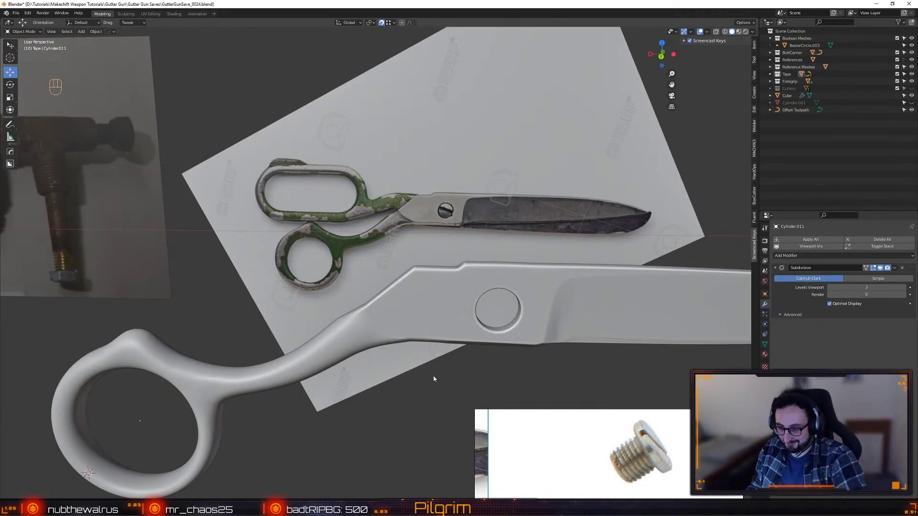
left_click_drag(378, 279, 413, 244, "alt")
left_click(382, 266)
scroll(368, 280, "up", 5)
key("Tab")
key("3")
left_click_drag(361, 282, 277, 298, "alt")
scroll(276, 299, "up", 2)
key("2")
left_click(260, 295, "alt")
left_click(270, 296, "alt")
- Snap the 3D cursor to the centre of the selected pivot-hole edge loops
key("shift+Tab")
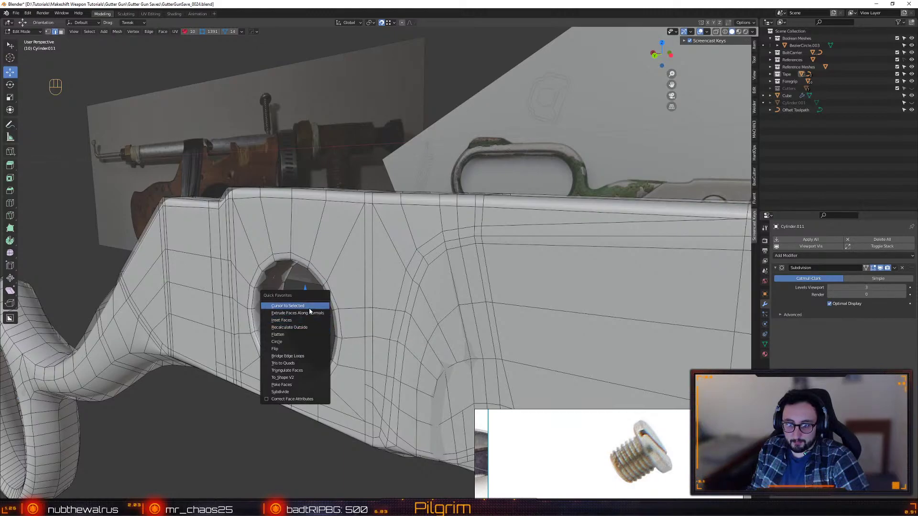
key("Escape")
key("KP_Decimal")
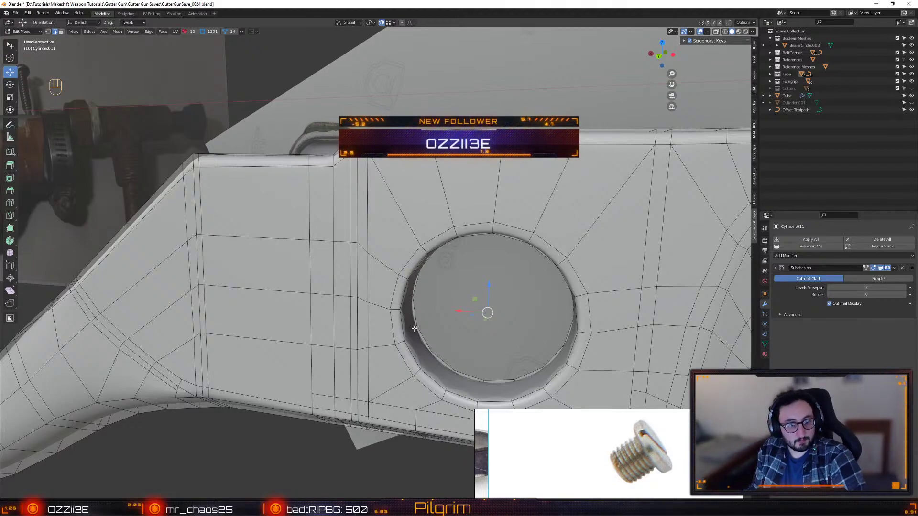
left_click_drag(415, 329, 346, 285, "alt")
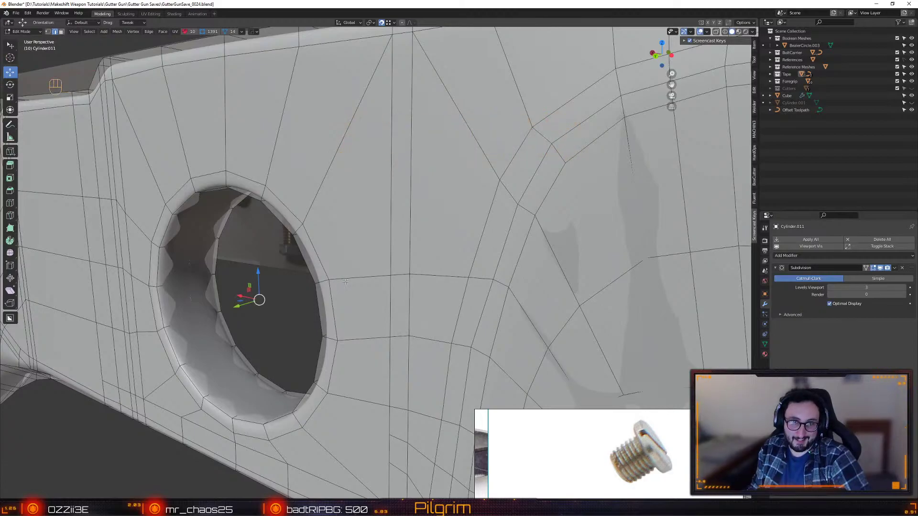
left_click_drag(308, 295, 386, 250, "alt")
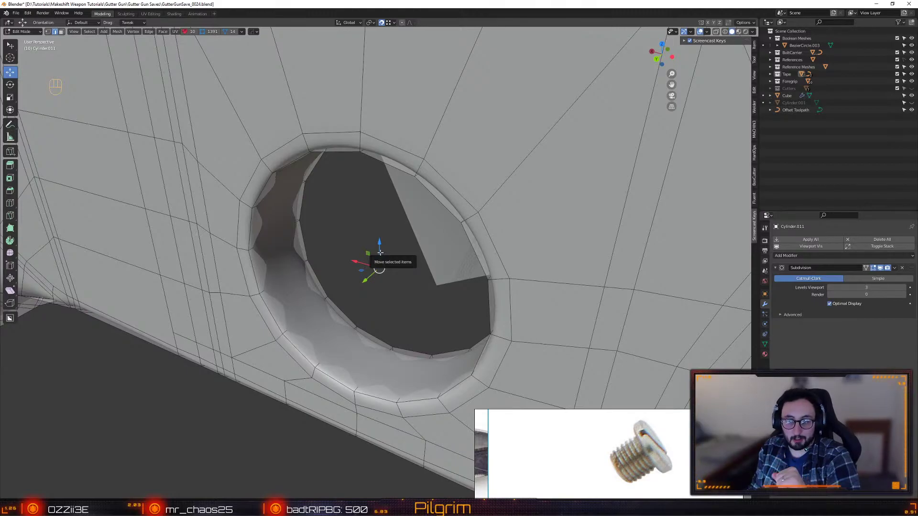
left_click_drag(379, 252, 398, 259, "alt")
left_click_drag(398, 258, 384, 241, "alt")
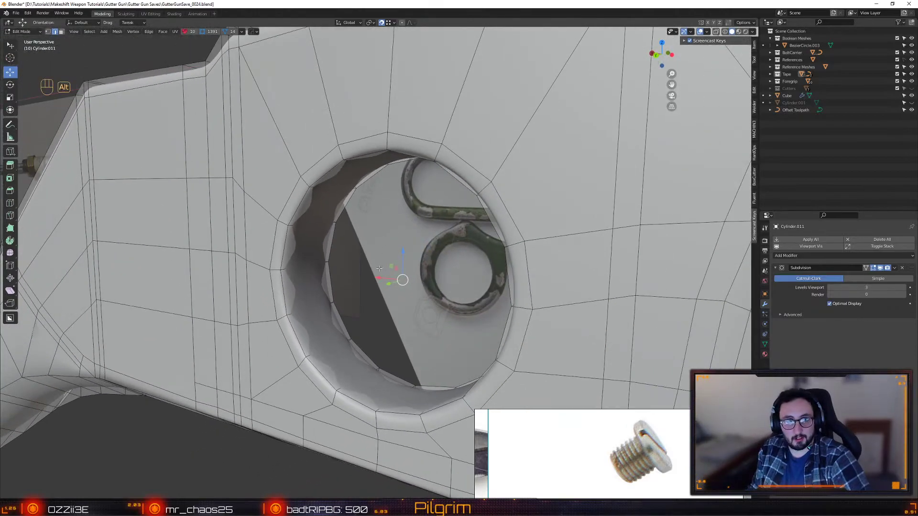
left_click_drag(354, 284, 420, 289, "alt")
key("shift+Tab")
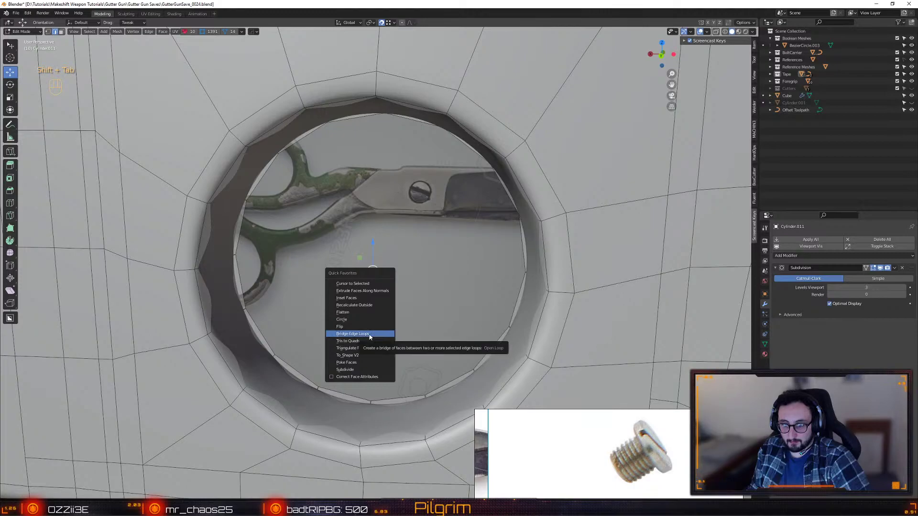
left_click(370, 288)
- Return the scissor to object mode and set its origin to the 3D cursor in the pivot hole
scroll(383, 282, "down", 3)
left_click_drag(413, 278, 396, 277, "alt")
key("4")
middle_click_drag(396, 277, 426, 287, "alt")
scroll(426, 287, "up", 2)
key("q")
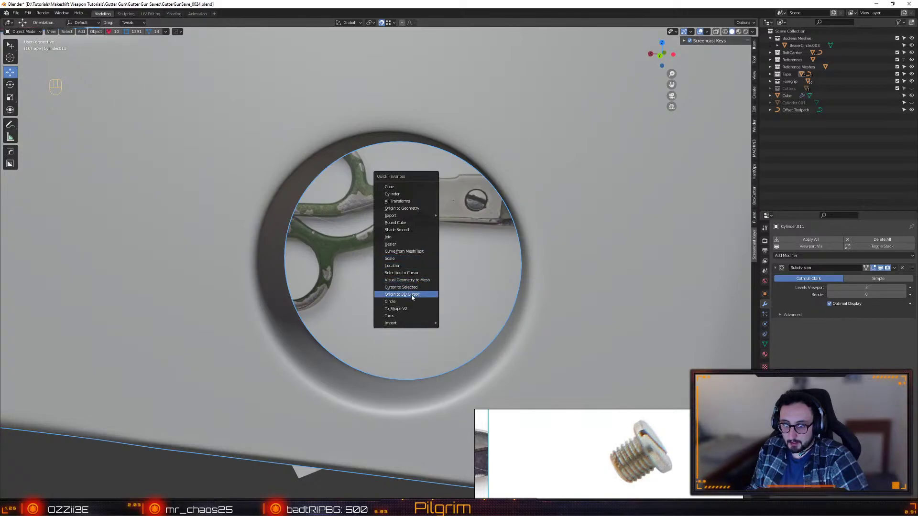
left_click(415, 295)
- Add a cylinder with 32 vertices at the 3D cursor in the pivot hole
mouse_move(419, 327)
middle_mouse_down()
mouse_move(385, 239)
mouse_move(357, 268)
mouse_move(411, 312)
middle_mouse_up()
key("q")
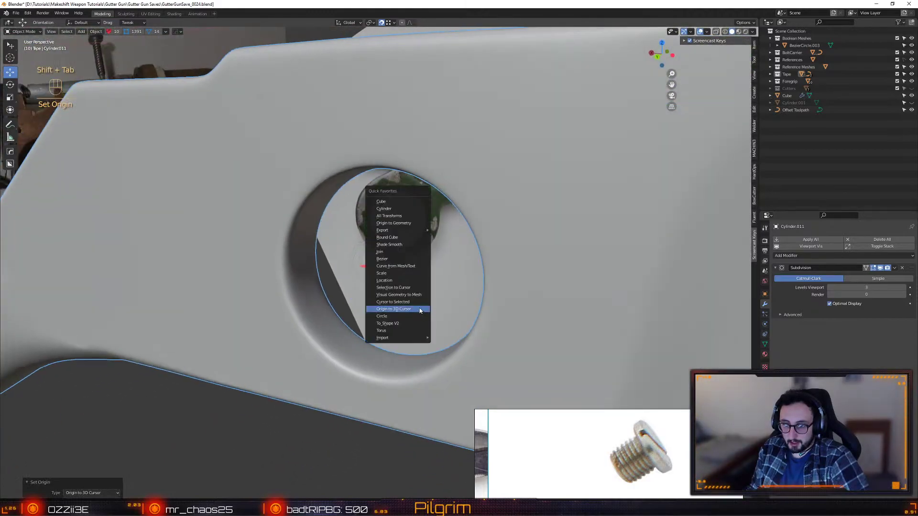
left_click(406, 209)
scroll(353, 220, "down", 10)
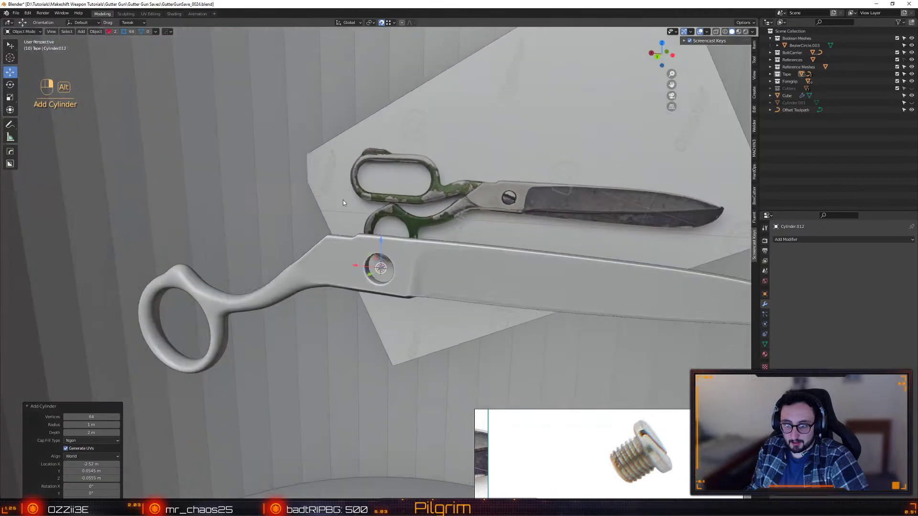
left_click(84, 417)
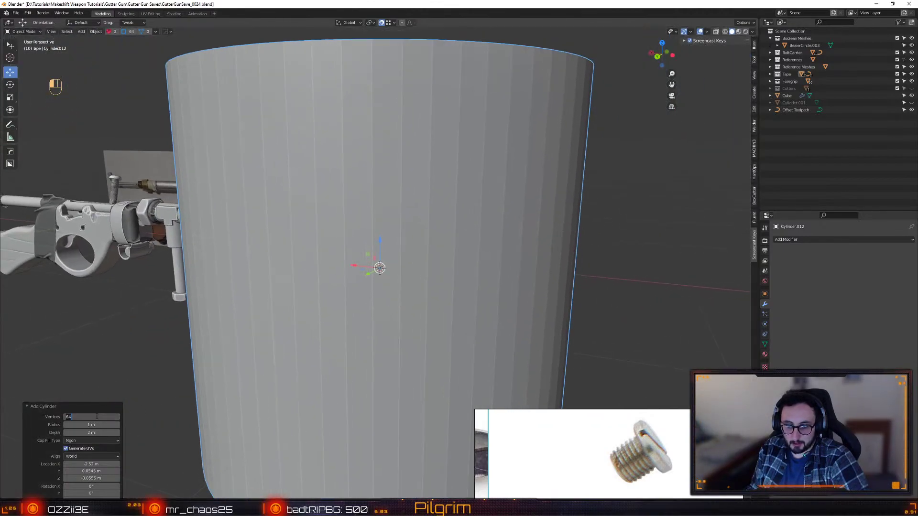
type("32")
key("Return")
- Rotate the cylinder onto the pivot hole's axis and scale it down to fit the hole
middle_click_drag(281, 318, 350, 293)
key("e")
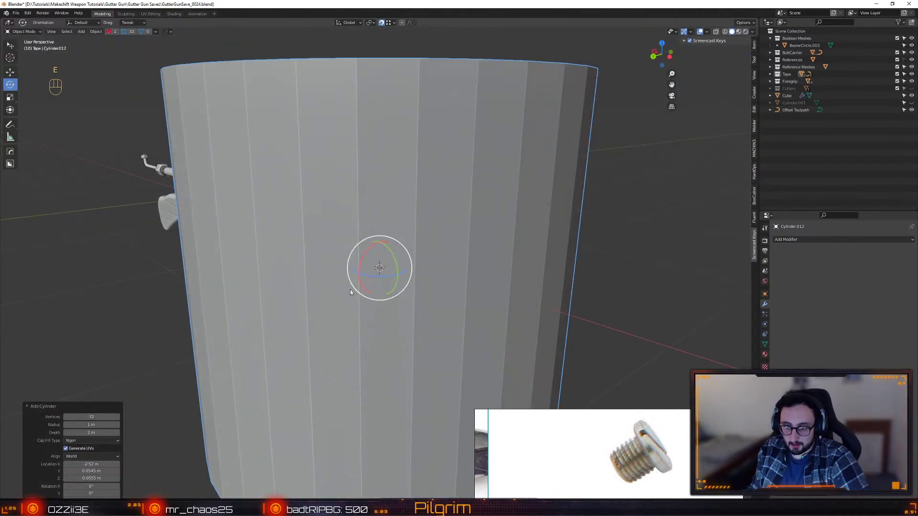
left_click_drag(365, 257, 351, 301, "ctrl")
key("r")
middle_click_drag(574, 156, 400, 256)
key("r")
middle_click_drag(457, 211, 397, 253)
key("f")
key("r")
middle_click_drag(530, 151, 502, 162)
key("w")
right_click_drag(496, 172, 417, 248, "alt")
left_click_drag(417, 248, 337, 234, "alt")
right_click_drag(337, 235, 388, 235, "alt")
left_click_drag(388, 235, 391, 292, "alt")
- Shorten the cylinder by moving its front cap about 0.01 m along Y until it barely protrudes from the blade, and save the file
key("3")
left_click(348, 271)
key("ctrl+z")
key("shift+x")
middle_click_drag(349, 293, 332, 264)
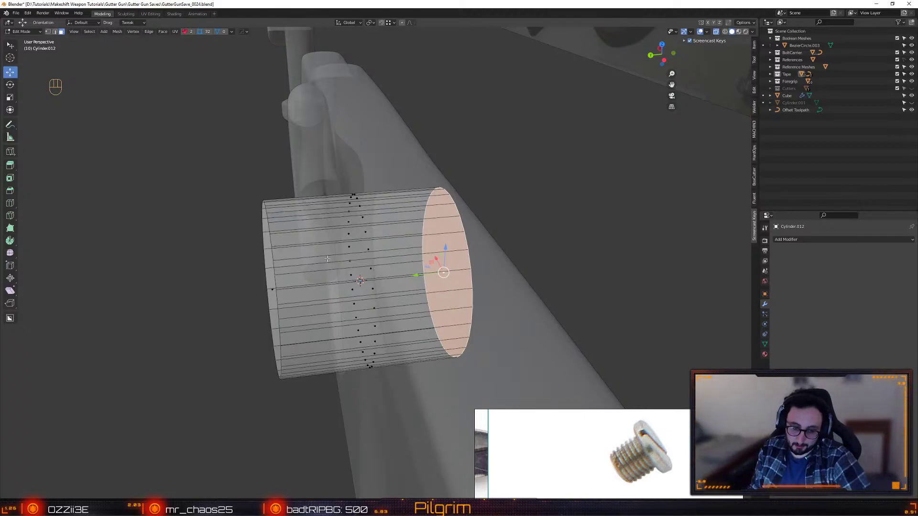
left_click_drag(332, 264, 471, 237, "alt")
key("shift+x")
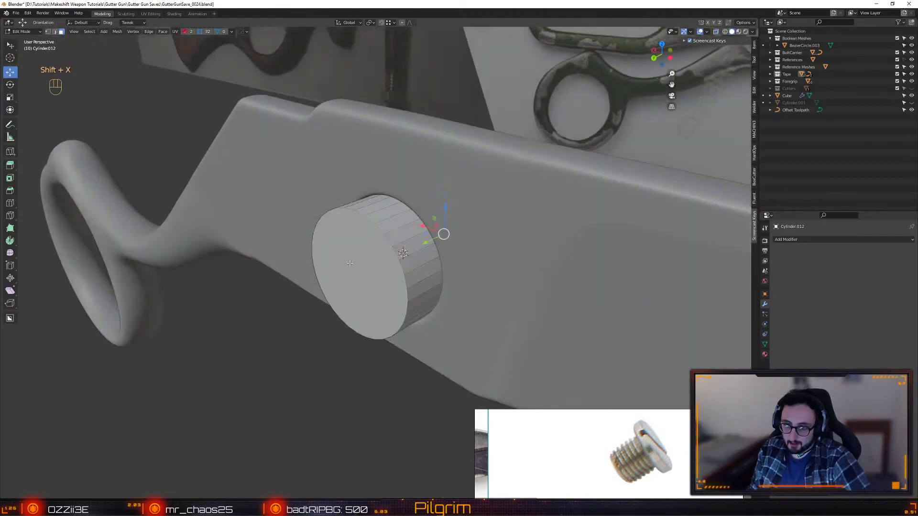
left_click(372, 286)
left_click_drag(372, 286, 331, 283, "alt")
left_click_drag(331, 283, 433, 242, "alt")
key("ctrl+s")
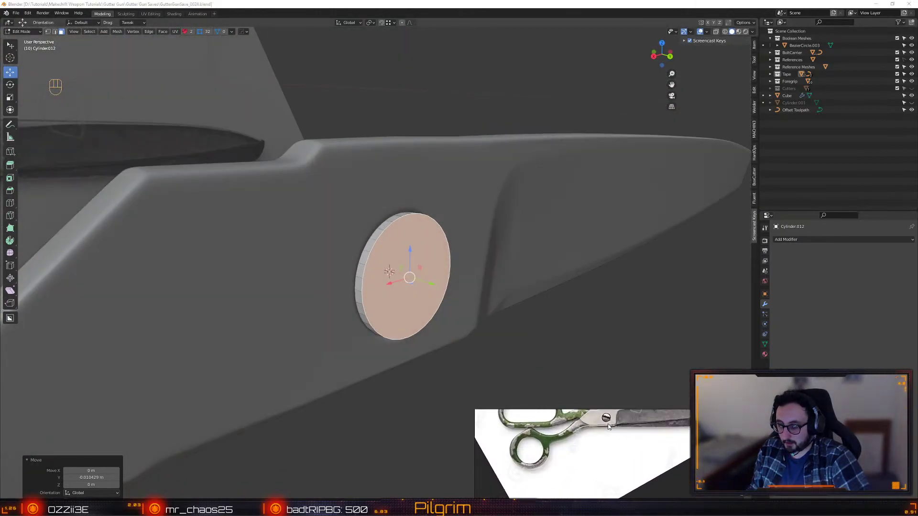
- Save in object mode, sharpen the cylinder with HardOps and set its bevel to about 0.0023 m with 6 segments
key("Tab")
middle_click_drag(432, 249, 446, 252, "shift")
key("ctrl+s")
left_click_drag(414, 239, 423, 245, "alt")
key("q")
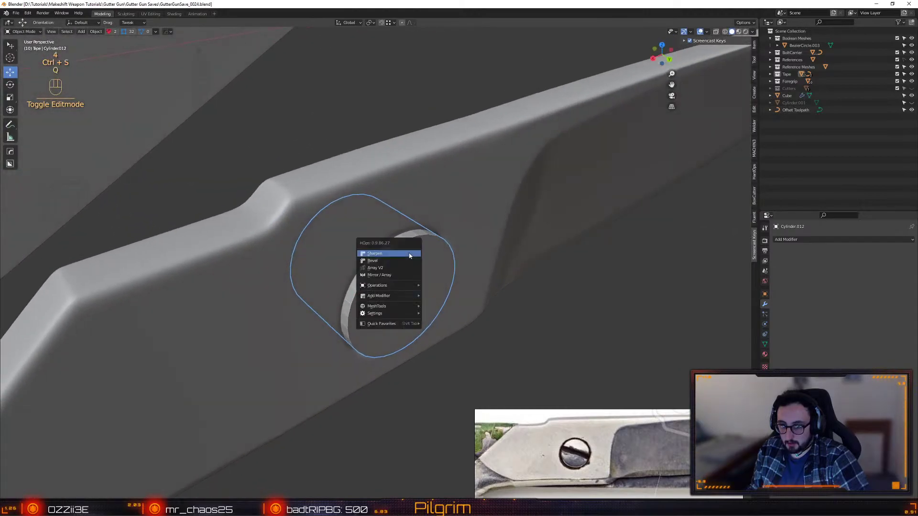
left_click(392, 253)
key("q")
left_click(473, 257)
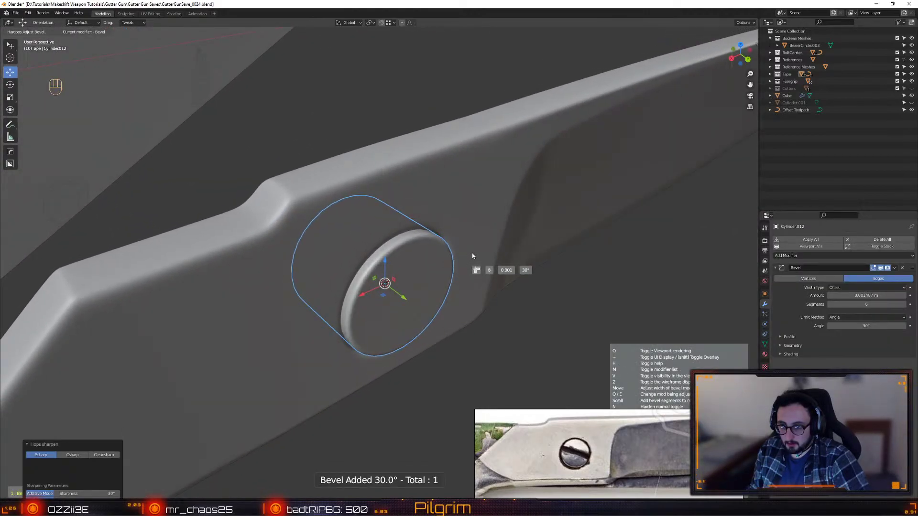
scroll(472, 254, "up", 1)
left_click(469, 254)
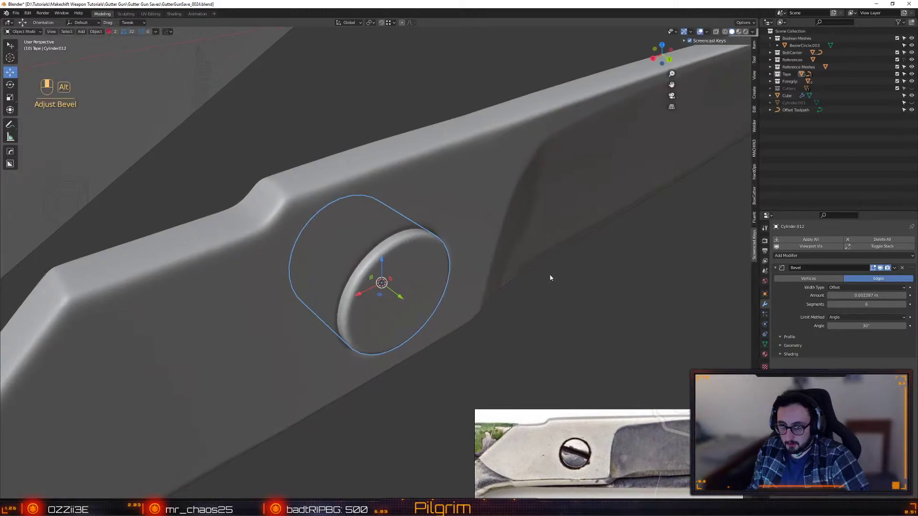
- Zoom to the screw photo in the reference board and examine the cylinder against it, including in see-through view
scroll(635, 435, "up", 2)
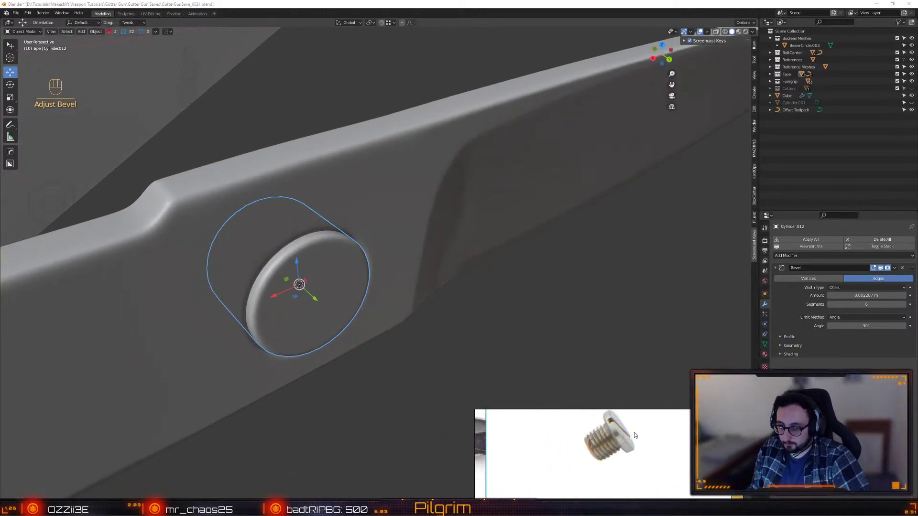
left_click(422, 399)
mouse_move(336, 297)
middle_mouse_down("shift")
mouse_move(374, 289)
mouse_move(350, 304)
mouse_move(365, 314)
mouse_move(340, 300)
middle_mouse_up("shift")
key("2")
key("shift+x")
key("4")
middle_click_drag(320, 251, 460, 294, "alt")
left_click(480, 351)
key("shift+x")
- Reduce the cylinder's bevel amount to 0 m and briefly check its mesh in edit mode
middle_click_drag(486, 352, 417, 323)
key("q")
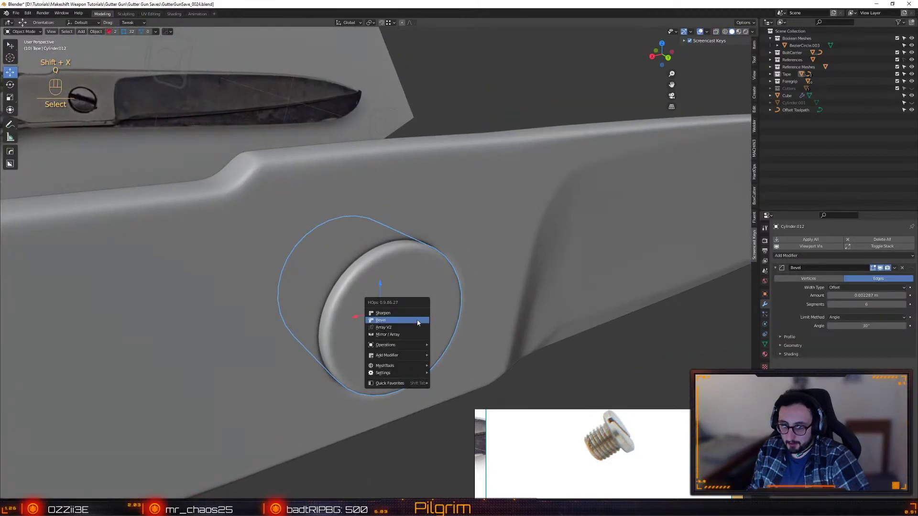
left_click(417, 323)
left_click(429, 317)
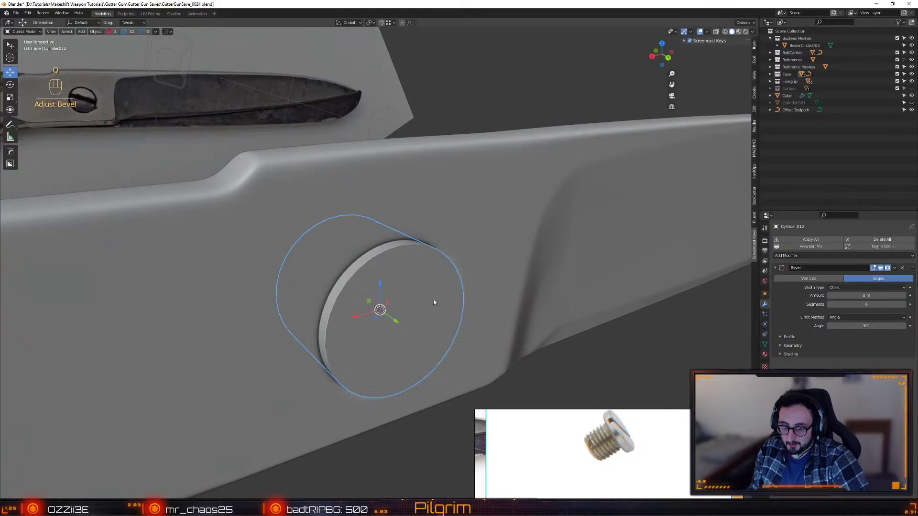
key("1")
key("Tab")
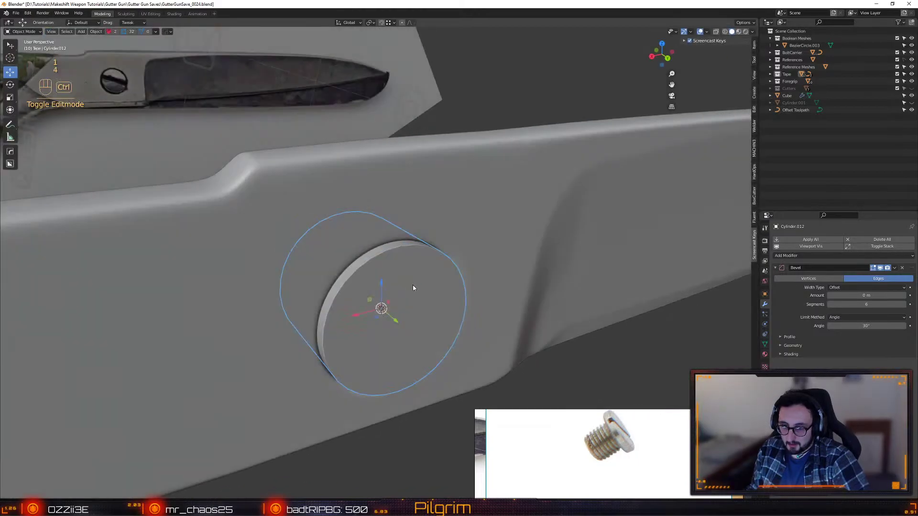
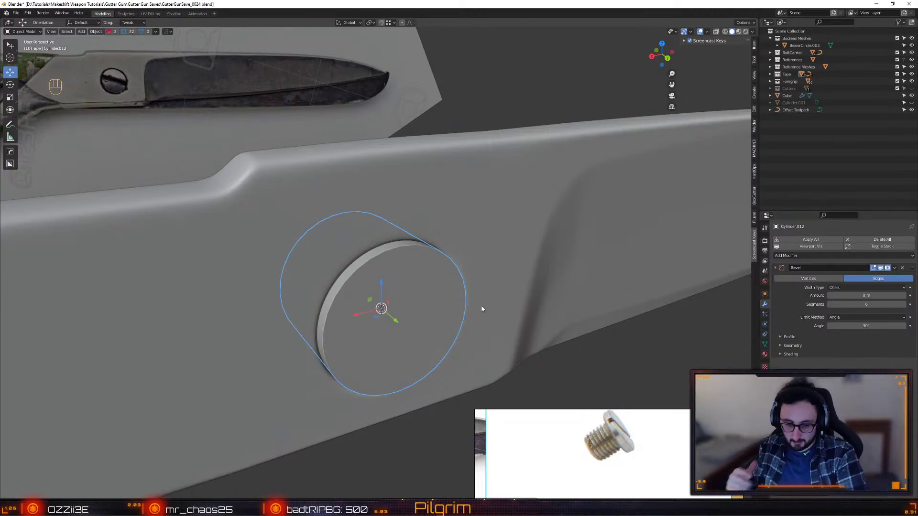
- Save the file and remove the Bevel modifier from the cylinder
middle_click_drag(426, 320, 421, 261)
key("ctrl+s")
middle_click_drag(383, 236, 835, 285)
left_click(903, 268, "alt")
- Enter edge editing in see-through view and cut an edge loop around the cylinder just behind its front cap
middle_click_drag(435, 341, 366, 262)
key("2")
key("shift+x")
key("shift+f")
left_click_drag(365, 262, 438, 257)
left_click_drag(436, 257, 436, 257)
key("w")
left_click_drag(436, 257, 373, 263, "alt")
- Connect two pairs of opposite rim vertices across the front cap to outline a narrow slot strip through its middle
key("3")
left_click(372, 264)
middle_click_drag(372, 263, 380, 211)
key("1")
left_click(366, 255)
left_click(375, 392, "shift")
key("alt+d")
left_click(426, 200)
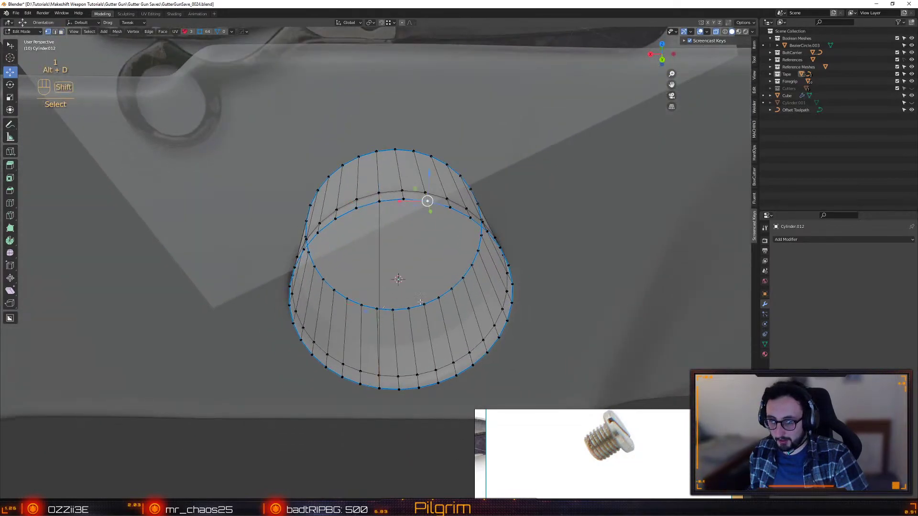
left_click(419, 388, "shift")
key("alt+d")
- Delete the slot strip on the front cap together with the short rim faces at both of its ends
middle_click_drag(384, 303, 397, 261)
key("3")
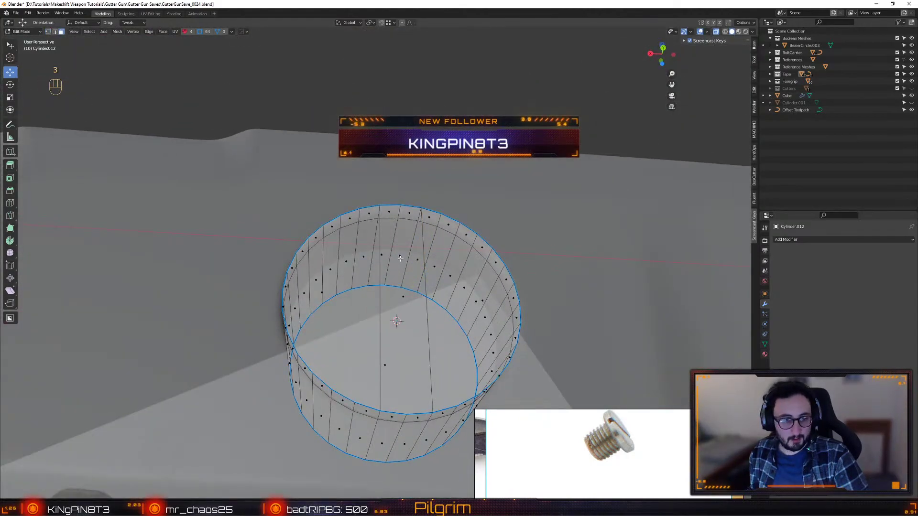
left_click(407, 256, "alt")
left_click_drag(408, 257, 421, 283, "alt")
left_click(404, 298)
key("shift+x")
key("shift+x")
left_click(422, 278, "alt")
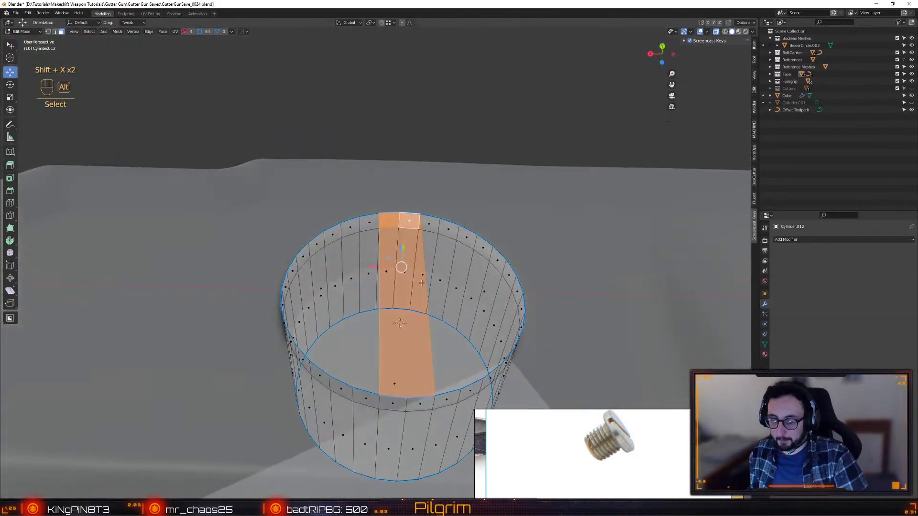
left_click(391, 406, "shift")
left_click(420, 404, "shift")
key("x")
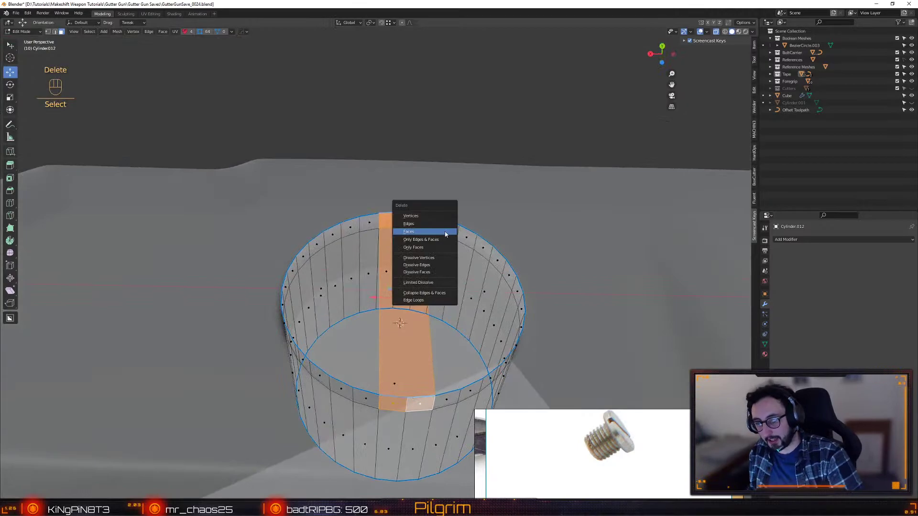
left_click(446, 231)
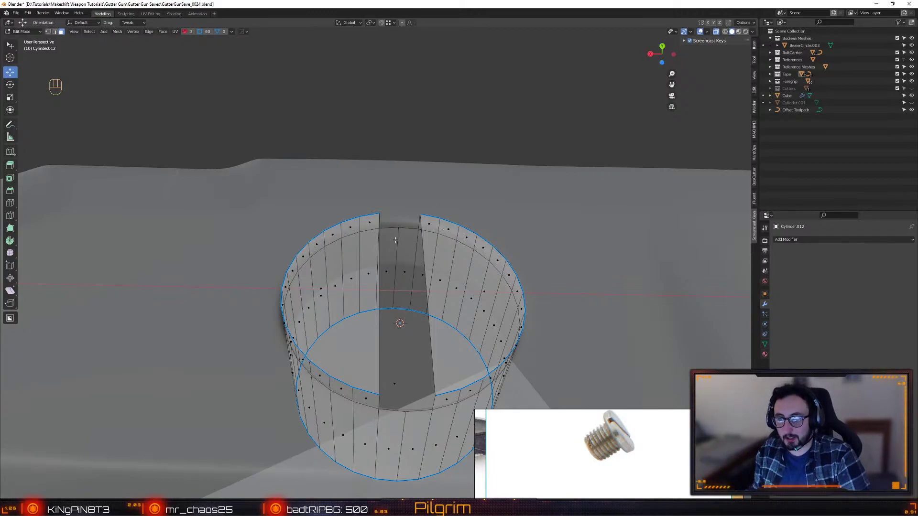
- Fill the opened slot with new faces for its floor and side walls
middle_click_drag(398, 230, 411, 261)
key("2")
key("ctrl+f")
key("ctrl+f")
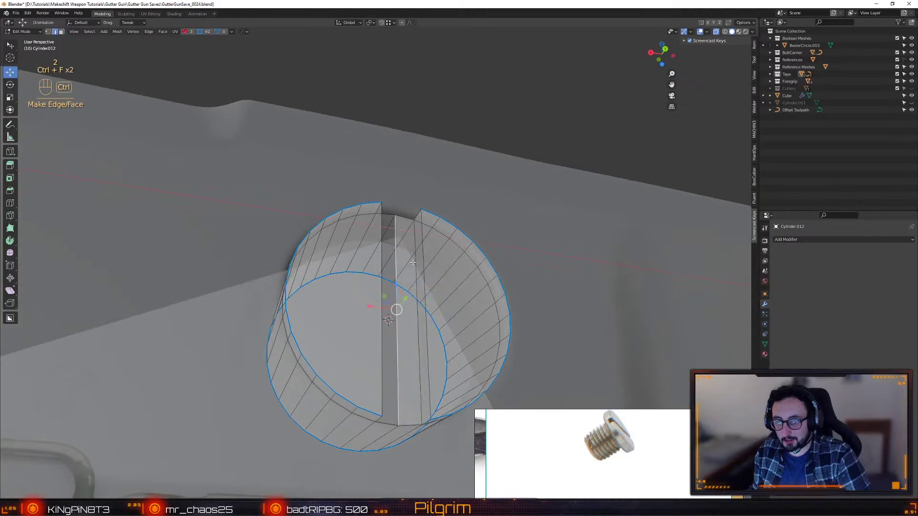
key("ctrl+f")
key("ctrl+f")
key("ctrl+f")
- Slide the two long edges of the slot's floor inward so that its side walls taper
middle_click_drag(413, 262, 384, 260)
left_click(380, 234)
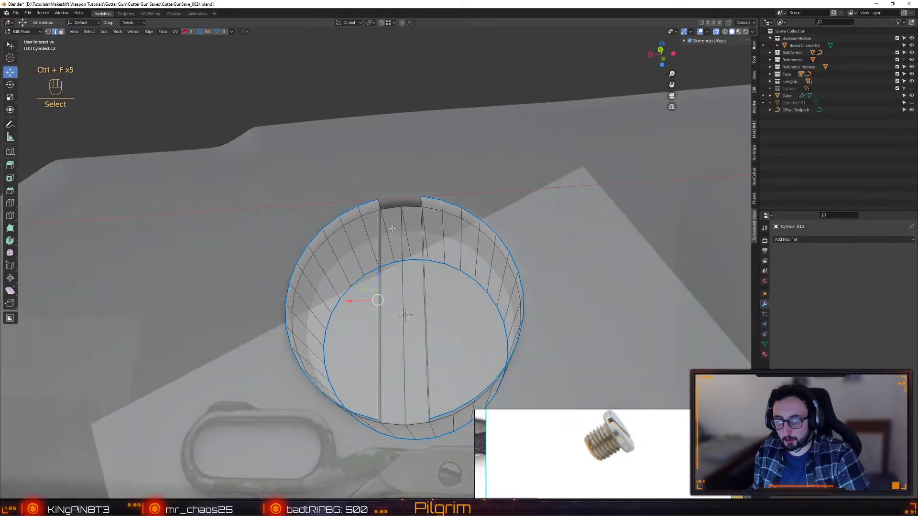
middle_click_drag(391, 230, 390, 224)
key("shift+v")
left_click(419, 216)
left_click(420, 217)
key("shift+v")
left_click(426, 205)
left_click_drag(426, 205, 390, 251, "alt")
- Check the slot with and without see-through view, return to object mode and save the file
key("Tab")
key("shift+x")
key("shift+x")
key("Tab")
key("2")
key("shift+x")
key("4")
scroll(385, 267, "up", 2)
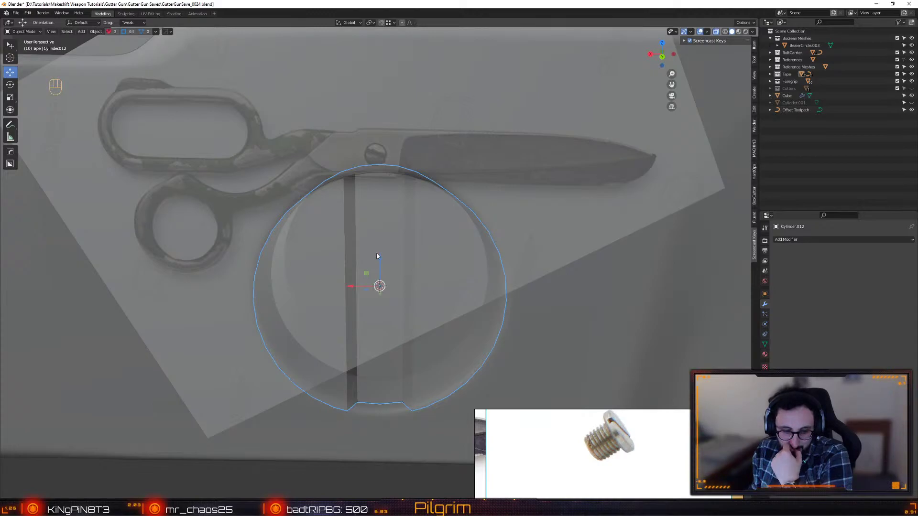
mouse_move(383, 229)
left_mouse_down("alt")
mouse_move(414, 285)
mouse_move(405, 259)
mouse_move(390, 270)
mouse_move(421, 270)
left_mouse_up("alt")
key("shift+x")
key("ctrl+s")
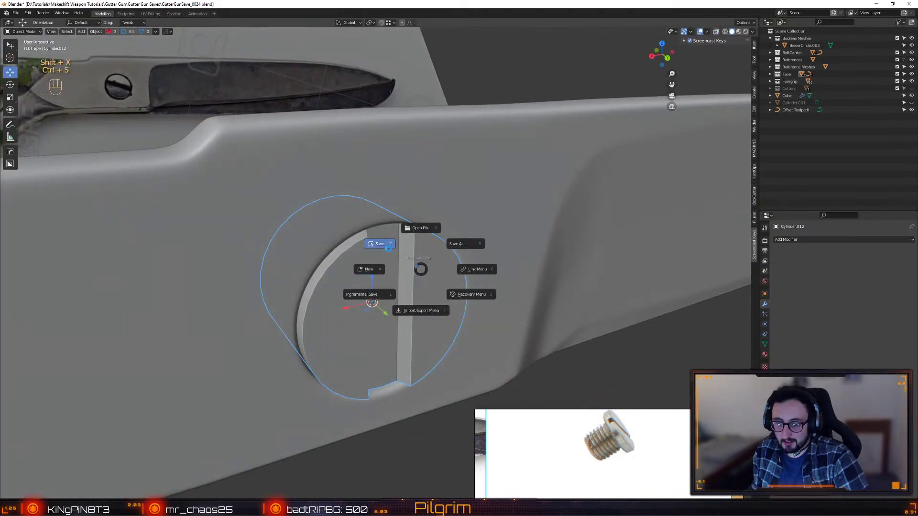
left_click_drag(361, 233, 421, 261, "alt")
left_click_drag(389, 299, 443, 208)
key("r")
middle_click_drag(470, 182, 466, 185)
left_click(467, 185)
key("w")
left_click_drag(467, 184, 400, 253, "alt")
- Sharpen the screw with HardOps and add a bevel of about 0.0014 m with 8 segments
key("q")
left_click(402, 254)
key("q")
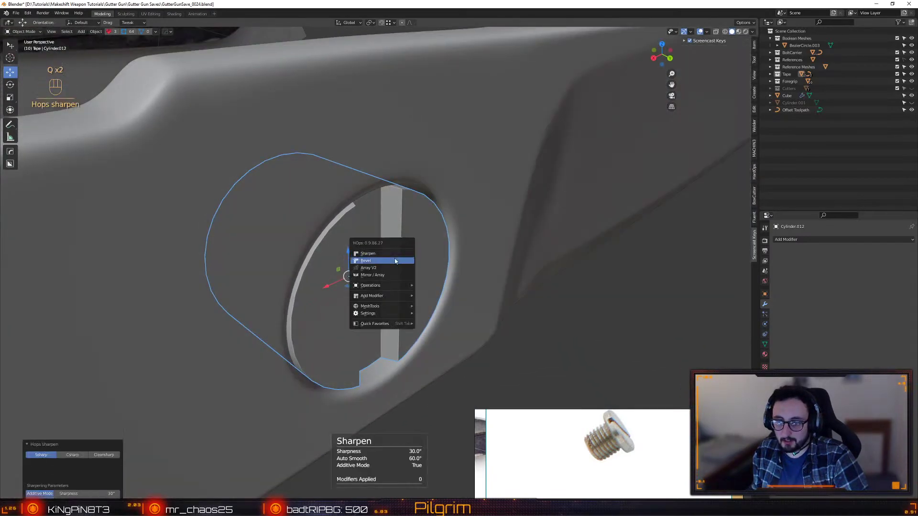
left_click(395, 260)
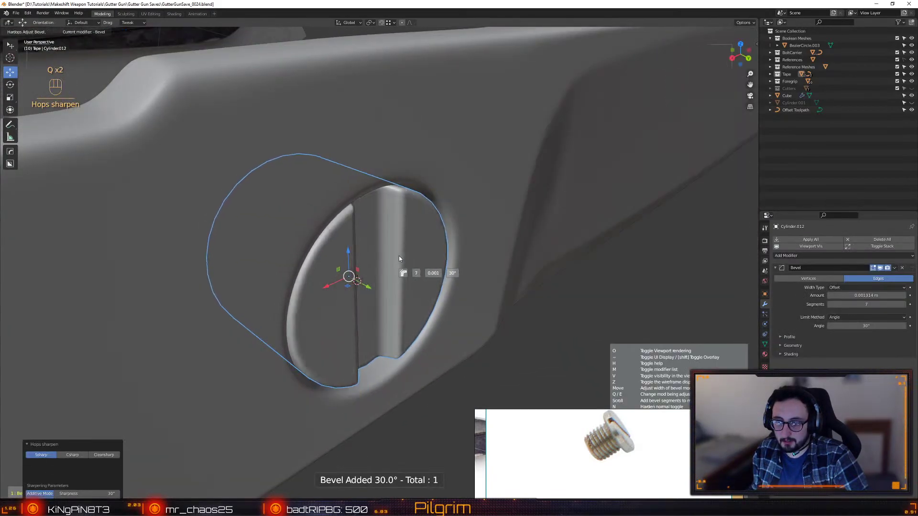
scroll(399, 258, "up", 2)
left_click(398, 258)
- Examine the bevelled slot and its floor faces up close and against the whole scissor blade
left_click_drag(399, 258, 352, 323, "alt")
scroll(390, 234, "down", 7)
left_click(332, 193)
key("Tab")
key("3")
left_click(370, 287)
left_click(385, 279, "shift")
left_click_drag(385, 279, 390, 322, "alt")
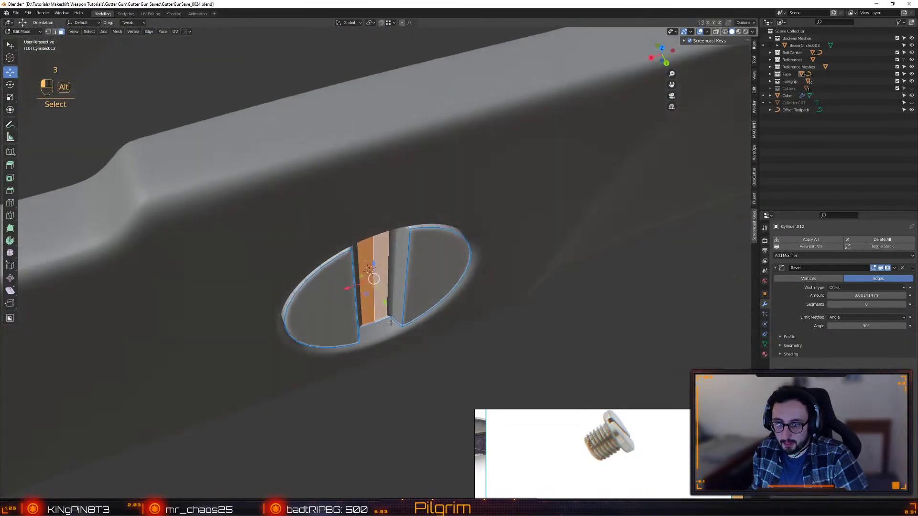
key("Tab")
left_click_drag(377, 286, 380, 215, "alt")
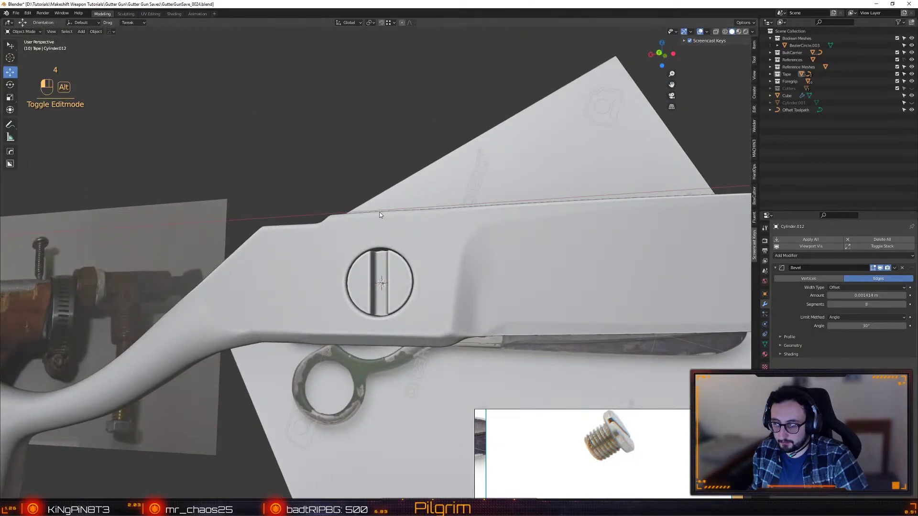
- Select the edge loop behind the screw's front rim on both sides of the slot and shift it slightly along the screw's axis
scroll(383, 283, "up", 5)
left_click_drag(383, 283, 335, 253, "alt")
key("shift+x")
key("Tab")
left_click(359, 246, "alt")
left_click(333, 252, "alt")
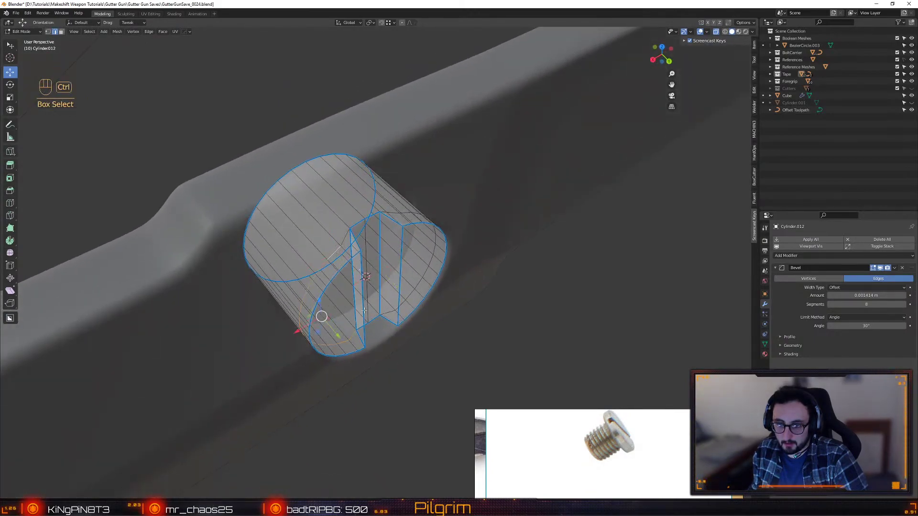
middle_click_drag(335, 316, 322, 262)
left_click(422, 248, "alt+shift")
middle_click_drag(405, 228, 404, 321)
left_click_drag(404, 320, 406, 324, "ctrl")
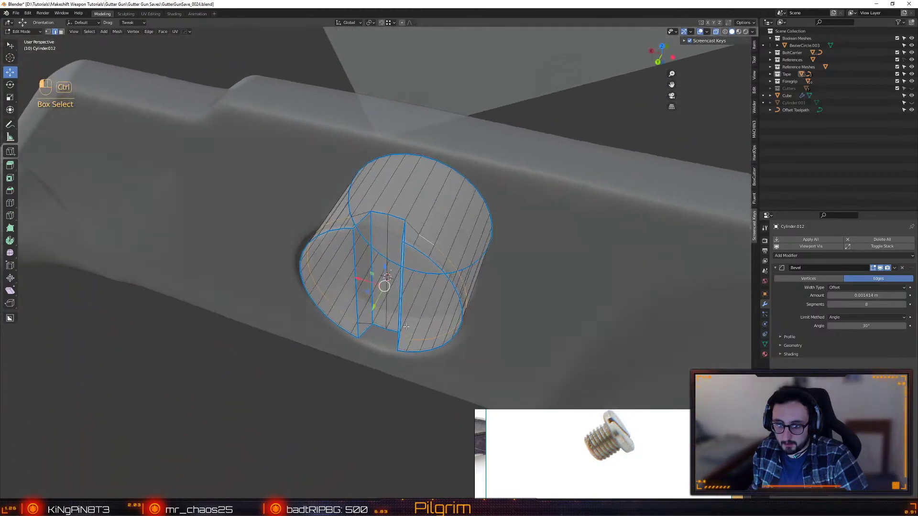
middle_click_drag(407, 308, 366, 295)
left_click_drag(365, 290, 374, 285)
key("shift+x")
middle_click_drag(374, 286, 407, 309)
key("4")
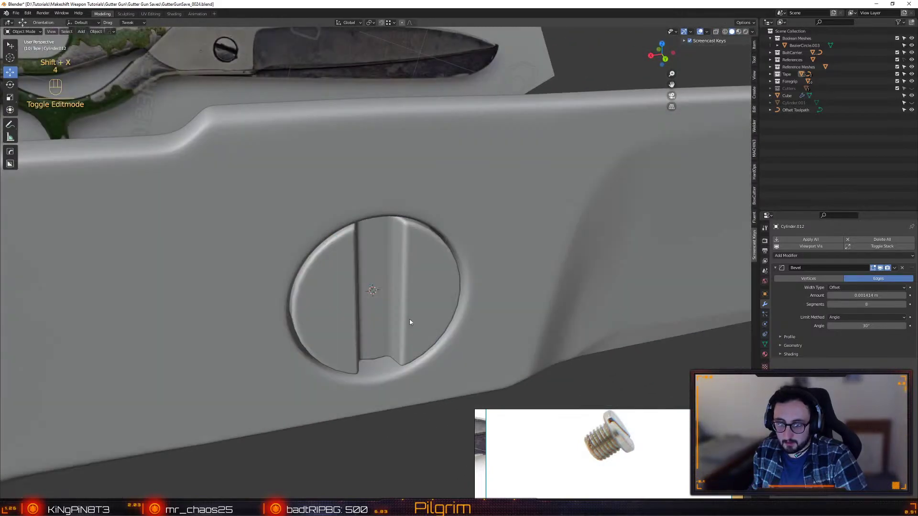
- Try to scale the slot's long edges along X and undo the scaling
scroll(408, 309, "down", 6)
scroll(356, 211, "down", 4)
middle_click_drag(352, 203, 361, 216)
scroll(385, 288, "up", 8)
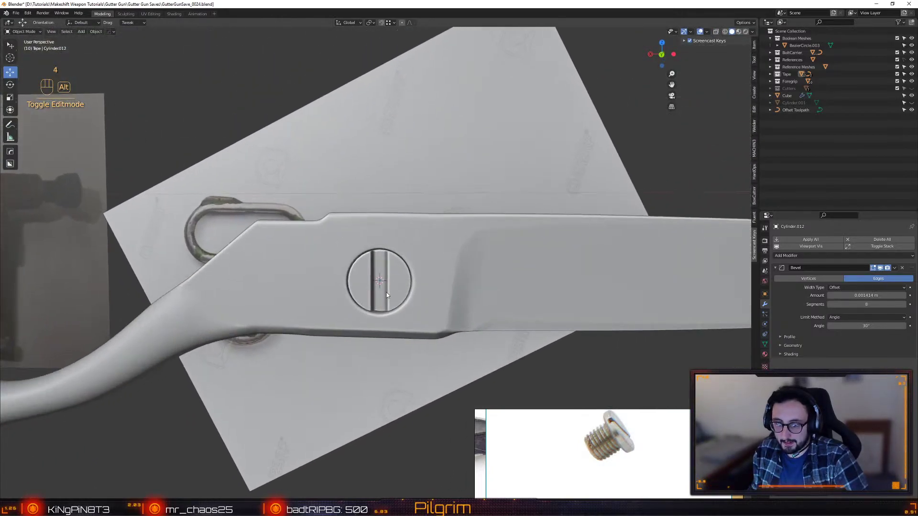
right_click_drag(402, 295, 421, 296, "alt")
left_click_drag(421, 296, 411, 307, "alt")
key("3")
left_click(359, 254)
key("2")
left_click(356, 261)
key("2")
middle_click_drag(355, 262, 351, 300)
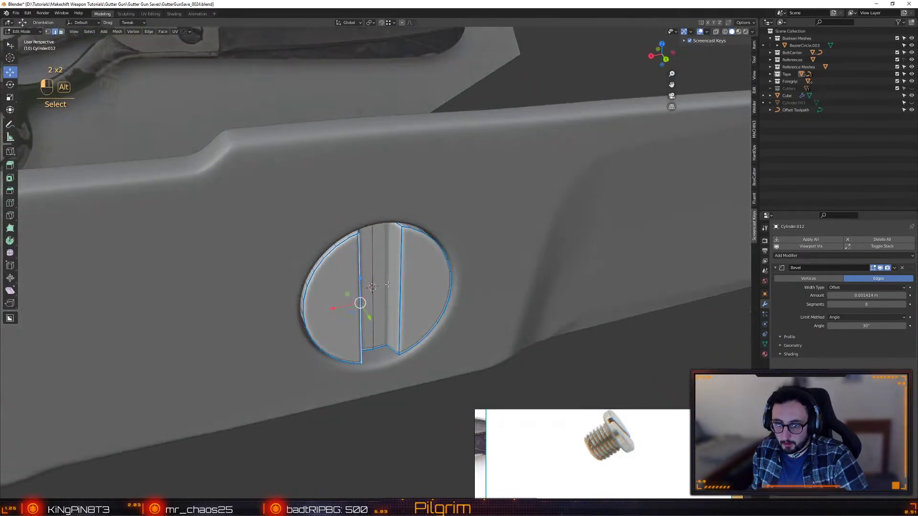
key("r")
left_click_drag(351, 300, 360, 300)
key("shift+x")
left_click(395, 262)
middle_click_drag(396, 262, 374, 291)
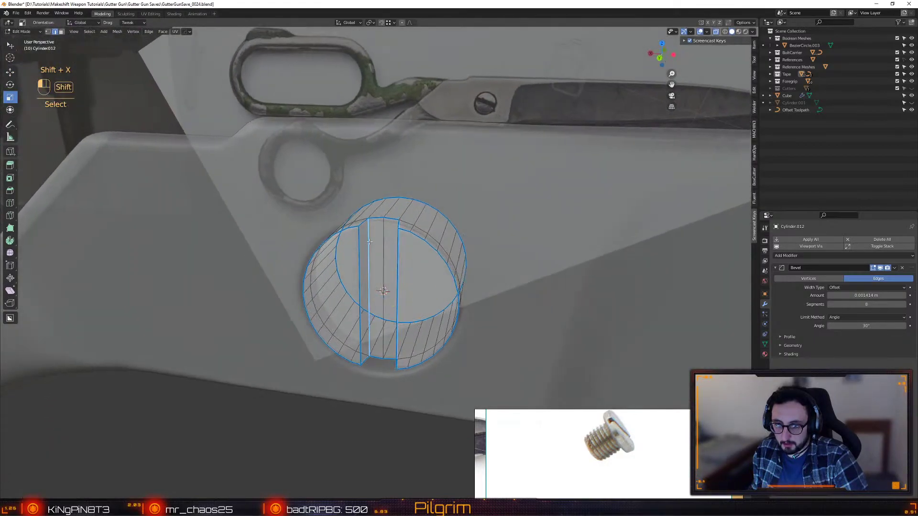
key("s")
key("x")
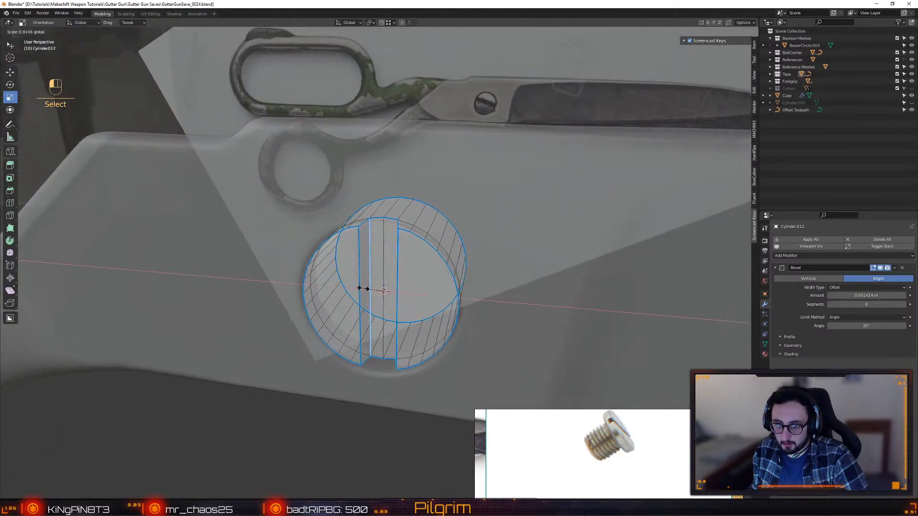
left_click_drag(364, 289, 364, 289)
key("ctrl+z")
- Select both long edges of the slot's floor, undo a trial move, scale them closer together and leave edit mode
middle_click_drag(366, 288, 330, 294)
key("shift+f")
left_click_drag(416, 219, 389, 237)
key("w")
middle_click_drag(386, 246, 390, 283)
left_click(365, 284)
left_click(395, 286, "shift")
left_click_drag(350, 283, 376, 291)
key("ctrl+z")
key("r")
middle_click_drag(376, 291, 365, 209)
left_click_drag(365, 209, 378, 218, "alt")
scroll(377, 218, "down", 1)
key("4")
- Increase the screw's HardOps bevel to about 0.003 m with 10 segments
left_click_drag(381, 273, 432, 262, "alt")
scroll(433, 262, "up", 1)
key("q")
key("q")
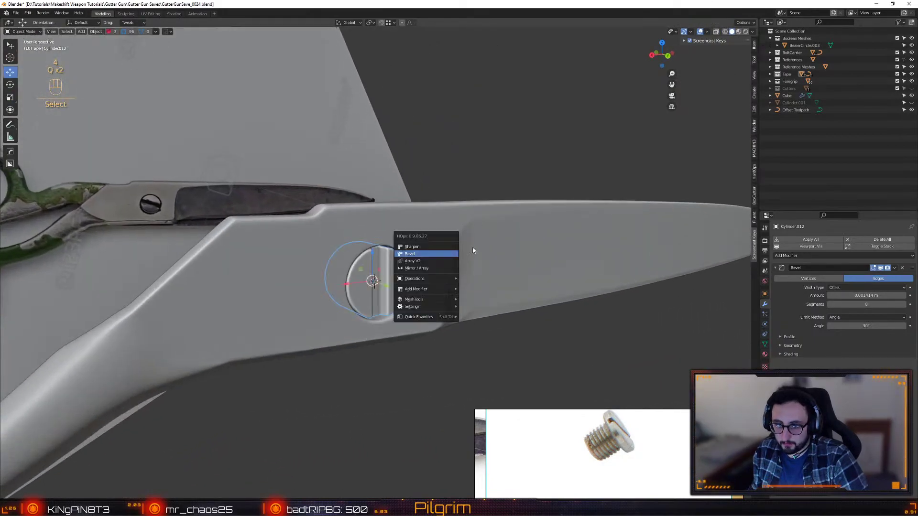
left_click(449, 254)
key("shift")
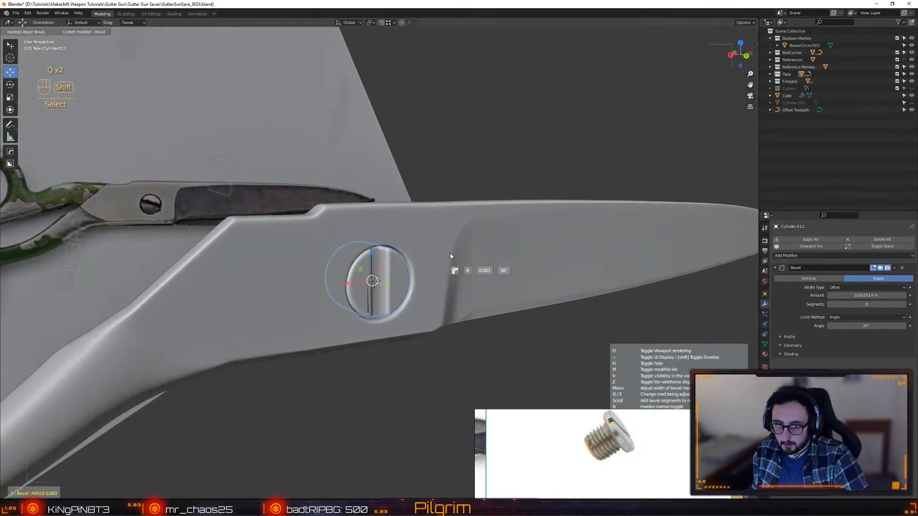
scroll(451, 253, "up", 2)
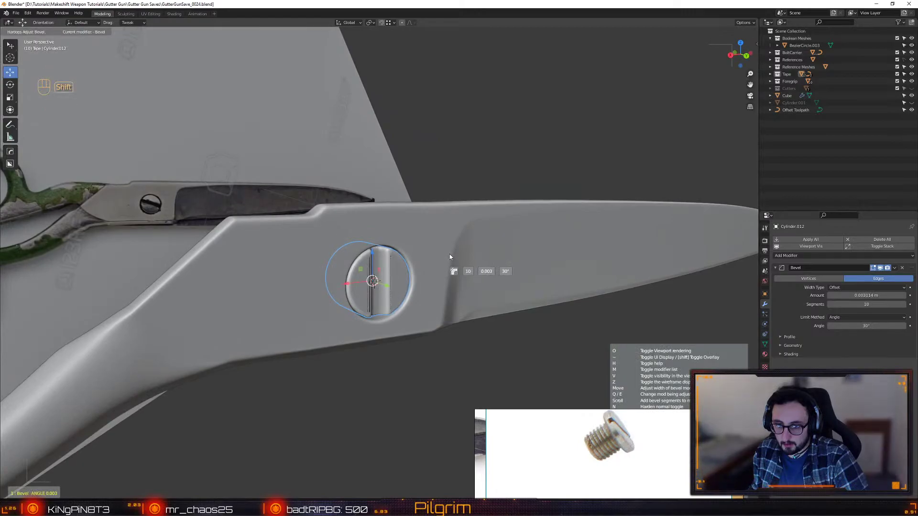
left_click(452, 255)
- Connect rim vertices across both halves of the screw face, adding one edge beside the slot on each side, and review the result
left_click_drag(452, 255, 397, 277, "alt")
key("Tab")
scroll(341, 246, "up", 6)
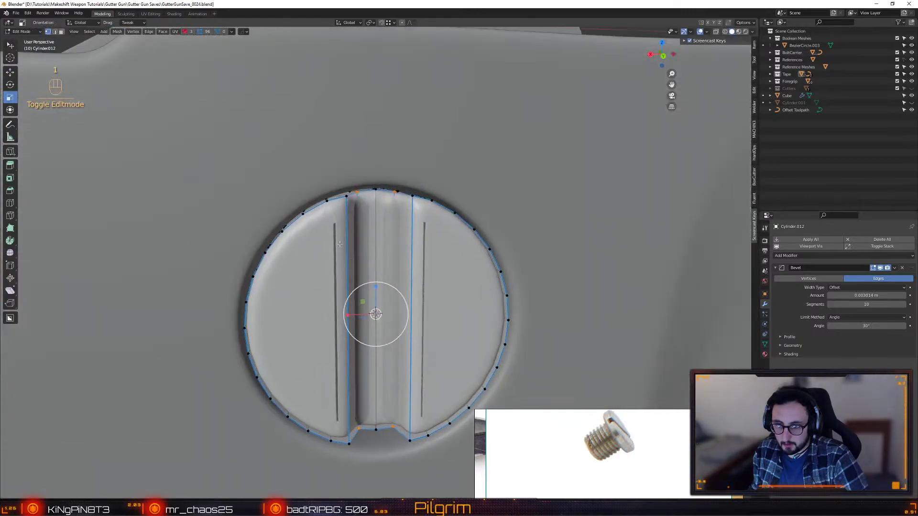
key("w")
left_click(327, 203, "shift")
middle_click_drag(328, 203, 314, 406)
key("alt+d")
left_click(425, 211, "shift")
key("alt+d")
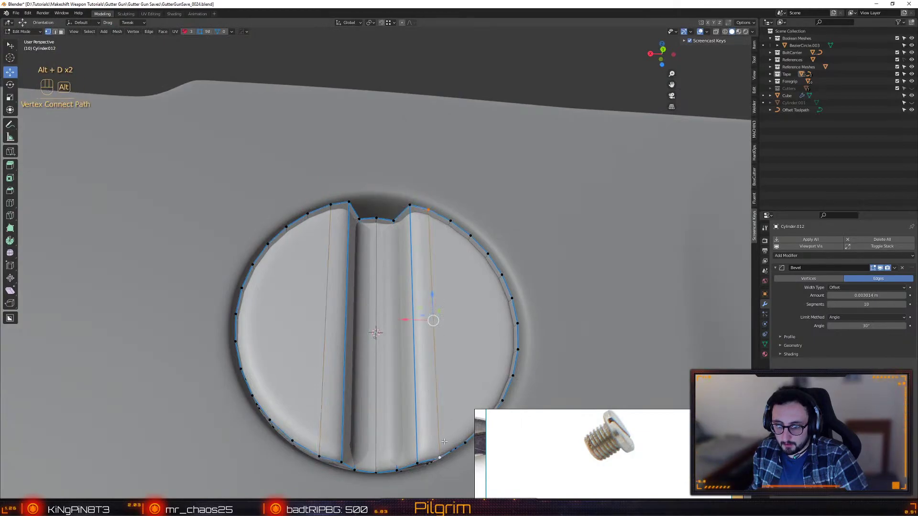
scroll(411, 325, "down", 4)
key("4")
scroll(411, 347, "down", 4)
mouse_move(381, 245)
left_mouse_down("alt")
mouse_move(372, 263)
mouse_move(348, 240)
mouse_move(338, 254)
mouse_move(367, 237)
left_mouse_up("alt")
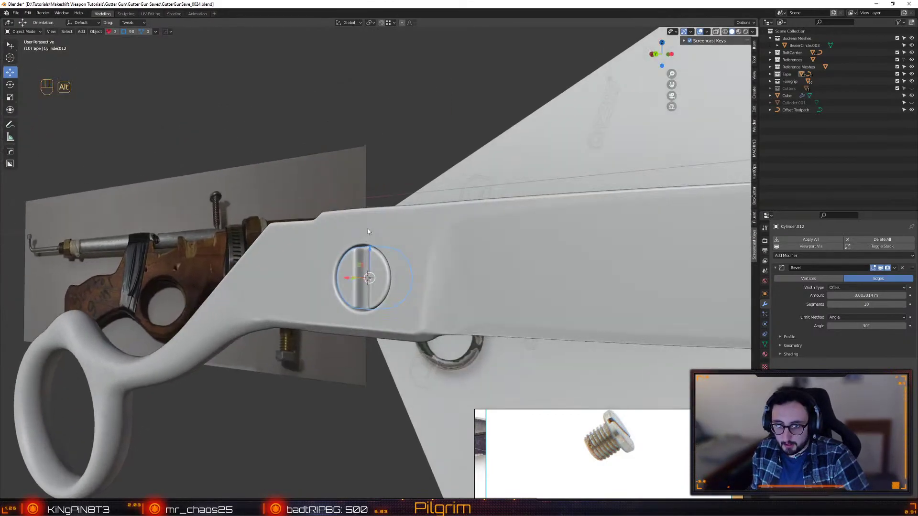
- Save the file and check the bevelled screw seated in the blade hole
scroll(368, 229, "up", 5)
left_click_drag(368, 229, 397, 280, "alt")
key("ctrl+s")
left_click(368, 238)
left_click_drag(376, 237, 397, 285, "alt")
- Select the screw again and try reopening its HardOps bevel operation
left_click(375, 269)
scroll(362, 236, "down", 6)
scroll(383, 277, "up", 3)
key("q")
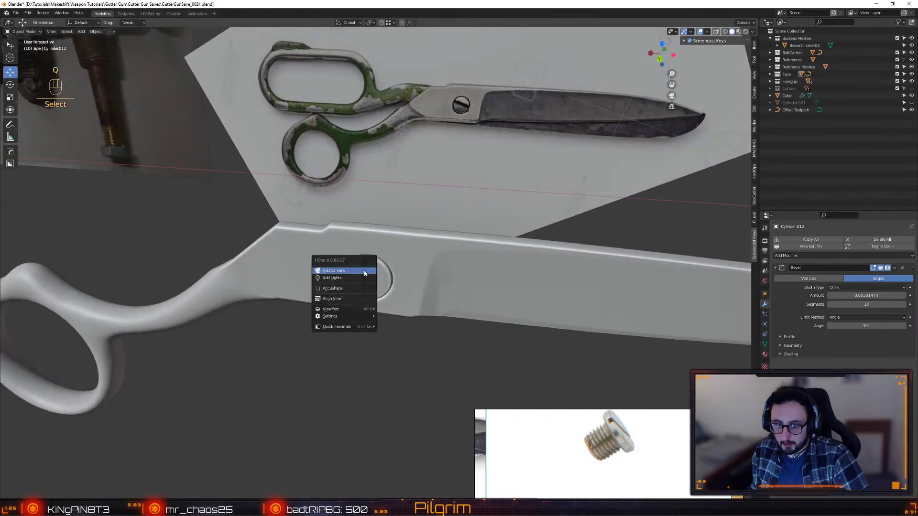
key("q")
left_click(382, 265)
key("q")
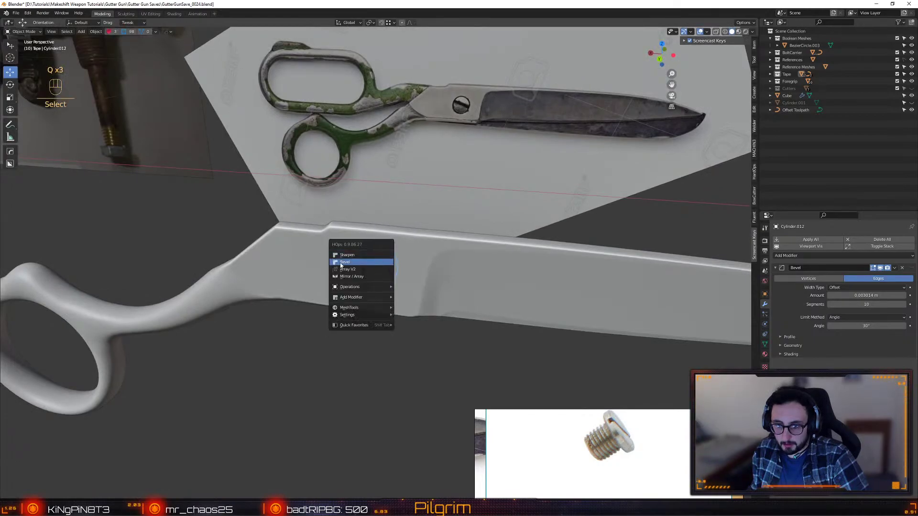
scroll(333, 276, "up", 2)
left_click_drag(334, 292, 354, 284, "alt")
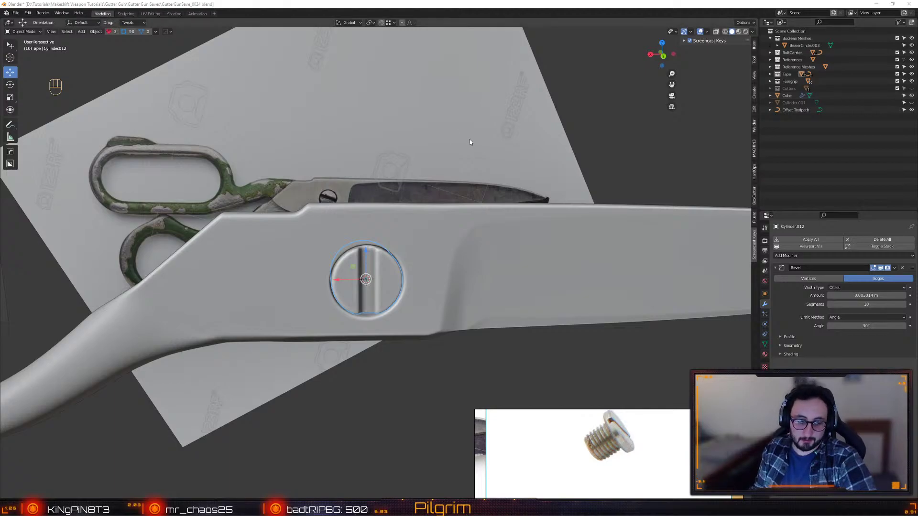
left_click(589, 115)
- Rotate the screw about its own axis so the slot runs diagonally as in the reference scissors, and save
scroll(405, 276, "down", 6)
left_click_drag(406, 275, 386, 172, "alt")
right_click_drag(400, 220, 426, 239, "alt")
left_click_drag(427, 239, 373, 294, "alt")
key("e")
left_click_drag(487, 347, 514, 368)
right_click_drag(524, 295, 480, 280, "alt")
left_click_drag(481, 280, 466, 262, "alt")
key("ctrl+s")
left_click(435, 242)
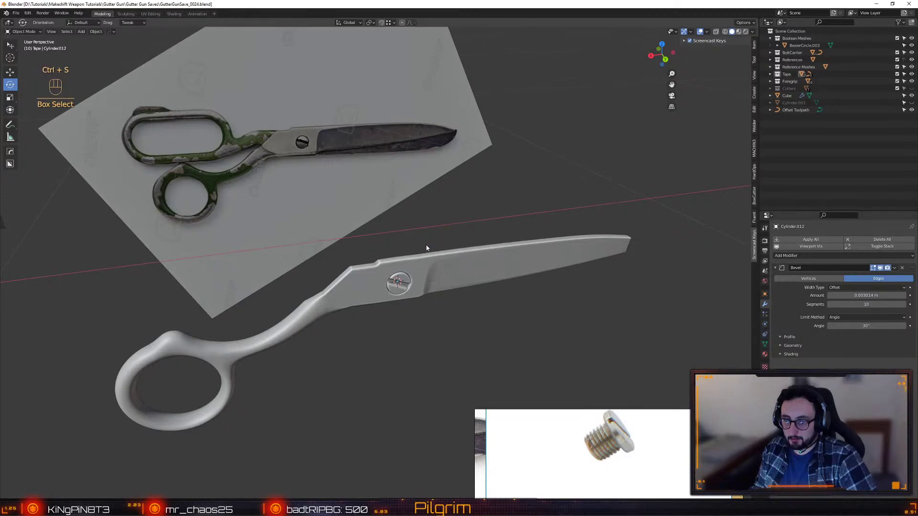
- Examine the rotated screw slot and its edge layout against the screw on the reference scissors
middle_click_drag(434, 242, 466, 248, "alt")
right_click_drag(425, 268, 443, 308, "alt")
left_click(465, 288)
left_click_drag(443, 308, 400, 358, "alt")
key("w")
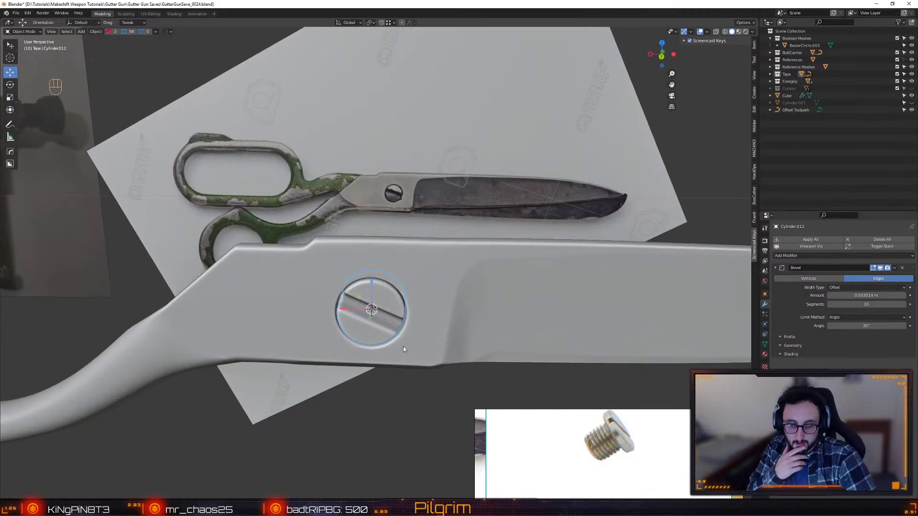
right_click_drag(430, 325, 432, 298, "alt")
left_click_drag(432, 297, 405, 251, "alt")
key("1")
right_click_drag(405, 252, 404, 250, "alt")
scroll(404, 251, "up", 3)
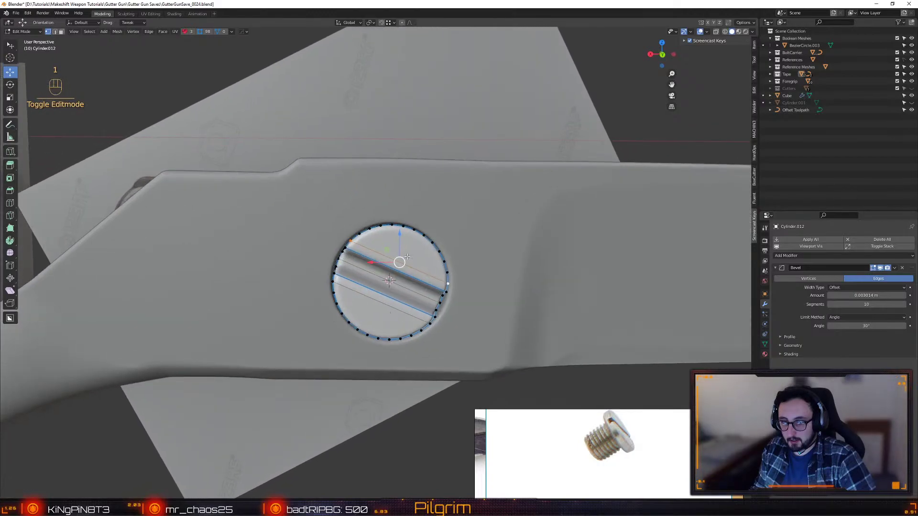
scroll(411, 243, "down", 8)
key("4")
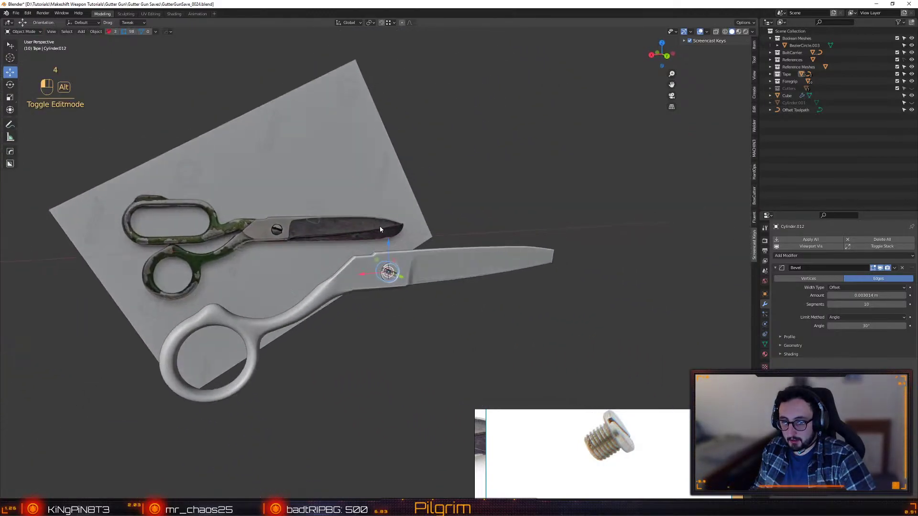
- Save the file, enter edit mode on the screw and select its rear section through the mesh with X-ray
key("ctrl+s")
left_click(355, 218)
left_click_drag(348, 236, 432, 253, "alt")
right_click_drag(432, 254, 435, 351, "alt")
key("3")
key("shift+f")
left_click_drag(421, 258, 388, 261, "alt")
key("shift+x")
right_click_drag(389, 261, 390, 263, "alt")
scroll(390, 263, "up", 4)
left_click_drag(397, 247, 457, 236)
key("w")
left_click_drag(253, 153, 395, 443)
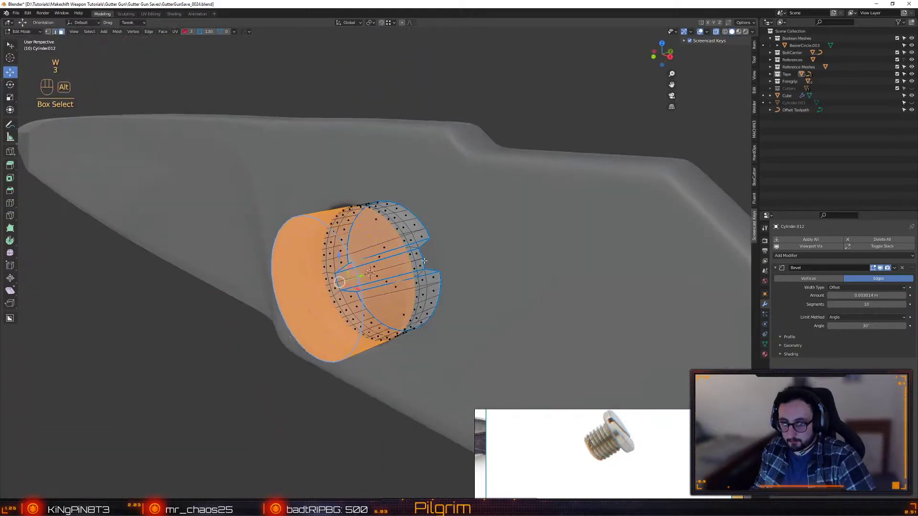
middle_click_drag(394, 443, 455, 268)
key("shift+Tab")
left_click(461, 260)
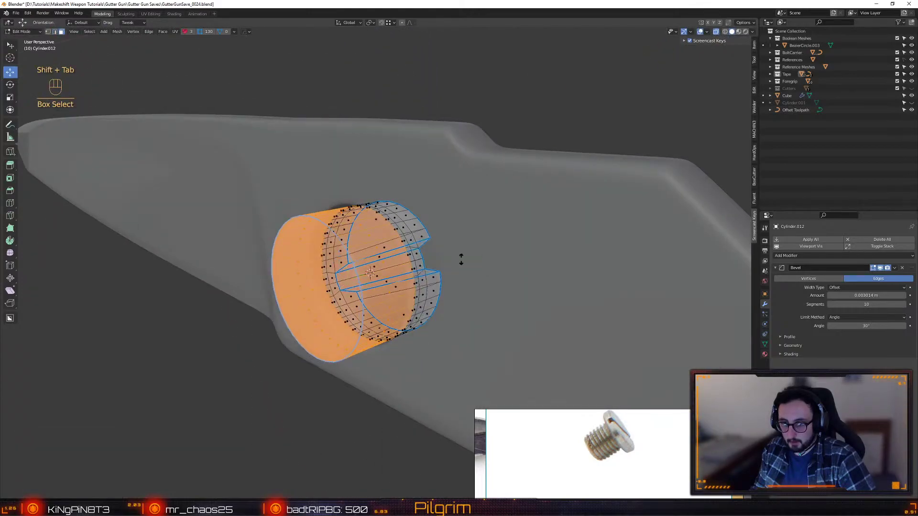
- Scale down the screw's selected rear section so it is narrower than the blade hole, and leave edit mode
left_click(434, 269)
key("shift+x")
left_click_drag(433, 269, 531, 273, "alt")
left_click(397, 292)
key("r")
middle_click_drag(474, 214, 463, 227)
key("3")
left_click_drag(463, 250, 186, 189, "alt")
scroll(435, 254, "down", 3)
key("4")
scroll(438, 287, "down", 3)
left_click(187, 188)
- Review the screw's rear end from behind the scissor blade and save the file
scroll(364, 201, "down", 4)
left_click_drag(363, 201, 430, 311, "alt")
right_click_drag(431, 311, 407, 357, "alt")
left_click_drag(407, 357, 360, 277, "alt")
key("ctrl+s")
left_click(324, 258)
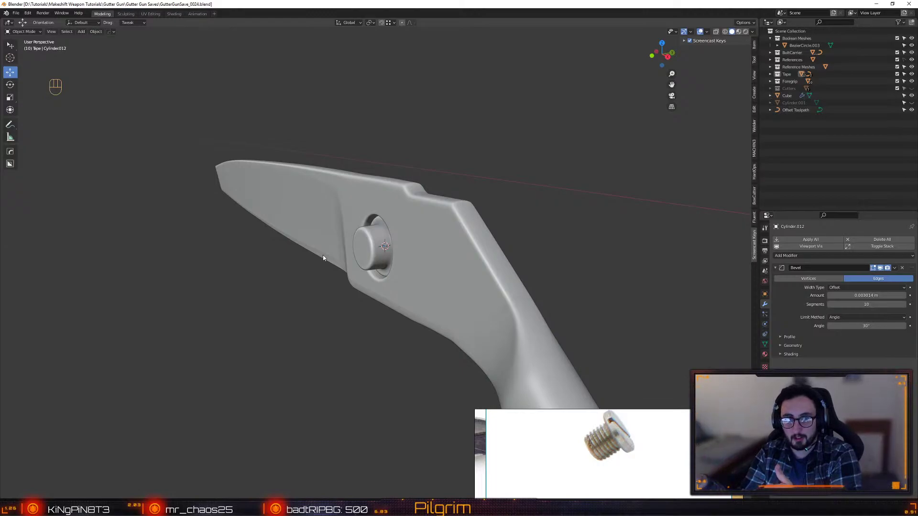
left_click_drag(516, 132, 488, 228, "alt")
key("ctrl+s")
- Move the scissors and screw about 2 m along X to the gun, rotate the blade up across the tape and place the ring in the trigger guard
left_click_drag(521, 262, 107, 262)
key("KP_Decimal")
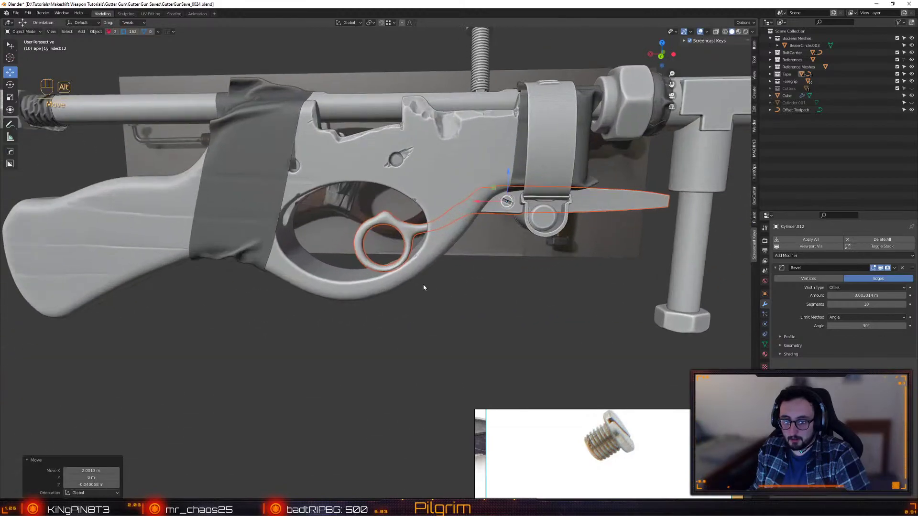
left_click_drag(514, 185, 263, 274)
key("e")
key("w")
left_click_drag(362, 233, 286, 196)
- Scale down the scissors and screw together and move them up so the ring sits inside the trigger guard
key("r")
middle_click_drag(396, 125, 390, 130)
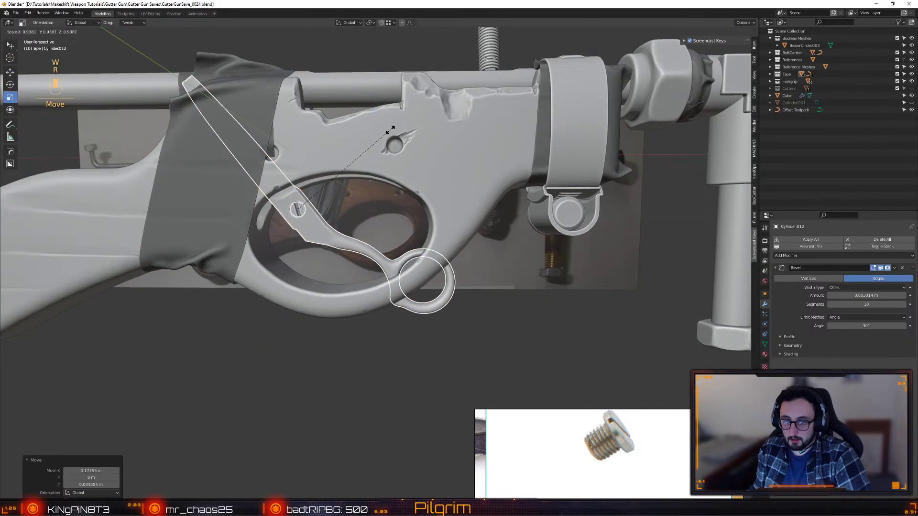
left_click(377, 141)
key("w")
left_click_drag(282, 189, 264, 163)
- Shift the scissors to the guard's edge beside the tape and about 0.03 m along Y
key("e")
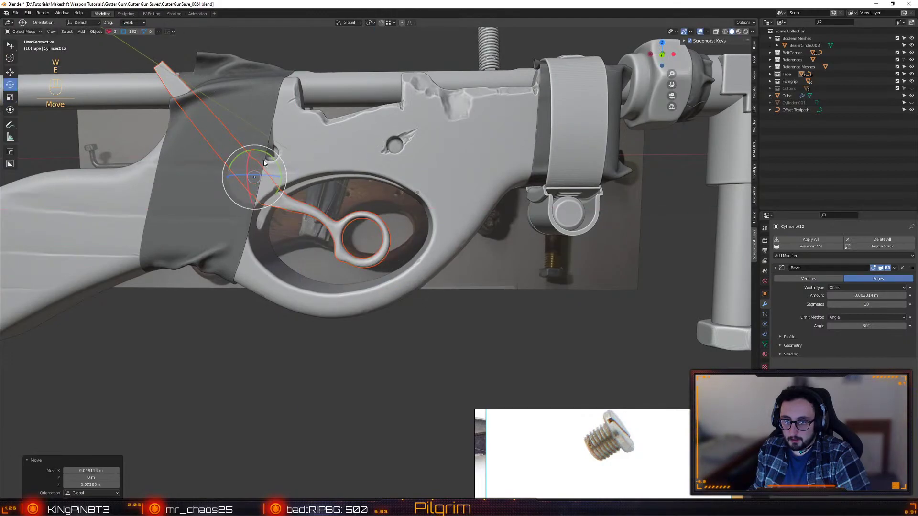
middle_click_drag(325, 218, 311, 186)
key("w")
left_click_drag(309, 185, 395, 215)
left_click_drag(291, 246, 363, 227)
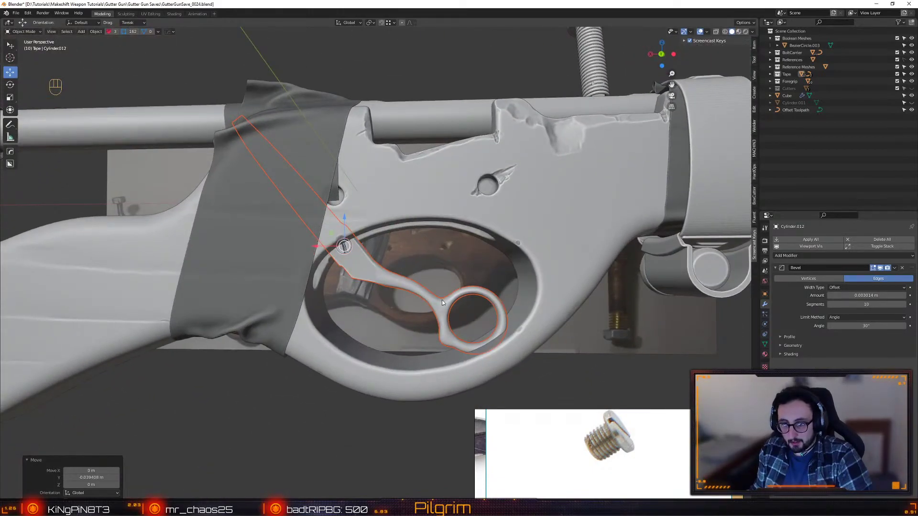
- Rotate the scissors and screw back to horizontal and move them down below the gun
key("e")
left_click_drag(373, 264, 352, 327, "ctrl")
key("w")
left_click_drag(345, 220, 346, 429)
middle_click_drag(295, 436, 386, 307, "alt")
right_click_drag(386, 307, 363, 337, "alt")
middle_click_drag(364, 338, 385, 233, "alt")
- In edit mode, select the scissors' whole finger ring and move it closer to the blade, undoing a trial move, then leave edit mode
left_click(366, 342)
key("1")
scroll(385, 233, "up", 3)
key("2")
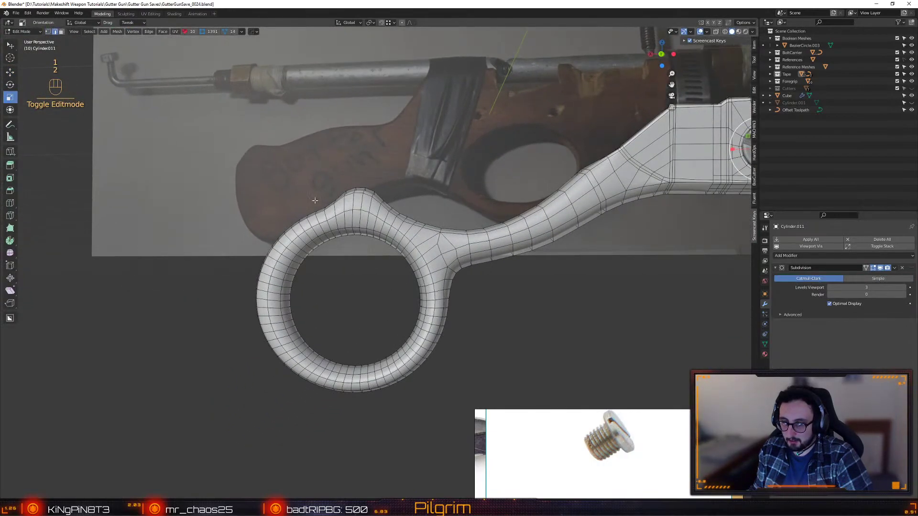
key("1")
left_click_drag(169, 133, 465, 472, "shift")
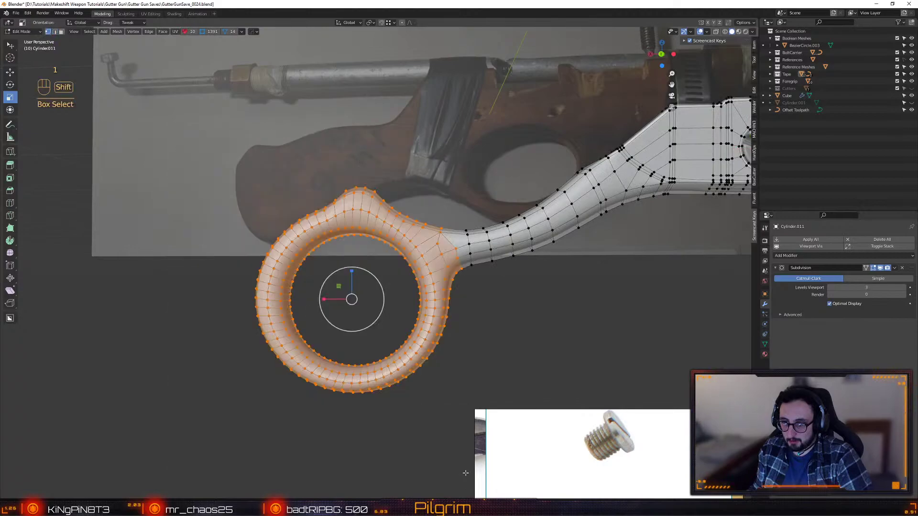
left_click_drag(175, 159, 476, 415, "shift")
key("shift+x")
left_click_drag(459, 238, 458, 239, "ctrl")
middle_click_drag(435, 271, 414, 284, "alt")
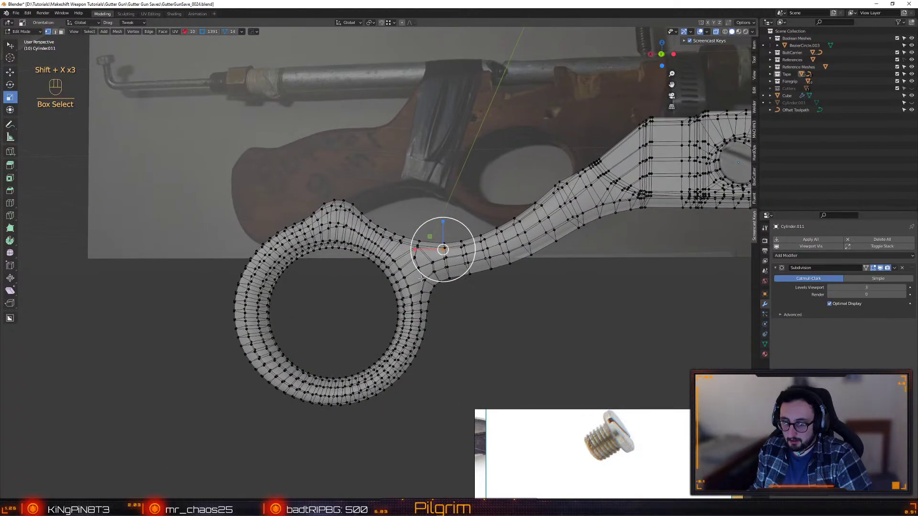
key("ctrl+z")
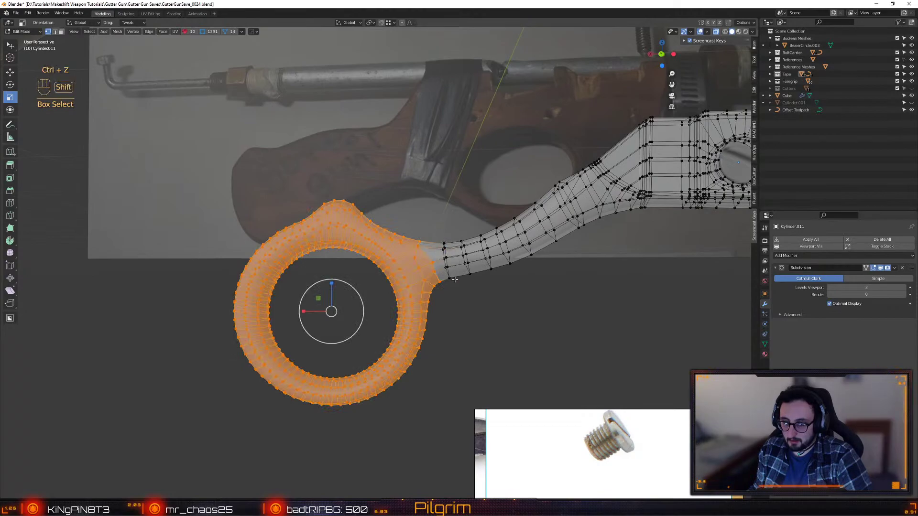
key("shift+x")
key("w")
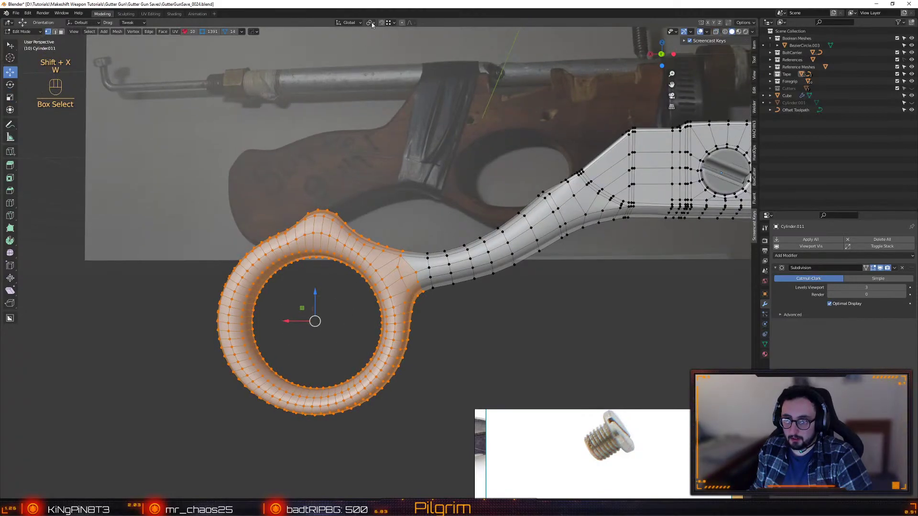
left_click_drag(289, 320, 328, 306)
scroll(287, 321, "down", 4)
key("ctrl+z")
scroll(307, 299, "up", 1)
scroll(328, 306, "down", 3)
middle_click_drag(328, 306, 253, 300)
key("Tab")
- Try to rotate the scissors and move them up into the trigger guard on their own, and undo both transforms
left_click_drag(253, 300, 314, 287, "alt")
key("e")
left_click_drag(411, 275, 327, 302)
key("w")
left_click_drag(382, 279, 364, 19)
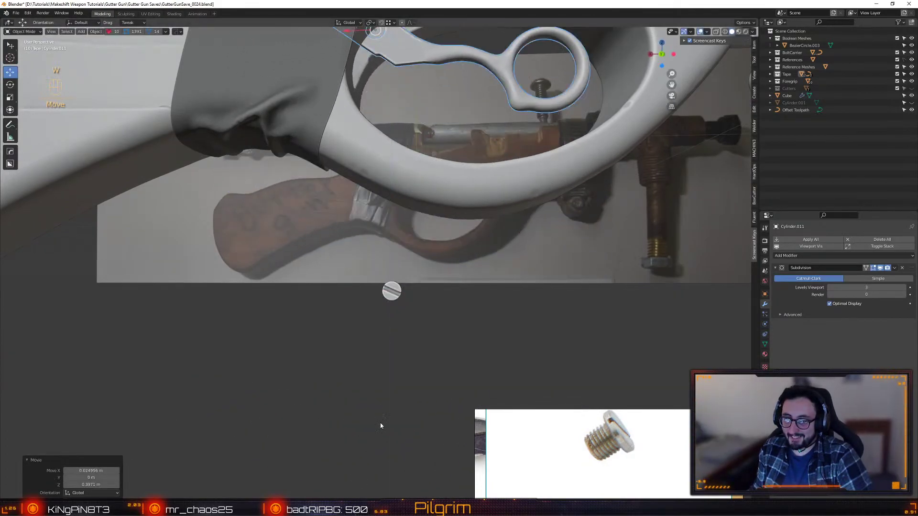
key("ctrl+z")
key("ctrl+z")
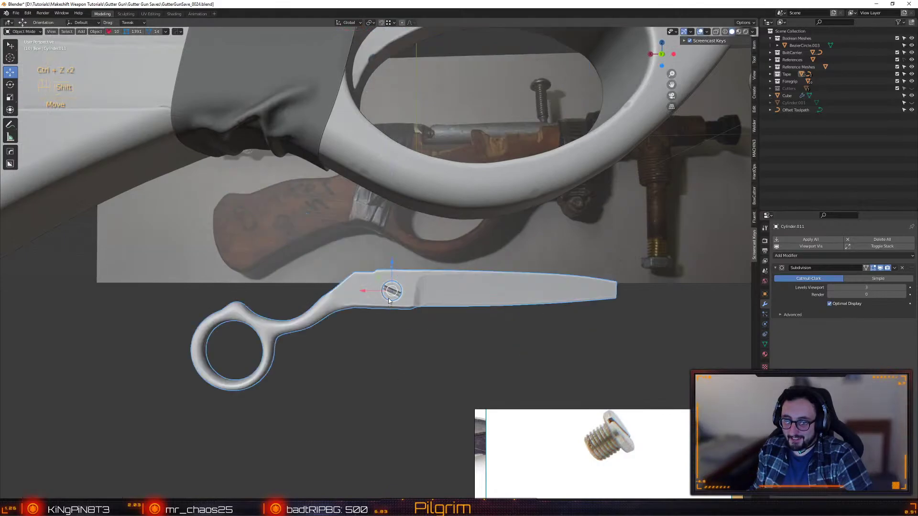
- Select the scissors and screw together, move them up into the trigger guard and rotate the blade up across the tape
left_click(388, 301, "alt")
left_click_drag(391, 291, 378, 174)
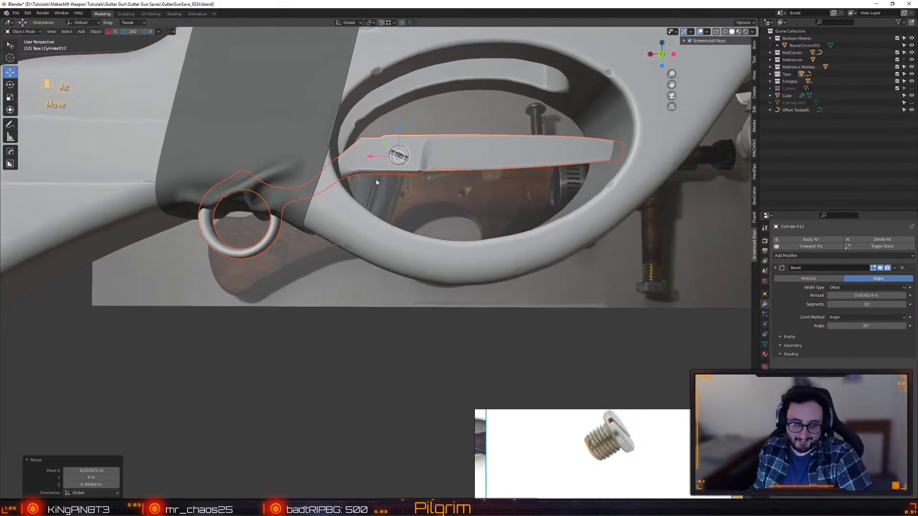
middle_click_drag(378, 175, 347, 310, "shift")
key("e")
left_click_drag(394, 277, 337, 183)
- Nudge the scissors and screw about 0.009 m along negative Y, checking the fit from the side
left_click_drag(402, 170, 321, 180, "alt")
left_click_drag(435, 253, 369, 259, "alt")
left_click_drag(367, 187, 376, 183)
scroll(372, 239, "down", 5)
left_click_drag(353, 258, 401, 207, "alt")
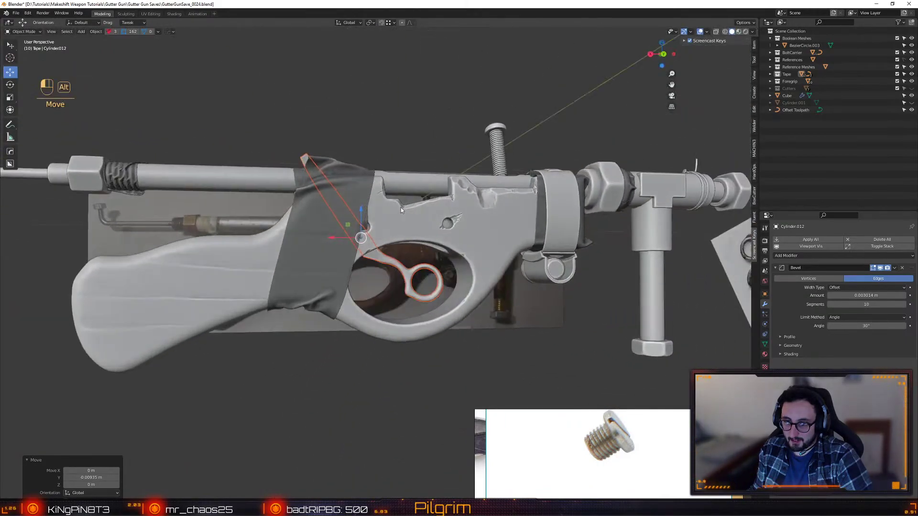
- Adjust the position of the scissors and screw and rotate them about -2.14° around Y
scroll(401, 208, "up", 2)
left_click_drag(392, 298, 375, 294, "alt")
left_click_drag(359, 263, 357, 259)
left_click_drag(344, 293, 398, 302, "alt")
scroll(398, 301, "up", 2)
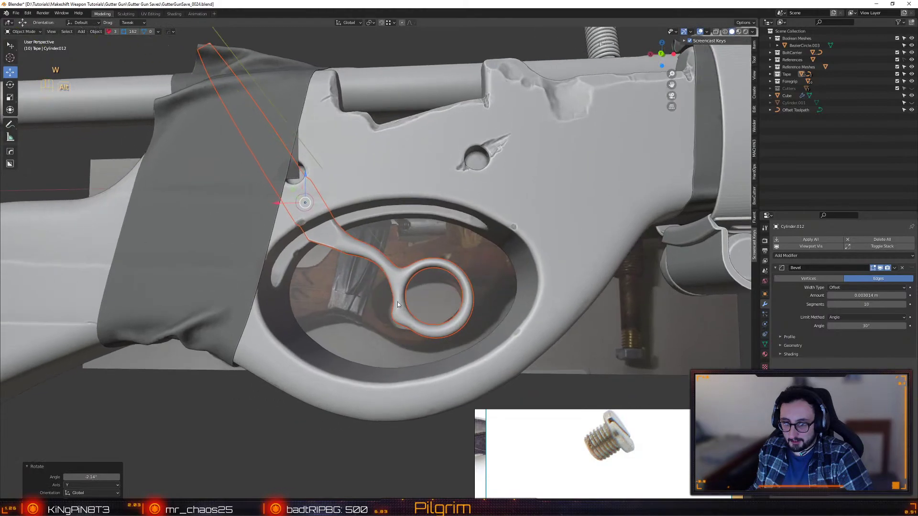
- Adjust the selected finger ring's position in edit mode, leave edit mode and check the scissors from the gun's opposite side
scroll(397, 301, "up", 1)
left_click(400, 290)
key("Tab")
left_click_drag(425, 287, 515, 253)
scroll(425, 286, "down", 2)
scroll(418, 286, "down", 3)
key("Tab")
scroll(417, 244, "down", 2)
scroll(535, 267, "up", 8)
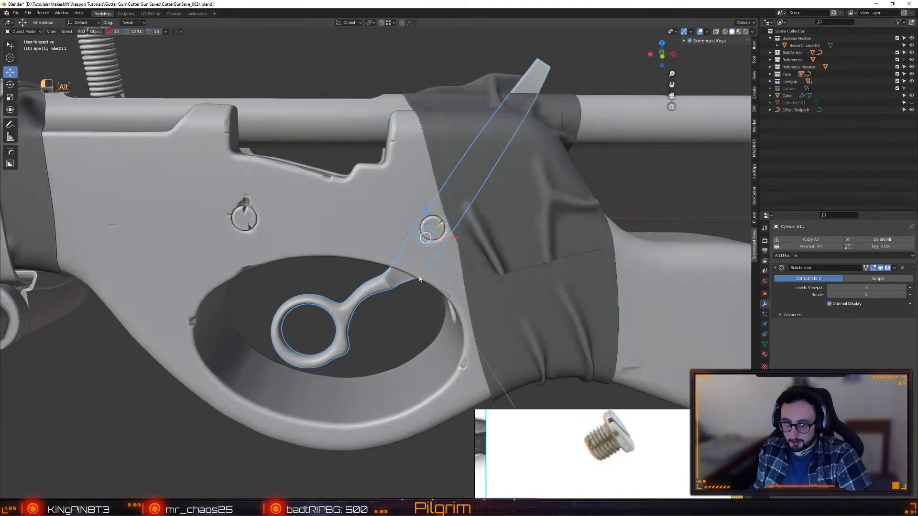
- Rotate the scissors so the blade stands steeper, move them to fit the ring in the trigger guard, and save
left_click_drag(402, 249, 403, 202, "alt")
key("e")
key("w")
left_click_drag(402, 234, 516, 253, "alt")
right_click_drag(468, 270, 479, 277, "alt")
left_click_drag(478, 277, 292, 165, "alt")
left_click_drag(316, 197, 351, 217, "alt")
key("ctrl+s")
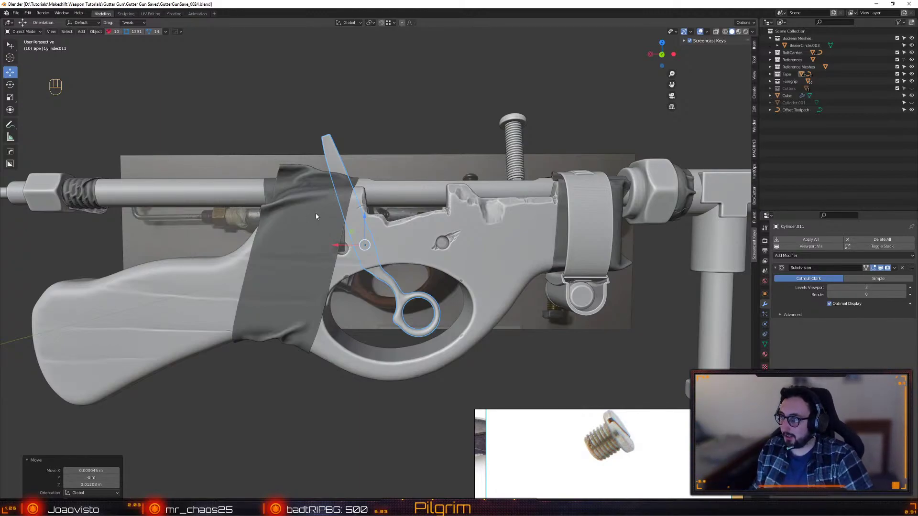
- Move the scissors about 0.056 m along X and 0.008 m down, save the file and review the placement
left_click_drag(367, 253, 387, 303, "alt")
key("ctrl+s")
left_click(388, 283)
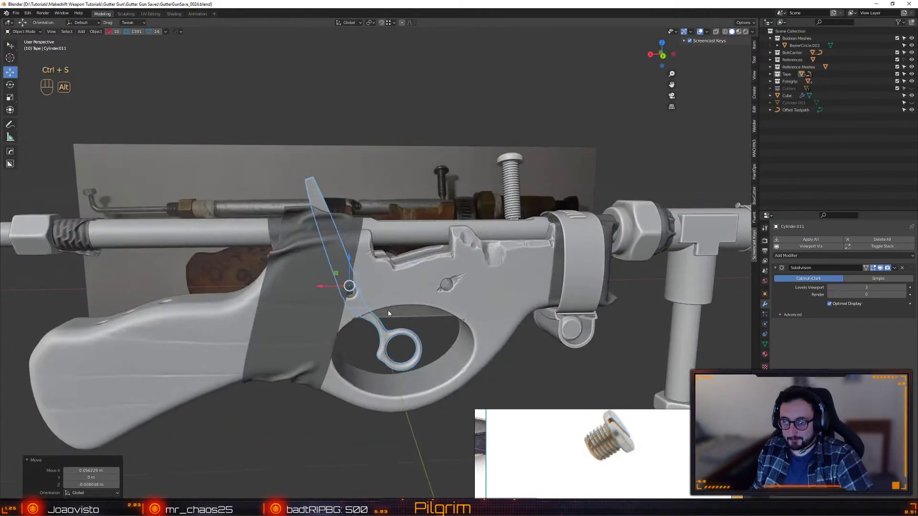
middle_click_drag(389, 284, 371, 292)
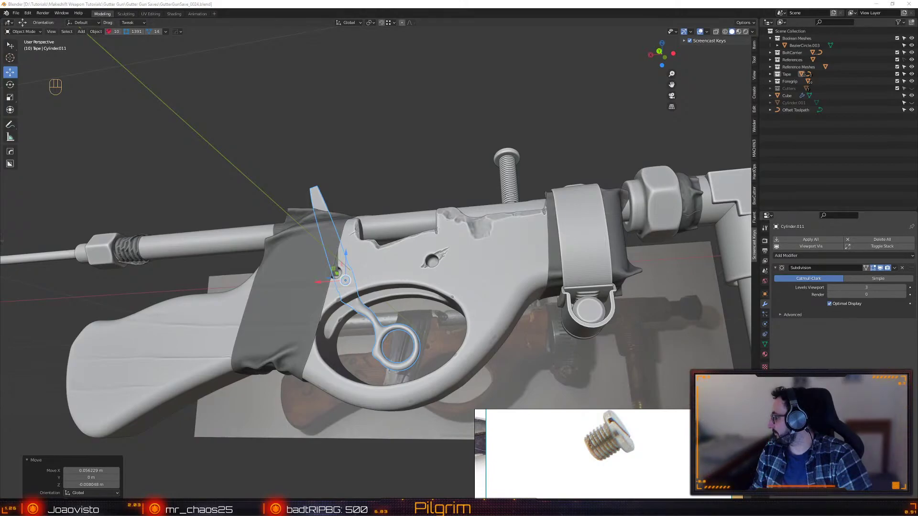
- Save the file and examine the scissor ring inside the trigger guard from several sides
left_click(395, 164)
scroll(396, 164, "down", 2)
mouse_move(396, 164)
middle_mouse_down()
mouse_move(385, 167)
mouse_move(395, 162)
middle_mouse_up()
key("ctrl+s")
left_click(382, 156)
scroll(395, 242, "up", 2)
left_click_drag(396, 246, 383, 244, "alt")
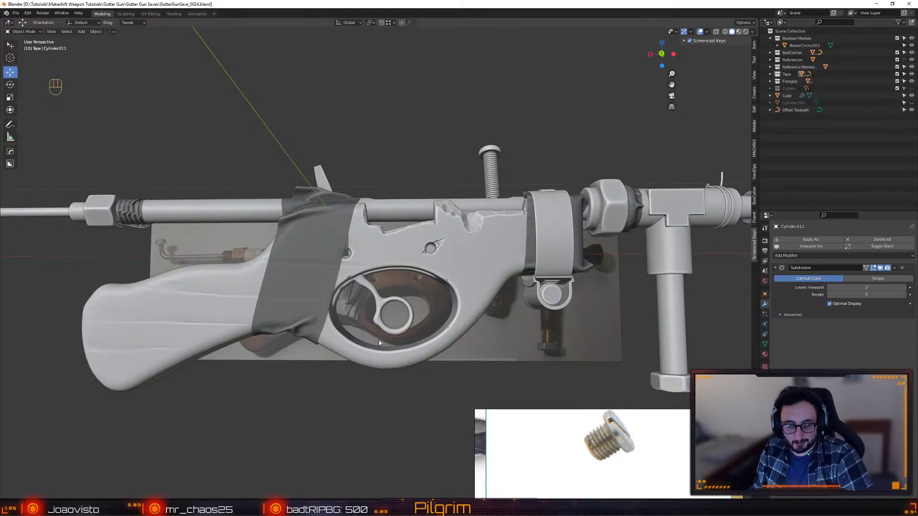
left_click_drag(377, 339, 385, 327, "alt")
scroll(393, 322, "up", 2)
mouse_move(394, 319)
middle_mouse_down("alt")
mouse_move(399, 341)
mouse_move(332, 329)
mouse_move(346, 337)
mouse_move(357, 319)
mouse_move(331, 302)
mouse_move(380, 323)
middle_mouse_up("alt")
- Delete the BezierCircle_Bevel.001 curve lying beside the scissors inside the receiver and save the file
left_click(420, 306)
left_click_drag(379, 323, 343, 277, "alt")
left_click_drag(301, 317, 350, 289, "alt")
left_click_drag(207, 245, 412, 218)
left_click(380, 216)
key("ctrl+z")
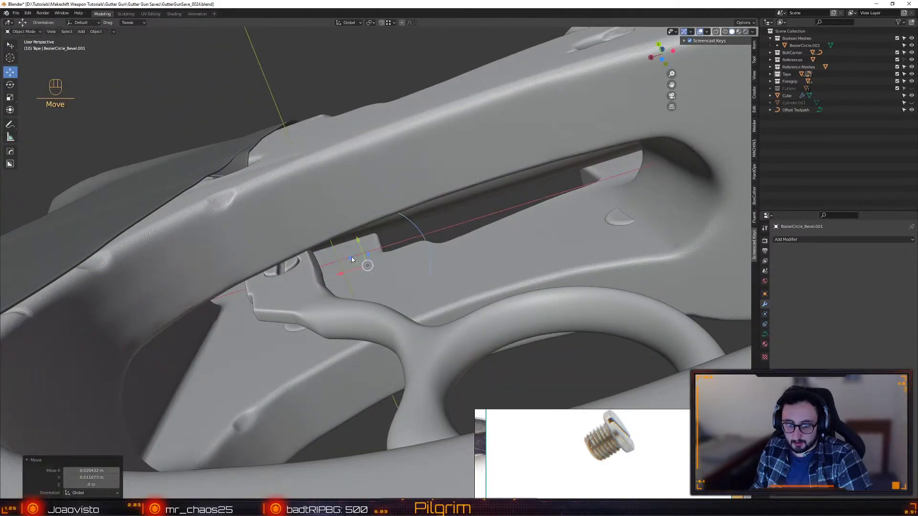
key("Delete")
middle_click_drag(349, 260, 413, 320)
key("ctrl+s")
left_click(381, 302)
- Save the file, select the hose clamp band and inspect the gun around it
left_click_drag(381, 302, 395, 286, "alt")
right_click_drag(395, 287, 405, 234, "alt")
key("ctrl+s")
left_click(384, 218)
left_click(561, 253)
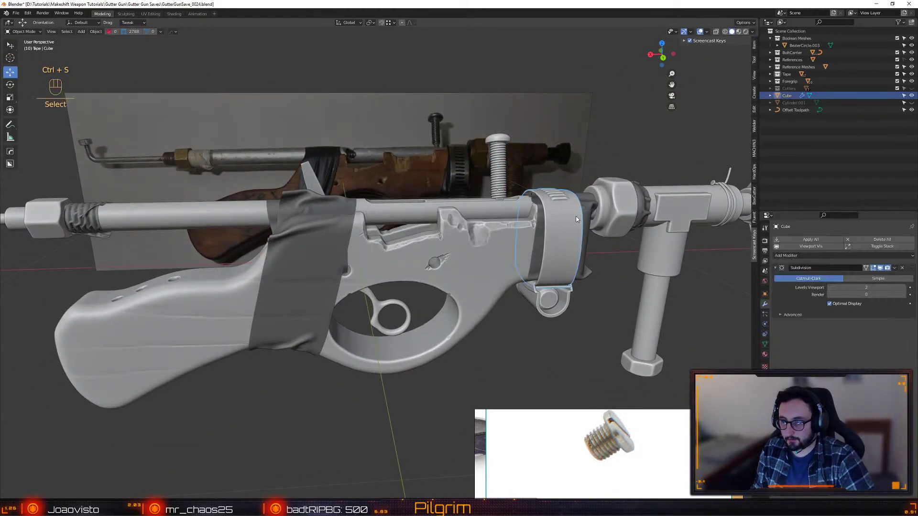
key("shift+Tab")
left_click(554, 261)
left_click_drag(558, 262, 349, 309, "alt")
key("ctrl+s")
left_click(310, 287)
left_click_drag(310, 287, 295, 285, "alt")
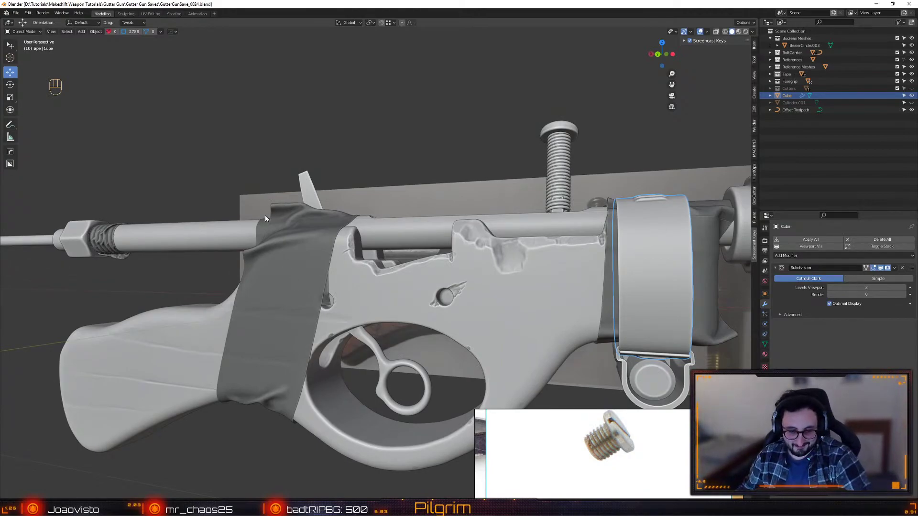
- Select the tape wrap, compare it with the gun photo behind the model and save the file
left_click_drag(273, 211, 366, 303, "alt")
left_click(346, 282, "alt")
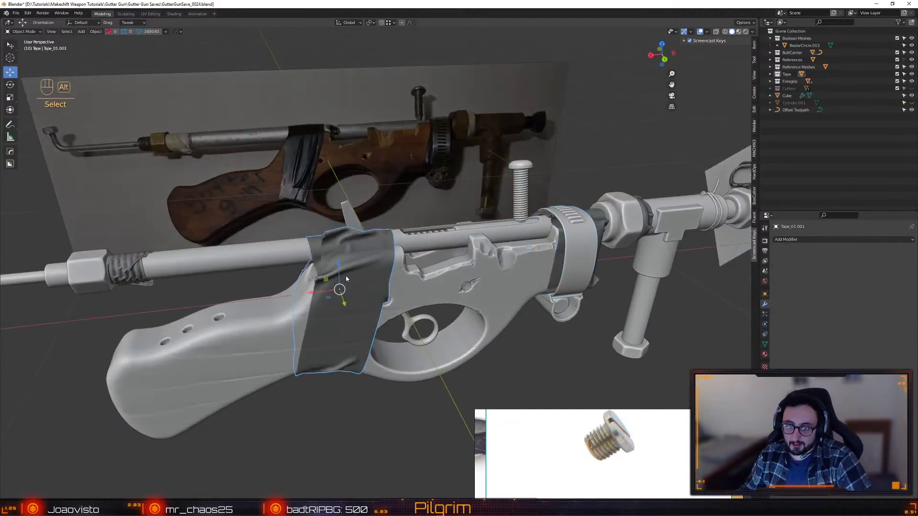
scroll(345, 282, "up", 3)
middle_click_drag(345, 282, 477, 259)
key("ctrl+s")
left_click_drag(477, 260, 358, 269, "alt")
middle_click_drag(358, 269, 325, 291)
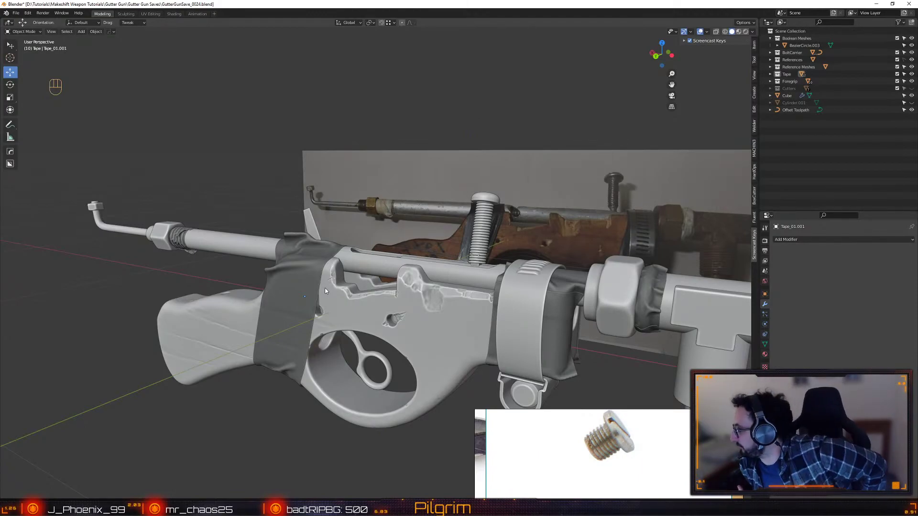
- Select the scissors, open their mesh for editing and turn on see-through display to expose the blade
left_click_drag(368, 88, 325, 162, "alt")
left_click(376, 339)
left_click_drag(366, 234, 381, 220, "alt")
middle_click_drag(381, 221, 389, 199, "alt")
right_click_drag(388, 199, 420, 191, "alt")
key("Tab")
middle_click_drag(342, 95, 368, 147, "alt")
right_click_drag(368, 147, 377, 146, "alt")
key("shift+x")
key("1")
left_click_drag(378, 146, 292, 58, "alt")
- Delete the faces of the upper blade, leaving only a few rows above the pivot hole
key("3")
left_click_drag(284, 41, 411, 226)
left_click_drag(301, 178, 358, 232, "shift")
key("Delete")
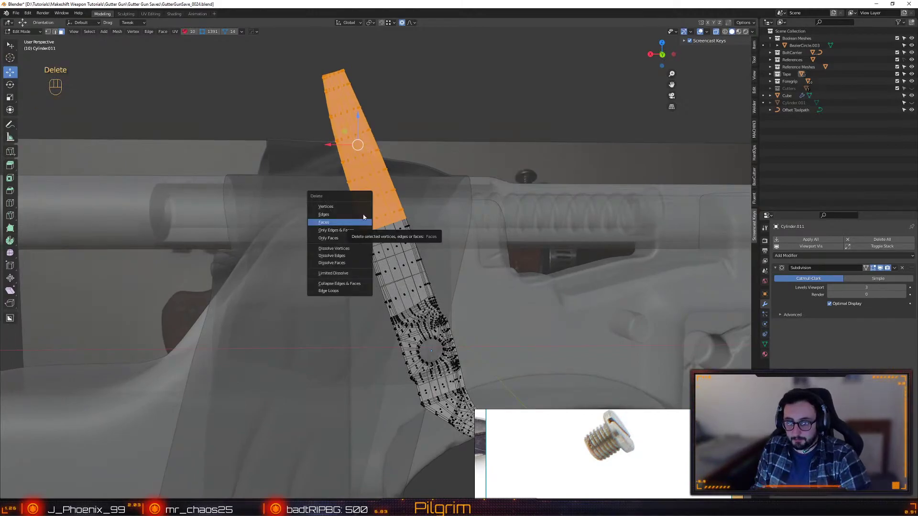
key("Up")
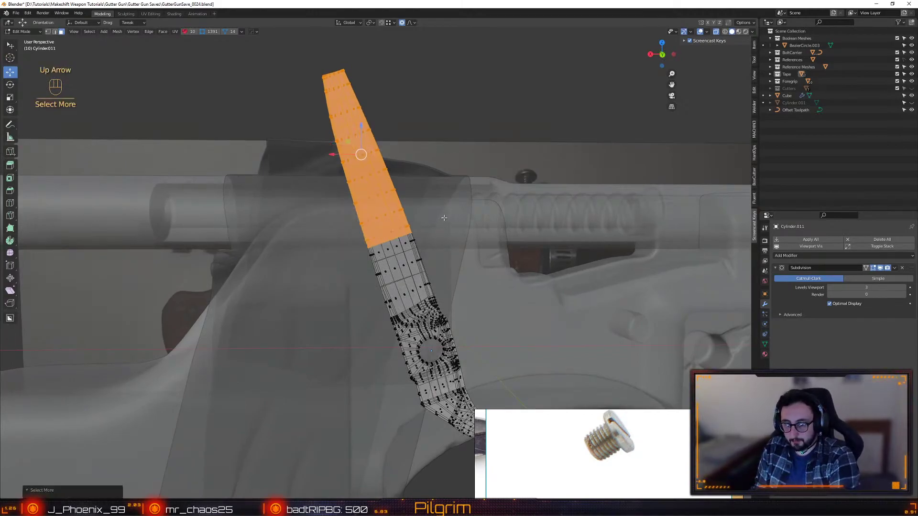
key("Up")
key("Up")
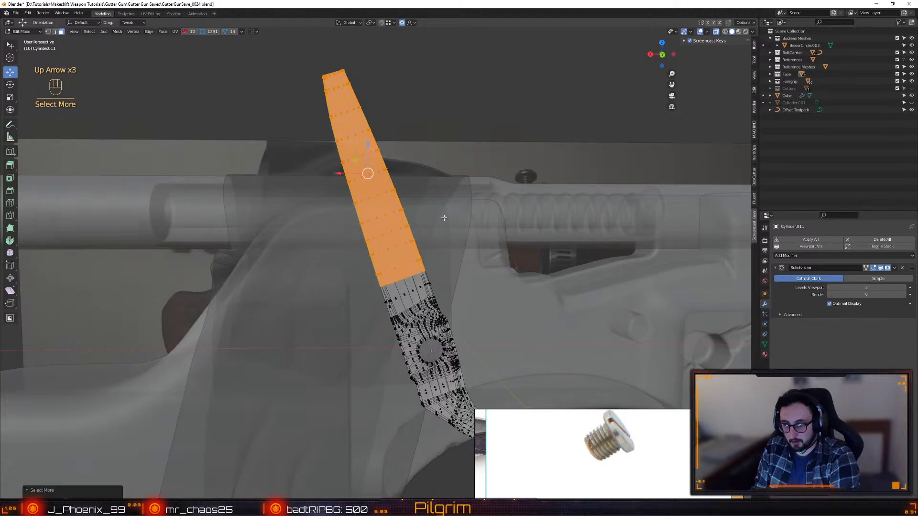
key("Down")
key("Delete")
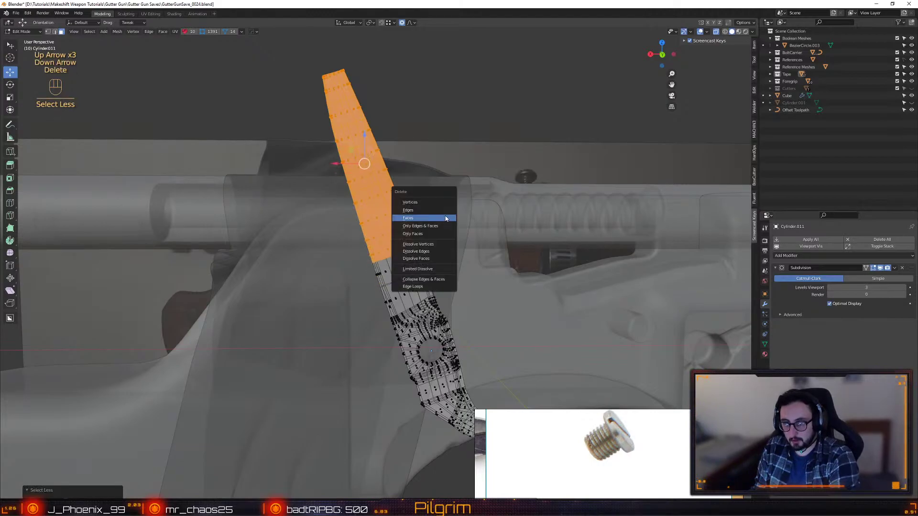
left_click(446, 219)
- Fill the open end of the shortened blade with faces along its edges and leave edit mode
middle_click_drag(445, 218, 257, 283)
key("2")
left_click(255, 276)
left_click(251, 278)
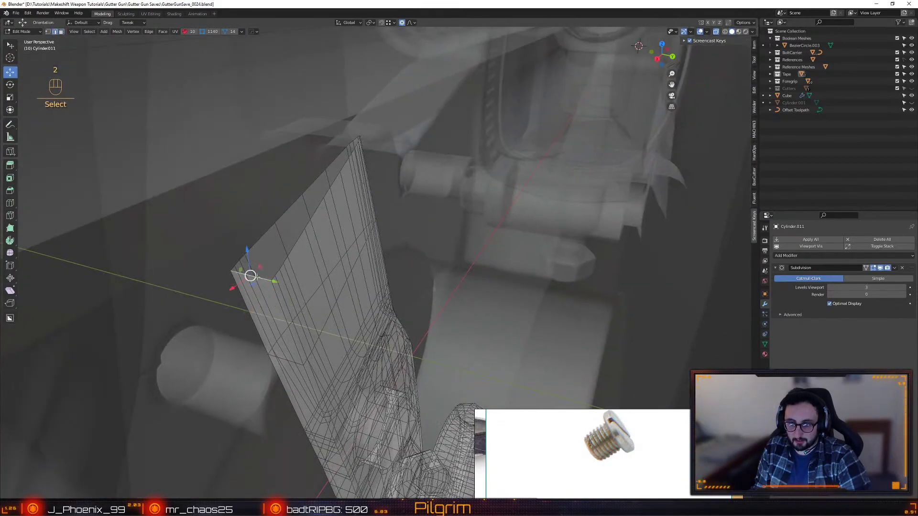
key("f")
key("f")
key("f")
key("f")
key("f")
key("f")
key("f")
key("f")
key("f")
key("f")
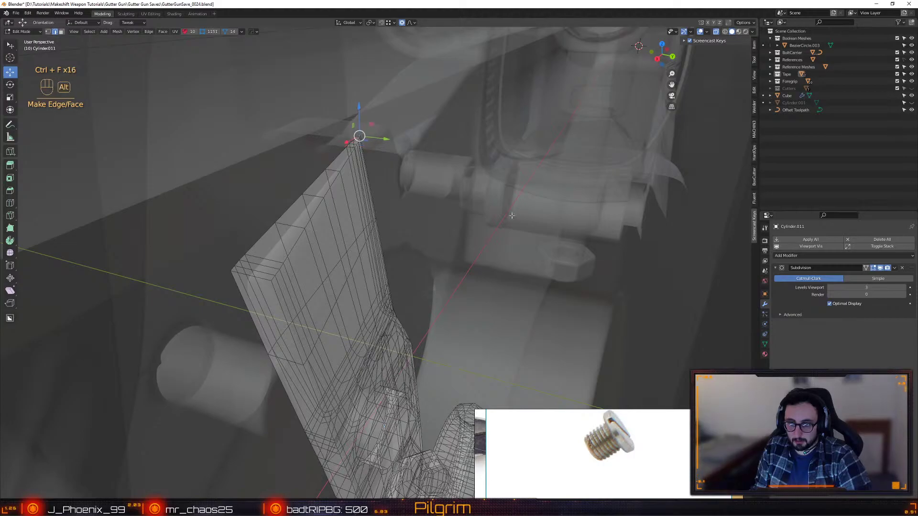
left_click_drag(517, 214, 397, 215, "alt")
right_click_drag(398, 215, 440, 226, "alt")
key("4")
right_click_drag(469, 311, 454, 239, "alt")
left_click_drag(454, 239, 421, 186, "alt")
- Add one supporting edge loop close to the blade's capped end and return to solid display in object mode
key("shift+x")
key("shift+x")
scroll(403, 219, "up", 6)
key("2")
key("shift+f")
left_click_drag(406, 277, 402, 252)
key("w")
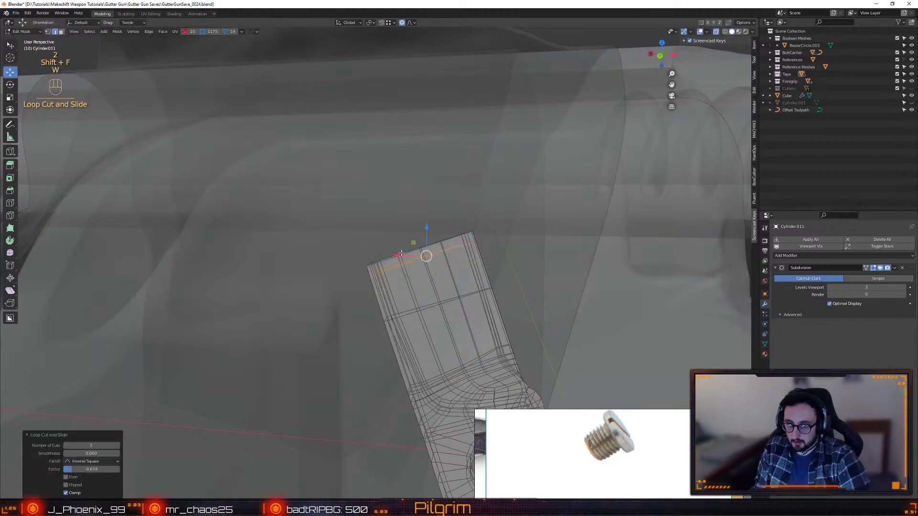
right_click_drag(402, 253, 406, 239, "alt")
left_click_drag(407, 239, 436, 243, "alt")
key("4")
right_click_drag(437, 243, 441, 214, "alt")
left_click_drag(441, 214, 424, 210, "alt")
key("shift+x")
- Save the file as an incremental version and view the whole gun
key("ctrl+s")
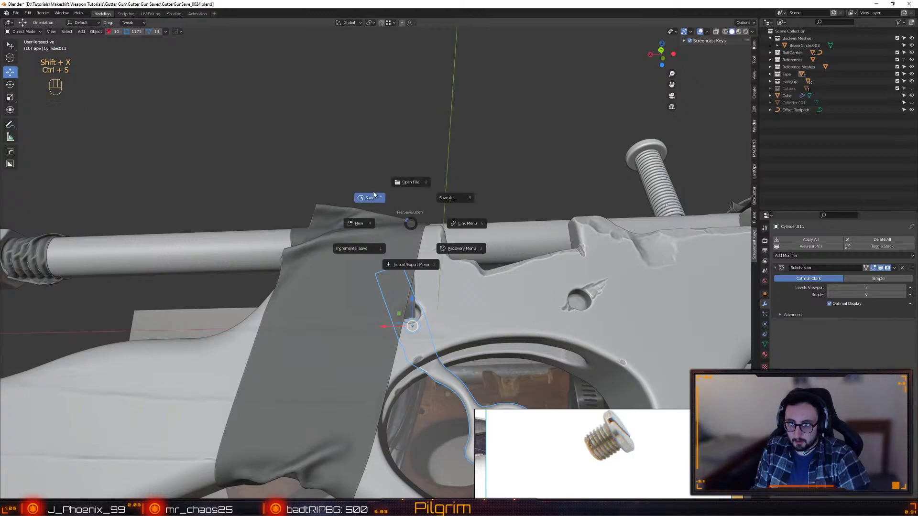
scroll(397, 211, "down", 5)
key("ctrl+s")
left_click(353, 225)
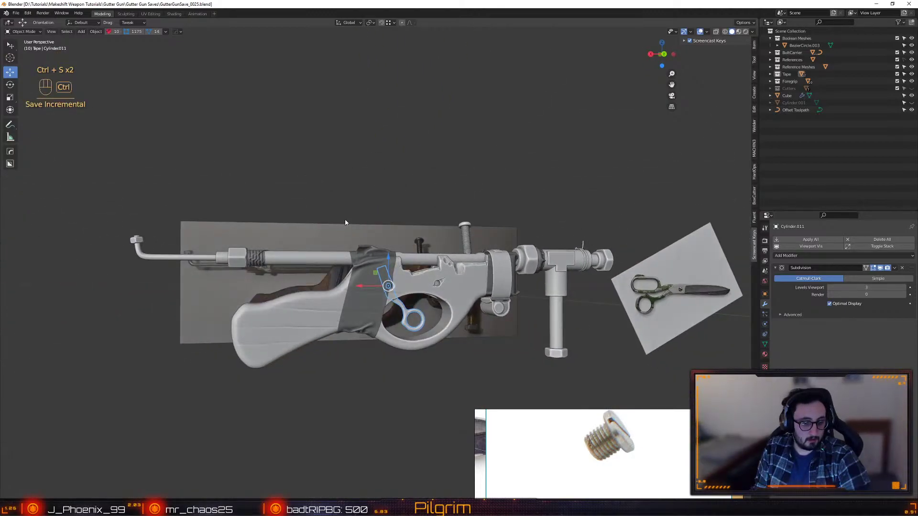
scroll(345, 220, "up", 3)
scroll(638, 445, "down", 2)
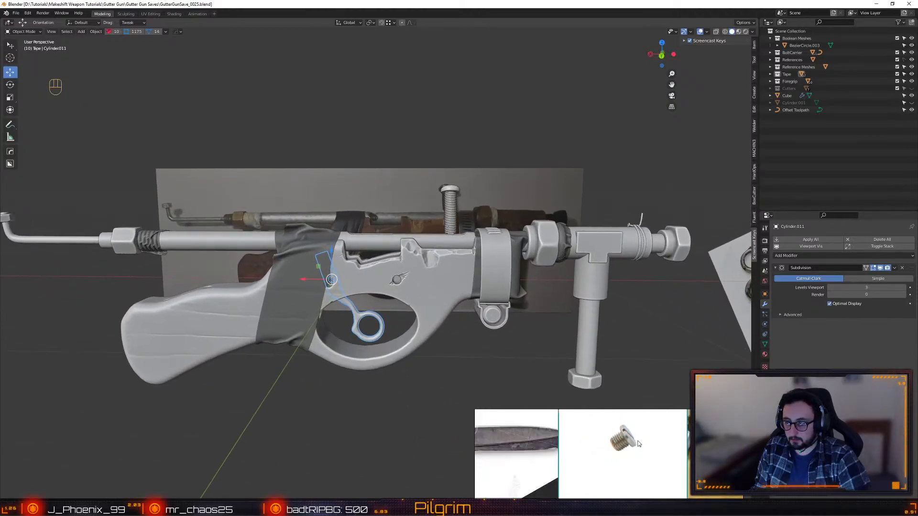
- Switch to the reference board, make its window taller and find the gutter gun photos
scroll(638, 445, "down", 6)
scroll(630, 438, "down", 5)
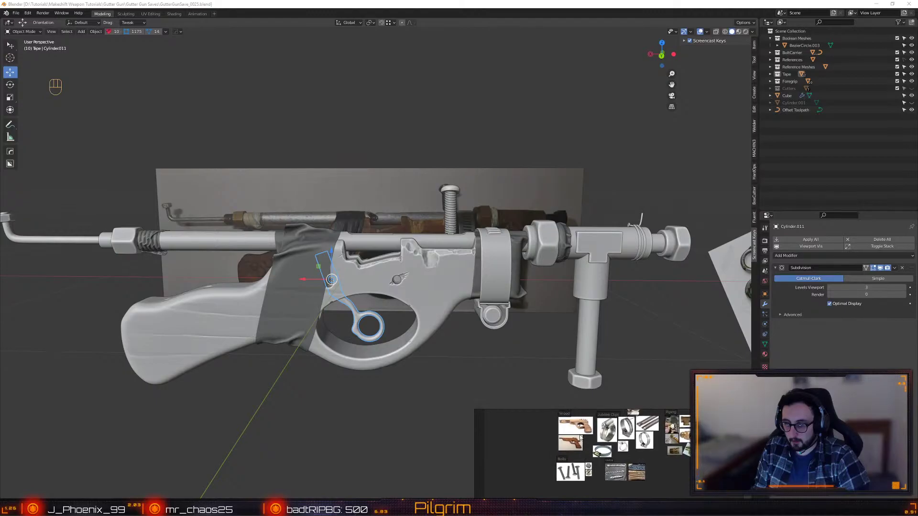
scroll(581, 438, "up", 4)
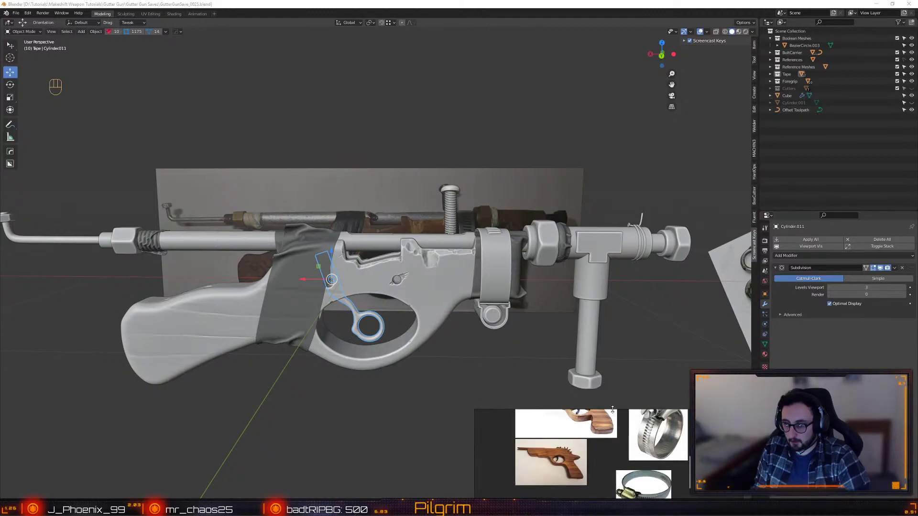
left_click_drag(612, 410, 595, 304)
scroll(647, 374, "down", 5)
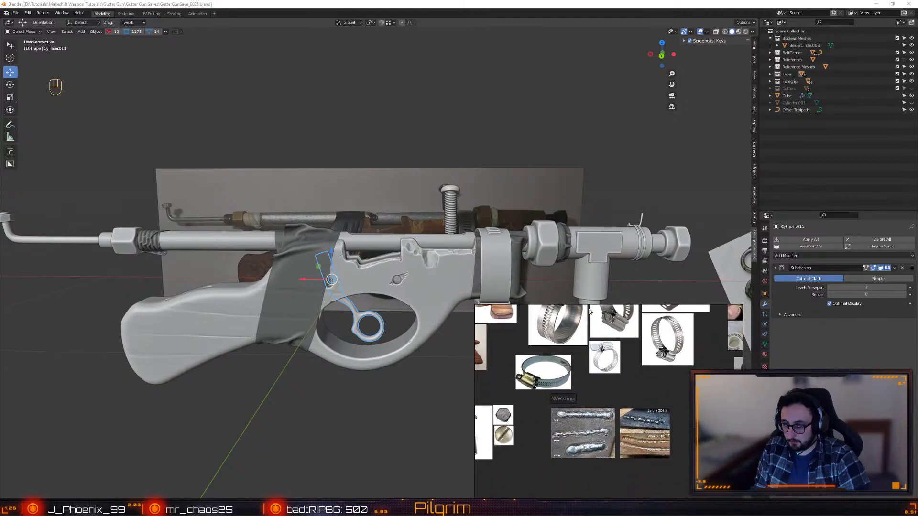
scroll(566, 367, "up", 4)
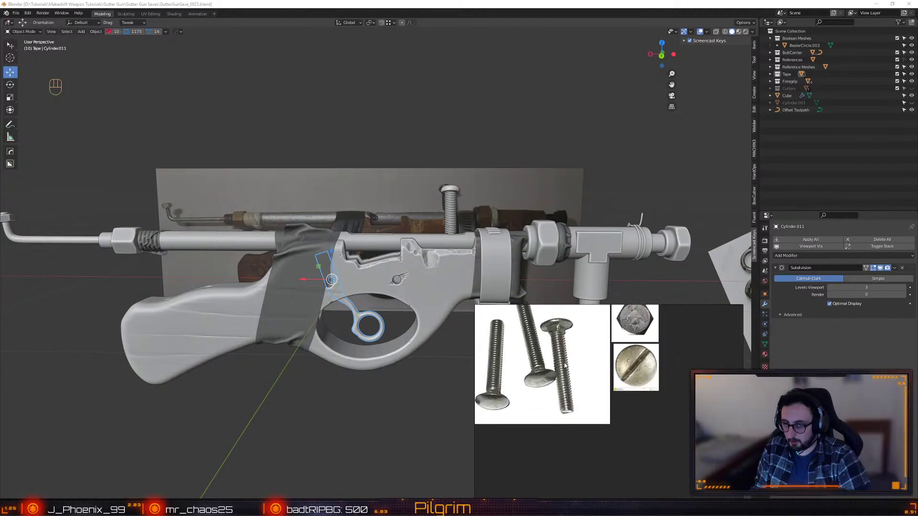
scroll(565, 367, "down", 7)
middle_click_drag(600, 495, 604, 360)
scroll(604, 360, "up", 2)
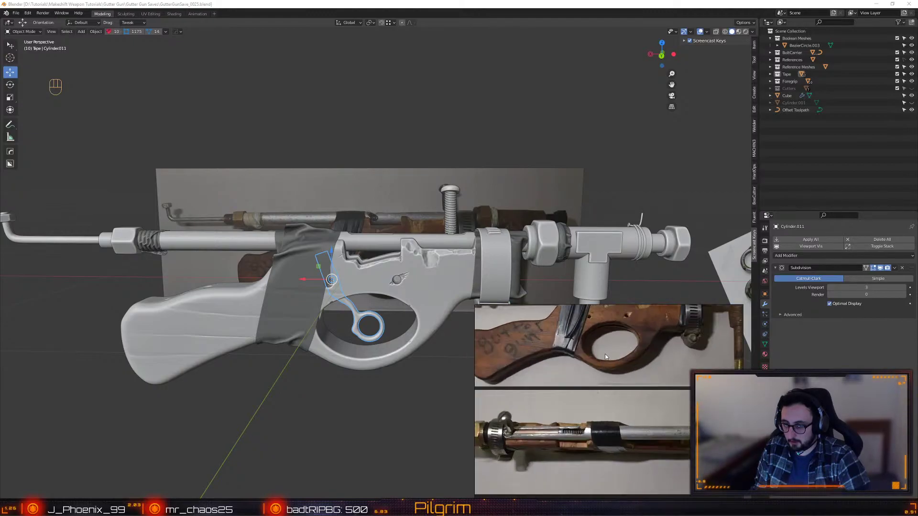
- Widen the reference window and examine the gun photos around the tape, receiver, hose clamp and pipe fittings
scroll(655, 375, "up", 1)
scroll(566, 388, "up", 2)
scroll(566, 387, "up", 1)
middle_click_drag(567, 387, 578, 372)
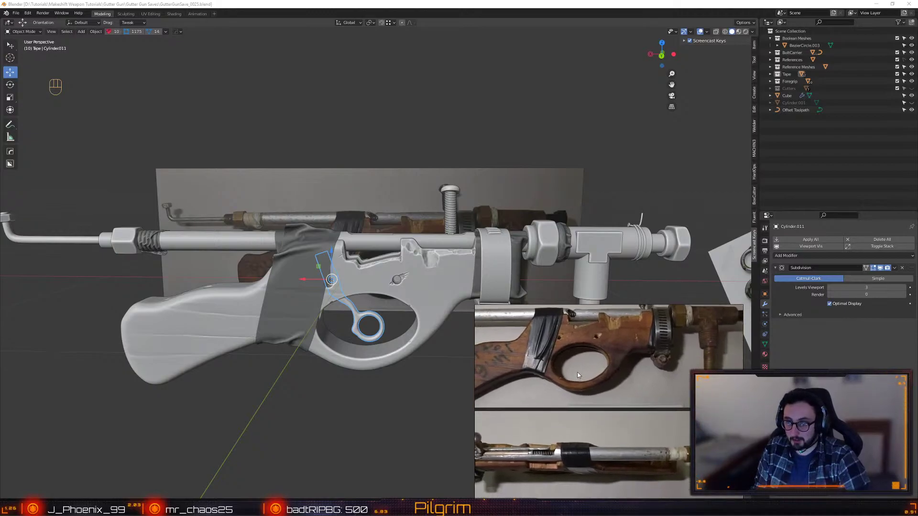
middle_click_drag(650, 413, 636, 410)
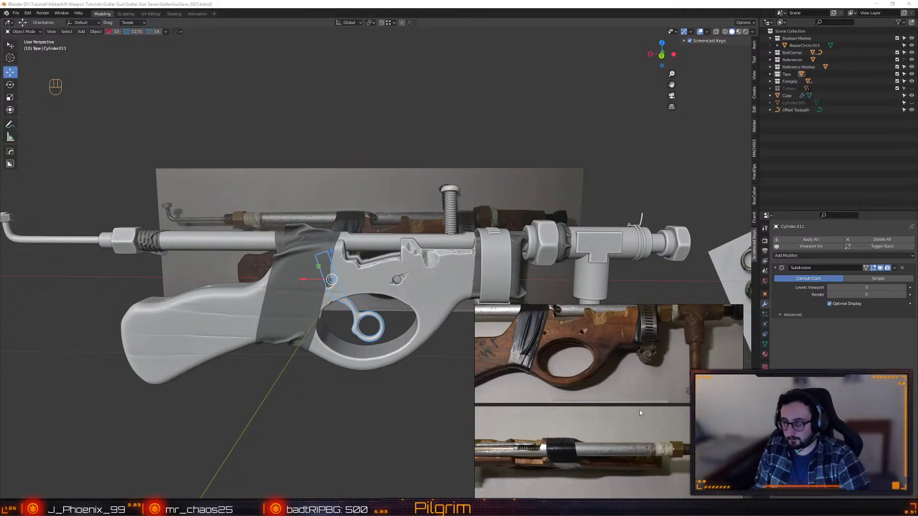
scroll(645, 412, "up", 3)
middle_click_drag(583, 408, 680, 404)
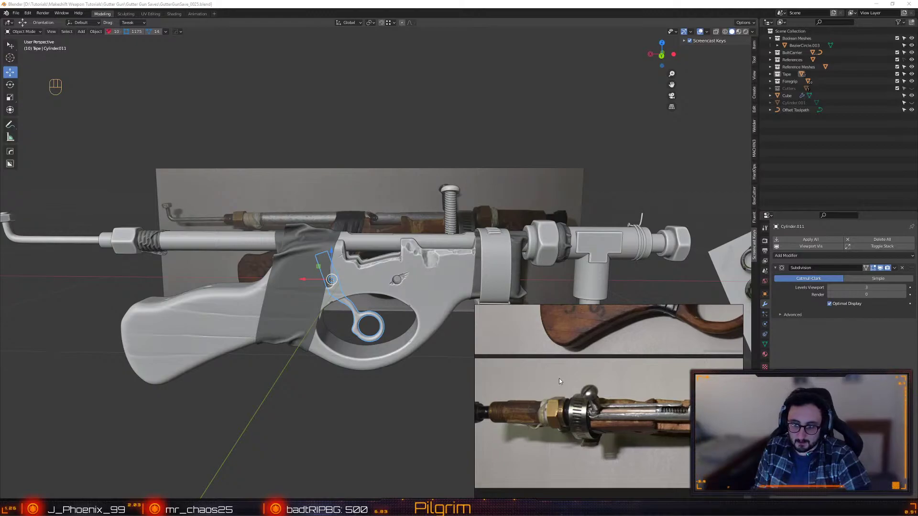
left_click_drag(478, 364, 415, 369)
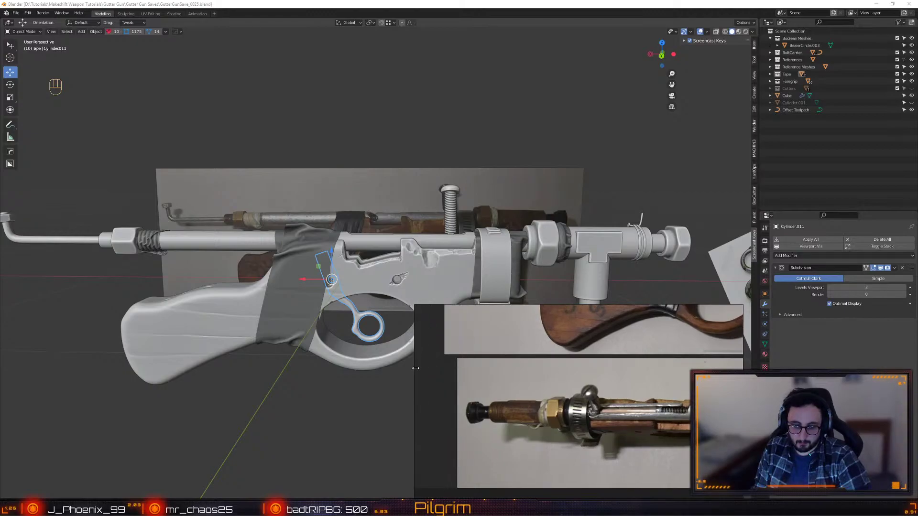
mouse_move(616, 399)
middle_mouse_down()
mouse_move(608, 366)
mouse_move(653, 333)
mouse_move(587, 332)
mouse_move(600, 398)
middle_mouse_up()
scroll(579, 385, "up", 3)
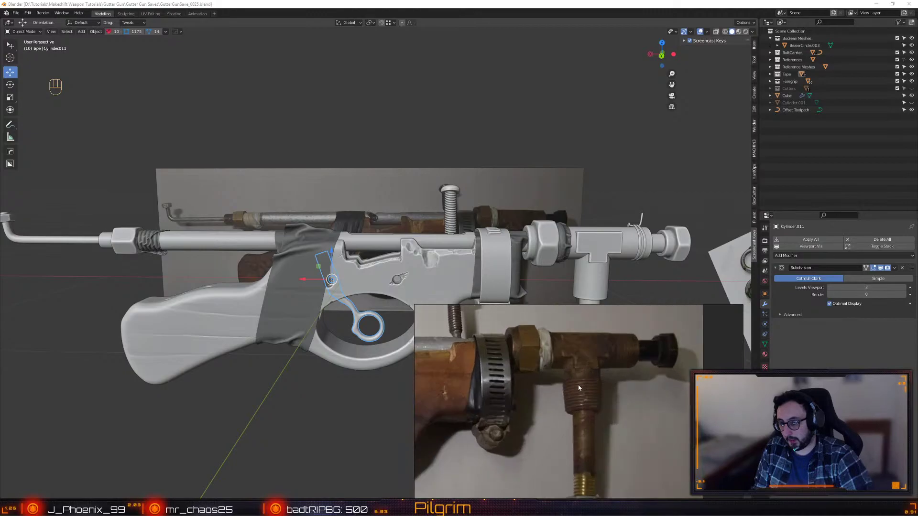
scroll(578, 385, "down", 1)
middle_click_drag(519, 377, 605, 383)
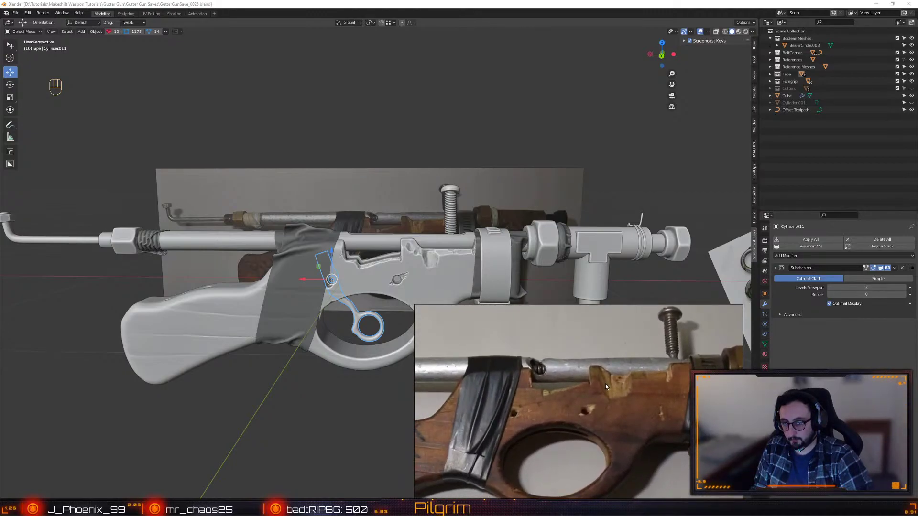
- Return to the model, save the file and view the gun from several angles
left_click_drag(552, 151, 398, 202, "alt")
key("ctrl+s")
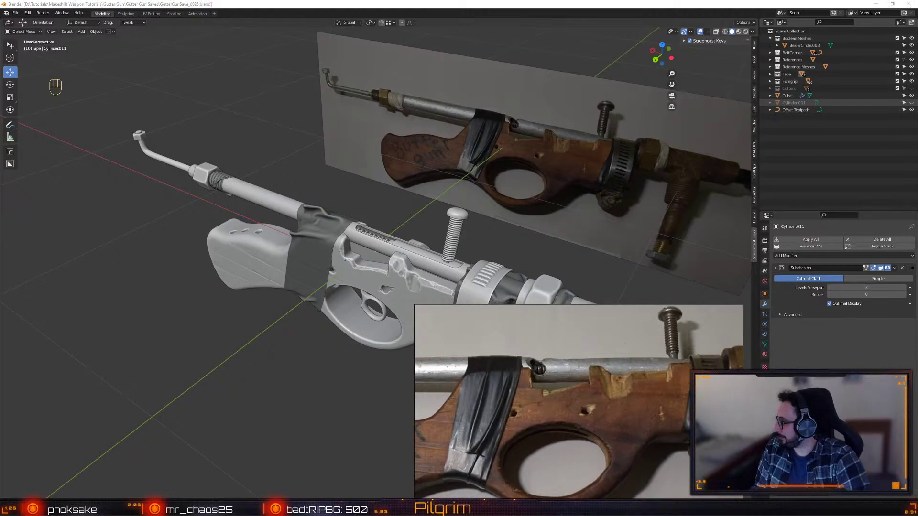
middle_click_drag(386, 368, 289, 325, "alt")
left_click_drag(289, 325, 317, 334, "alt")
- Place the reference window above the gun model with the side photo framed from stock to pipe fitting
right_click_drag(591, 427, 917, 430)
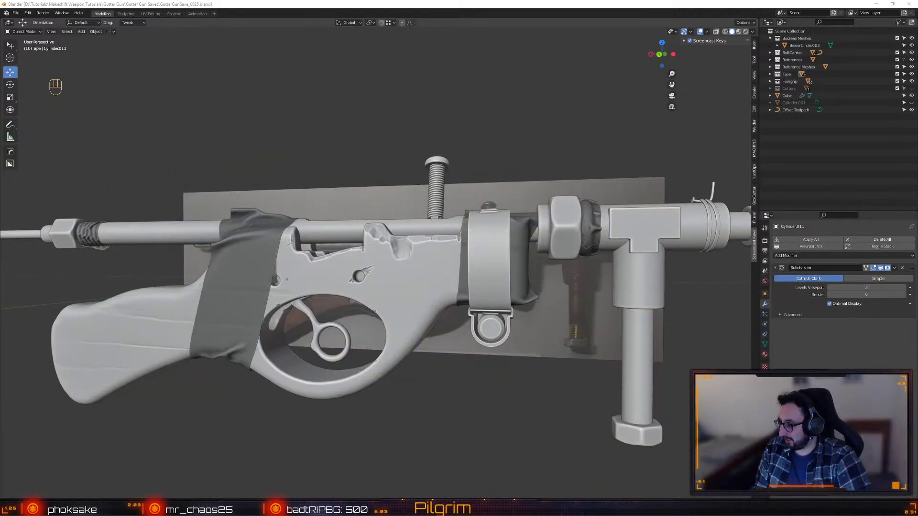
right_click_drag(917, 421, 579, 345)
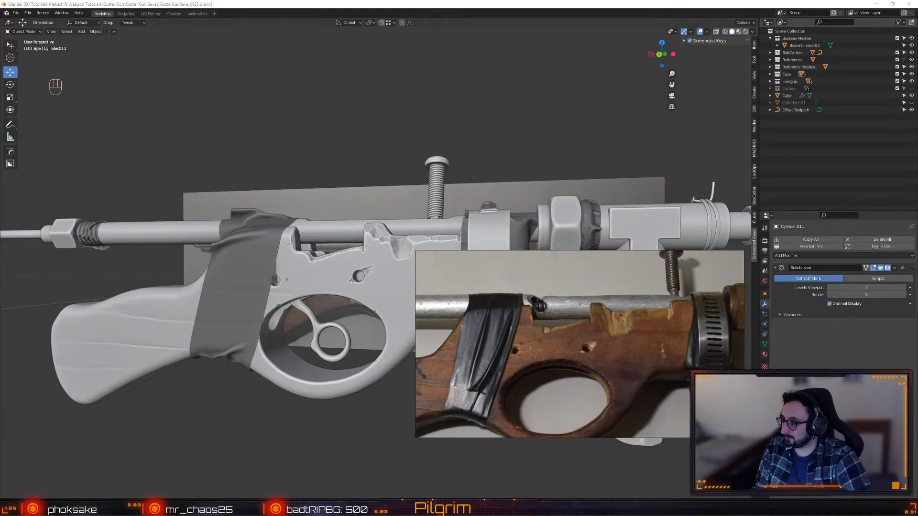
right_click_drag(630, 316, 269, 112)
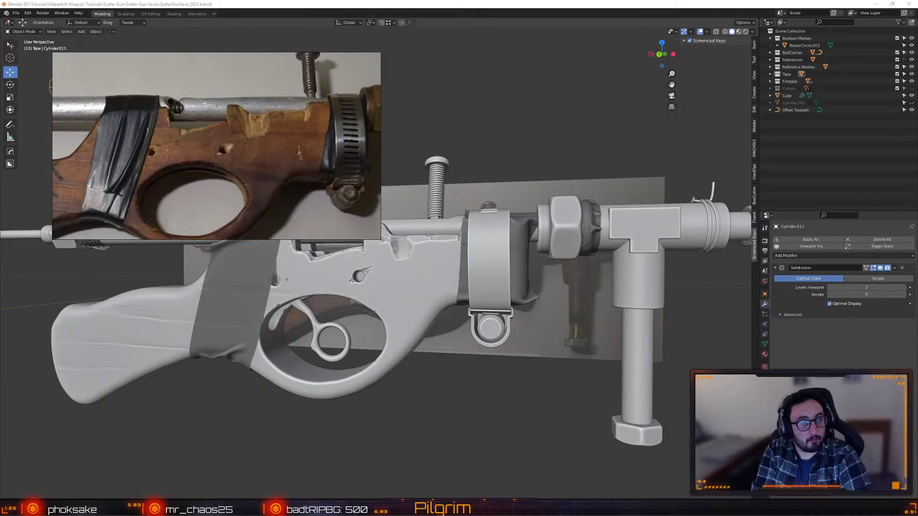
right_click_drag(224, 108, 455, 239)
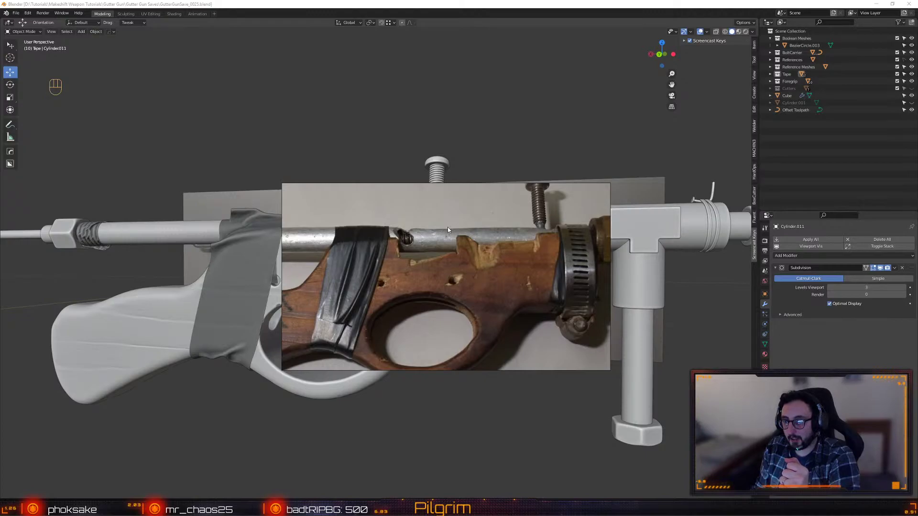
right_click_drag(447, 229, 444, 327)
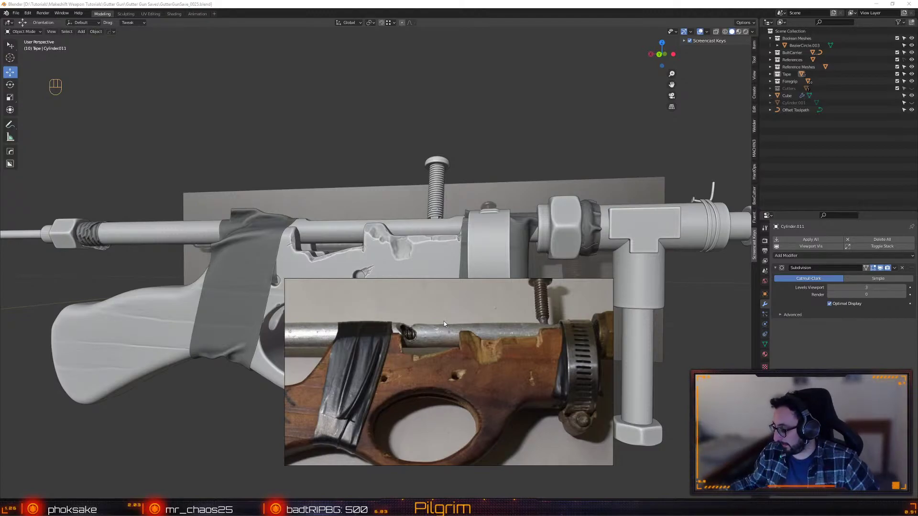
left_click_drag(458, 206, 234, 141)
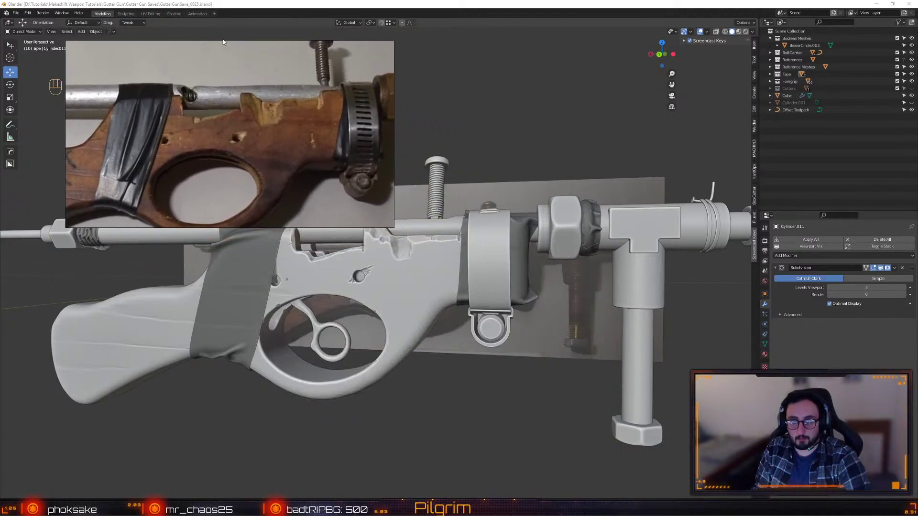
left_click_drag(222, 43, 345, 46)
right_click_drag(412, 147, 455, 140)
scroll(455, 140, "down", 4)
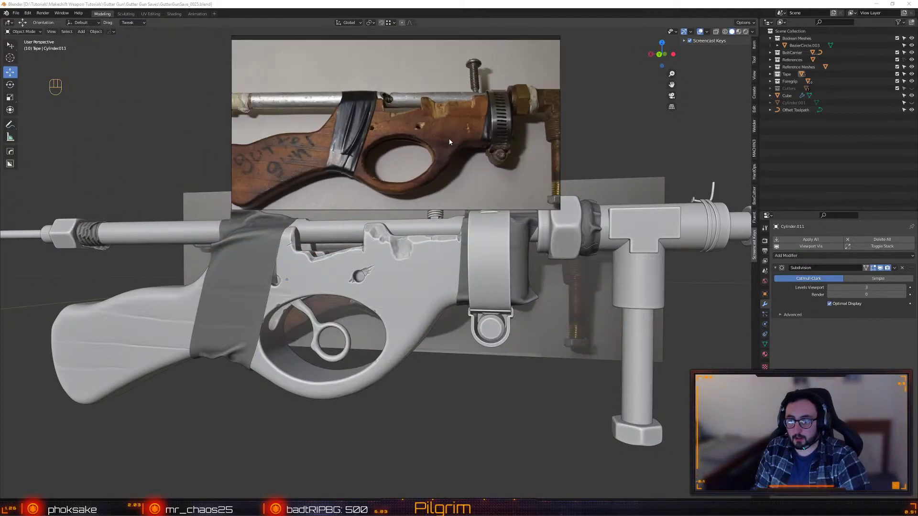
- Frame the stock and barrel in the side photo, save the file and shift the reference window clear of the gun model
middle_click_drag(433, 141, 478, 125)
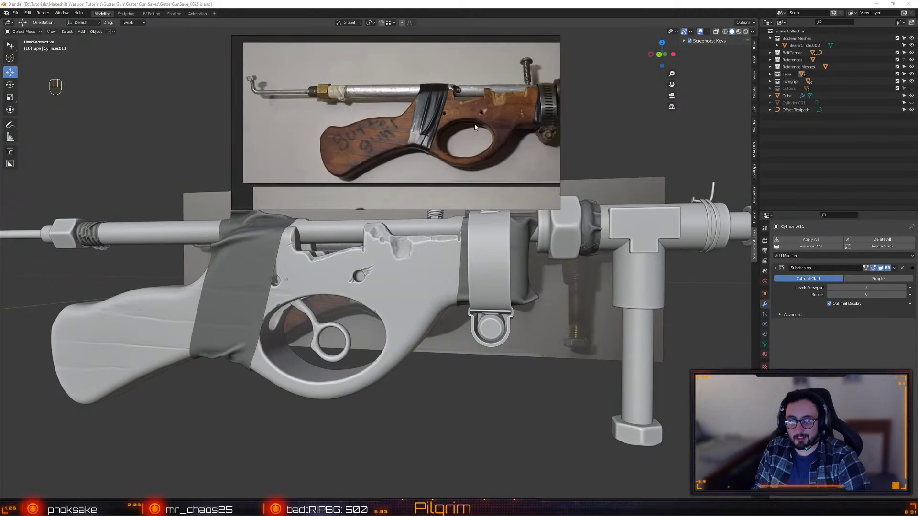
left_click_drag(626, 226, 375, 295, "alt")
key("ctrl+s")
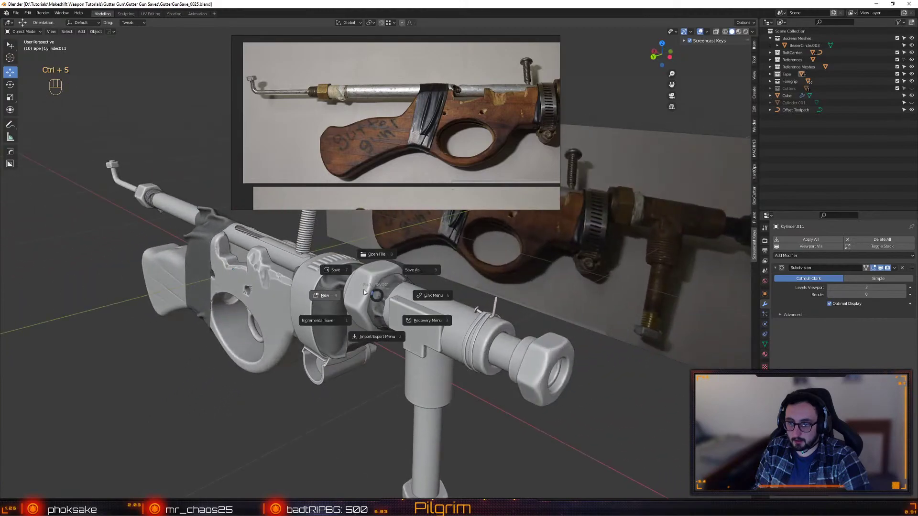
left_click(343, 274)
left_click_drag(360, 134, 504, 180)
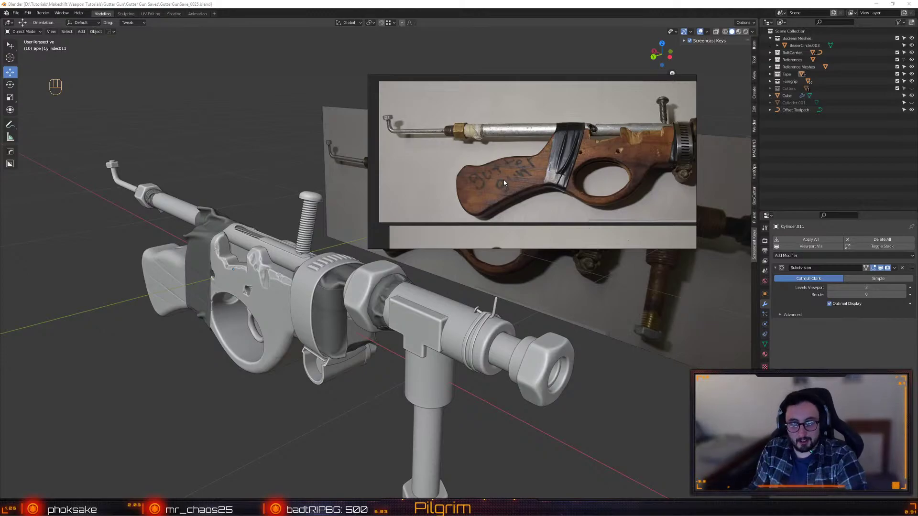
left_click_drag(502, 165, 498, 128)
- Delete the scissors reference image from the scene and save the file
left_click_drag(363, 305, 386, 369, "alt")
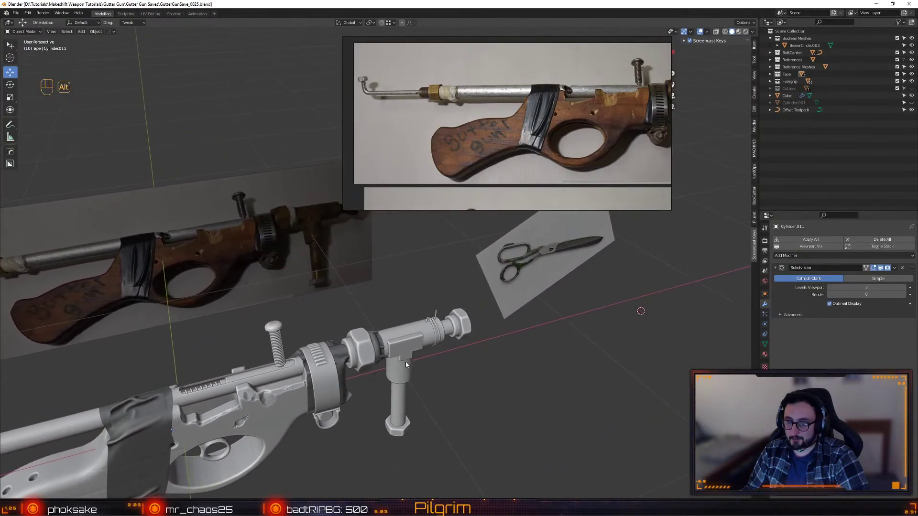
left_click(533, 292)
key("Delete")
left_click_drag(528, 303, 371, 354, "alt")
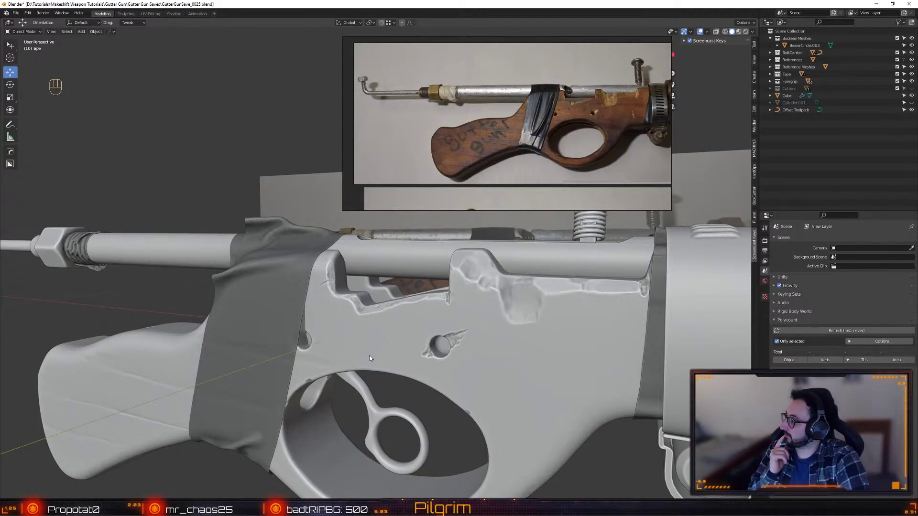
middle_click_drag(258, 131, 380, 255)
key("ctrl+s")
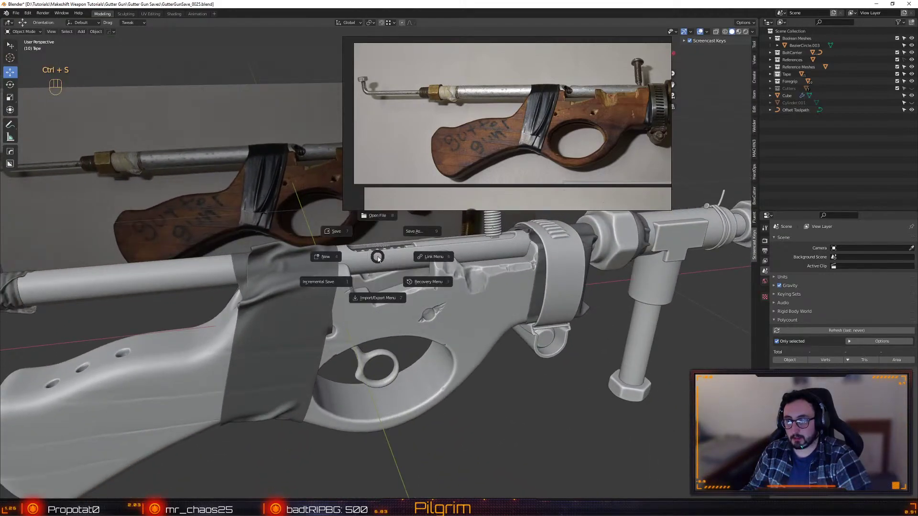
left_click(340, 236)
- Widen the reference window and examine the tape, receiver and trigger guard in the side and top photos
left_click_drag(346, 267, 349, 311, "alt")
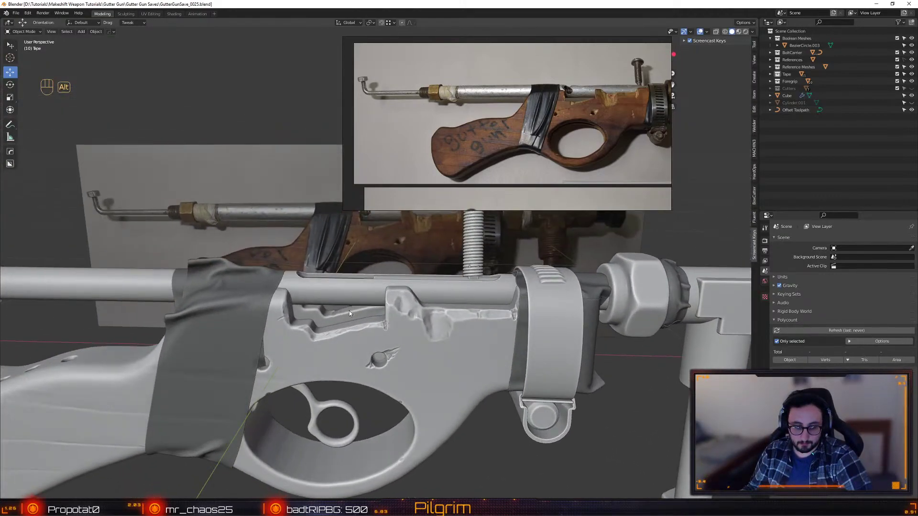
left_click_drag(349, 121, 280, 120)
scroll(375, 111, "up", 5)
middle_click_drag(529, 70, 426, 66)
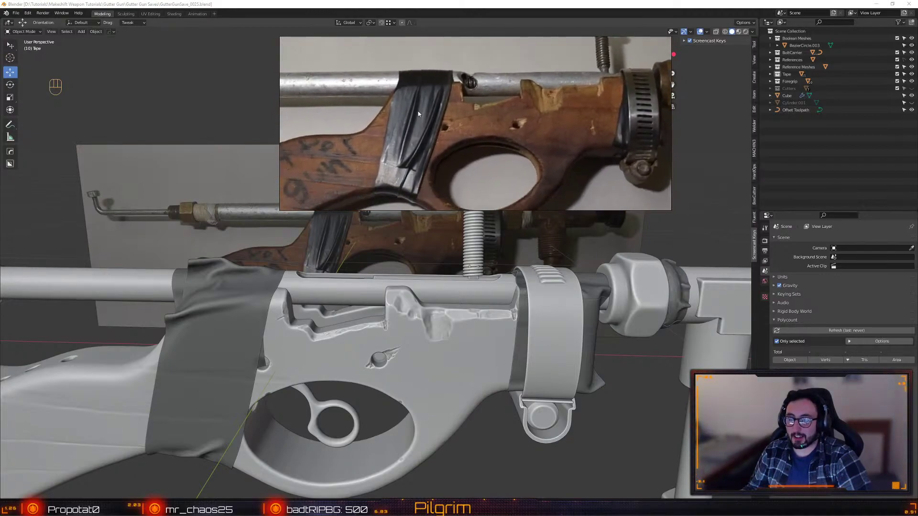
scroll(440, 88, "down", 4)
scroll(447, 149, "up", 1)
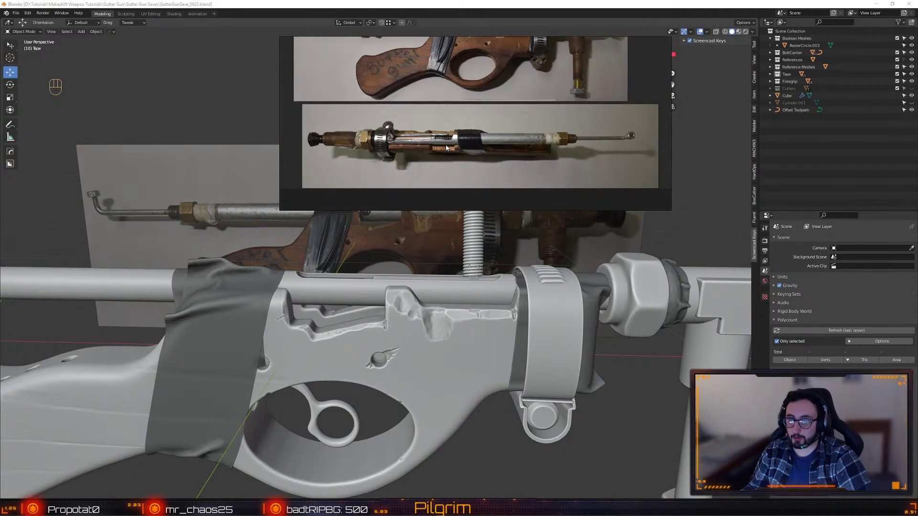
scroll(447, 148, "up", 2)
middle_click_drag(483, 51, 471, 183)
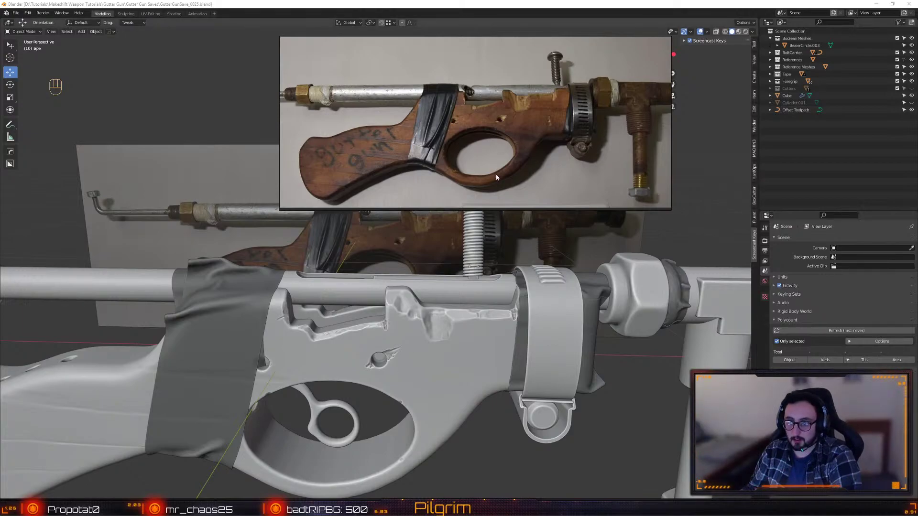
scroll(450, 104, "down", 2)
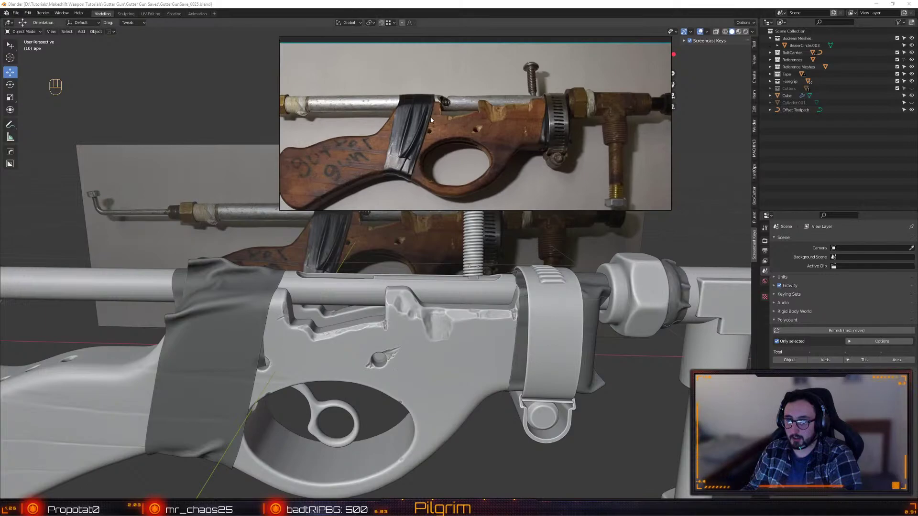
- Examine the side and top photos for details along the barrel, bolt slot, tape, hose clamp and pipe fittings
left_click(453, 151)
scroll(453, 151, "down", 3)
middle_click_drag(463, 182, 457, 109)
scroll(462, 122, "up", 4)
middle_click_drag(421, 146, 464, 205)
scroll(477, 162, "up", 2)
middle_click_drag(452, 53, 607, 146)
scroll(494, 131, "down", 3)
middle_click_drag(498, 129, 502, 142)
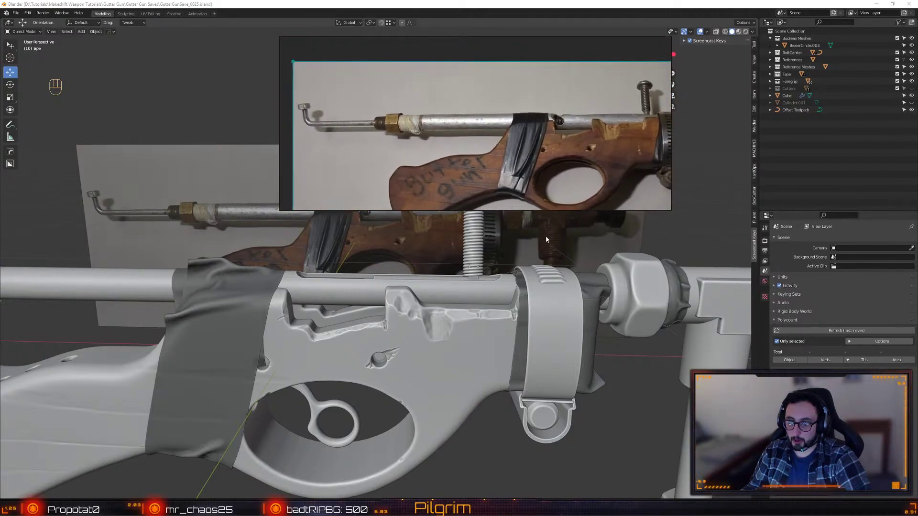
middle_click_drag(650, 114, 614, 125)
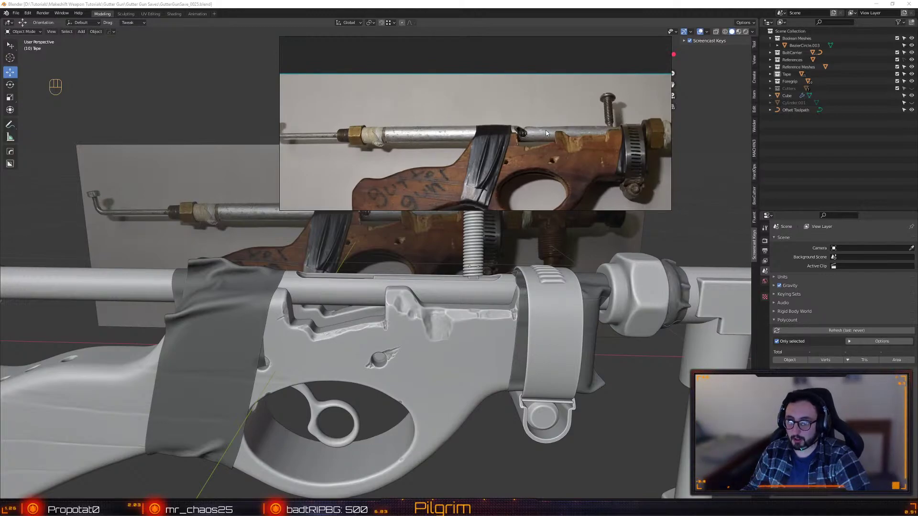
scroll(488, 158, "down", 4)
middle_click_drag(491, 191, 494, 81)
scroll(494, 122, "up", 4)
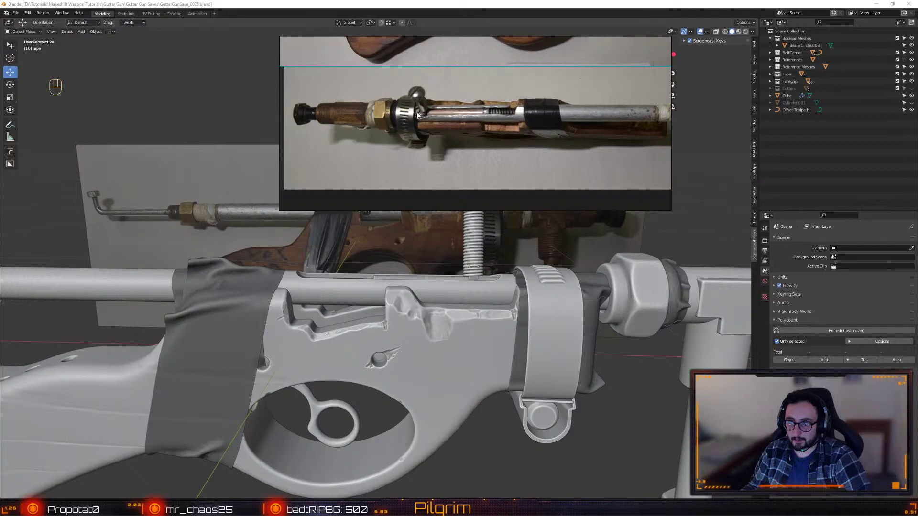
middle_click_drag(418, 114, 412, 154)
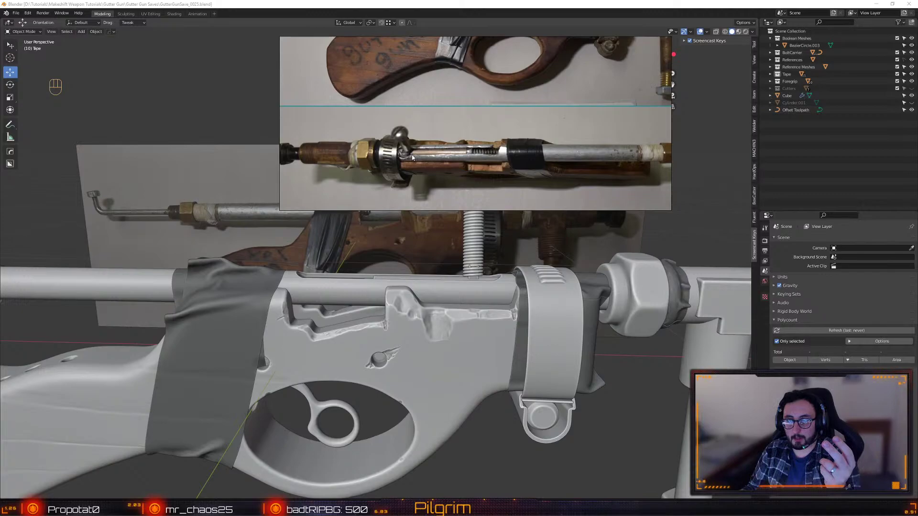
middle_click_drag(512, 46, 486, 135)
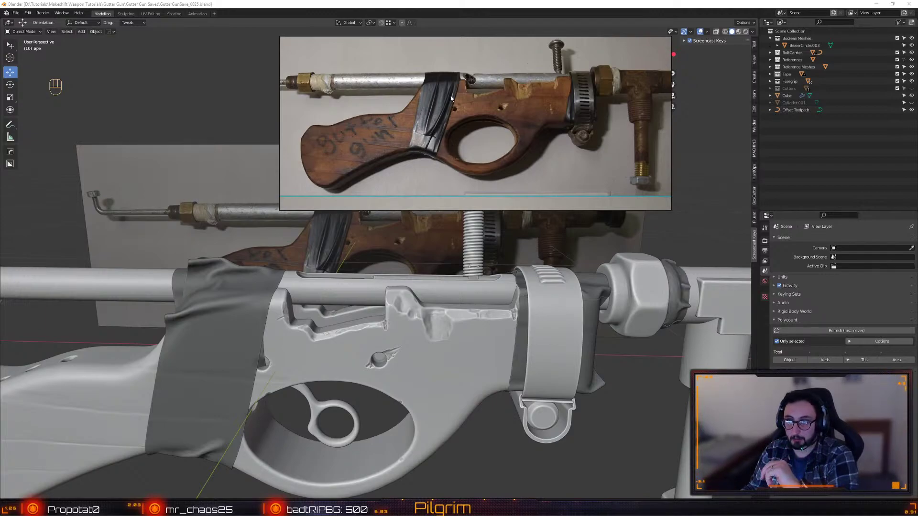
middle_click_drag(502, 126, 449, 142)
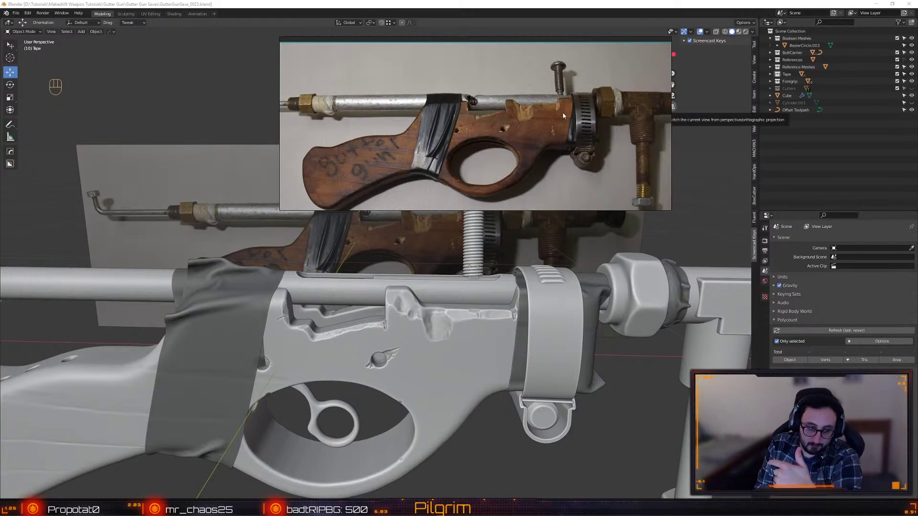
- Select the scissor trigger inside the trigger guard and scale it up to about 1.13 times its size
left_click_drag(474, 451, 354, 293, "alt")
left_click(361, 263, "shift")
scroll(353, 293, "up", 8)
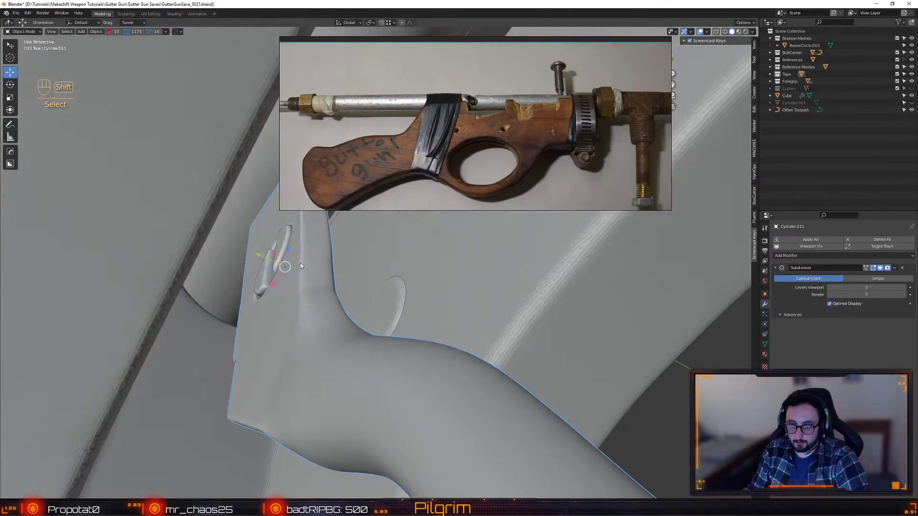
left_click(314, 348)
scroll(314, 348, "down", 8)
left_click_drag(314, 348, 391, 281, "alt")
key("r")
middle_click_drag(511, 349, 549, 309)
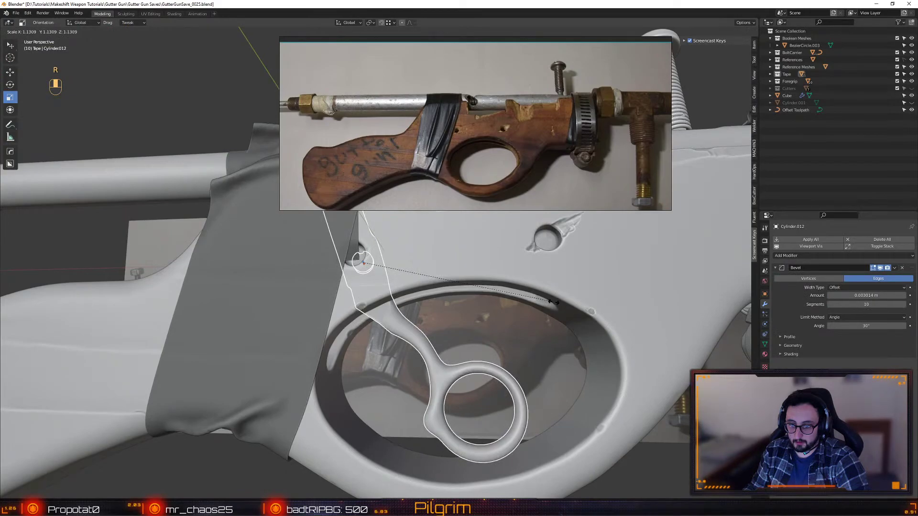
left_click(551, 310)
- Move the scissor trigger slightly upward and toward the tape, and save the file
key("w")
left_click_drag(352, 248, 337, 221)
left_click_drag(359, 363, 262, 265, "alt")
key("ctrl+s")
left_click(391, 316)
- Apply smooth shading to the hex nut where the bent rod meets the long tube, and save the file
scroll(369, 391, "up", 3)
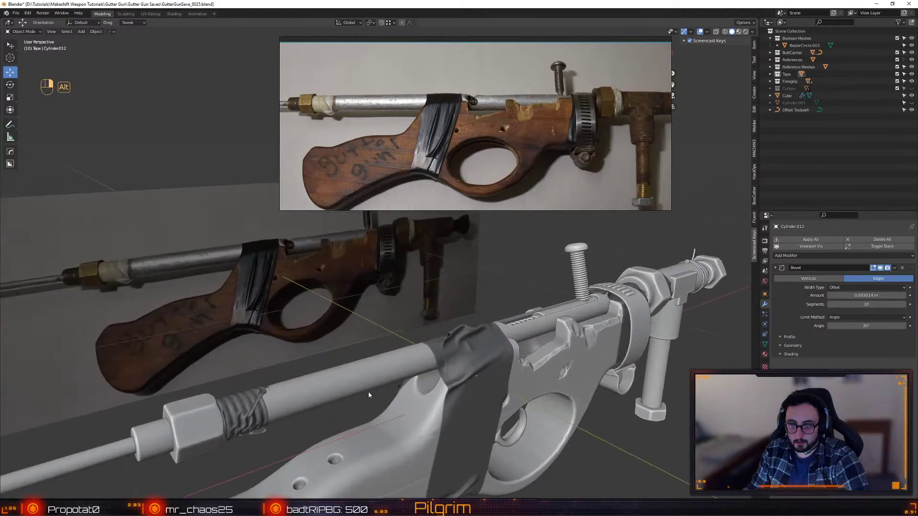
key("shift+Tab")
left_click(196, 426)
key("q")
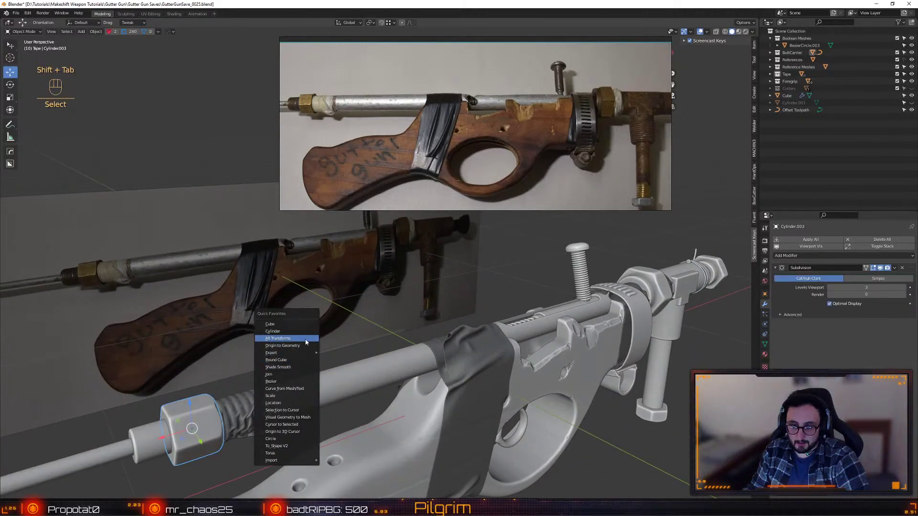
left_click(298, 367)
left_click_drag(298, 366, 423, 347, "alt")
key("ctrl+s")
left_click(385, 324)
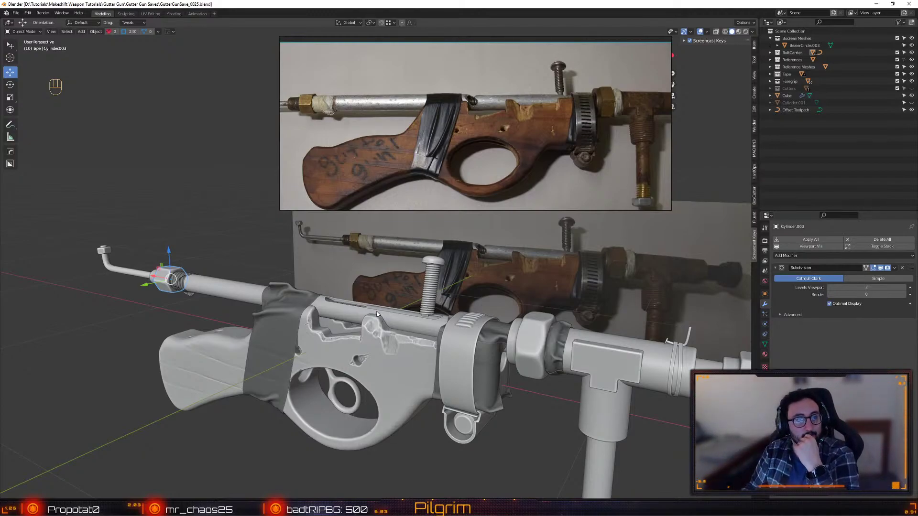
- Compare the T-shaped pipe fitting, end bolt and wrapped wire with the side photo, focusing on the wire end
middle_click_drag(372, 319, 468, 354, "alt")
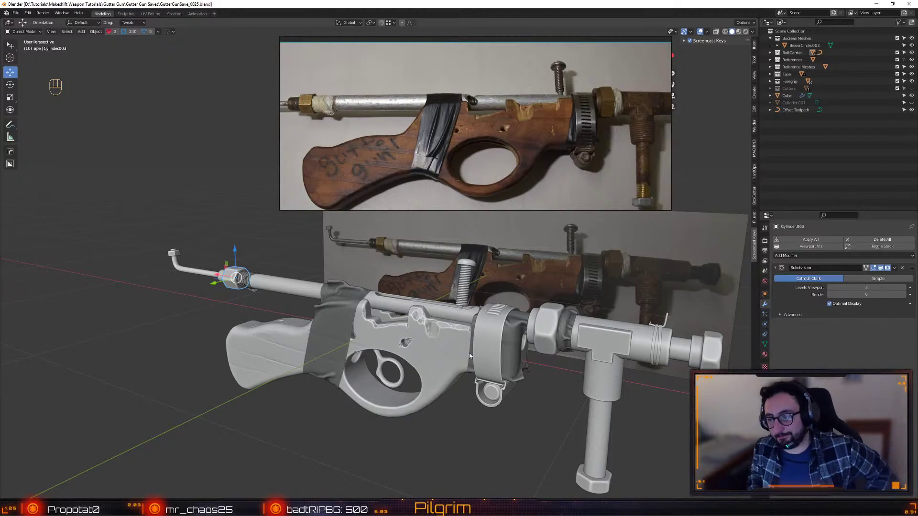
left_click_drag(492, 355, 423, 328, "alt")
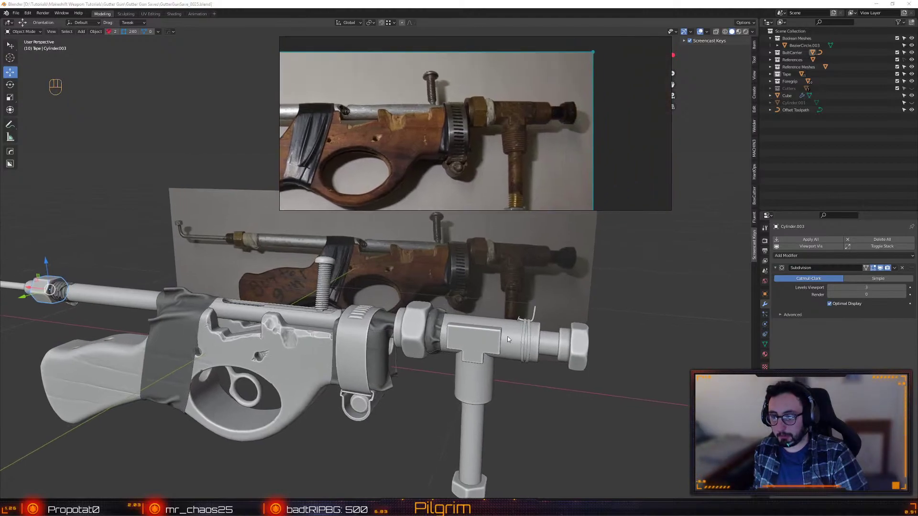
scroll(512, 327, "up", 5)
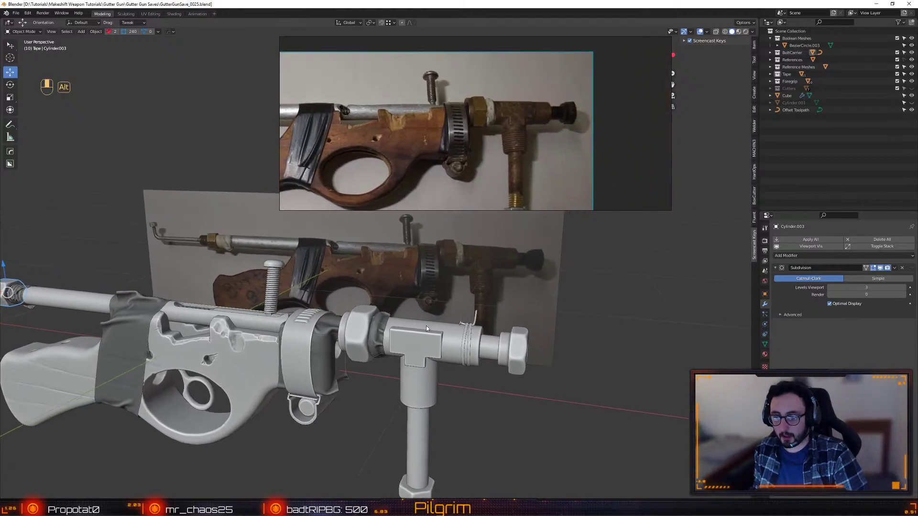
left_click(463, 409)
key("f")
left_click_drag(462, 408, 411, 400, "alt")
right_click_drag(412, 399, 405, 416, "alt")
left_click_drag(405, 416, 388, 320, "alt")
right_click_drag(388, 319, 385, 348, "alt")
mouse_move(386, 347)
left_mouse_down("alt")
mouse_move(380, 362)
mouse_move(376, 340)
left_mouse_up("alt")
middle_click(376, 343, "alt")
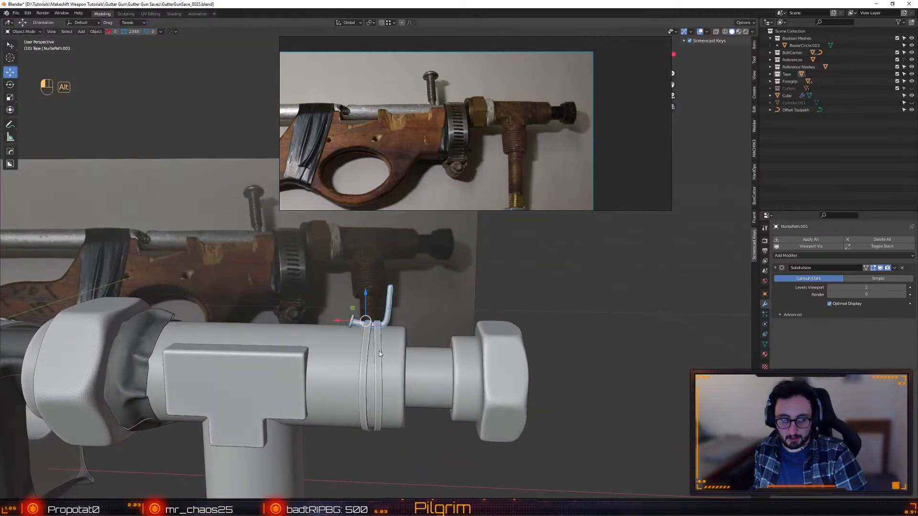
mouse_move(379, 351)
middle_mouse_down()
mouse_move(414, 290)
mouse_move(502, 263)
mouse_move(379, 274)
mouse_move(435, 277)
mouse_move(466, 303)
mouse_move(424, 331)
mouse_move(385, 380)
mouse_move(361, 352)
middle_mouse_up()
left_click(423, 268, "alt")
left_click_drag(413, 369, 392, 330, "alt")
- Select the wire ring around the pipe fitting and save the file
left_click(383, 361)
key("ctrl+s")
left_click(329, 277)
middle_click_drag(392, 328, 398, 333, "alt")
- Widen the reference window and frame the whole gun in the side photo
middle_click_drag(342, 134, 440, 116)
left_click_drag(282, 135, 171, 134)
middle_click_drag(421, 126, 413, 119)
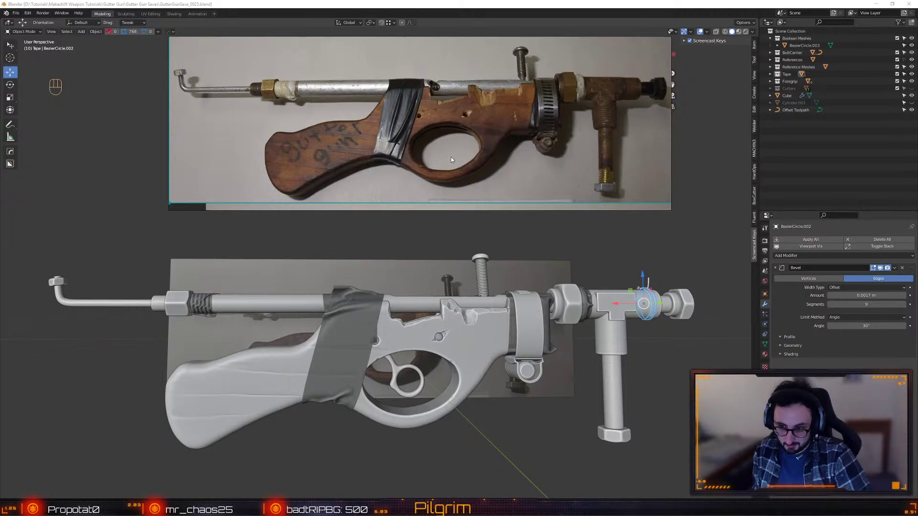
- Deselect the wire ring, review the gun from the side and save the file
left_click(665, 385)
left_click_drag(569, 313, 416, 310, "alt")
scroll(449, 325, "up", 3)
key("ctrl+s")
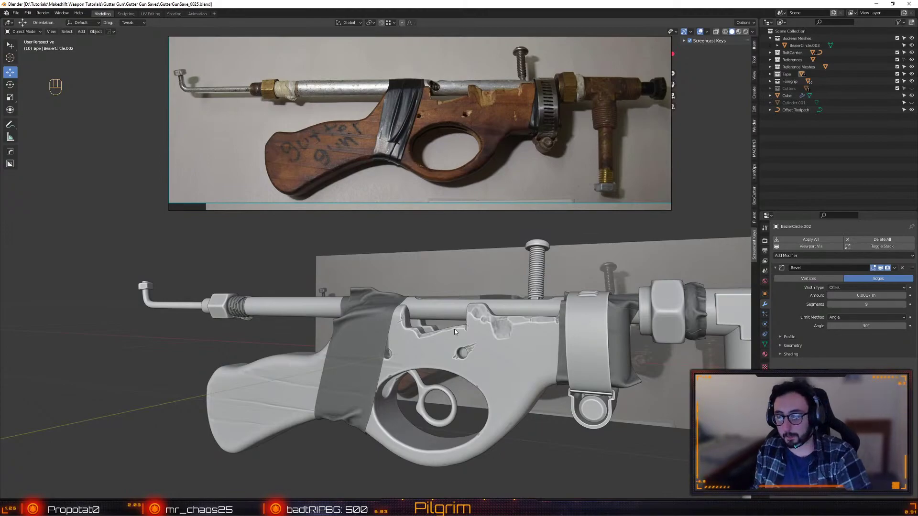
left_click_drag(522, 306, 391, 287, "alt")
key("ctrl+s")
right_click_drag(392, 286, 348, 312, "alt")
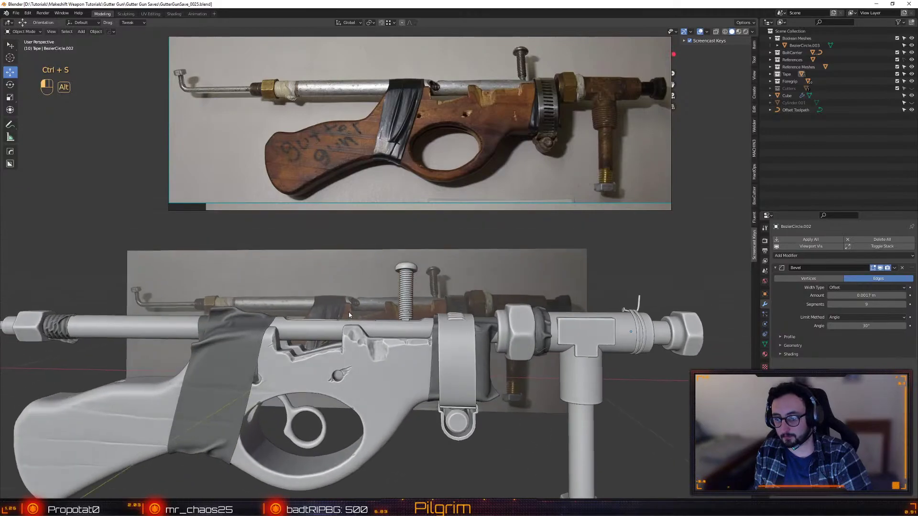
- Compare the hose clamp, its screw and the pipe fittings with the side photo from both sides of the gun
left_click_drag(348, 312, 454, 297, "alt")
scroll(547, 143, "up", 3)
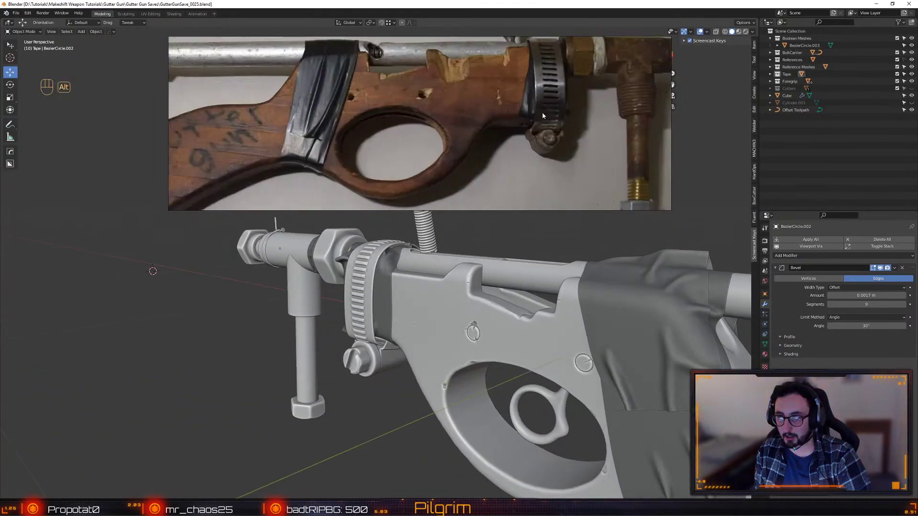
left_click_drag(546, 144, 483, 142, "alt")
scroll(484, 142, "down", 2)
scroll(484, 168, "up", 1)
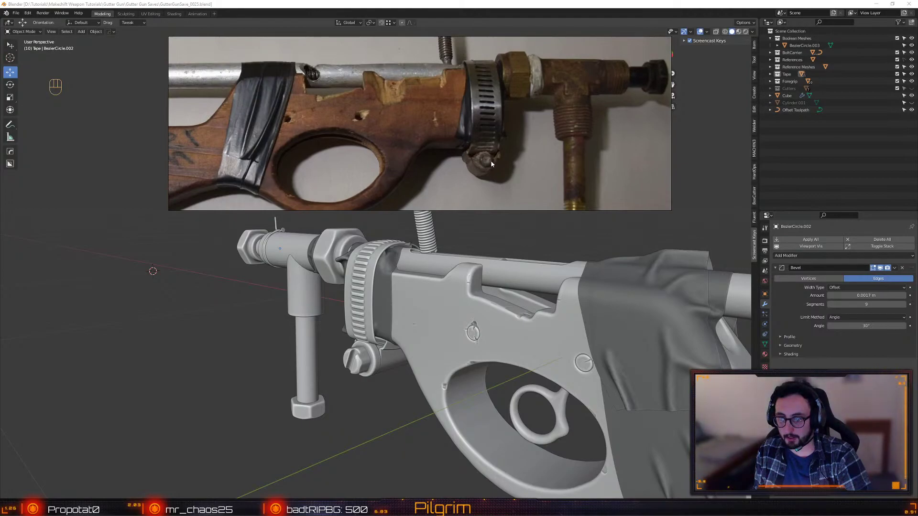
left_click_drag(497, 249, 421, 258, "alt")
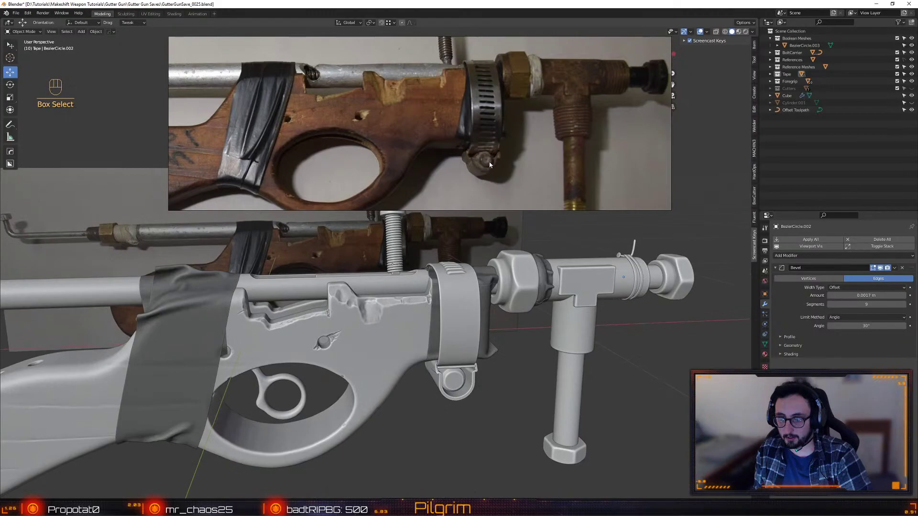
left_click_drag(484, 423, 431, 311, "alt")
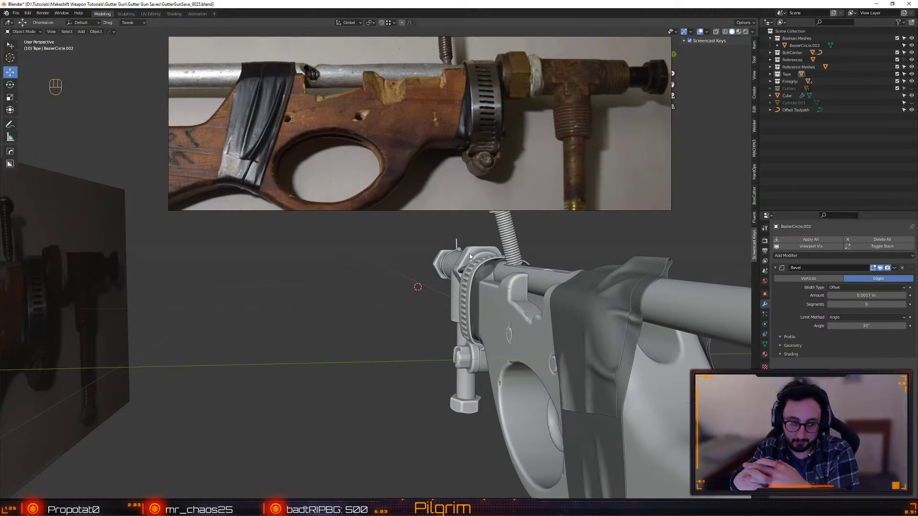
middle_click_drag(450, 352, 437, 340)
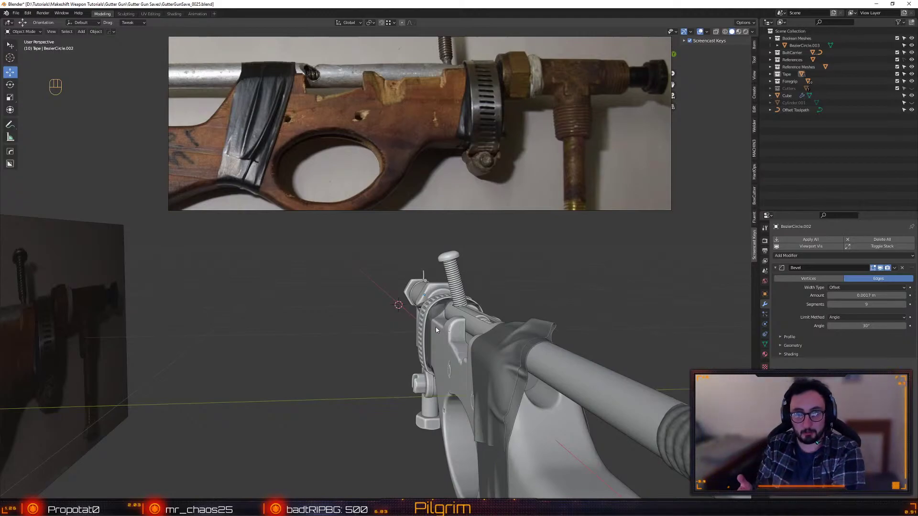
mouse_move(436, 330)
left_mouse_down("alt")
mouse_move(455, 318)
mouse_move(453, 331)
mouse_move(437, 337)
left_mouse_up("alt")
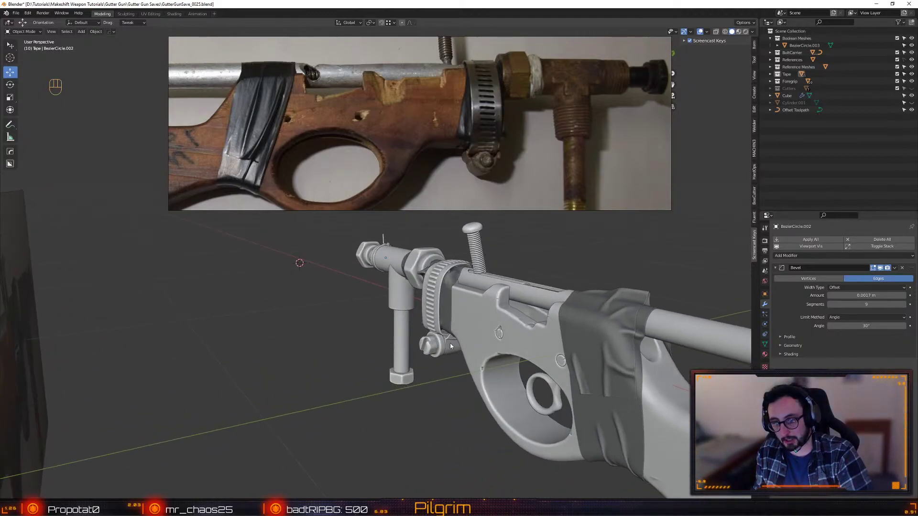
- Review the gun from the stock end and from the side, and save the file
middle_click_drag(448, 345, 433, 342)
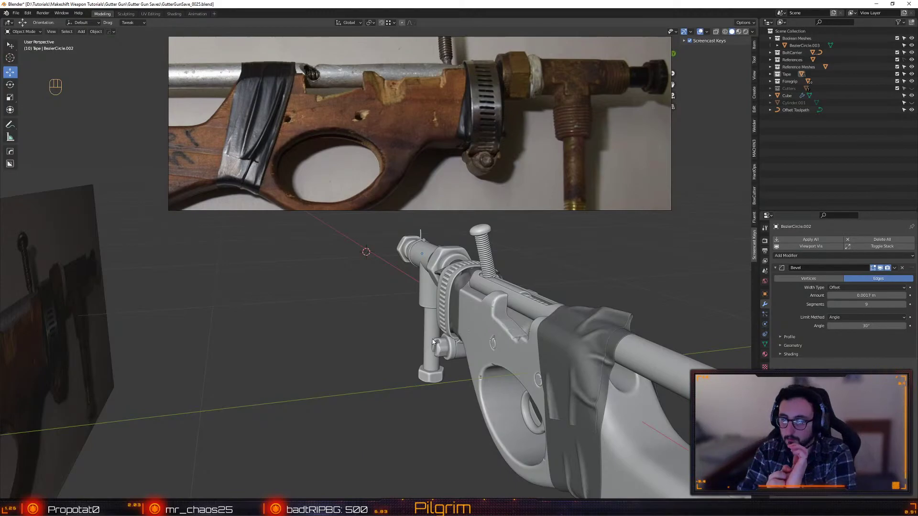
left_click_drag(552, 265, 456, 407, "alt")
key("ctrl+s")
scroll(526, 390, "up", 6)
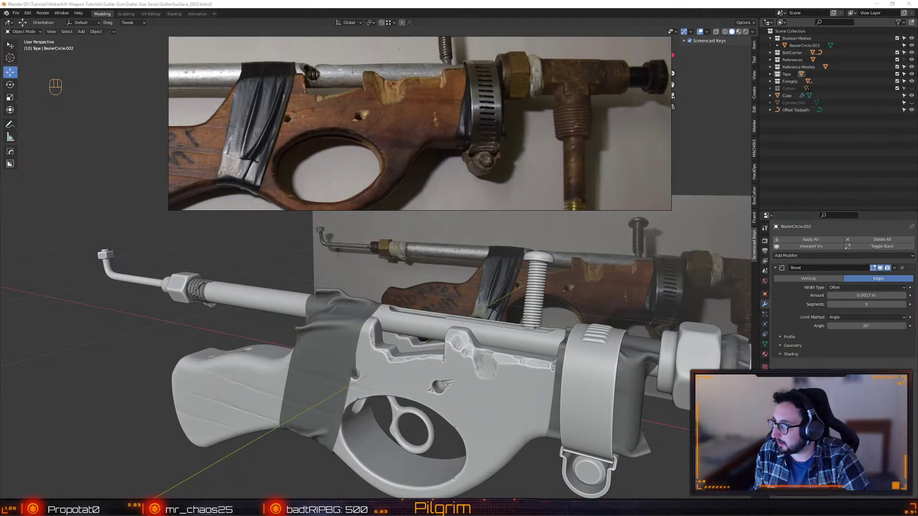
- Switch to the browser's pistol firing mechanism image results, enlarge the window and open the Wikipedia trigger diagram
key("alt+Tab")
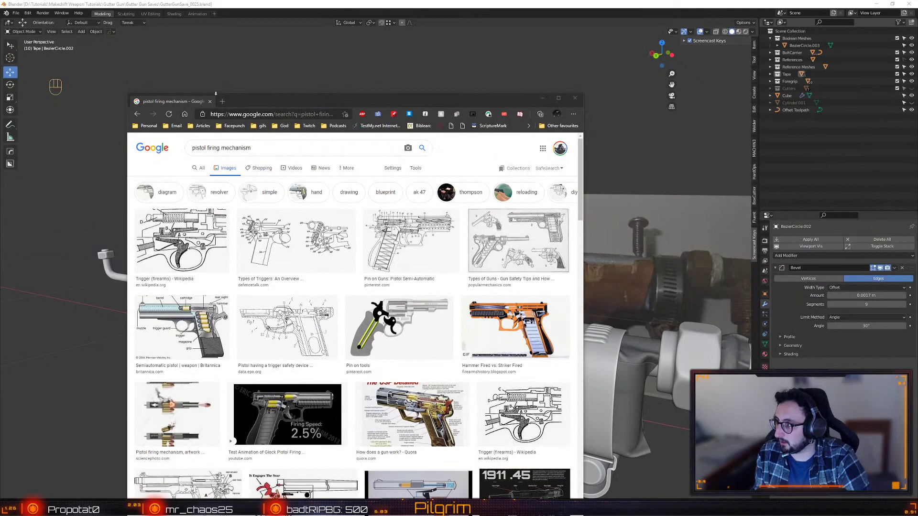
right_click(439, 97)
left_click_drag(419, 98, 388, 43)
left_click_drag(552, 140, 704, 146)
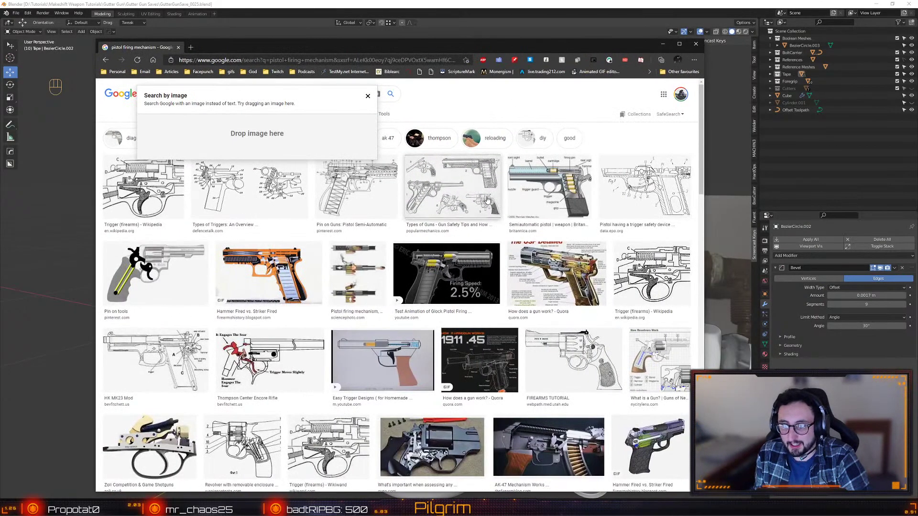
left_click(156, 200)
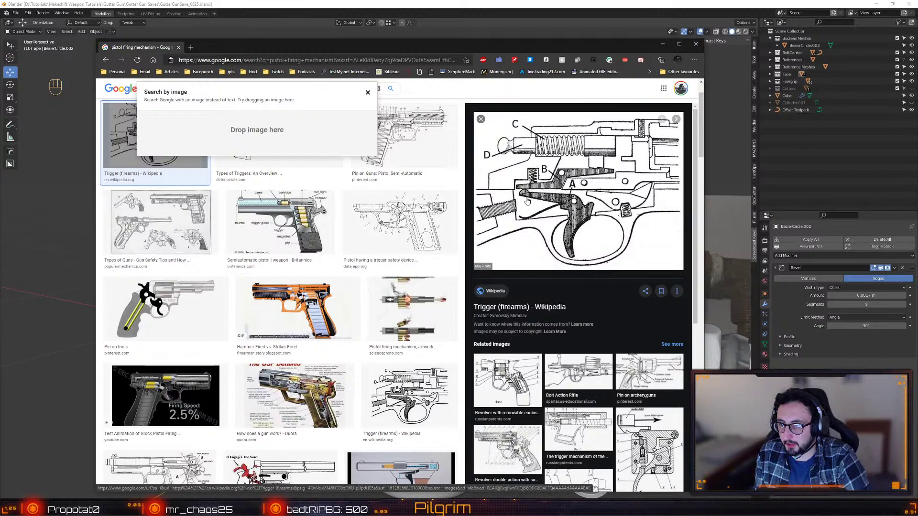
left_click_drag(382, 44, 335, 61)
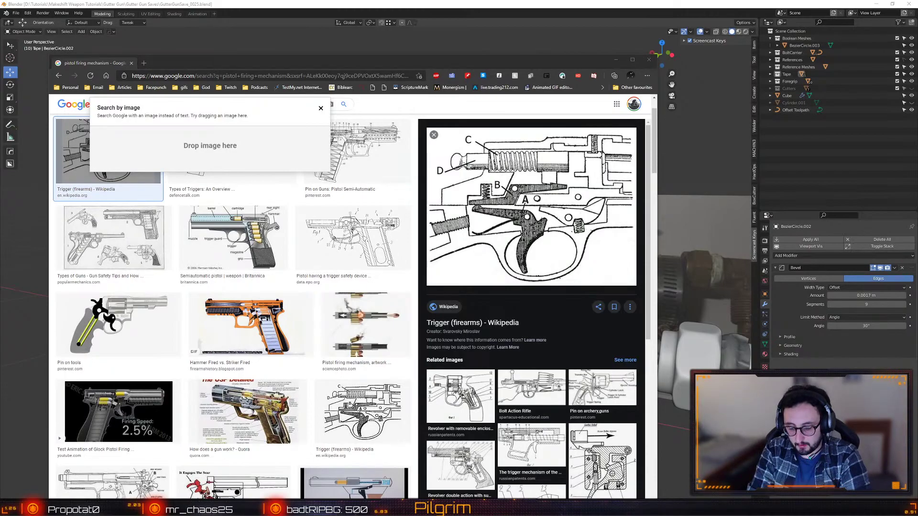
- Dismiss the search-by-image overlay, view the revolver mechanism picture from Pinterest and return to Blender
left_click(406, 62)
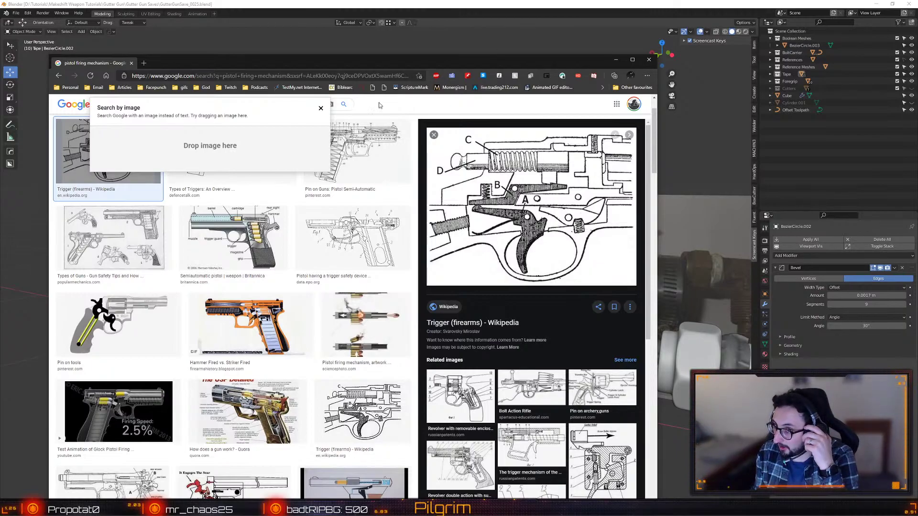
left_click(322, 109)
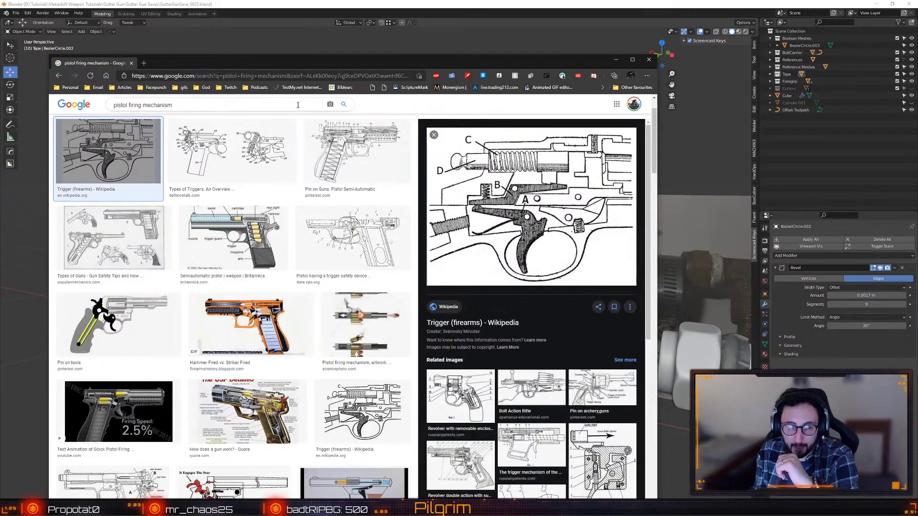
left_click(98, 329)
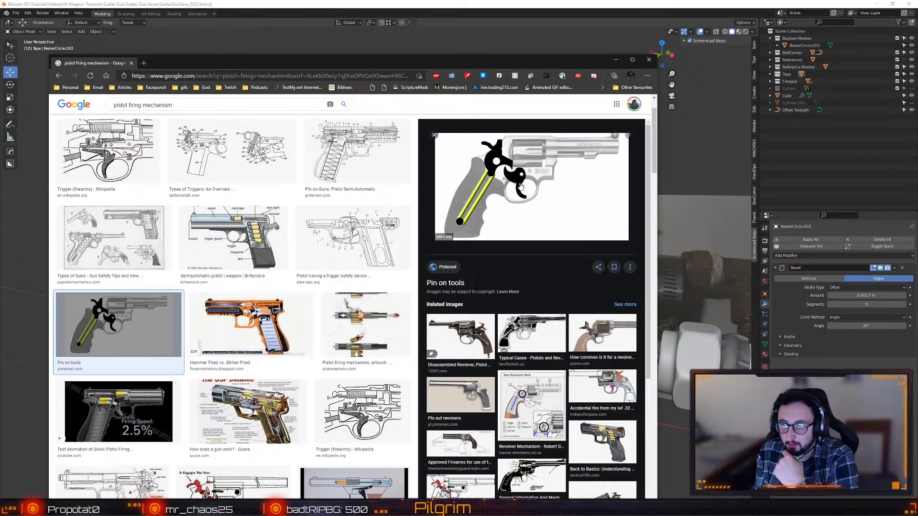
left_click_drag(502, 65, 808, 52)
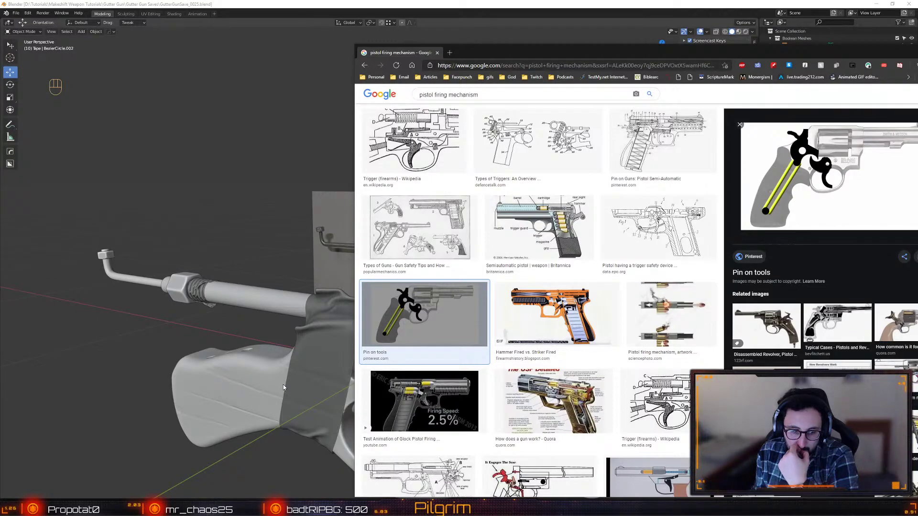
left_click_drag(813, 50, 462, 49)
left_click(575, 56)
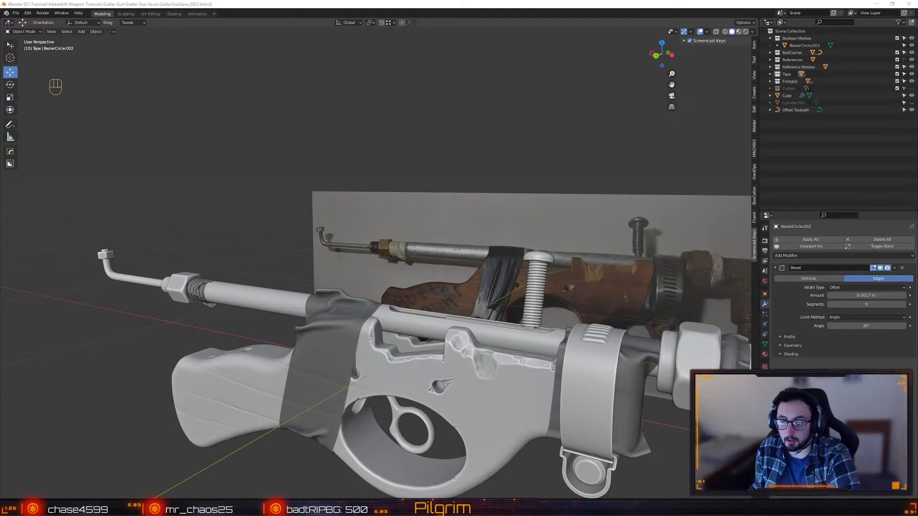
- Save the file and review the gun against the side photo from the stock end
middle_click_drag(331, 120, 296, 258)
key("ctrl+s")
left_click(274, 239)
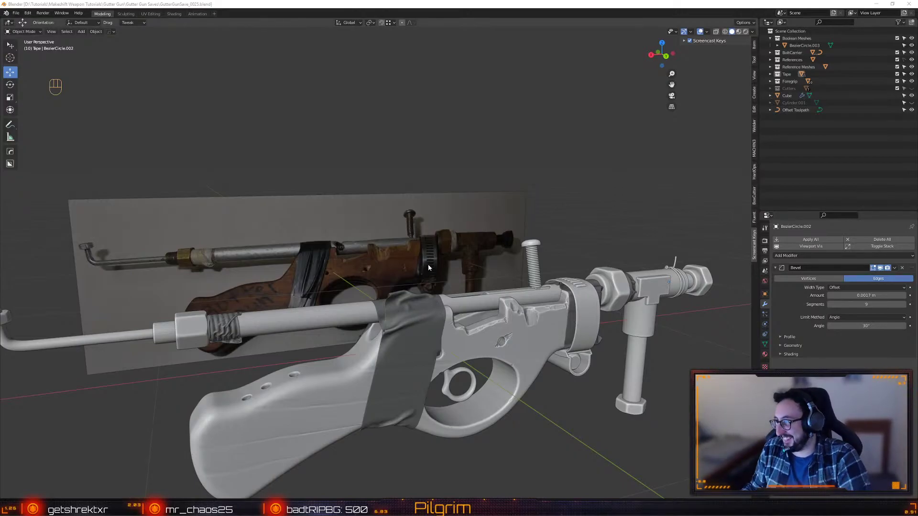
middle_click_drag(425, 267, 390, 265)
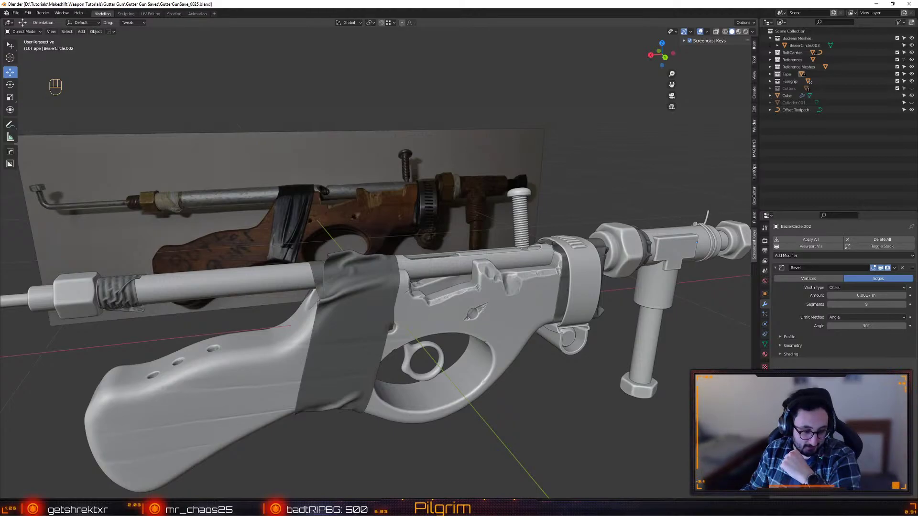
- Switch to the browser, open the related Revolver Mechanism diagram and return to the gun model in Blender
key("alt+Tab")
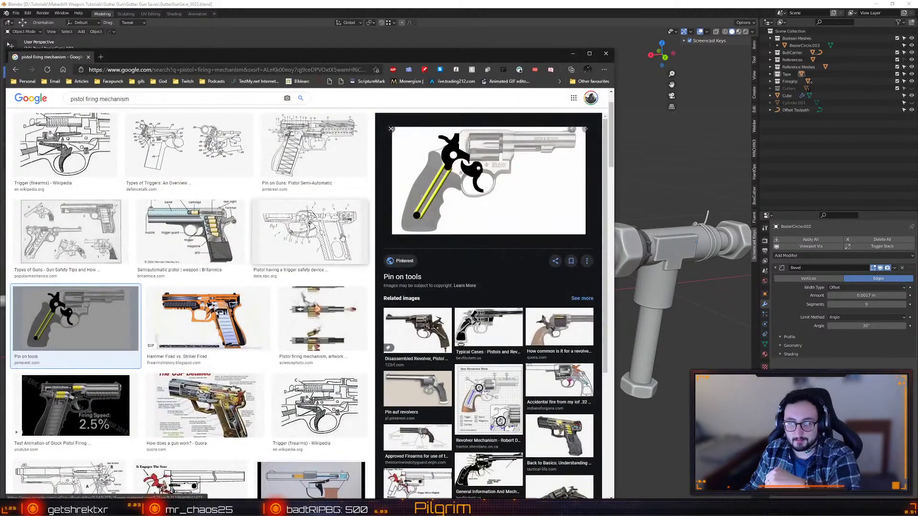
left_click_drag(382, 54, 485, 33)
scroll(526, 191, "up", 2)
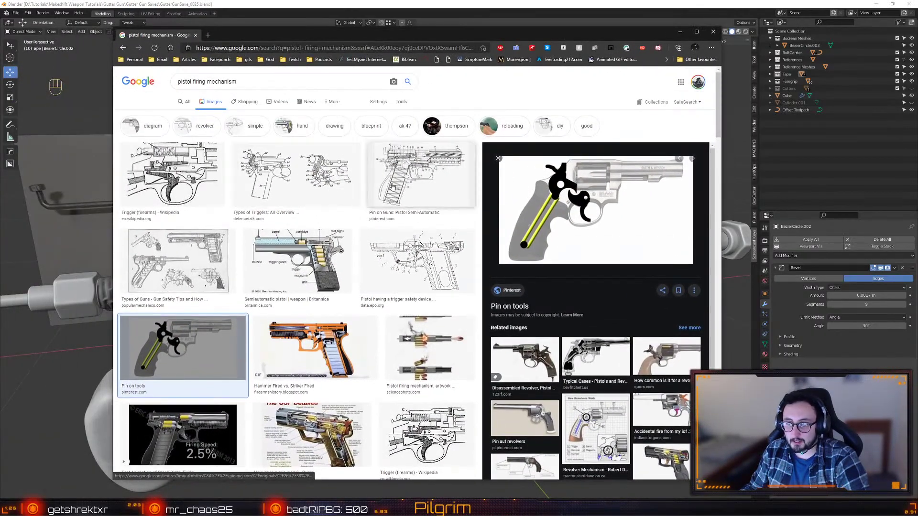
left_click(597, 384)
left_click_drag(358, 37, 480, 407)
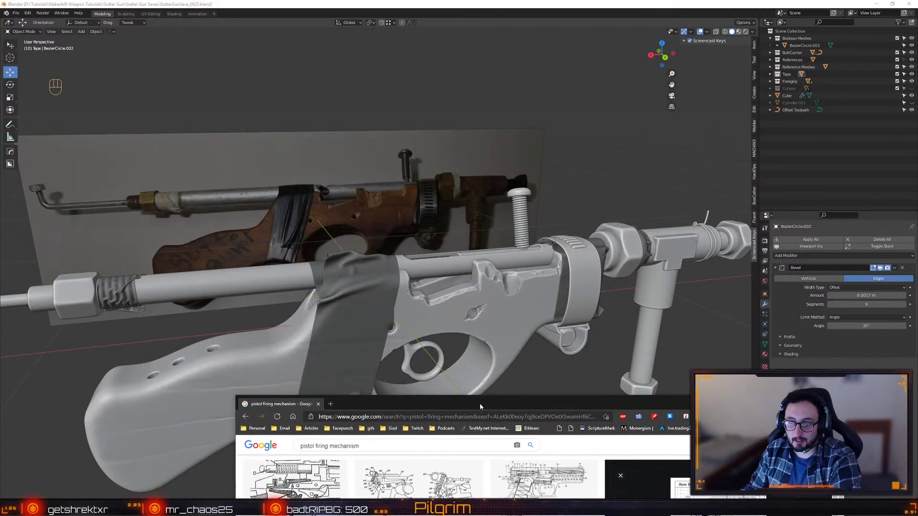
left_click(588, 187)
- Inspect the trigger opening, hose clamp and pipe fittings from below and the front, and save the file
left_click_drag(521, 321, 412, 308, "alt")
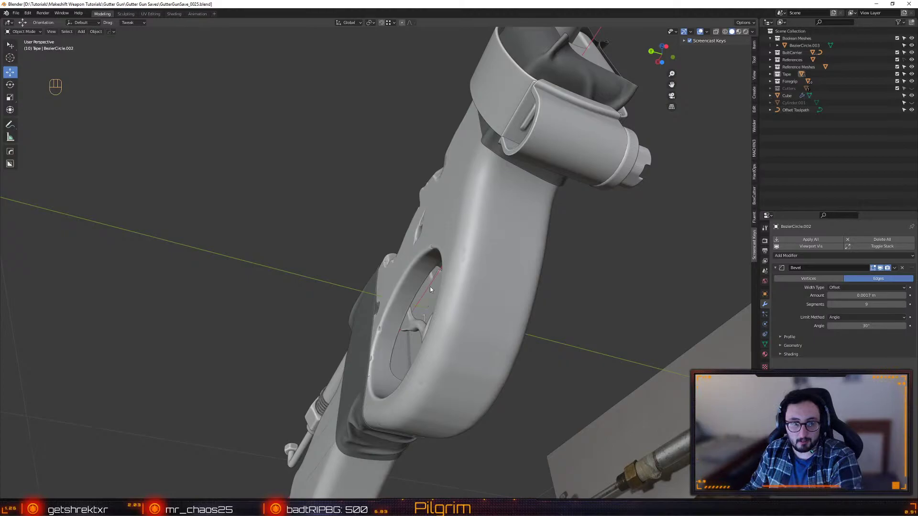
left_click_drag(431, 286, 583, 292, "alt")
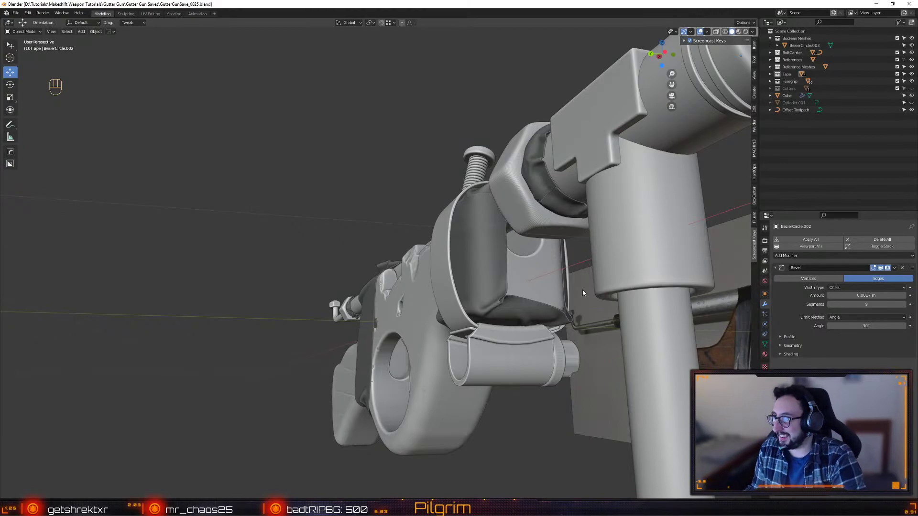
left_click_drag(361, 179, 420, 253, "alt")
right_click_drag(421, 253, 401, 298, "alt")
left_click_drag(401, 297, 445, 288, "alt")
key("ctrl+s")
middle_click_drag(444, 292, 443, 298)
left_click_drag(453, 303, 389, 327, "alt")
key("ctrl+s")
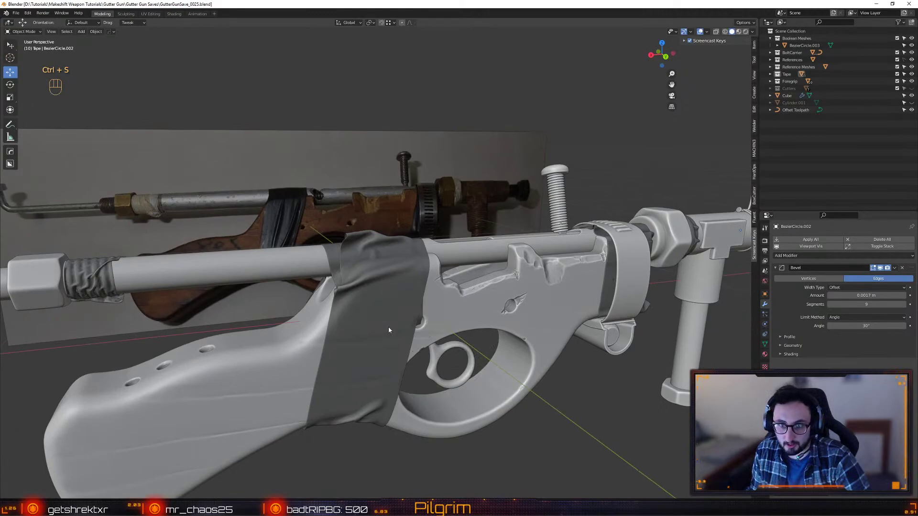
- Frame the whole gun alongside the side photo and save the file
left_click_drag(389, 330, 461, 311, "alt")
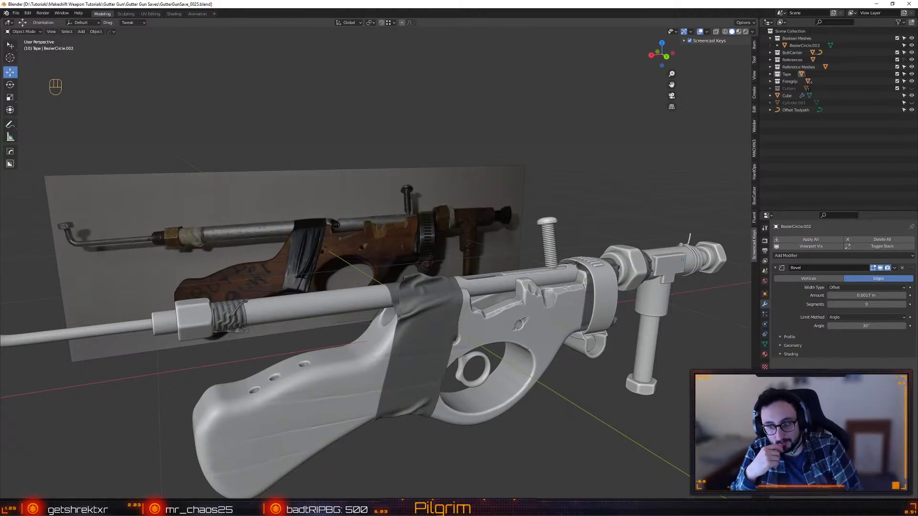
scroll(283, 133, "down", 3)
middle_click_drag(283, 133, 311, 157, "alt")
key("ctrl+s")
left_click(303, 138)
scroll(311, 158, "up", 2)
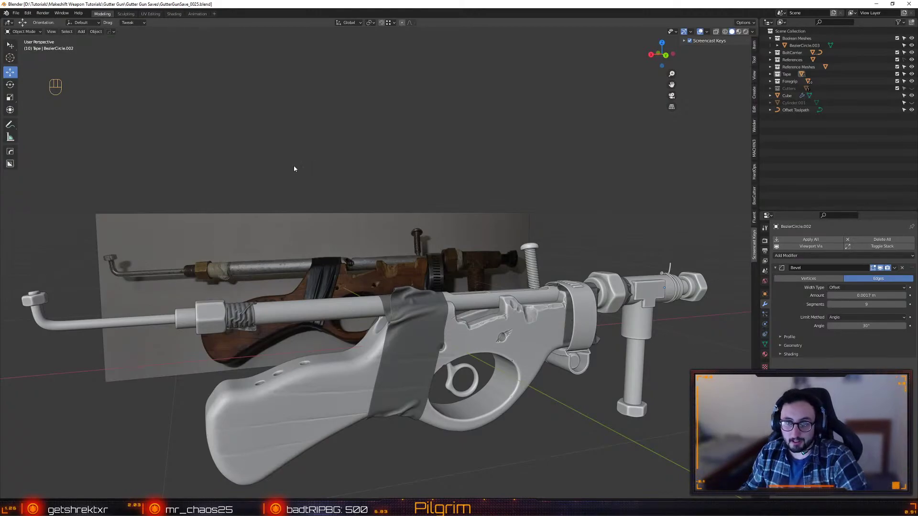
- Save the file and compare the complete gun with the side photo from the pipe fitting end
key("ctrl+s")
left_click(258, 143)
right_click_drag(259, 144, 351, 164, "alt")
middle_click_drag(350, 164, 310, 204)
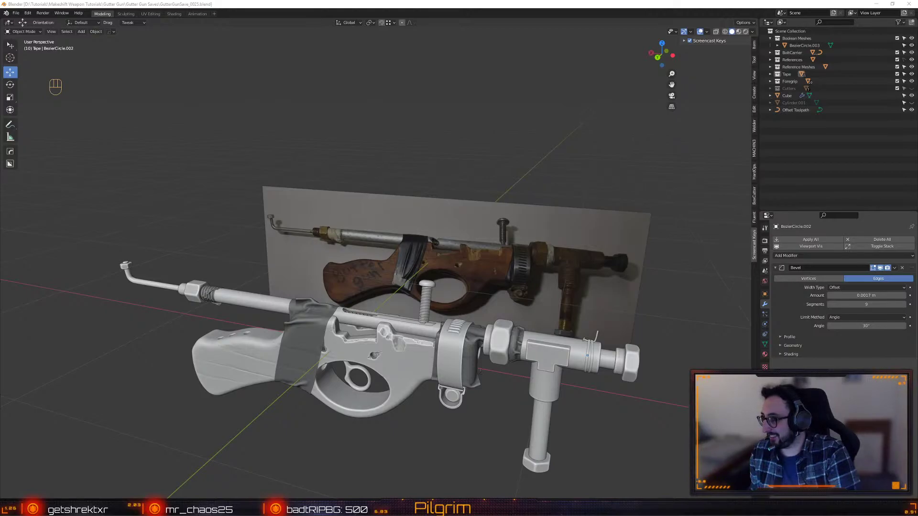
key("ctrl+s")
left_click(474, 146)
middle_click_drag(378, 191, 390, 199)
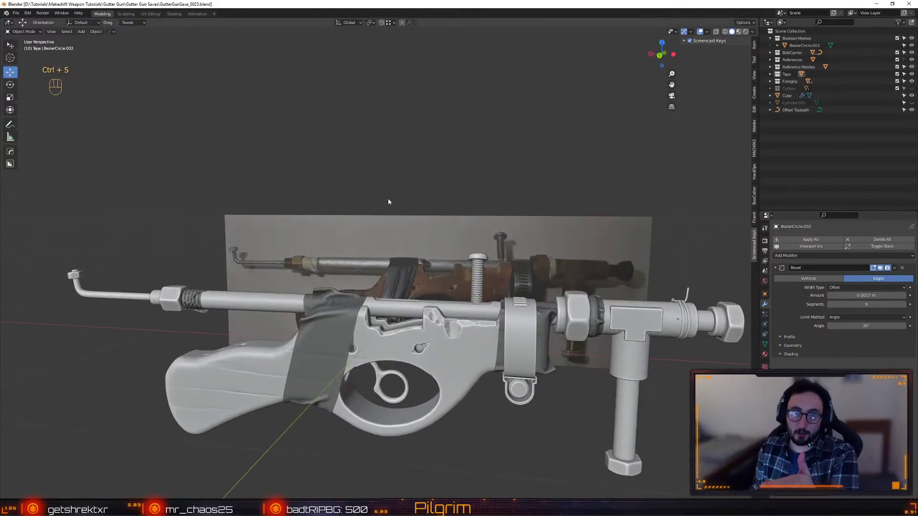